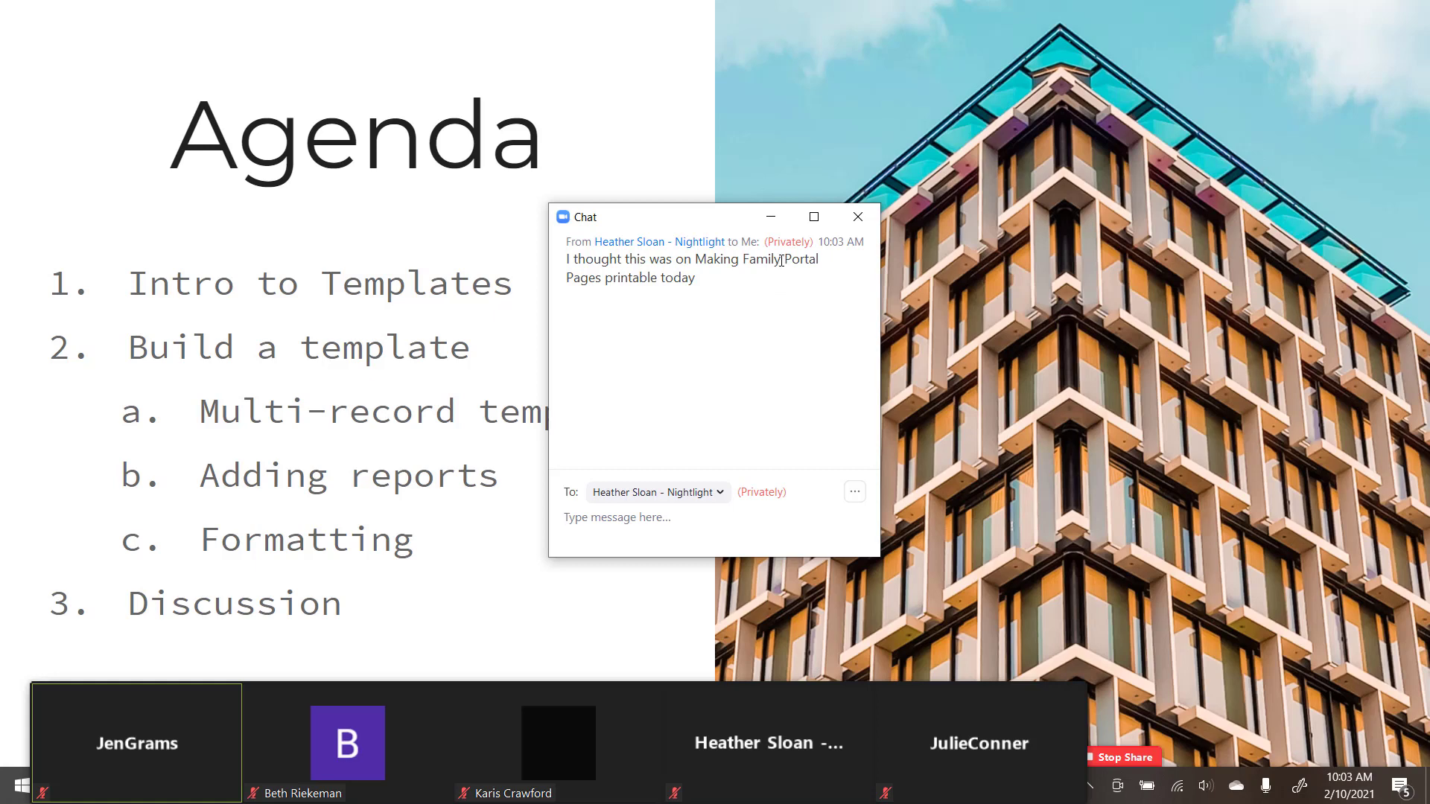
Step: Read the new private message in the meeting chat and put the chat window away
click(868, 221)
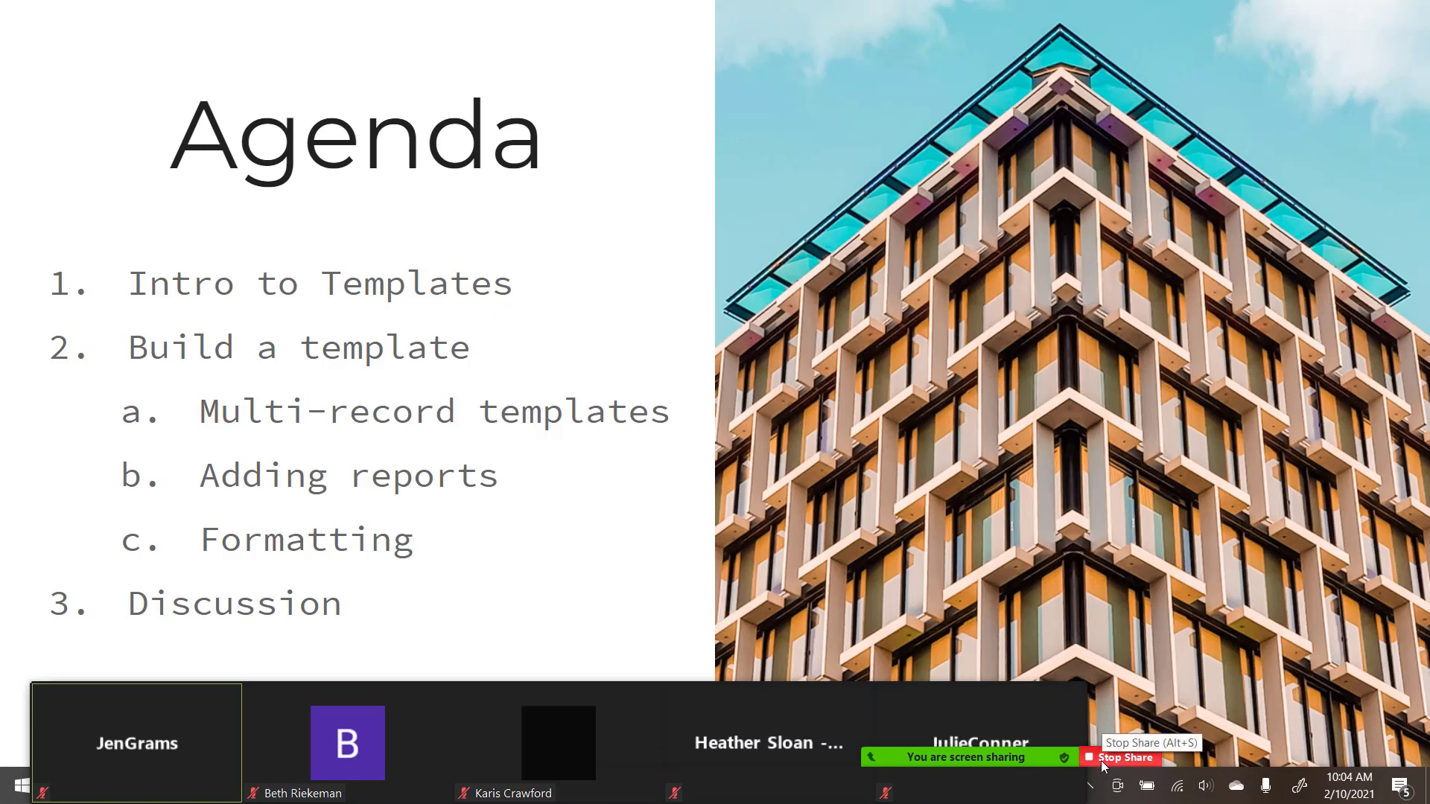
click(1394, 741)
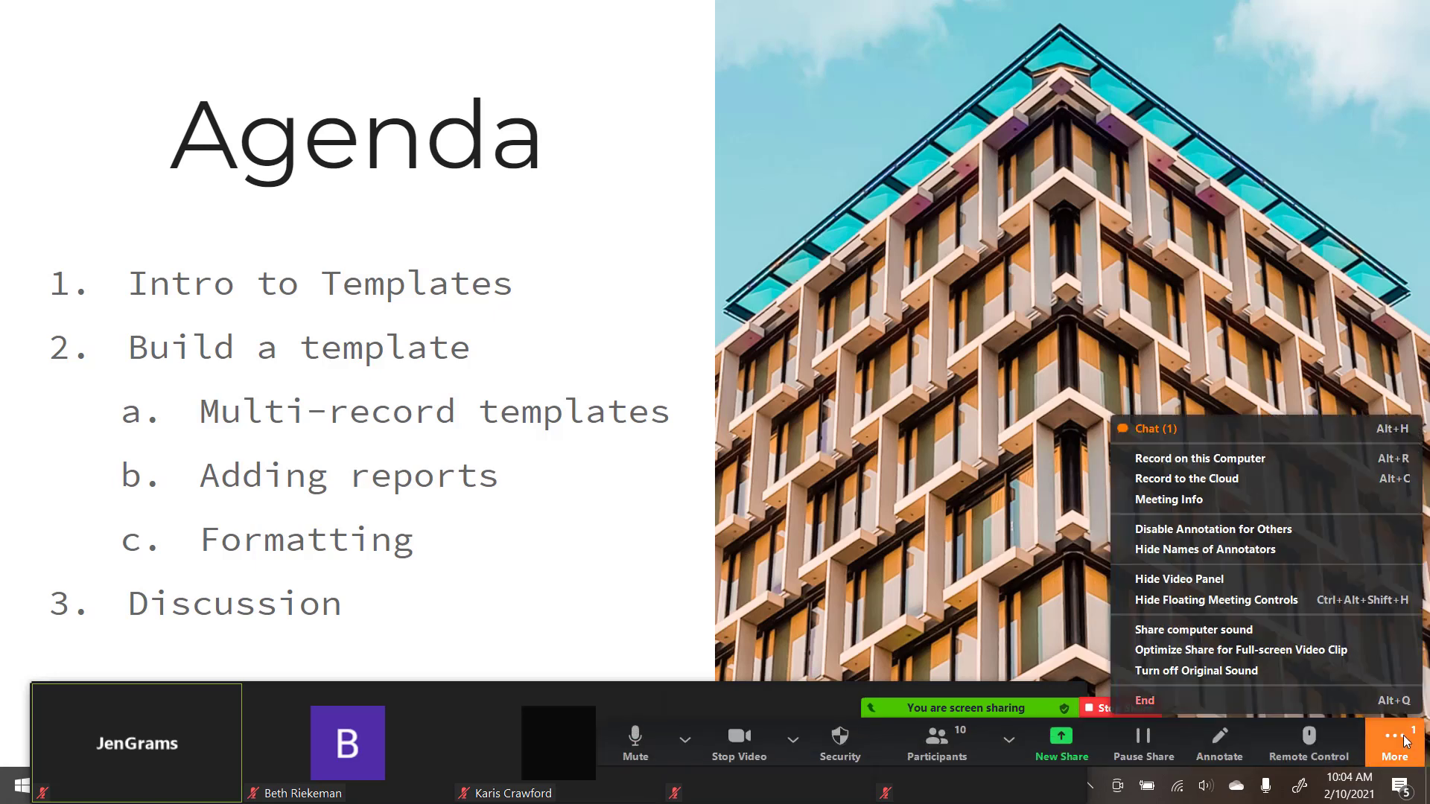
click(1319, 425)
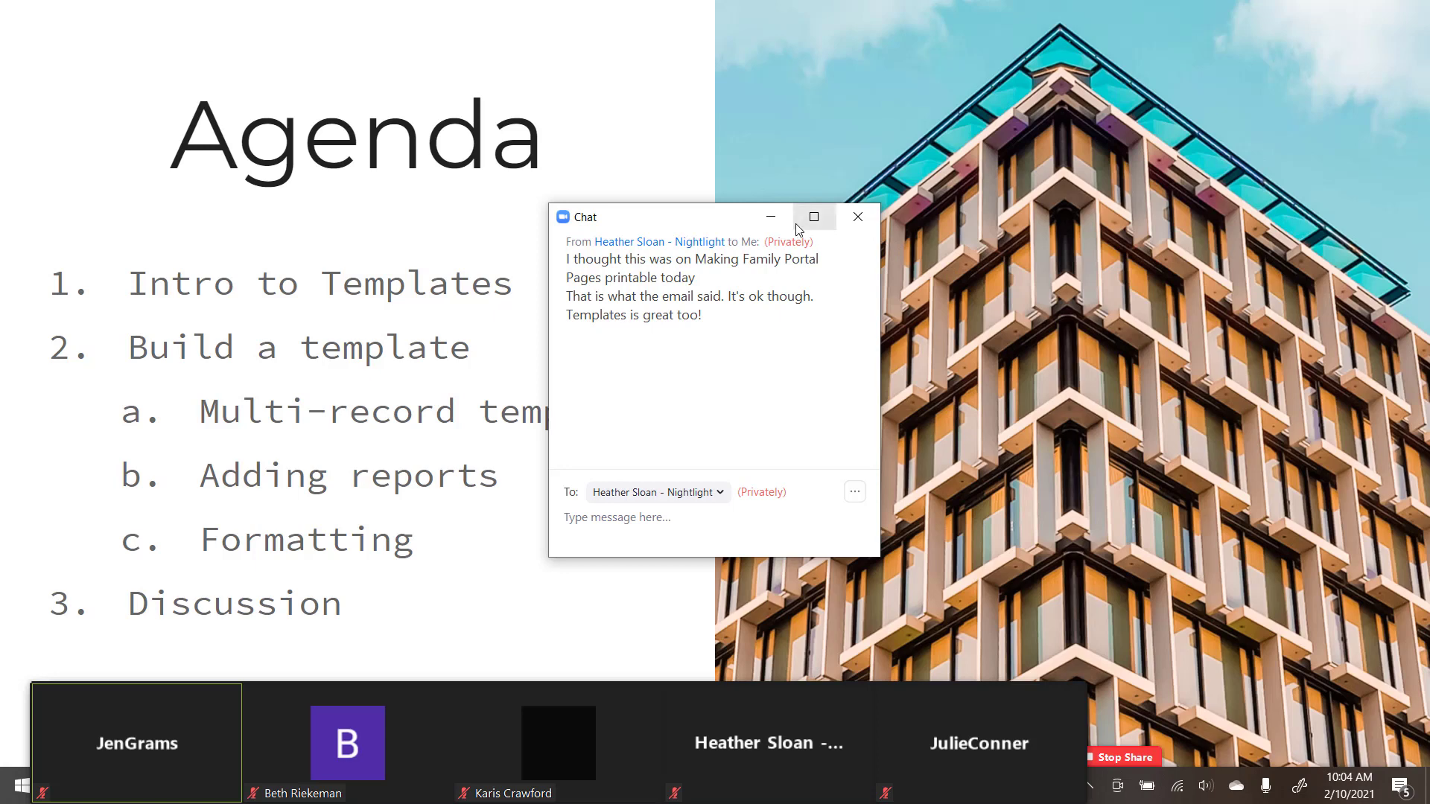
click(771, 217)
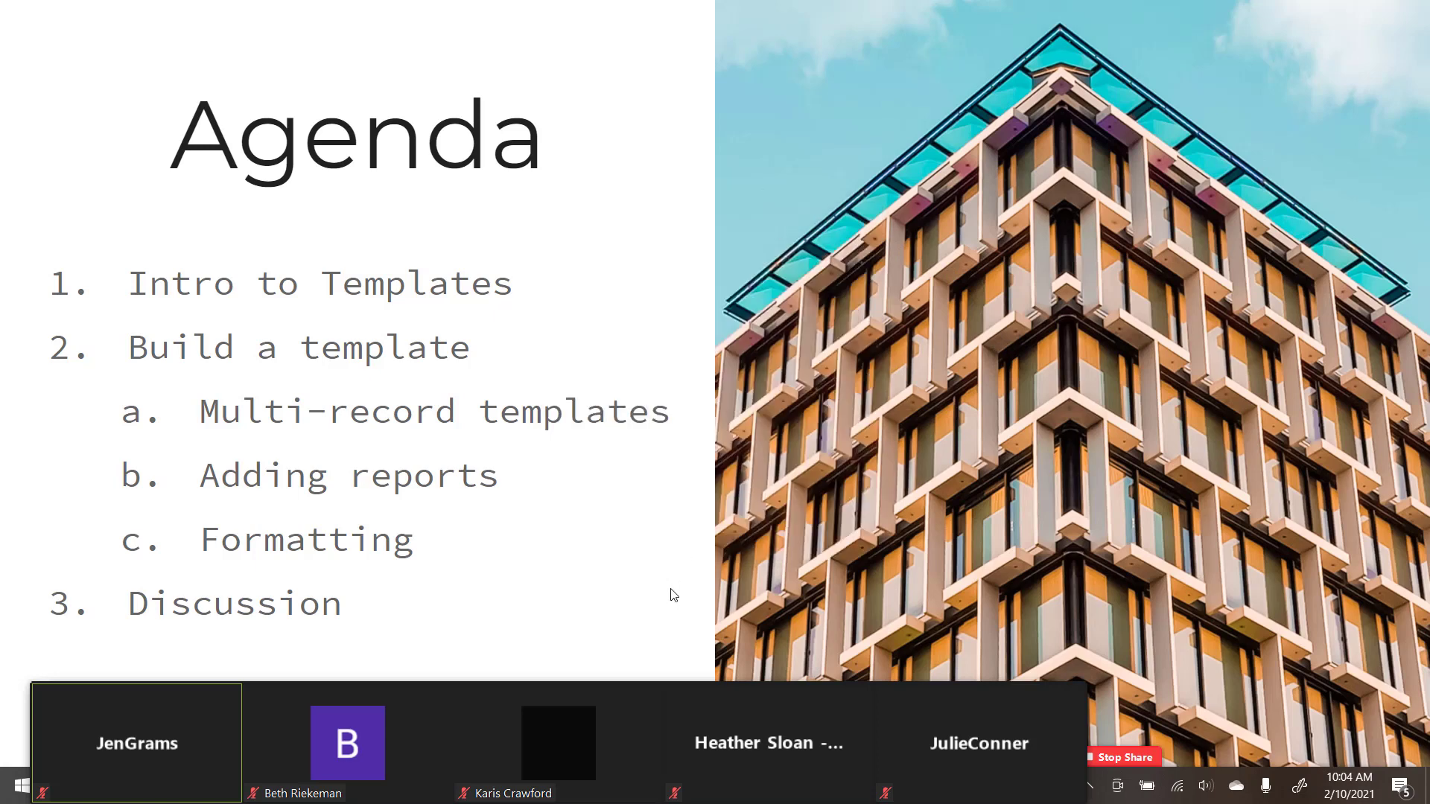
Step: Switch from the agenda slides to the Chrome window with the printed home study template
key(alt+Tab)
key(alt+Tab)
key(alt+Tab)
key(alt+Tab)
key(alt+Tab)
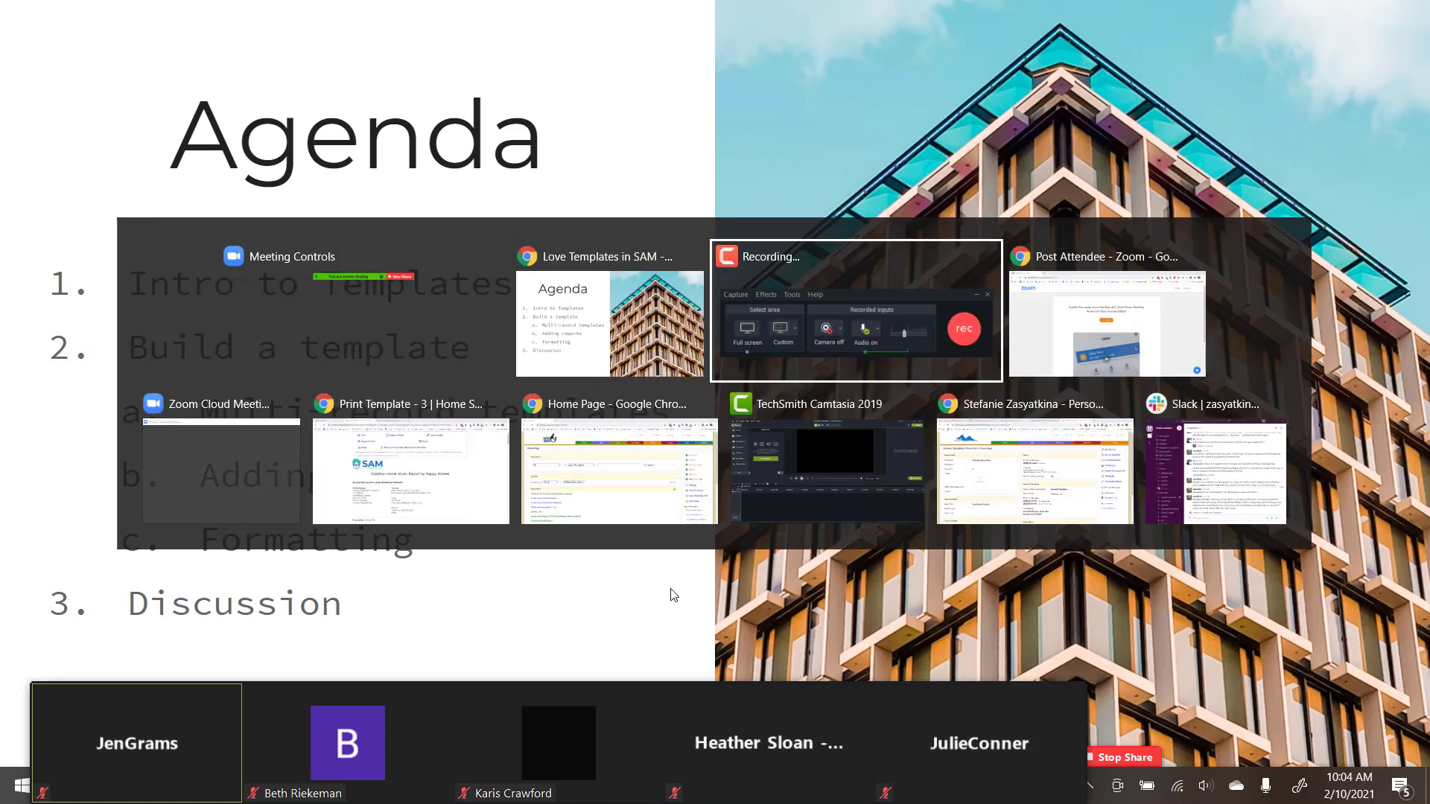
key(alt+Tab)
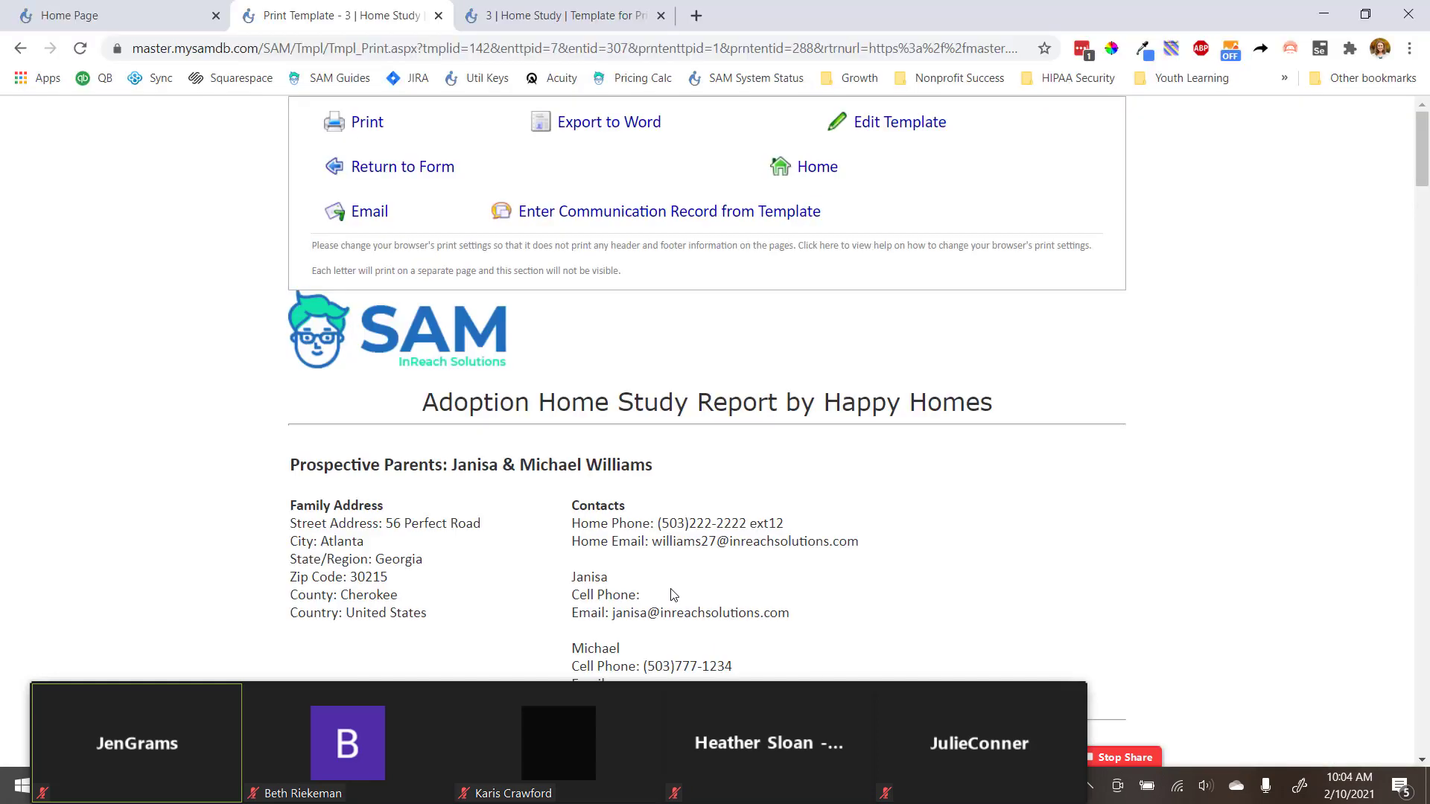
Step: Collapse the meeting's participant video strip so it no longer covers the home study report
scroll(696, 530, down, 3)
scroll(696, 533, up, 1)
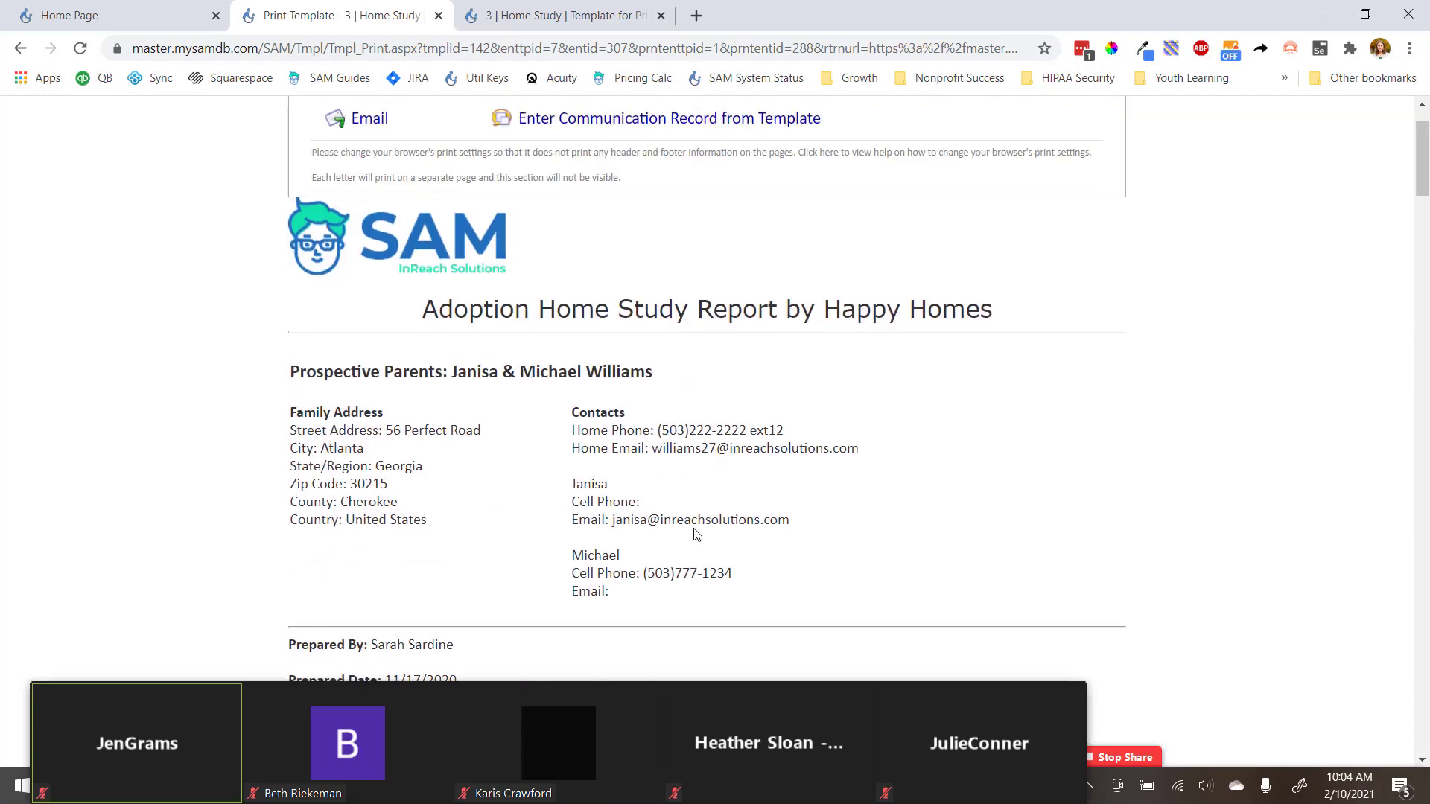
mouse_move(924, 745)
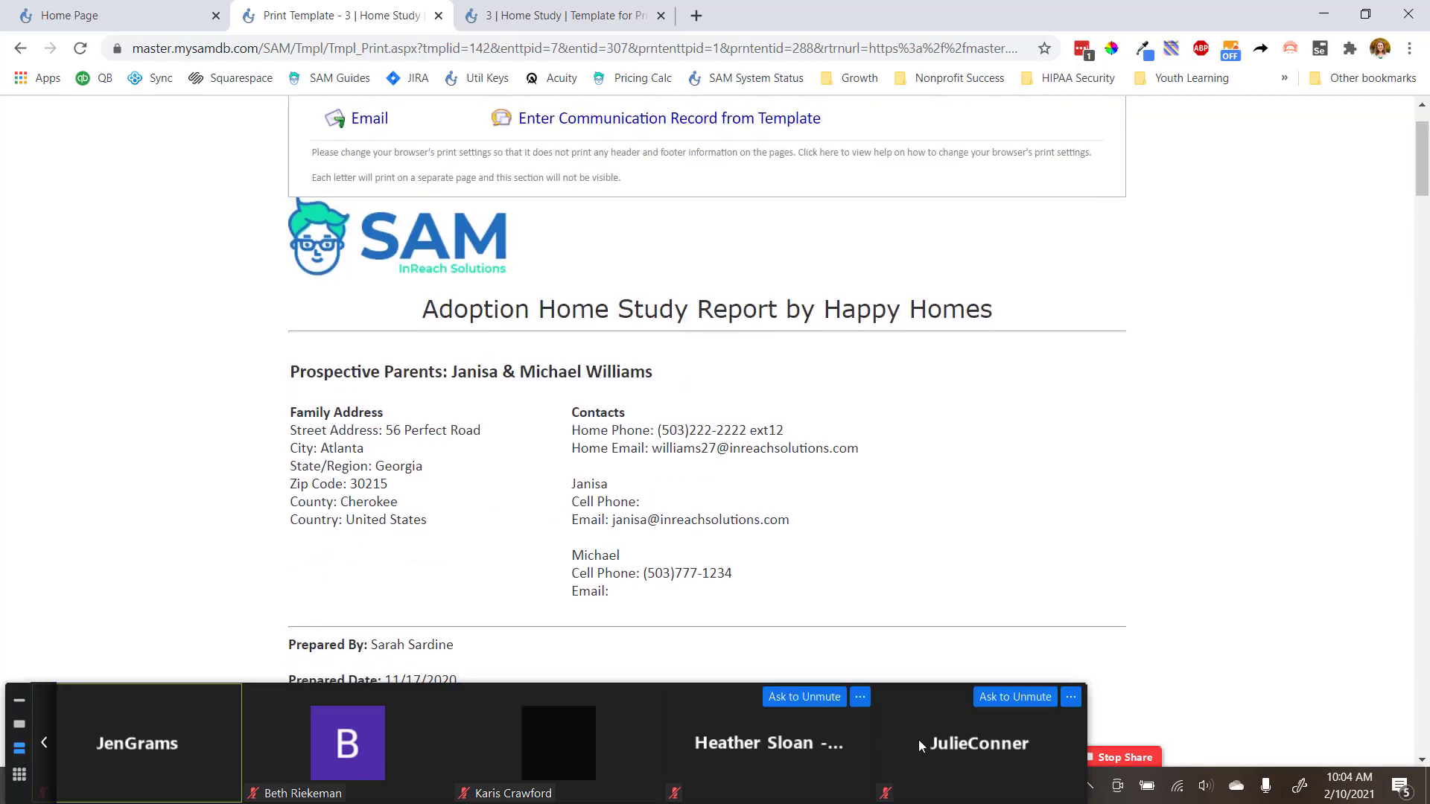
click(19, 704)
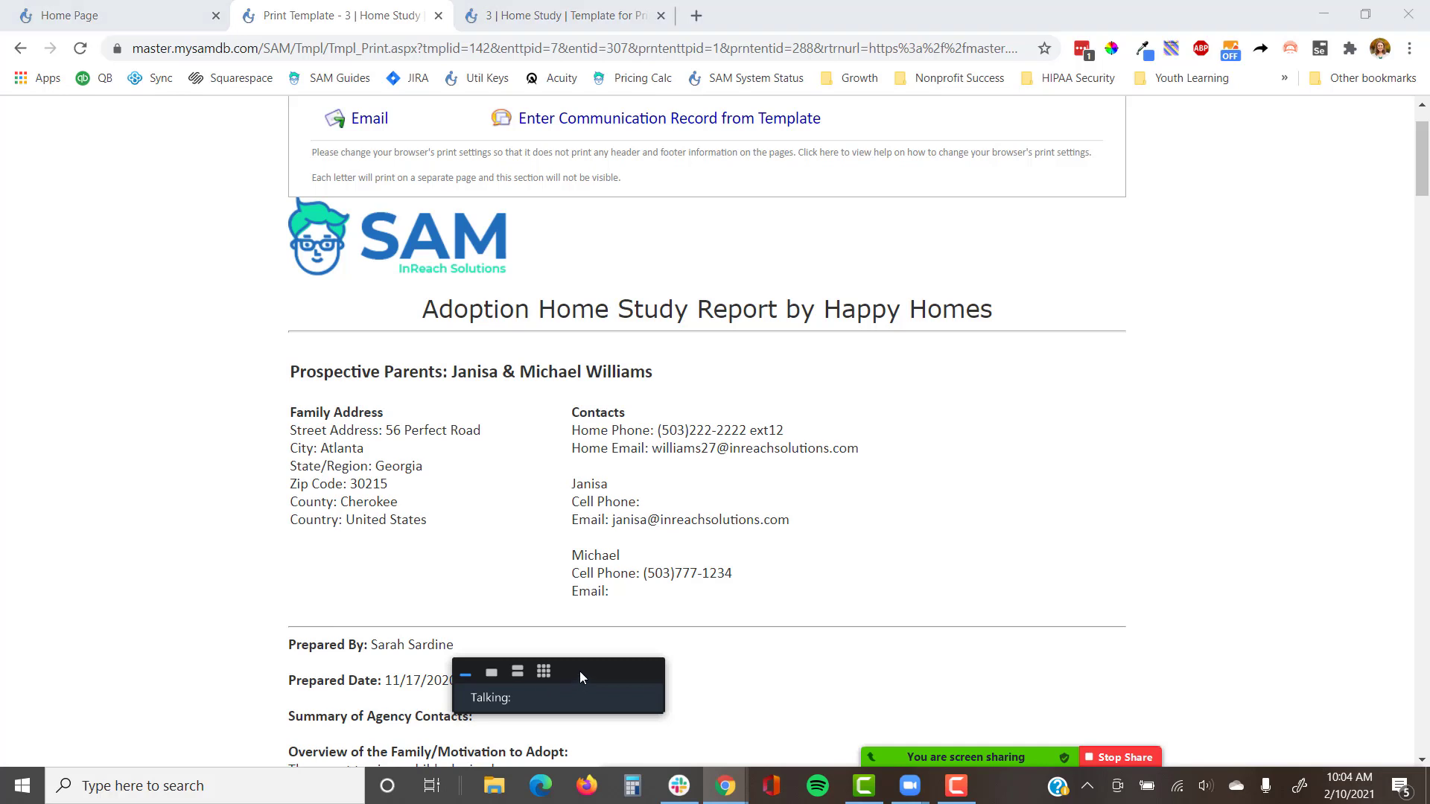
Step: Review the Adoption Home Study Report from the family address and contacts through both parents' general information, family details, education and service sections
scroll(845, 543, up, 1)
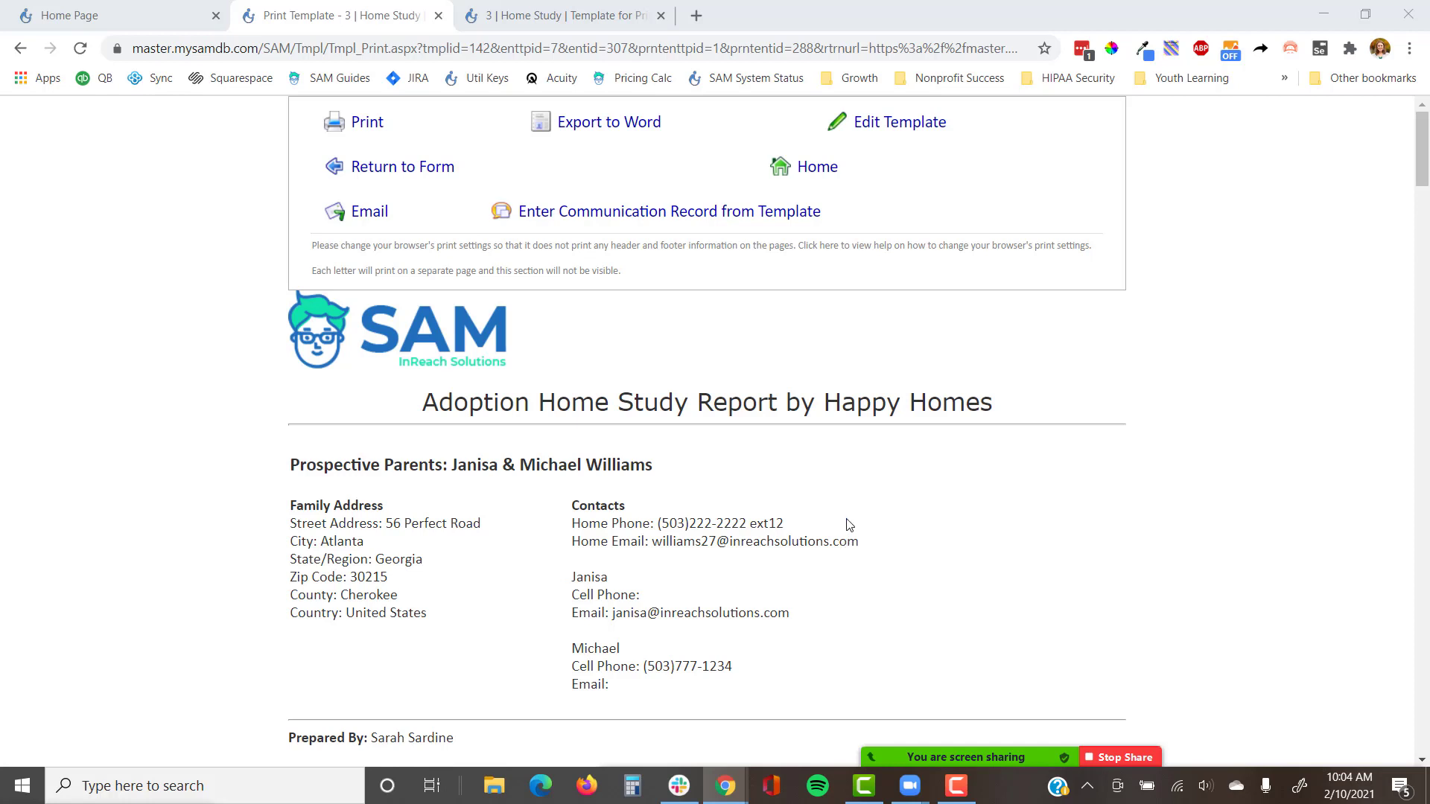
scroll(848, 521, down, 1)
scroll(849, 517, down, 1)
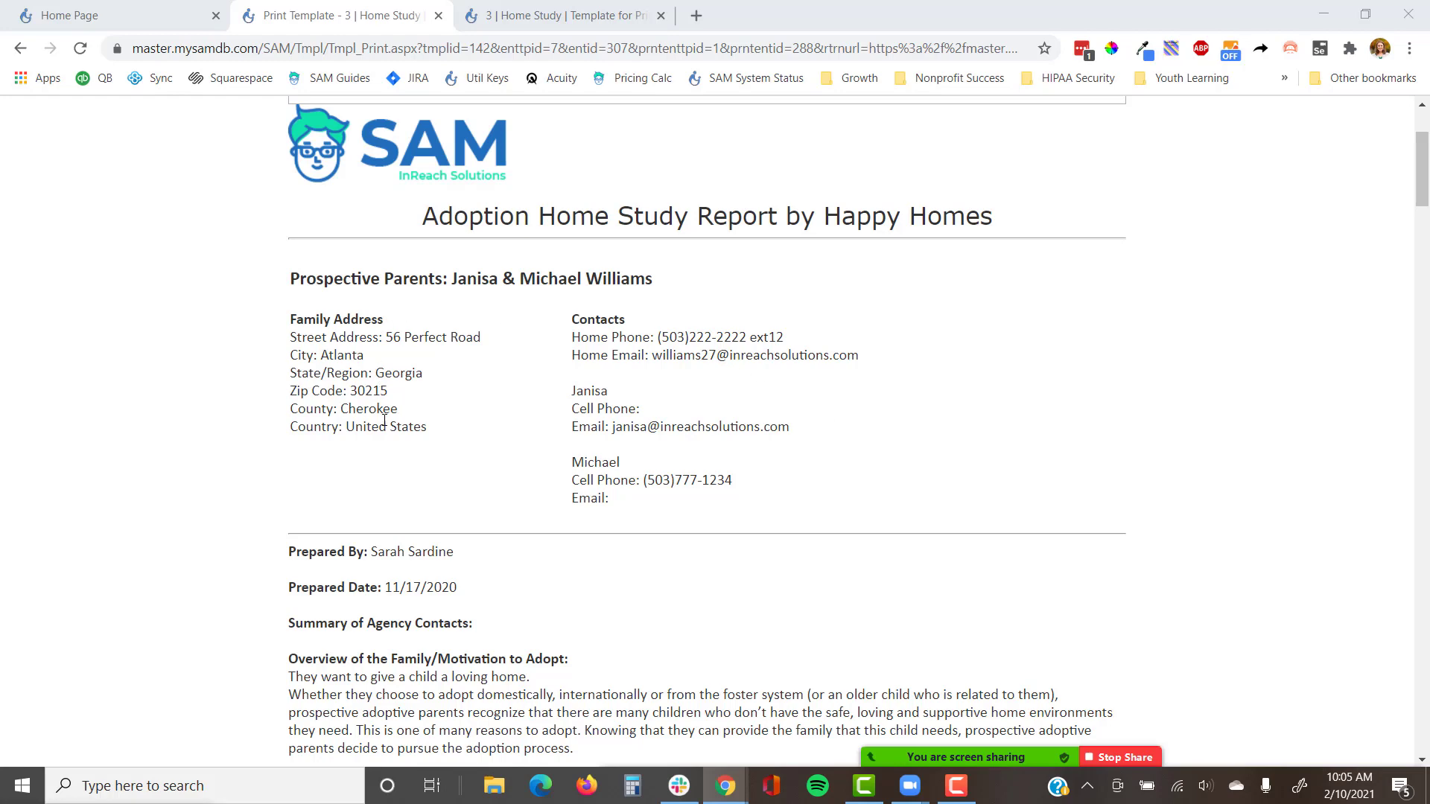
scroll(384, 421, down, 5)
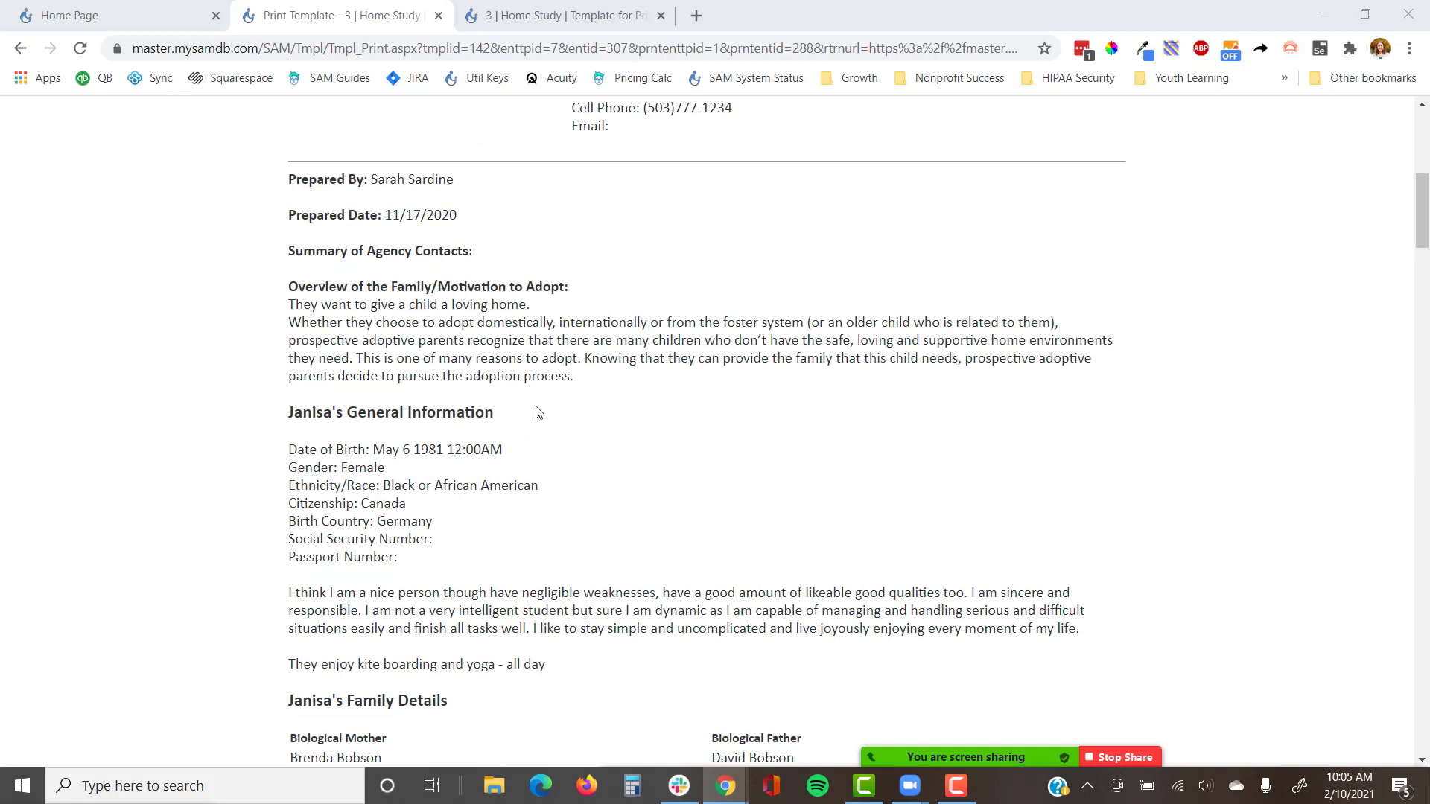
scroll(538, 410, down, 5)
scroll(539, 412, down, 1)
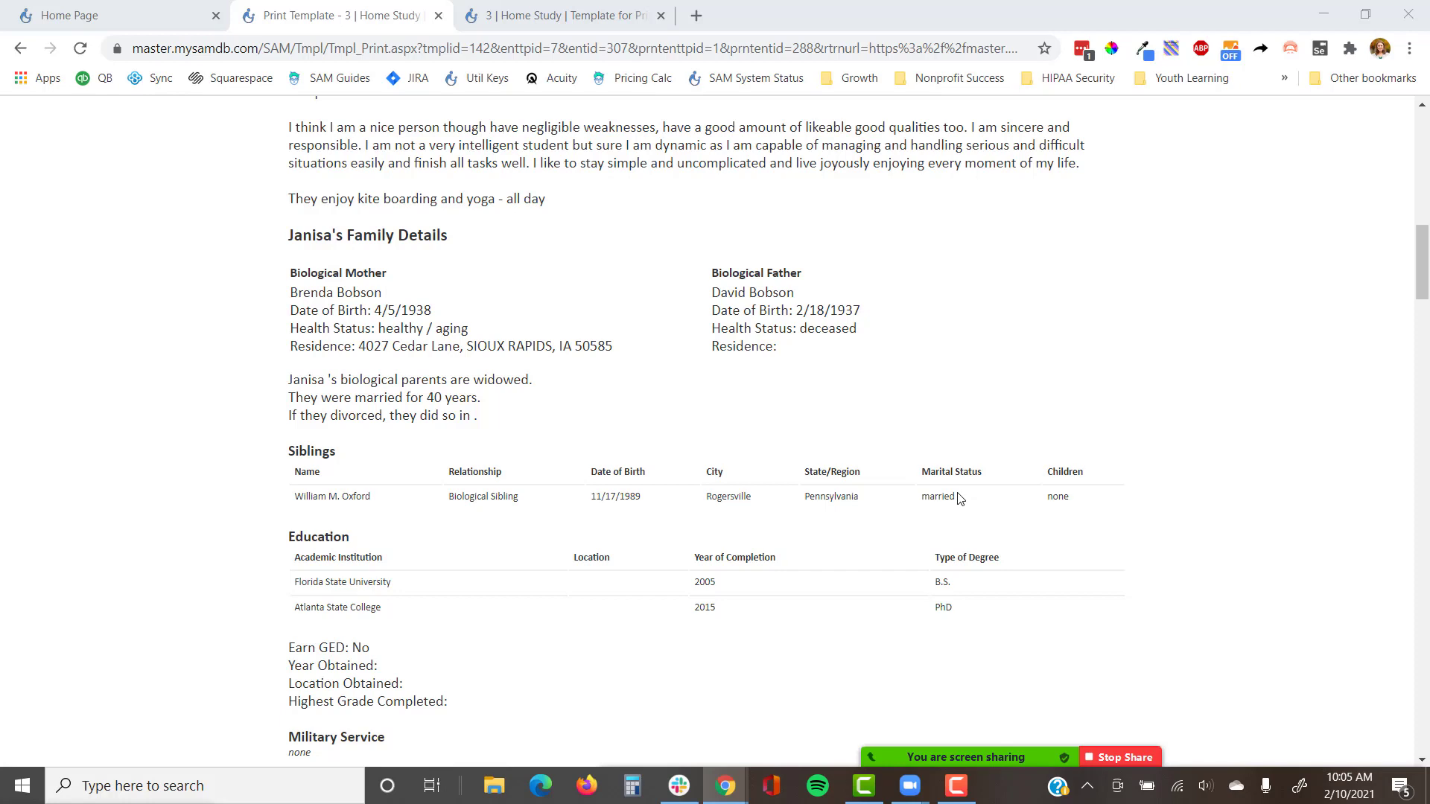
scroll(961, 499, down, 1)
scroll(961, 499, down, 1)
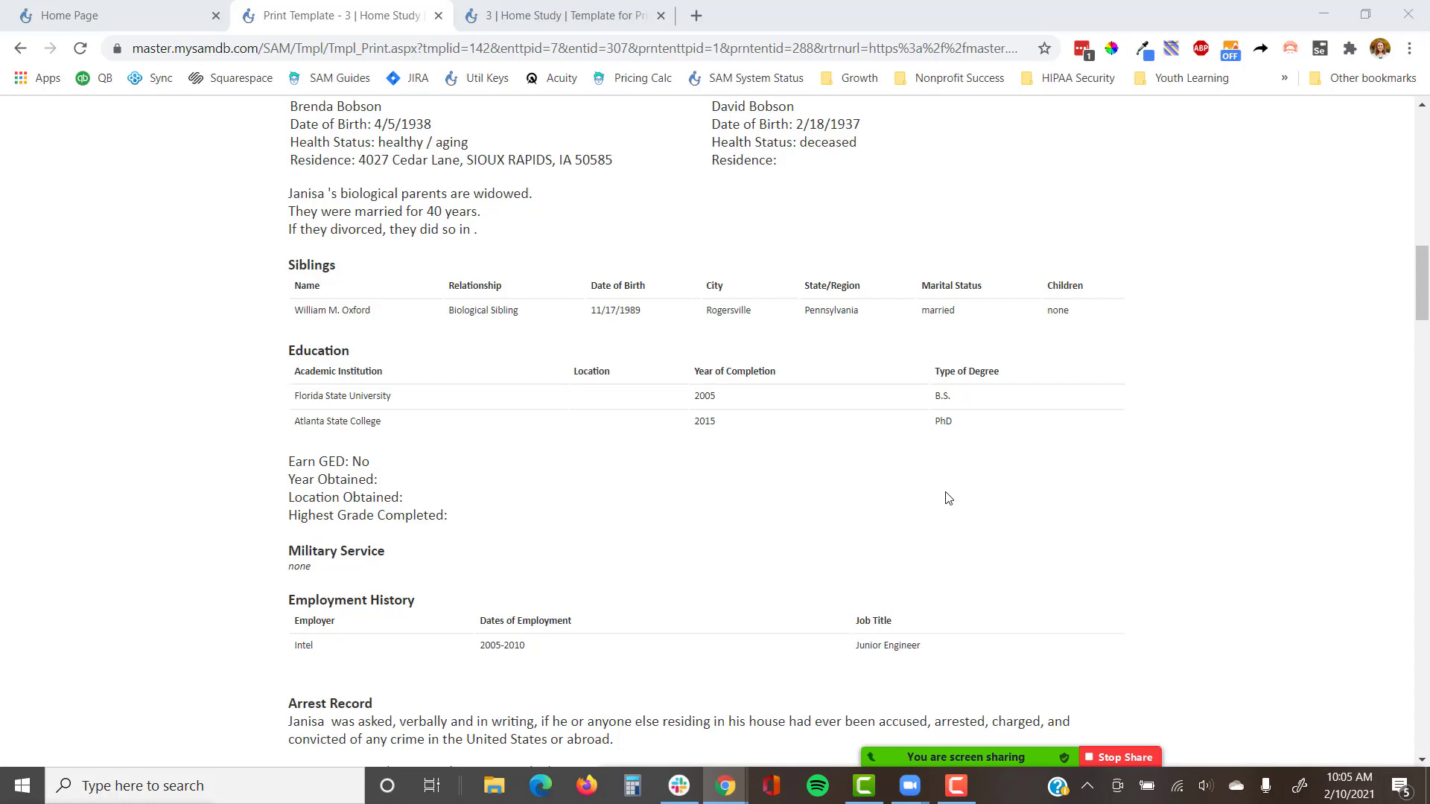
scroll(948, 499, down, 5)
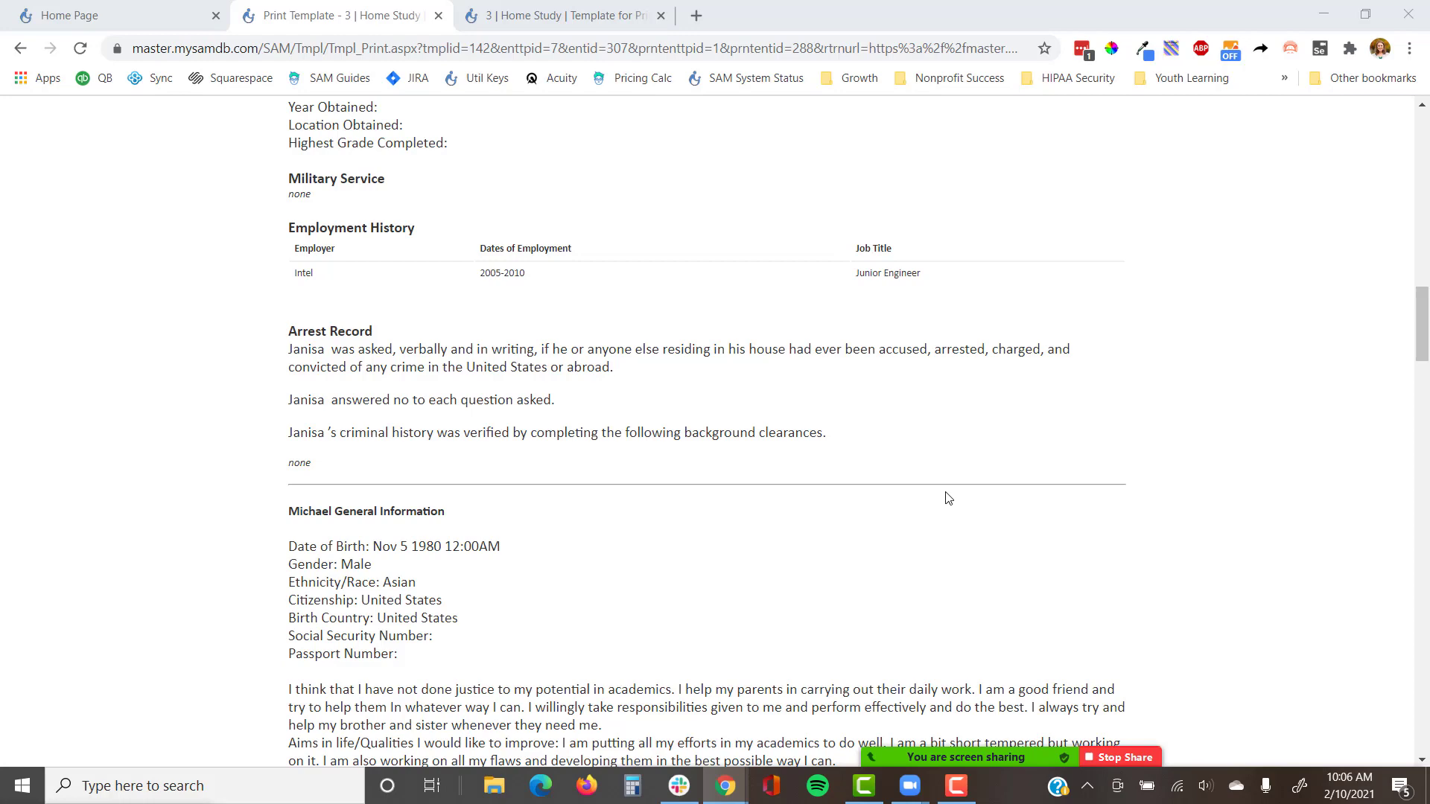
scroll(946, 496, down, 3)
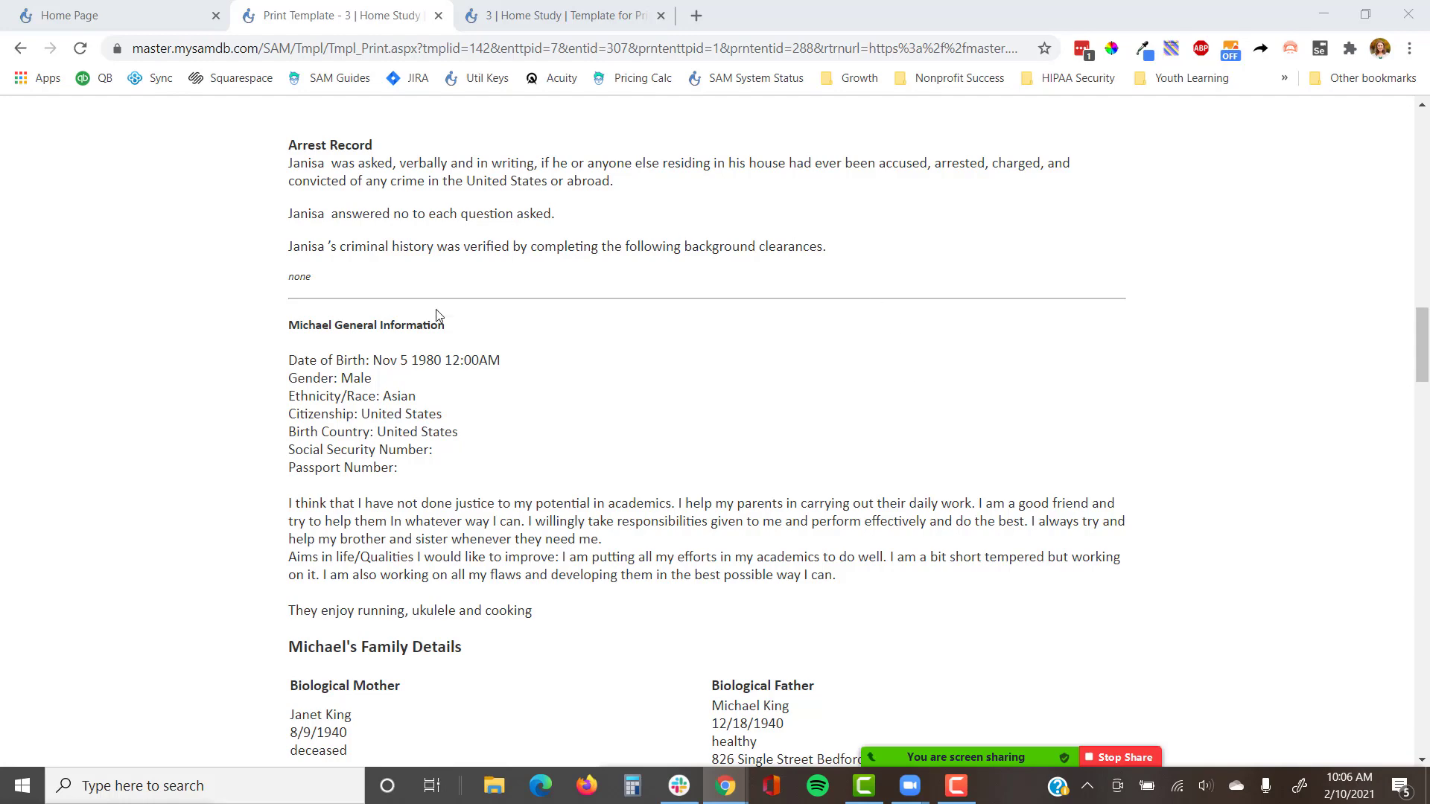
scroll(476, 585, down, 2)
scroll(529, 572, down, 3)
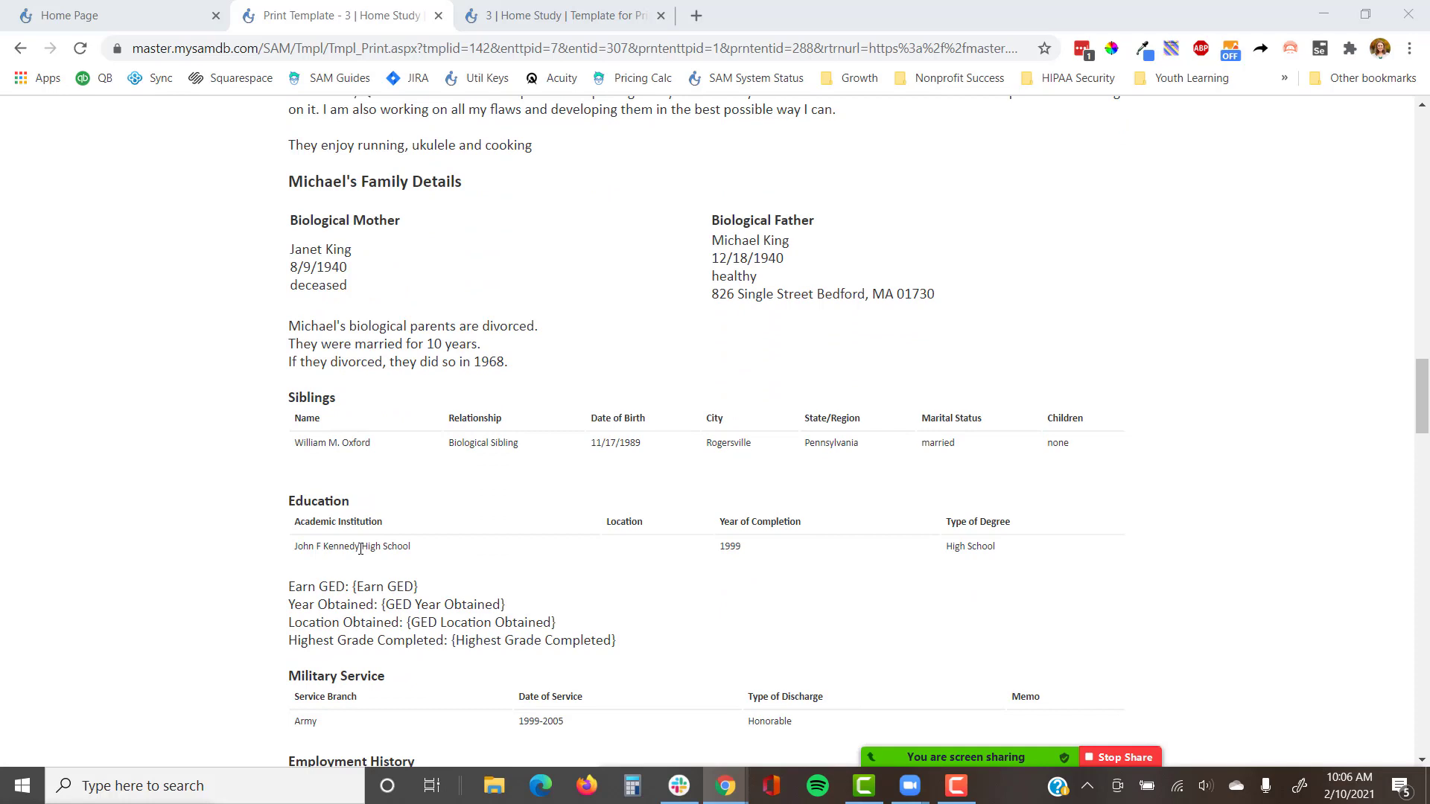
click(464, 525)
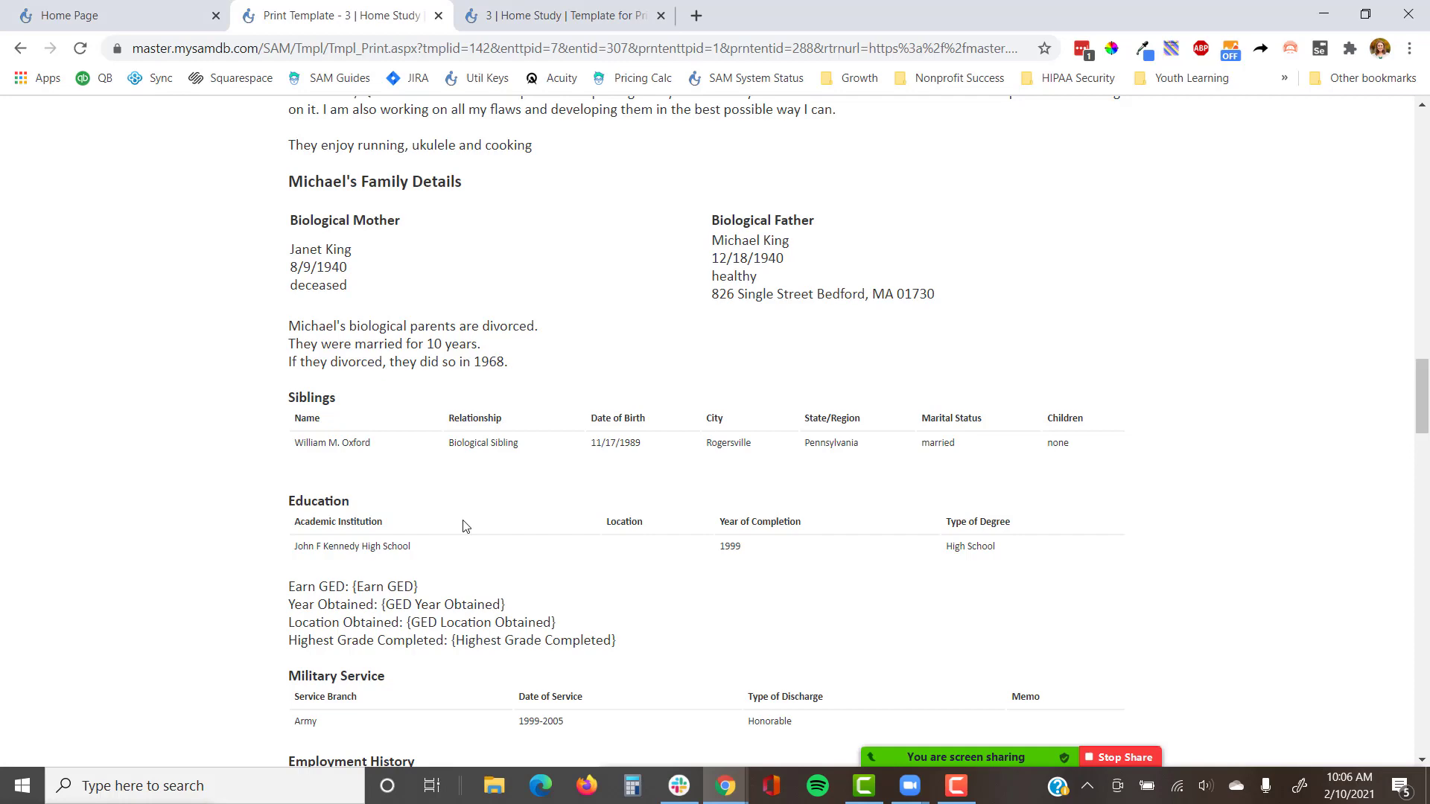
key(Home)
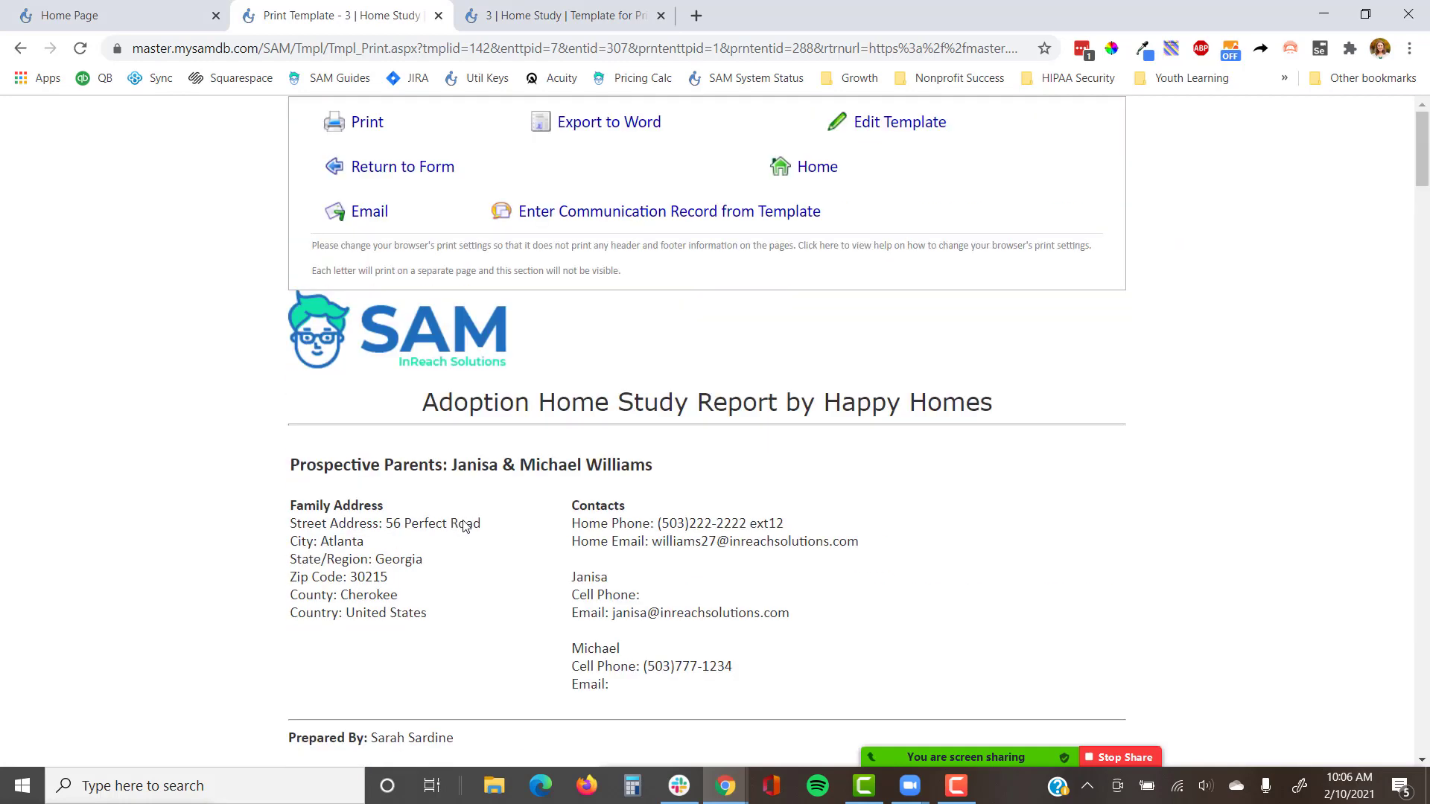
Step: Return from the printed template to the detailed home study record and open the family's submitted application
click(438, 179)
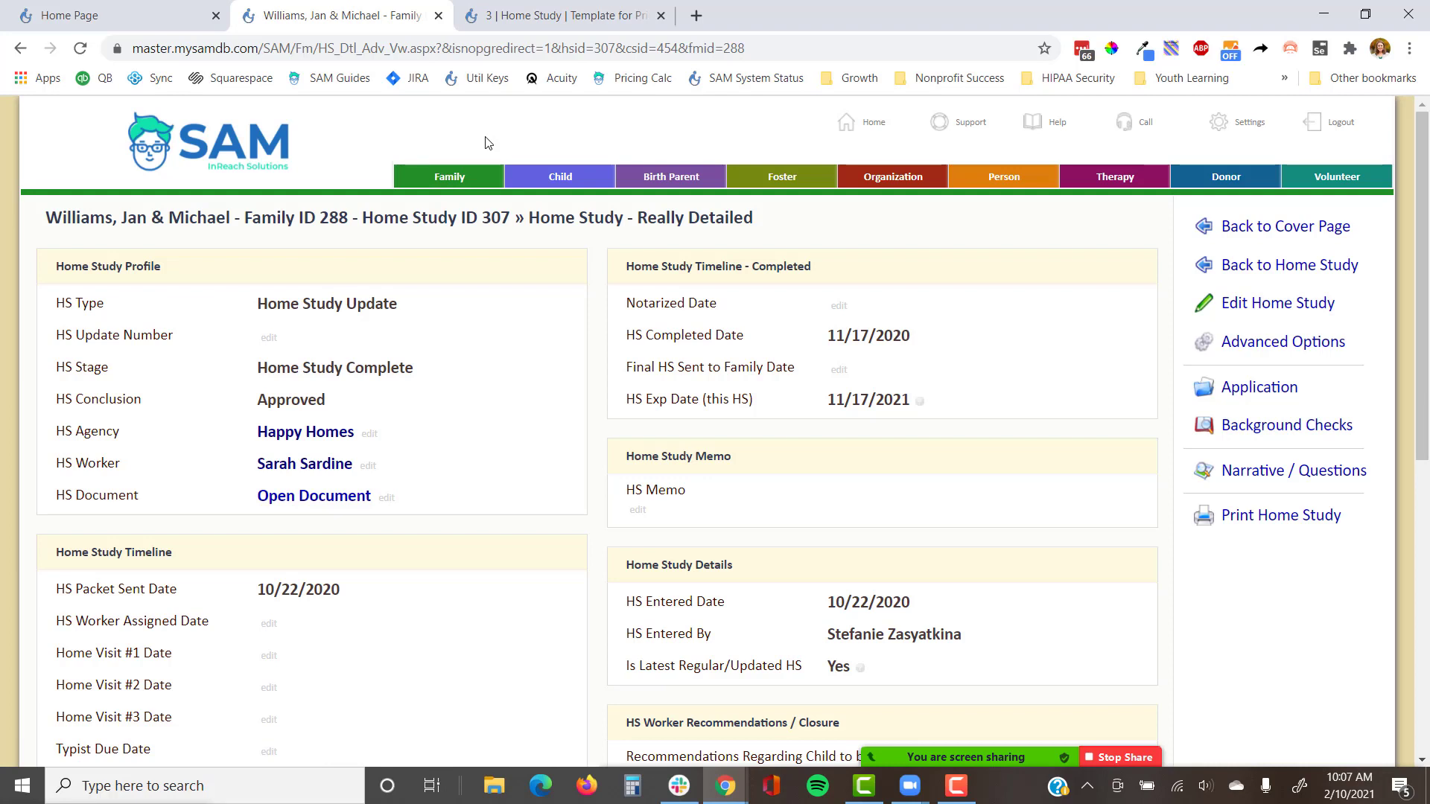
click(1252, 265)
scroll(1145, 238, down, 1)
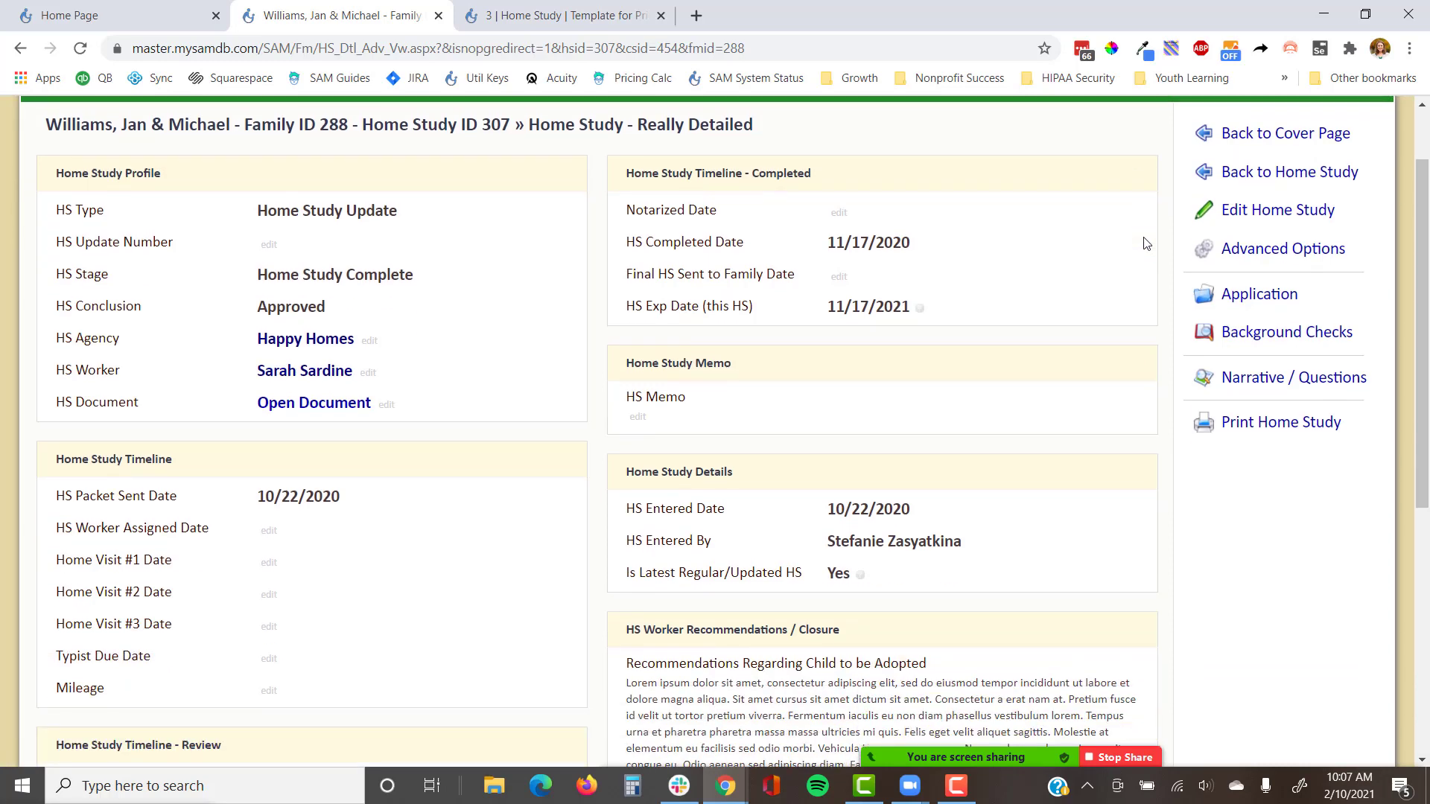
click(1224, 309)
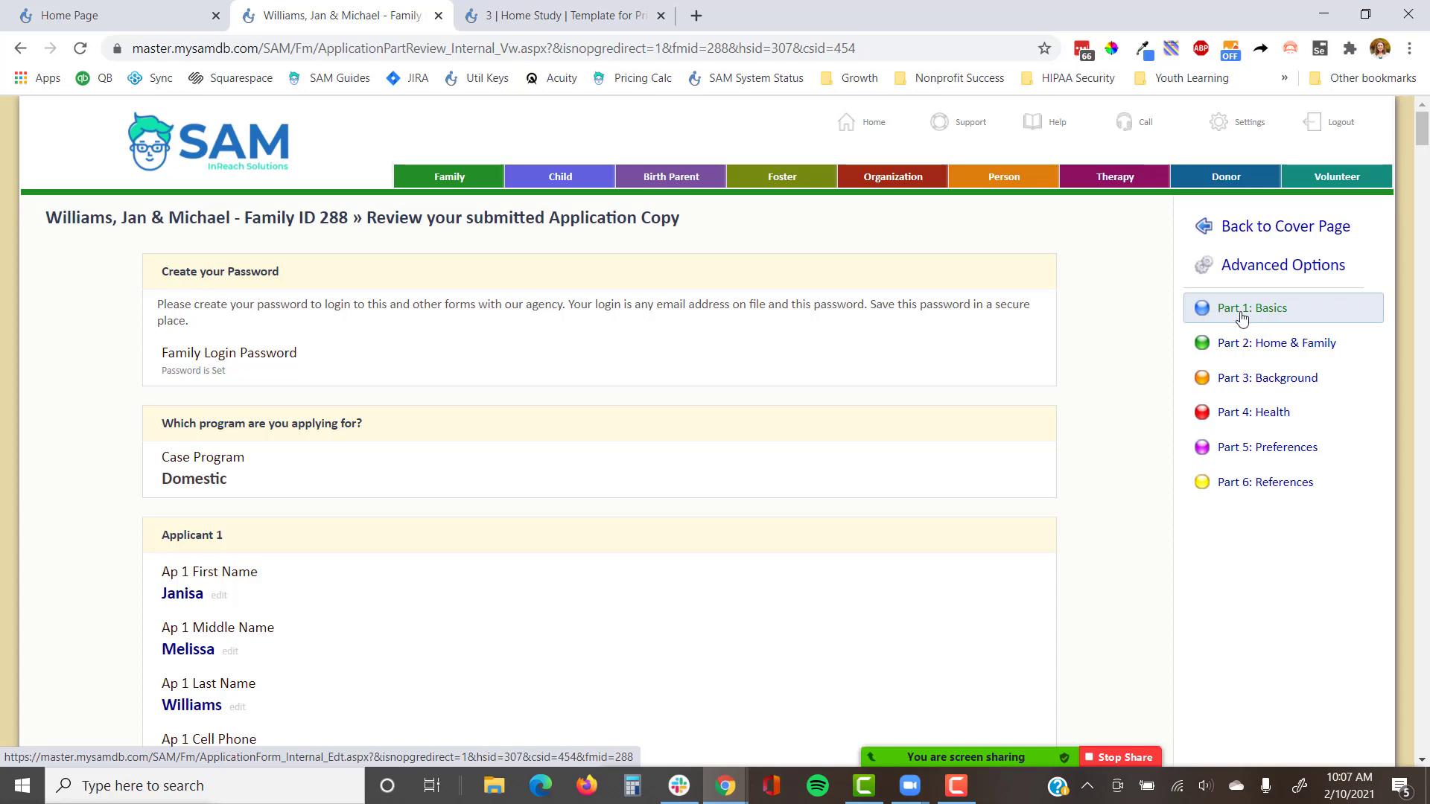
Step: Examine the submitted application, from applicant and address details through marital information and prior marriages to children and housing
scroll(1093, 376, down, 3)
scroll(1093, 377, down, 9)
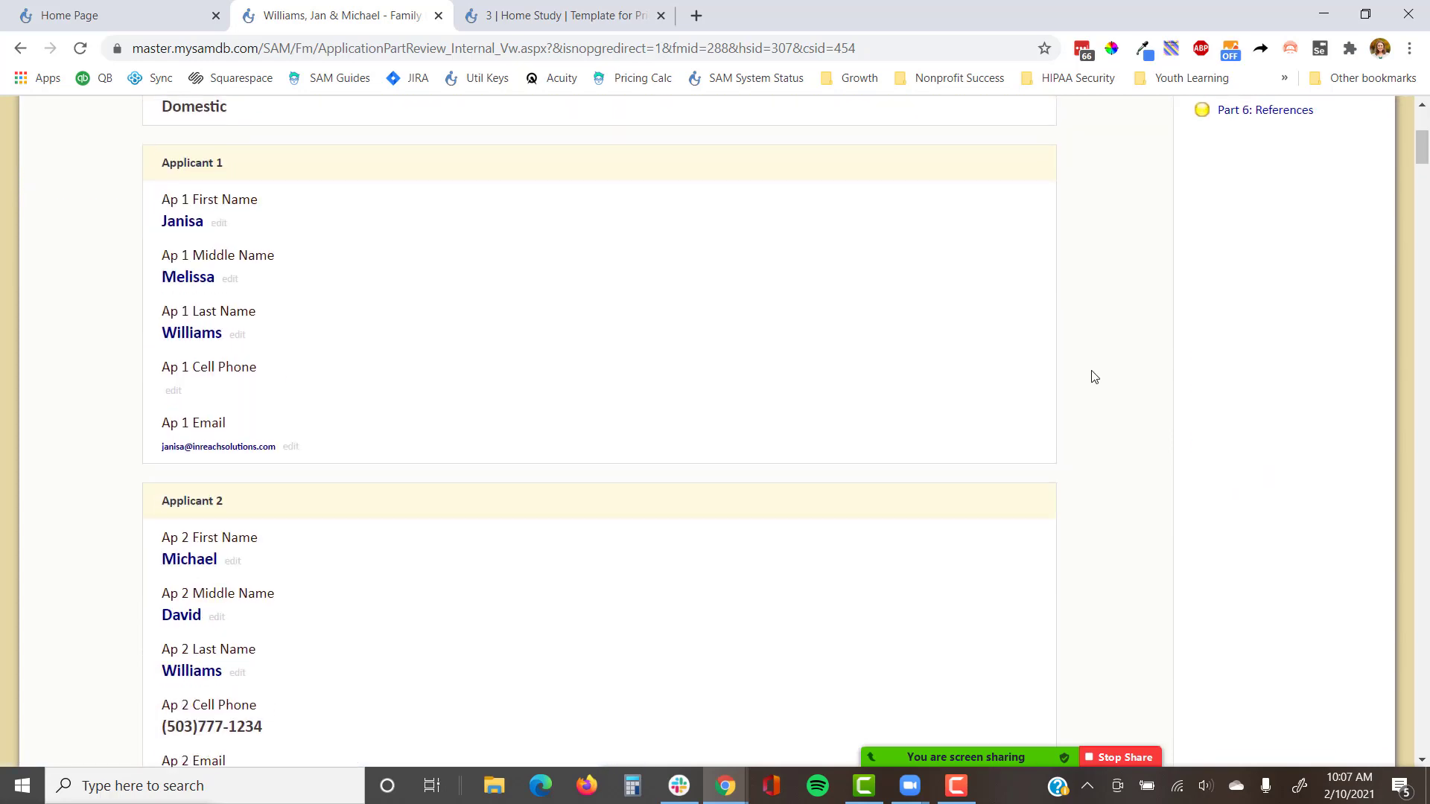
scroll(1093, 377, down, 6)
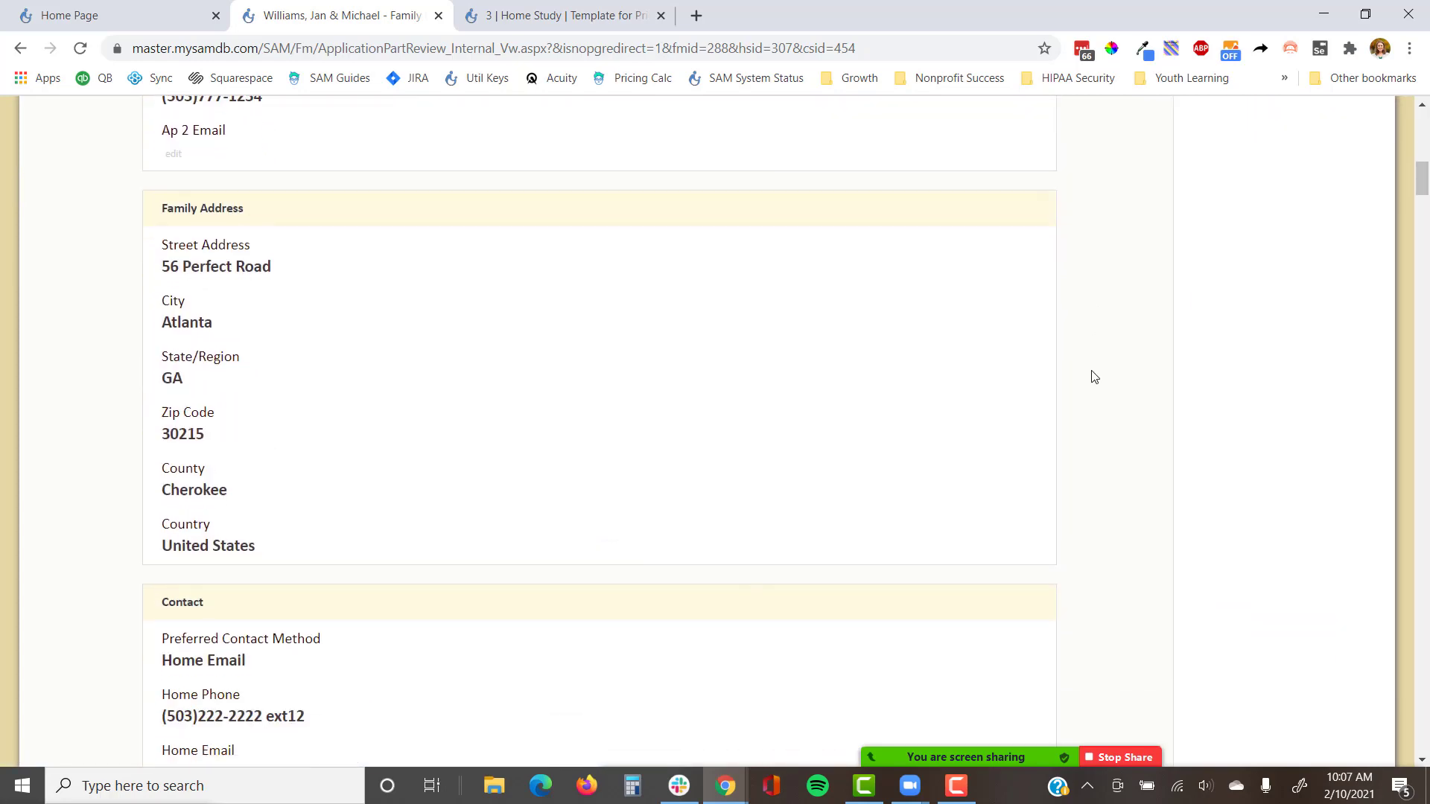
scroll(1093, 377, down, 8)
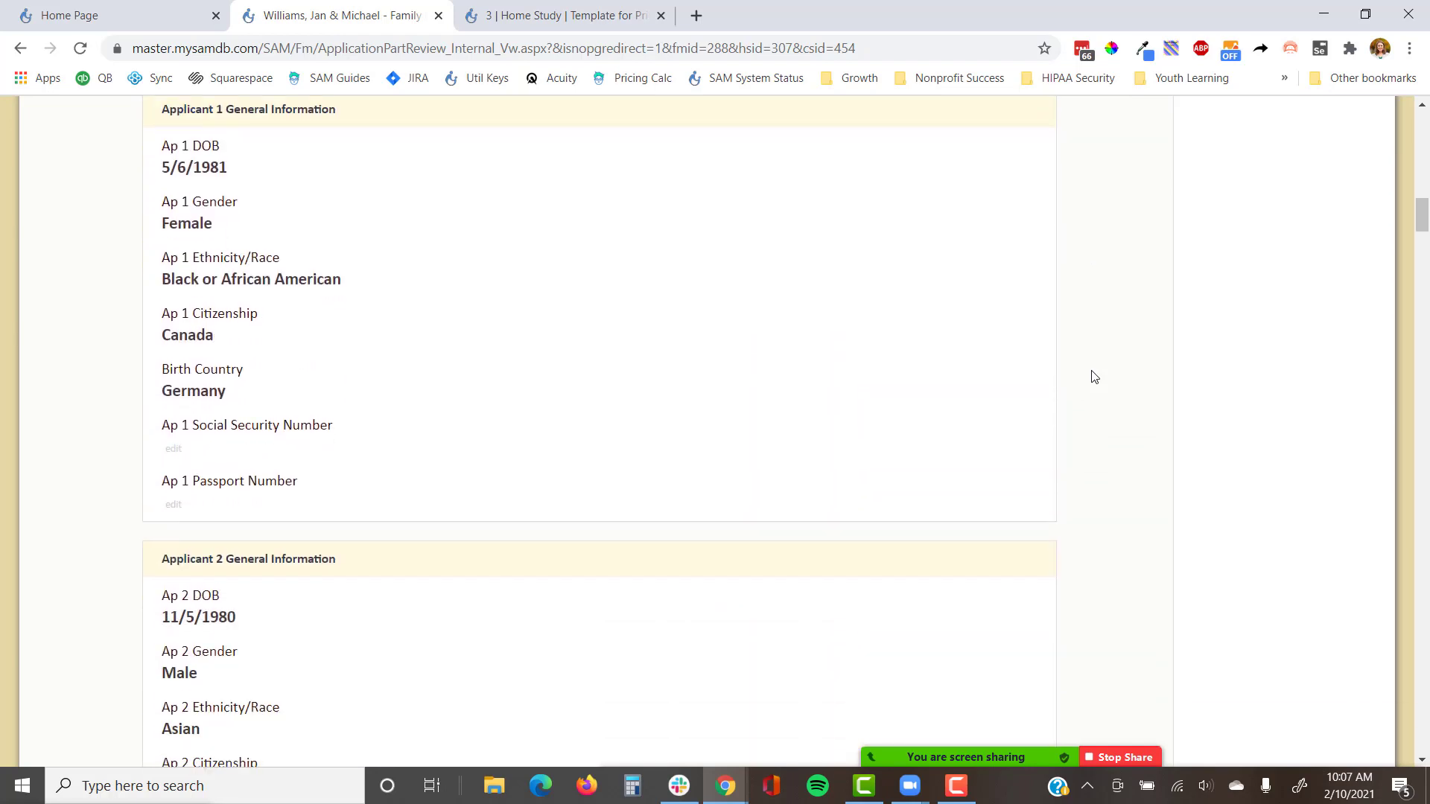
scroll(1093, 377, down, 7)
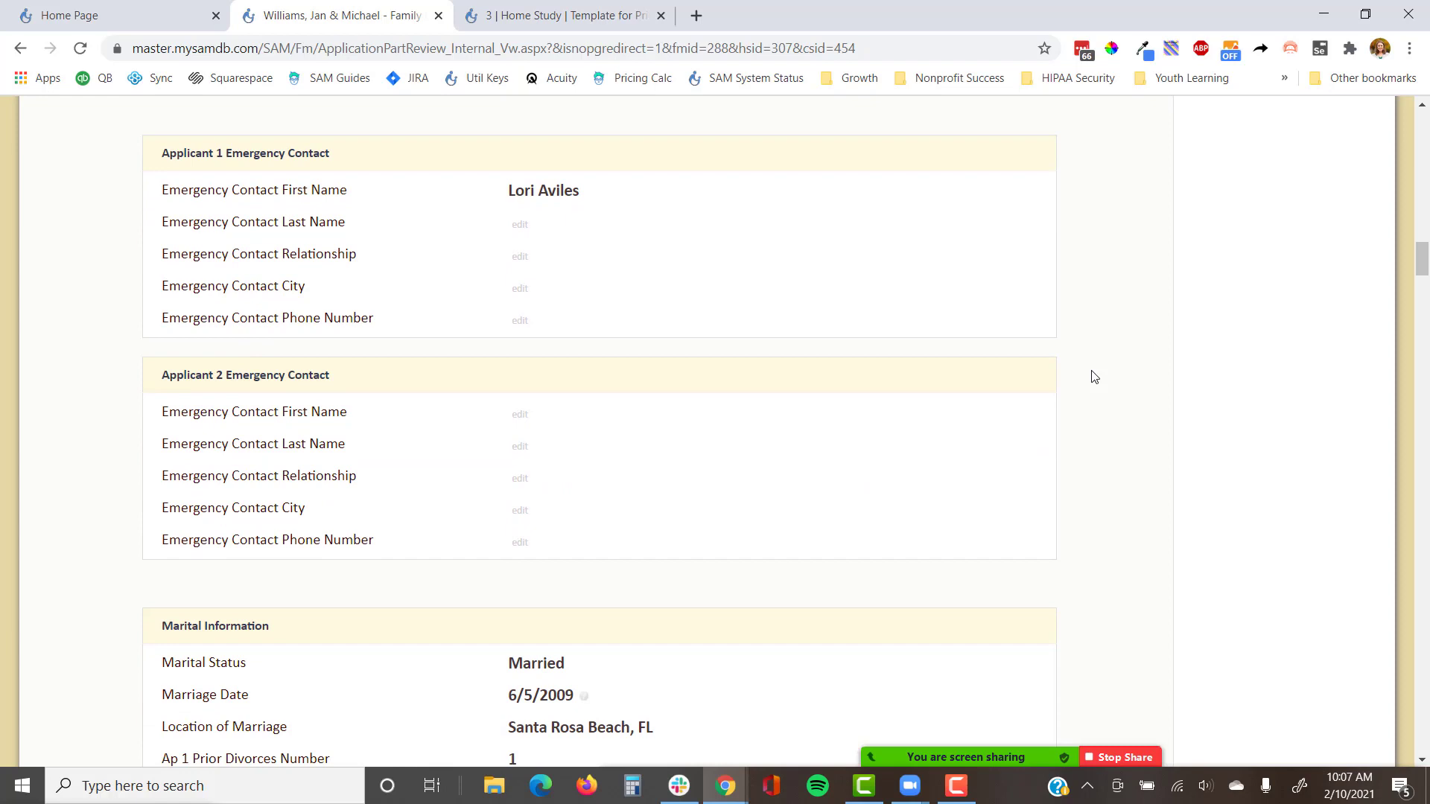
scroll(1093, 377, down, 6)
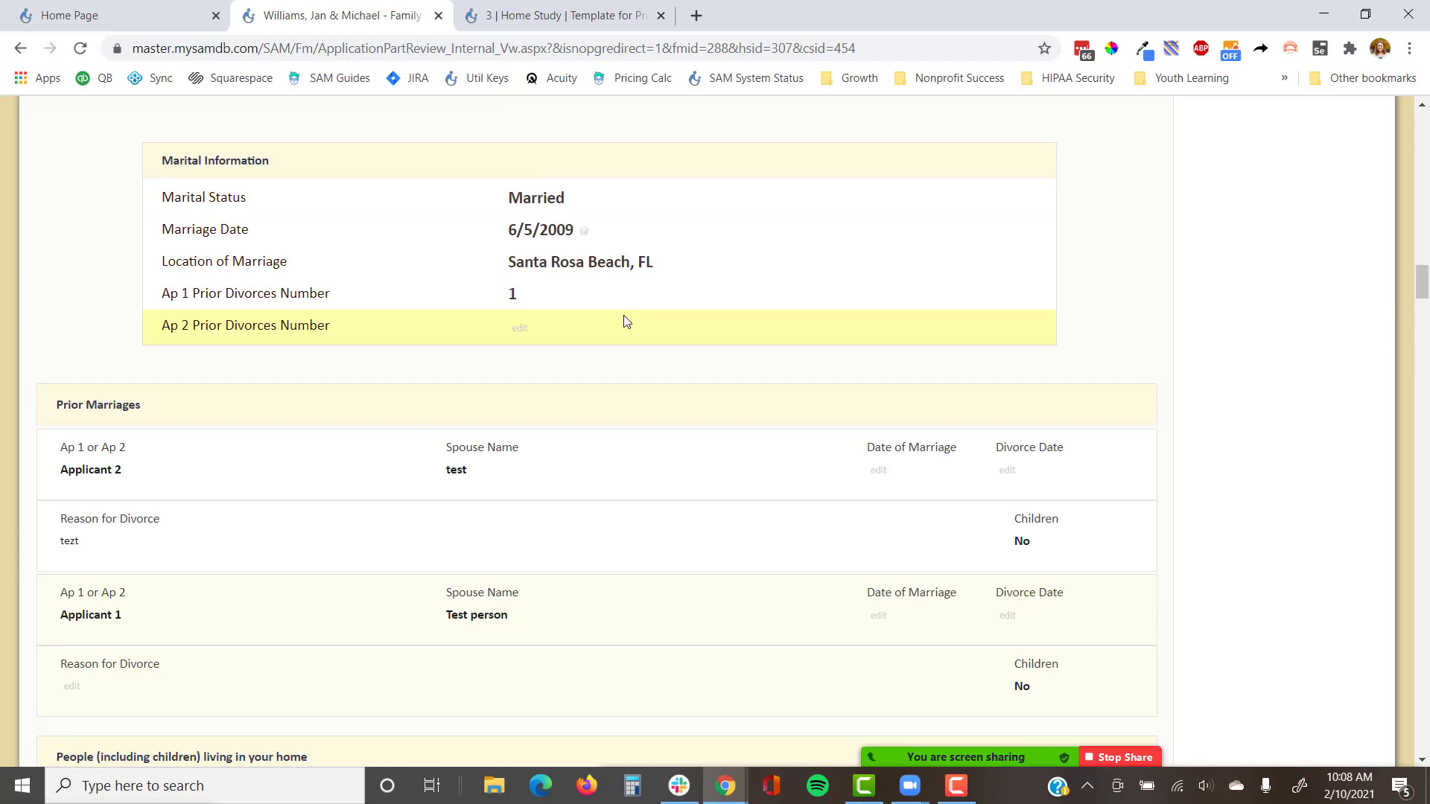
scroll(1108, 317, down, 5)
scroll(1106, 319, down, 5)
scroll(1107, 318, down, 5)
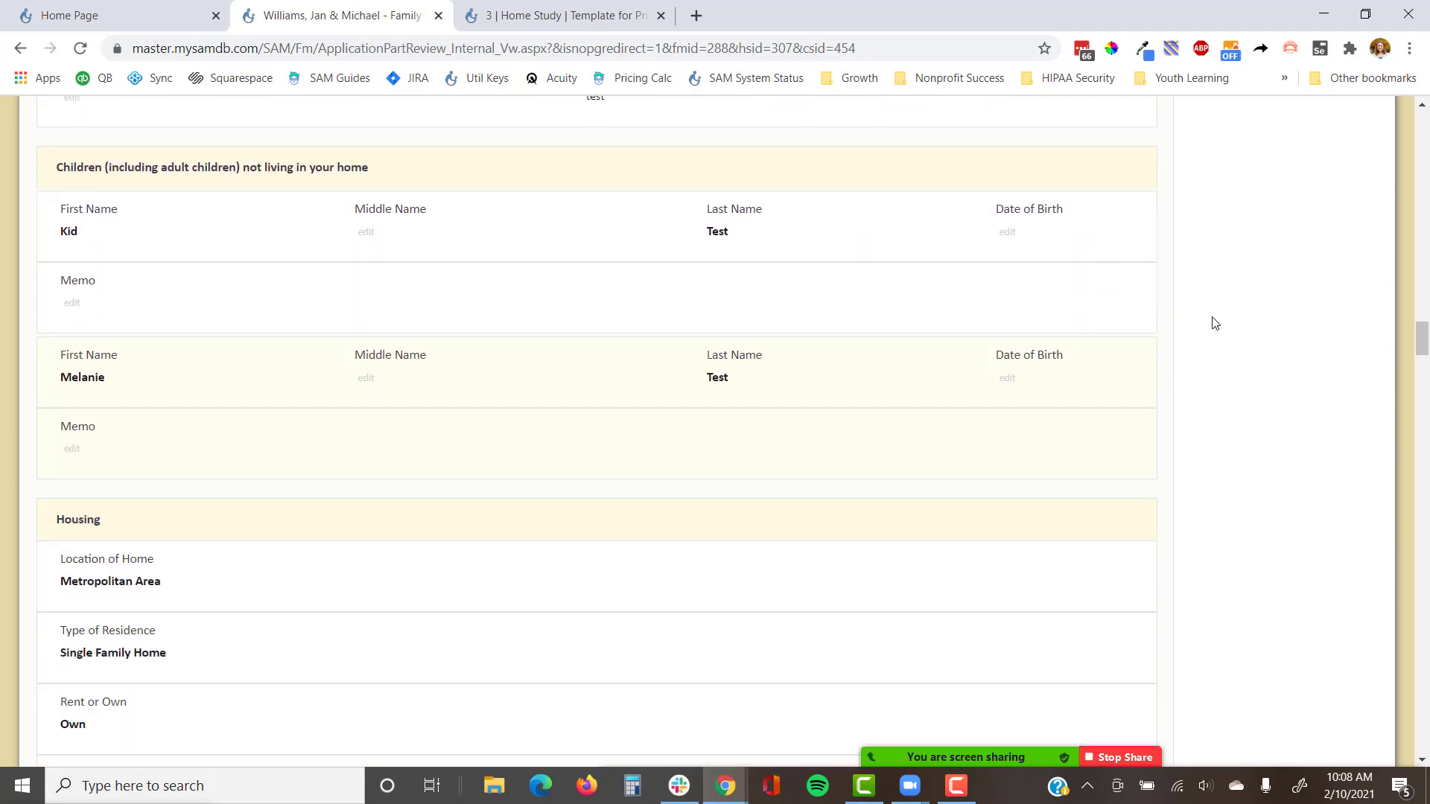
key(Home)
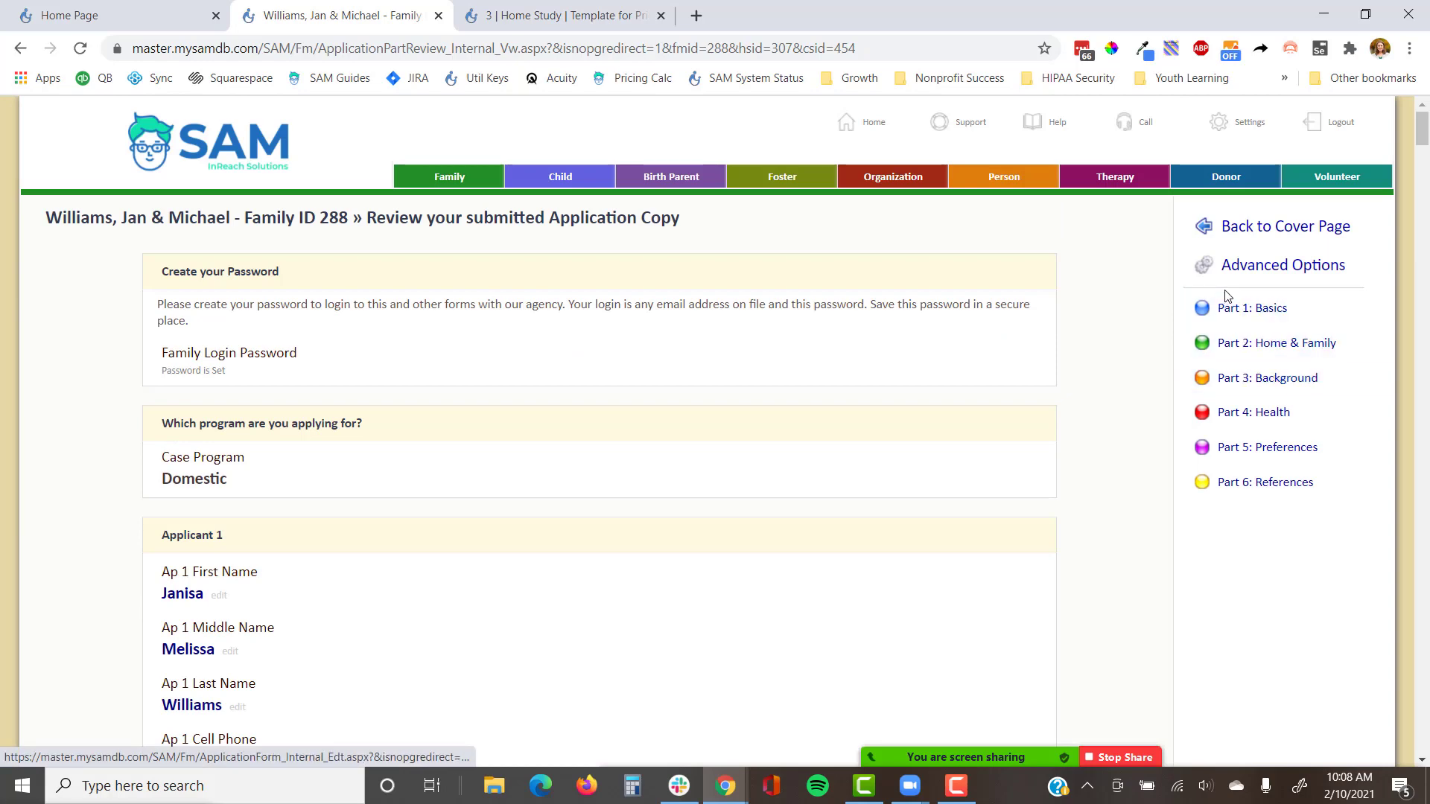
Step: Go back to the family's cover page, open its home studies and view the details of Home Study #2
click(1276, 237)
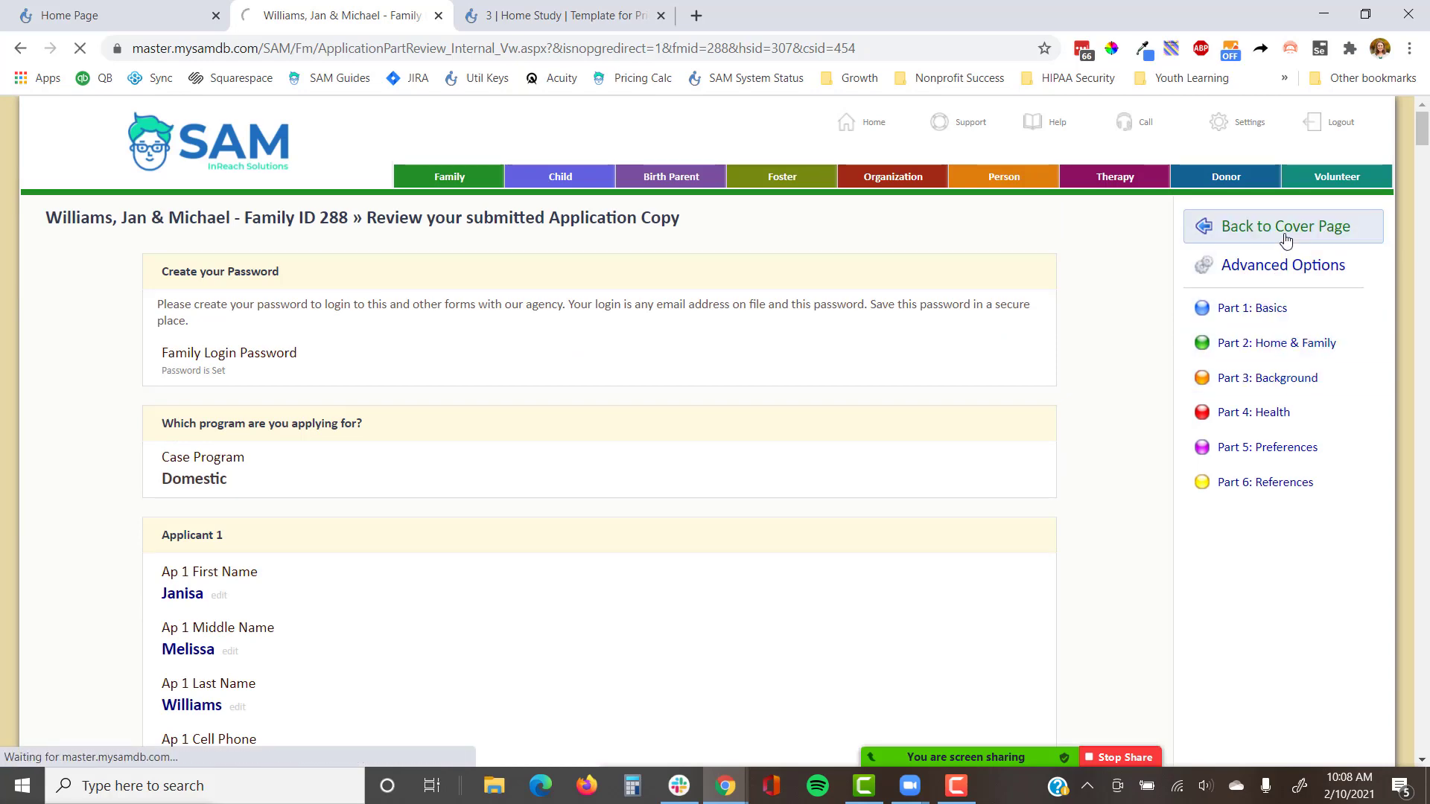
click(1242, 575)
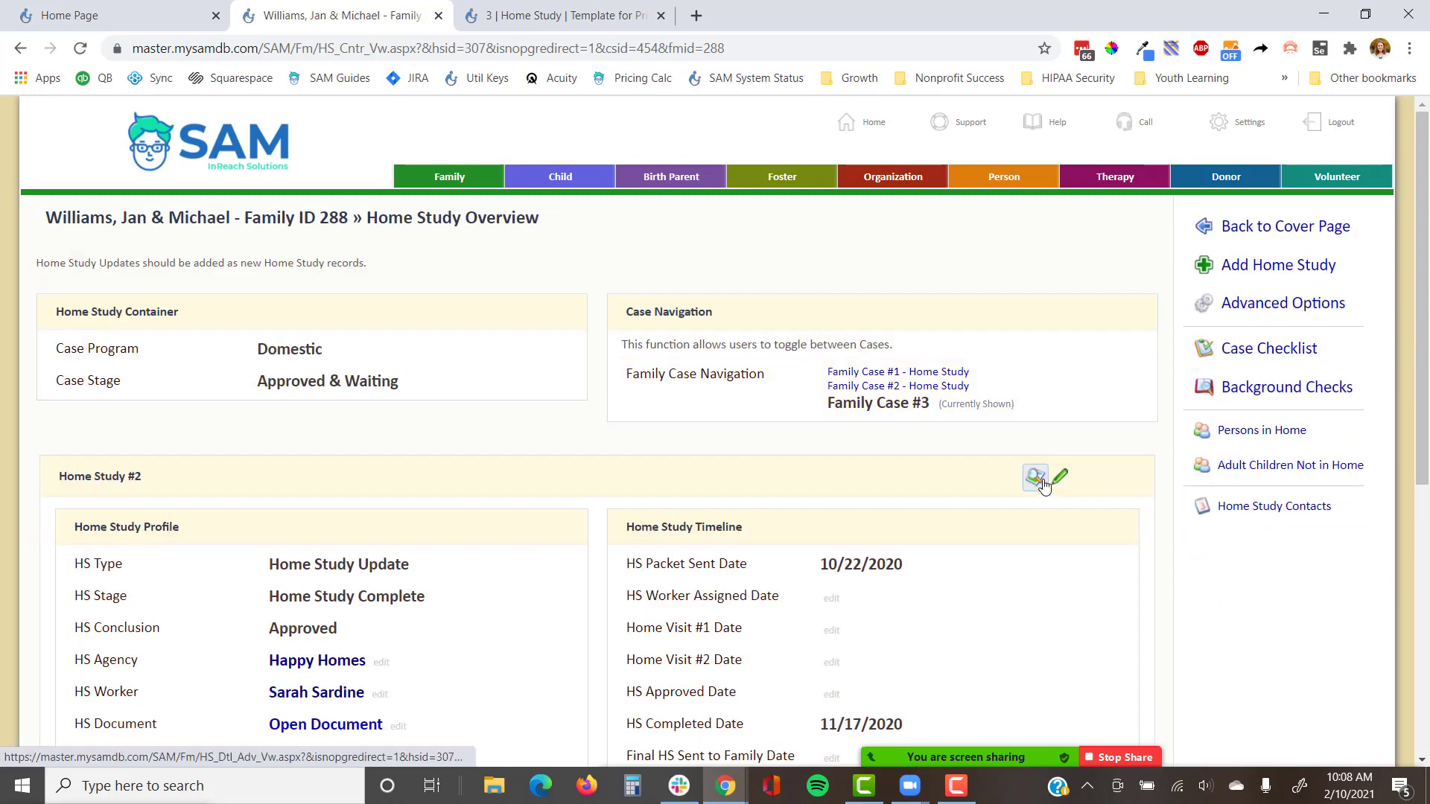
click(1036, 478)
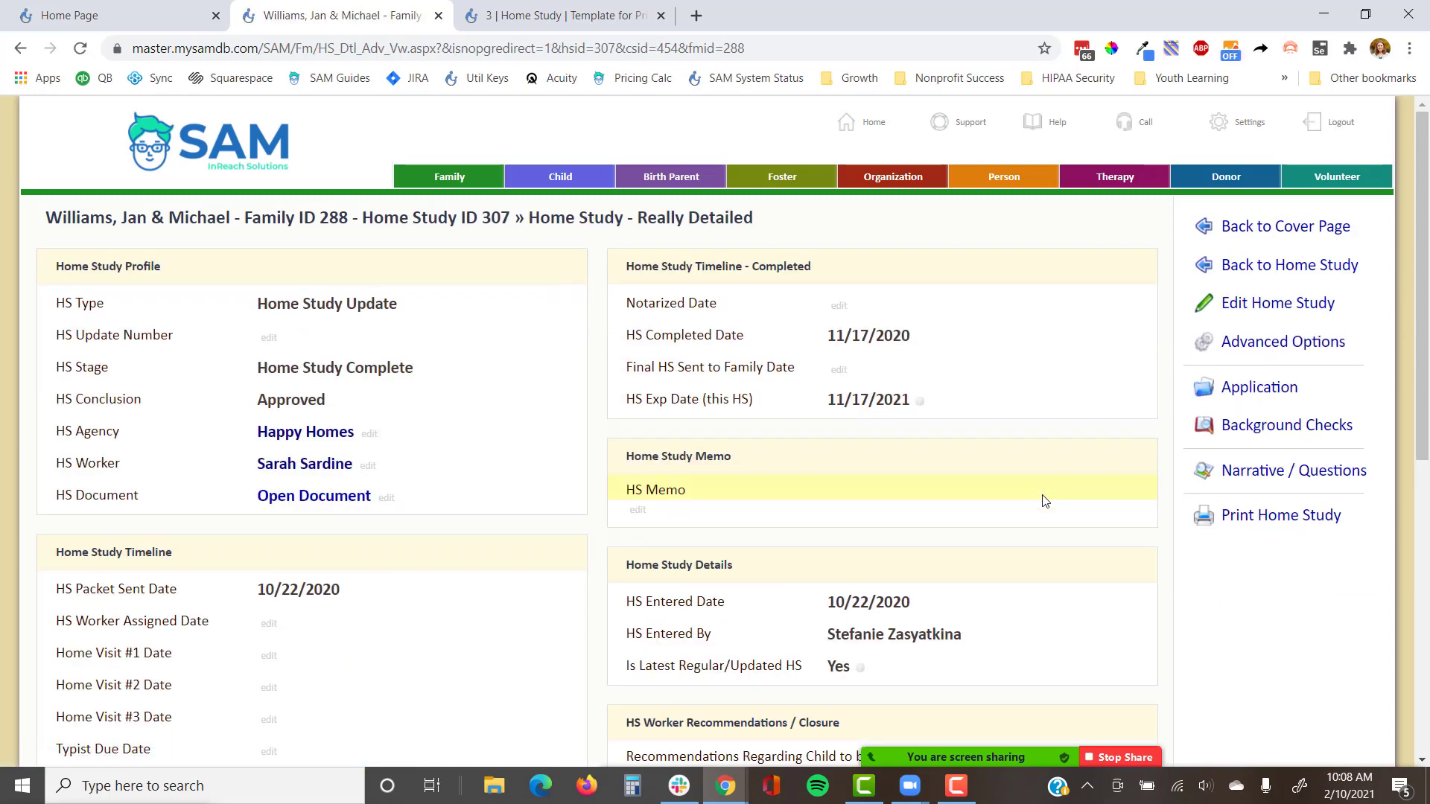
Step: Open the home study's Narrative / Questions page for editing and bring up the Early Dating Experience options
click(1279, 479)
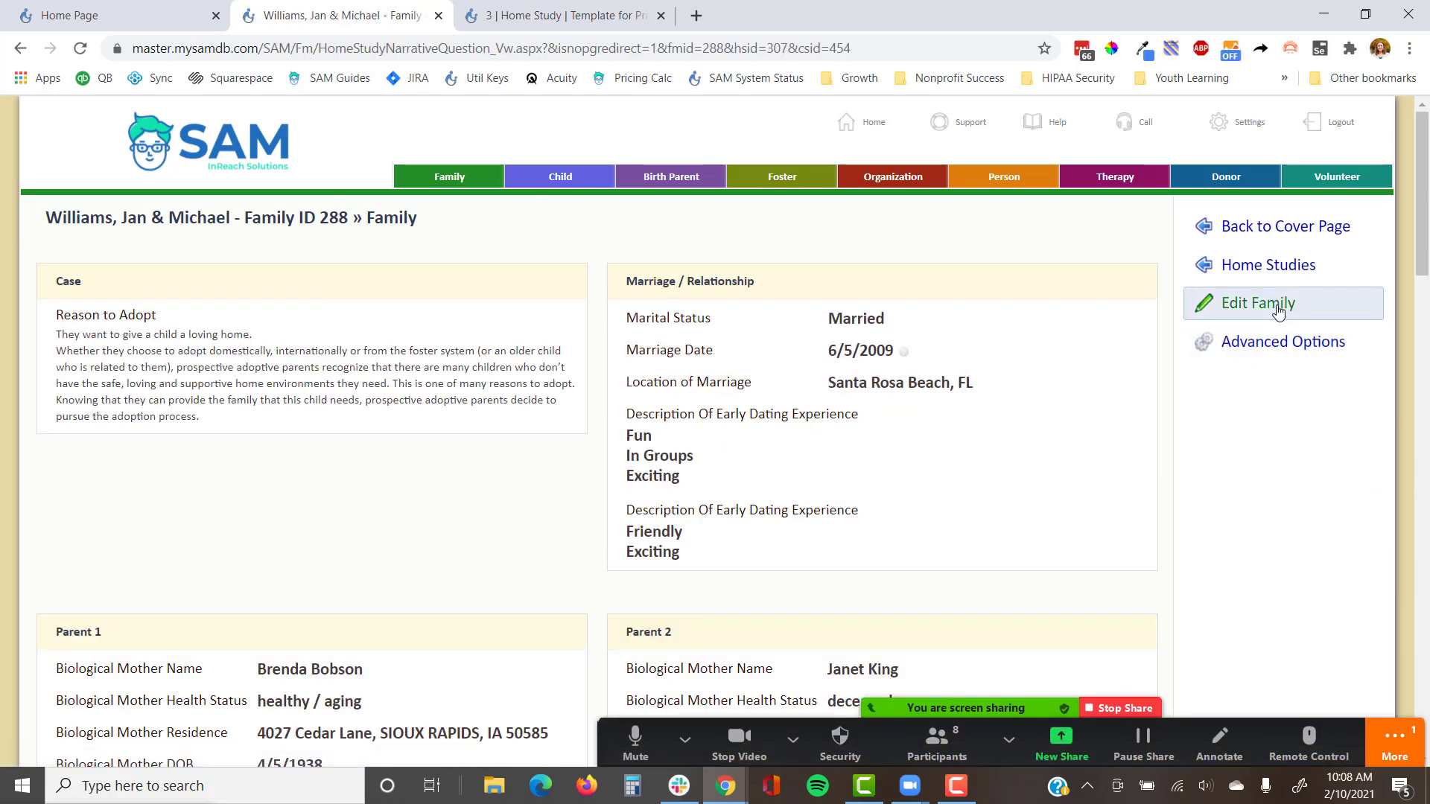
click(1251, 309)
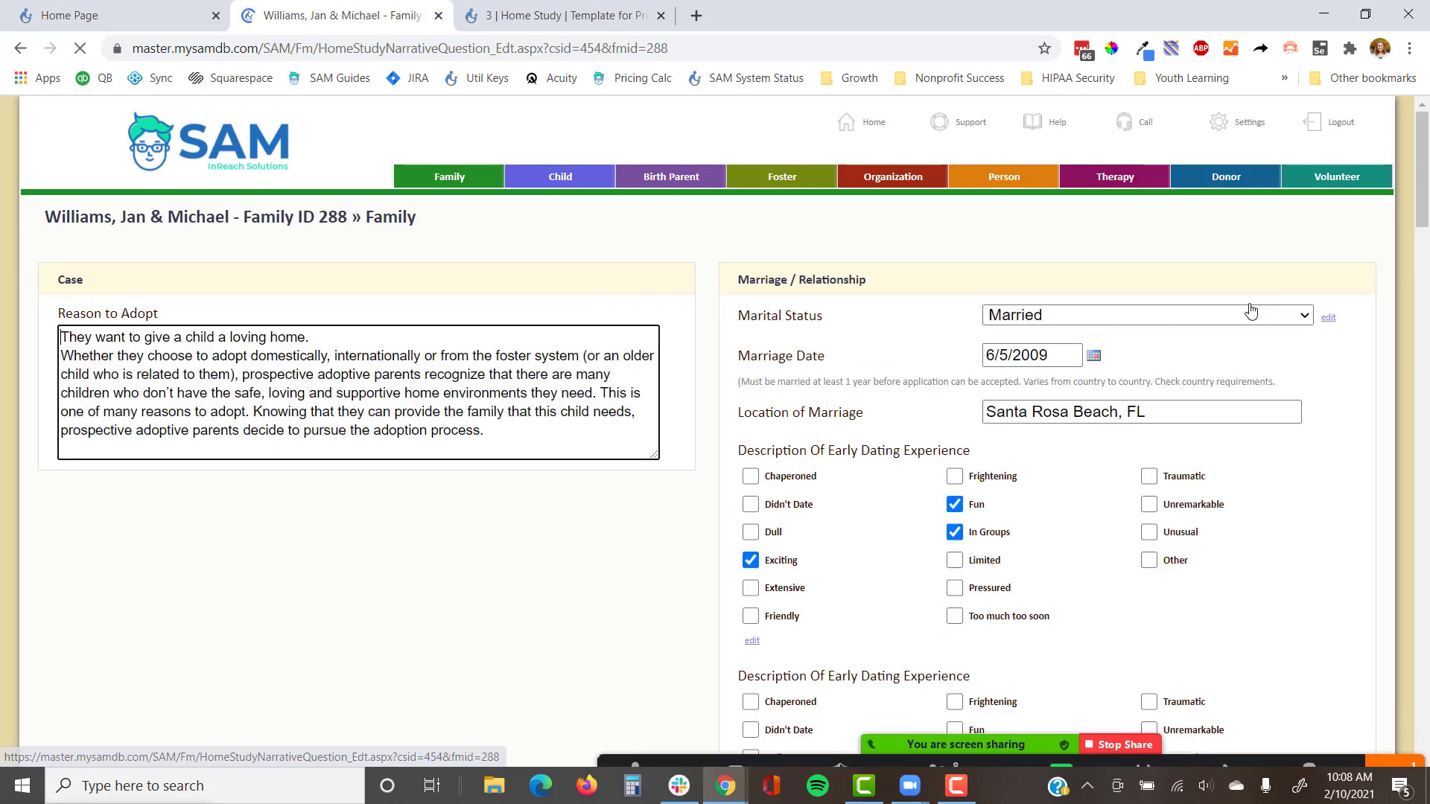
scroll(1251, 310, down, 3)
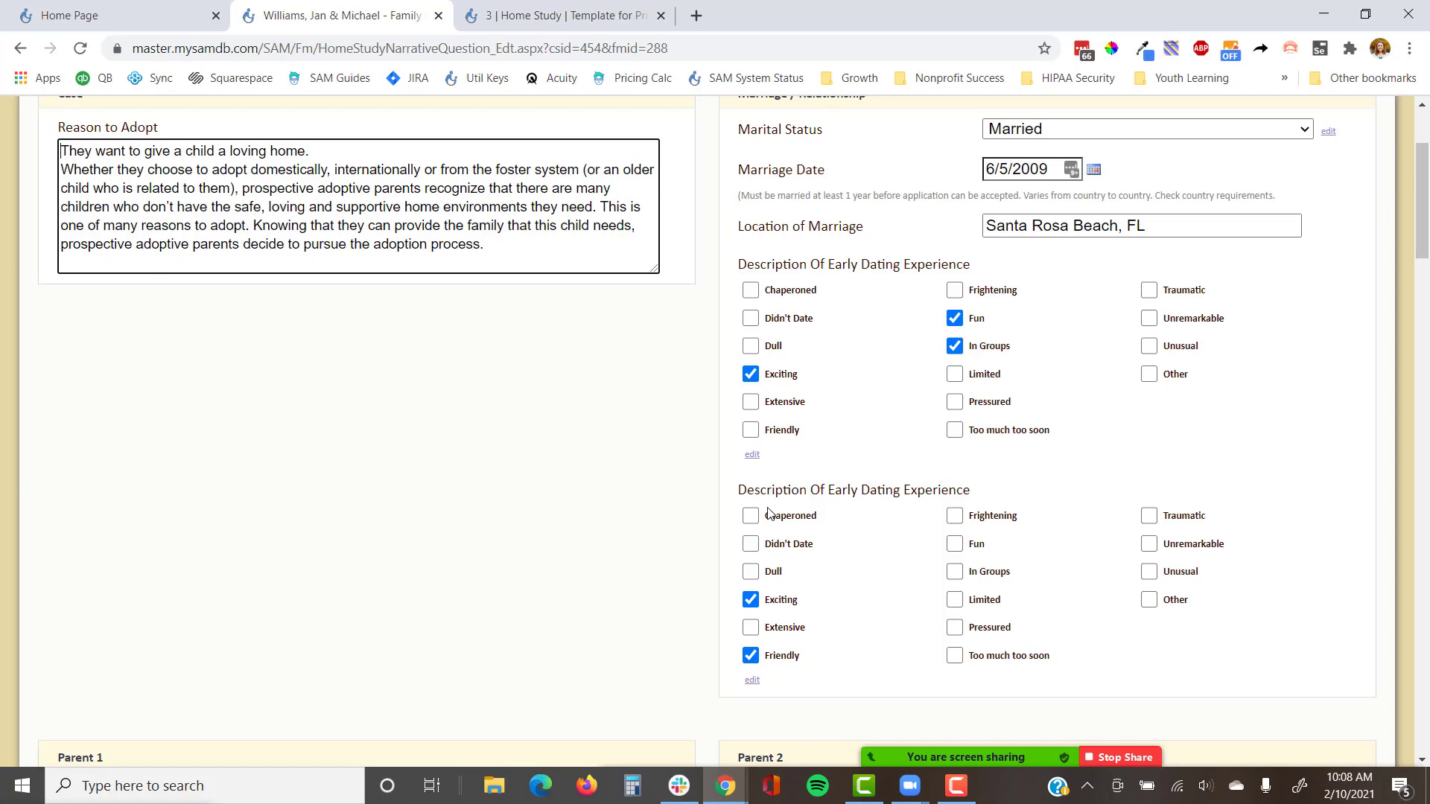
Step: Examine the biological parents' details and the parenting skills answers for both parents on the narrative page
scroll(770, 512, down, 7)
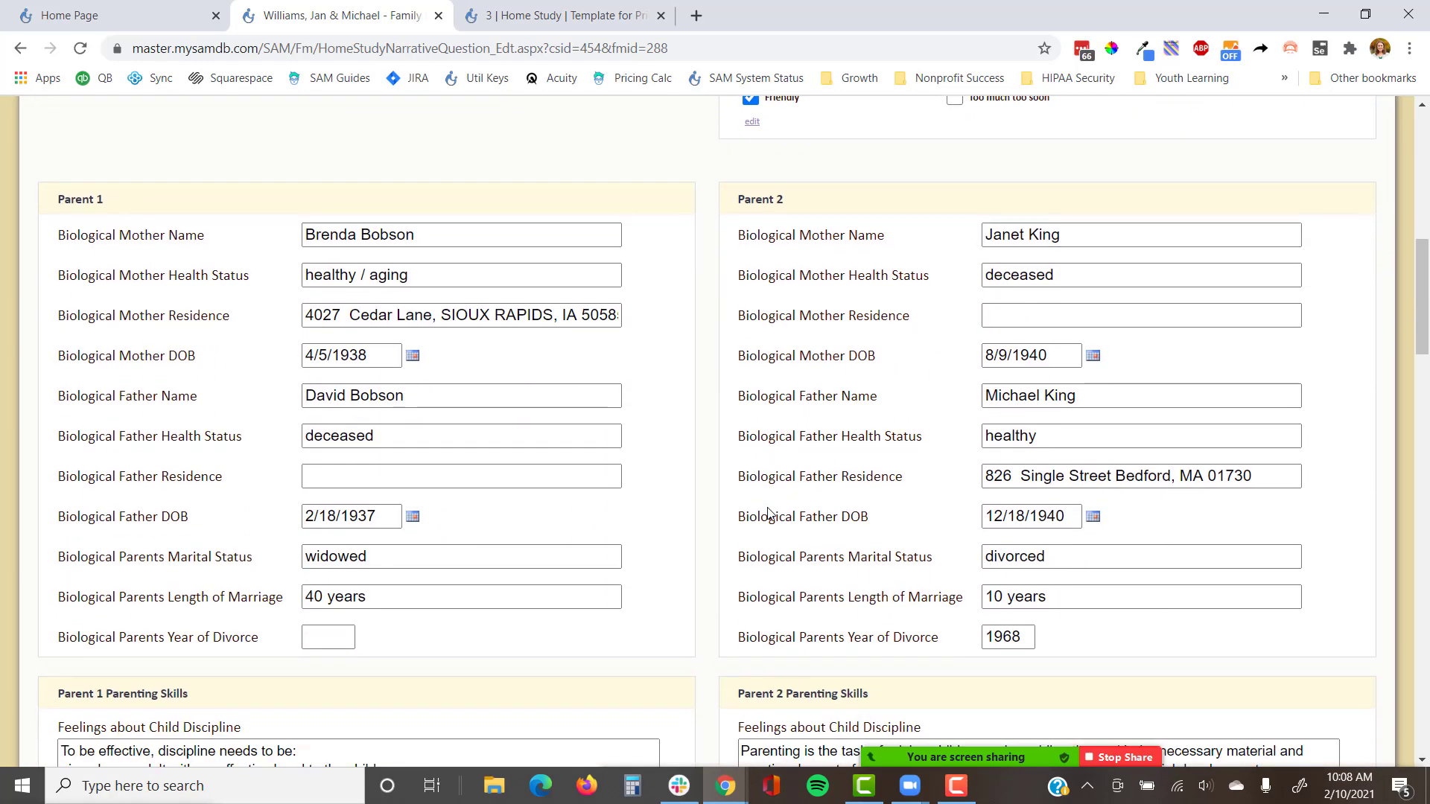
scroll(770, 512, down, 1)
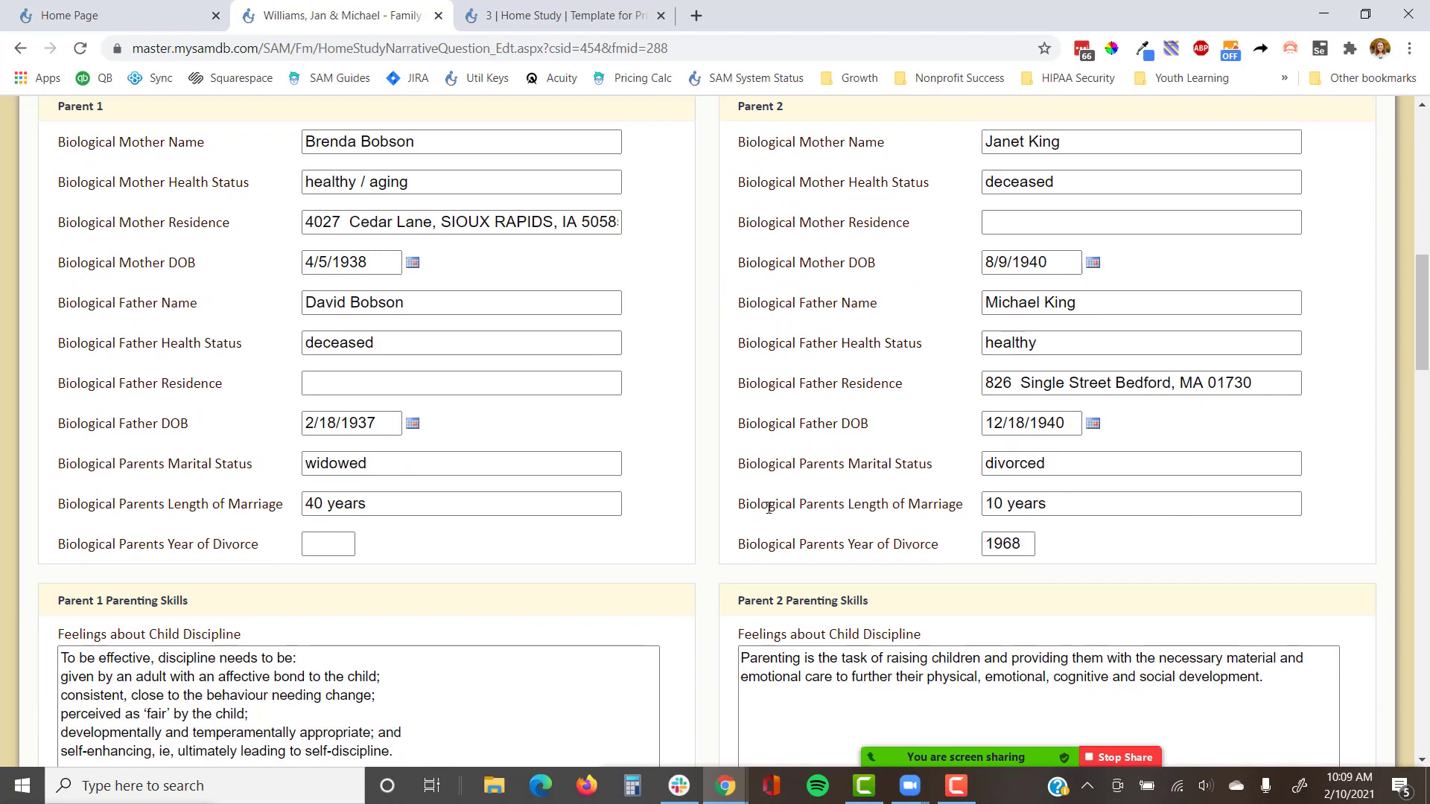
scroll(770, 508, down, 4)
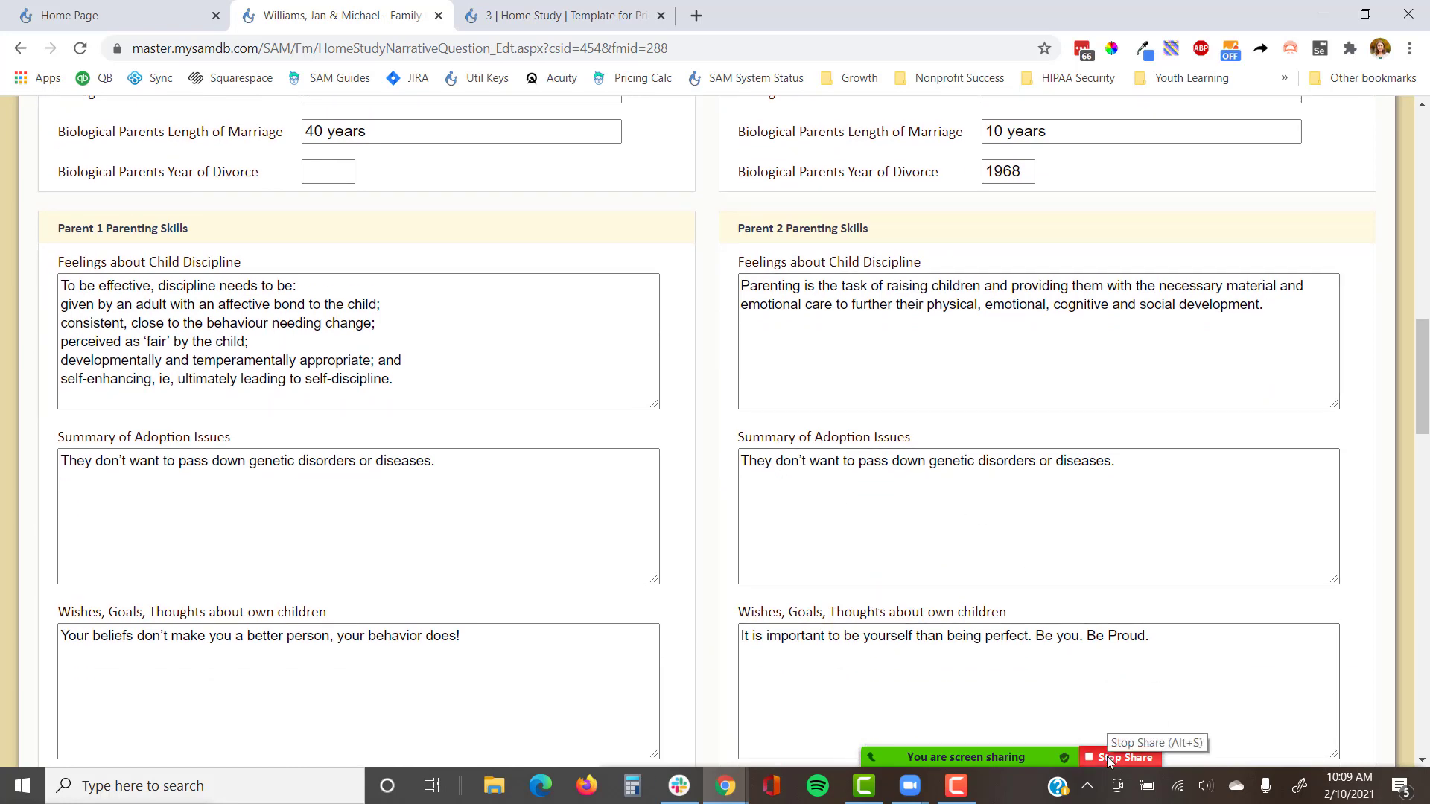
Step: Open the meeting chat, read the participants' messages, and minimize the chat window
mouse_move(1129, 760)
click(1395, 741)
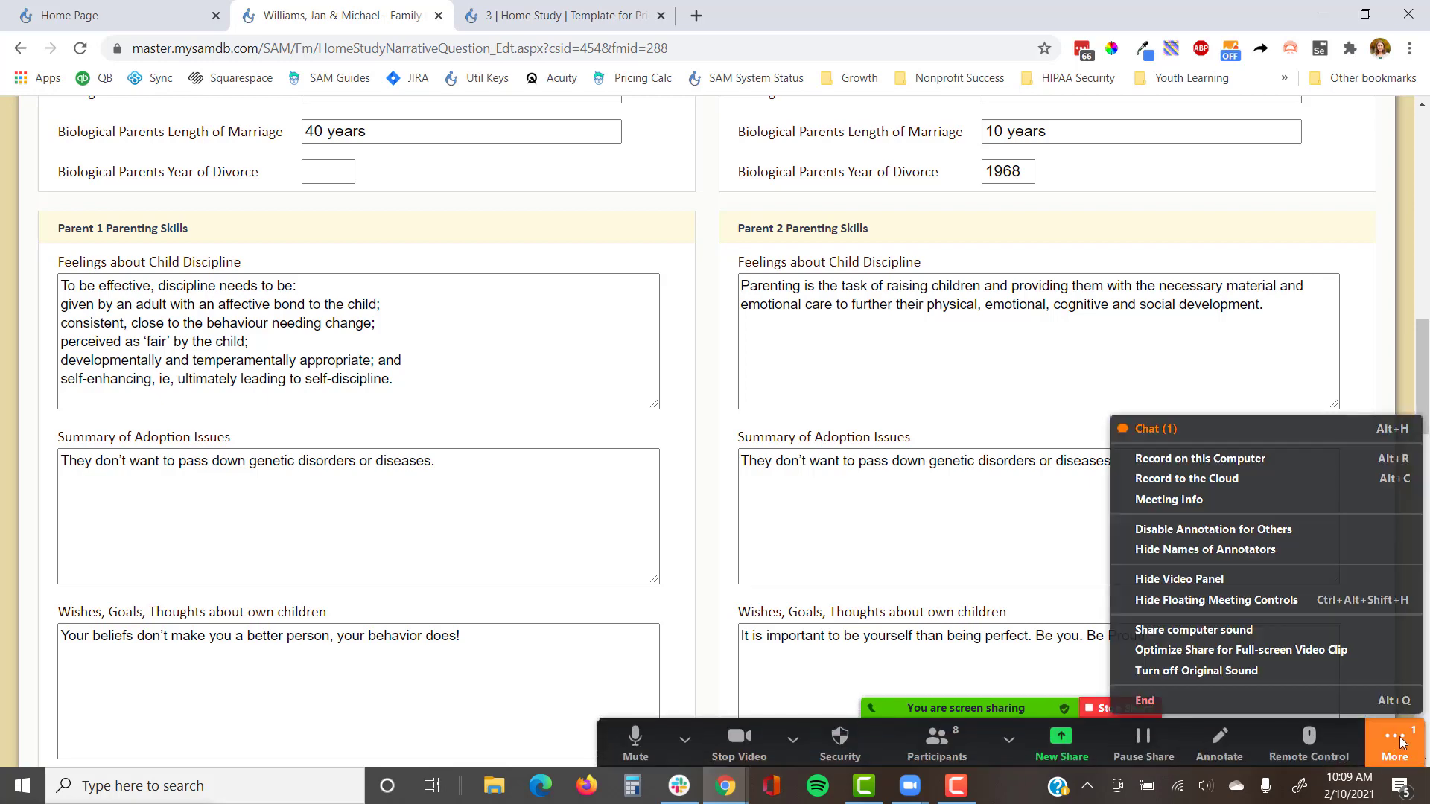
click(1331, 430)
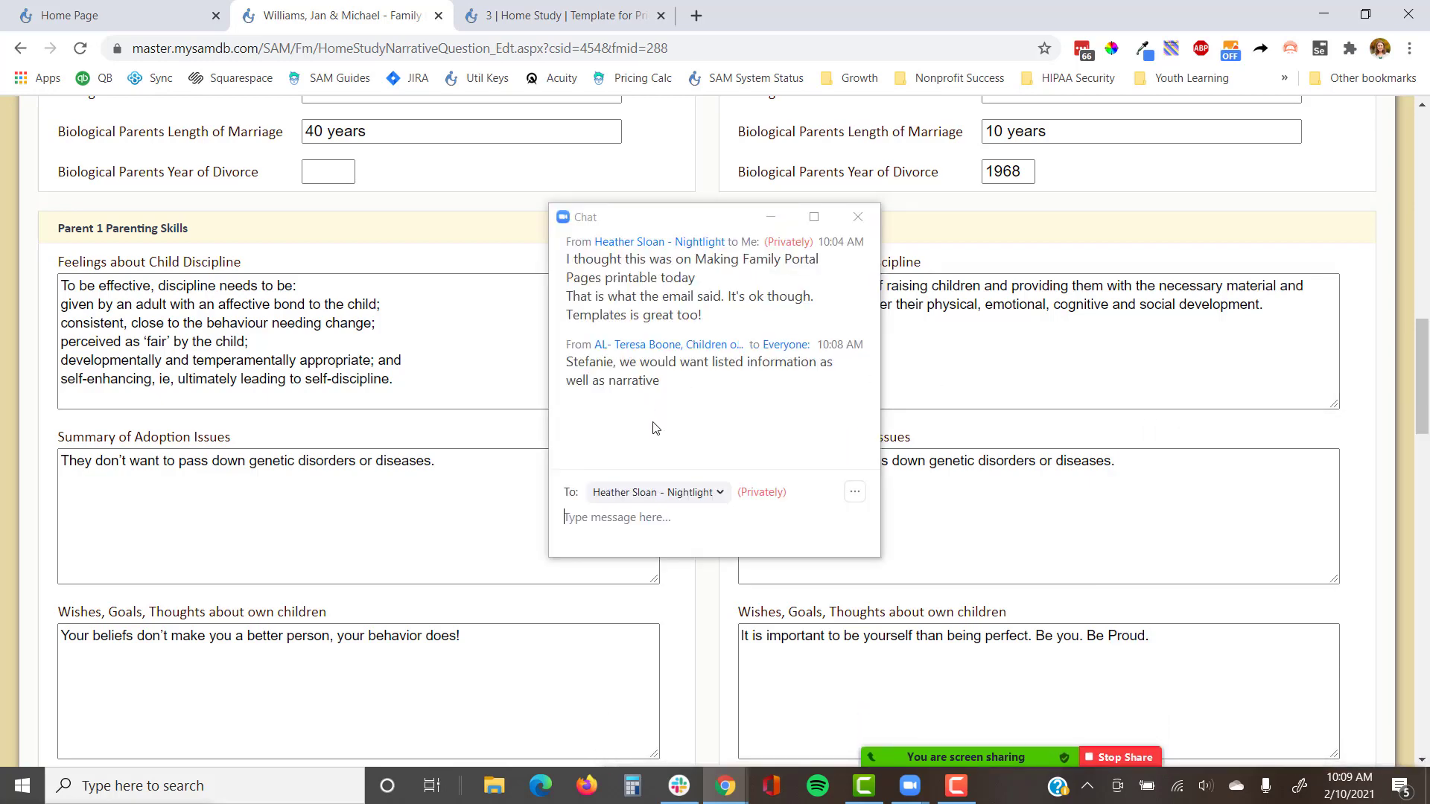
drag(670, 221, 167, 457)
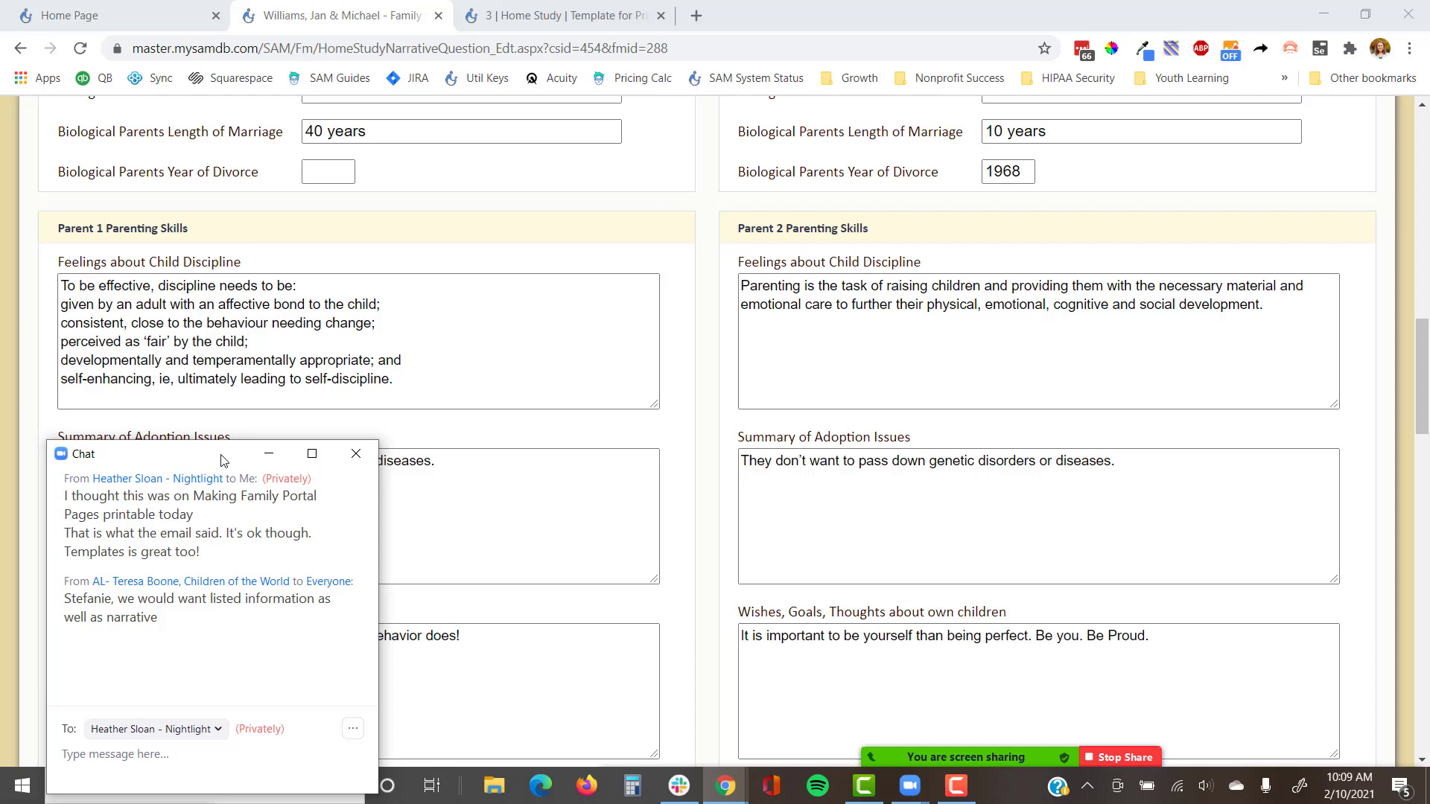
click(270, 455)
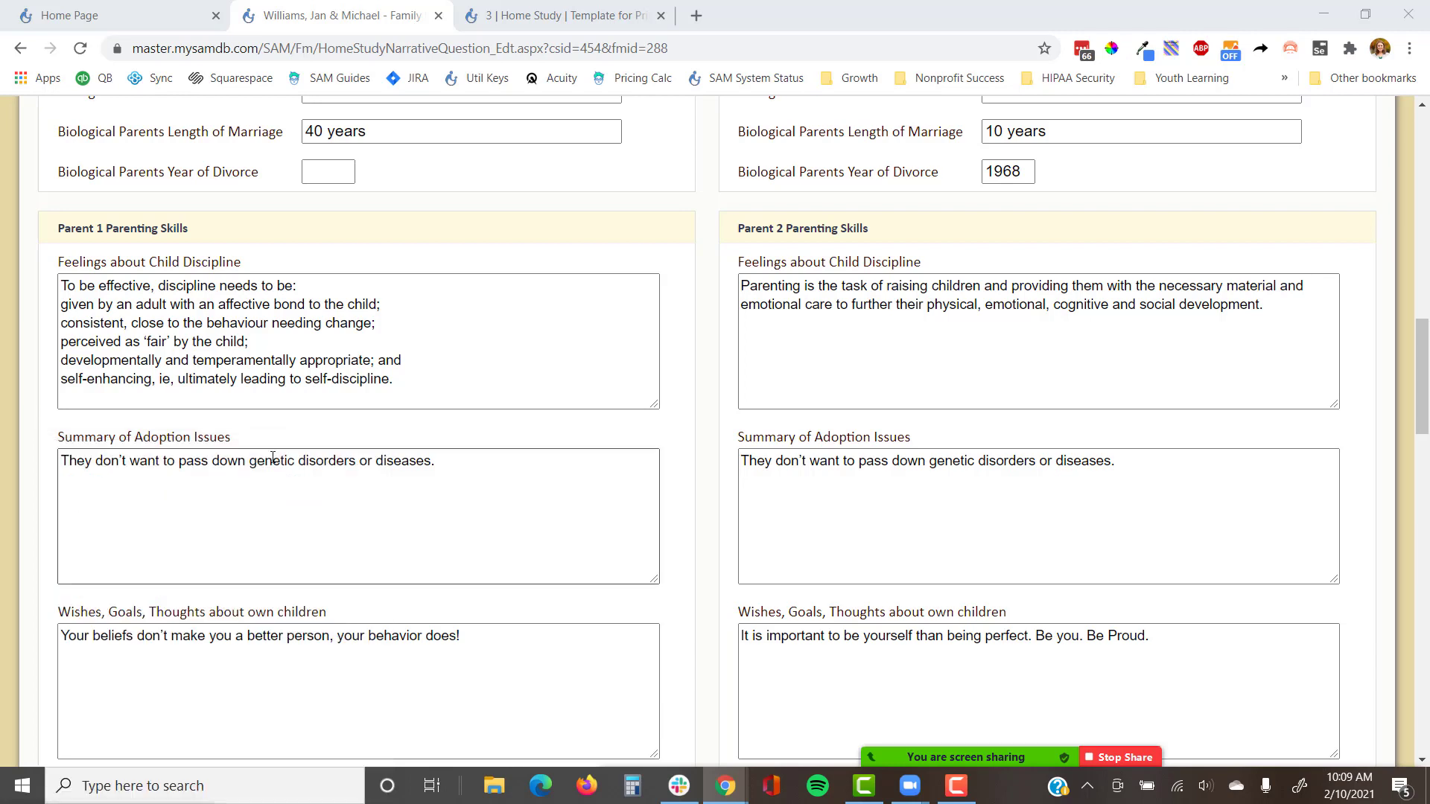
Step: Review both parents' narrative answers again, from biological parent details through parenting skills to special interests and hobbies
scroll(718, 479, up, 3)
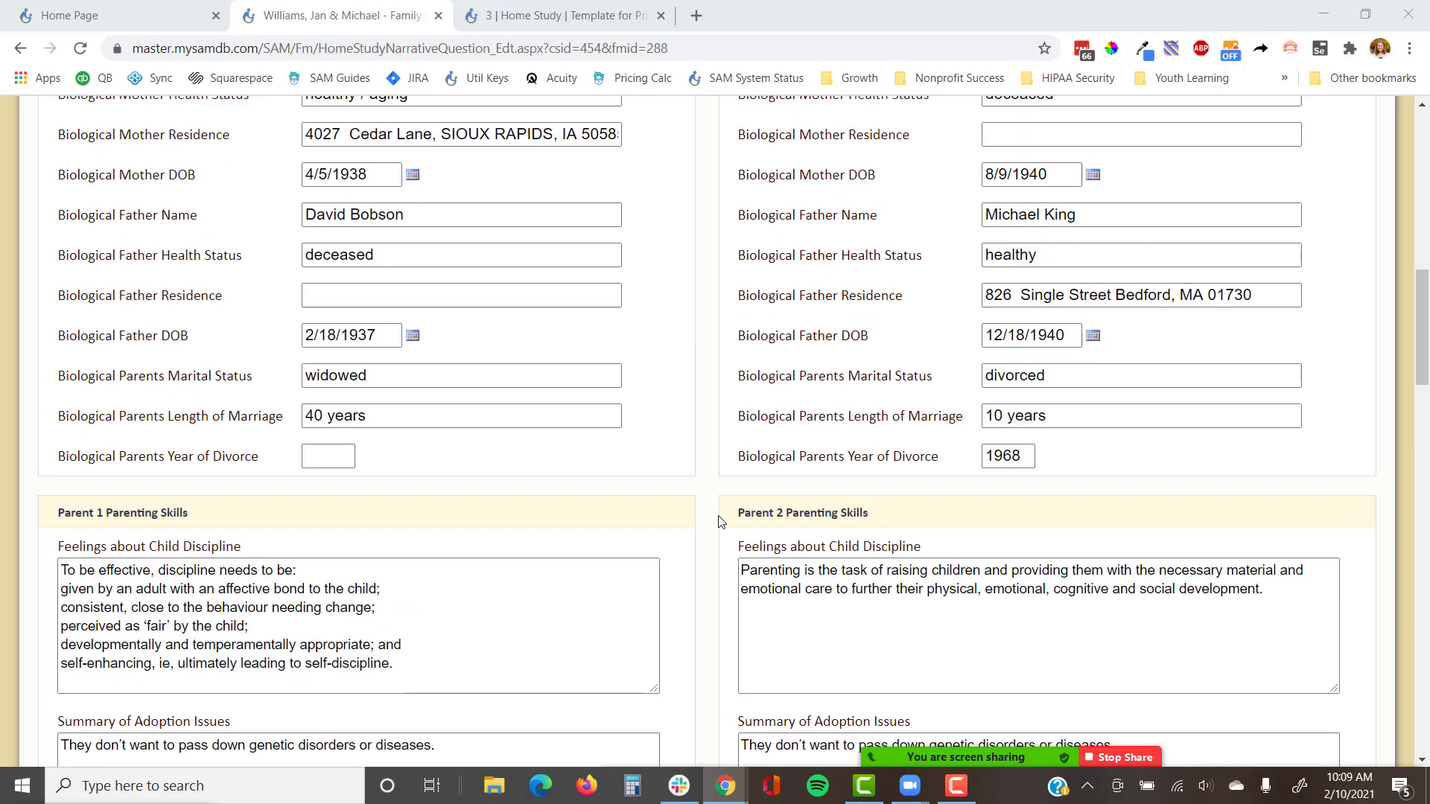
scroll(720, 521, up, 2)
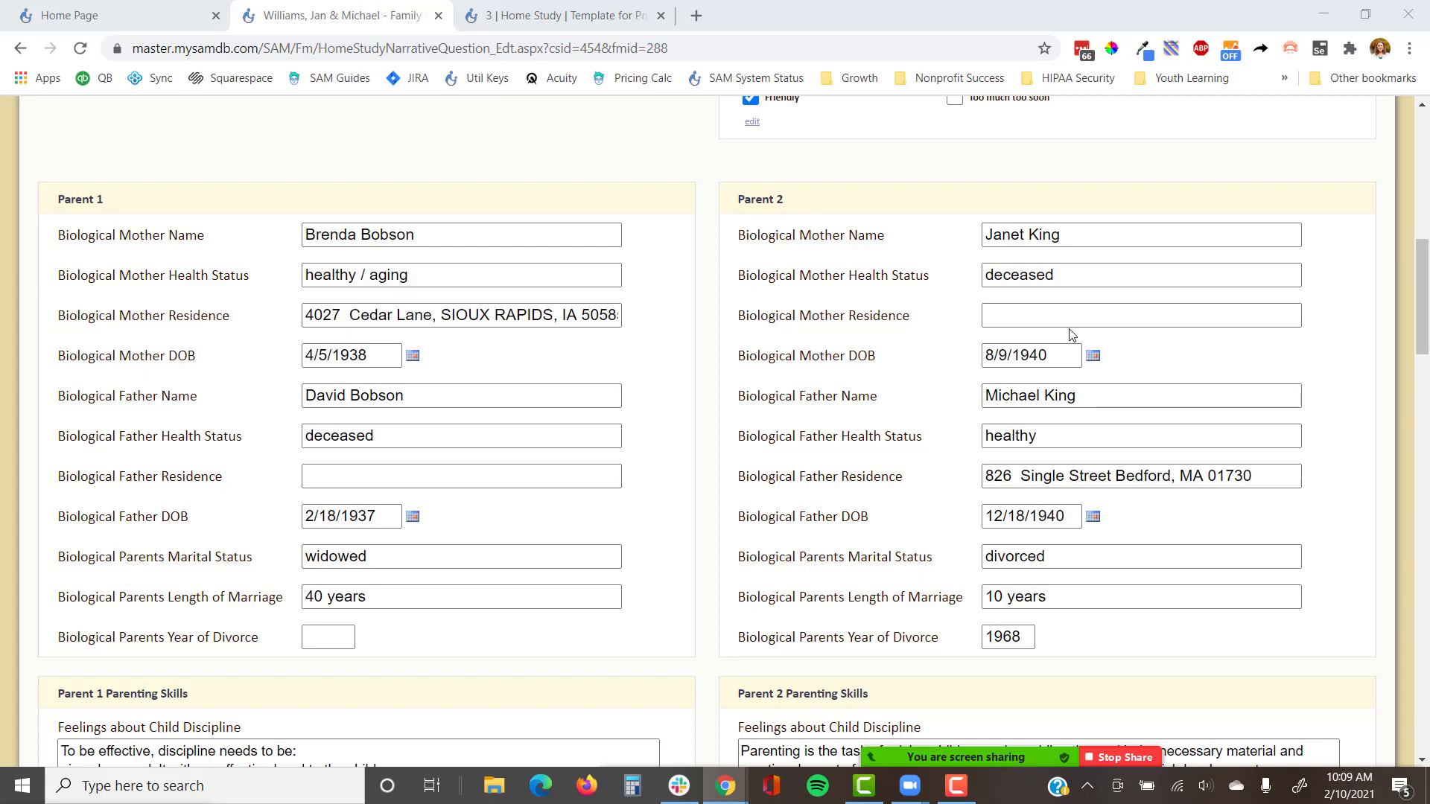
scroll(1071, 335, down, 7)
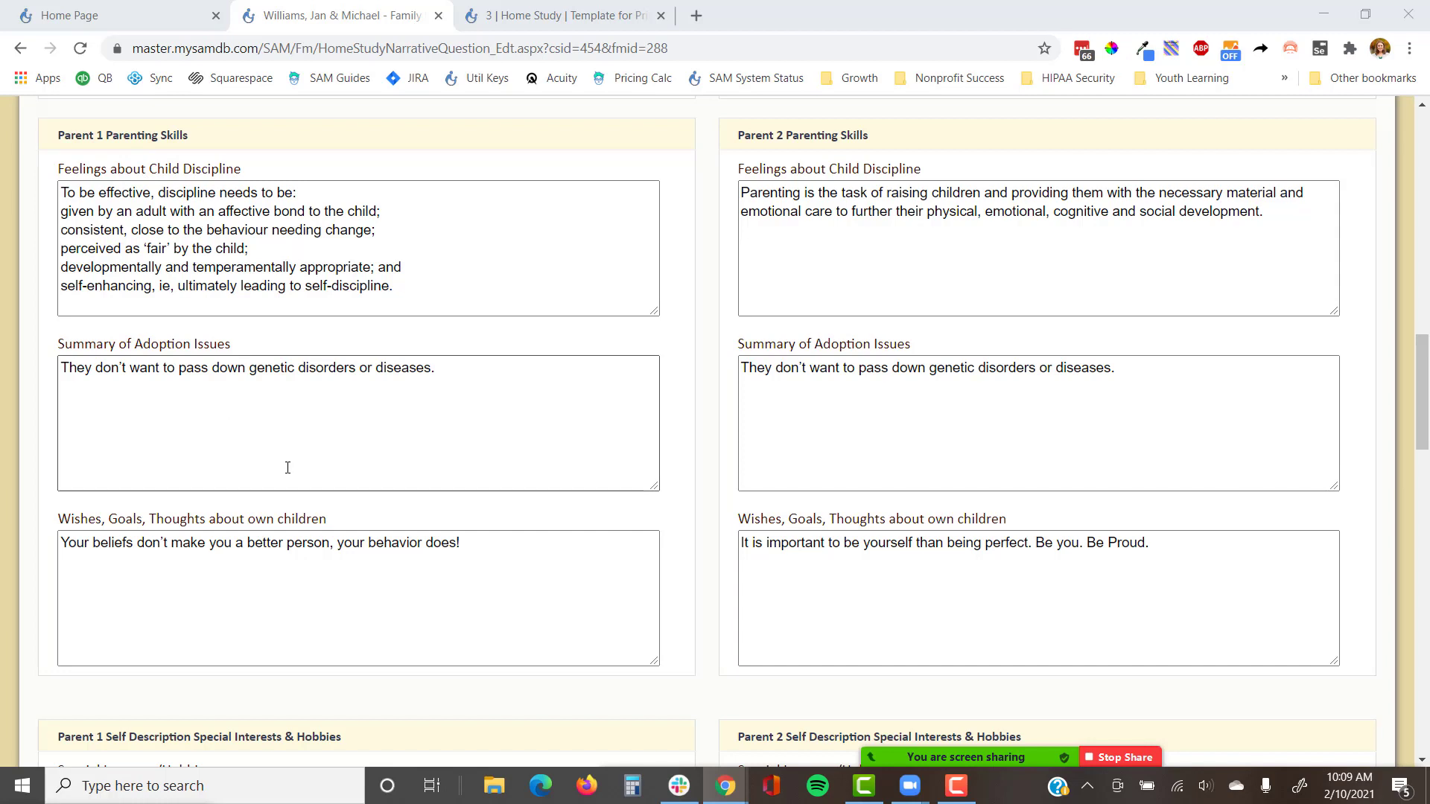
scroll(287, 467, down, 3)
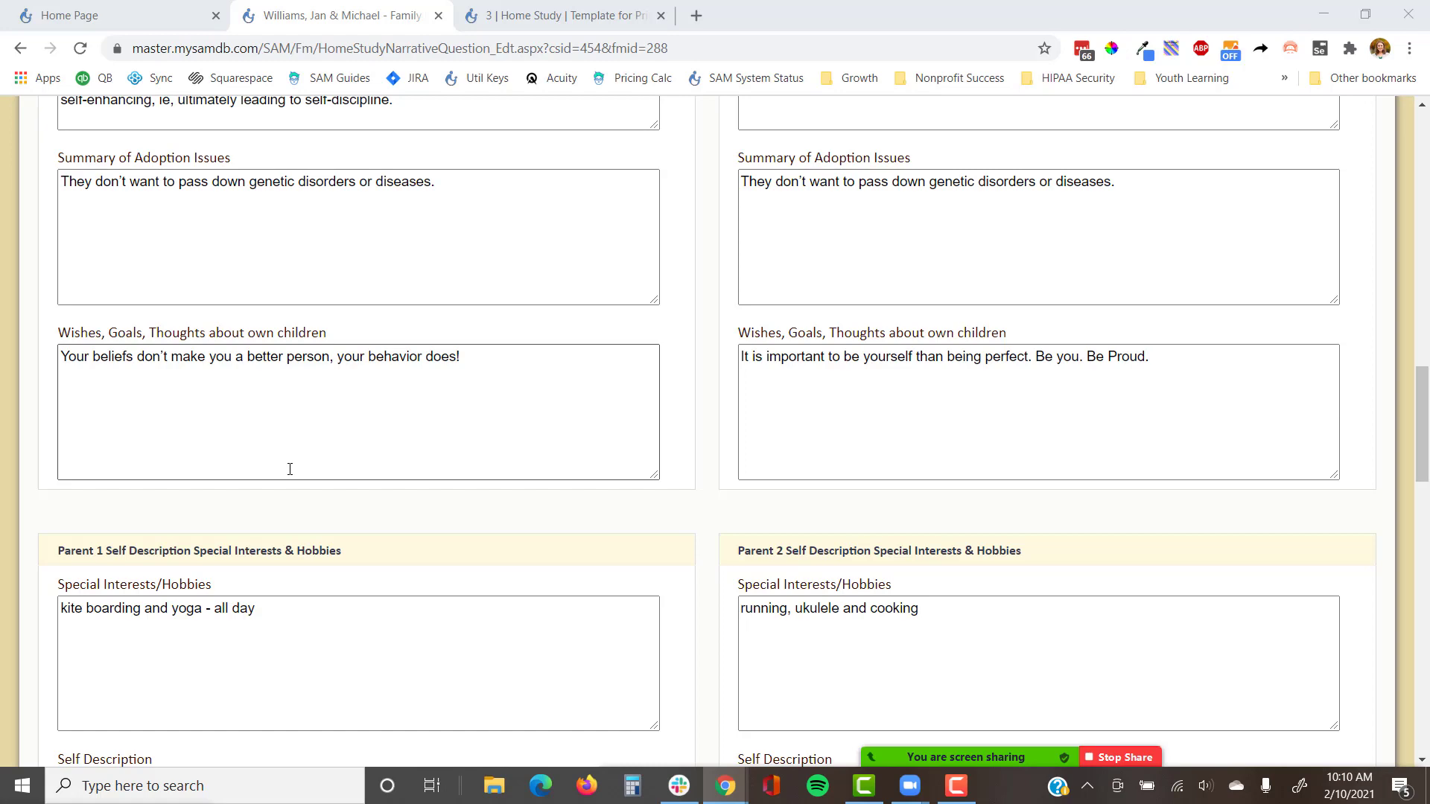
scroll(312, 469, down, 2)
scroll(160, 365, up, 3)
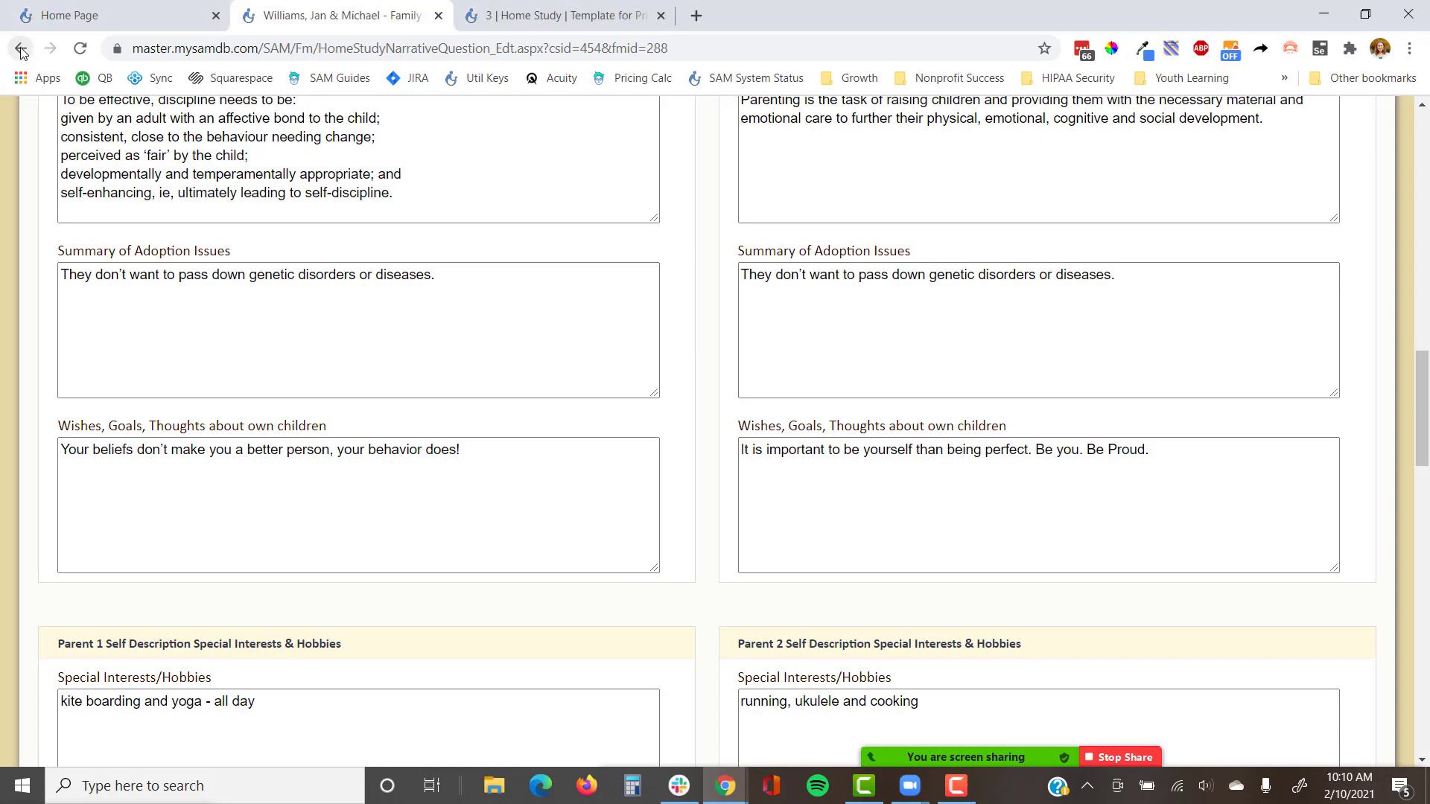
Step: Leave the narrative page, return to the family's home studies and view the details of Home Study #2
click(20, 49)
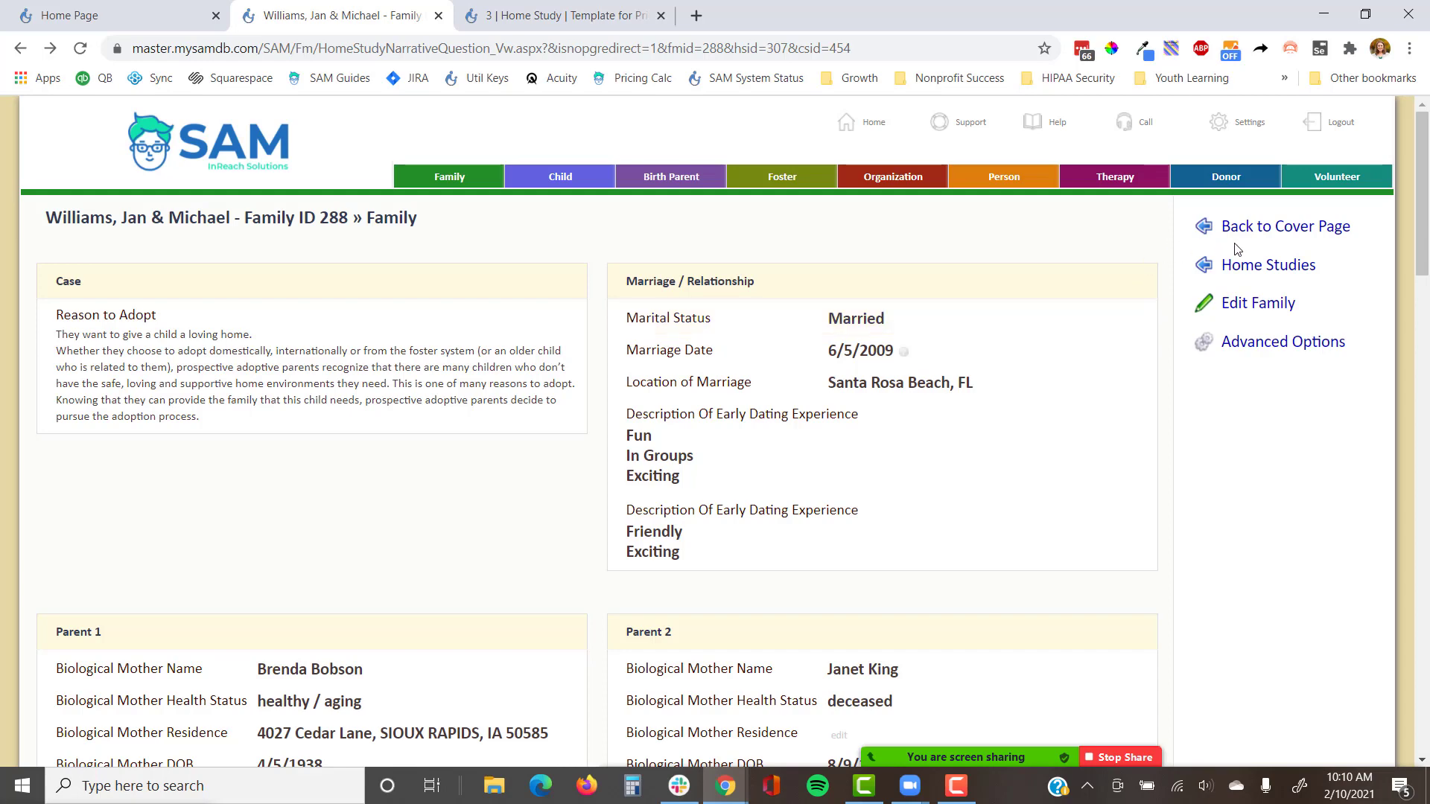
click(1254, 270)
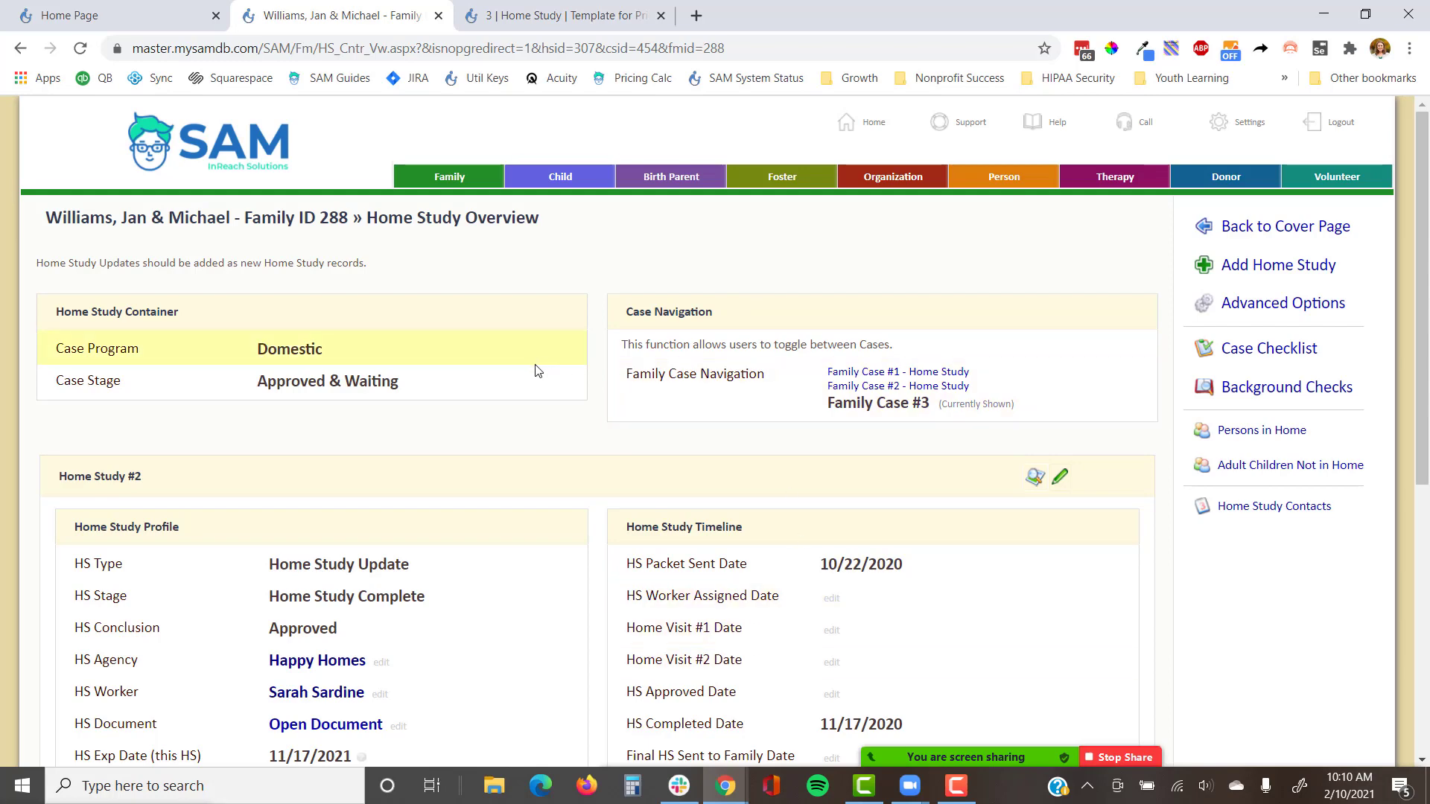
scroll(473, 649, down, 4)
scroll(475, 640, up, 1)
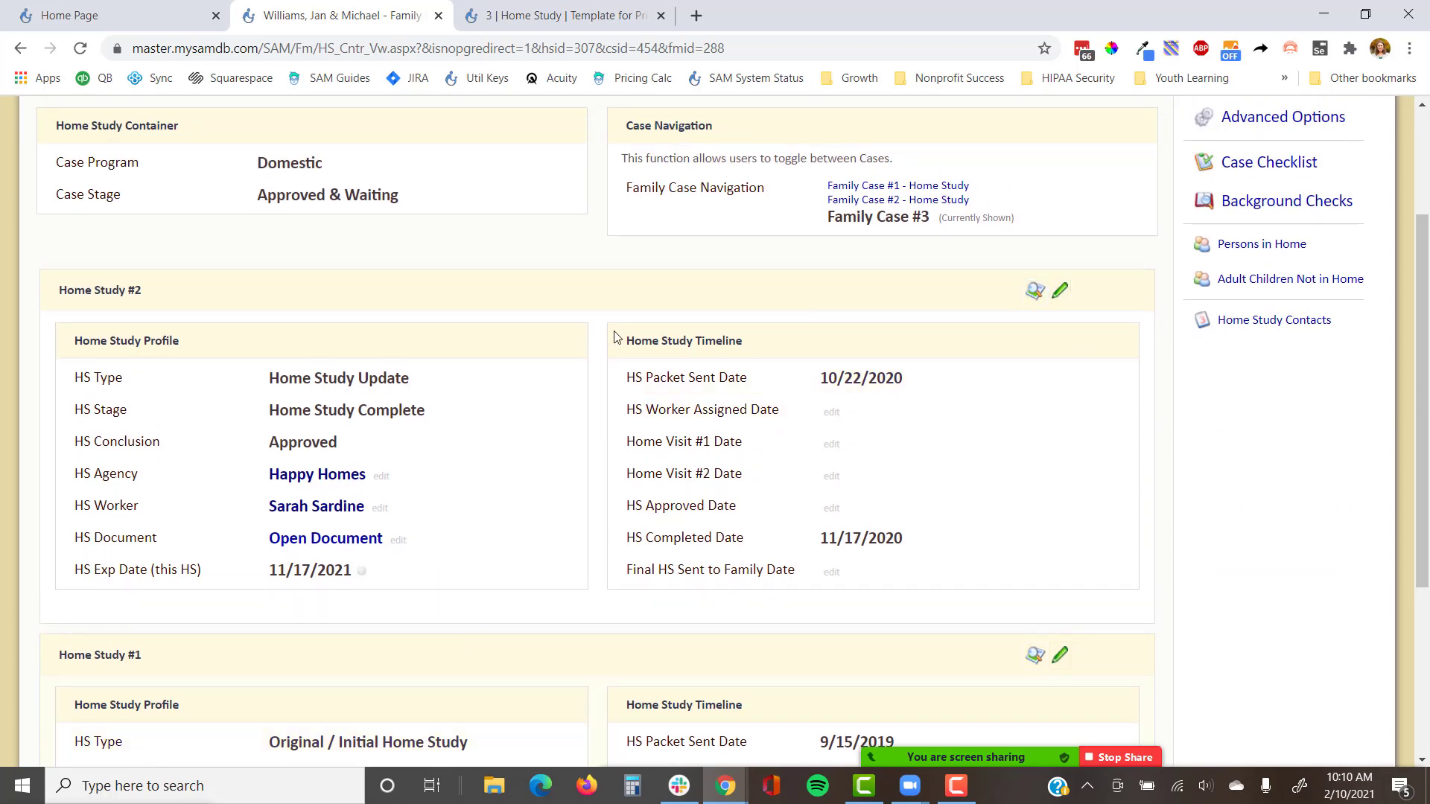
click(1034, 290)
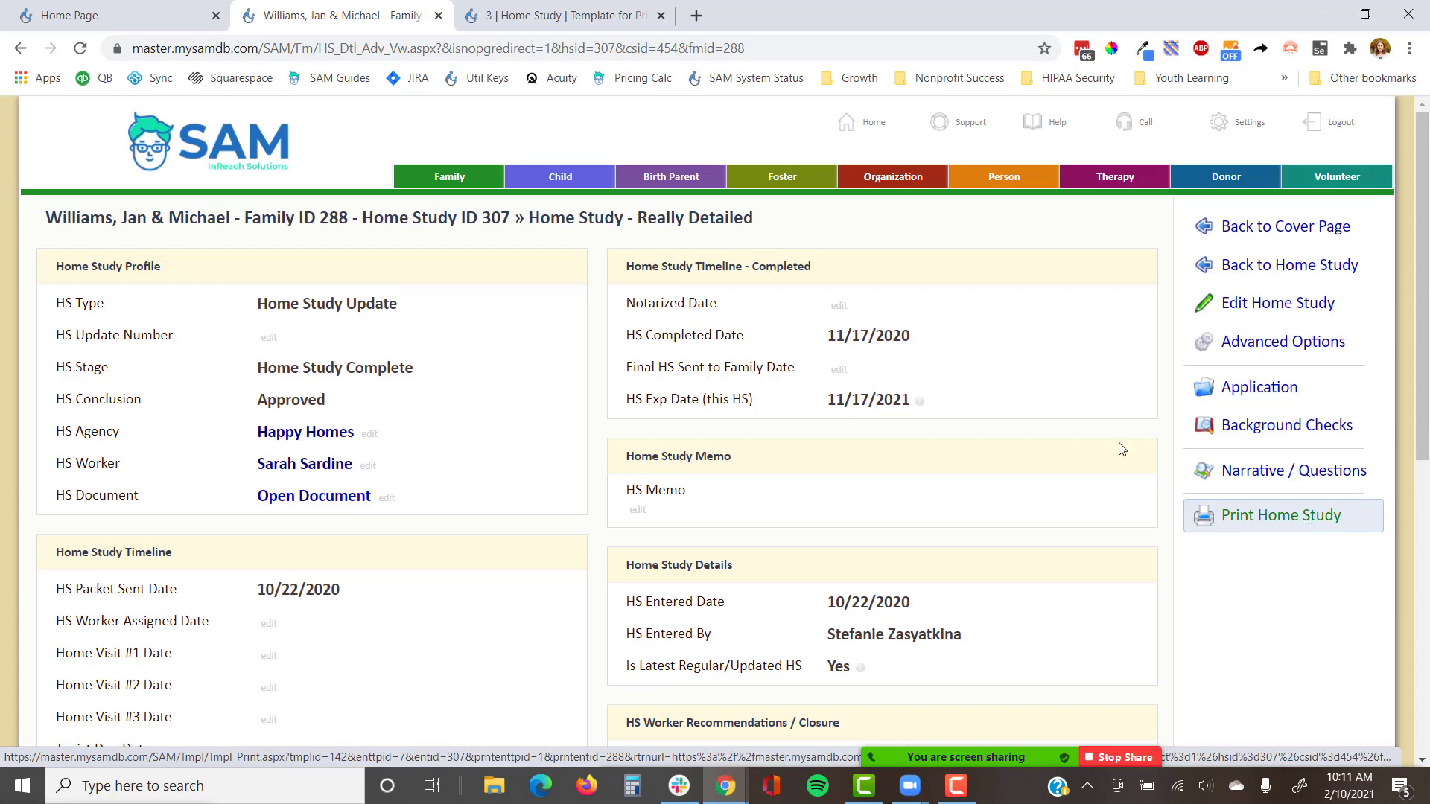
Step: Look at the merge fields in the Home Study print template and switch to the browser window with the try.mysamdb.com home page
click(570, 14)
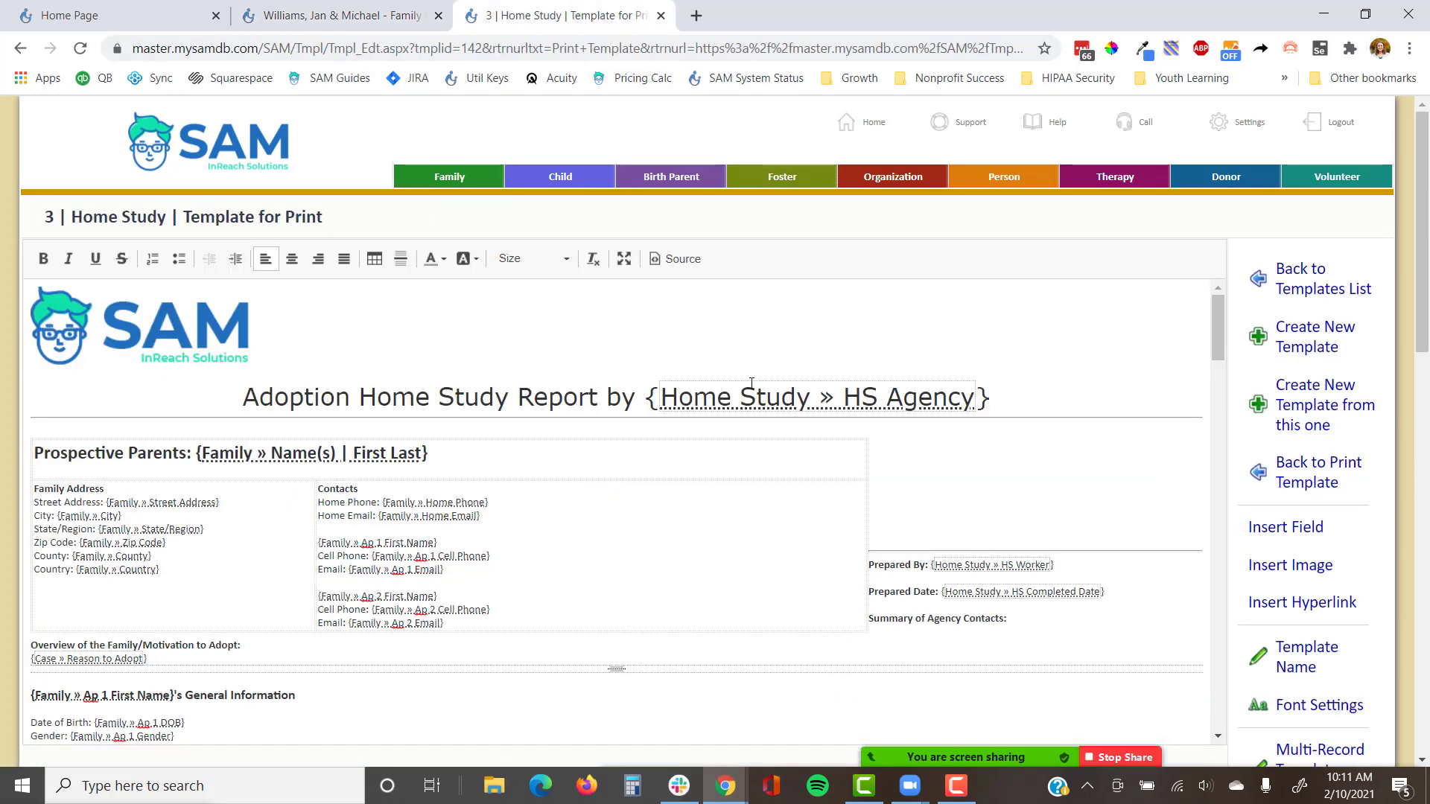
scroll(752, 385, down, 1)
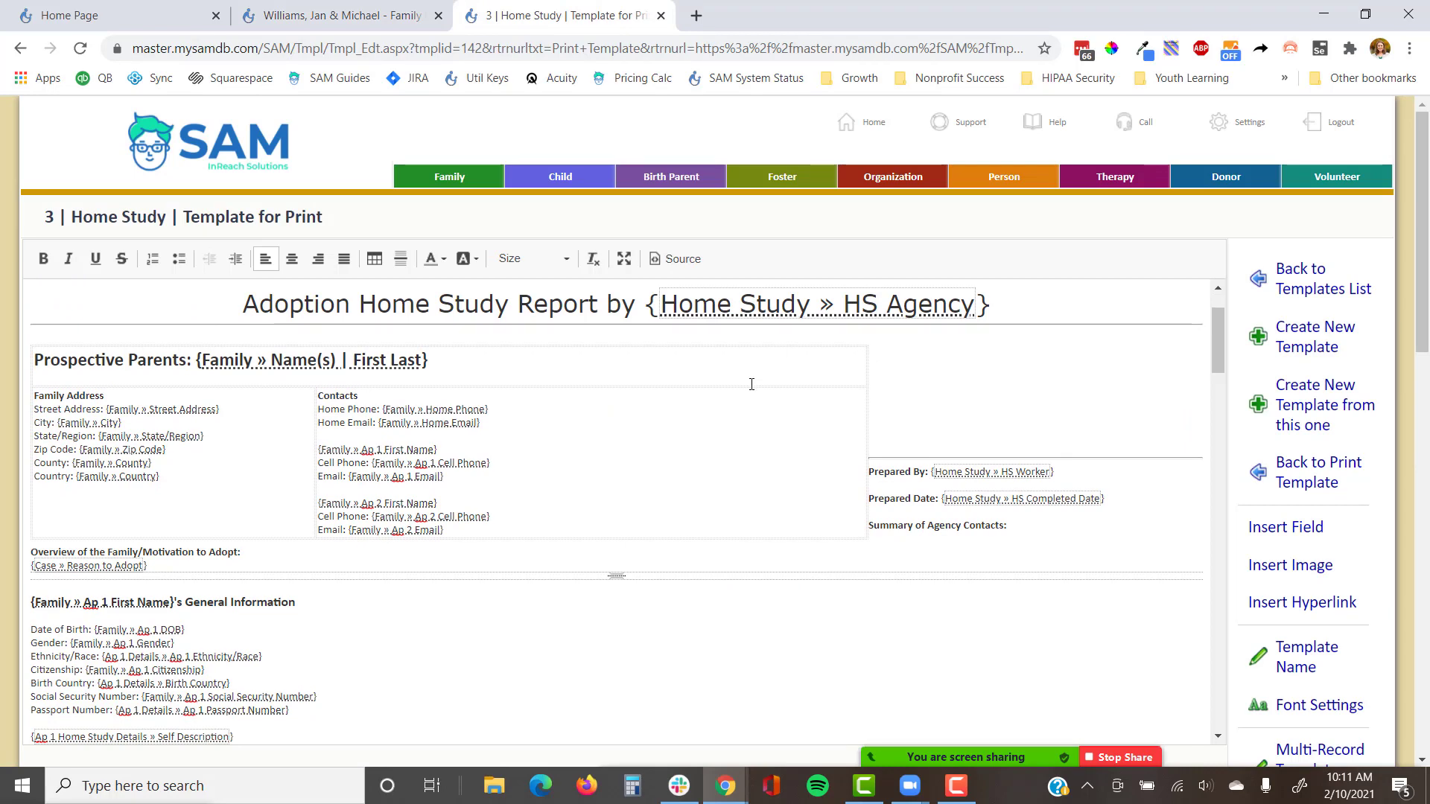
key(alt+Tab)
key(alt+Tab)
key(alt+Tab)
key(alt+Tab)
key(alt+Tab)
key(alt+Tab)
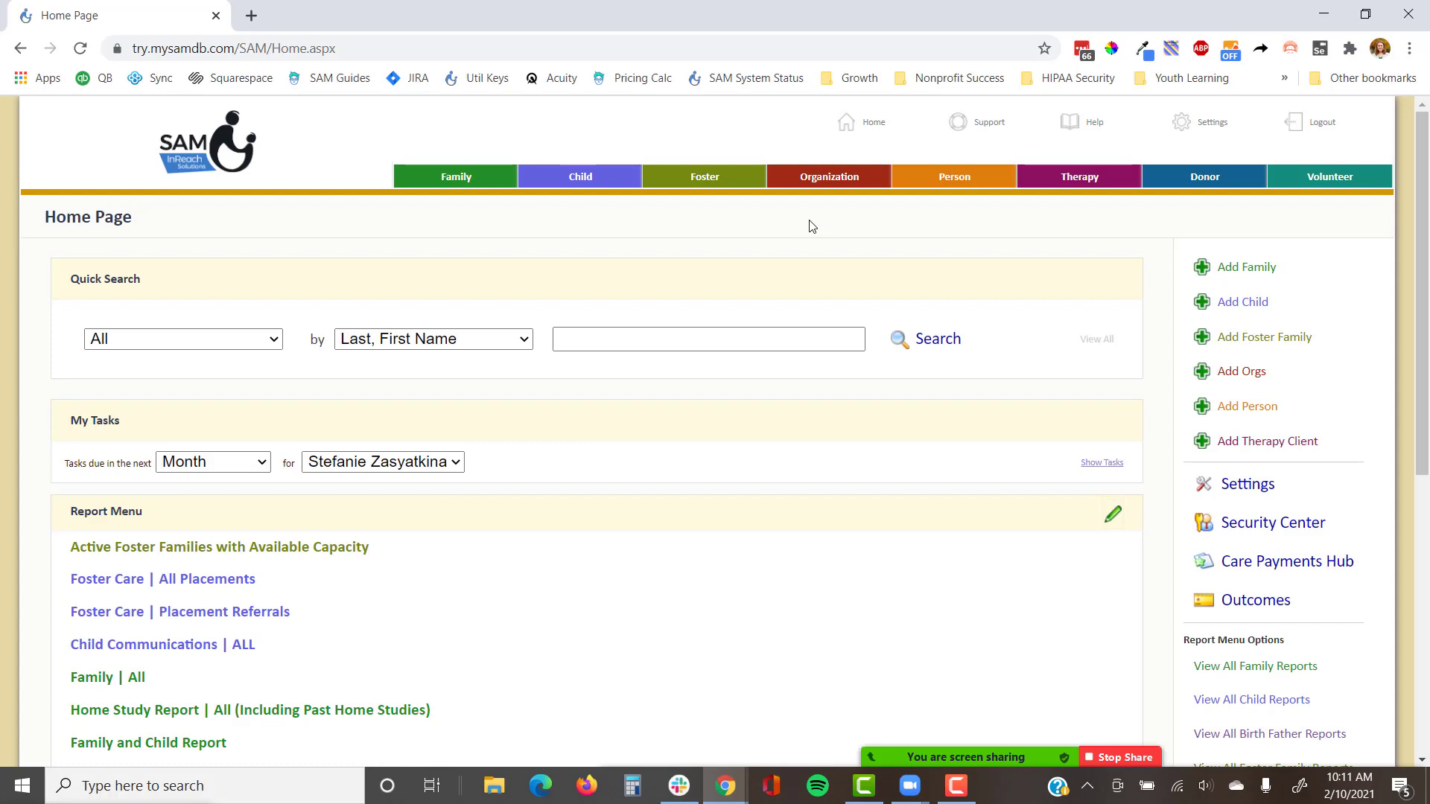
Step: Open the system settings and bring up Tables and Fields in a separate browser tab
click(1219, 132)
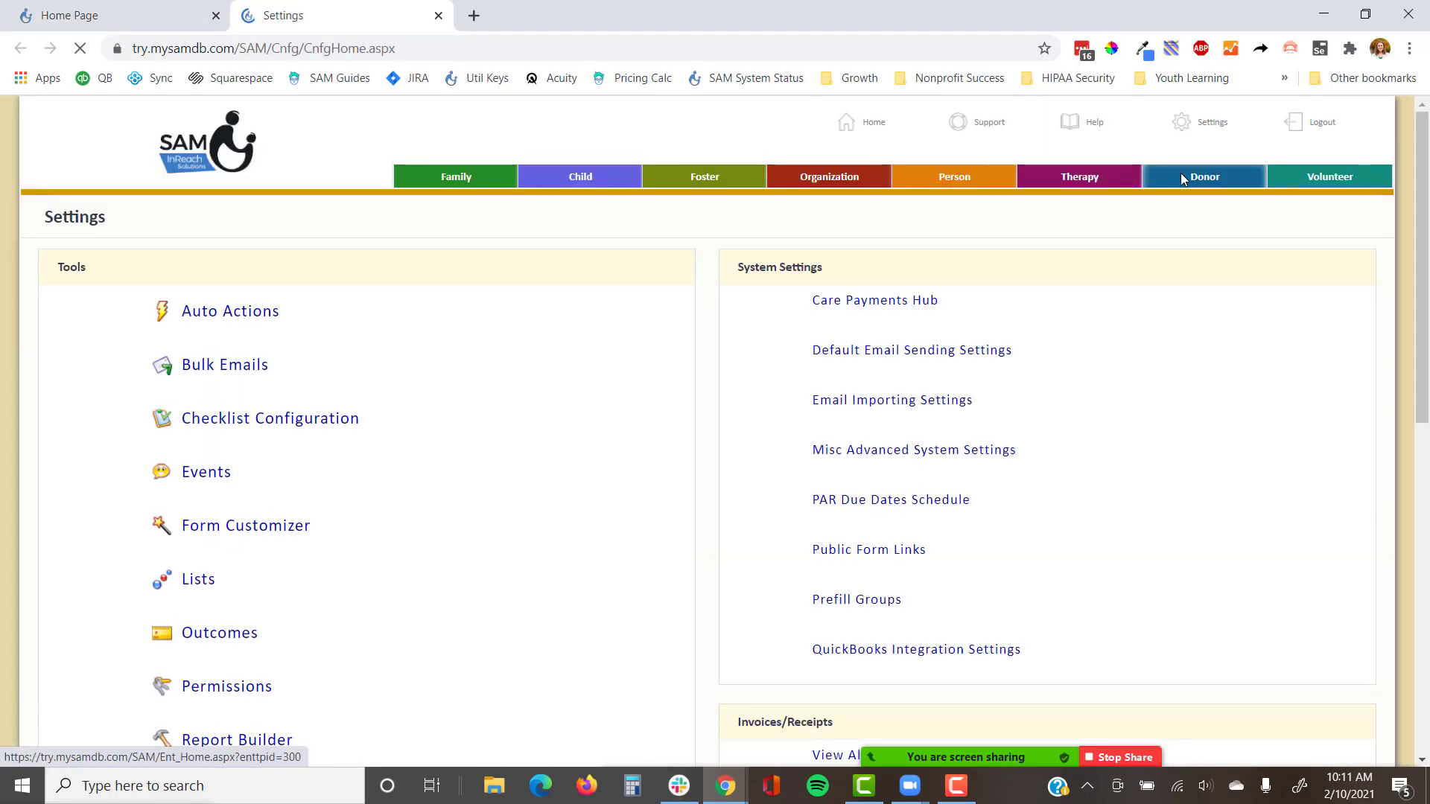
scroll(1098, 215, down, 1)
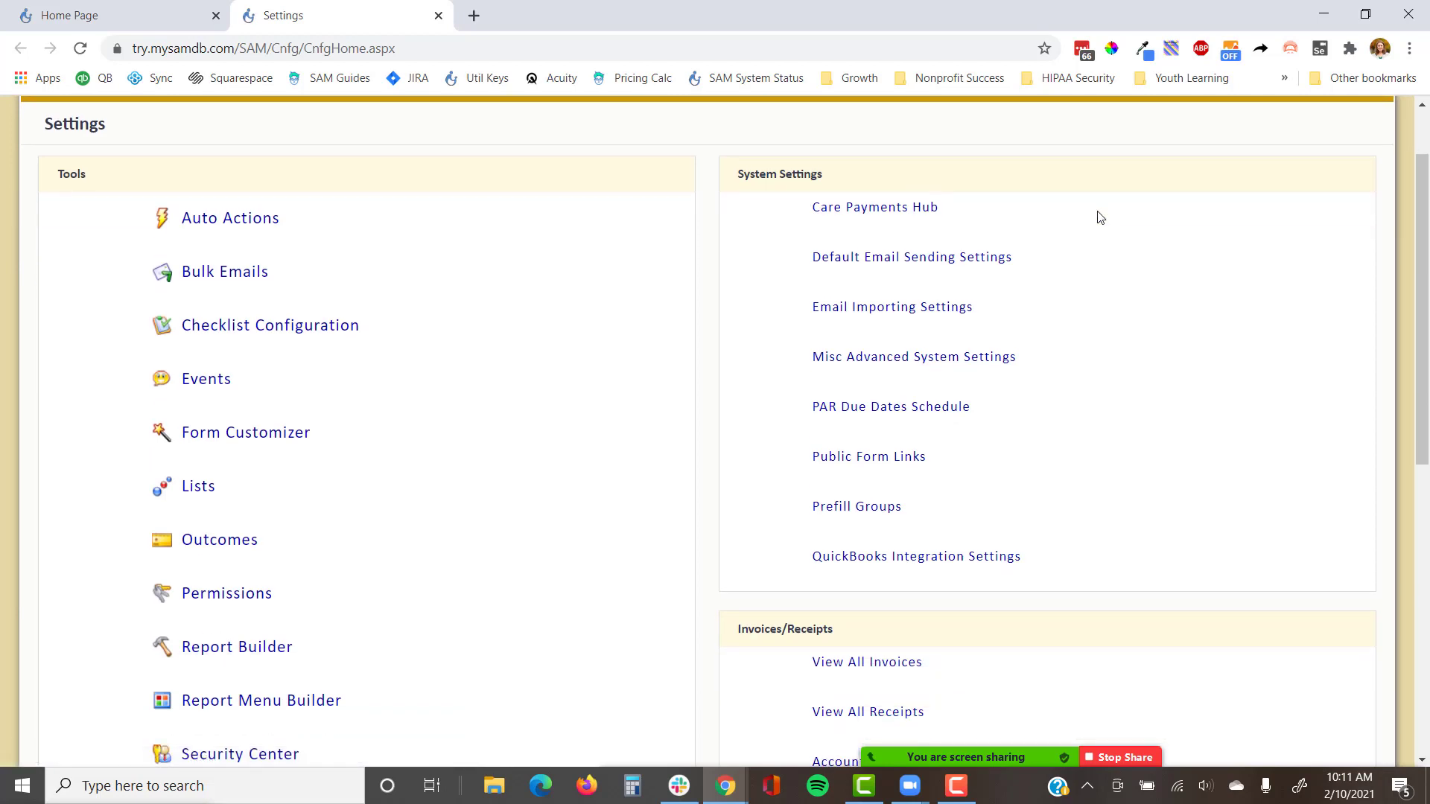
scroll(1024, 254, down, 3)
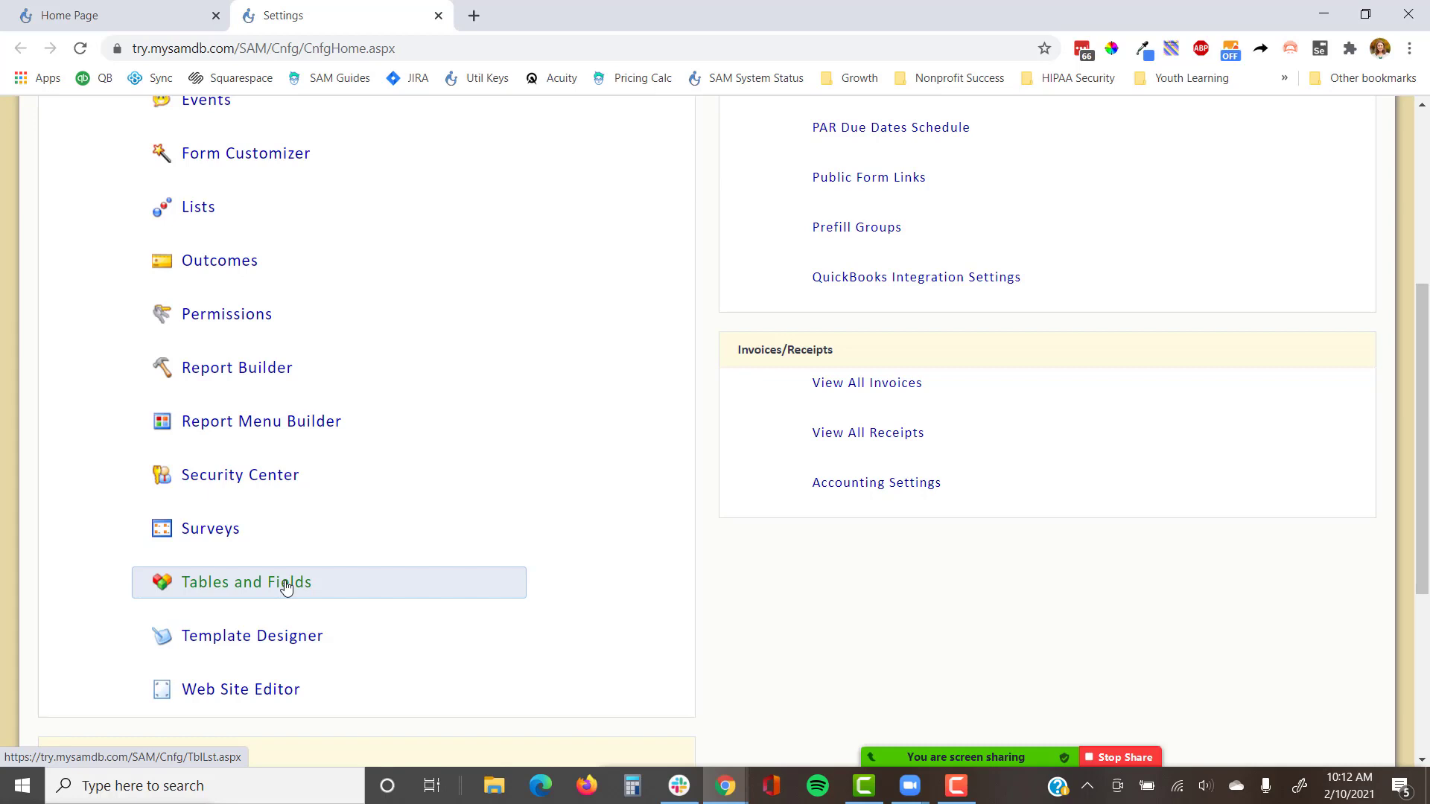
right_click(286, 586)
click(405, 374)
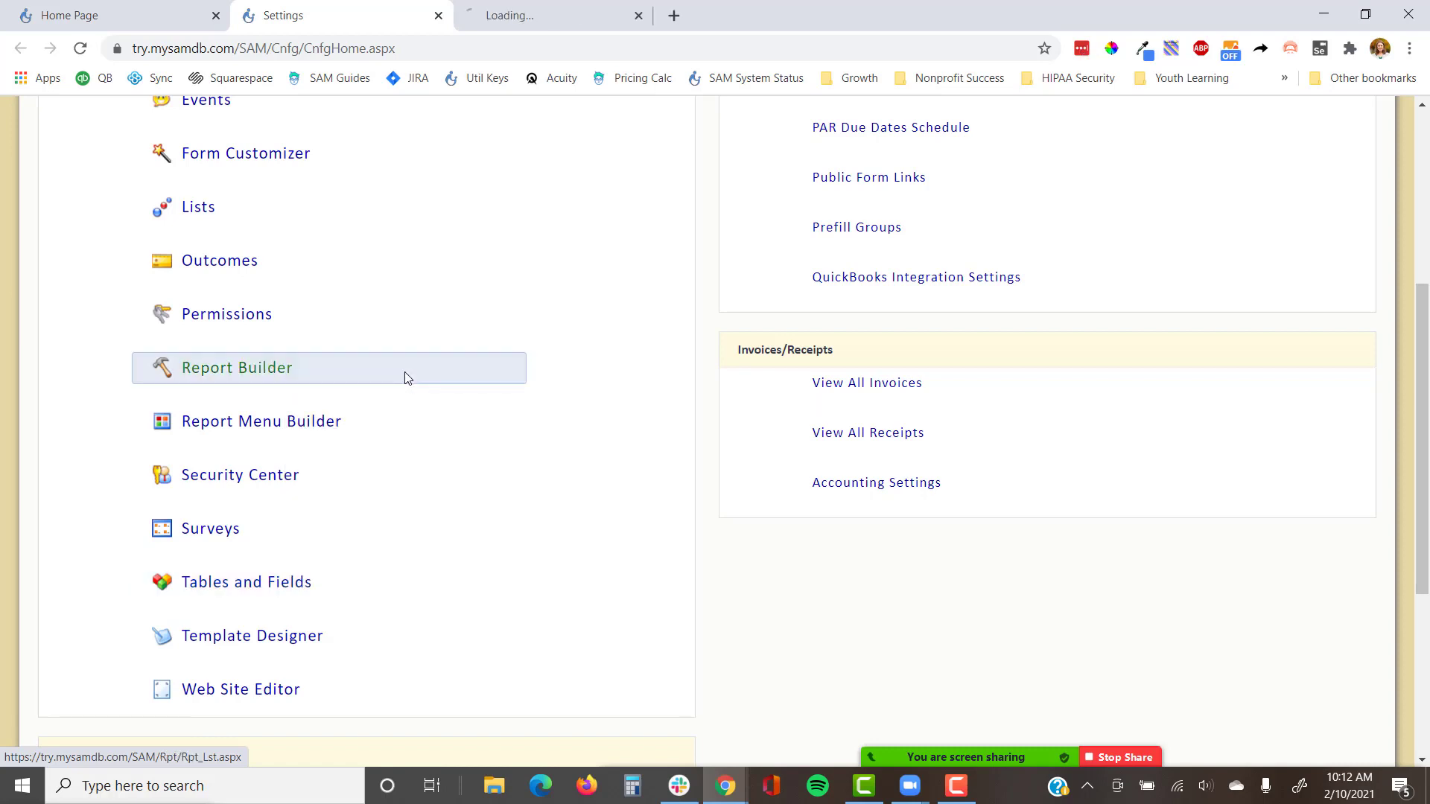
click(542, 12)
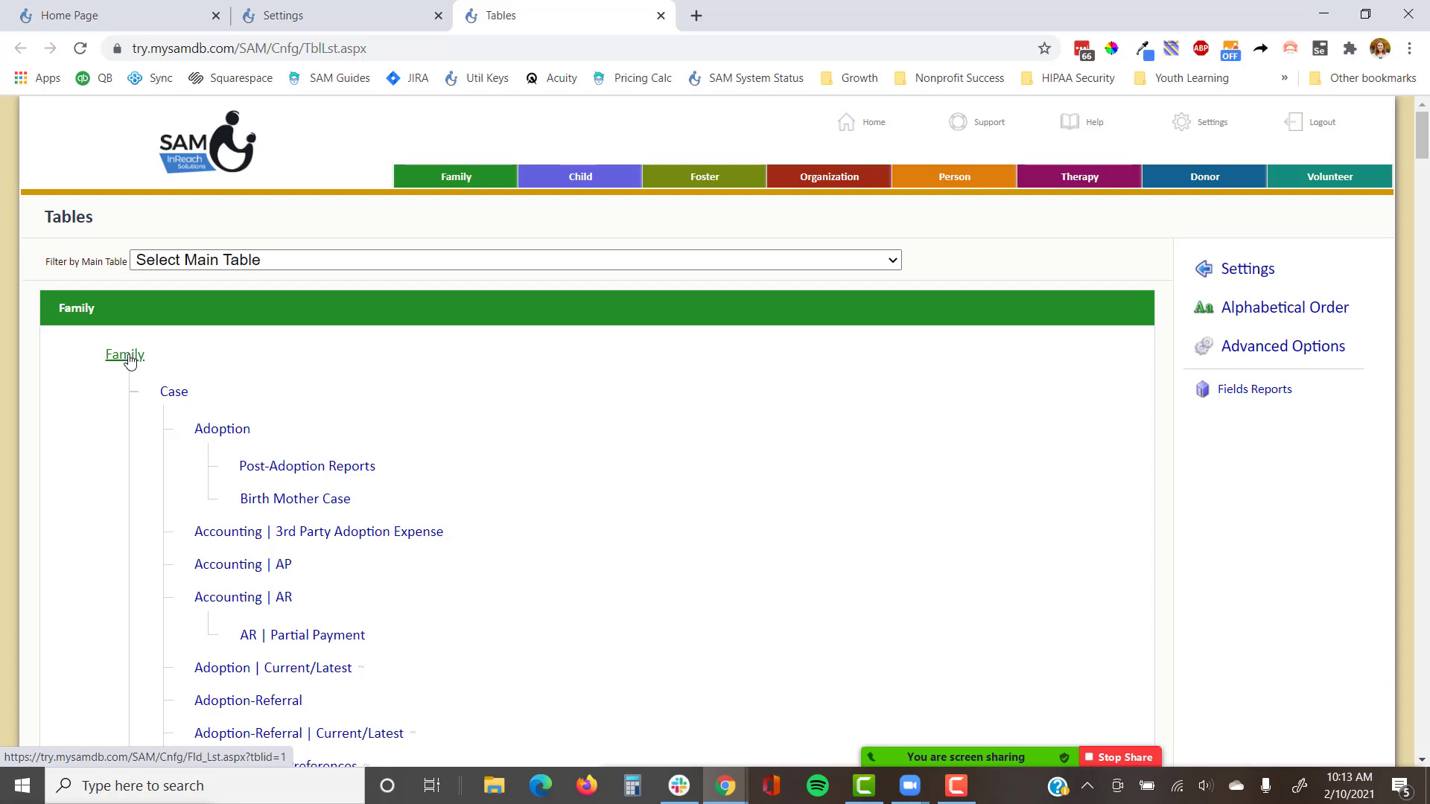
Step: Look through the Family tables, including the Ap 1 and Ap 2 Home Study Details, and close the Tables page
scroll(128, 359, down, 10)
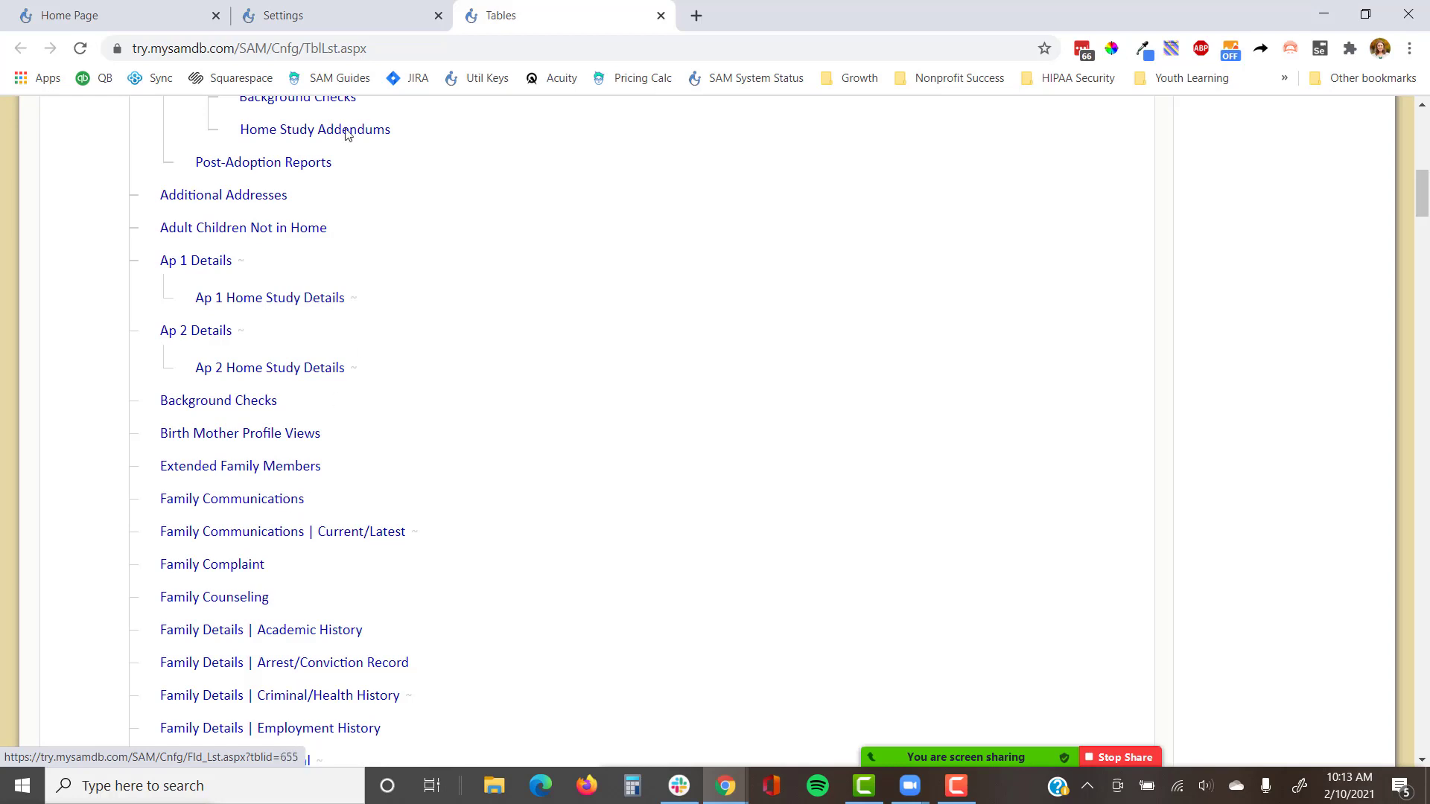
click(337, 16)
click(661, 15)
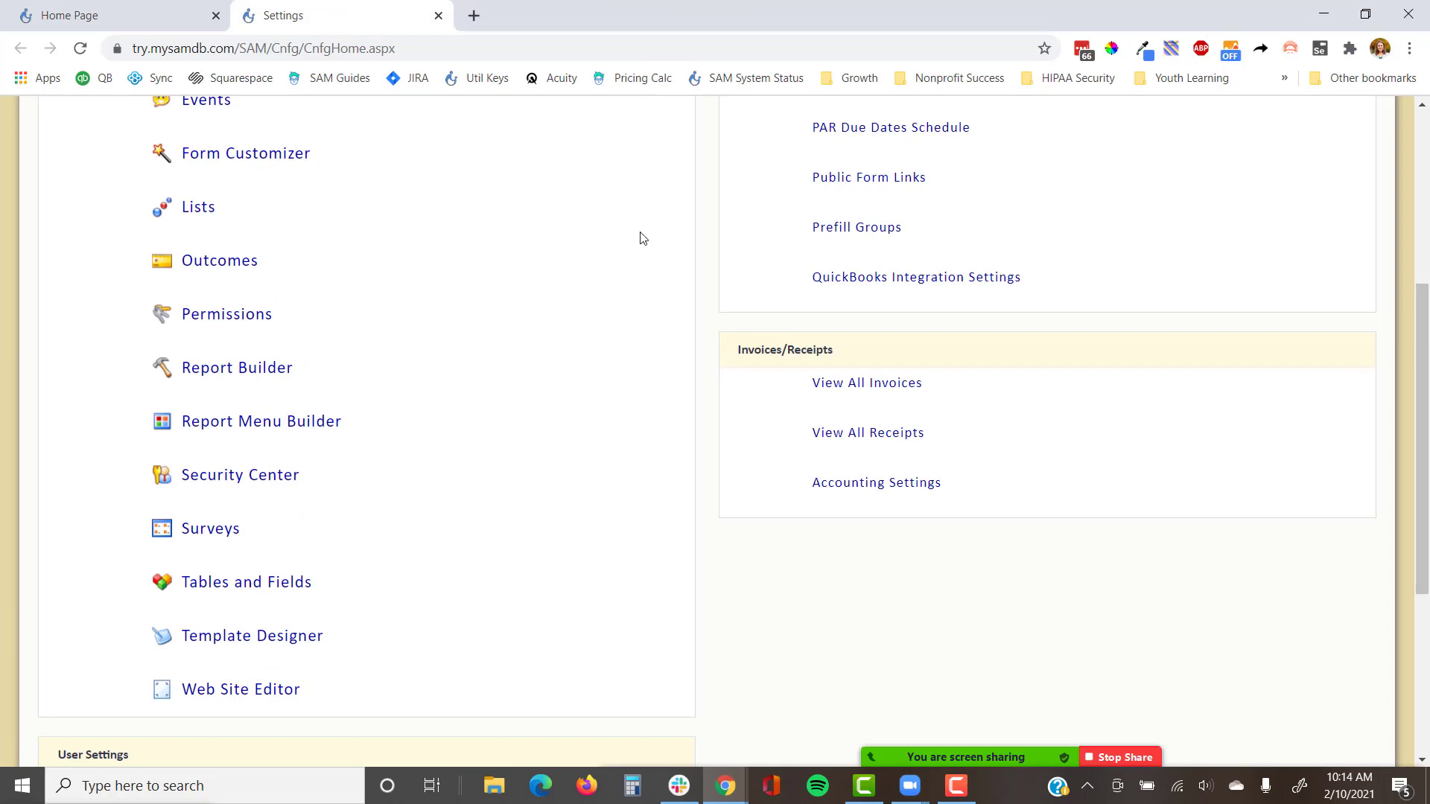
Step: Open the Template Designer and filter the template list by the Family » Home Study table
click(273, 639)
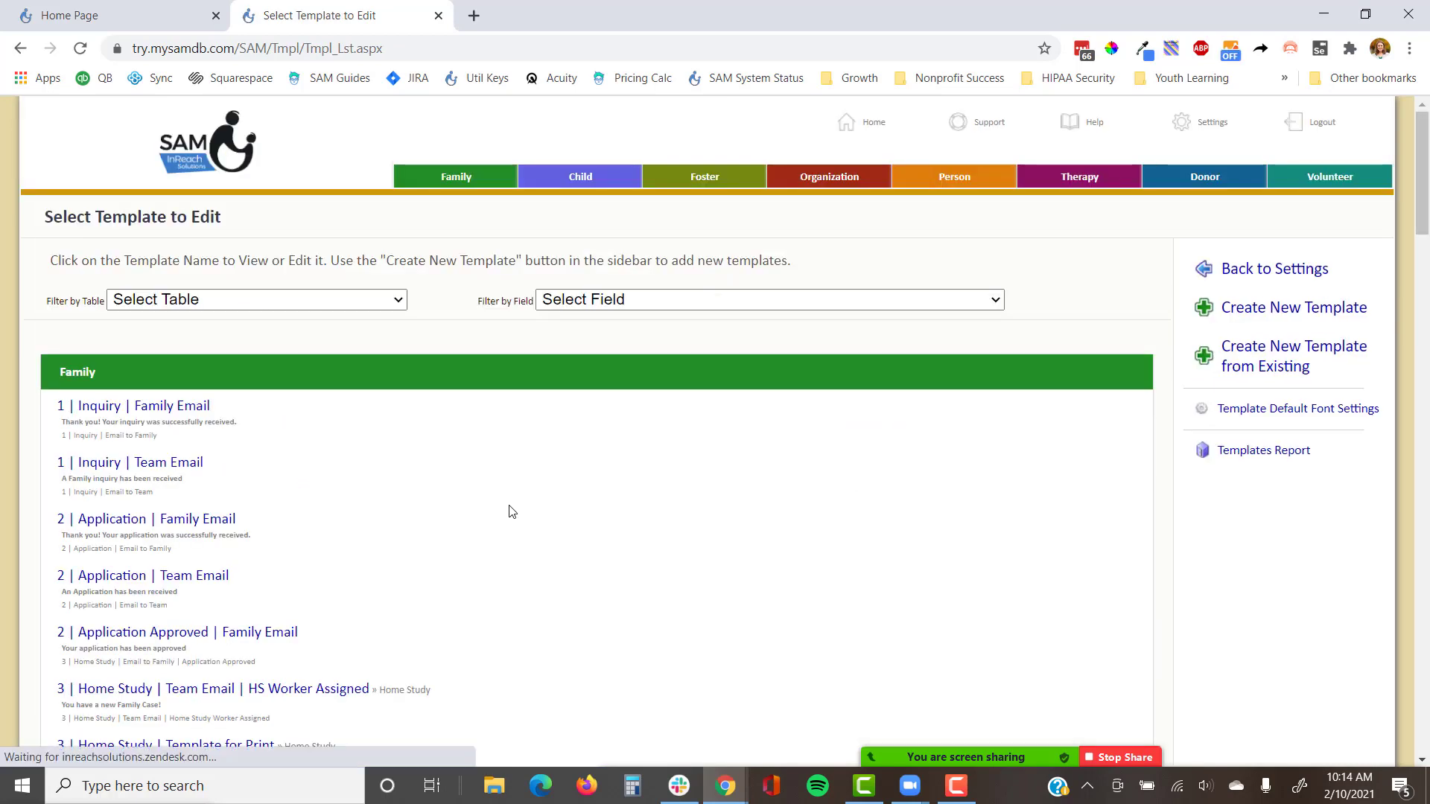
click(264, 300)
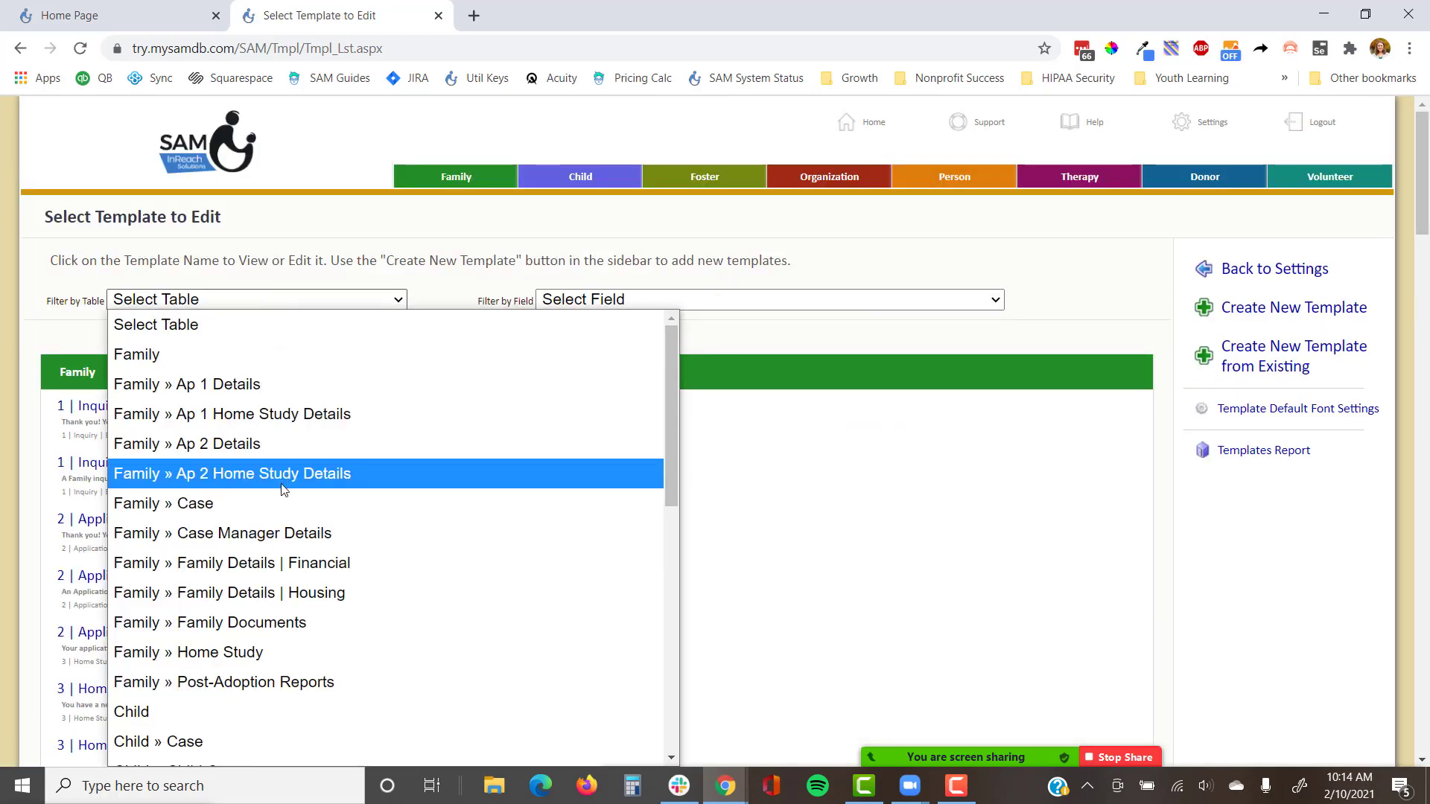
click(253, 654)
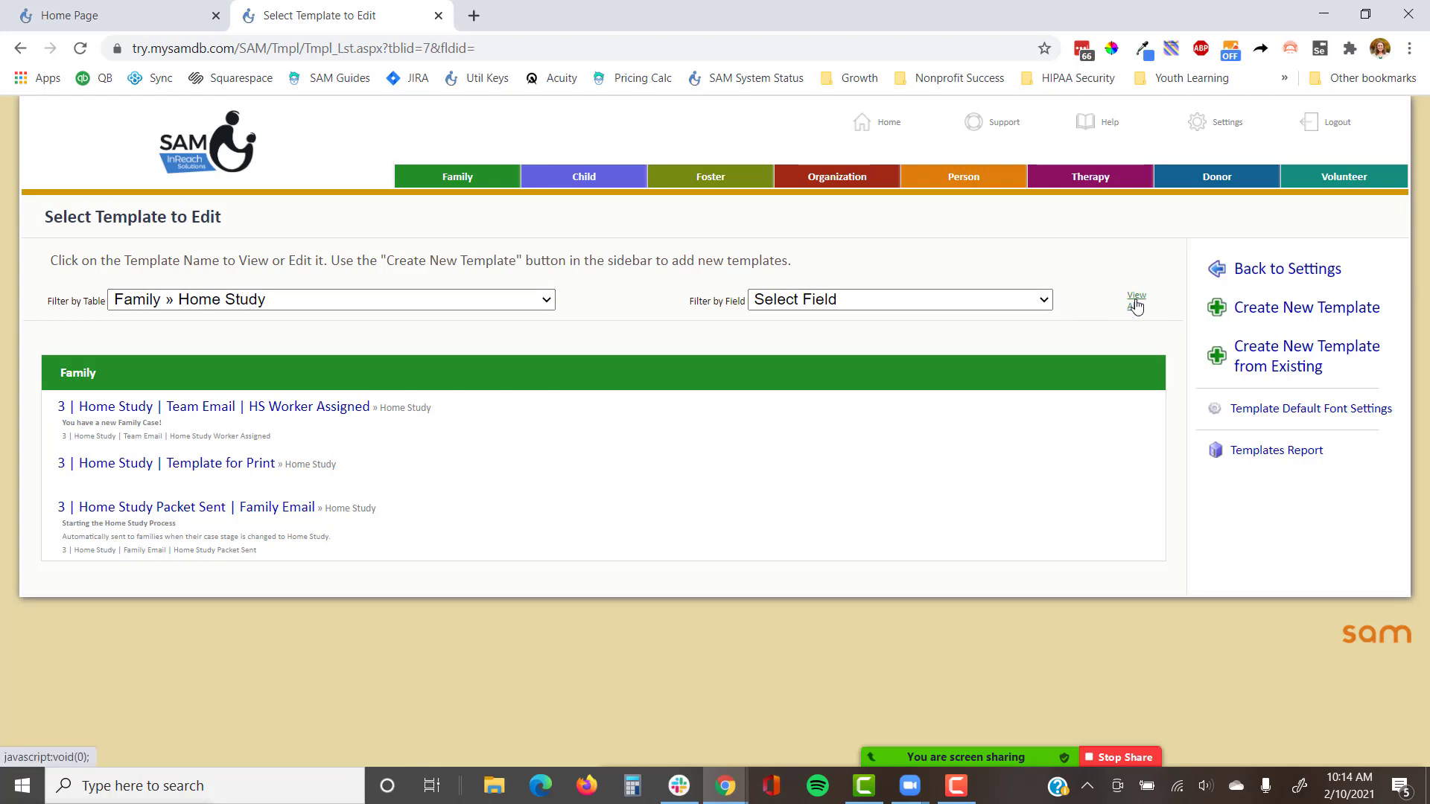
Step: Create a new template named "Printed Home Study" with no subject line or memo and save it
click(1308, 311)
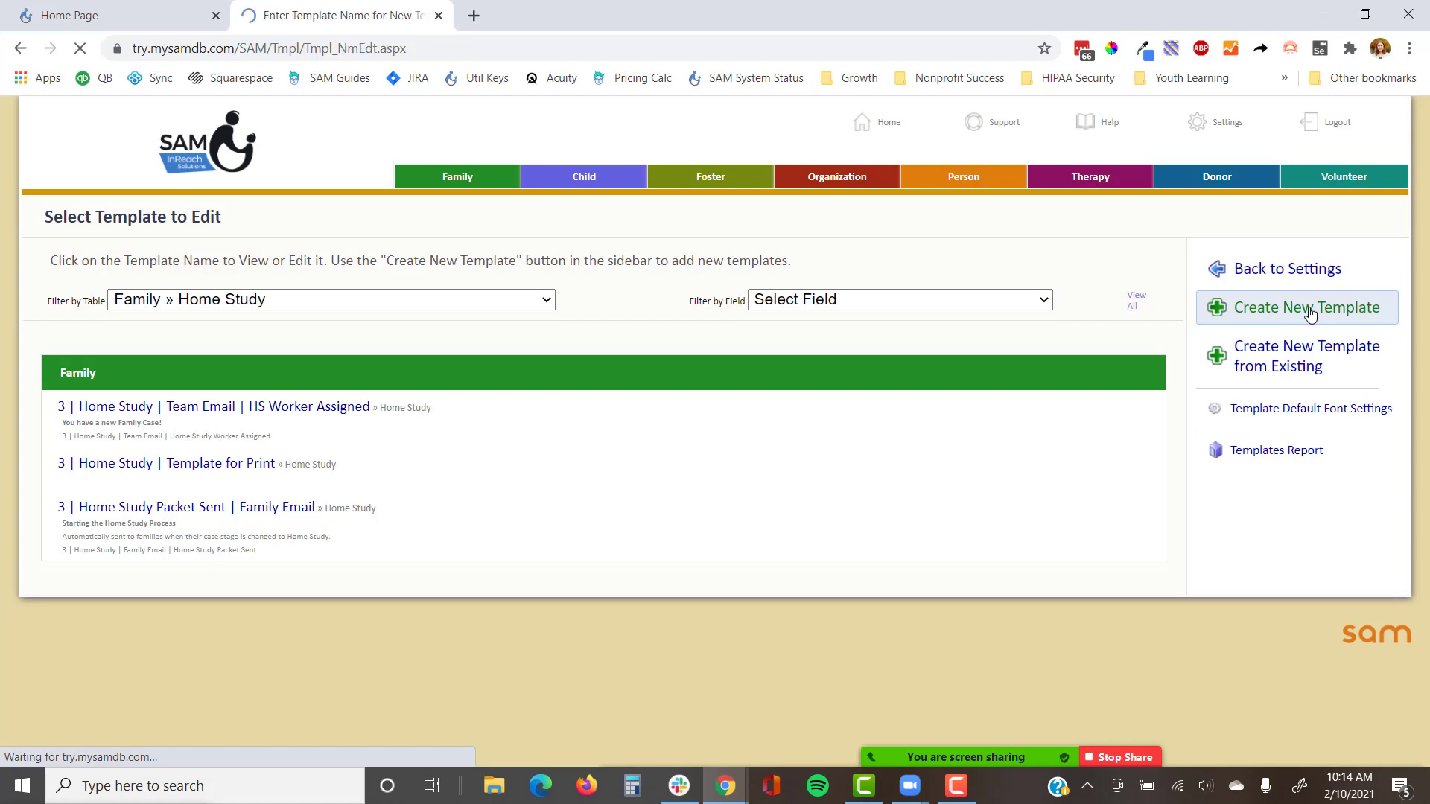
text(Print)
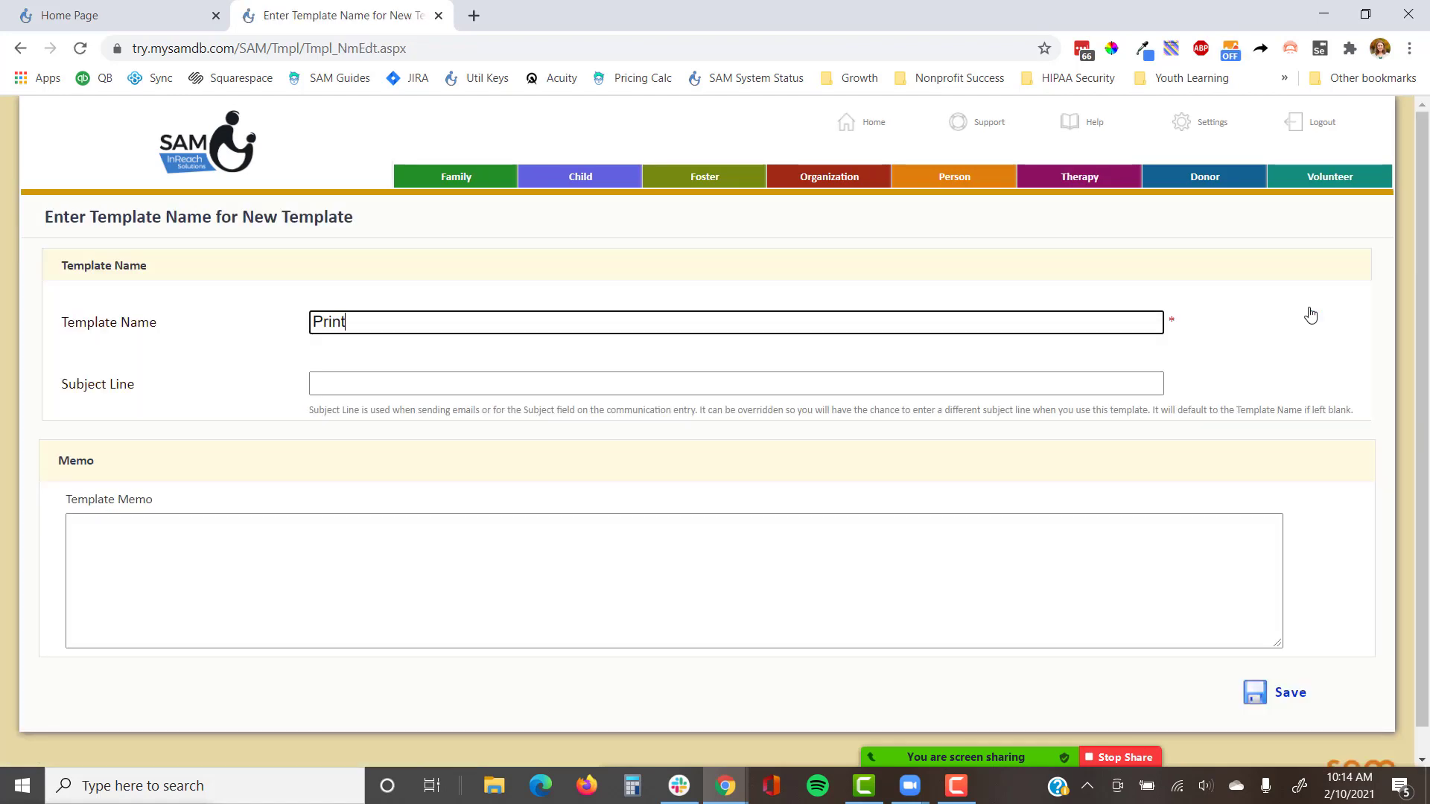
text(ed Home Study)
key(Tab)
key(Tab)
key(Tab)
key(Return)
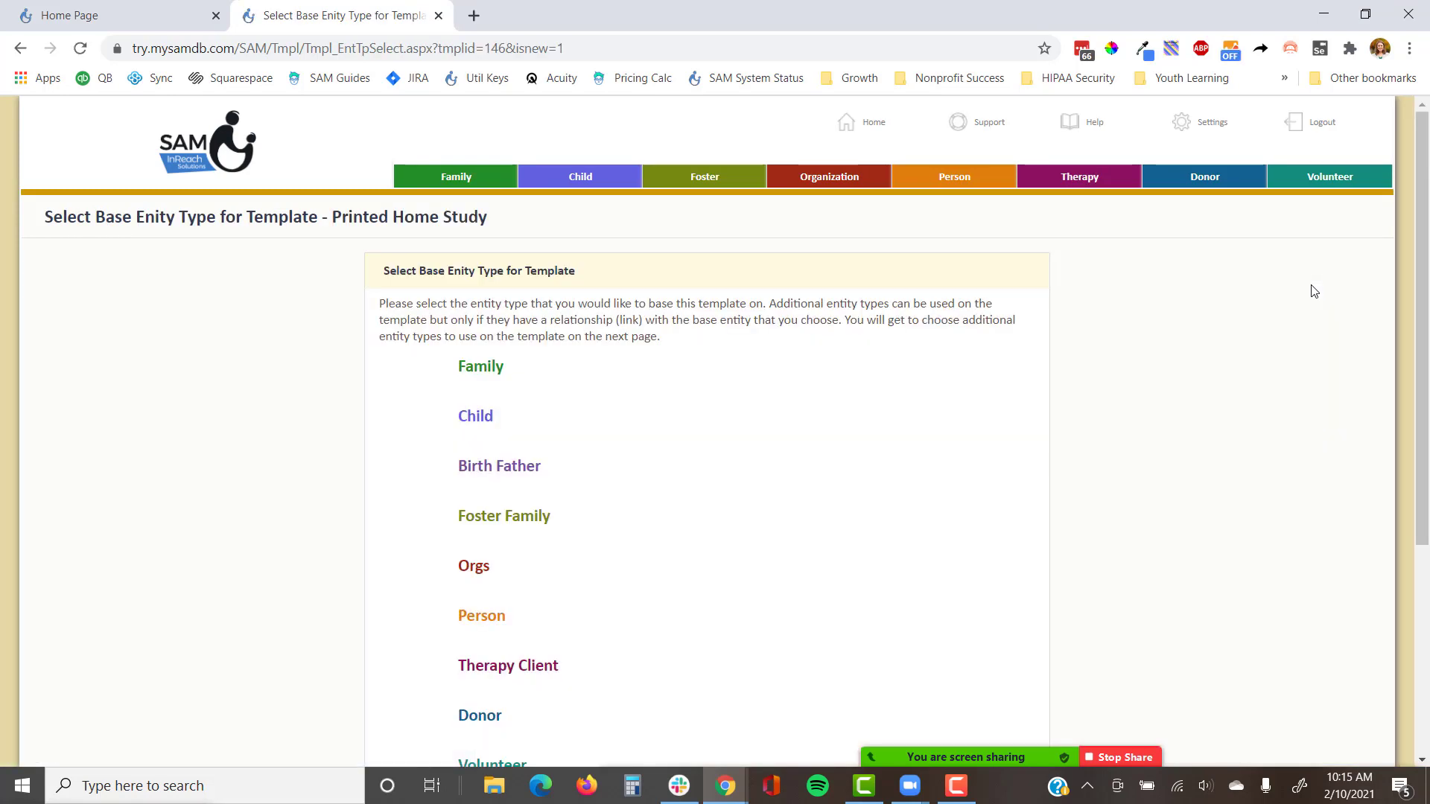
Step: Base the template on the Family entity and select Home Study as its multi-record table
click(482, 368)
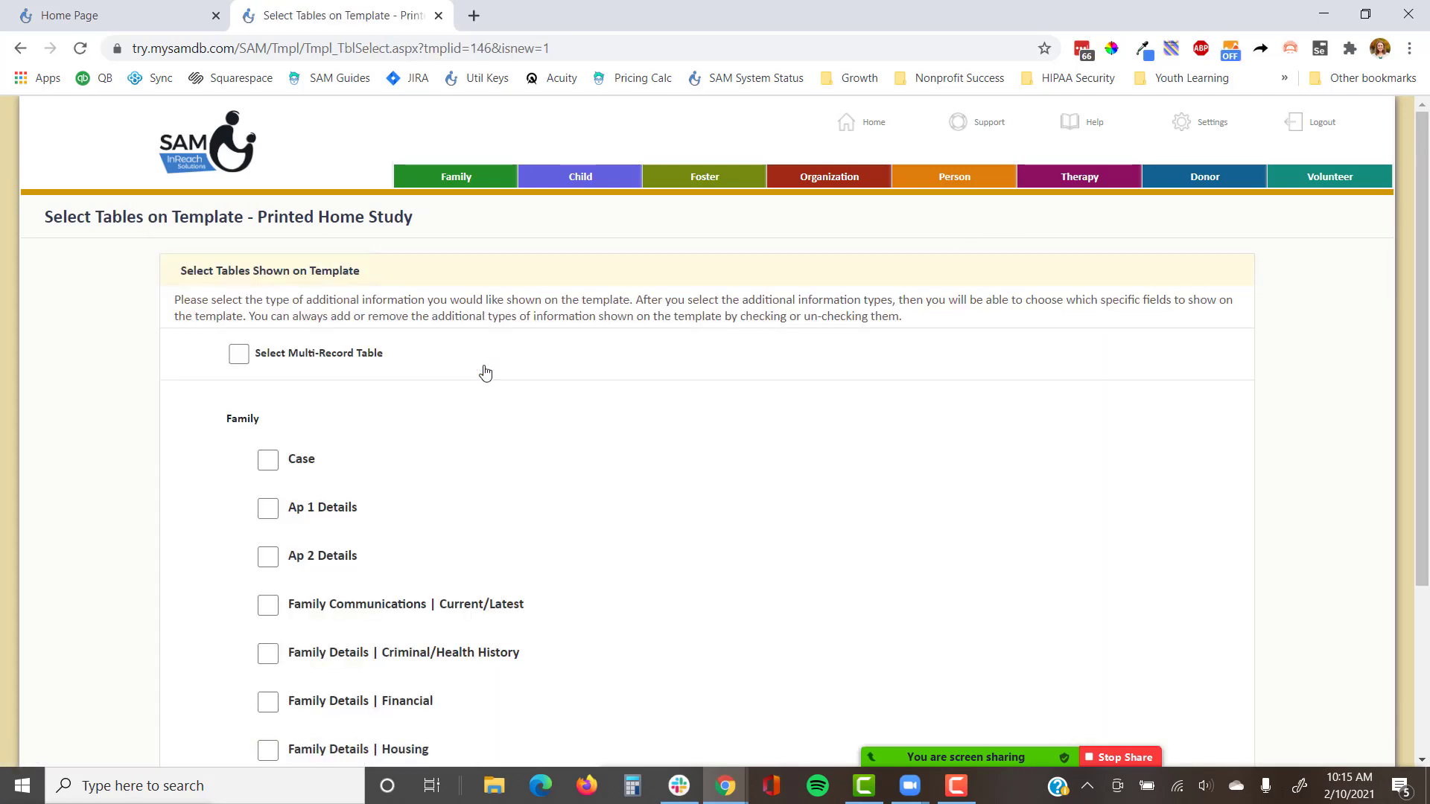
scroll(485, 372, down, 3)
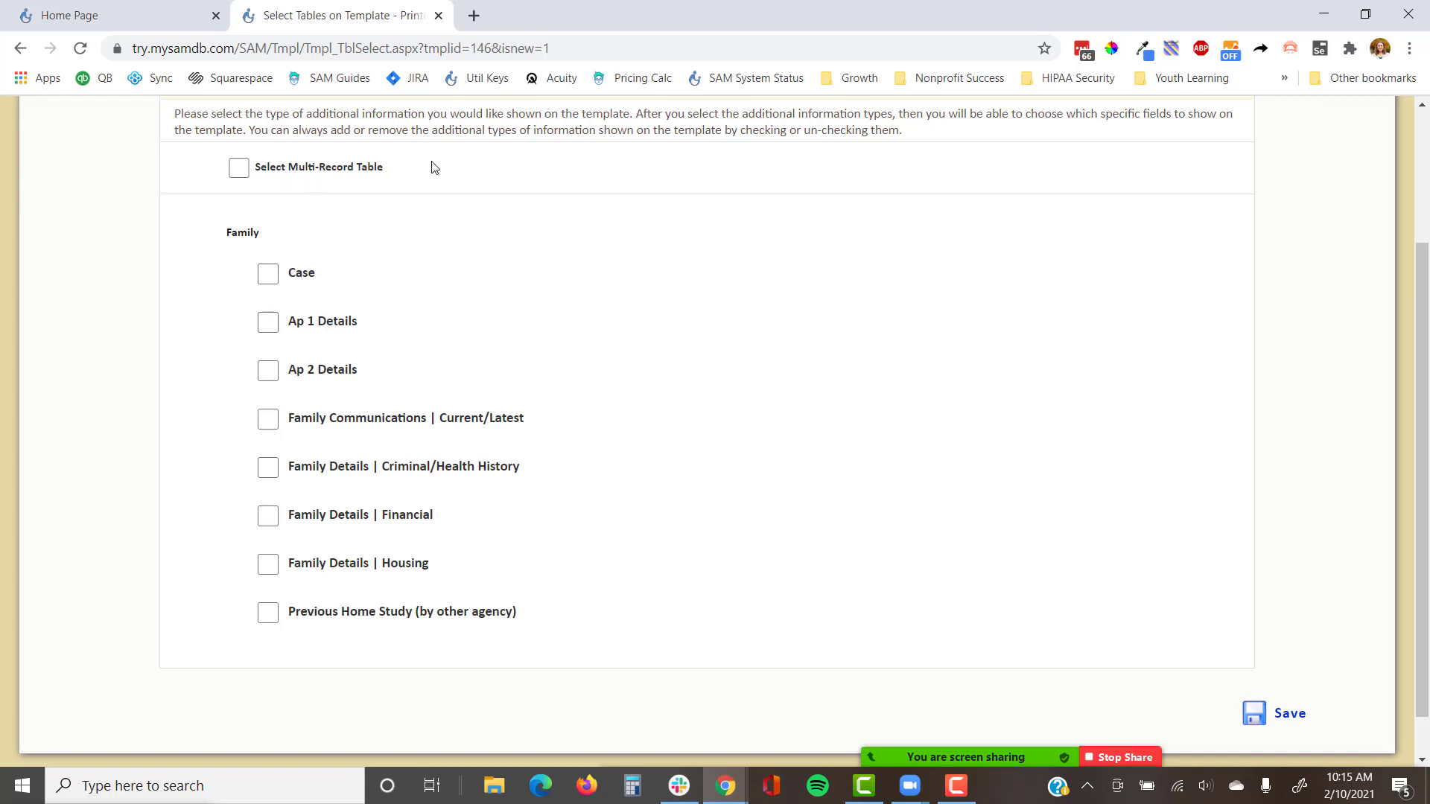
drag(353, 176, 257, 174)
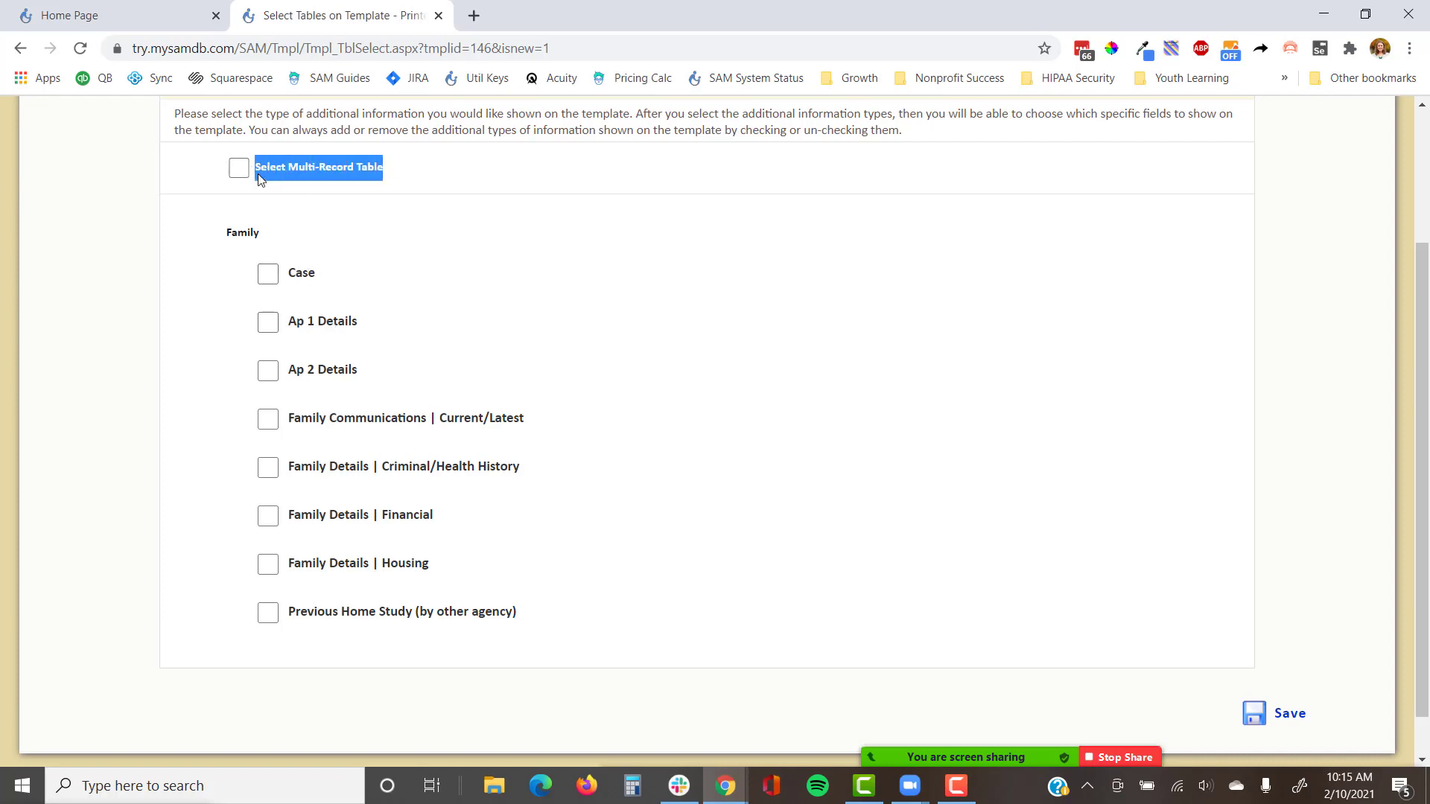
click(237, 169)
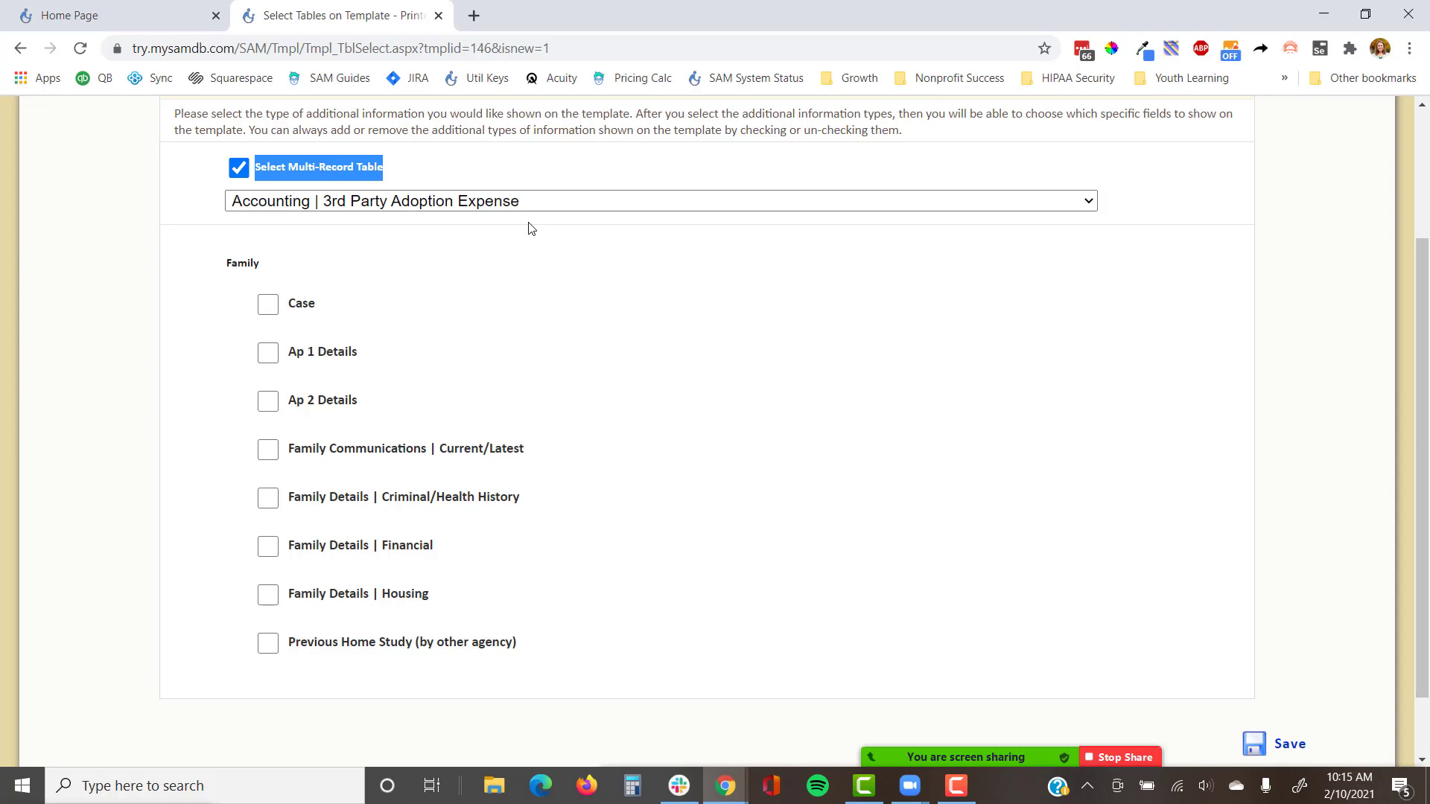
click(592, 201)
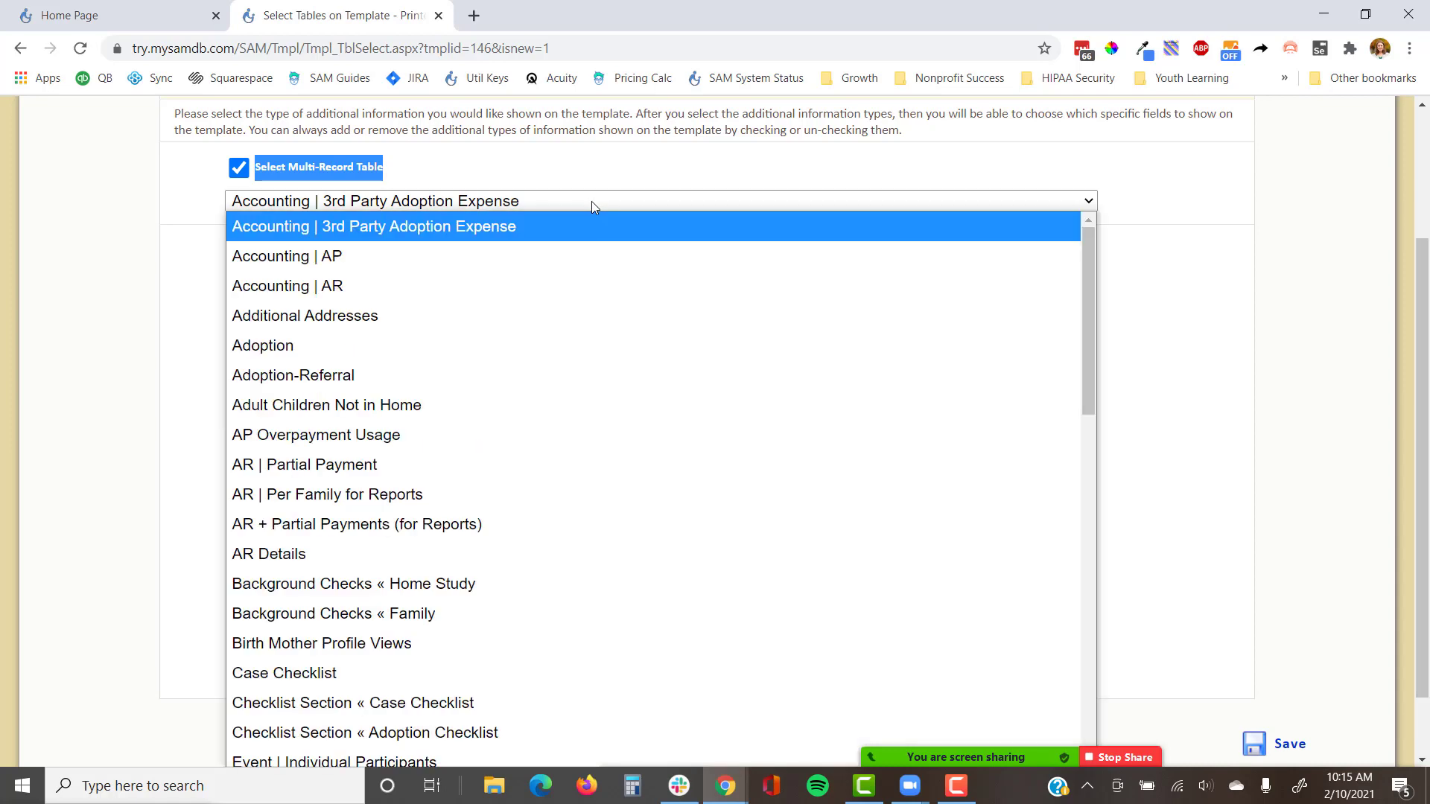
scroll(580, 297, down, 10)
scroll(578, 327, down, 3)
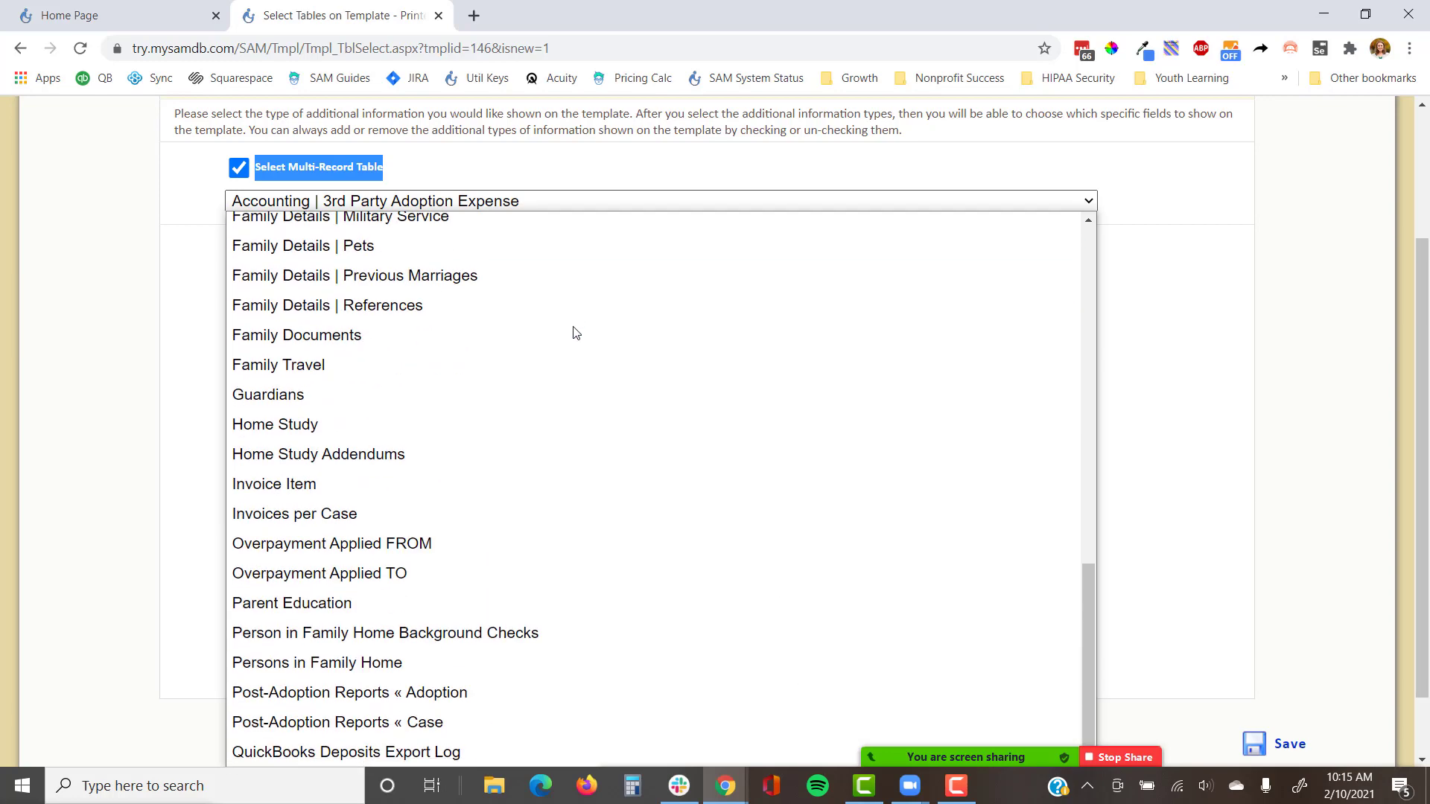
click(292, 424)
click(502, 328)
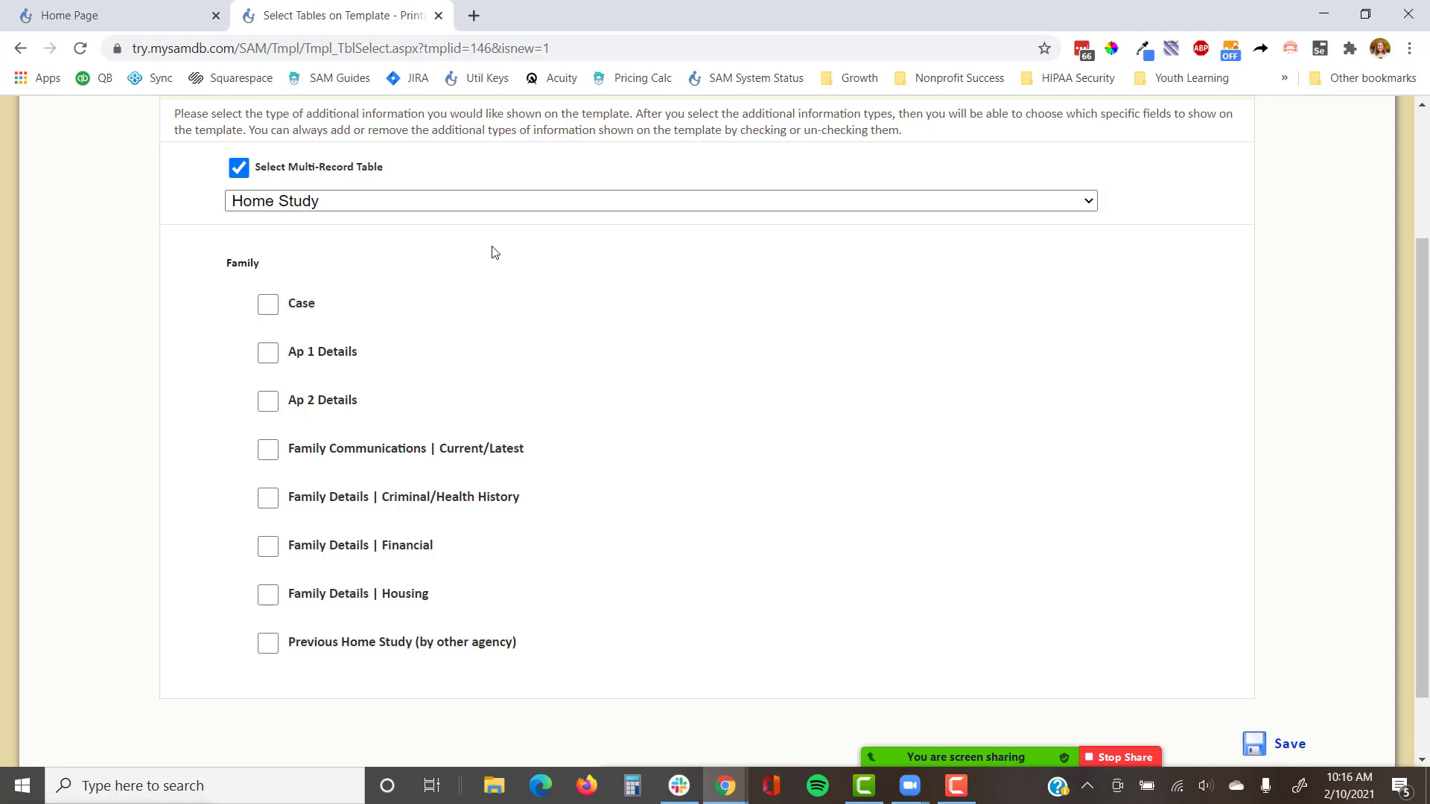
Step: Include the Case, Ap 1 Details and Ap 2 Details tables under Family on the template
click(304, 311)
scroll(411, 322, down, 1)
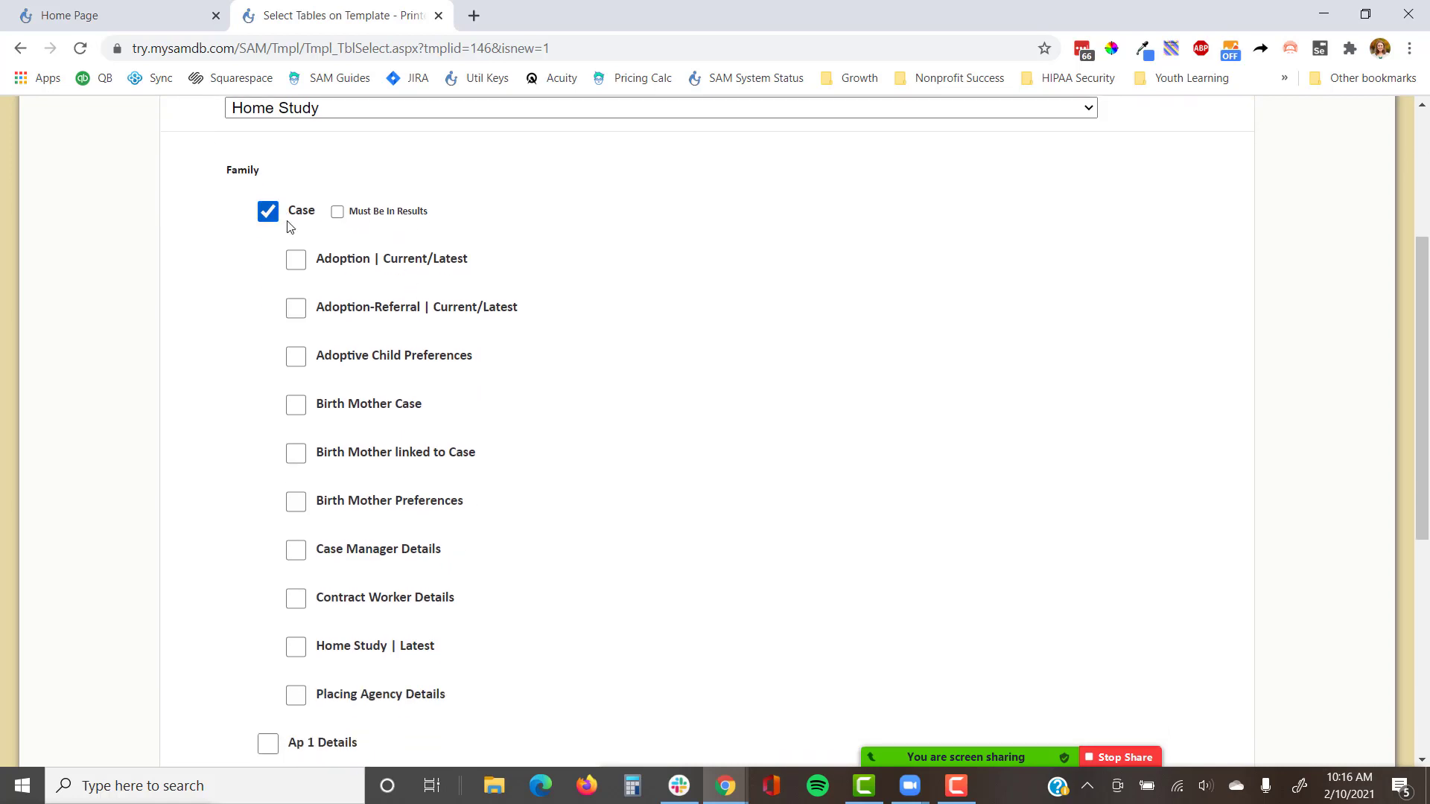
scroll(342, 326, down, 2)
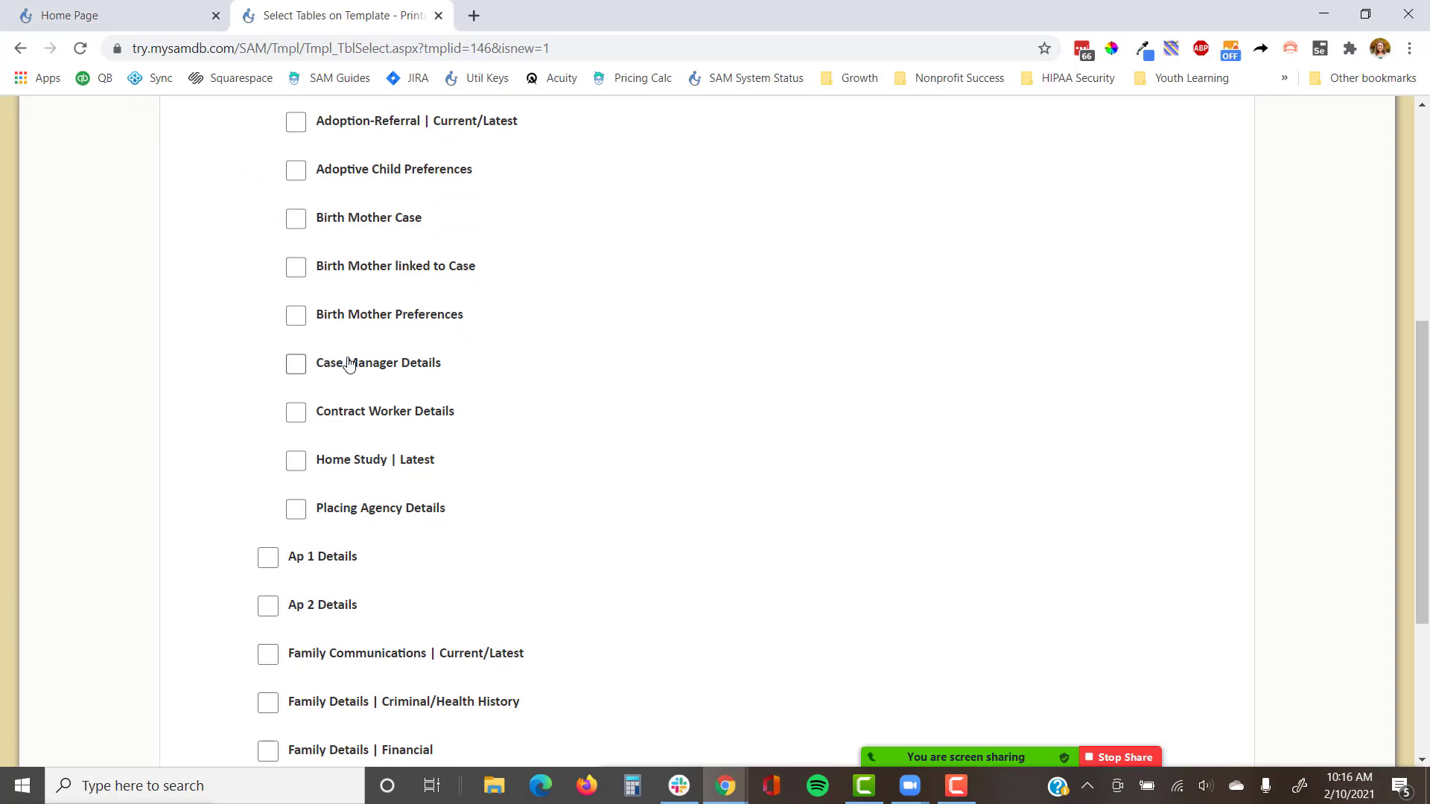
scroll(348, 363, down, 1)
scroll(348, 364, up, 2)
scroll(418, 418, down, 3)
click(328, 370)
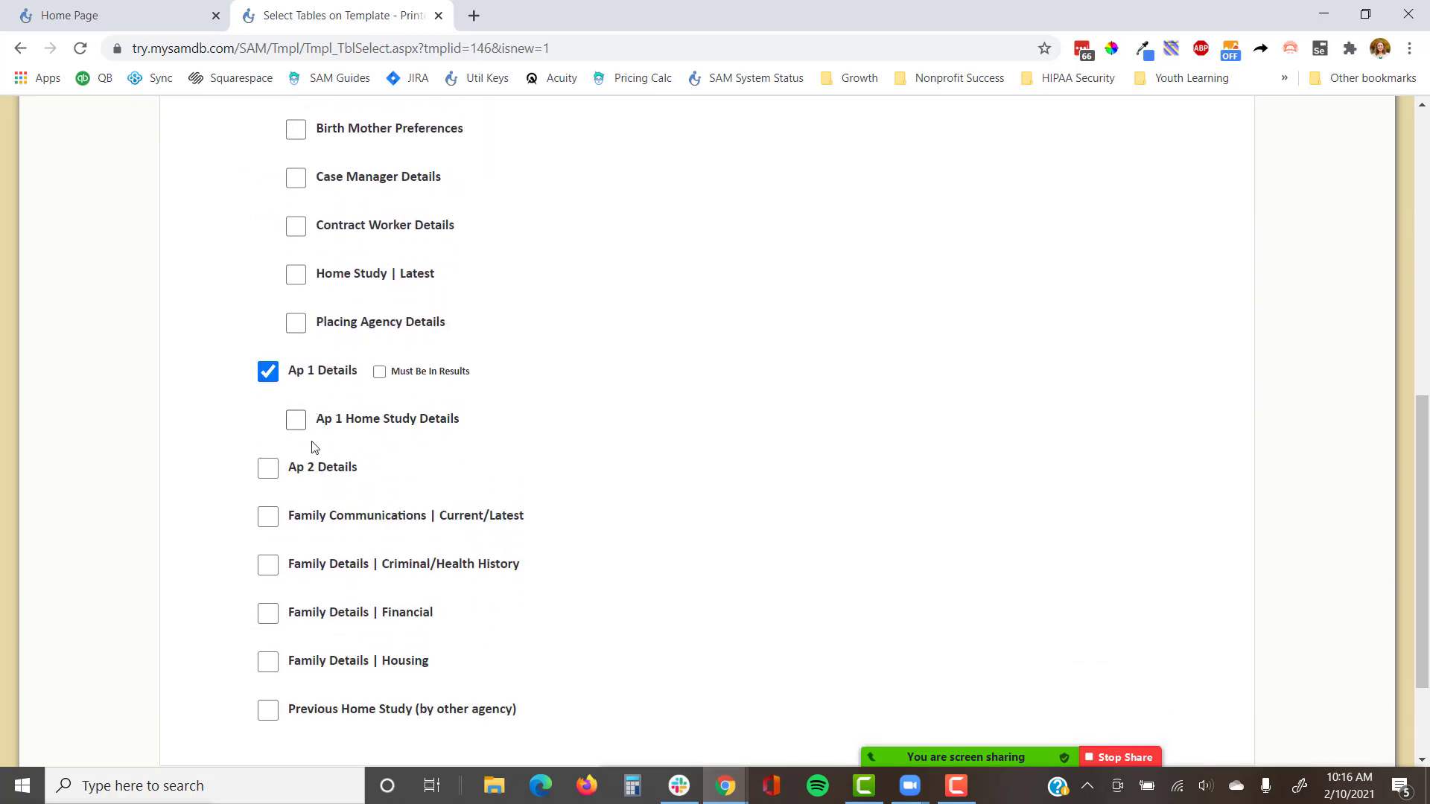
click(313, 467)
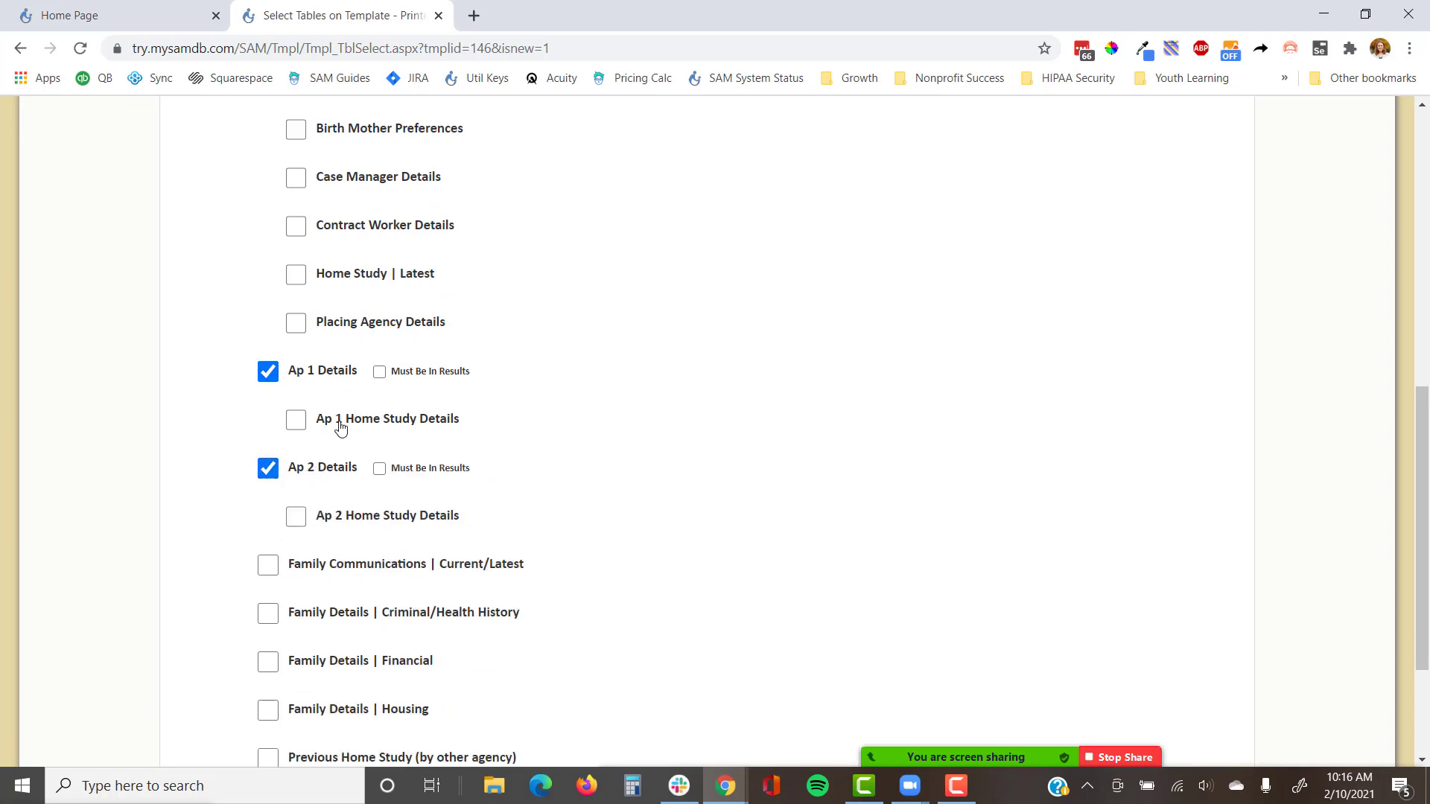
Step: Add the Family Details tables for Criminal/Health History, Financial and Housing, and save the table selection
scroll(335, 514, down, 2)
click(405, 622)
click(428, 580)
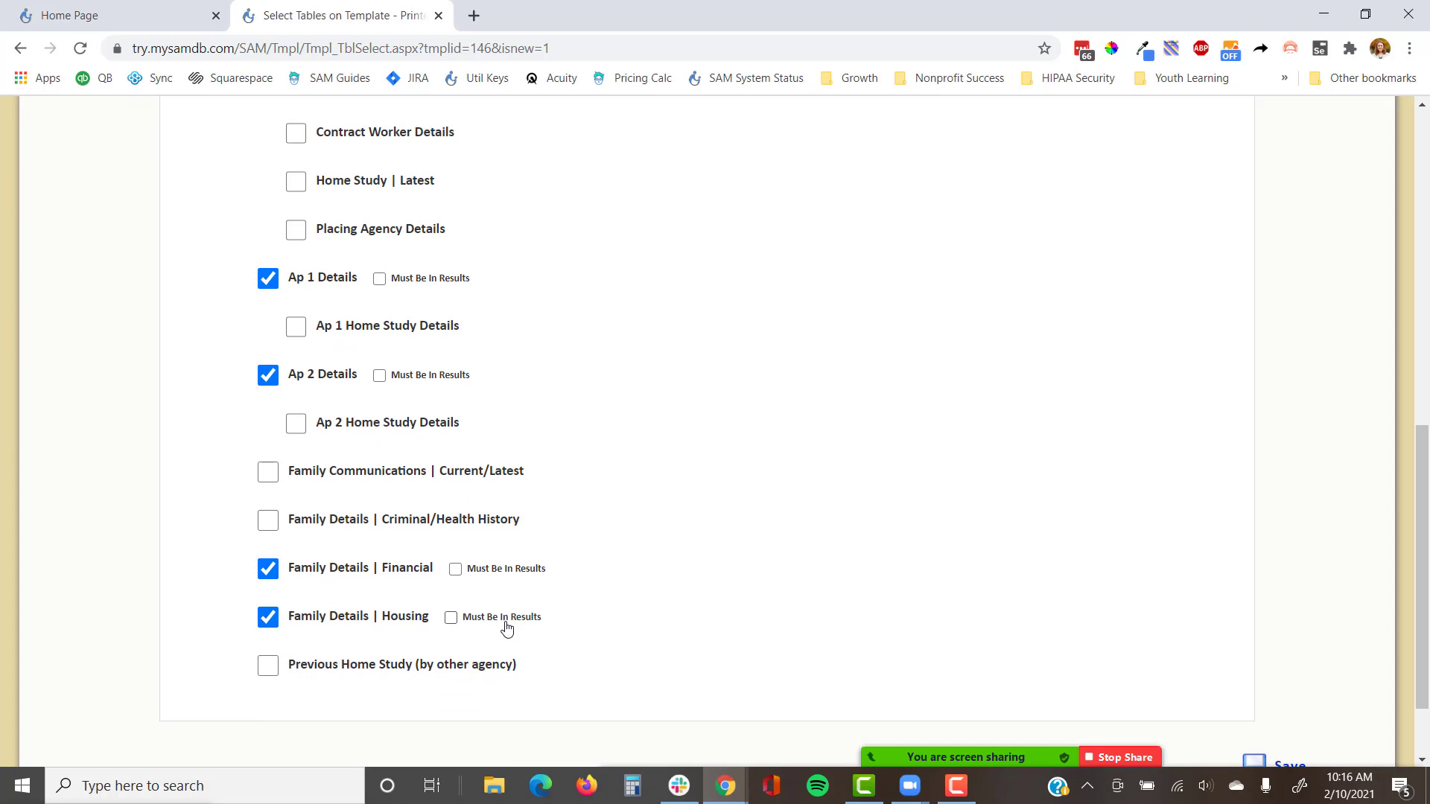
click(483, 519)
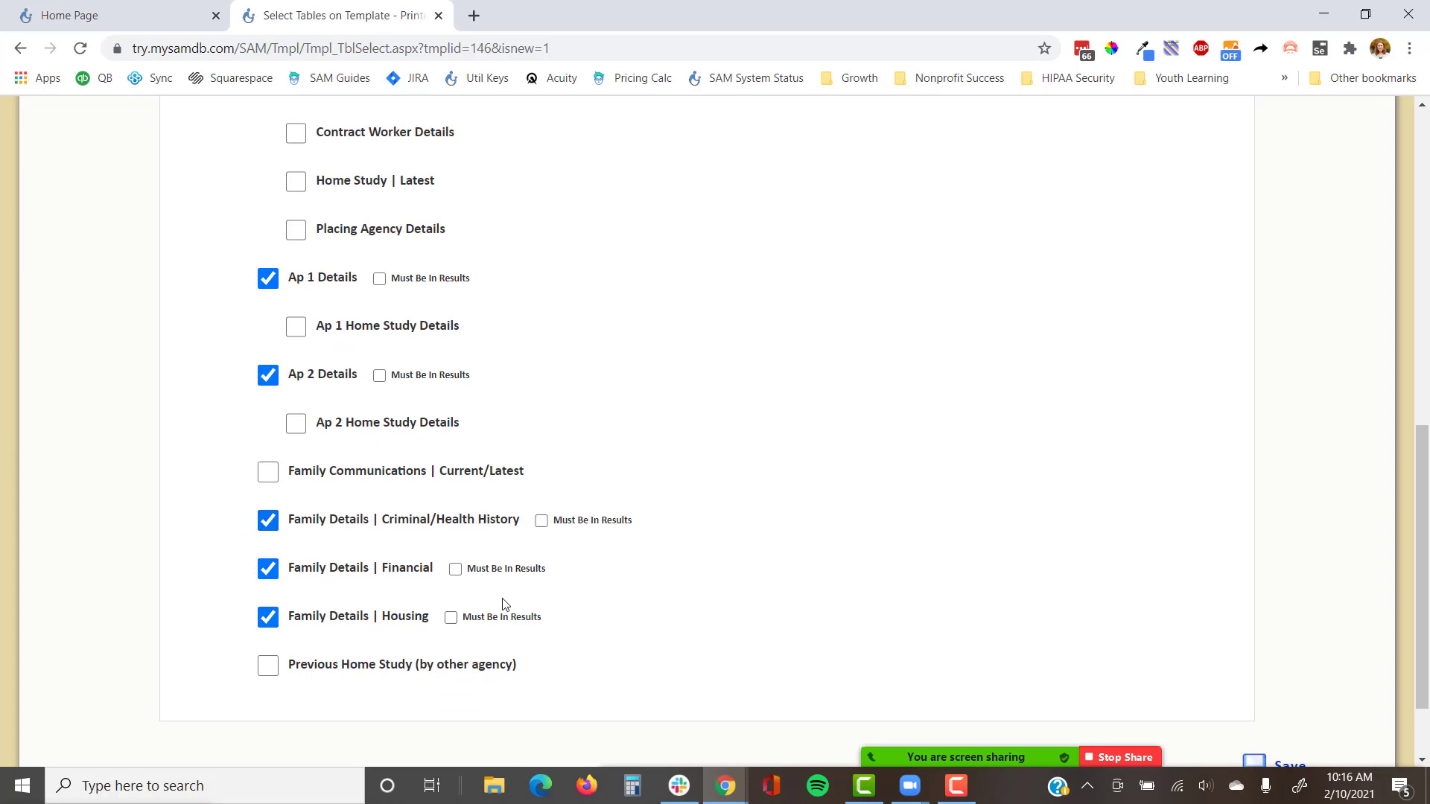
scroll(521, 596, down, 2)
click(1257, 670)
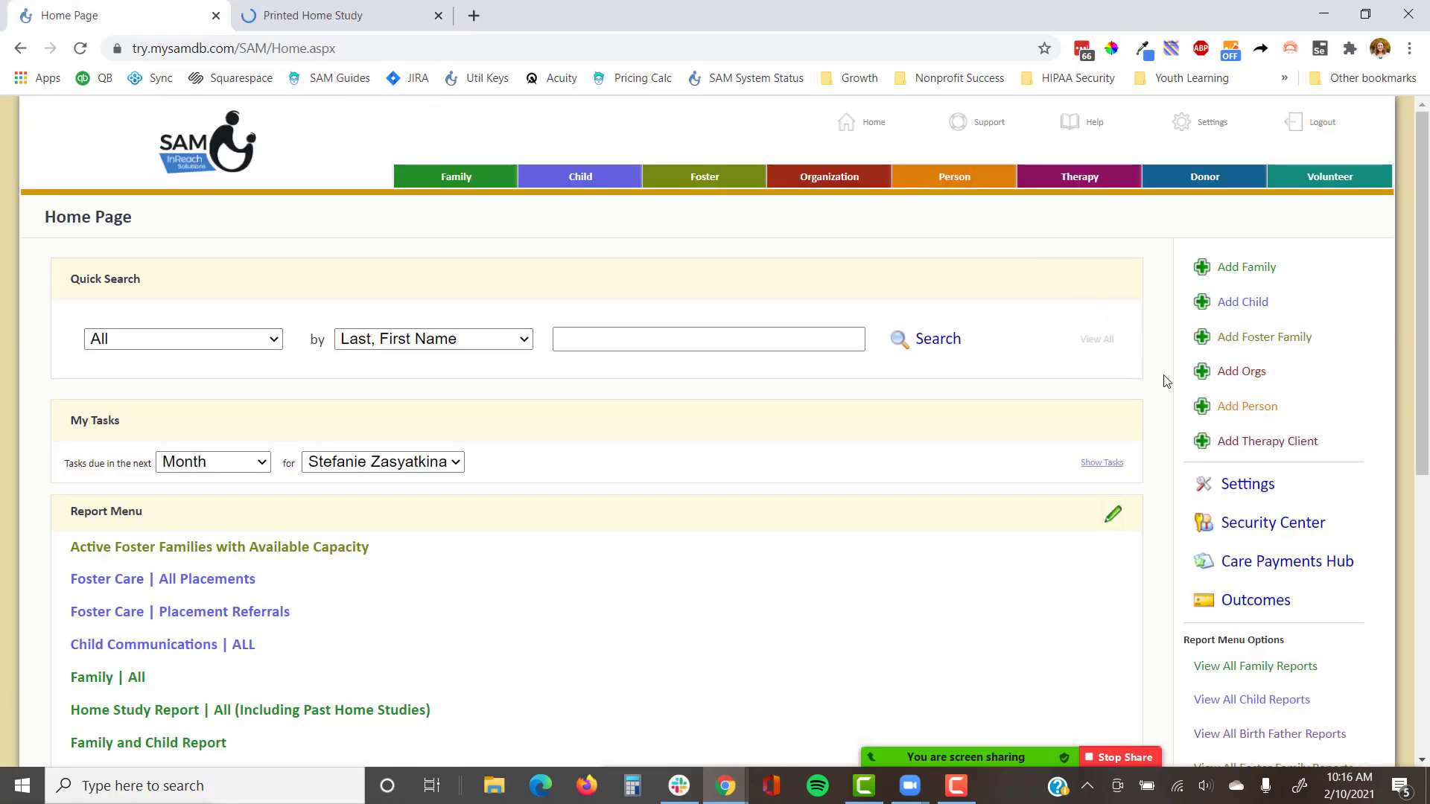
Step: Open the settings in a separate browser tab and bring up the public form Application Part 1: Basic Info for editing
click(1212, 124)
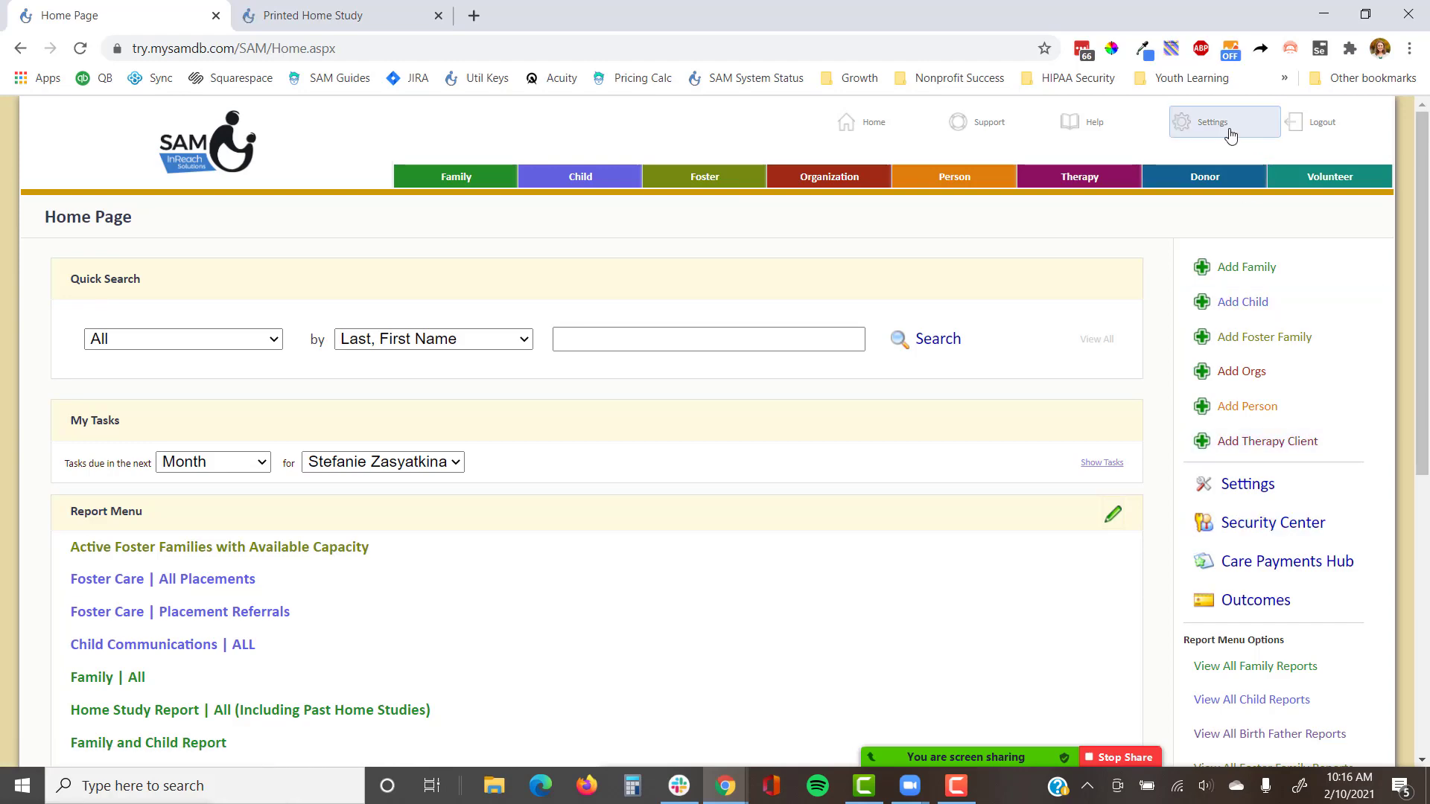
click(896, 552)
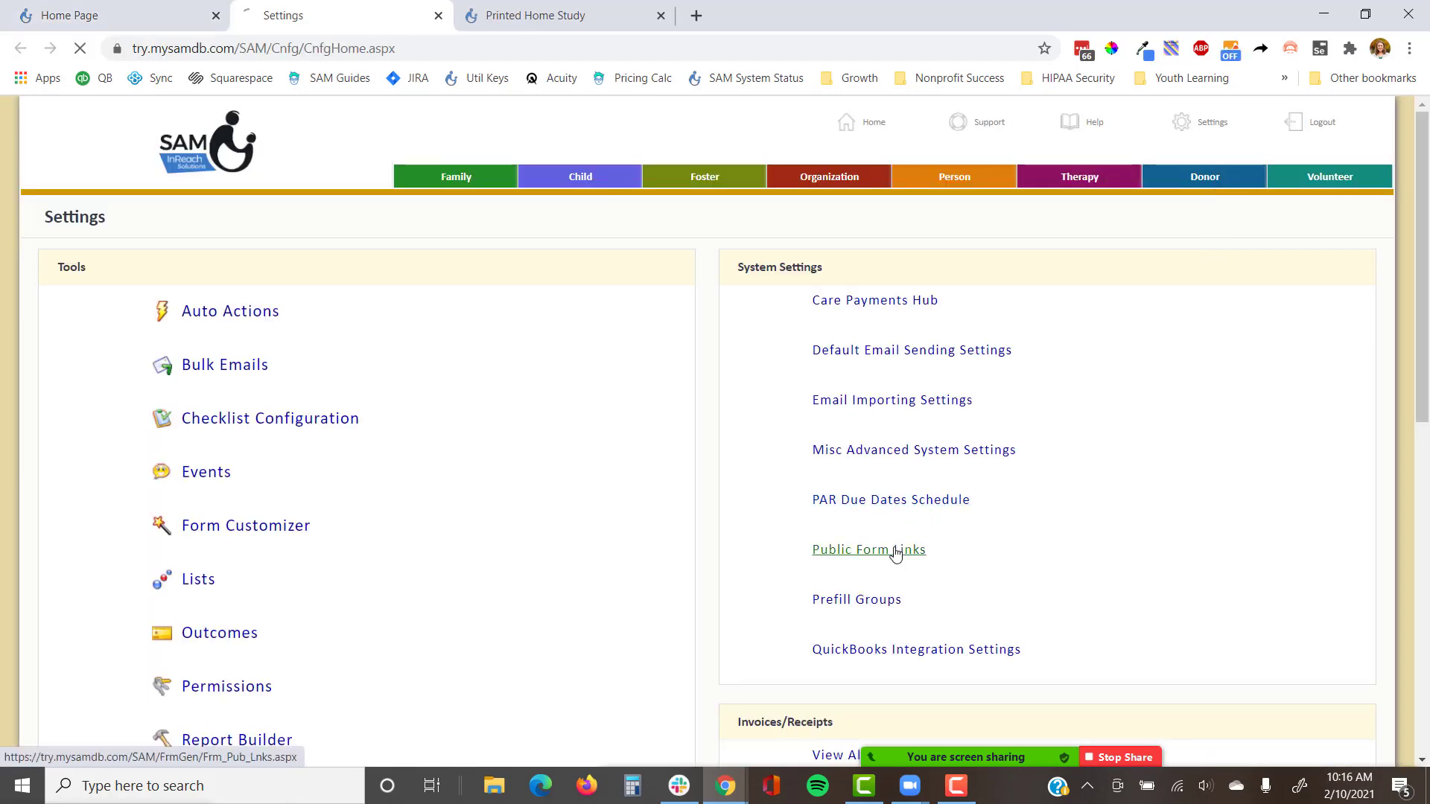
scroll(204, 274, down, 1)
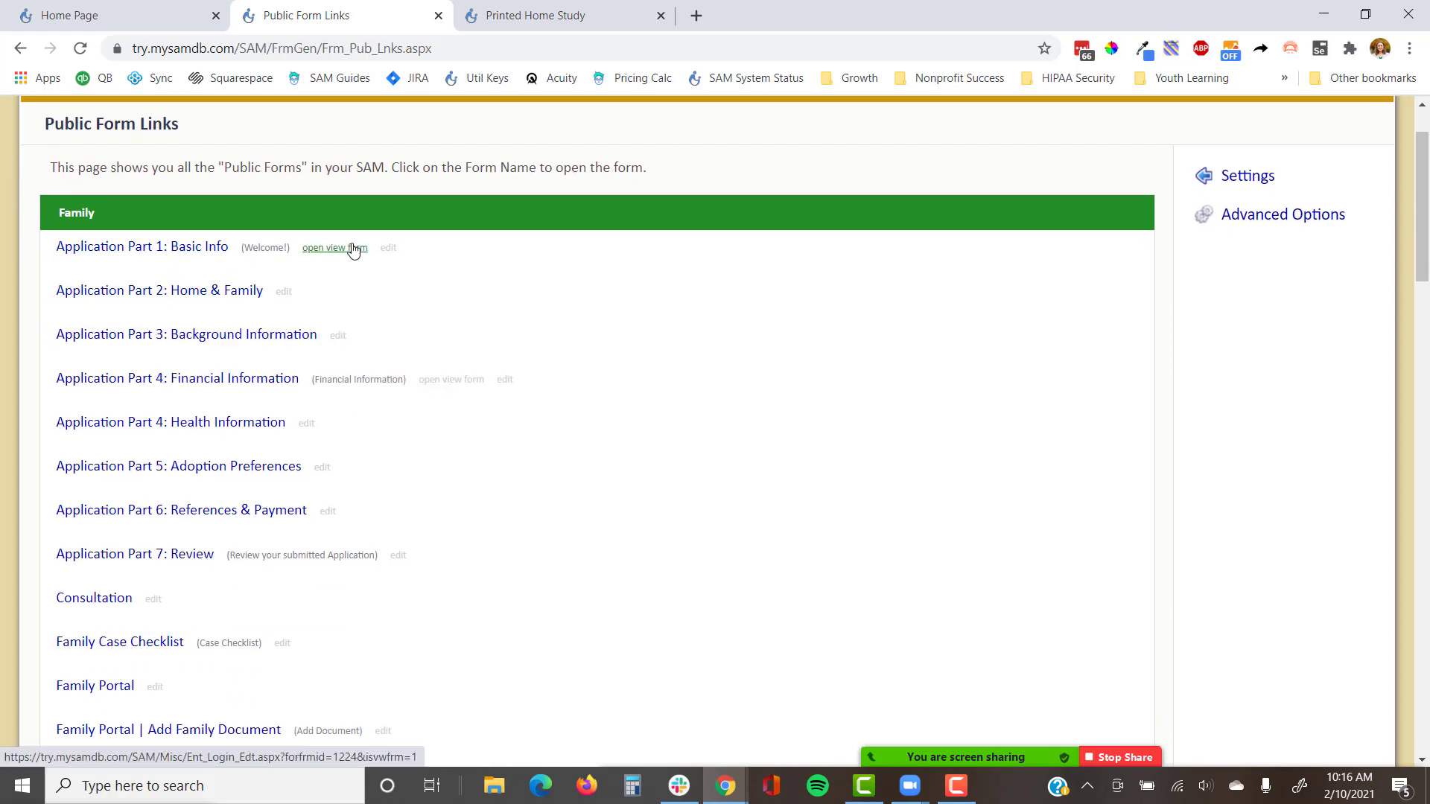
click(389, 249)
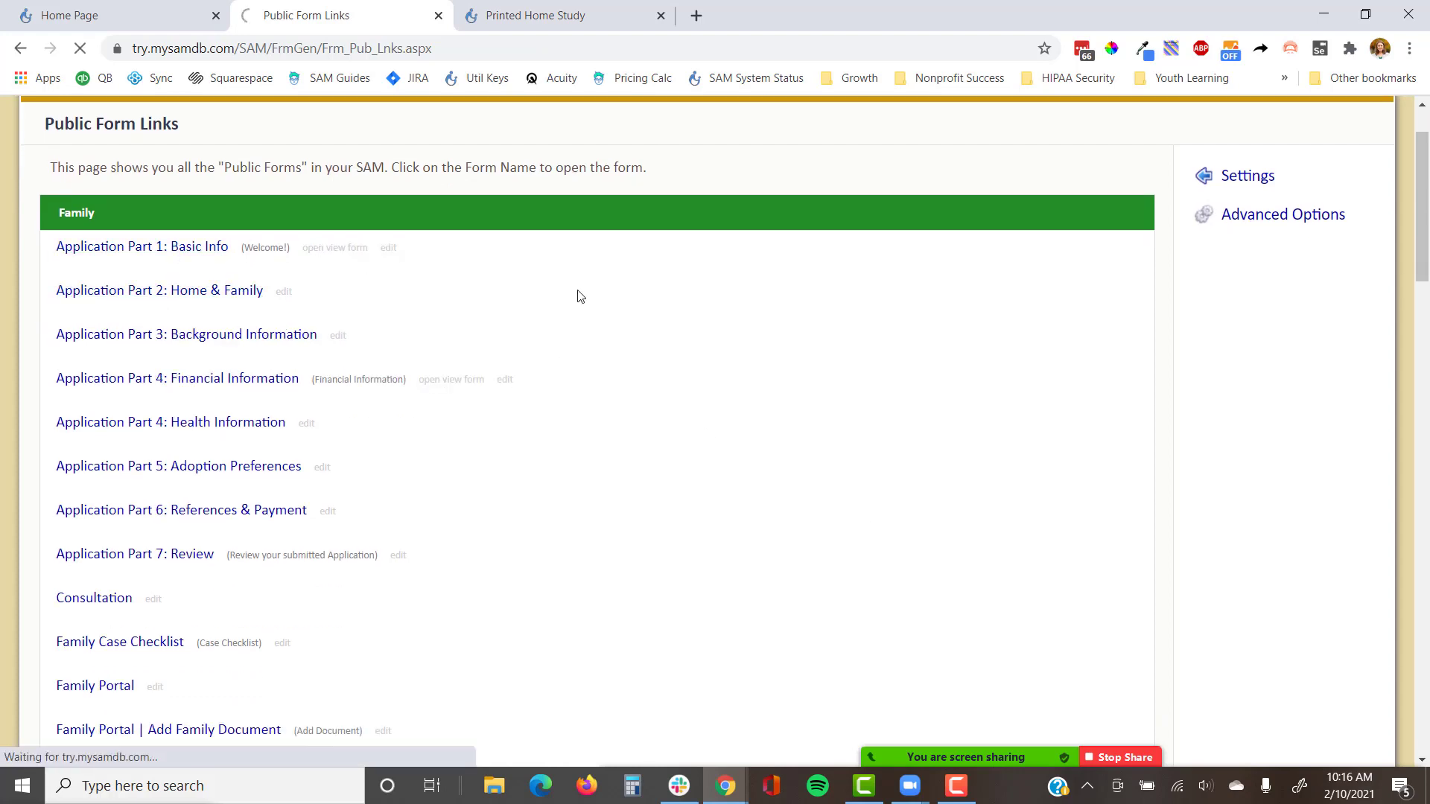
Step: Show the table titles on the Application Part 1 form through its really advanced options
scroll(633, 304, down, 4)
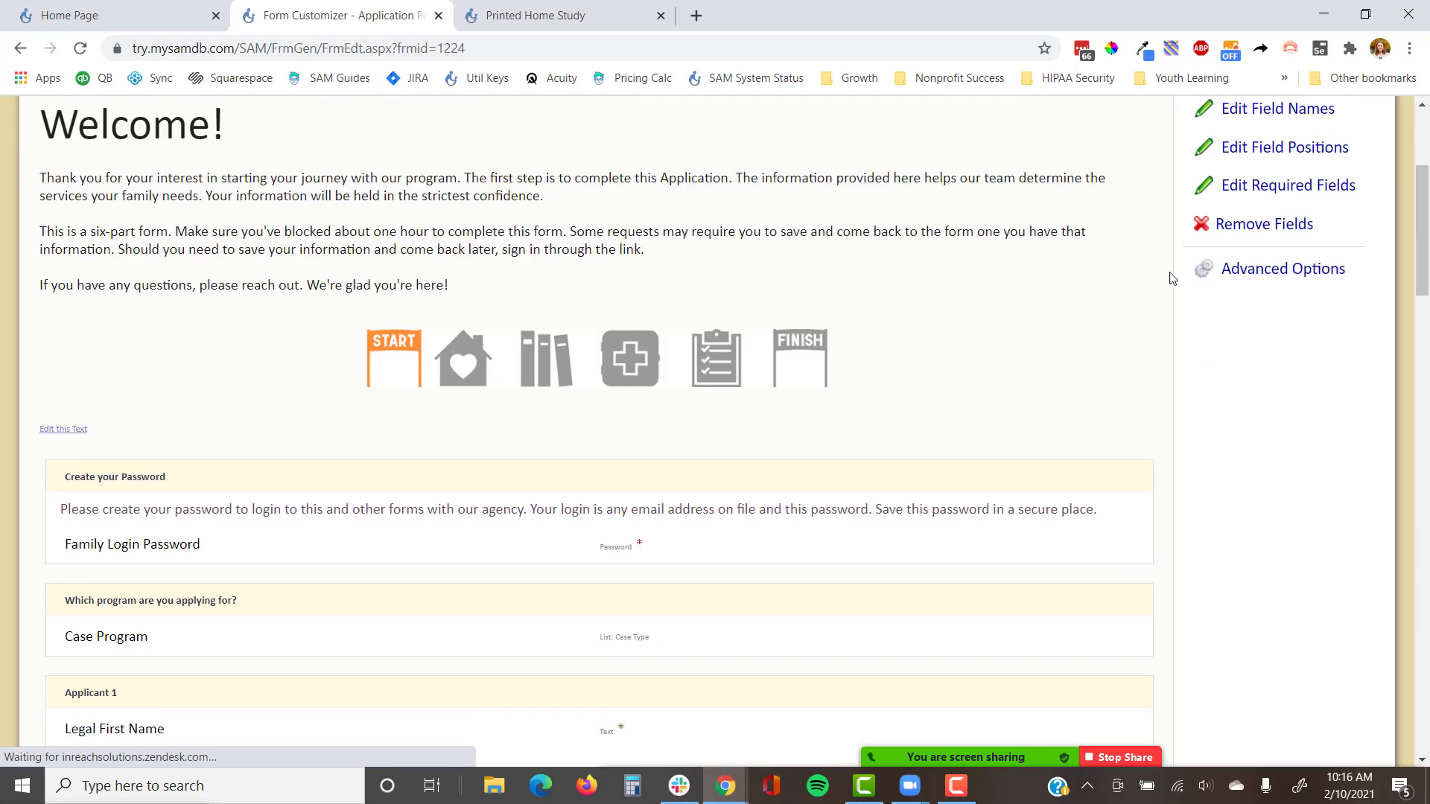
click(1248, 270)
scroll(1249, 276, down, 1)
scroll(1258, 506, down, 5)
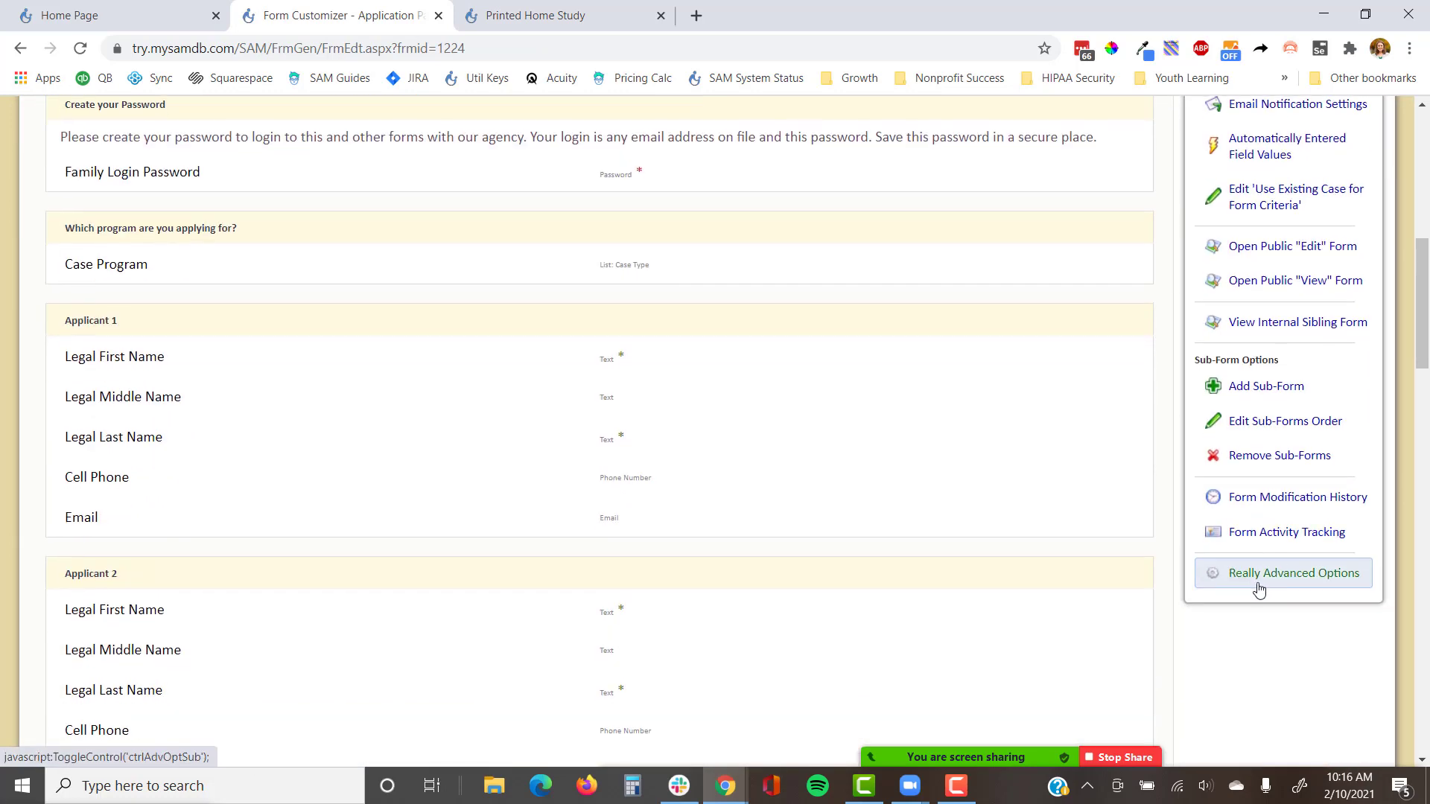
click(1271, 573)
scroll(1270, 573, down, 4)
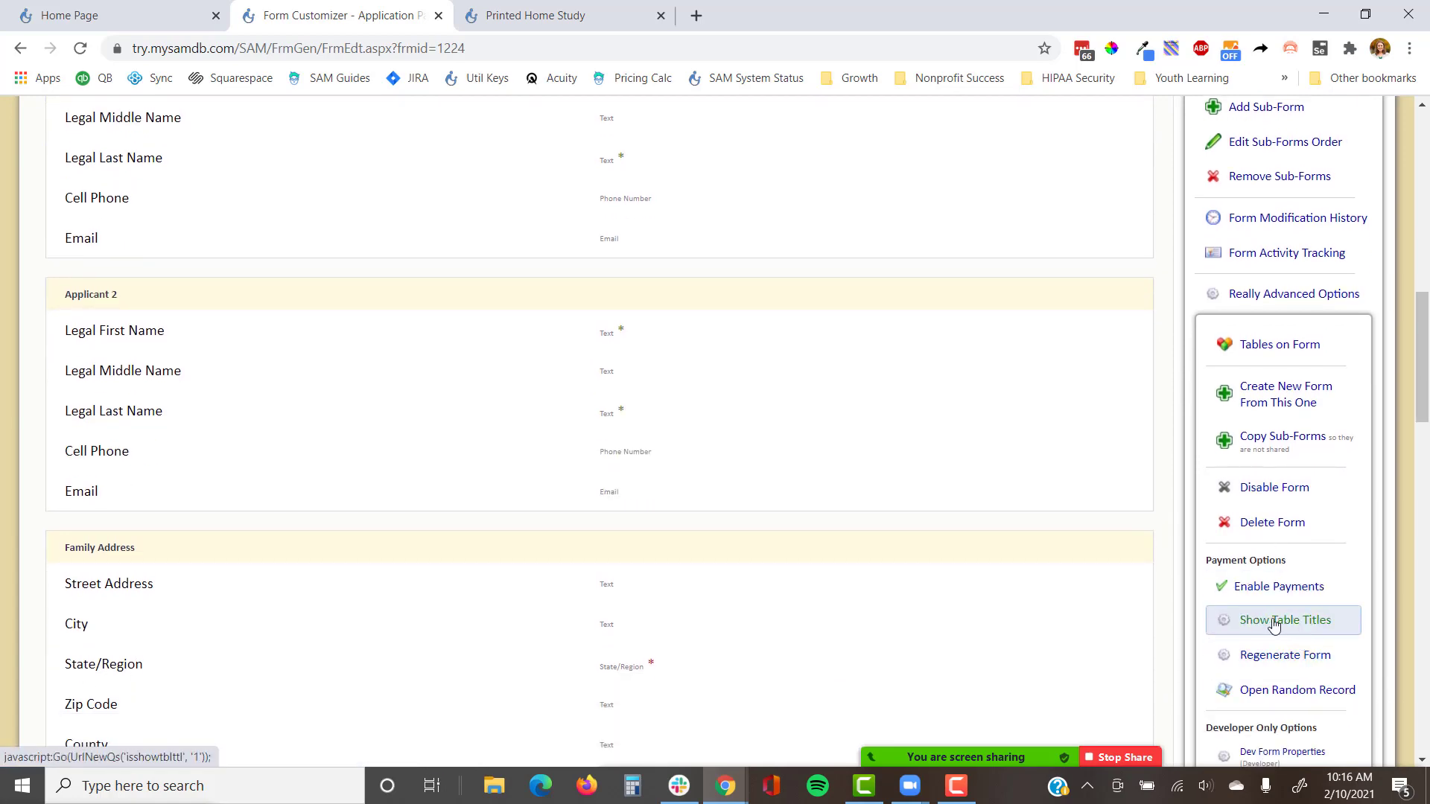
click(1280, 625)
Step: Examine which table each field on the application form belongs to, from the login password through the applicants' emergency contacts
scroll(983, 504, down, 6)
scroll(262, 182, up, 3)
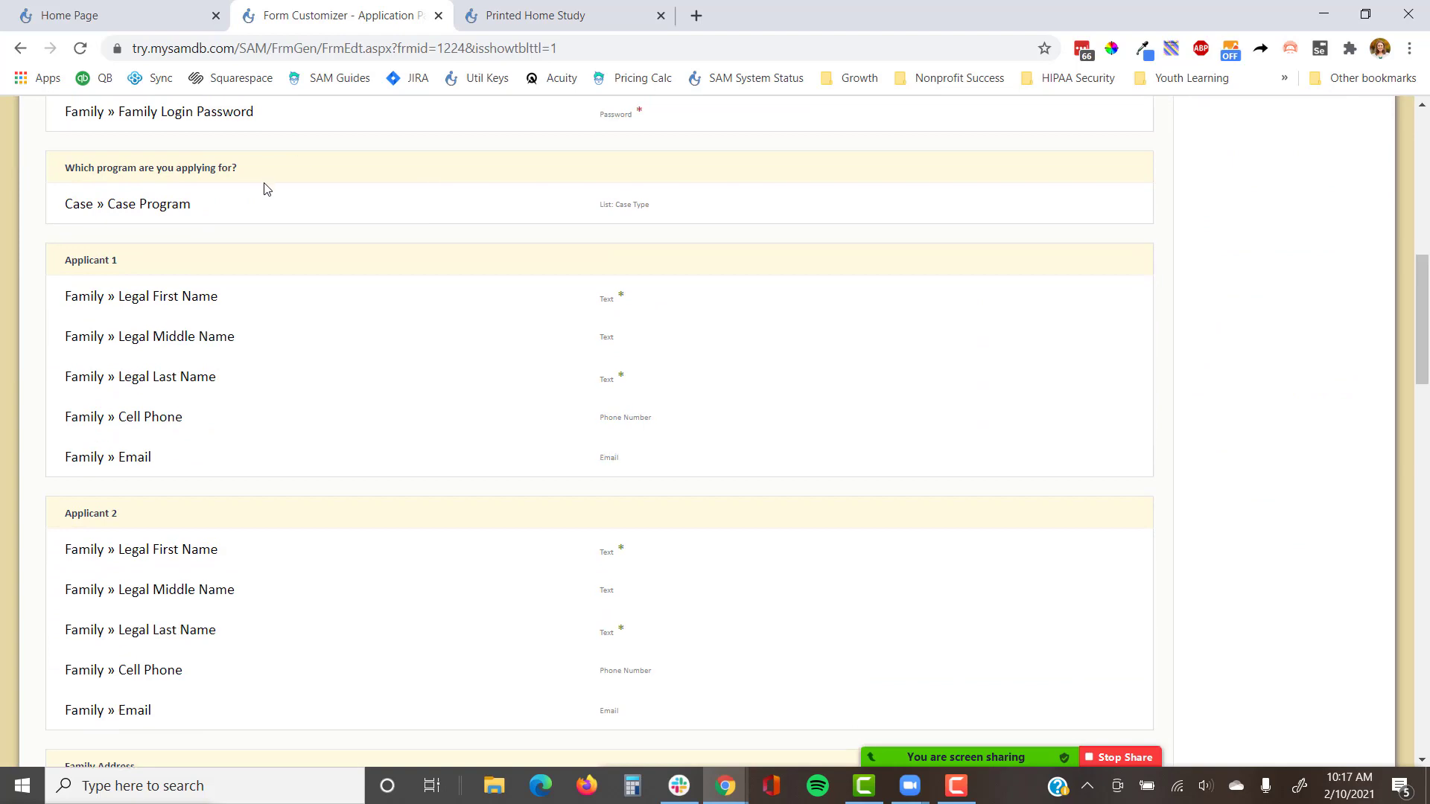
drag(255, 300, 64, 310)
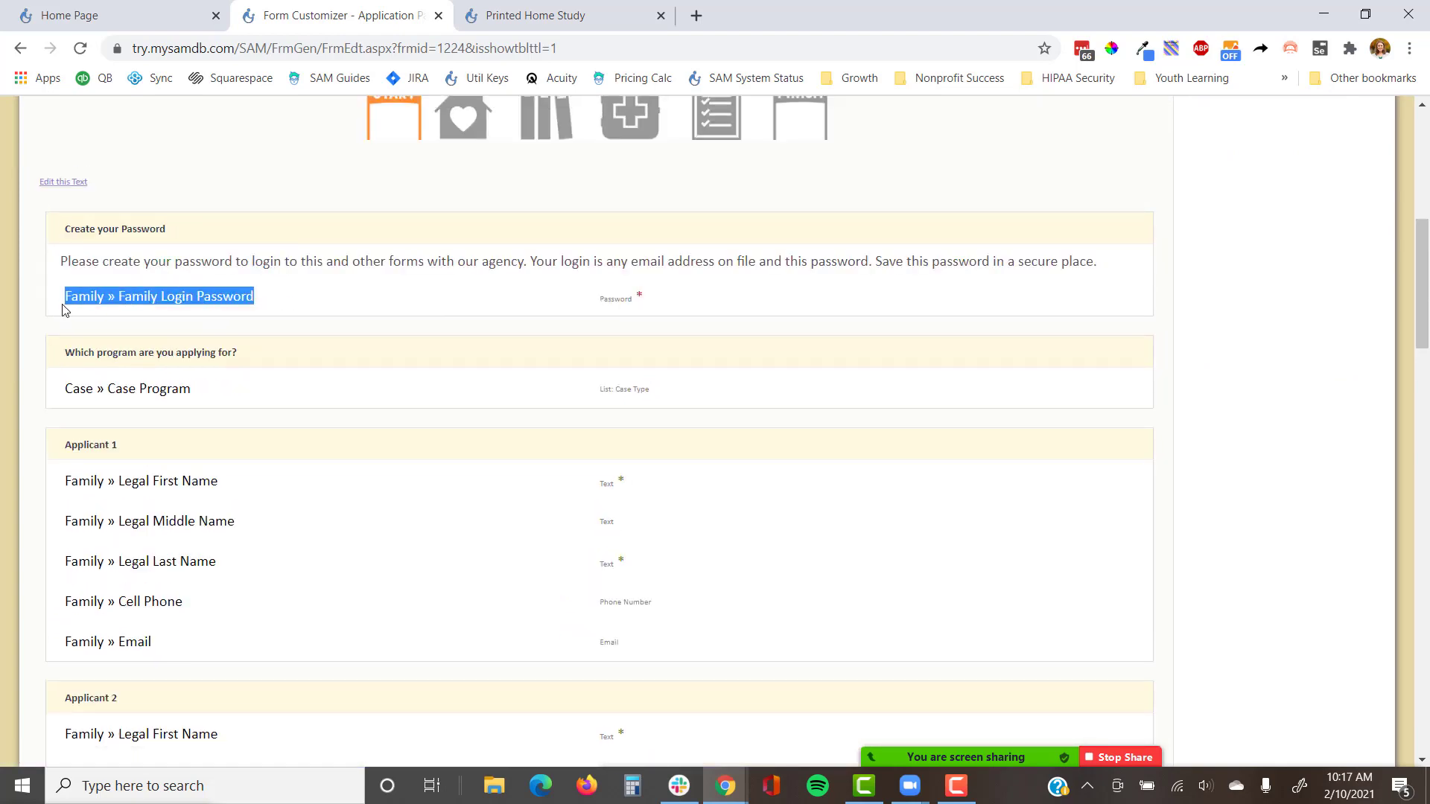
scroll(69, 335, down, 3)
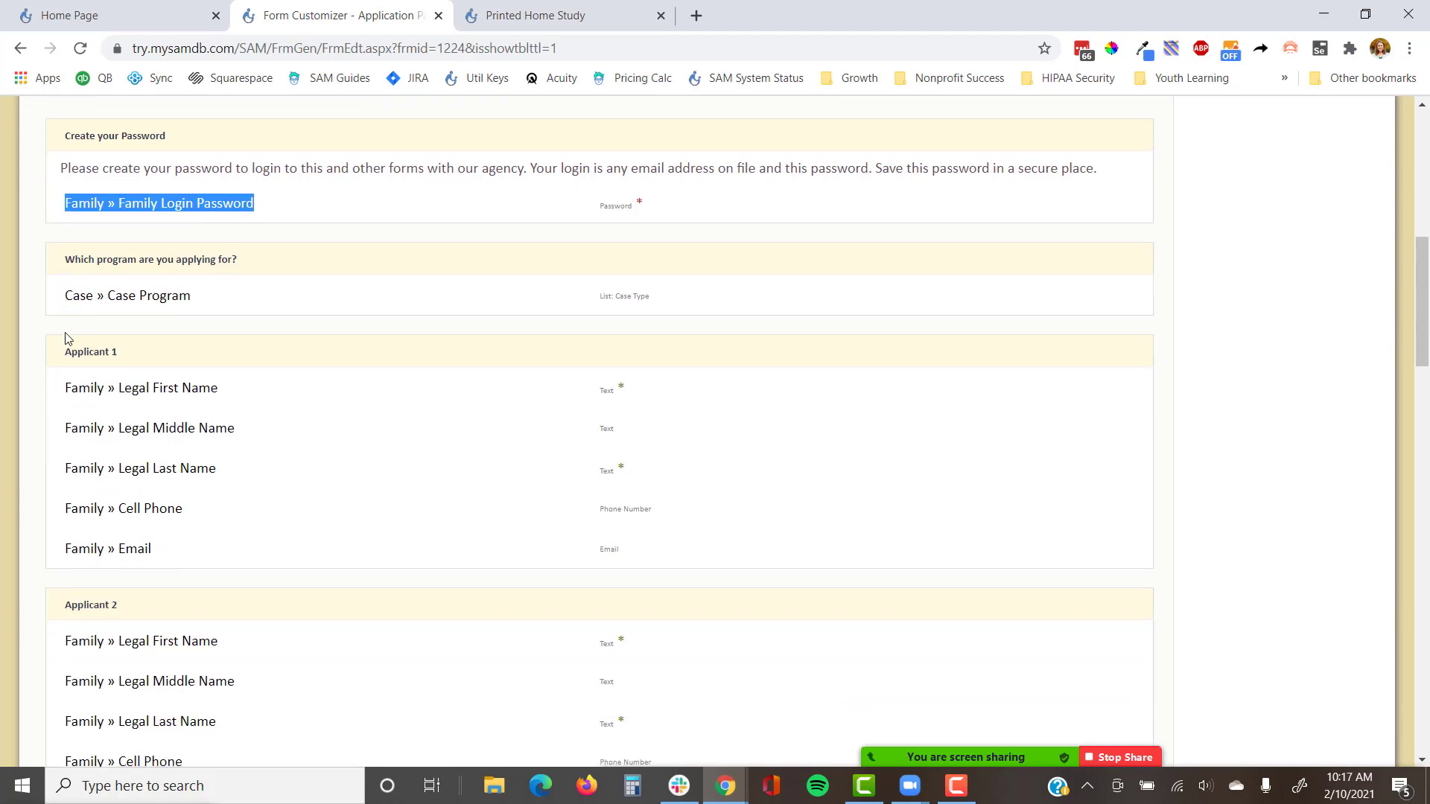
scroll(72, 352, down, 6)
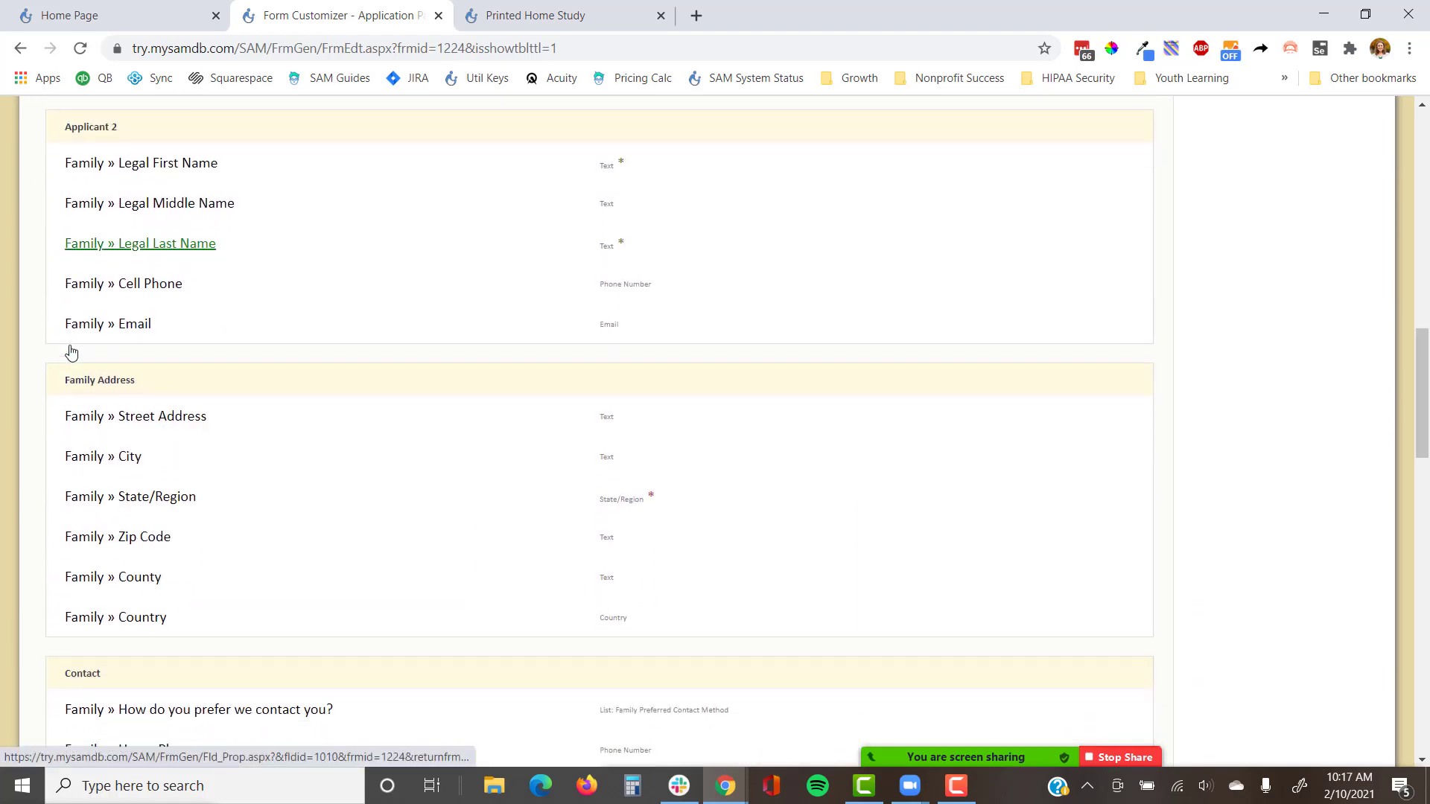
scroll(72, 353, down, 5)
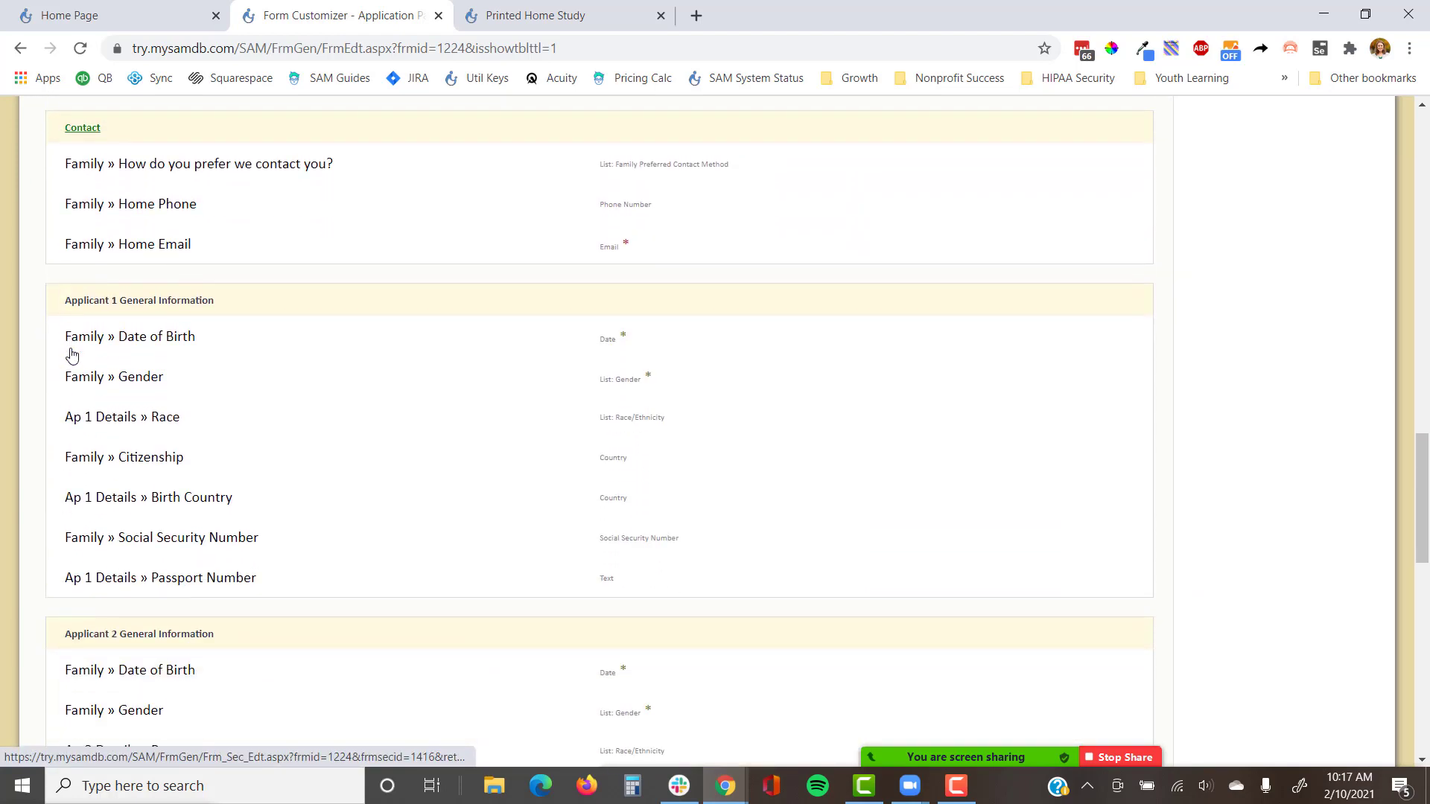
triple_click(184, 419)
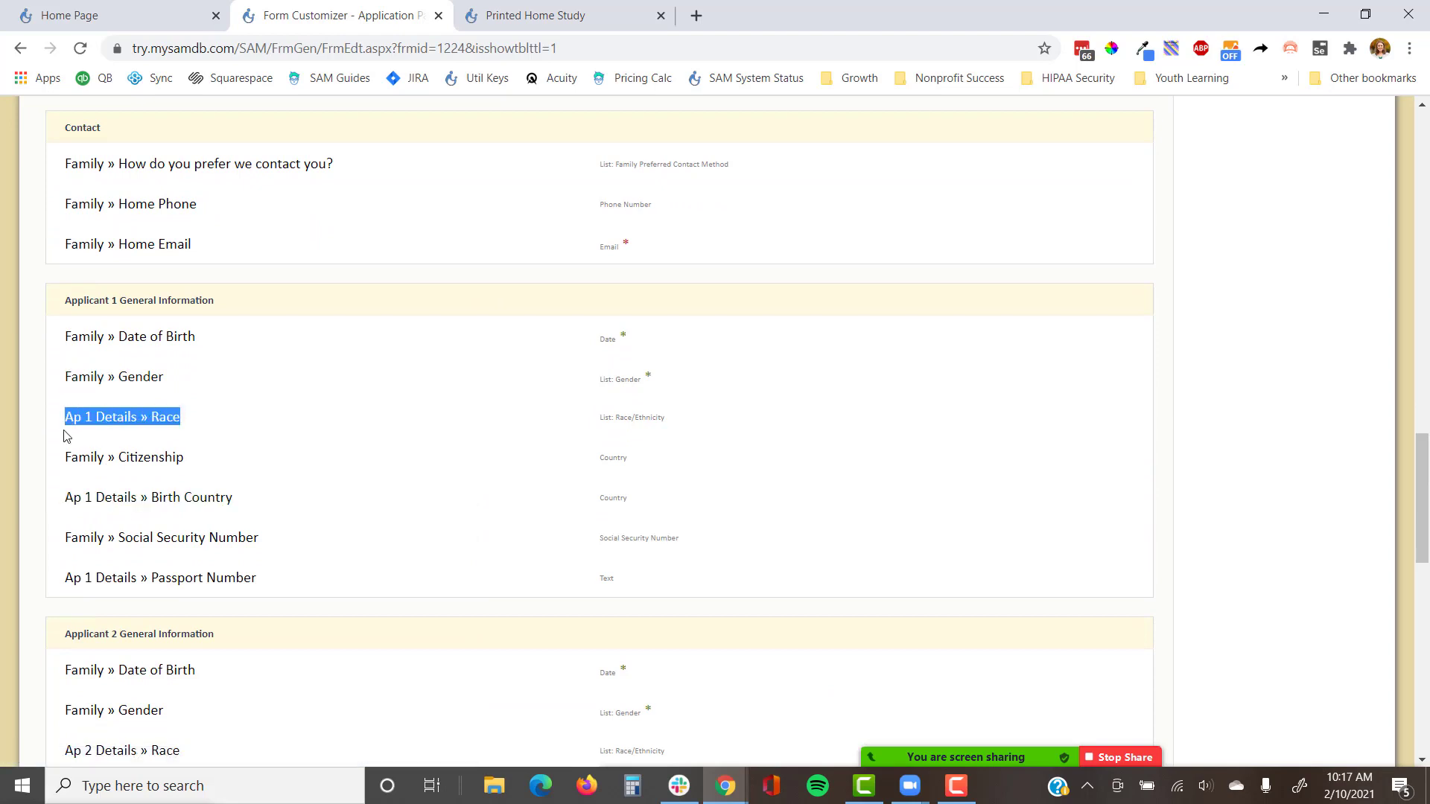
scroll(70, 491, down, 2)
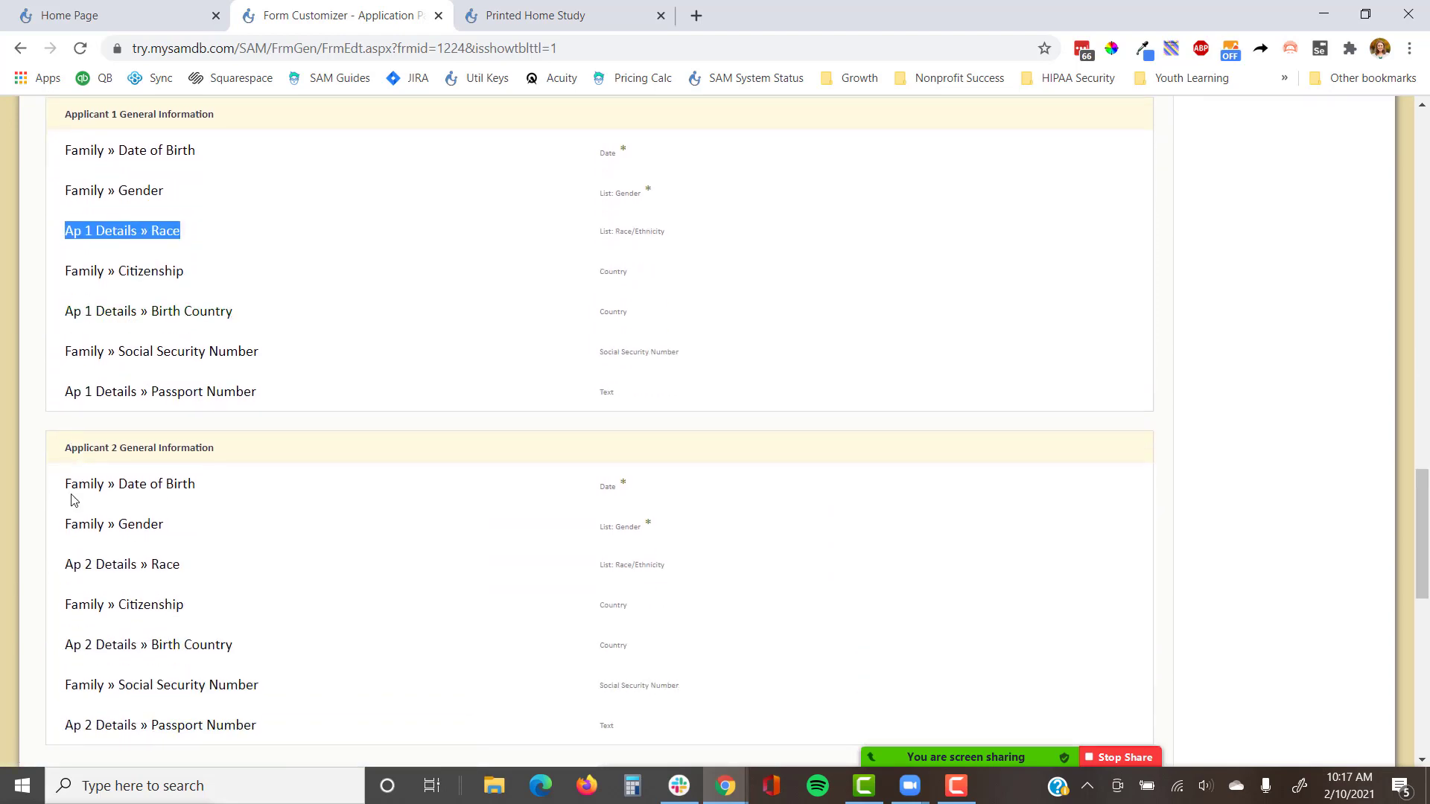
scroll(70, 495, down, 1)
scroll(59, 506, down, 2)
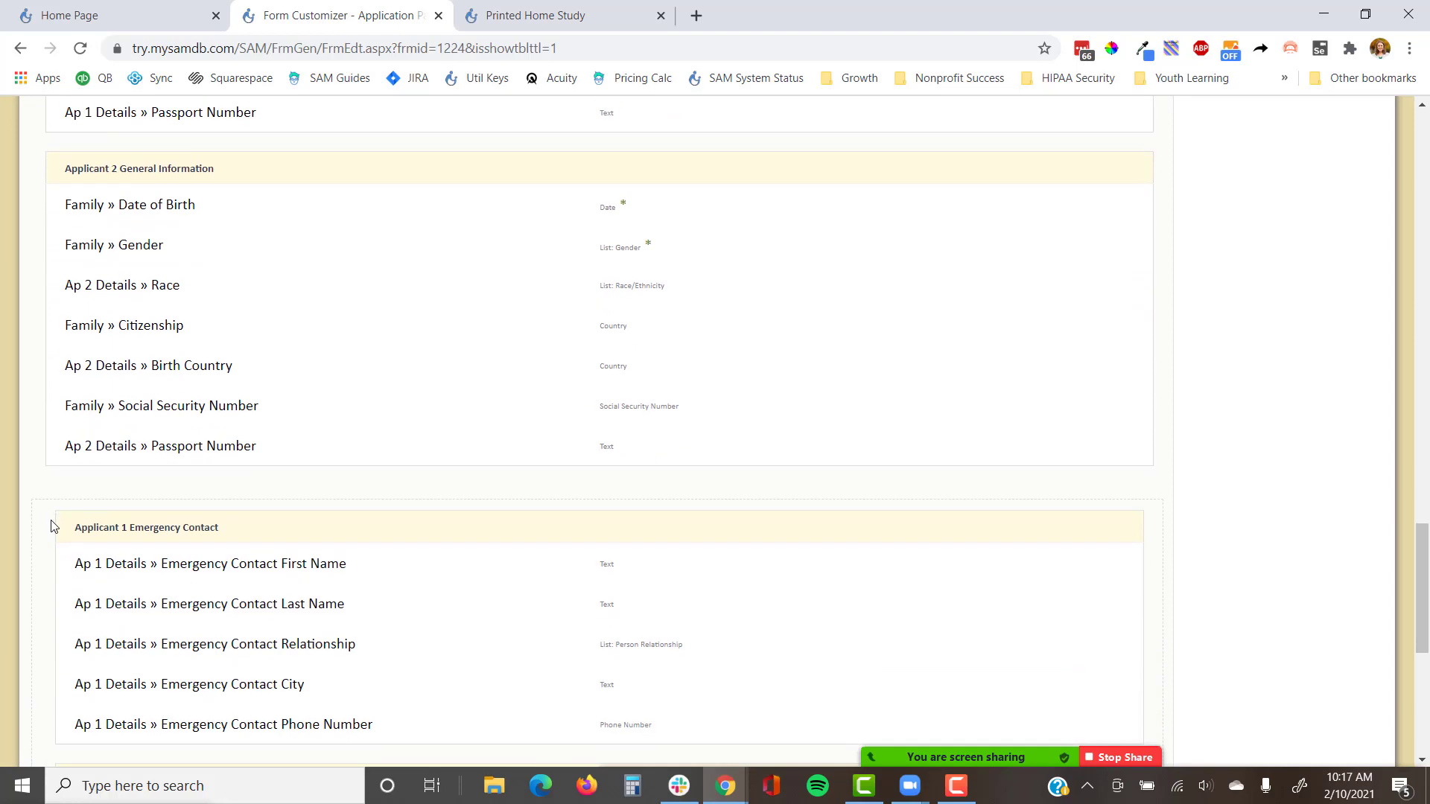
scroll(53, 526, down, 3)
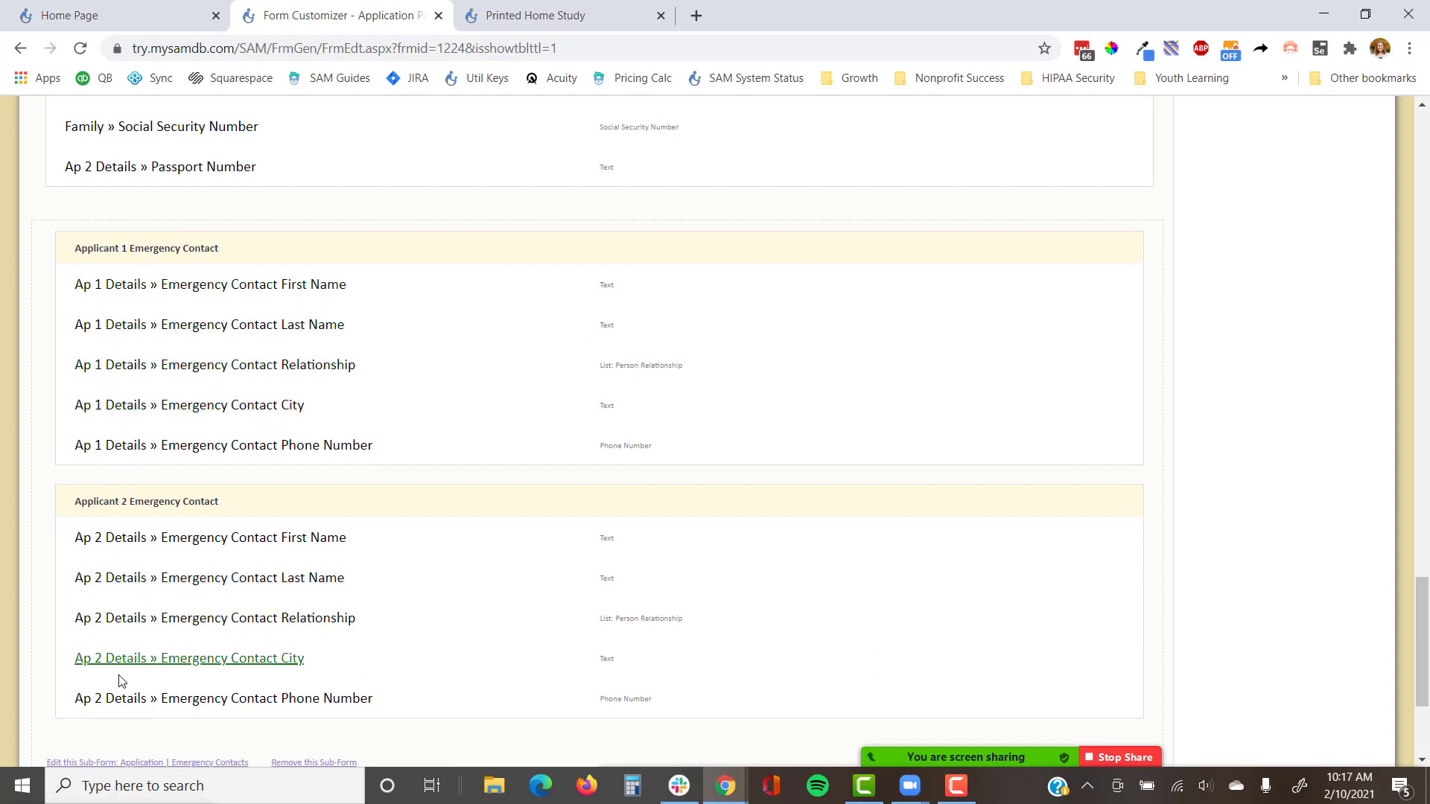
scroll(97, 674, up, 8)
scroll(864, 518, up, 6)
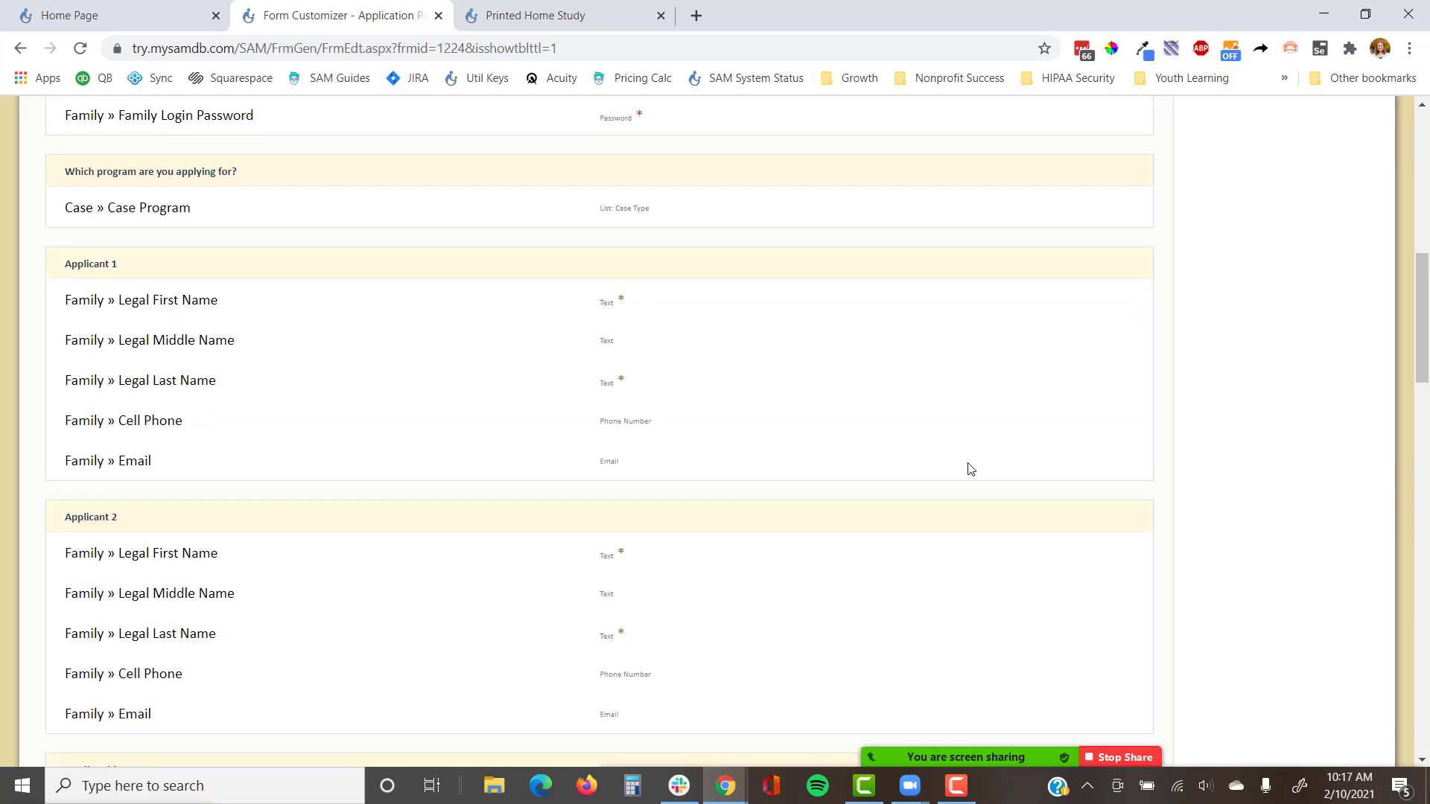
scroll(971, 469, up, 9)
Step: Return to the Printed Home Study template and insert the image New SAM Logo bold smaller (1).png from Downloads
click(536, 6)
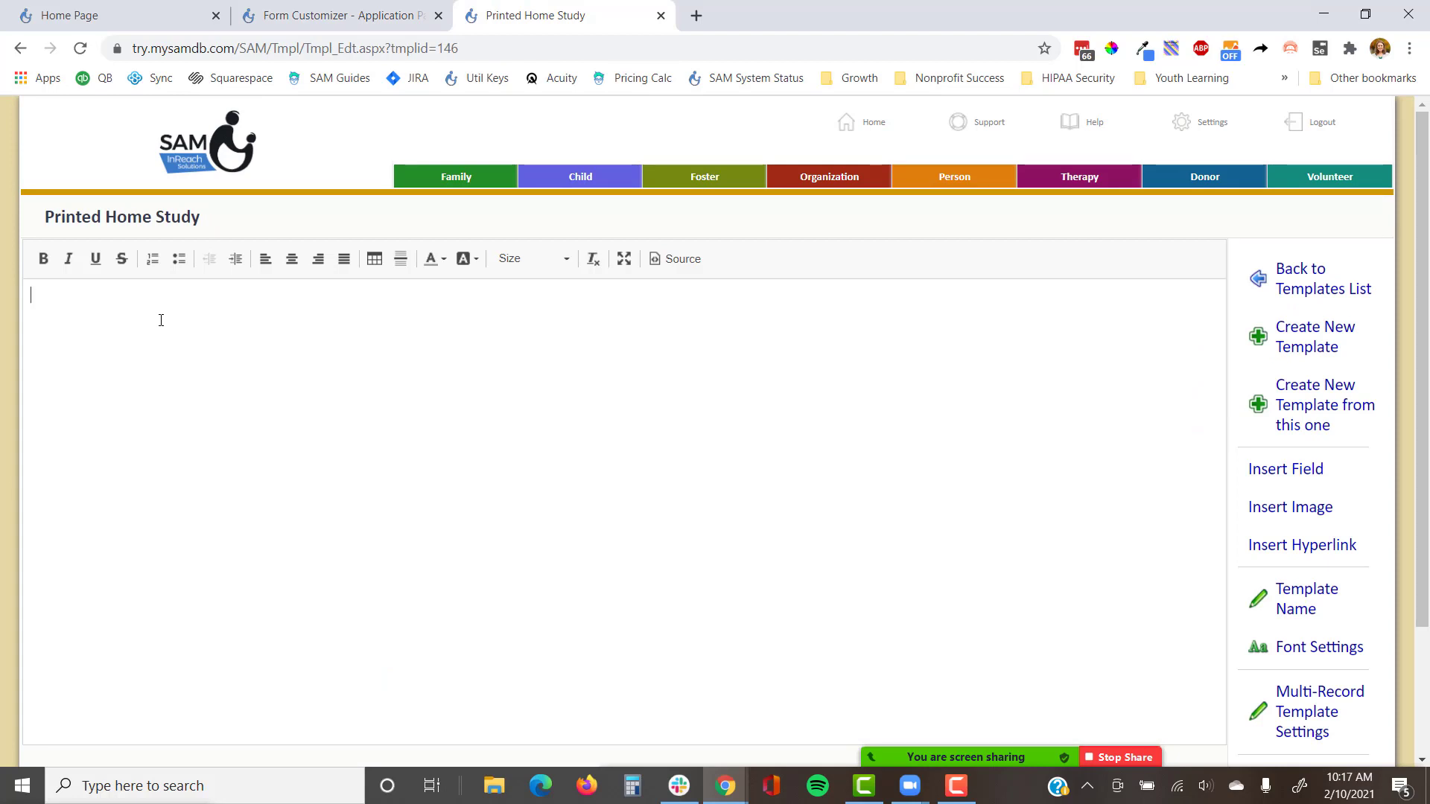
click(1268, 514)
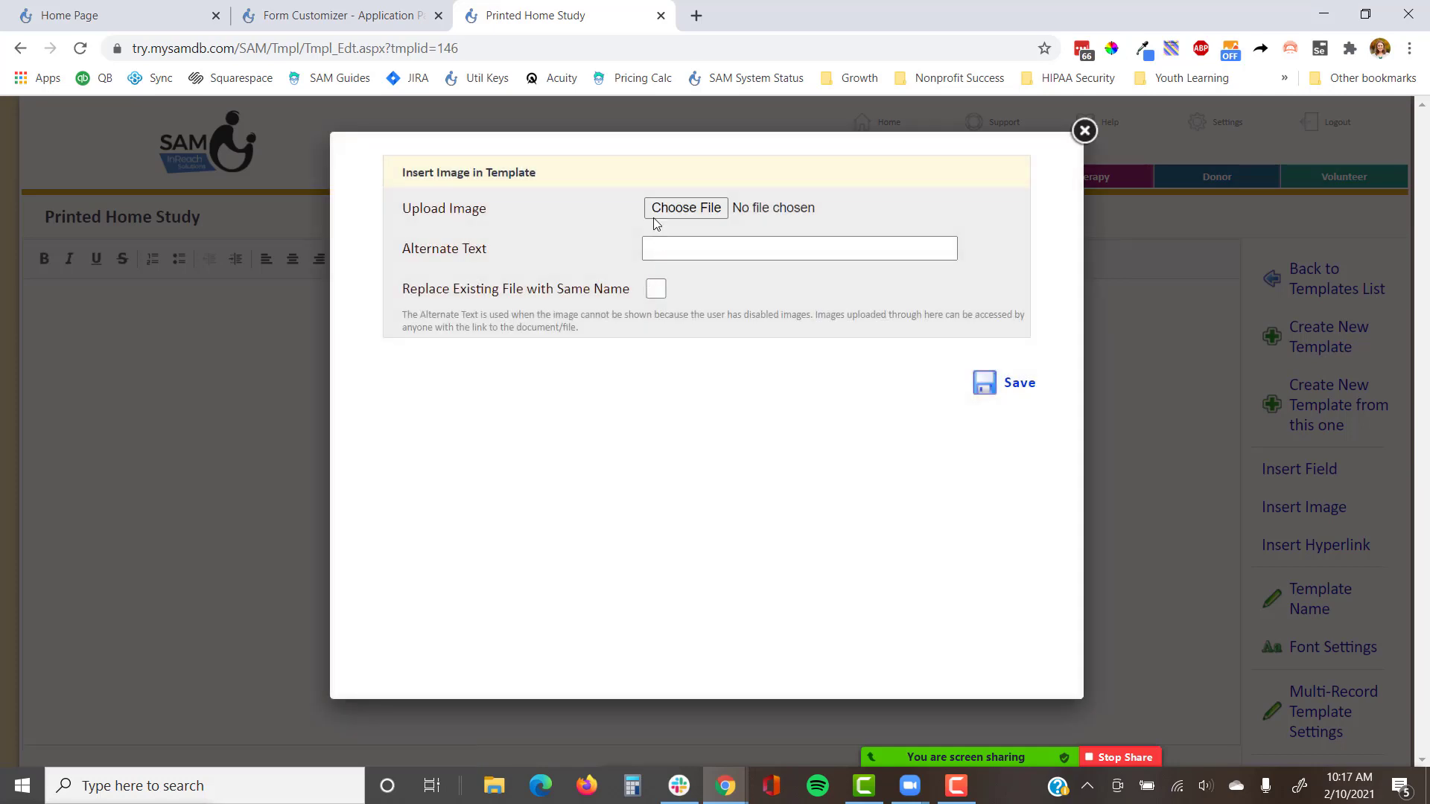
click(665, 211)
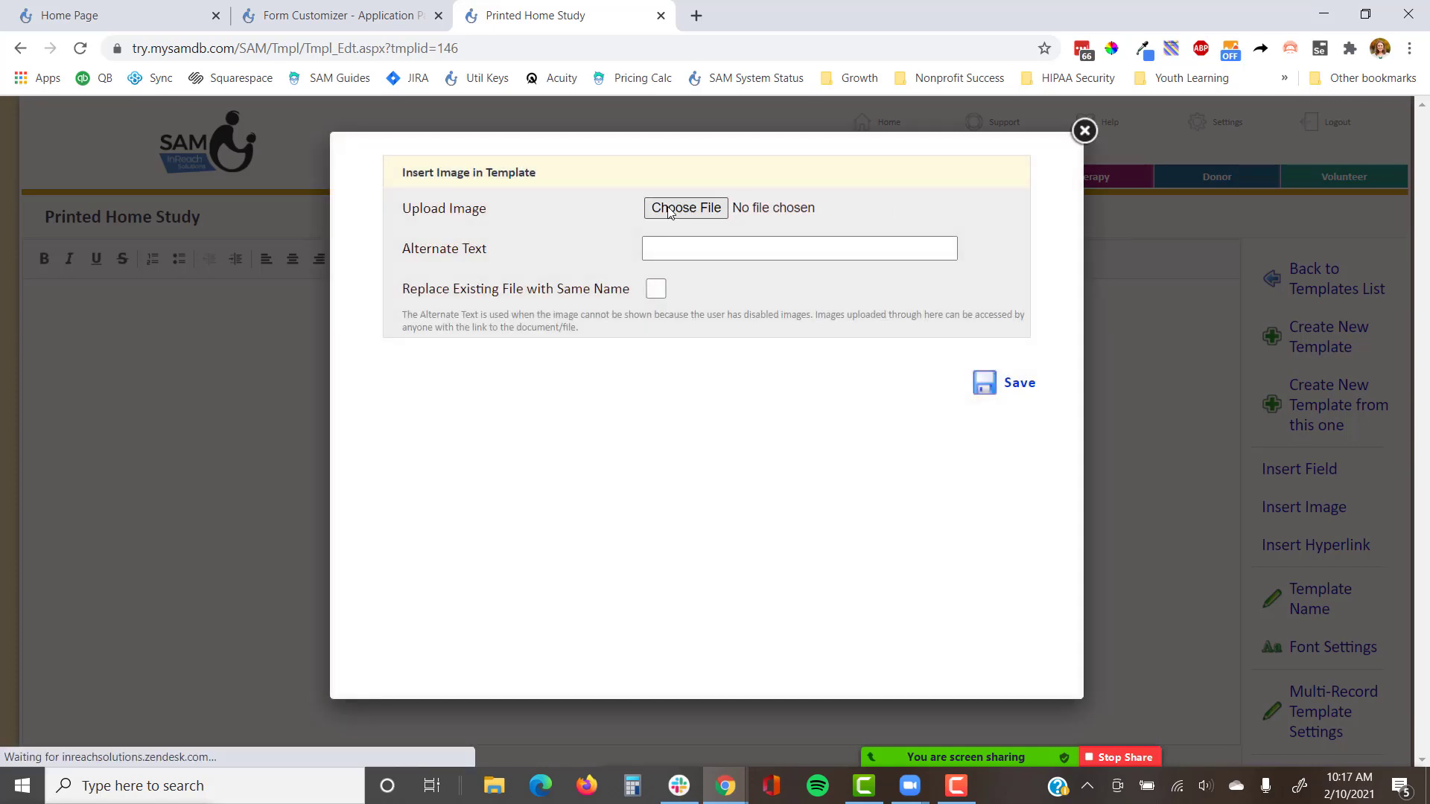
scroll(360, 225, down, 10)
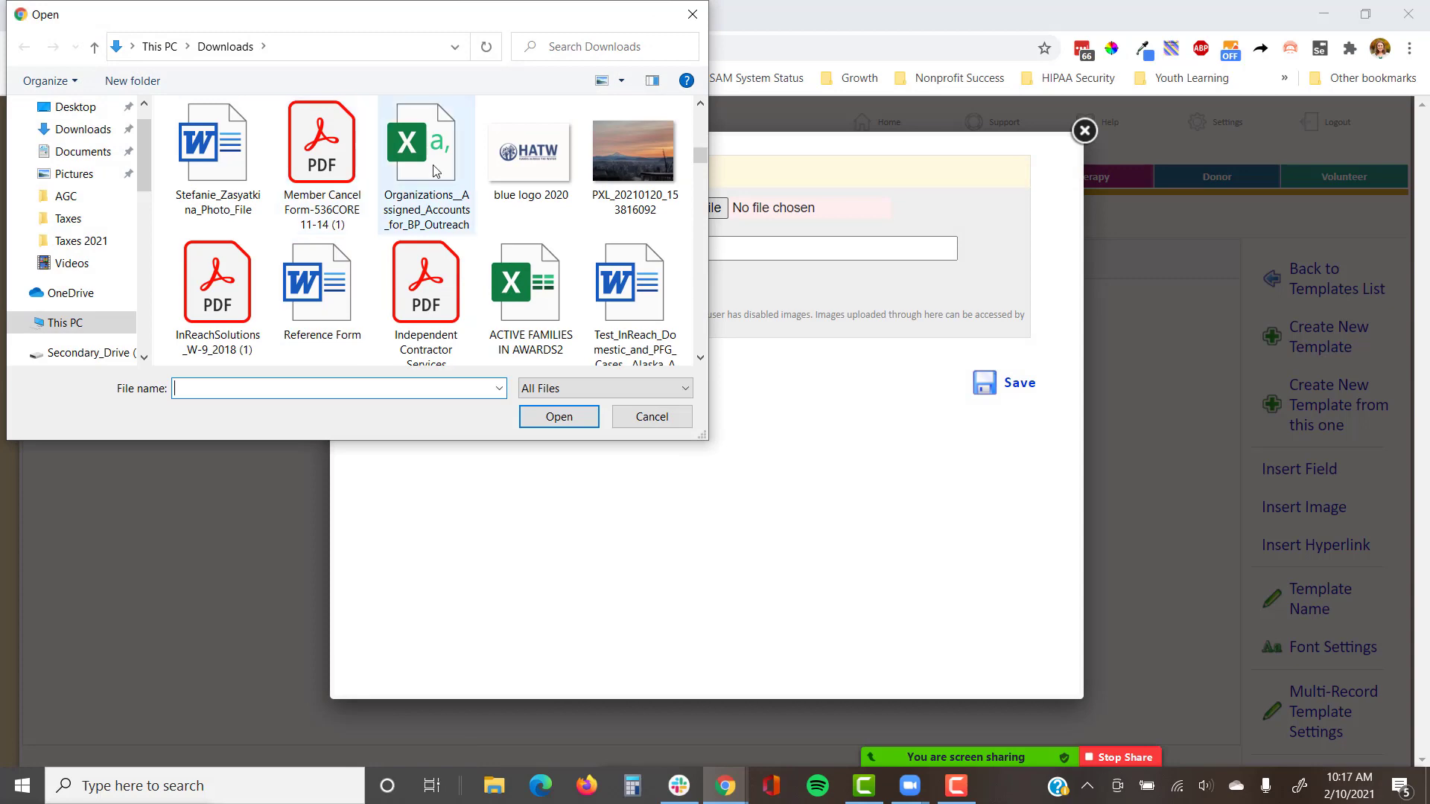
scroll(530, 216, down, 3)
scroll(532, 218, down, 8)
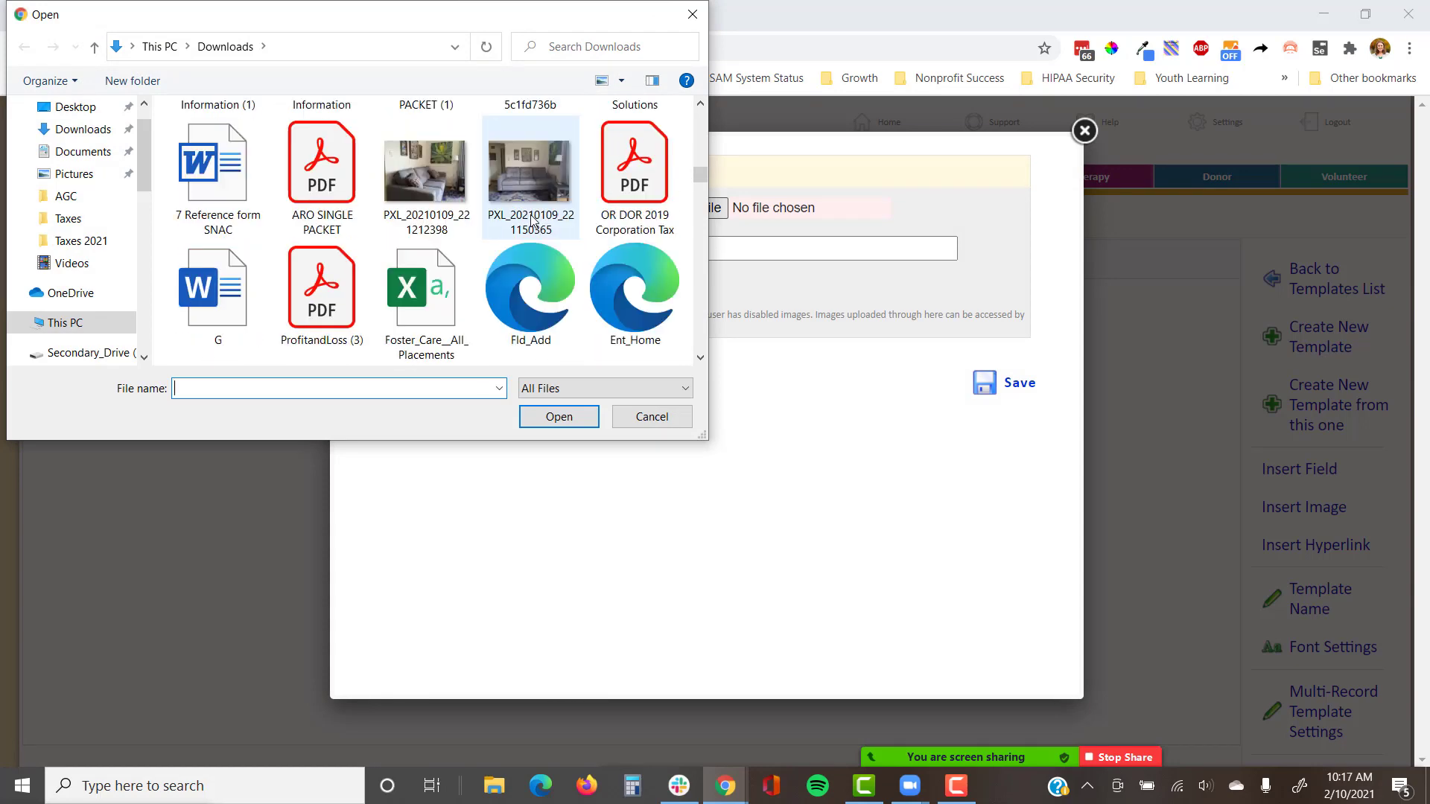
scroll(532, 220, down, 10)
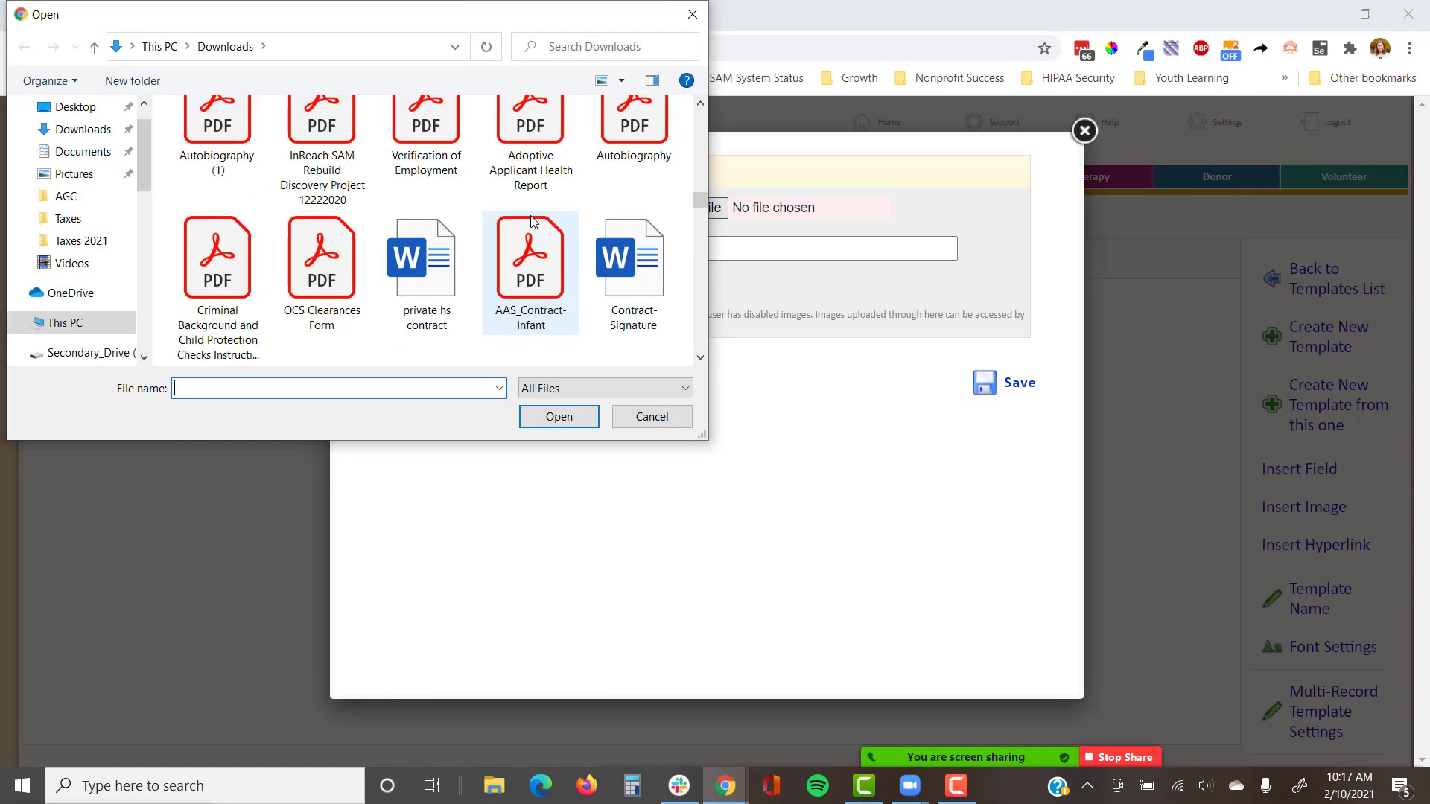
scroll(331, 186, down, 5)
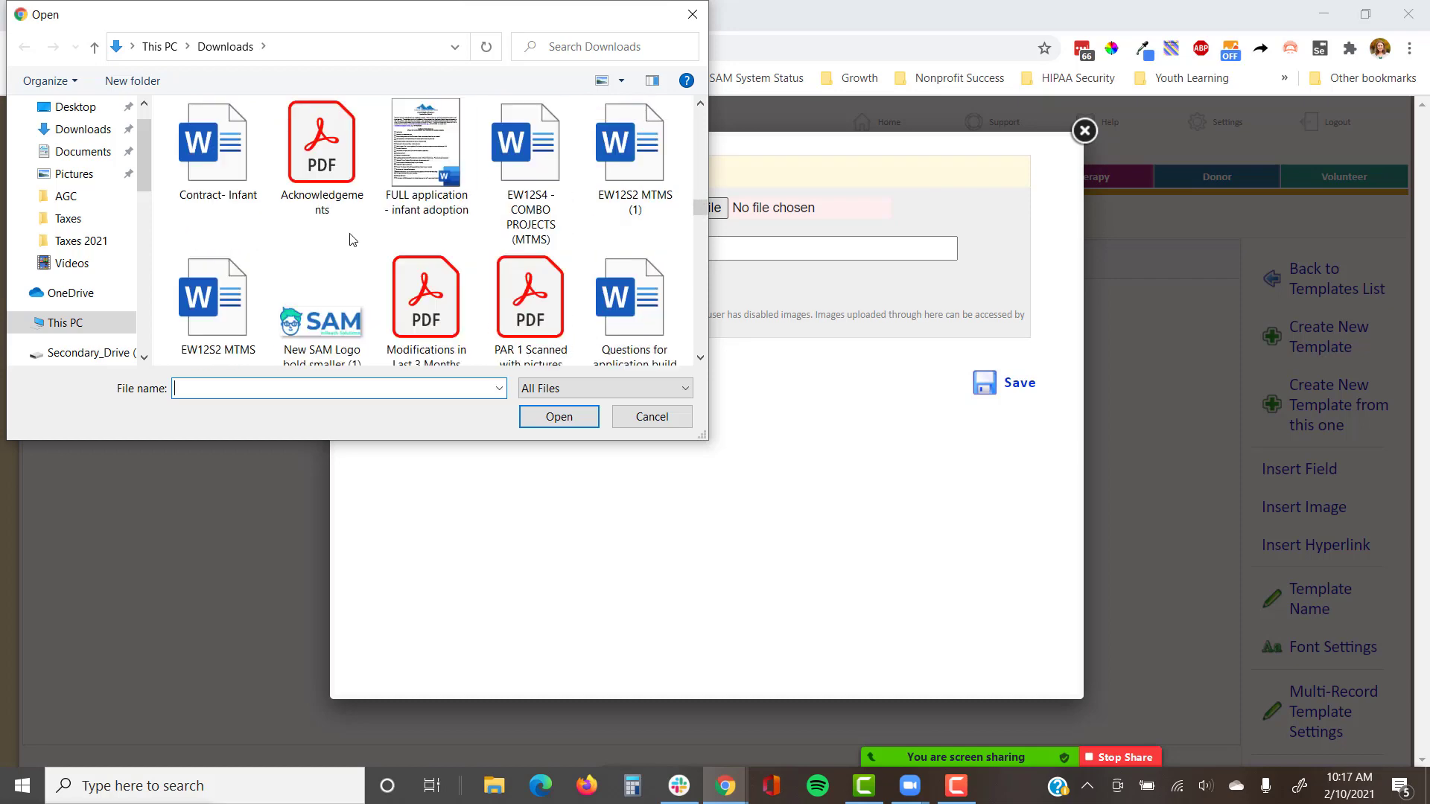
click(313, 312)
click(558, 416)
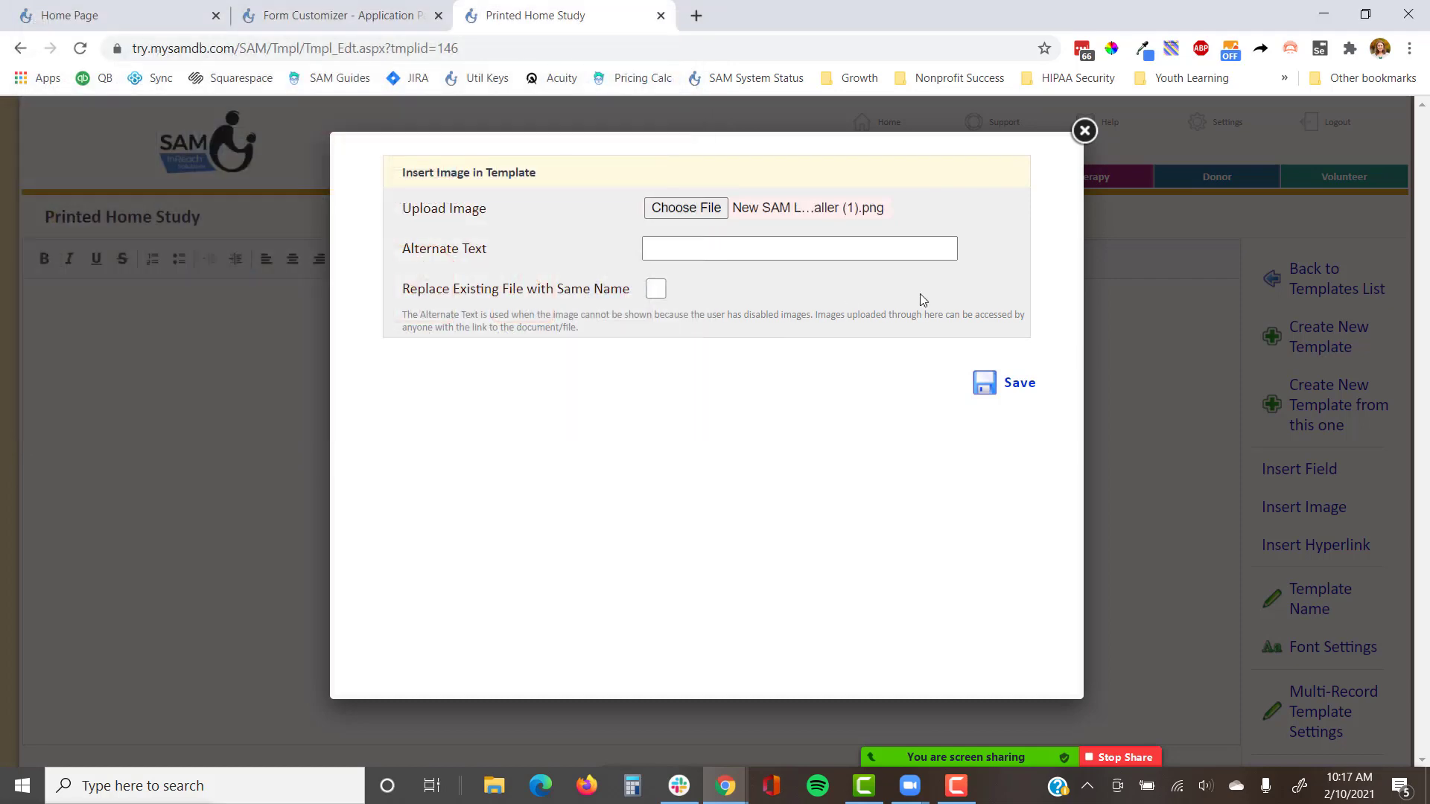
click(1015, 381)
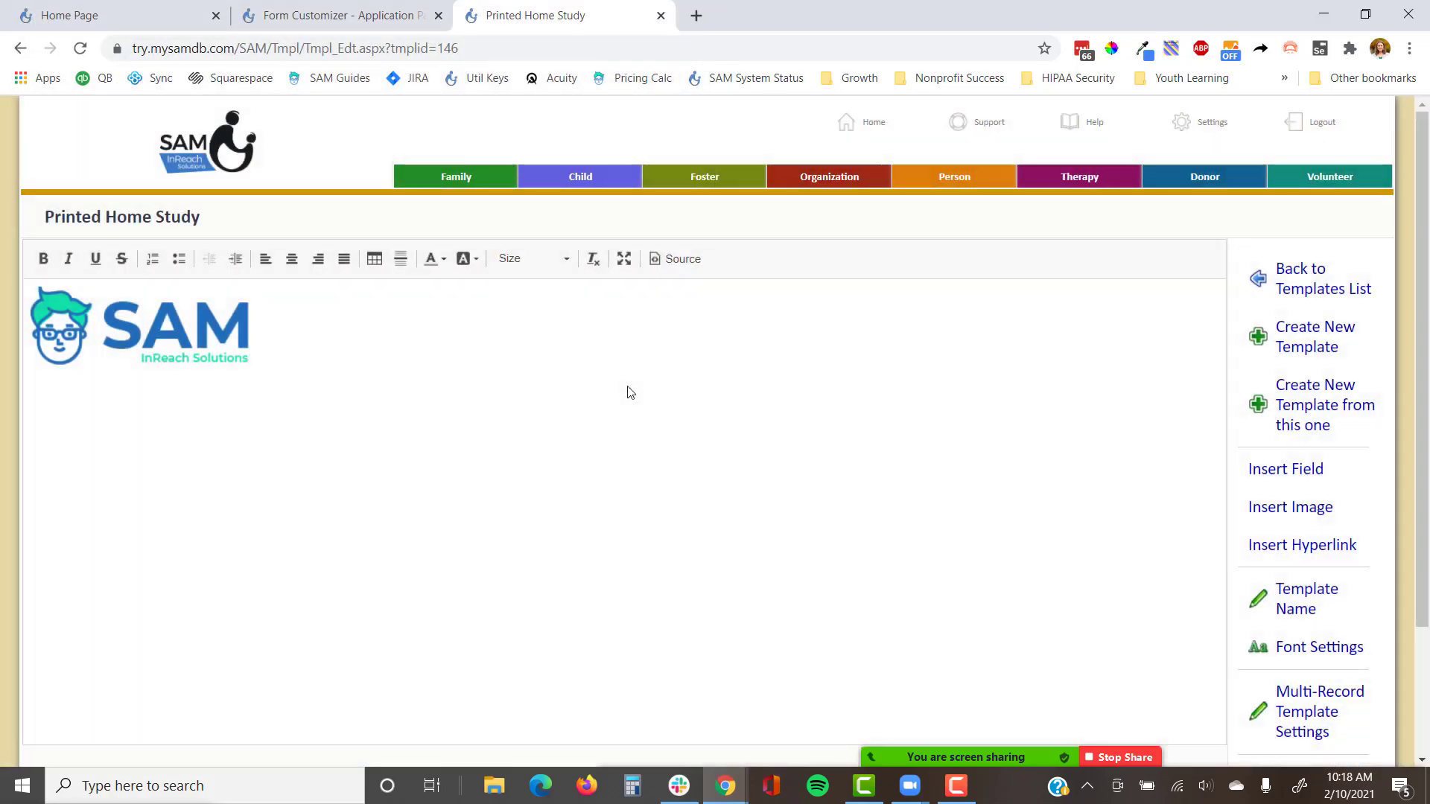
Step: Below the logo, enter the line "Home Study for Agency" followed by a second line "Written By:"
click(628, 387)
key(Return)
text(Home Study for )
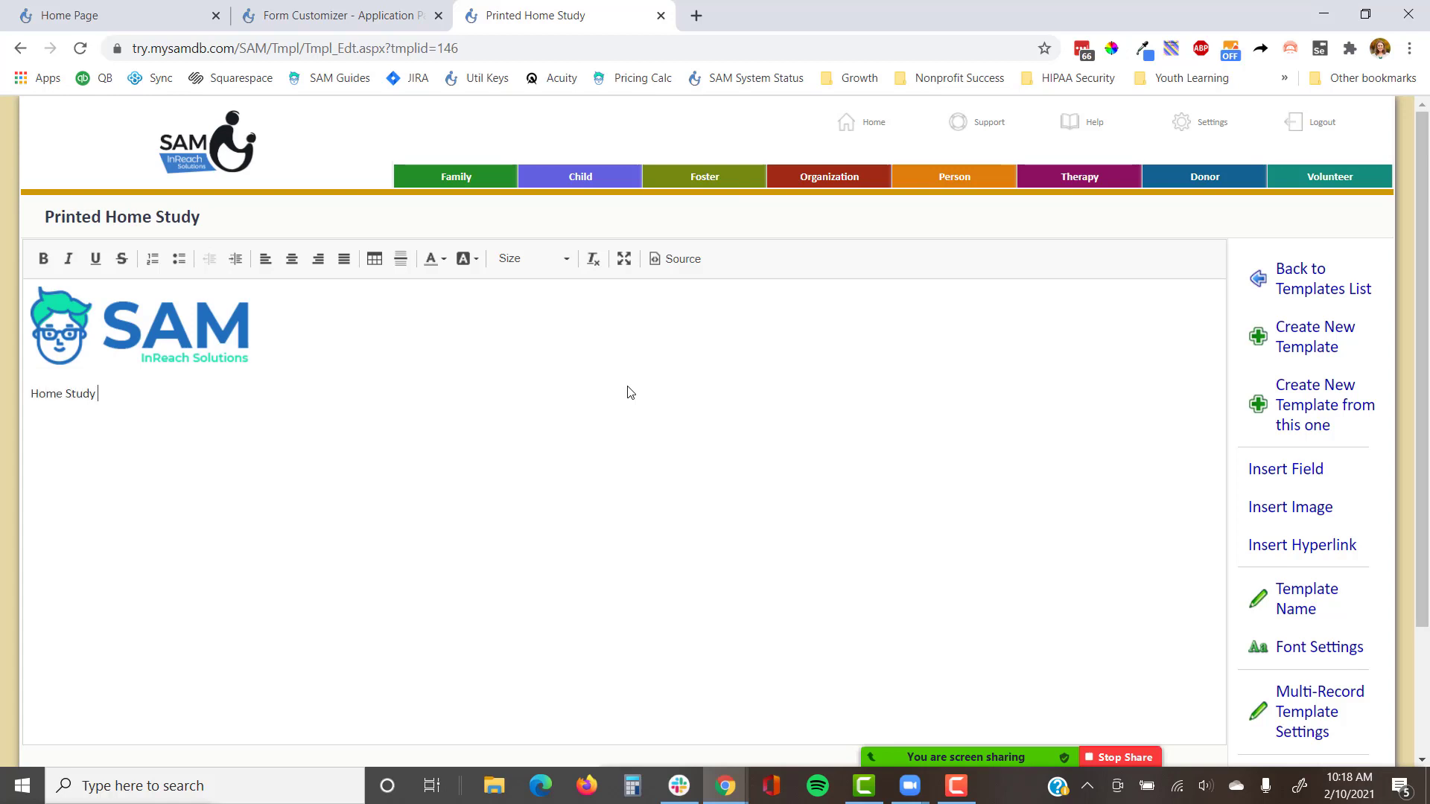
text(H)
key(BackSpace)
text(Or)
key(BackSpace)
key(BackSpace)
text(Agency)
key(Return)
text(Written By:)
Step: Insert the HS Worker field from the Home Study table after "Written By:", without its field title label
click(1341, 468)
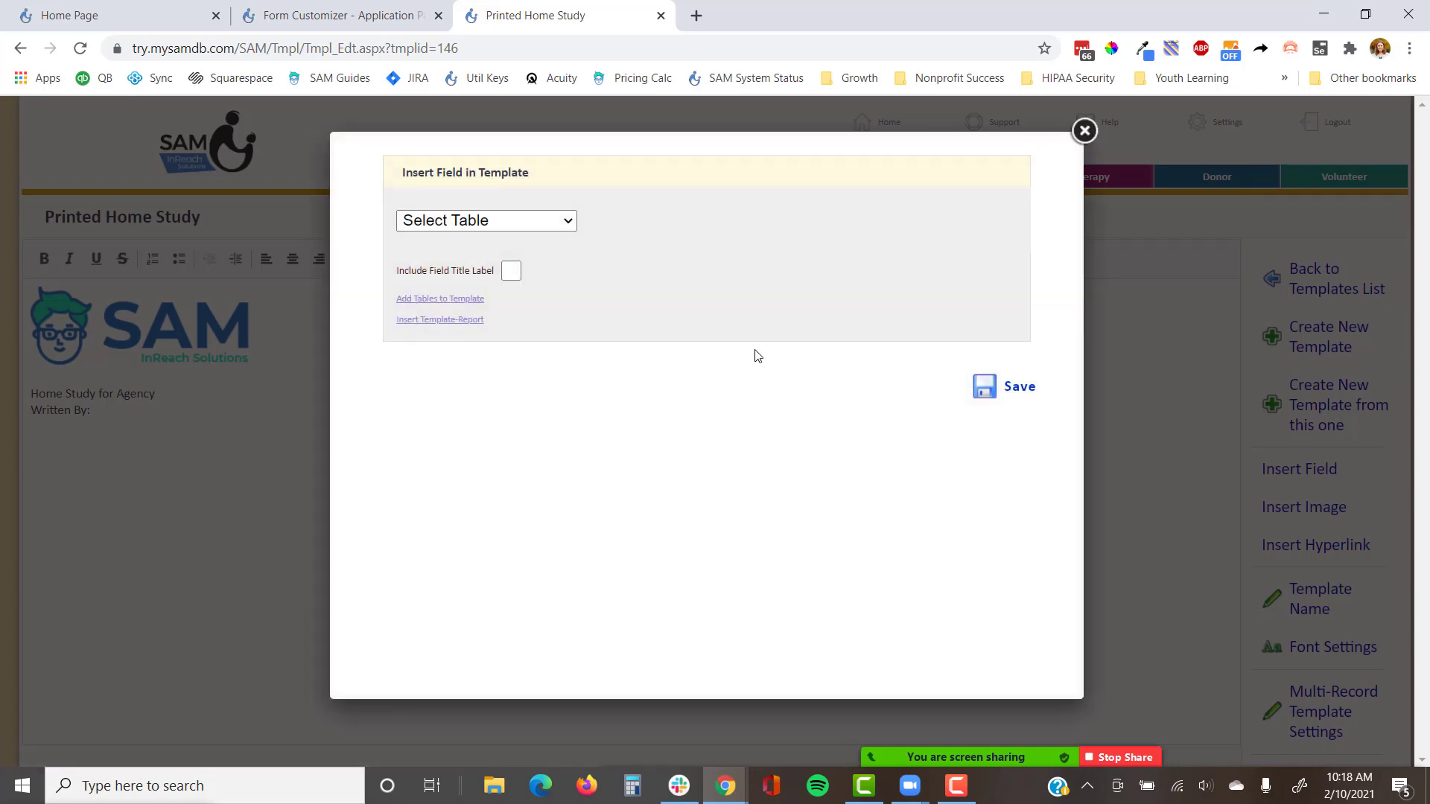
click(519, 219)
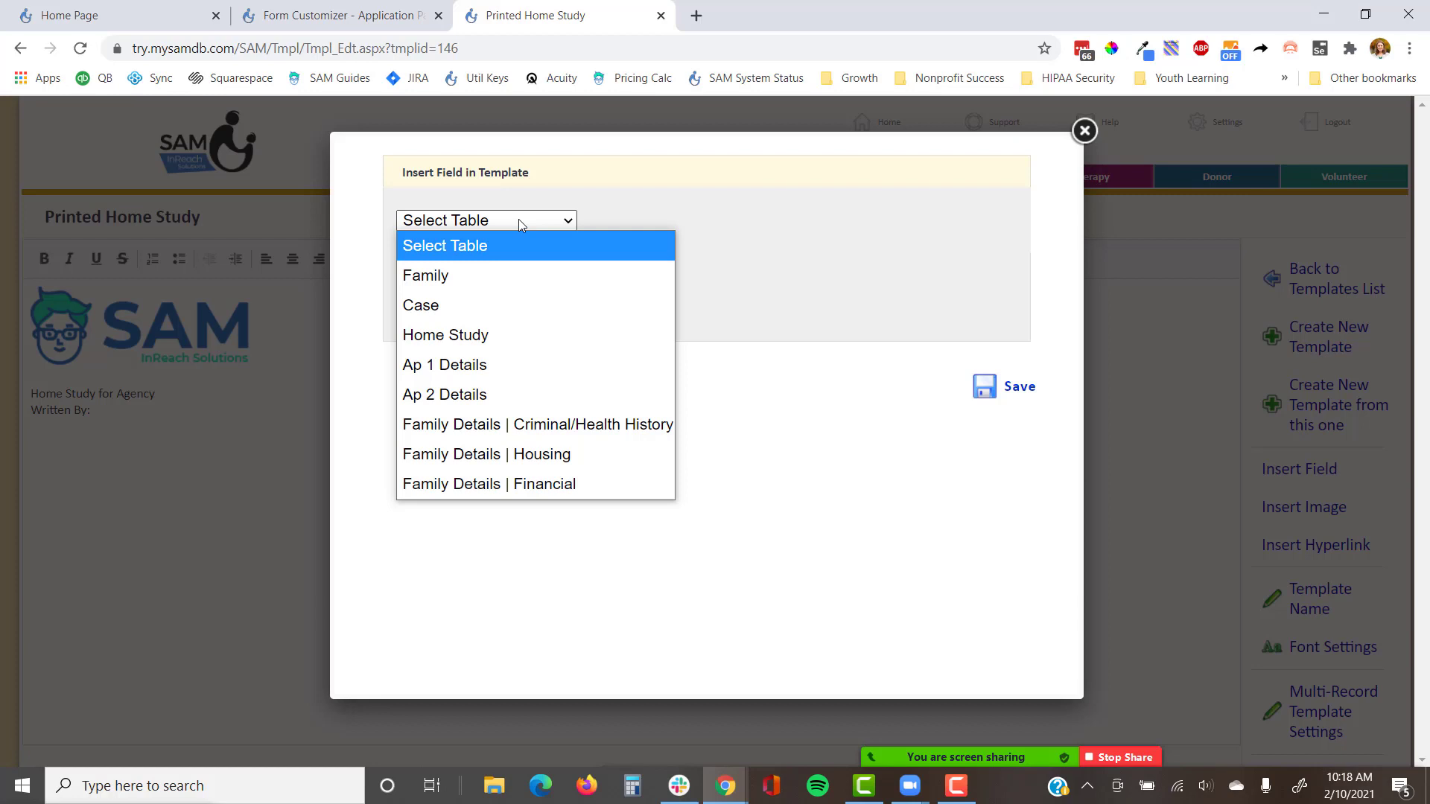
click(499, 335)
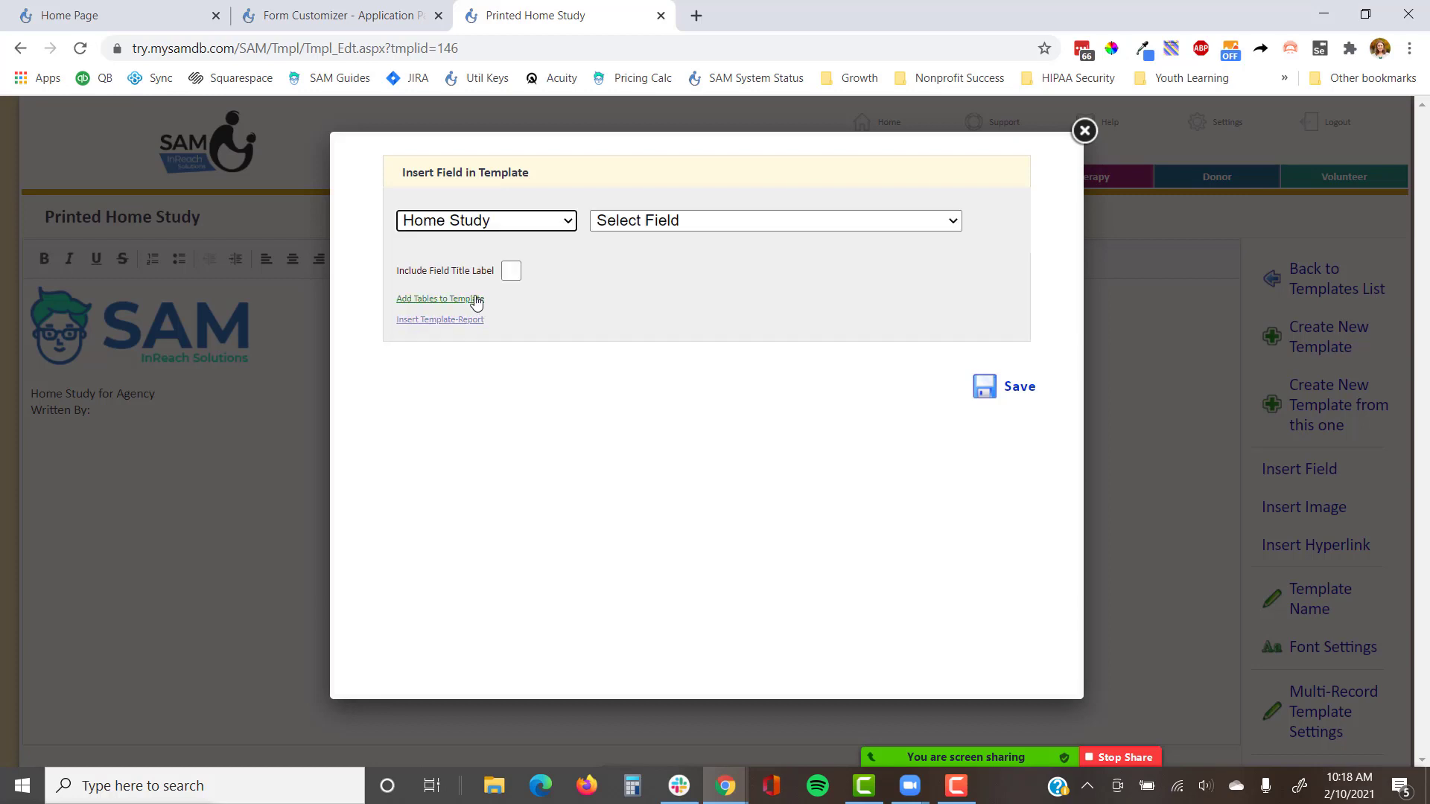
scroll(459, 311, up, 5)
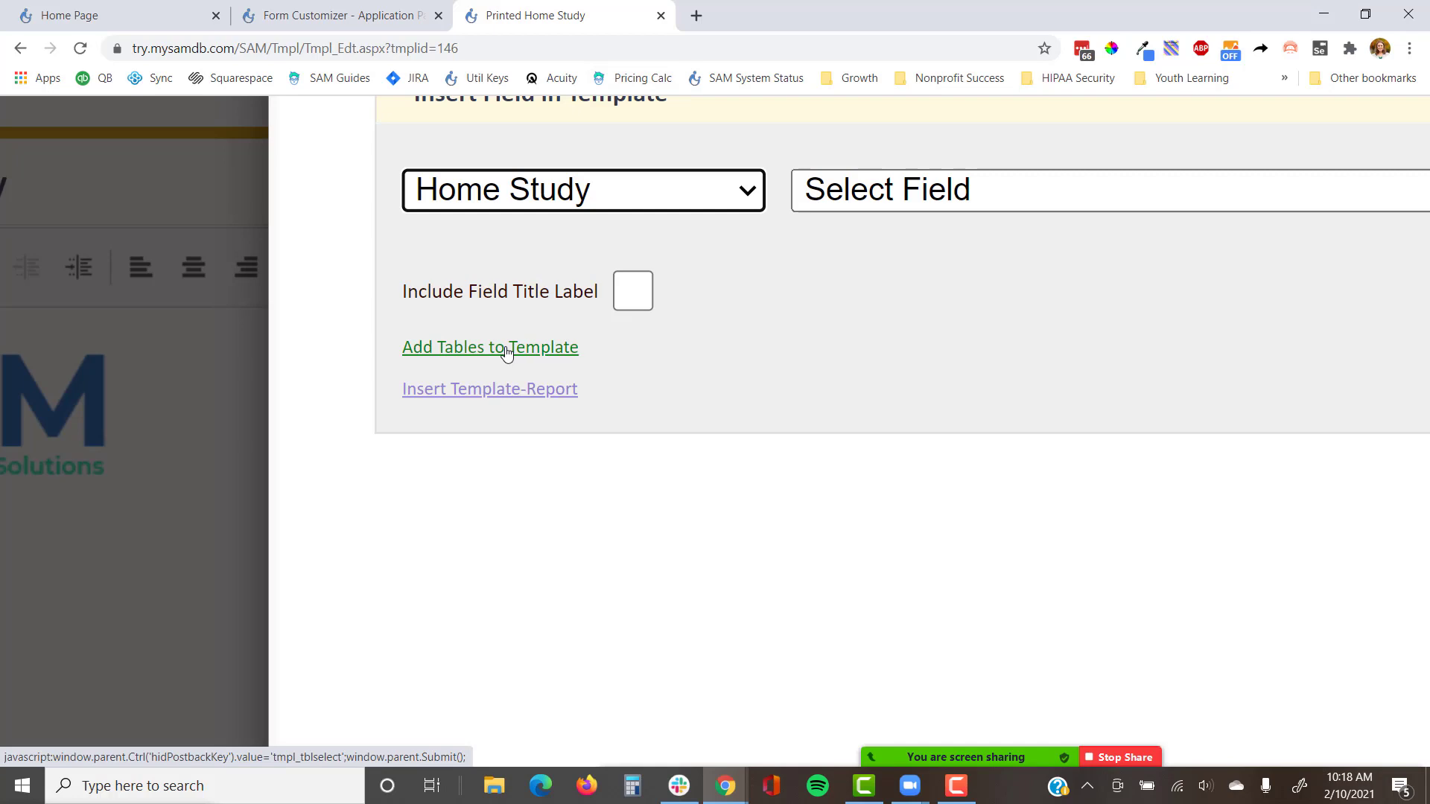
scroll(506, 351, down, 5)
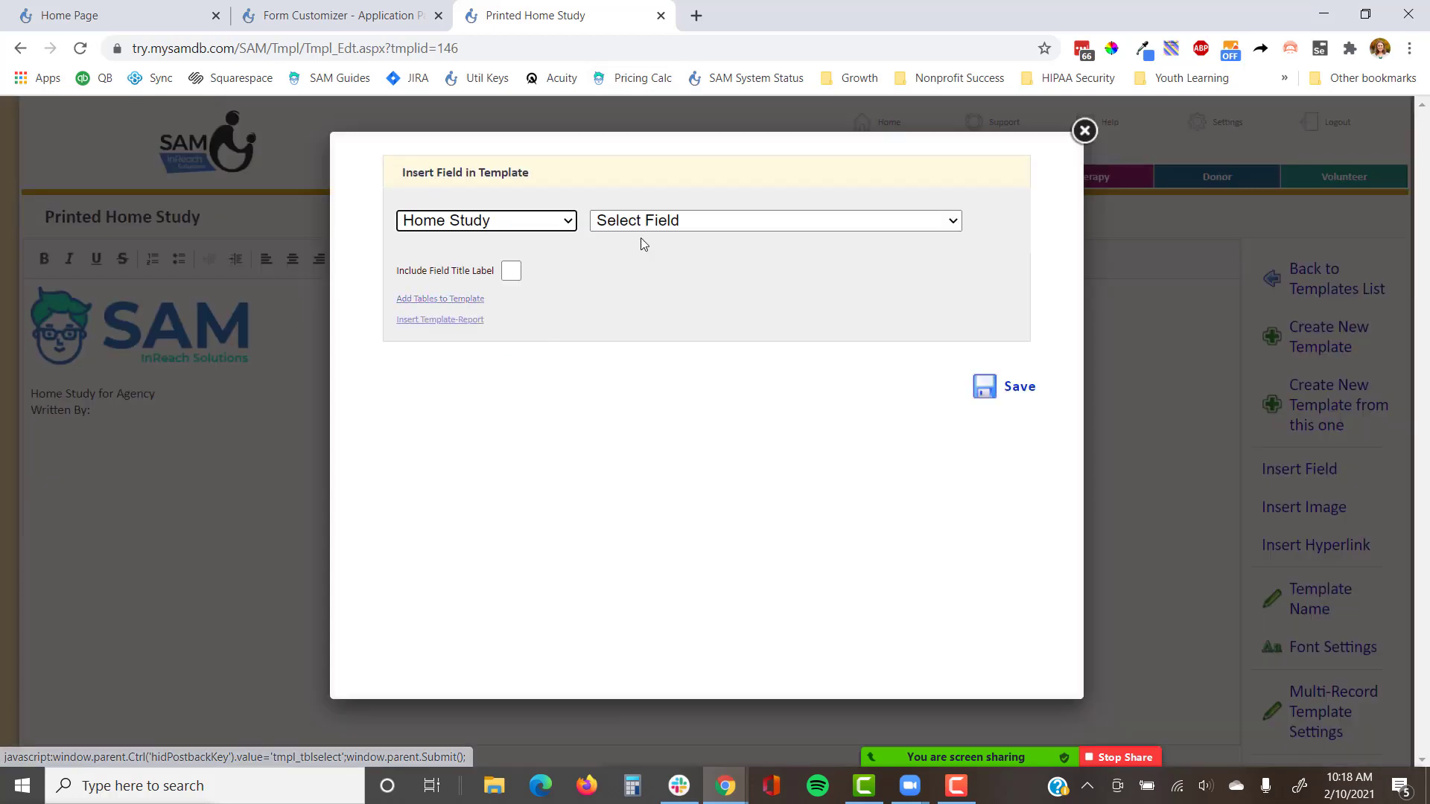
click(660, 222)
scroll(676, 395, down, 5)
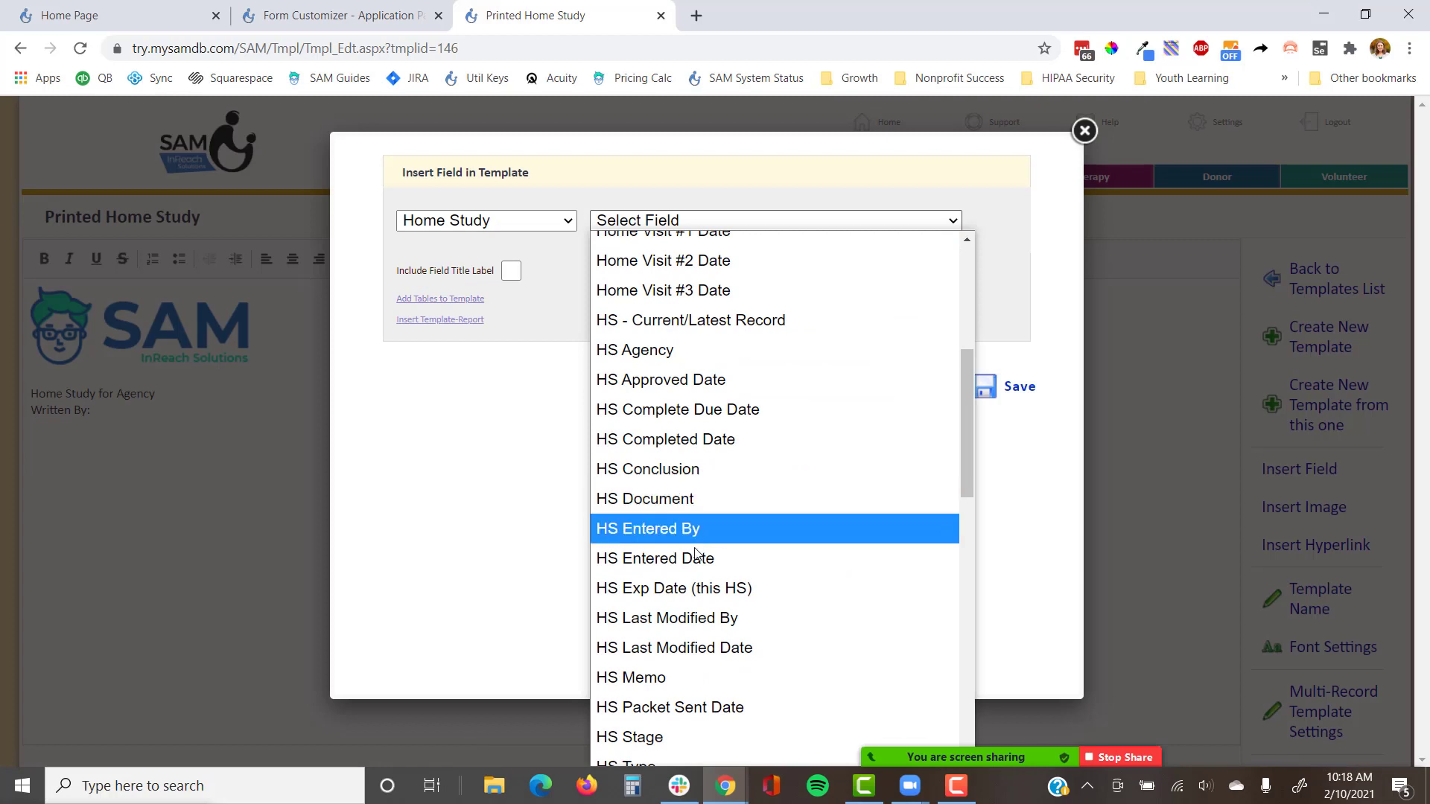
scroll(700, 447, down, 5)
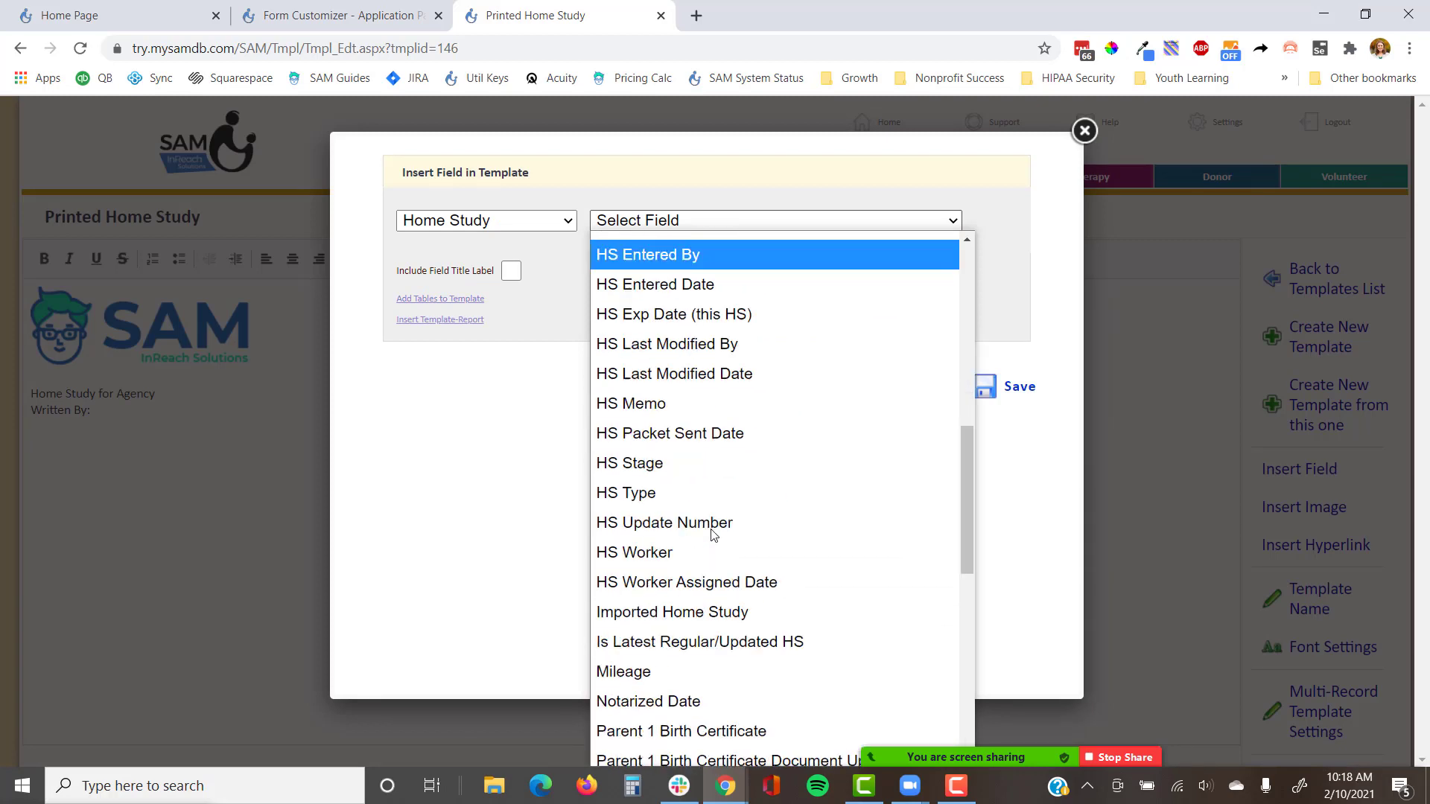
click(694, 454)
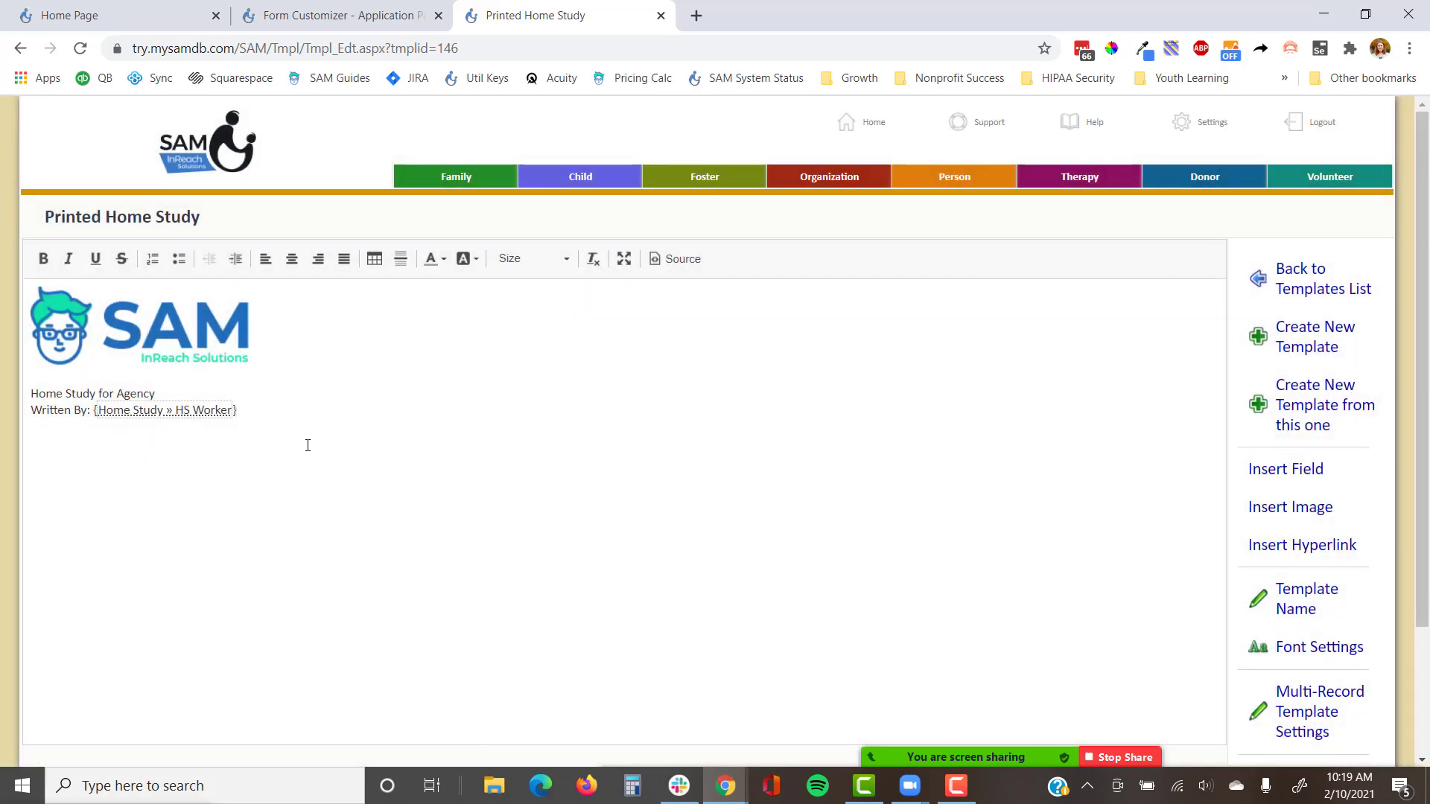
Step: Center the two text lines and the SAM logo on the page
key(shift+Home)
key(shift+Up)
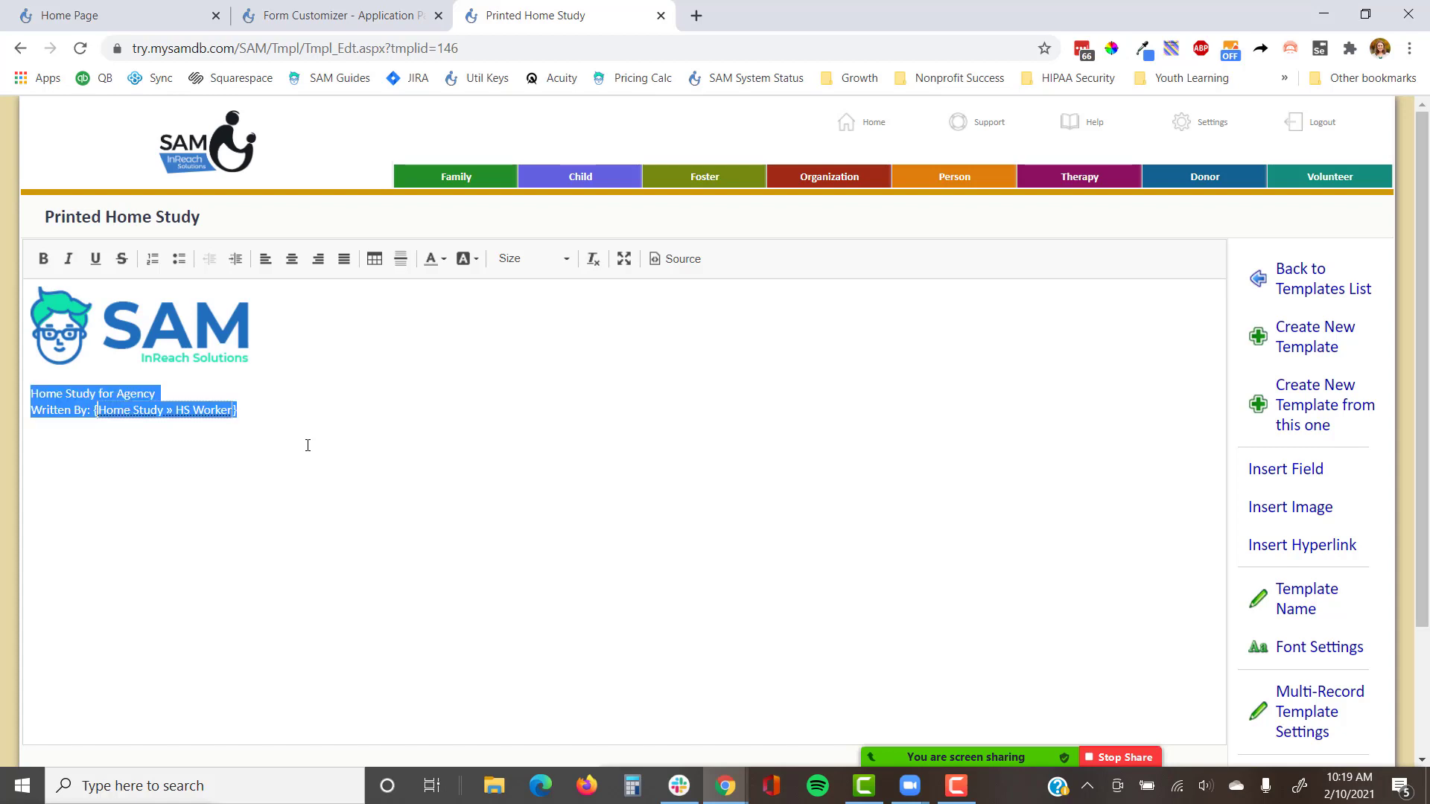
click(290, 261)
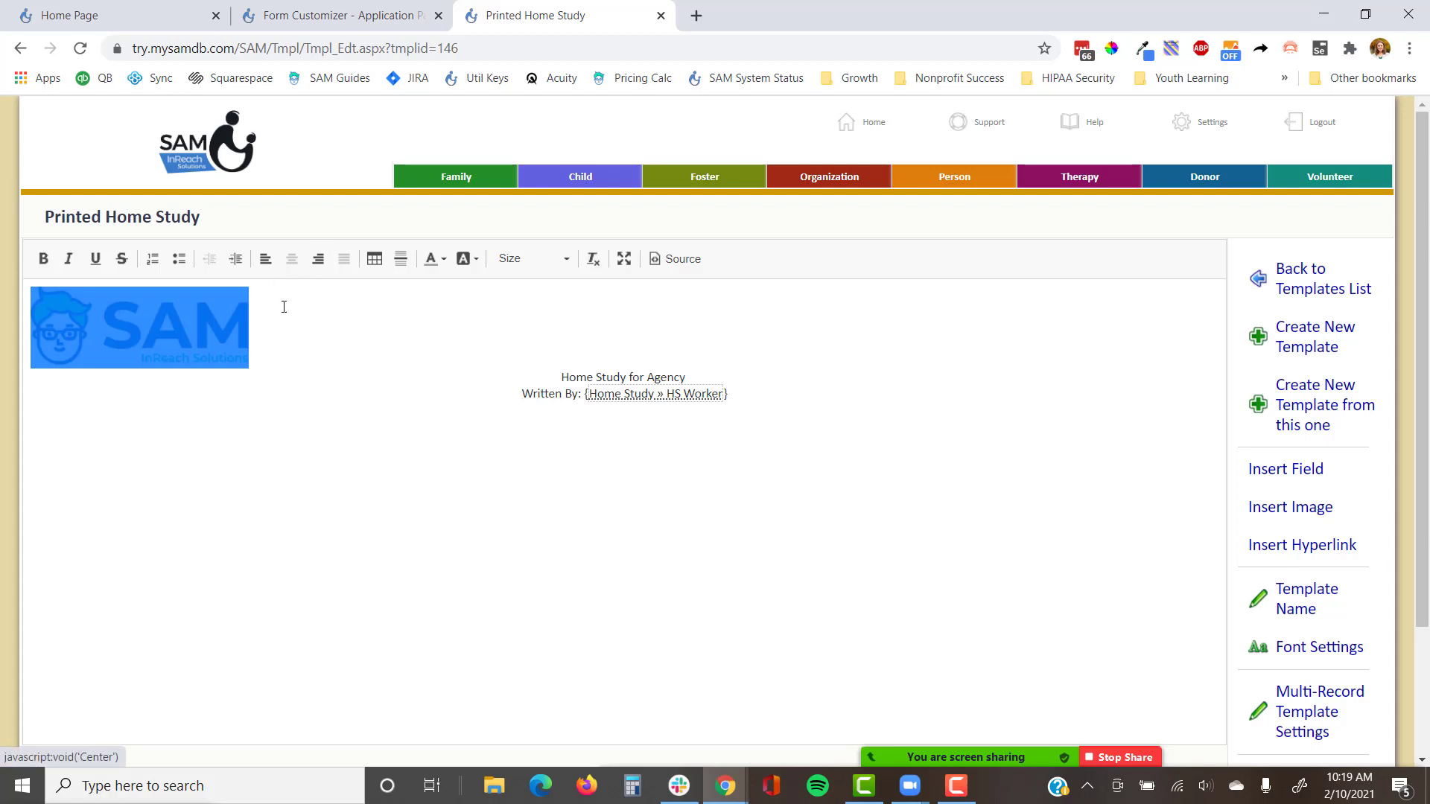
click(297, 345)
click(292, 260)
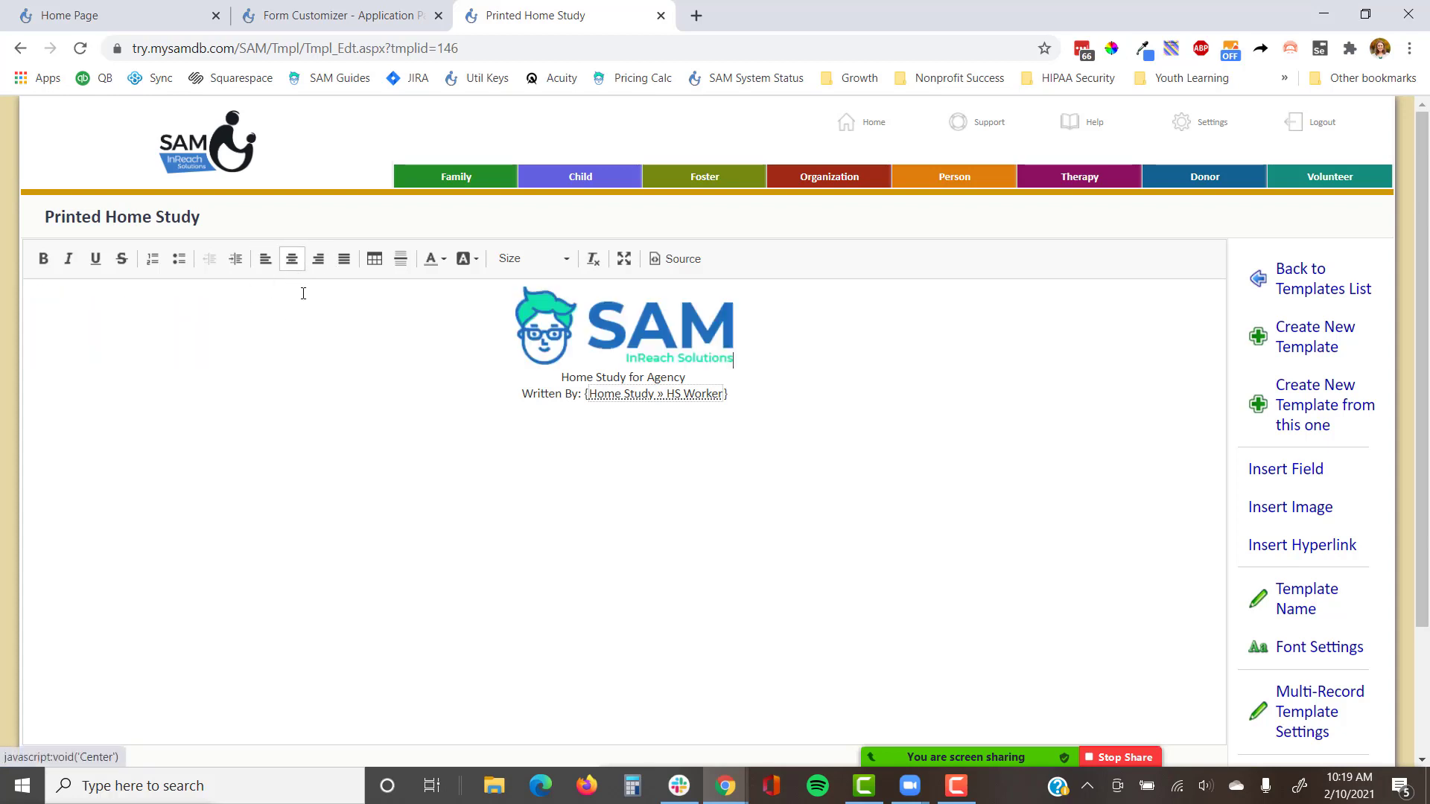
Step: Set the "Home Study for Agency" line to font size 26 and add a blank line between it and the logo
triple_click(711, 376)
click(538, 257)
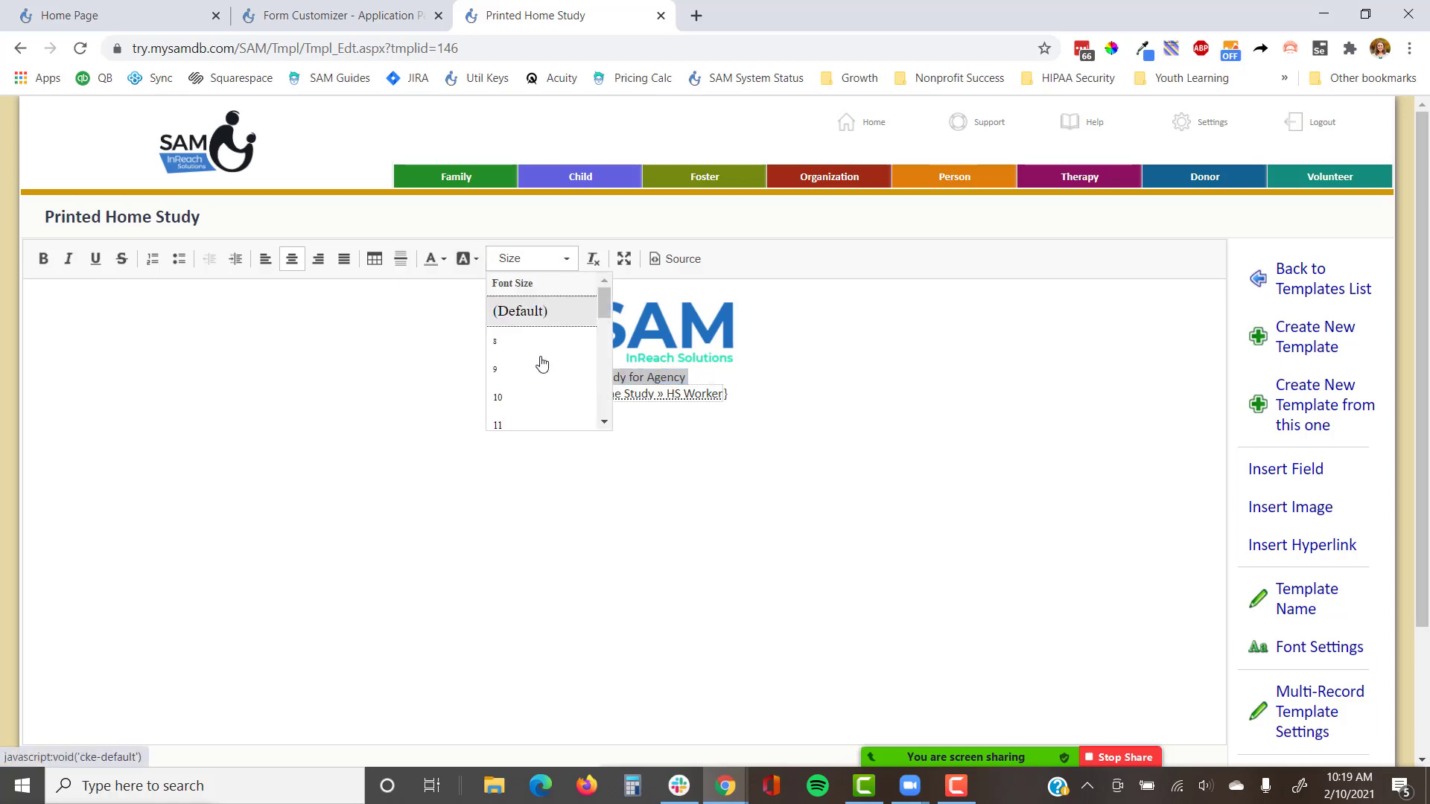
scroll(546, 387, down, 3)
click(543, 415)
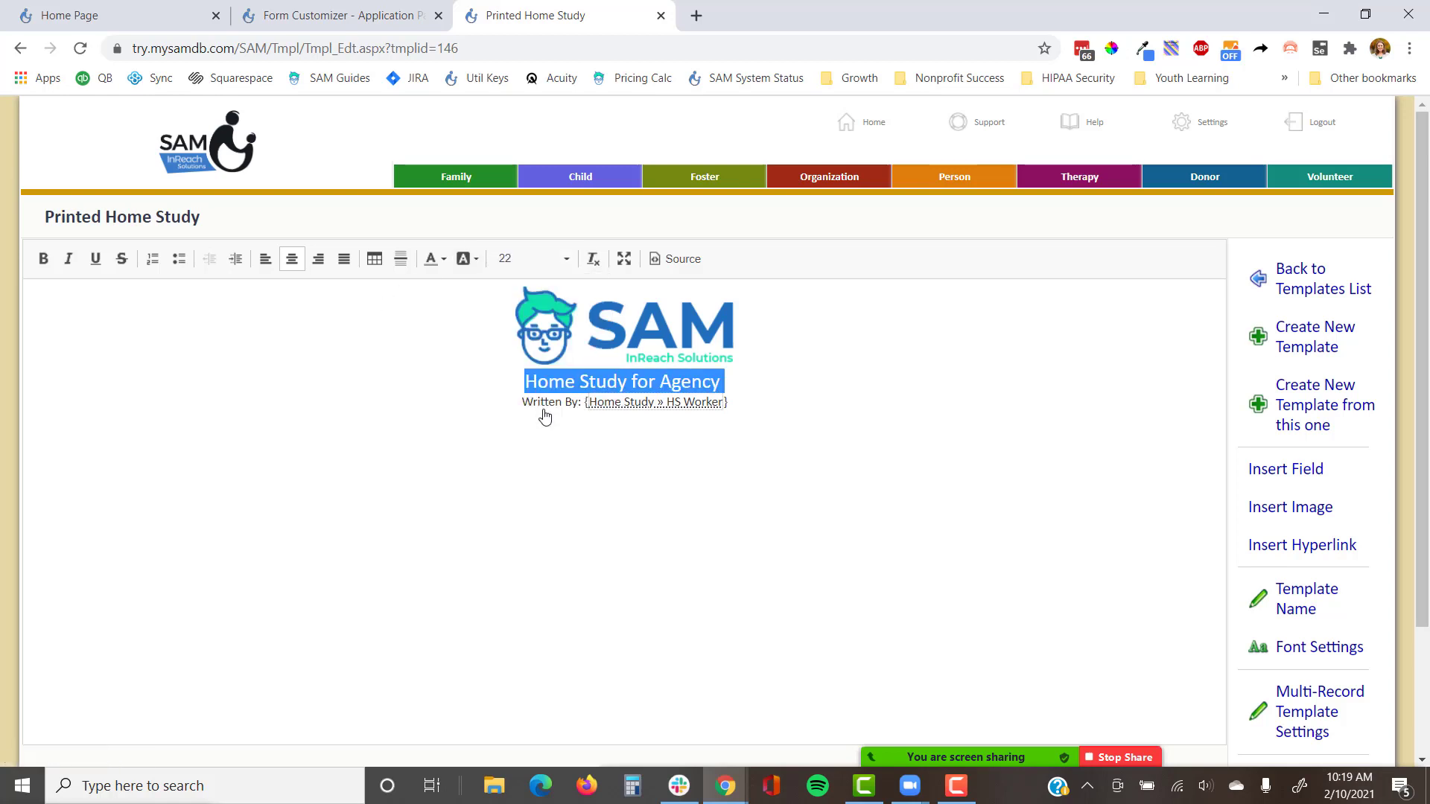
click(523, 262)
scroll(534, 351, down, 2)
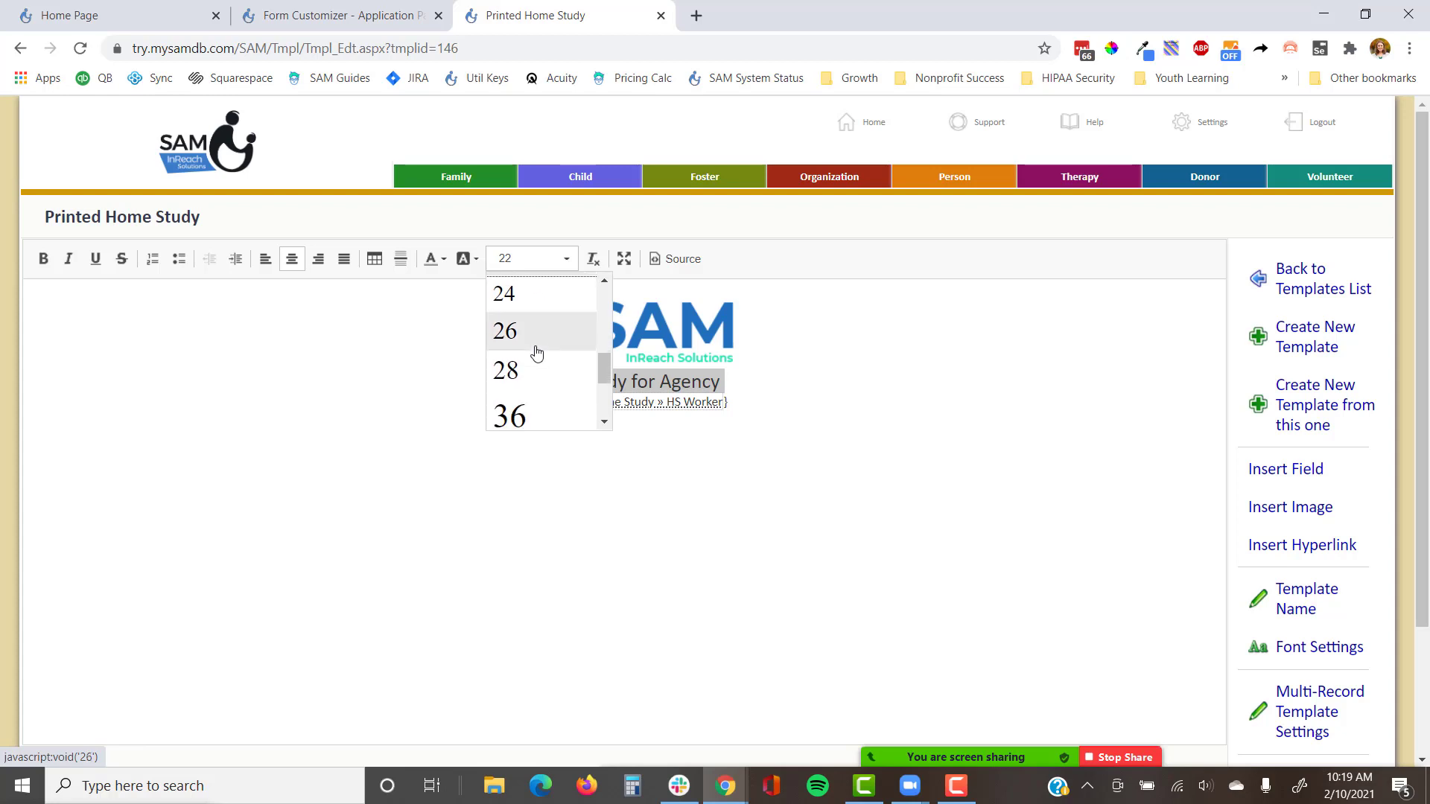
click(538, 337)
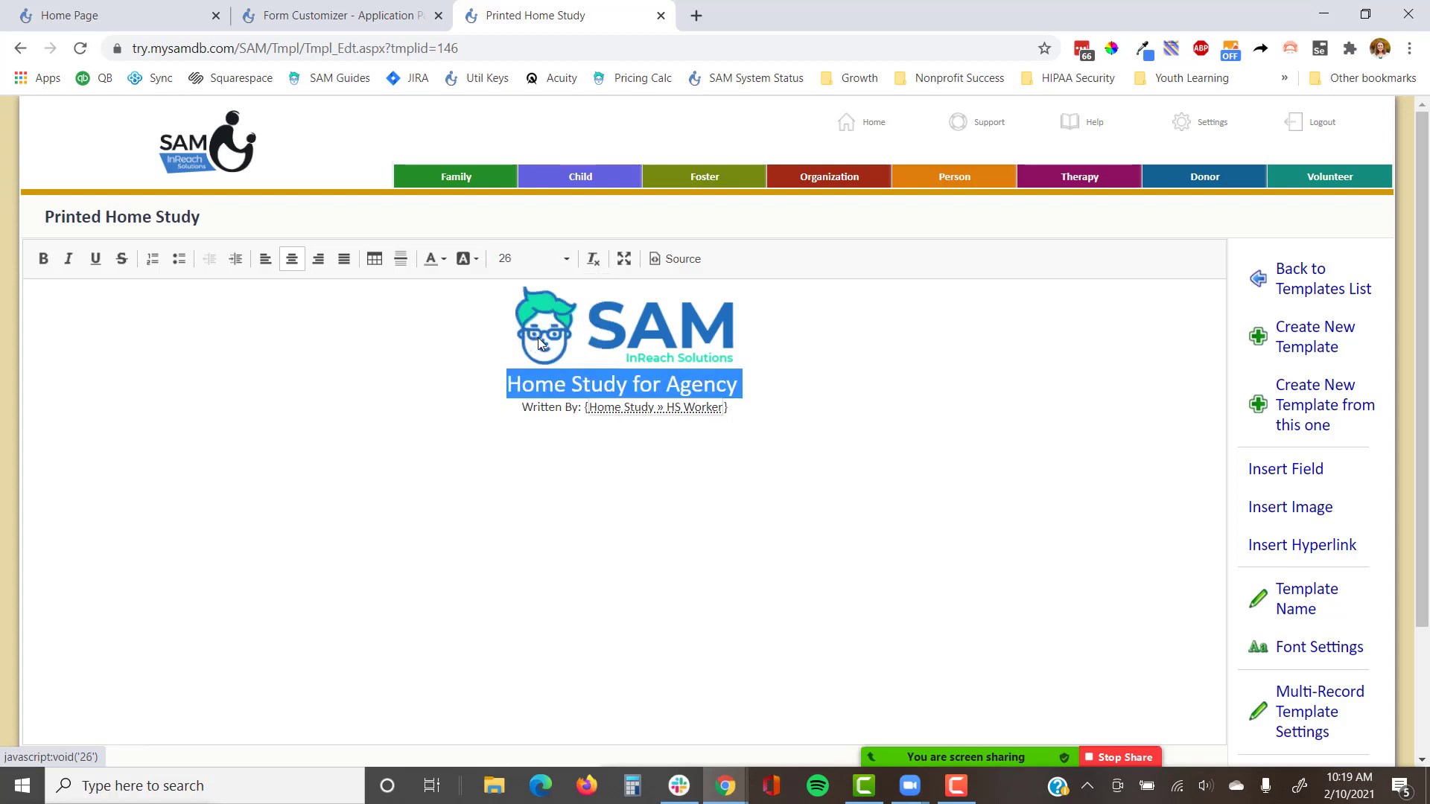
click(747, 367)
key(Return)
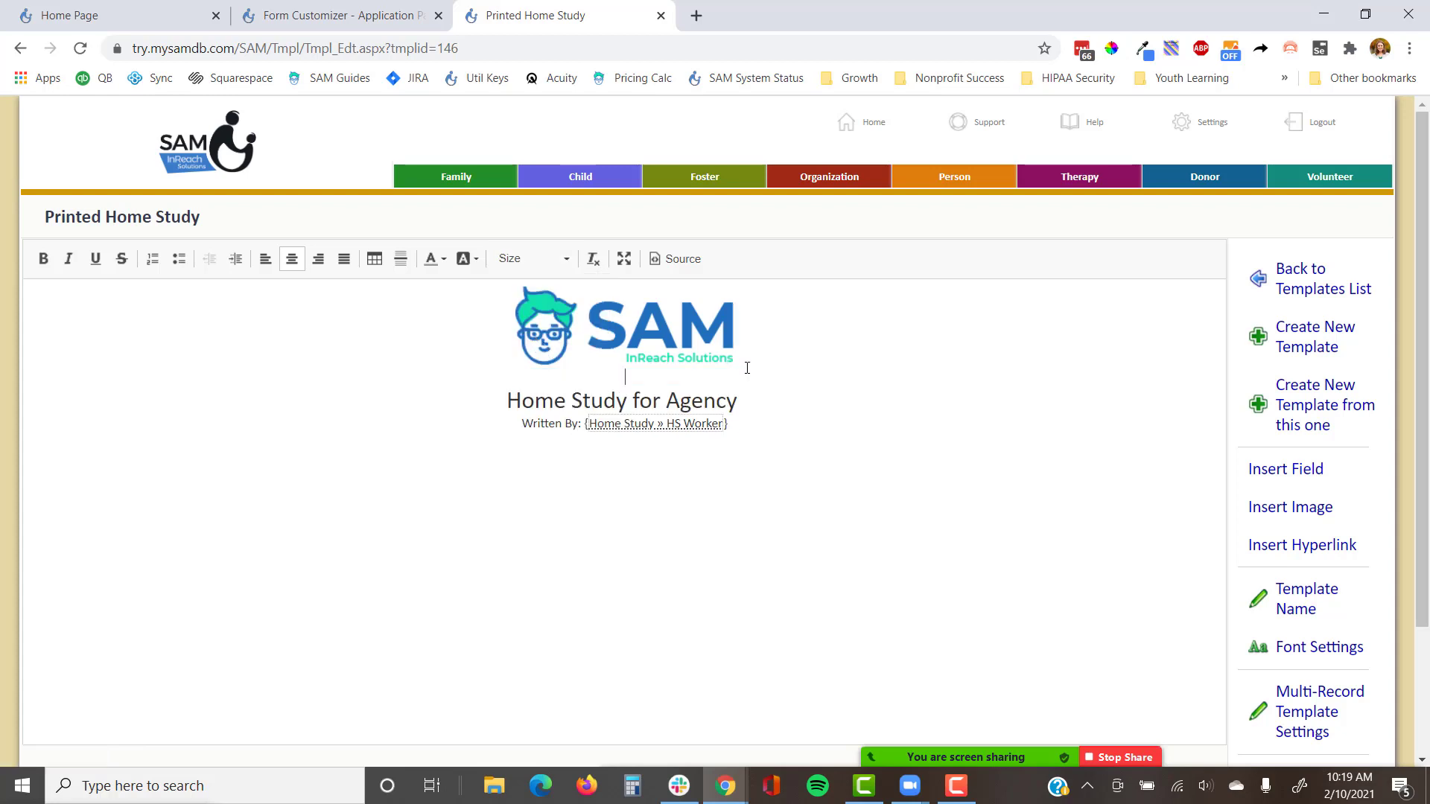
Step: Set the "Written By:" line to font size 14 and start a new line below it
triple_click(763, 442)
click(552, 257)
scroll(517, 409, down, 2)
click(514, 402)
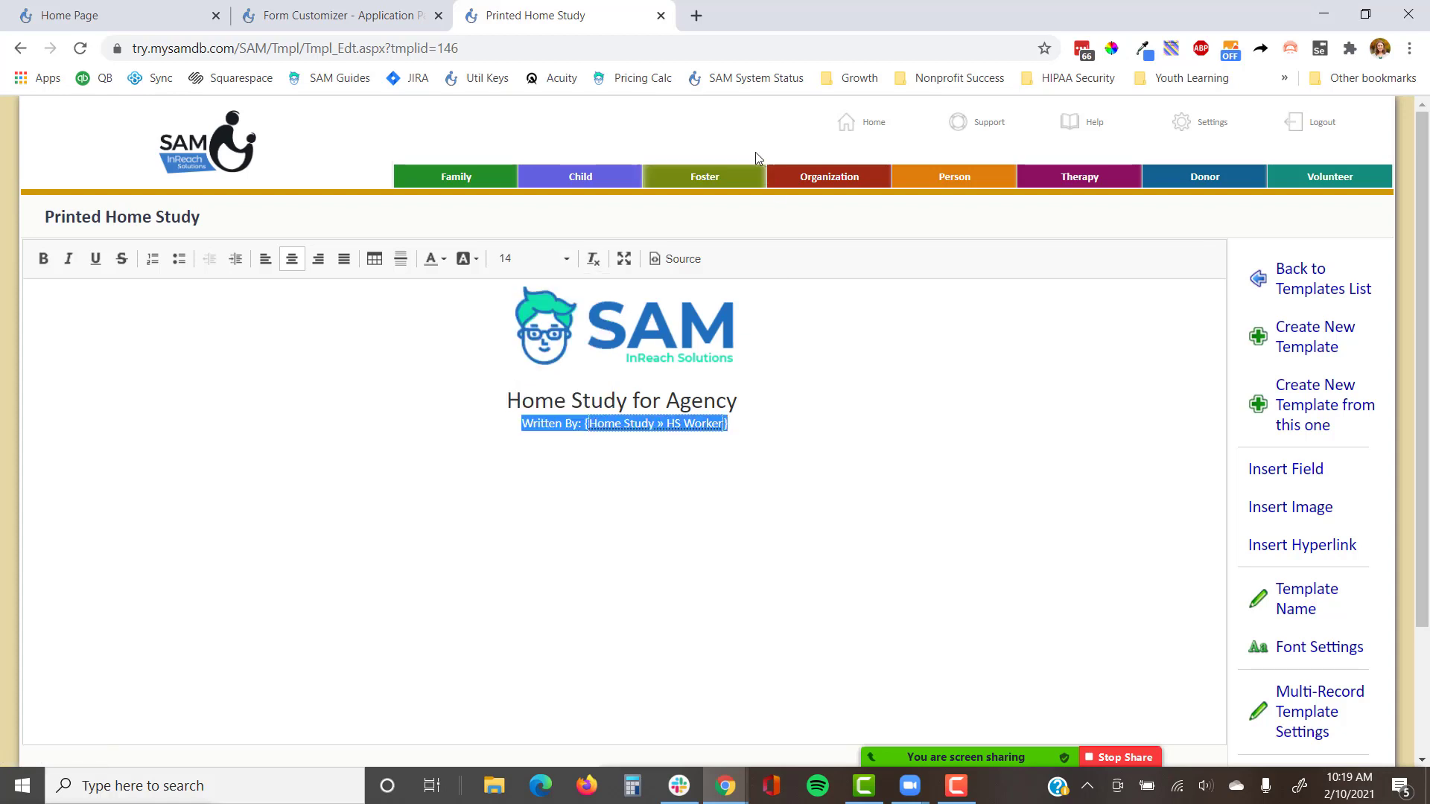
key(ctrl+l)
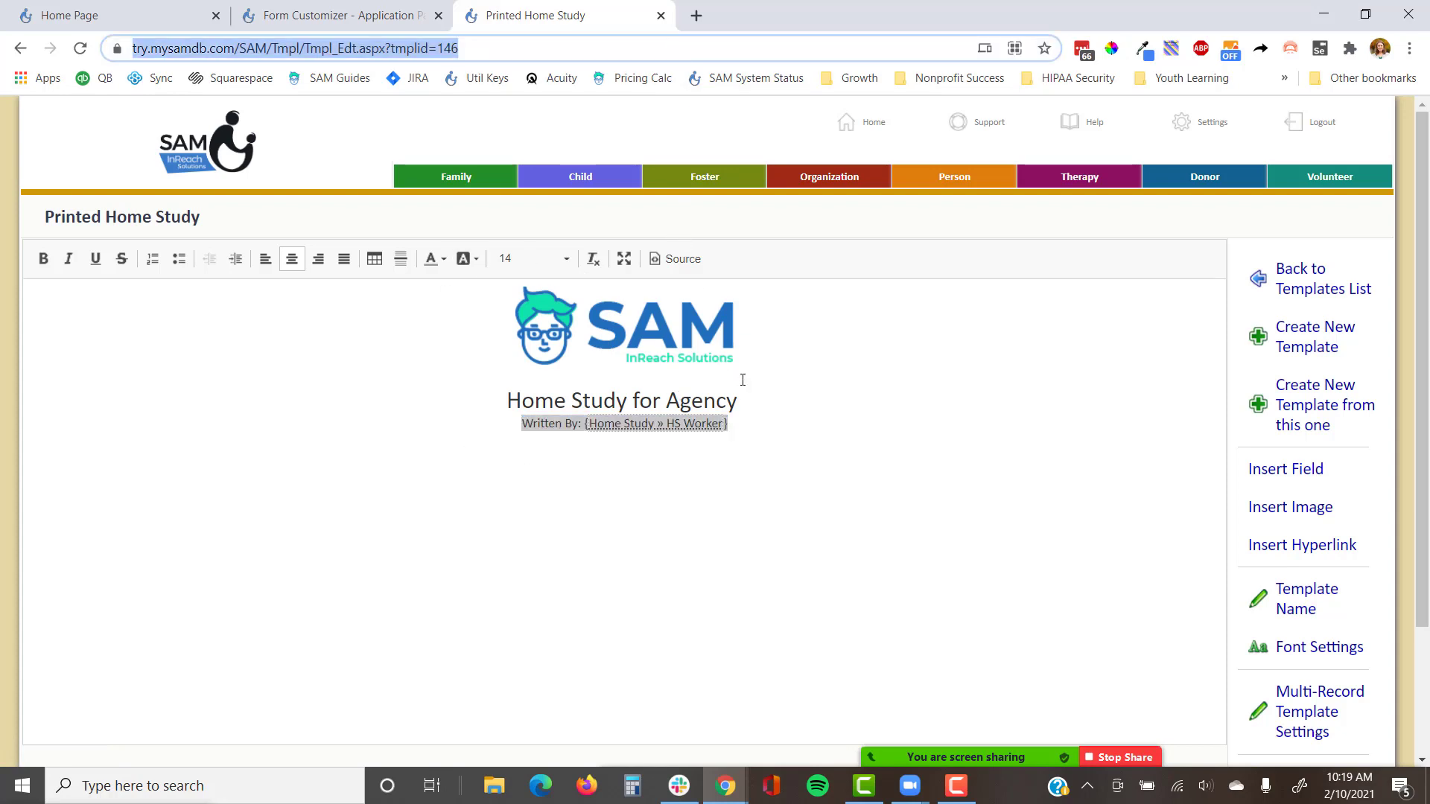
click(778, 420)
key(Return)
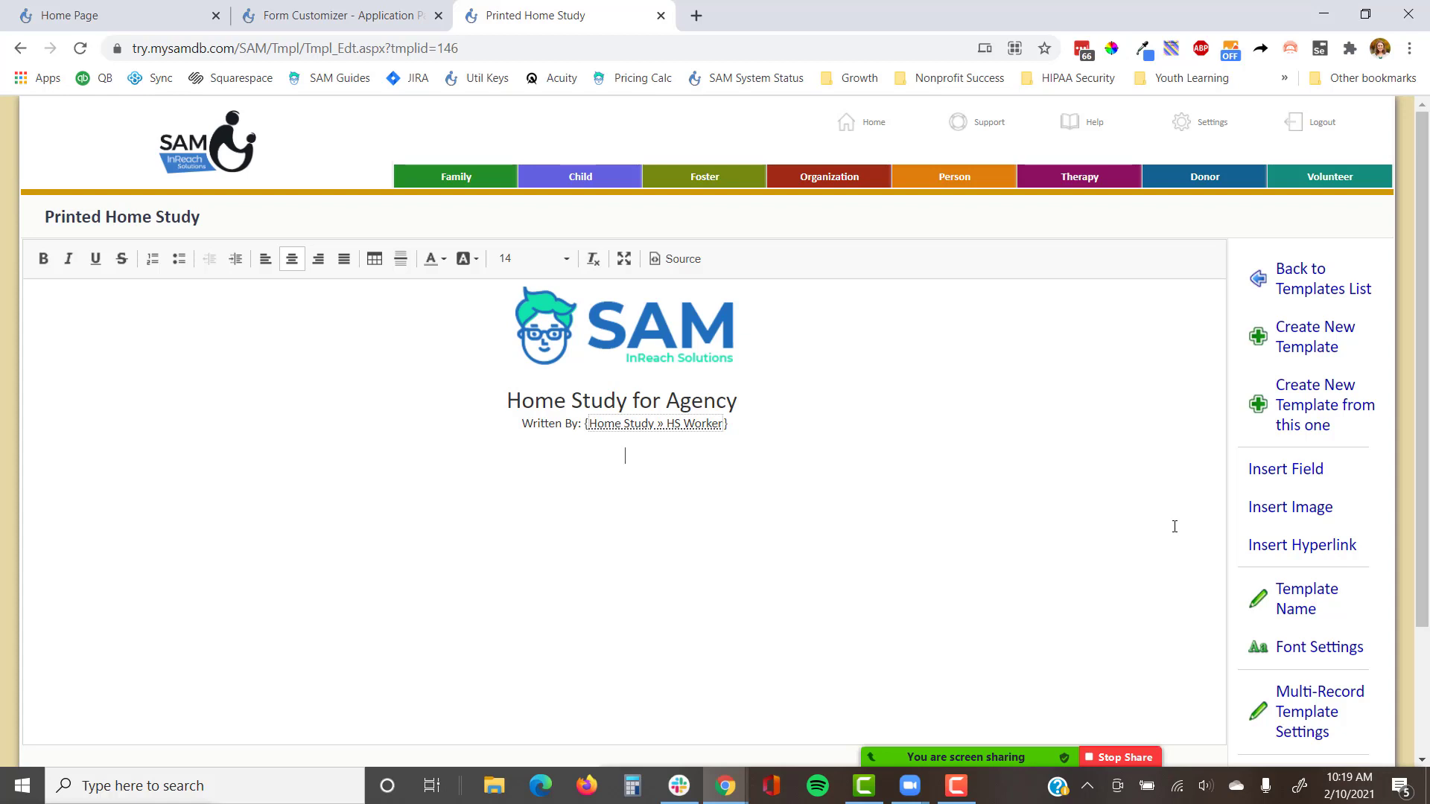
Step: Save the changes to the Printed Home Study template
scroll(1266, 506, down, 2)
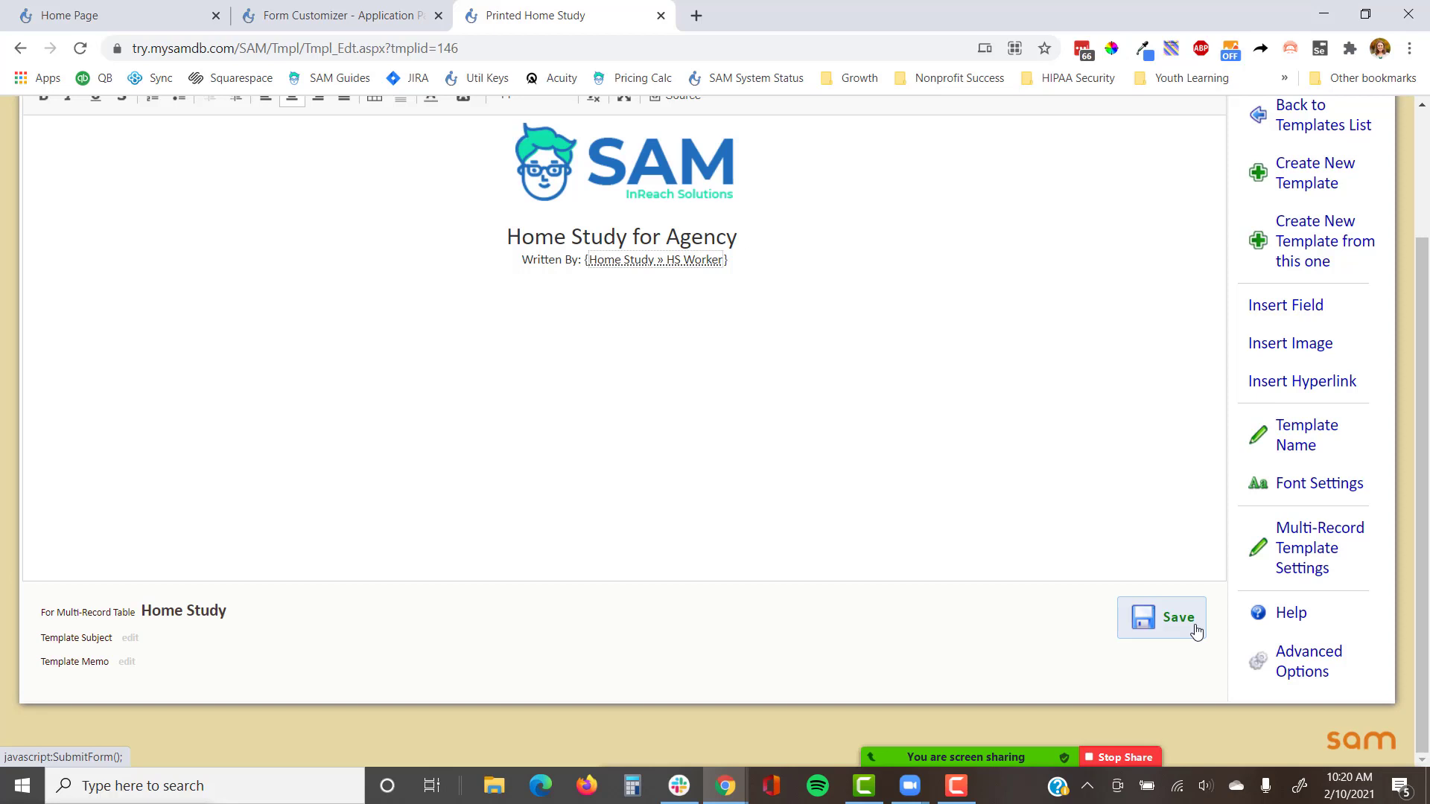
click(1177, 617)
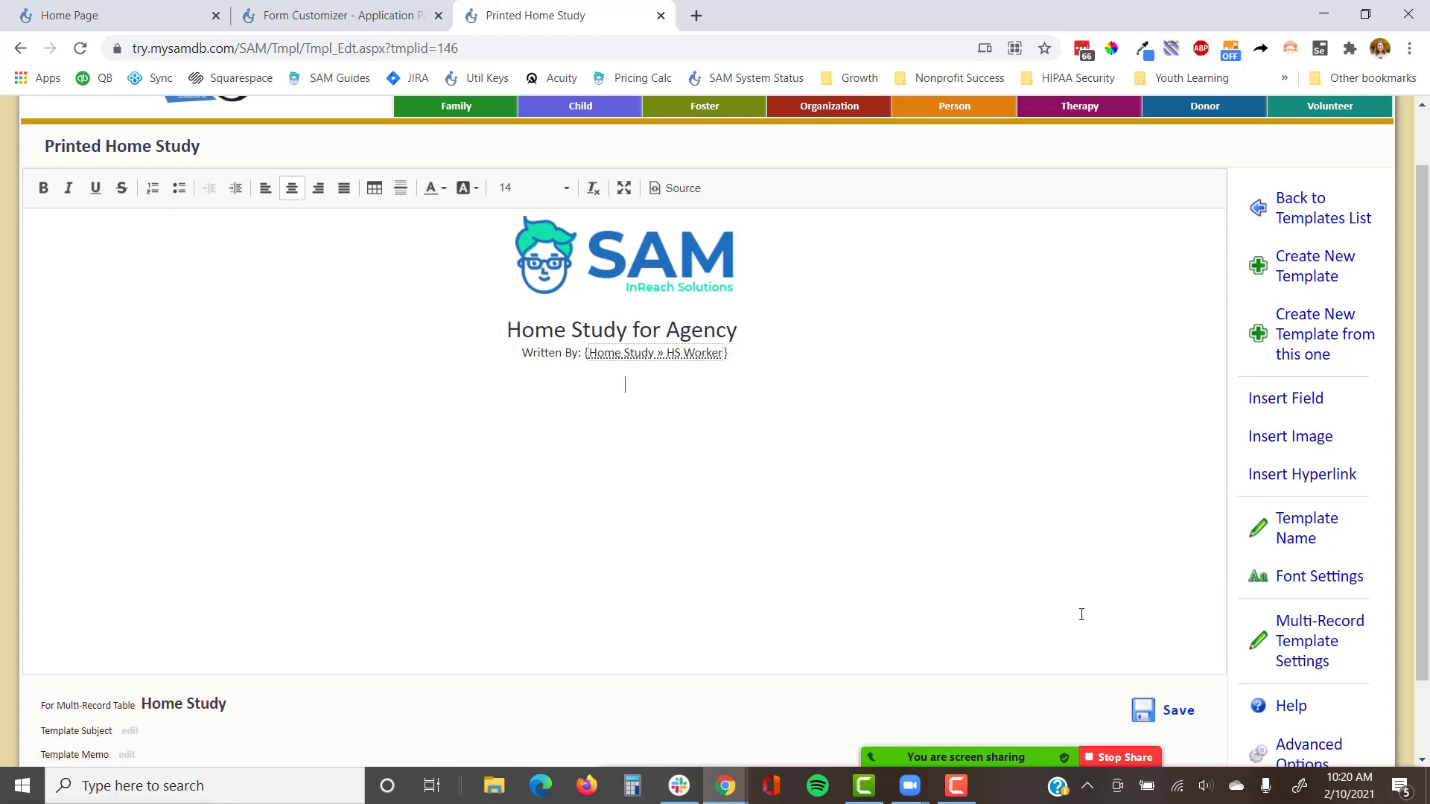
click(1168, 711)
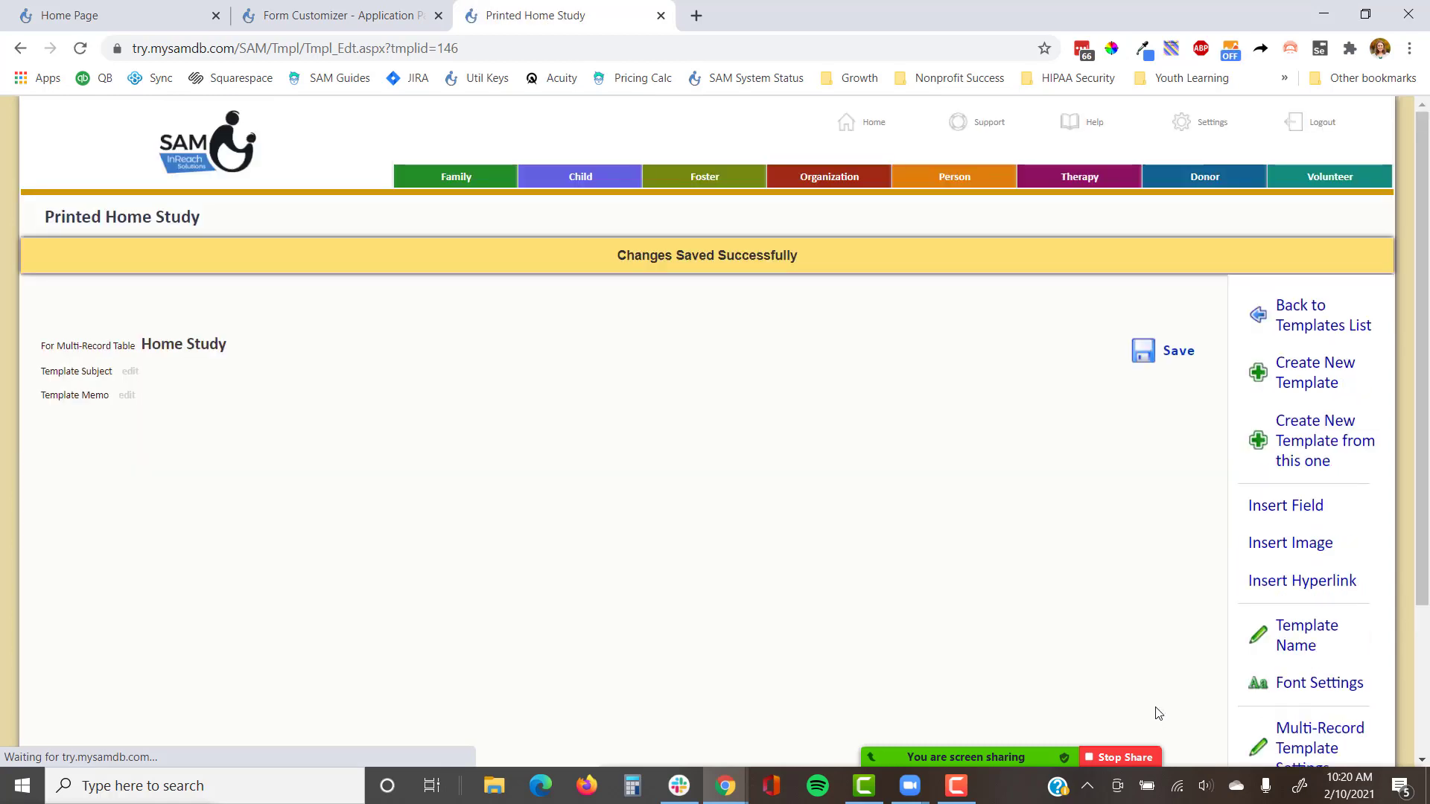
Step: Turn on the advanced options to get the extended formatting toolbar in the template editor
click(722, 492)
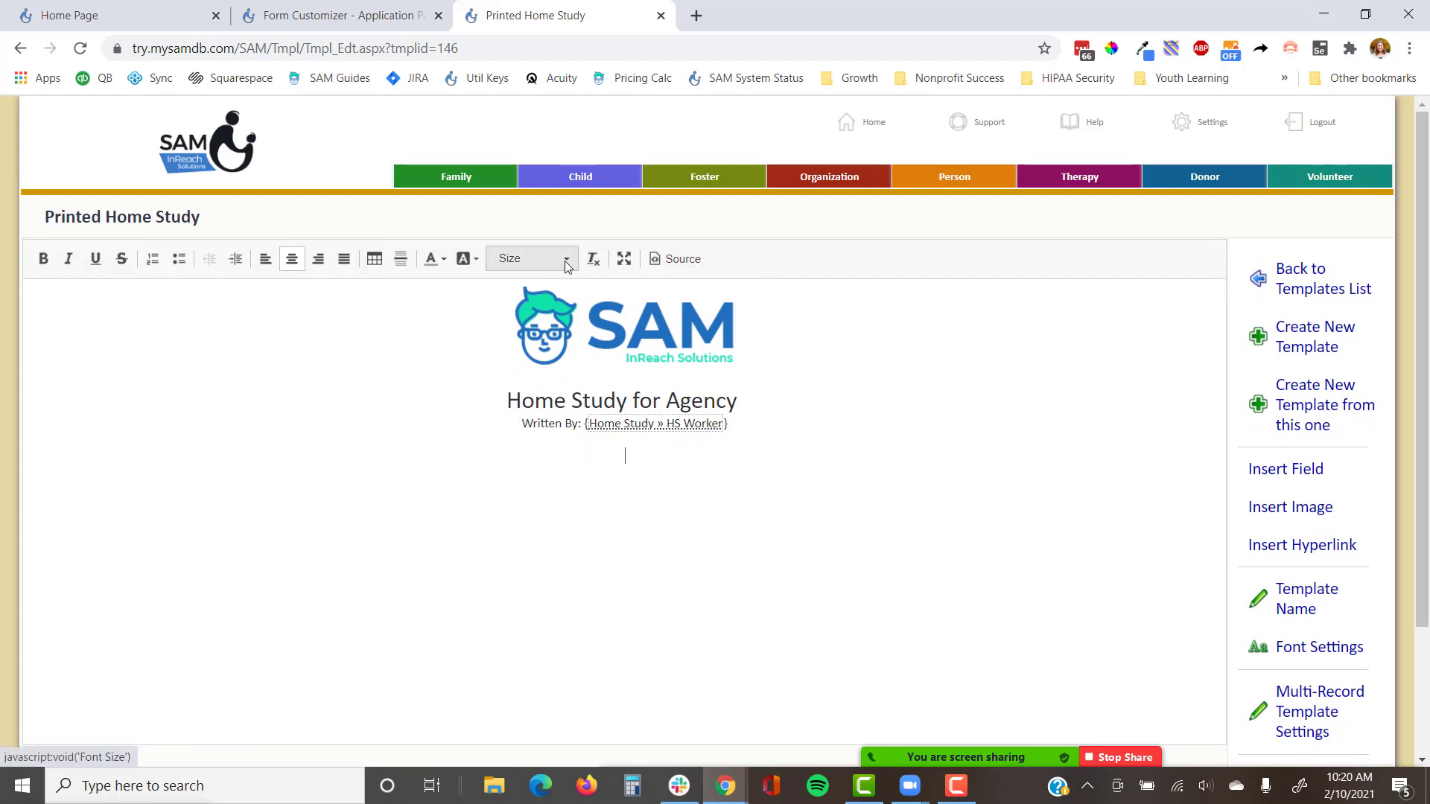
scroll(1251, 538, down, 3)
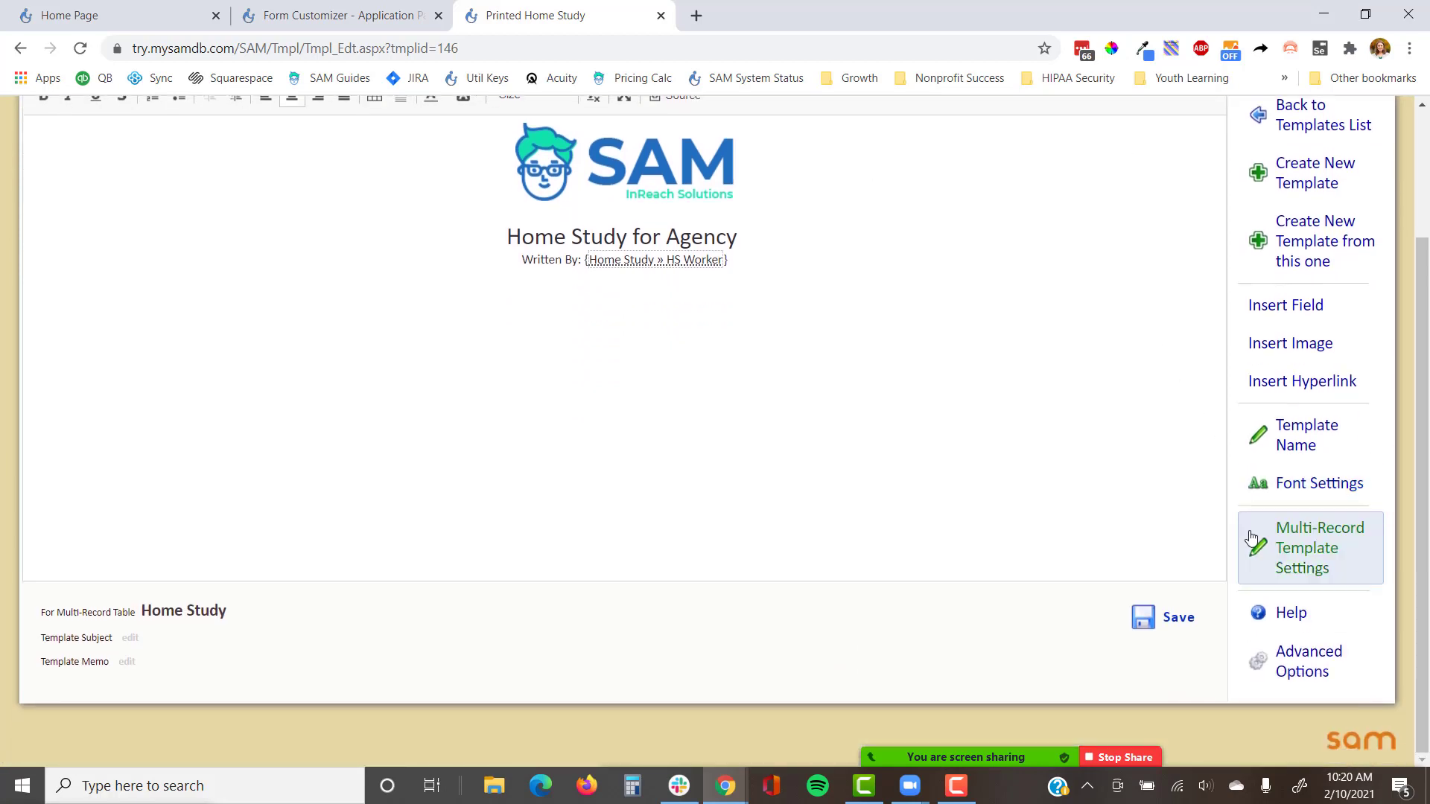
click(1300, 667)
scroll(1300, 667, down, 3)
click(1305, 662)
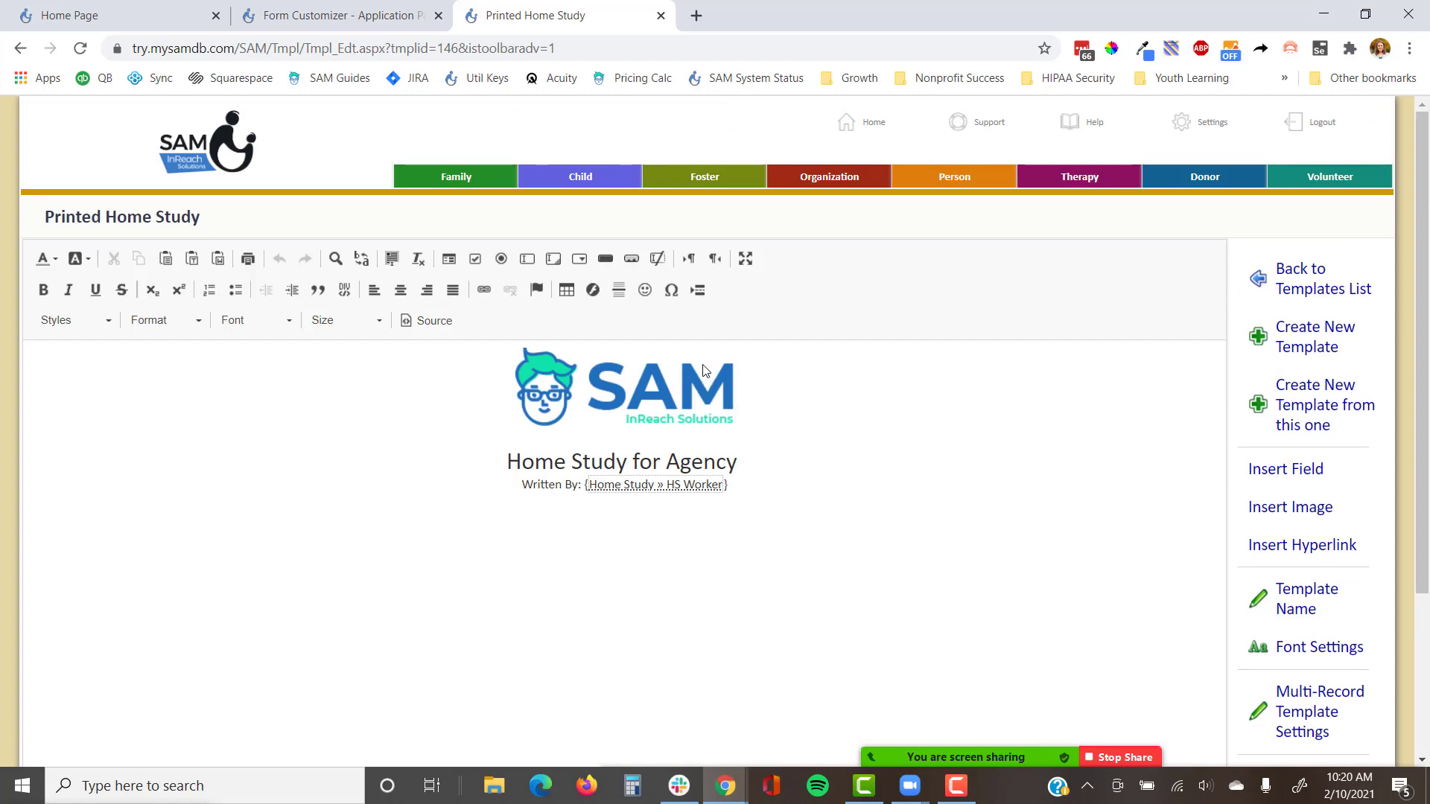
click(220, 262)
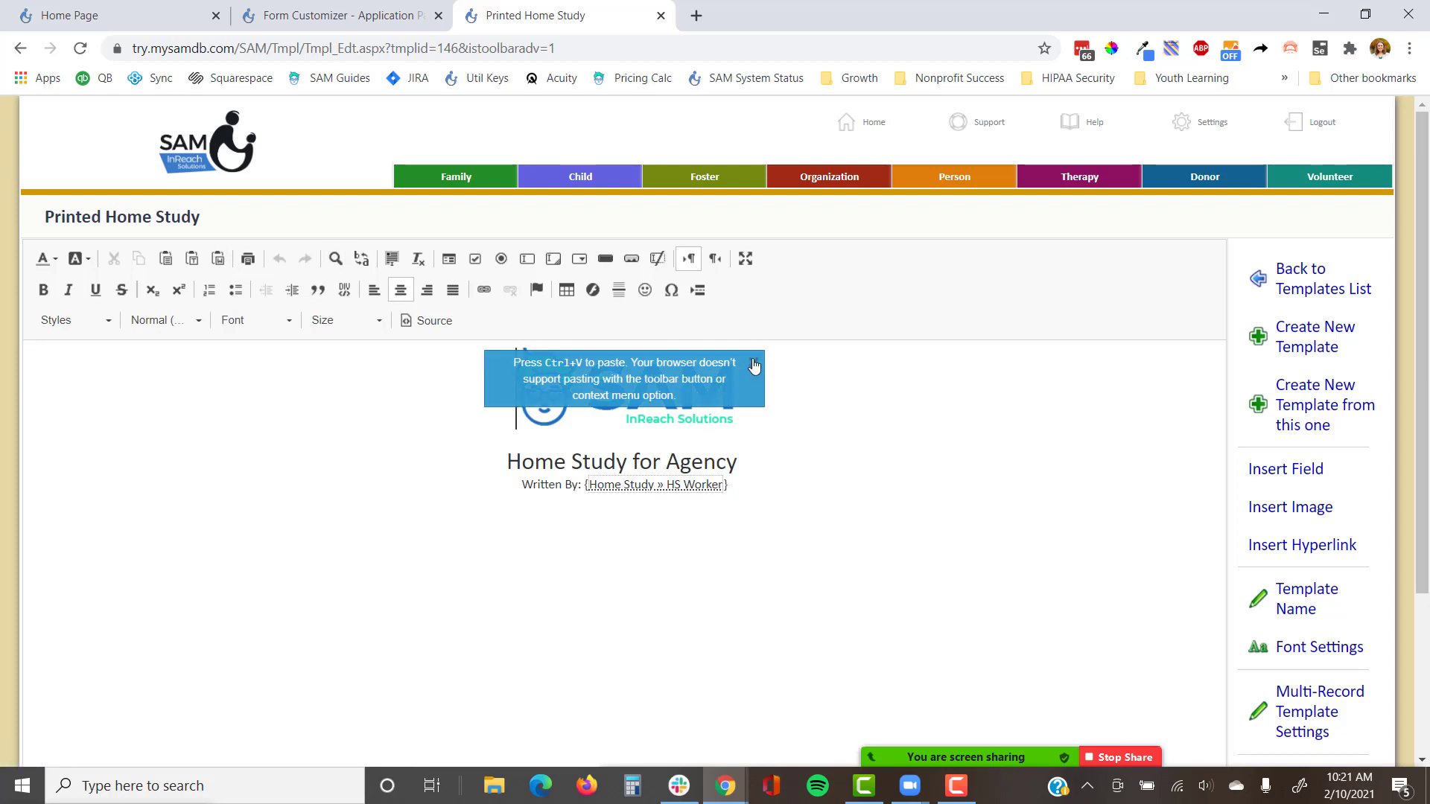
click(753, 362)
click(220, 262)
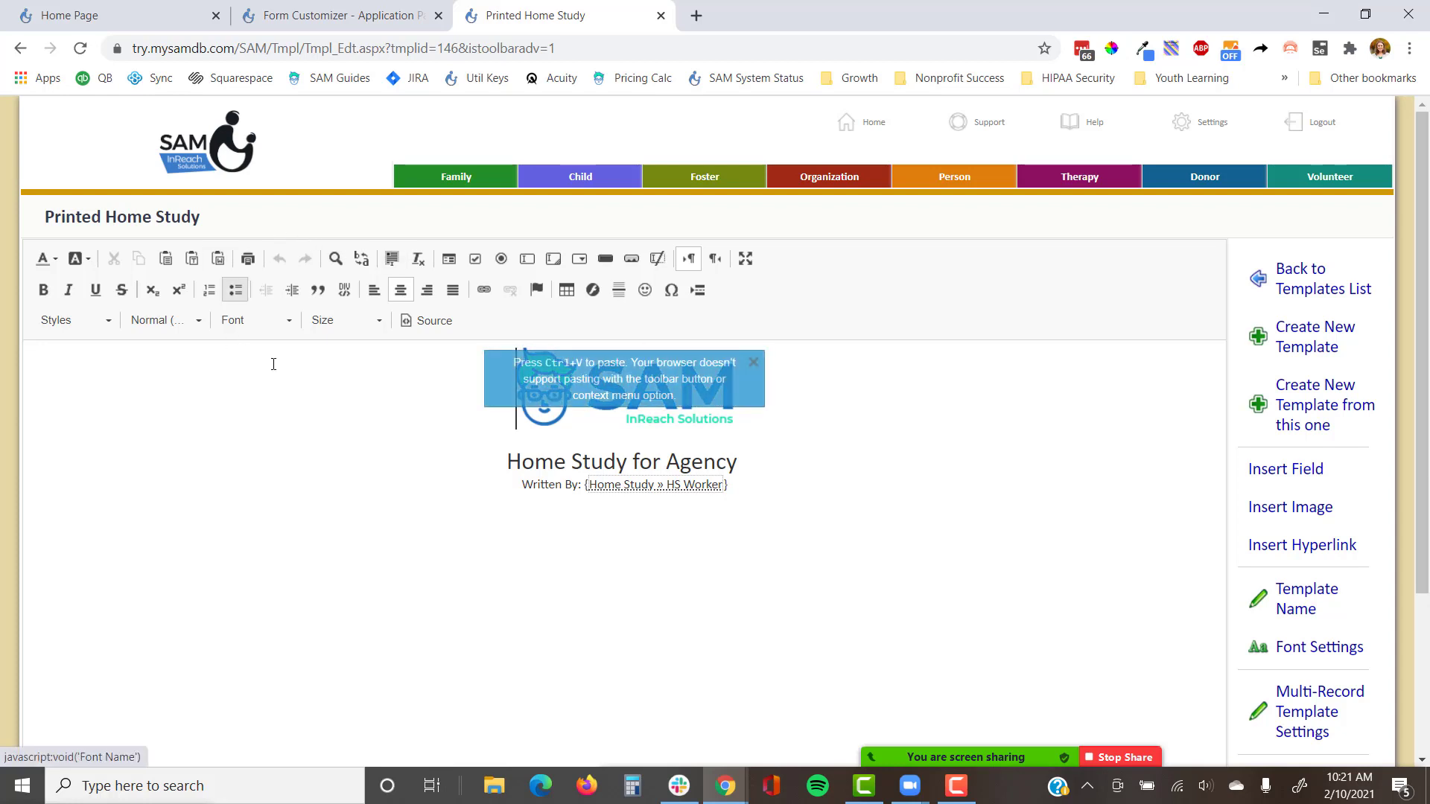
Step: Start a new line below the "Written By:" line in the template
click(549, 527)
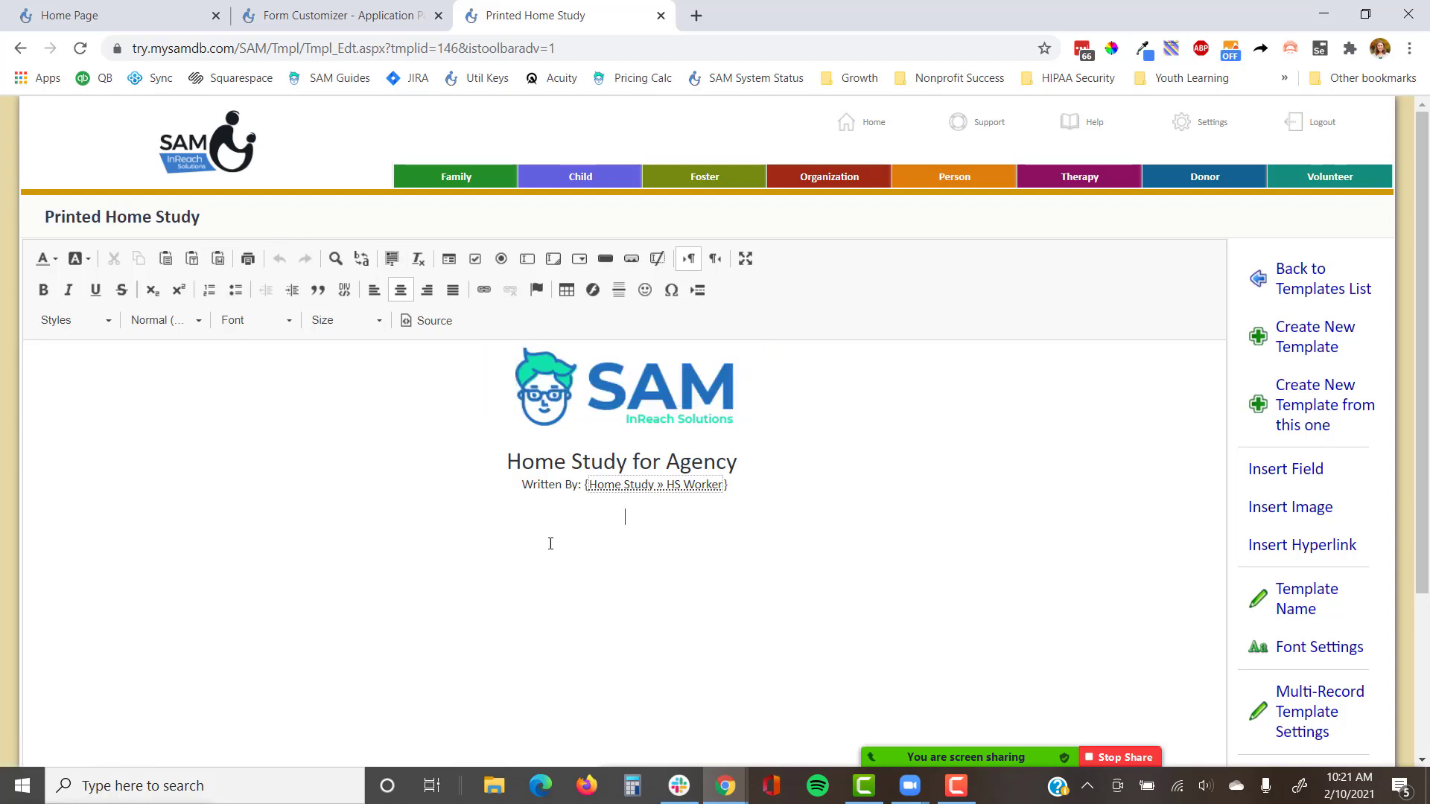
key(Return)
right_click(657, 530)
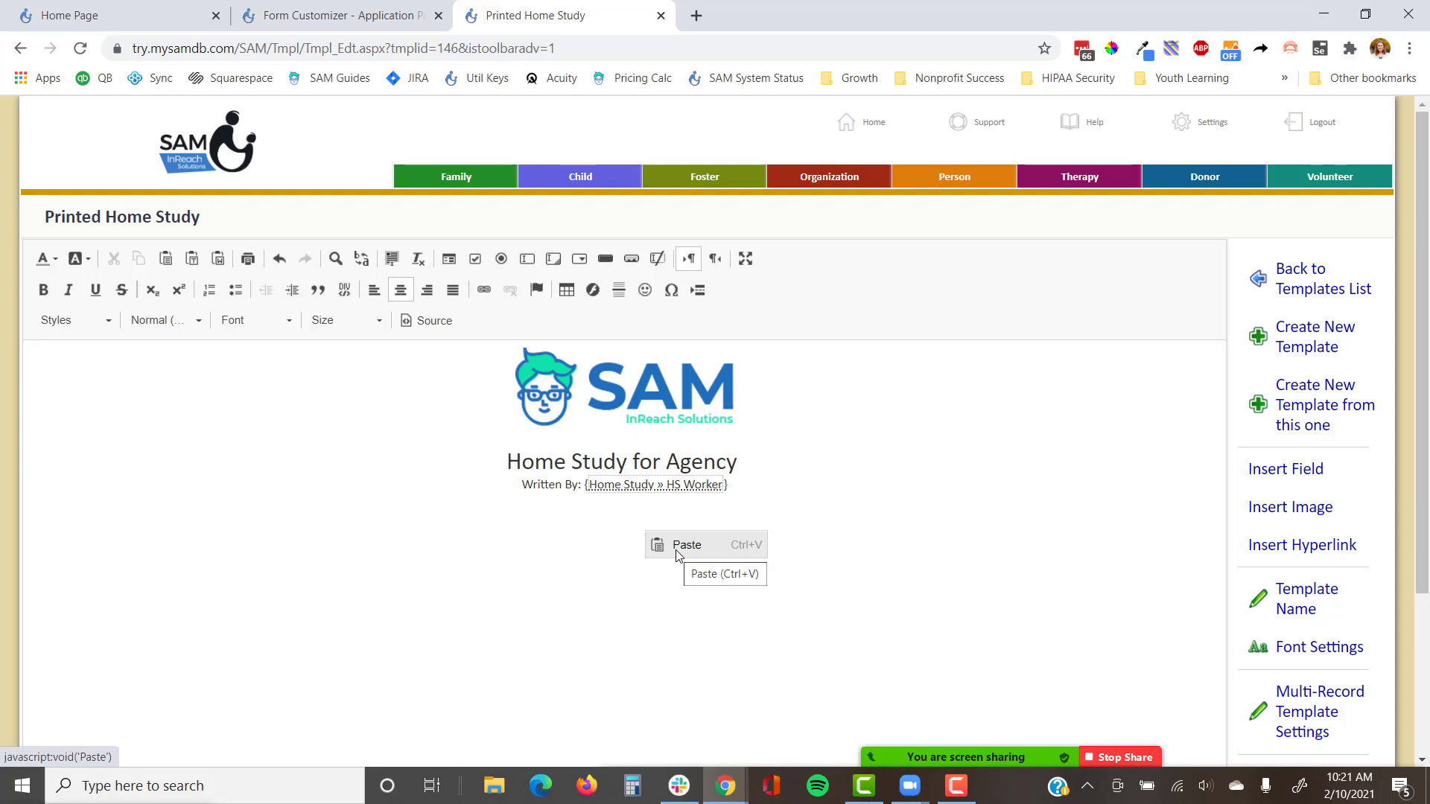
click(613, 537)
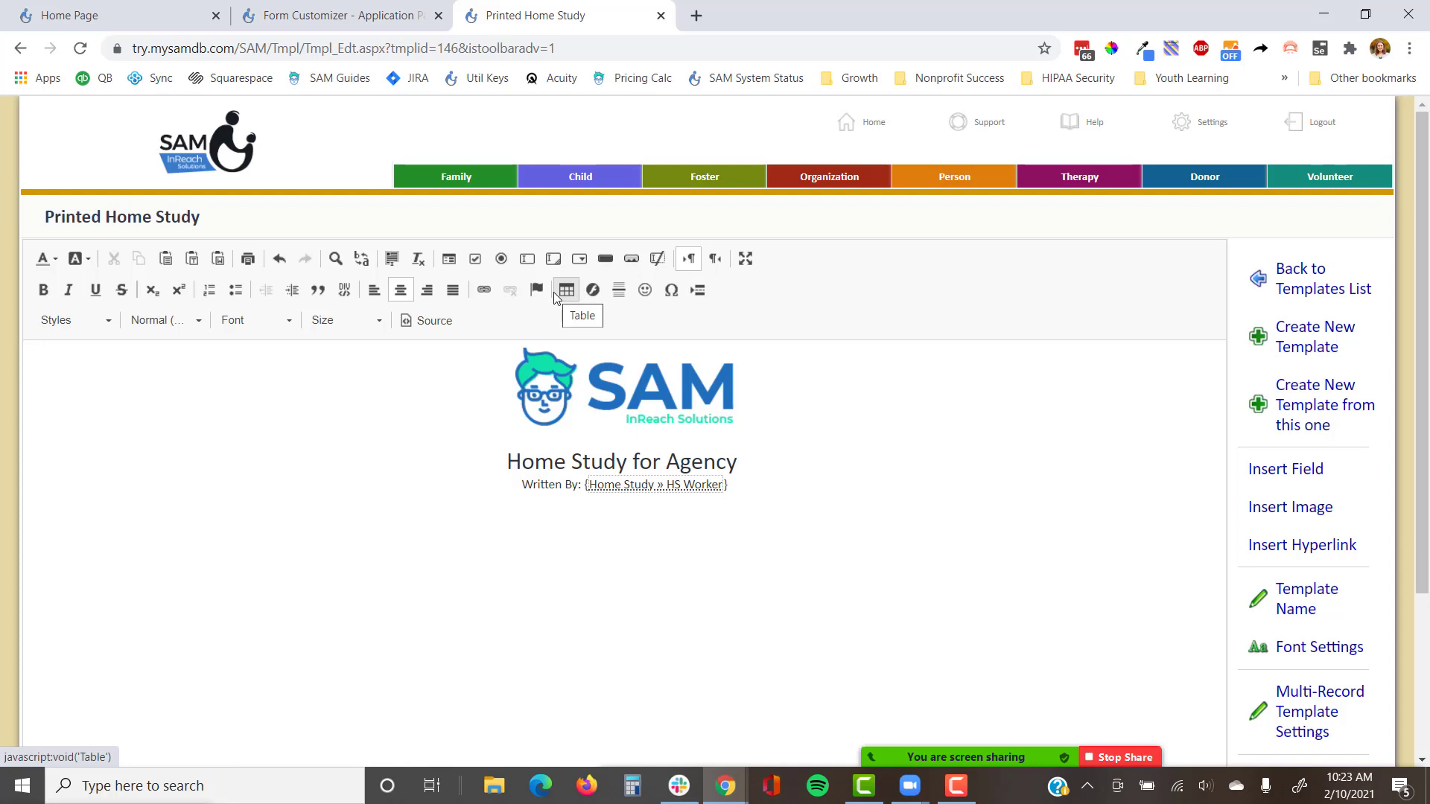
mouse_move(932, 758)
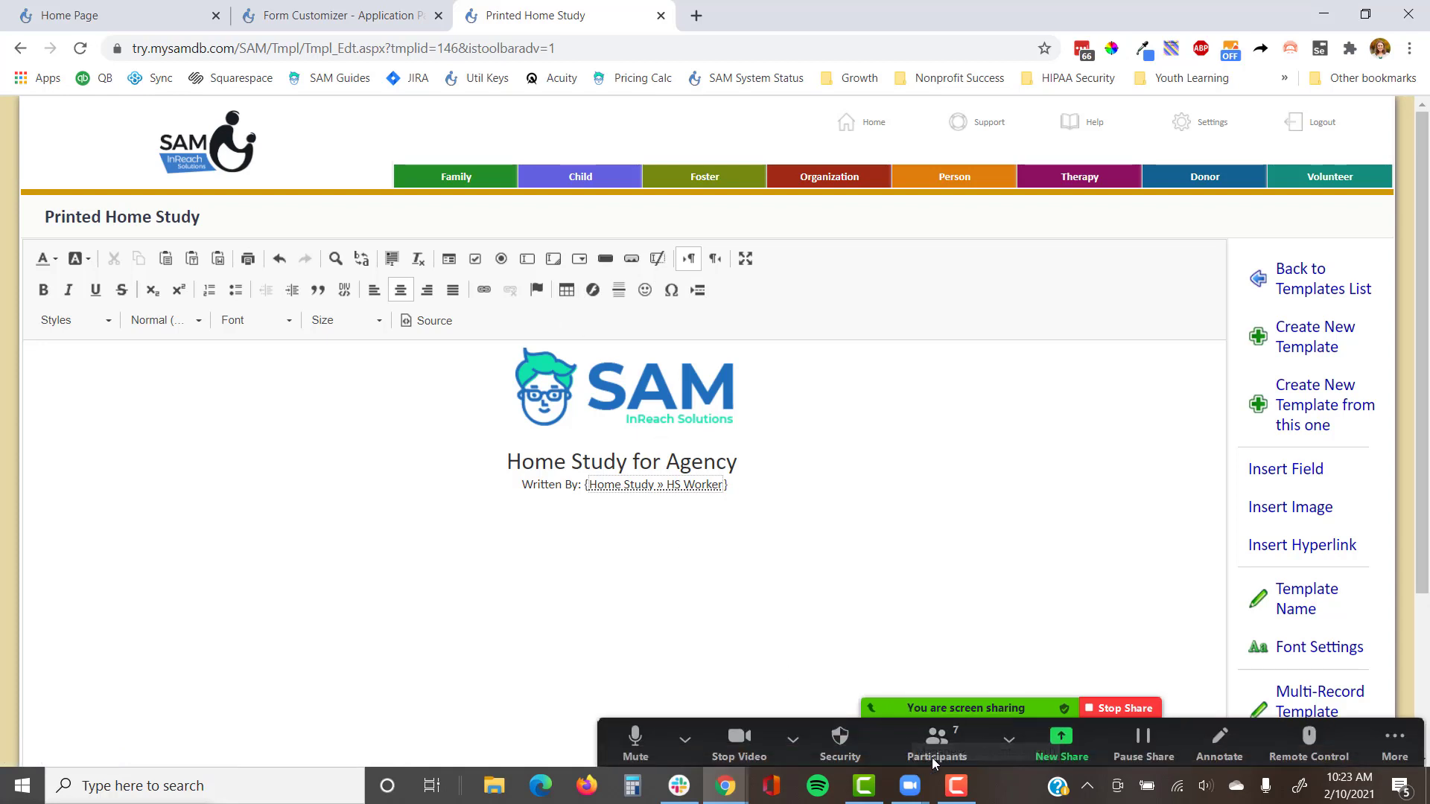
Step: Insert a table with 3 rows and 2 columns, width 800 and border size 0 below the "Written By:" line
click(567, 291)
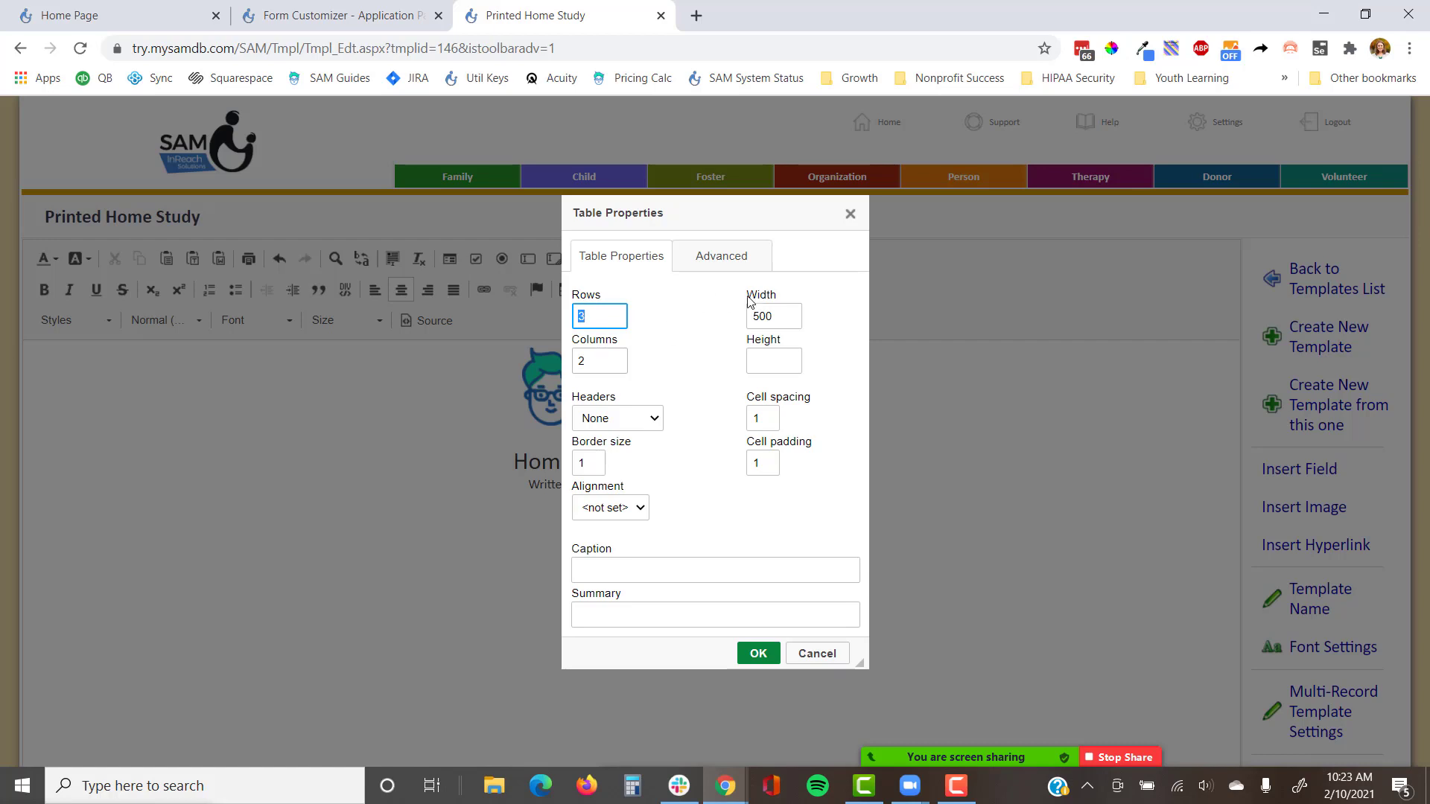
click(757, 316)
key(BackSpace)
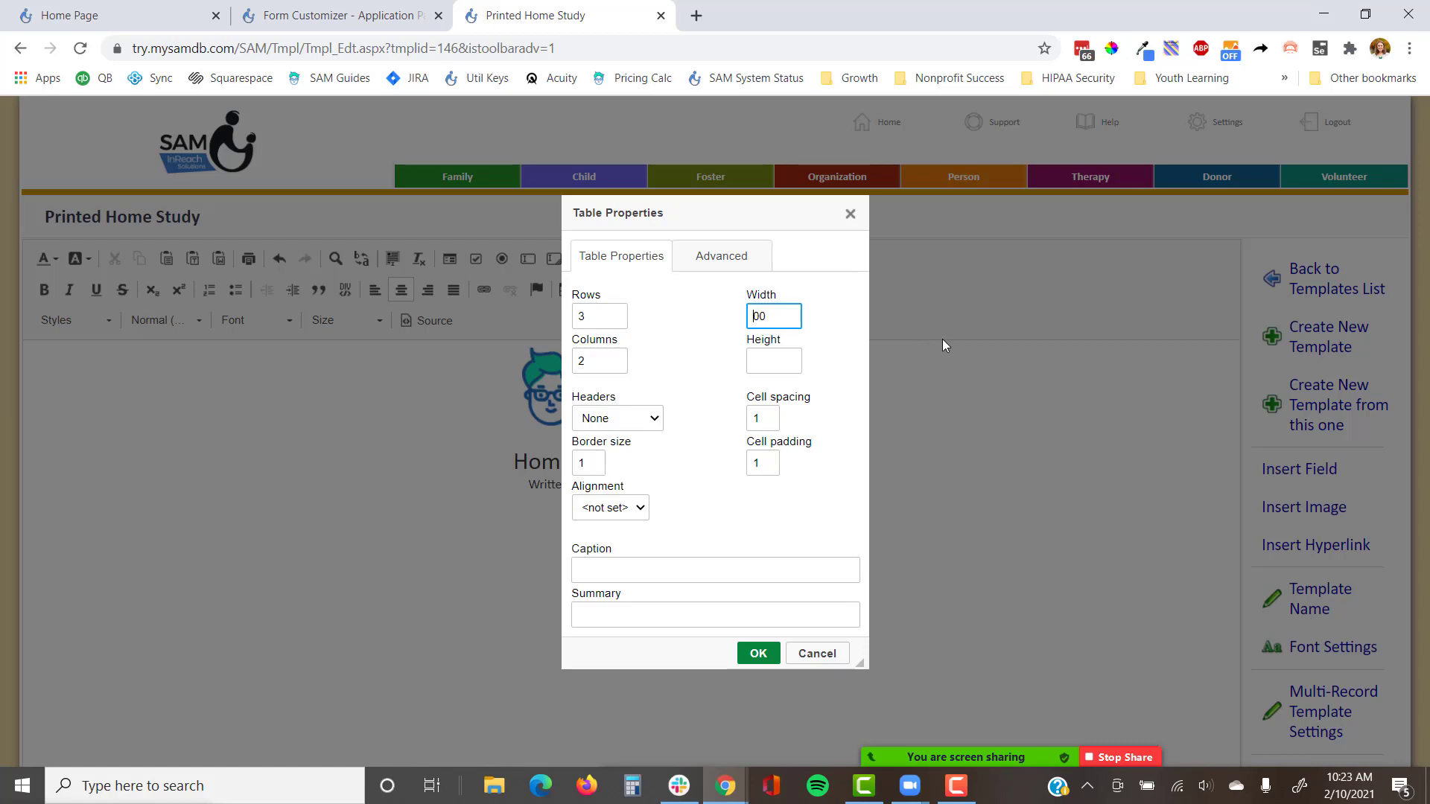
text(8)
double_click(587, 462)
text(0)
click(638, 508)
click(607, 565)
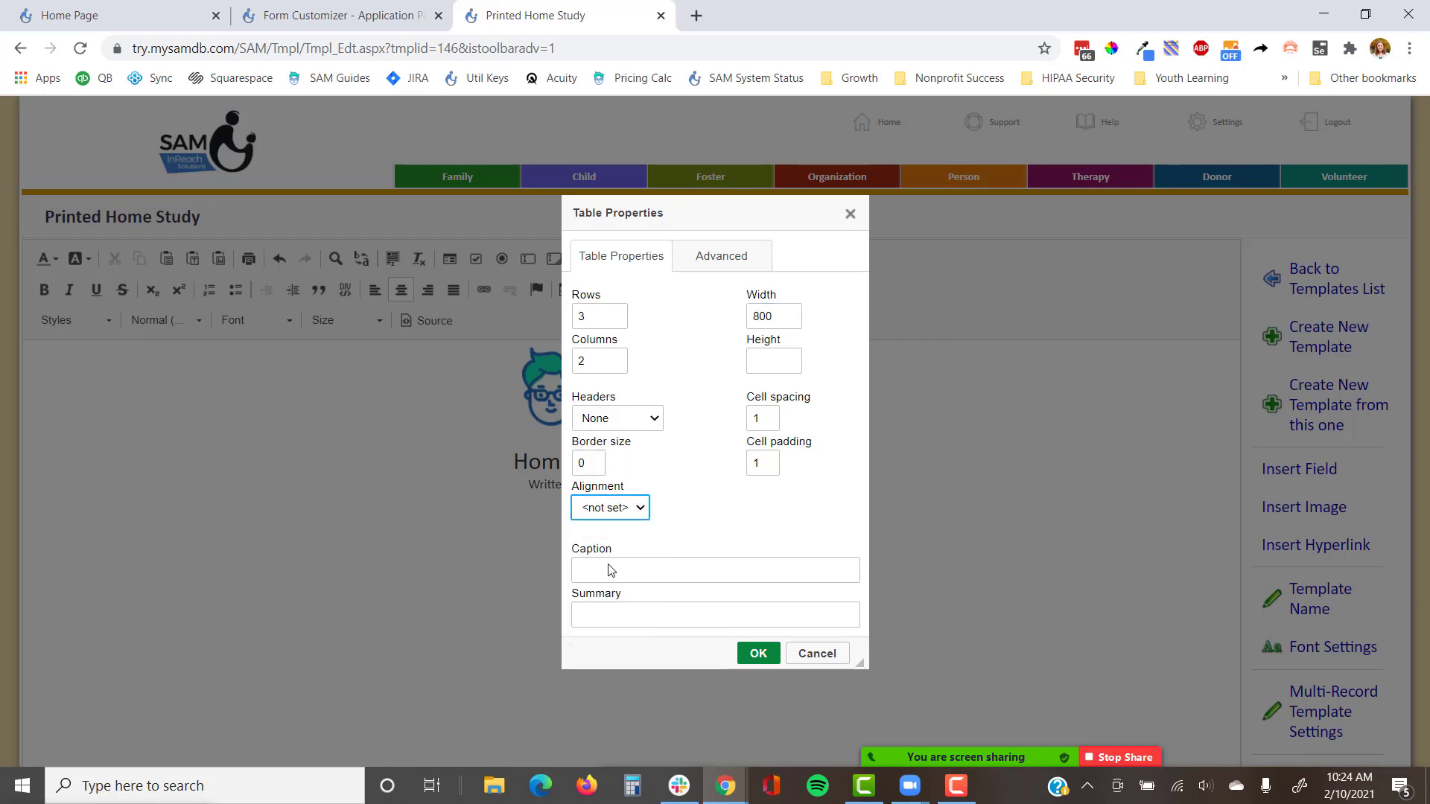
click(723, 506)
click(759, 655)
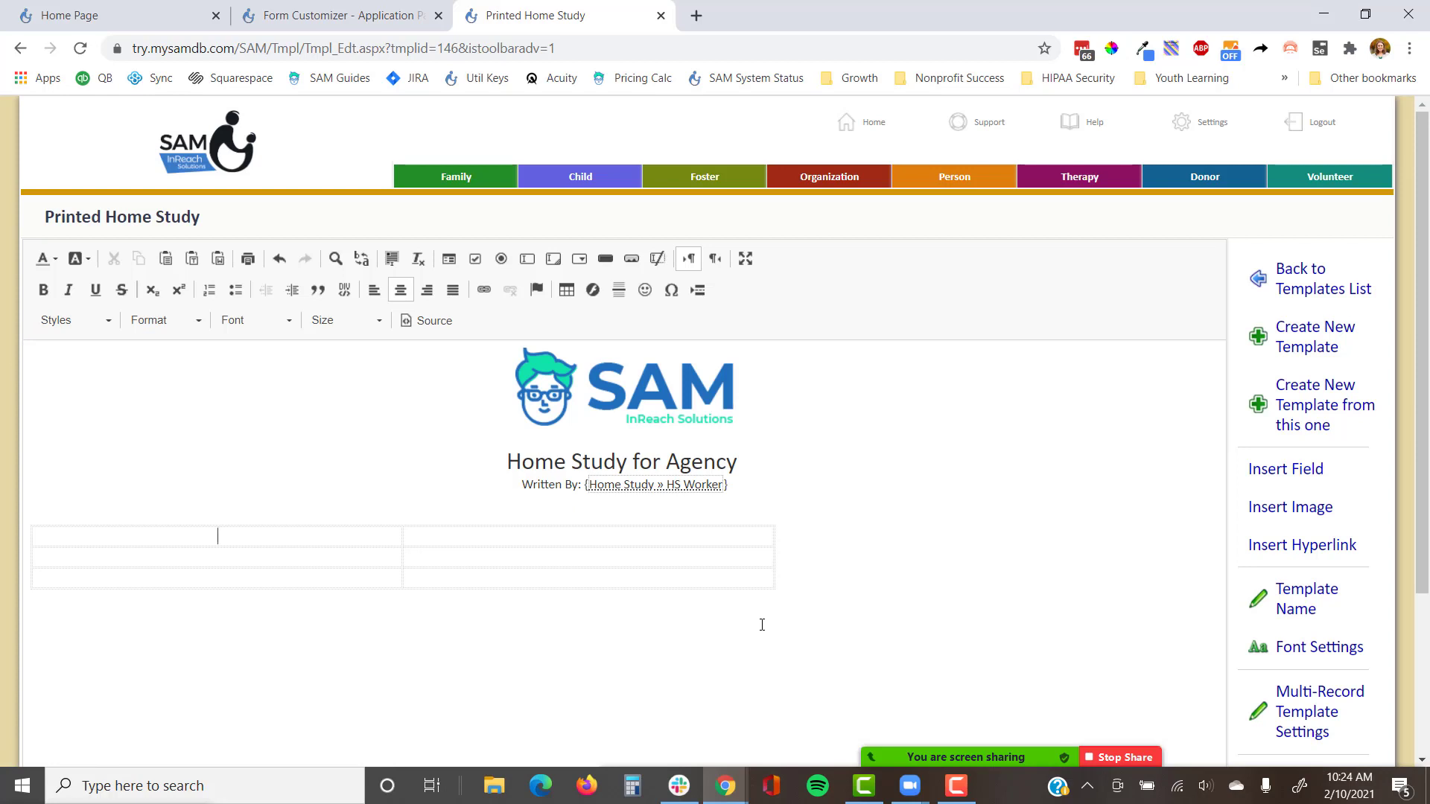
Step: Enter "Prospective Adoptive Parent 1" and "Prospective Adoptive Parent 2" in the two cells of the table's first row
text(Prospective Adoptive Parent 1)
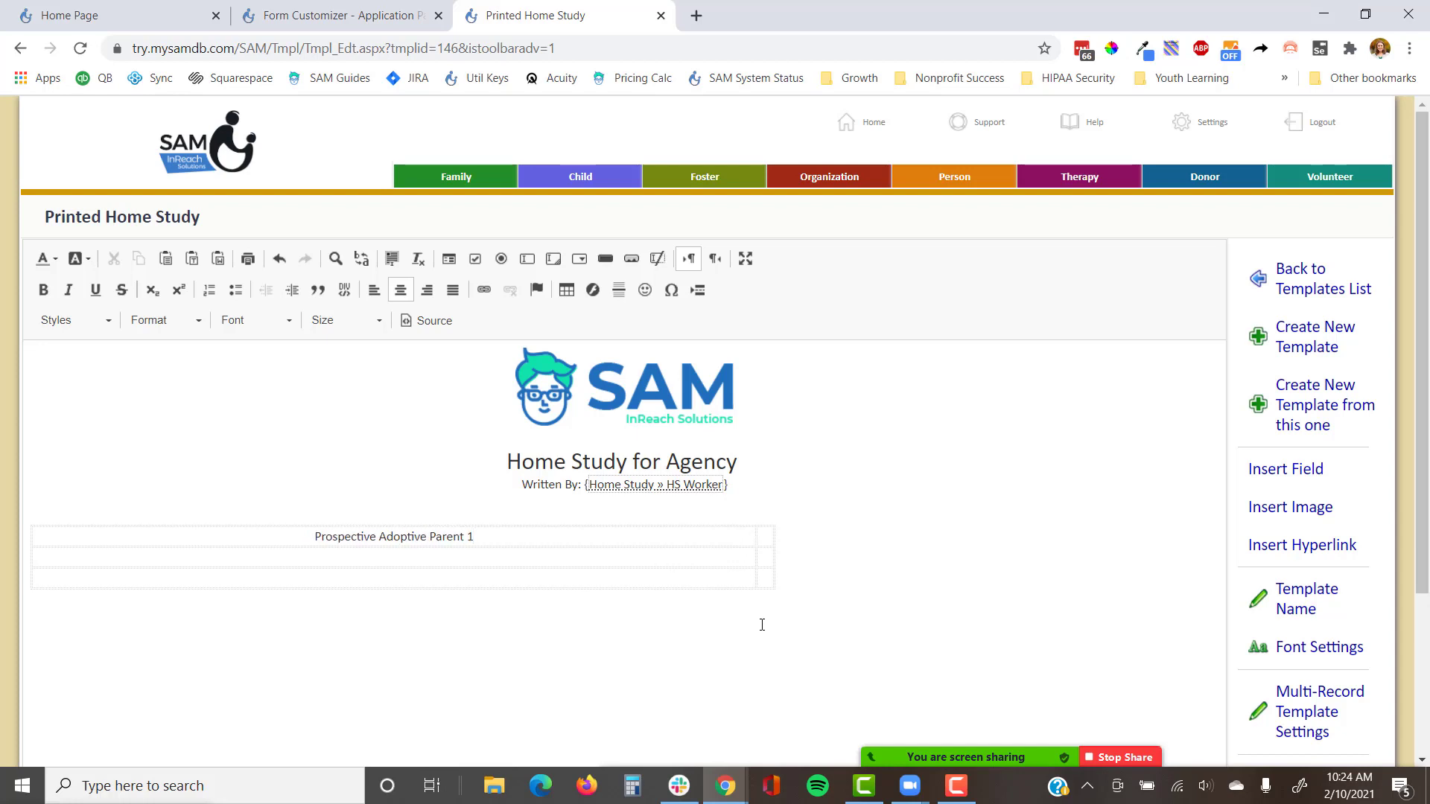
key(shift+Home)
key(ctrl+c)
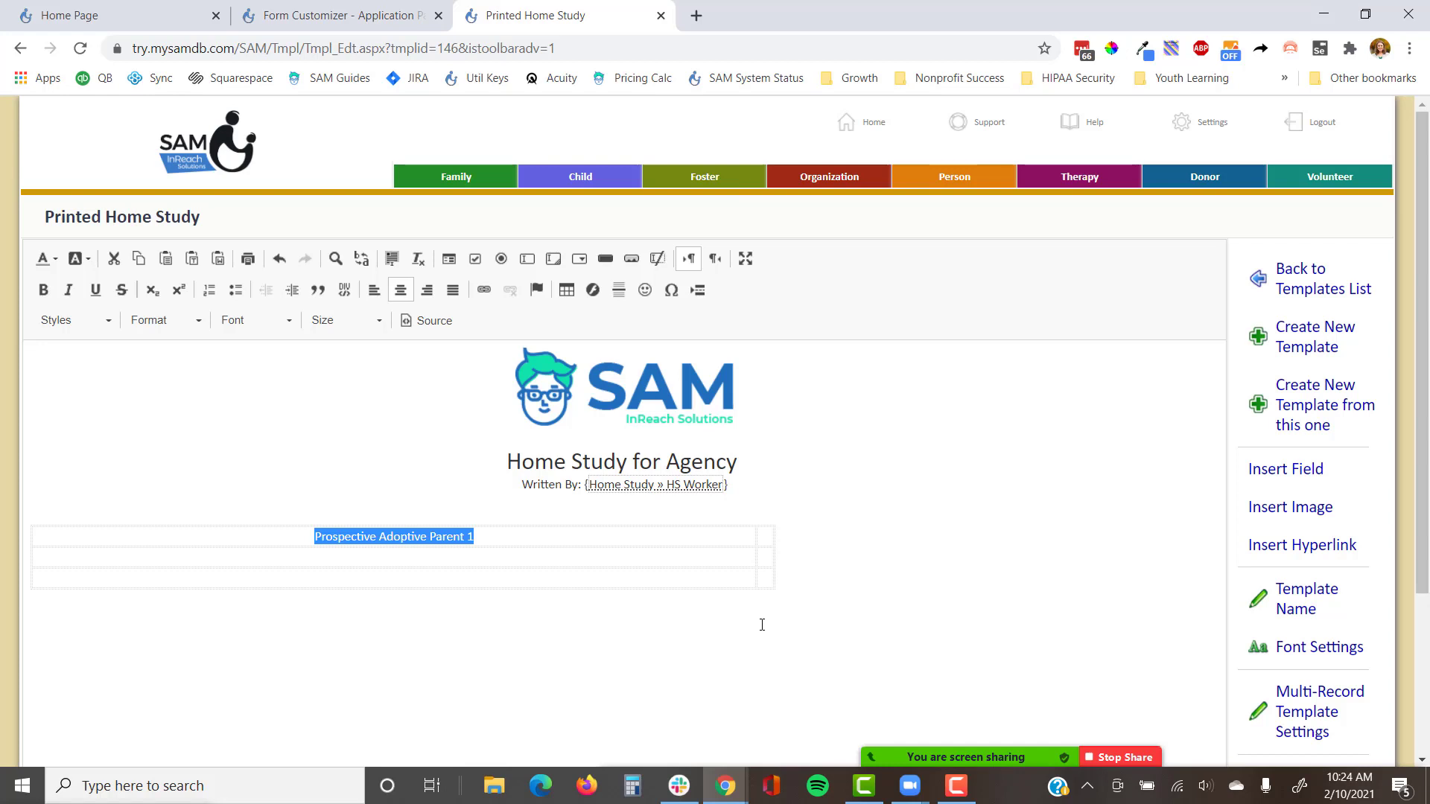
click(766, 537)
key(ctrl+v)
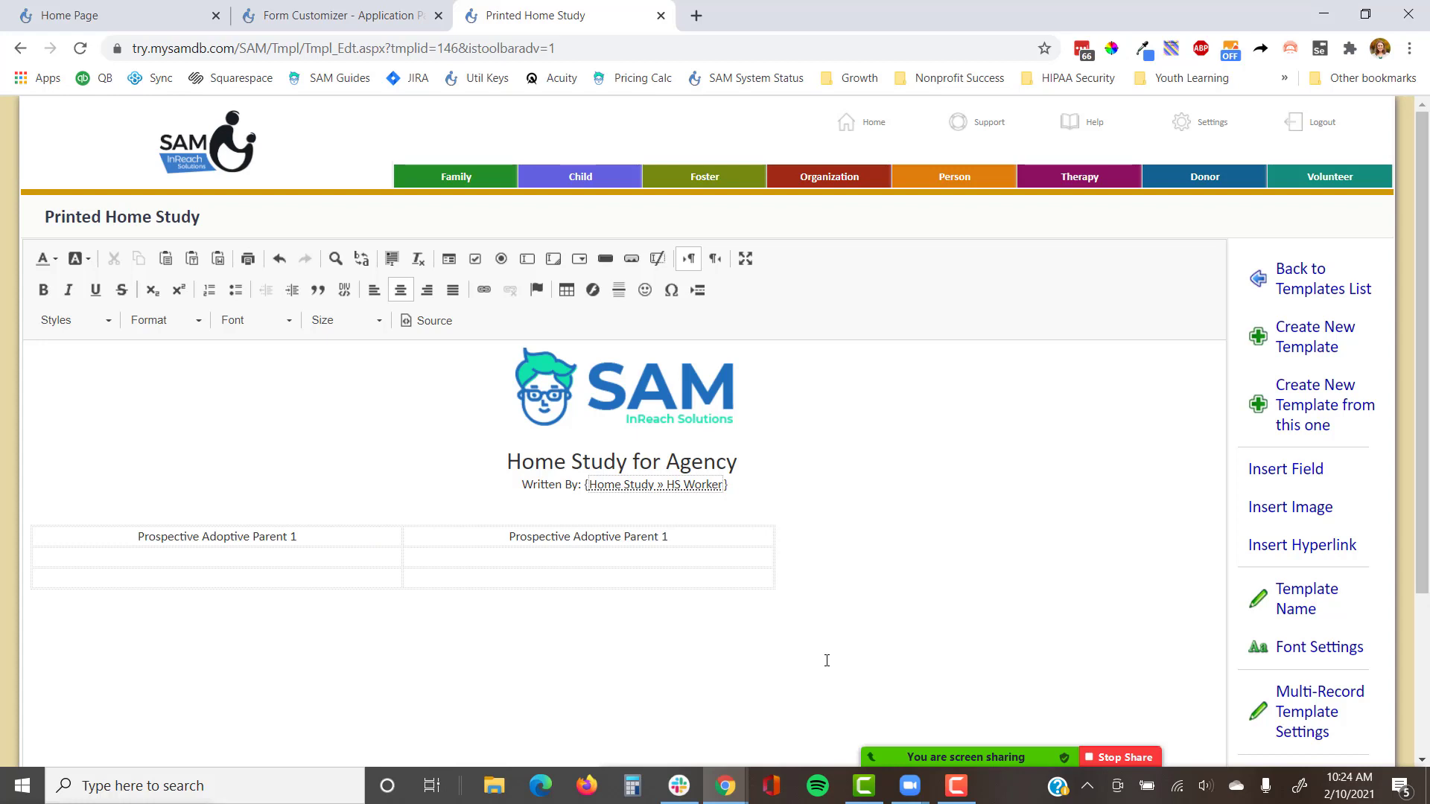
key(BackSpace)
text(2)
Step: Add blank lines below the two-column table
click(195, 611)
key(Return)
key(Return)
key(Return)
Step: Expand the template's advanced options and place the insertion point below the table
scroll(1340, 529, down, 3)
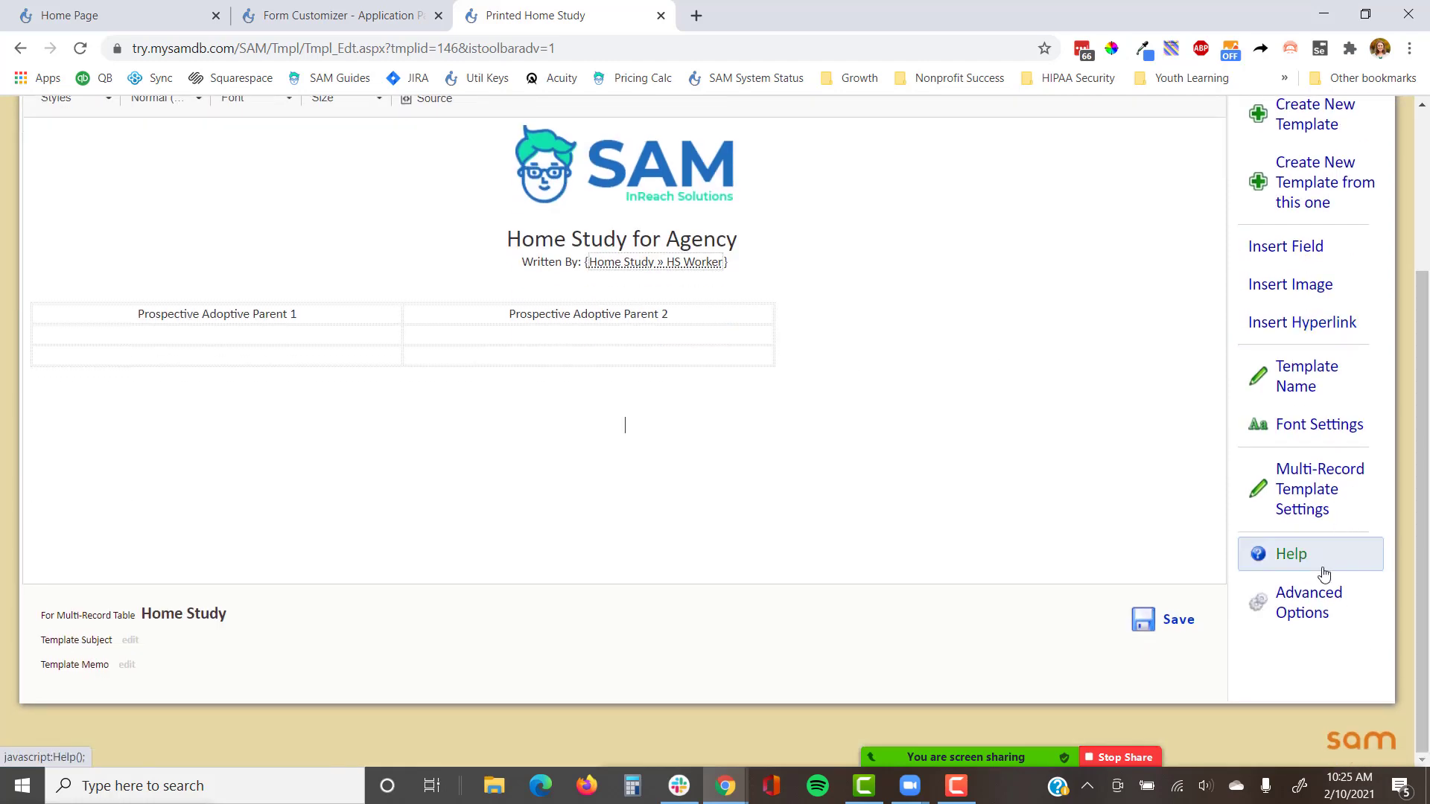
click(1314, 601)
scroll(1311, 544, down, 5)
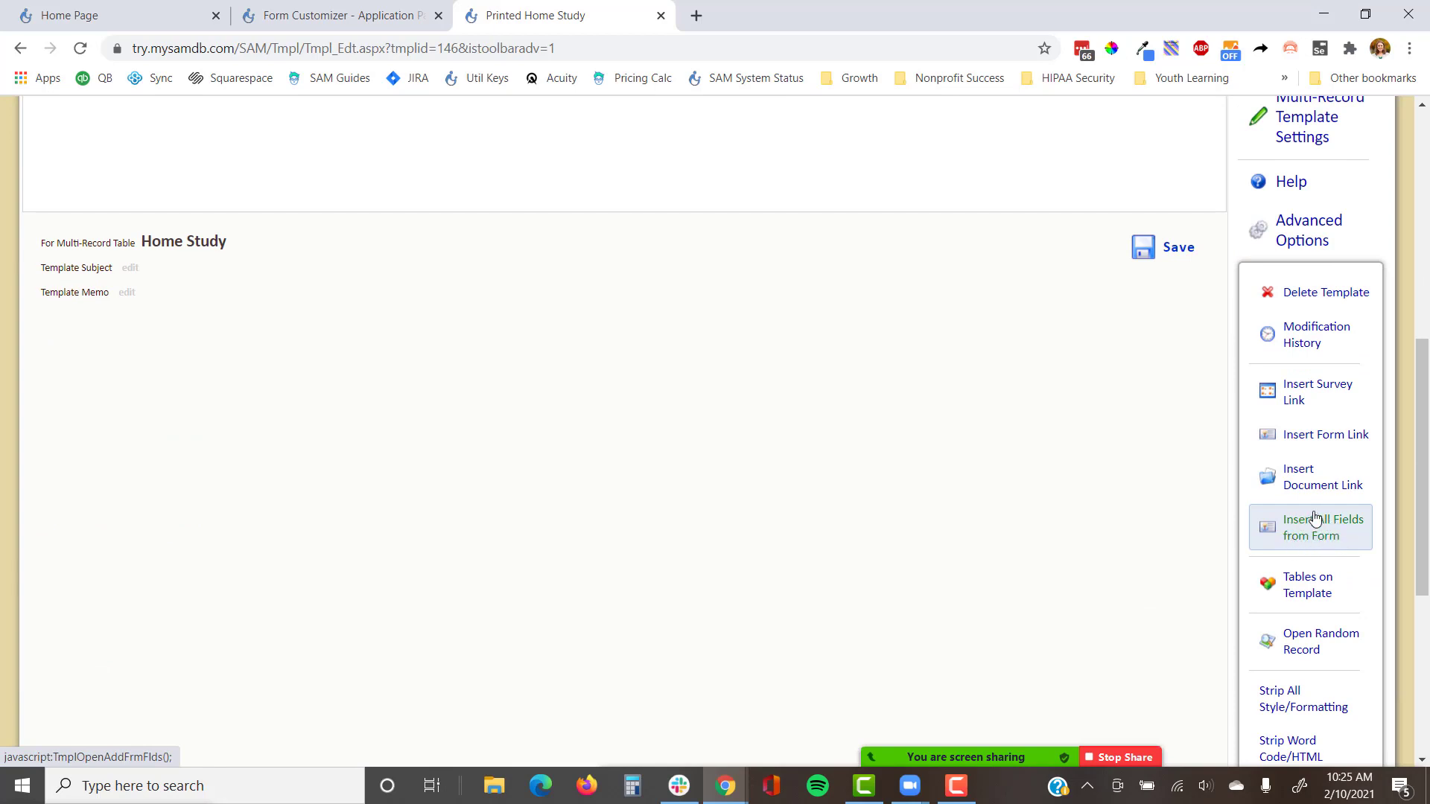
scroll(1315, 519, up, 5)
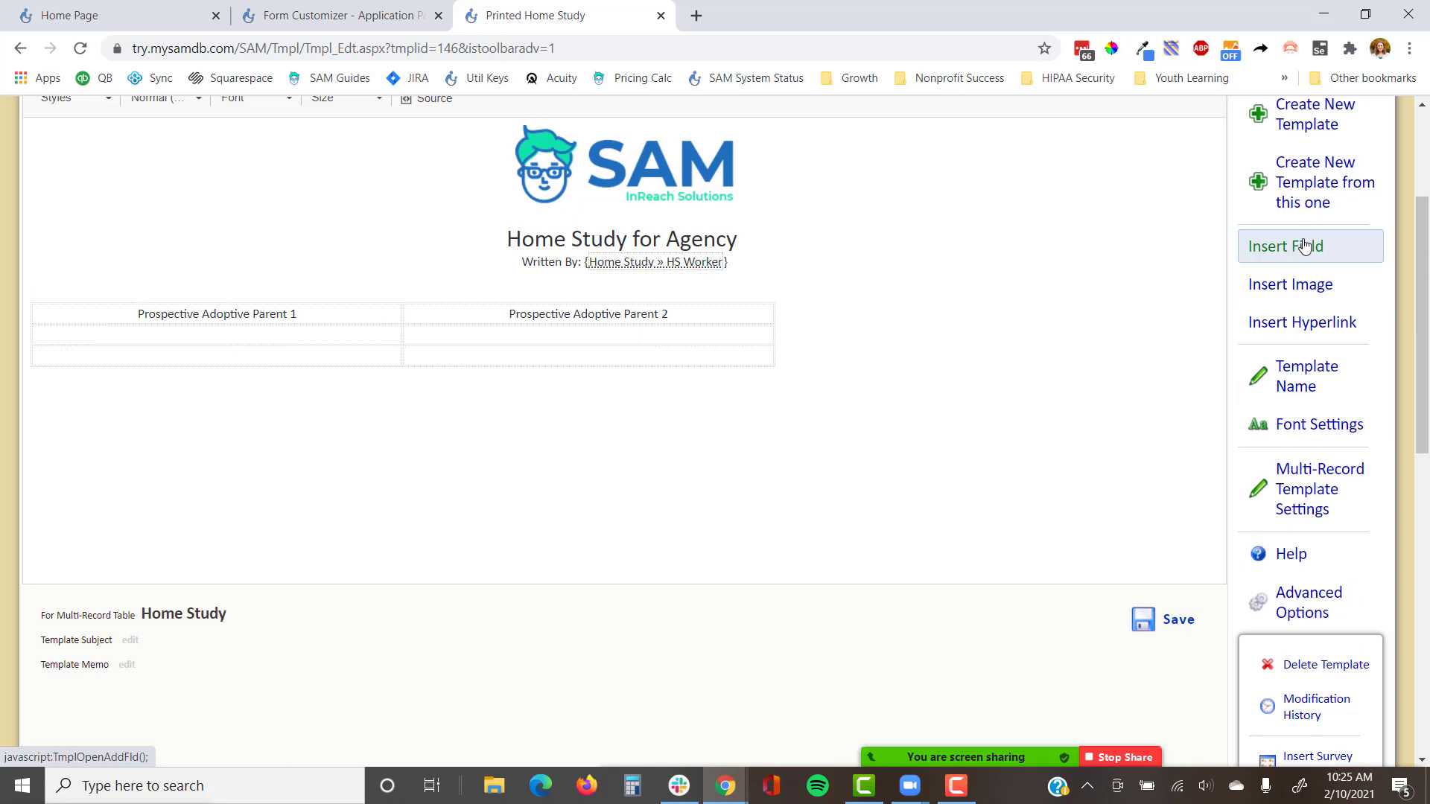
drag(753, 263, 586, 271)
click(466, 415)
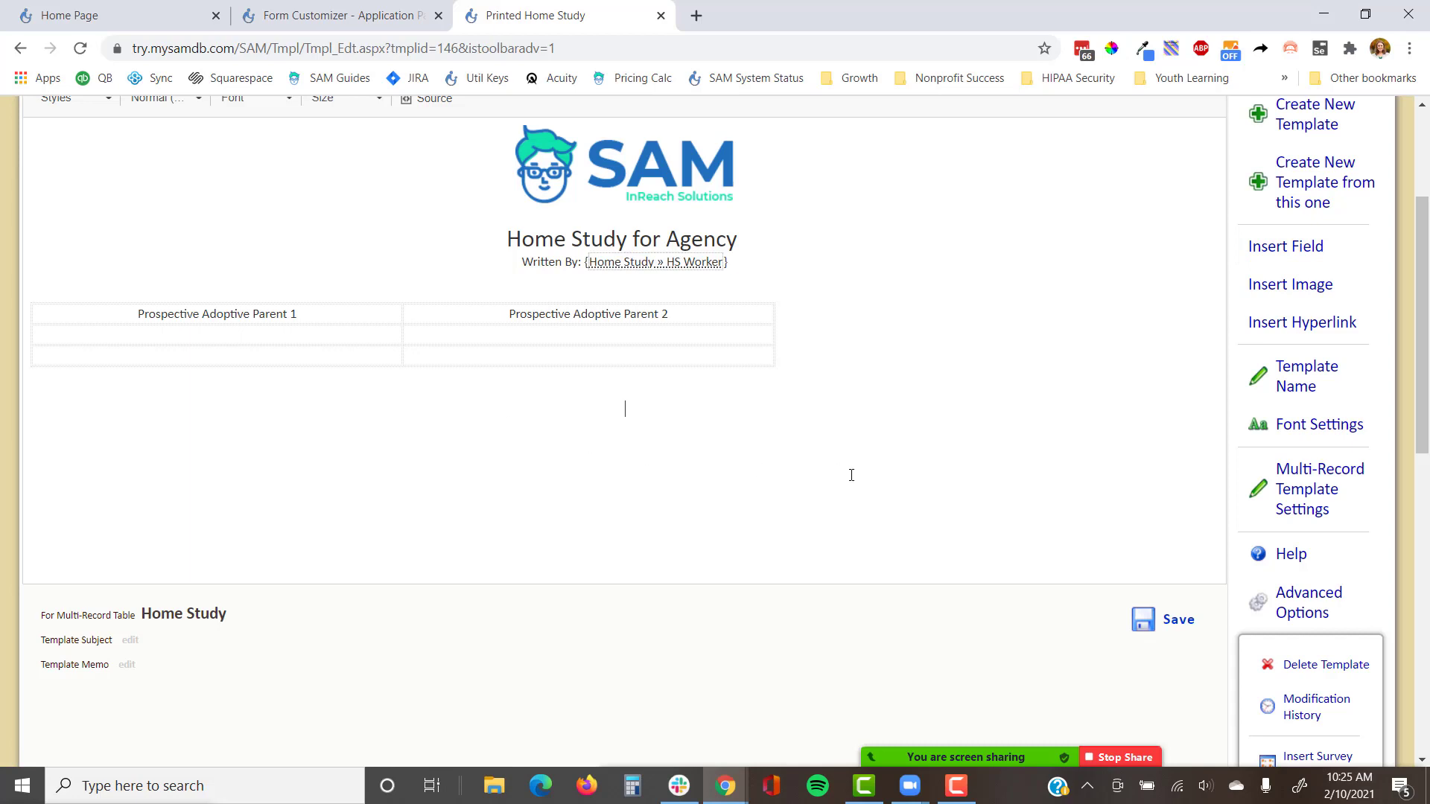
scroll(1340, 540, down, 5)
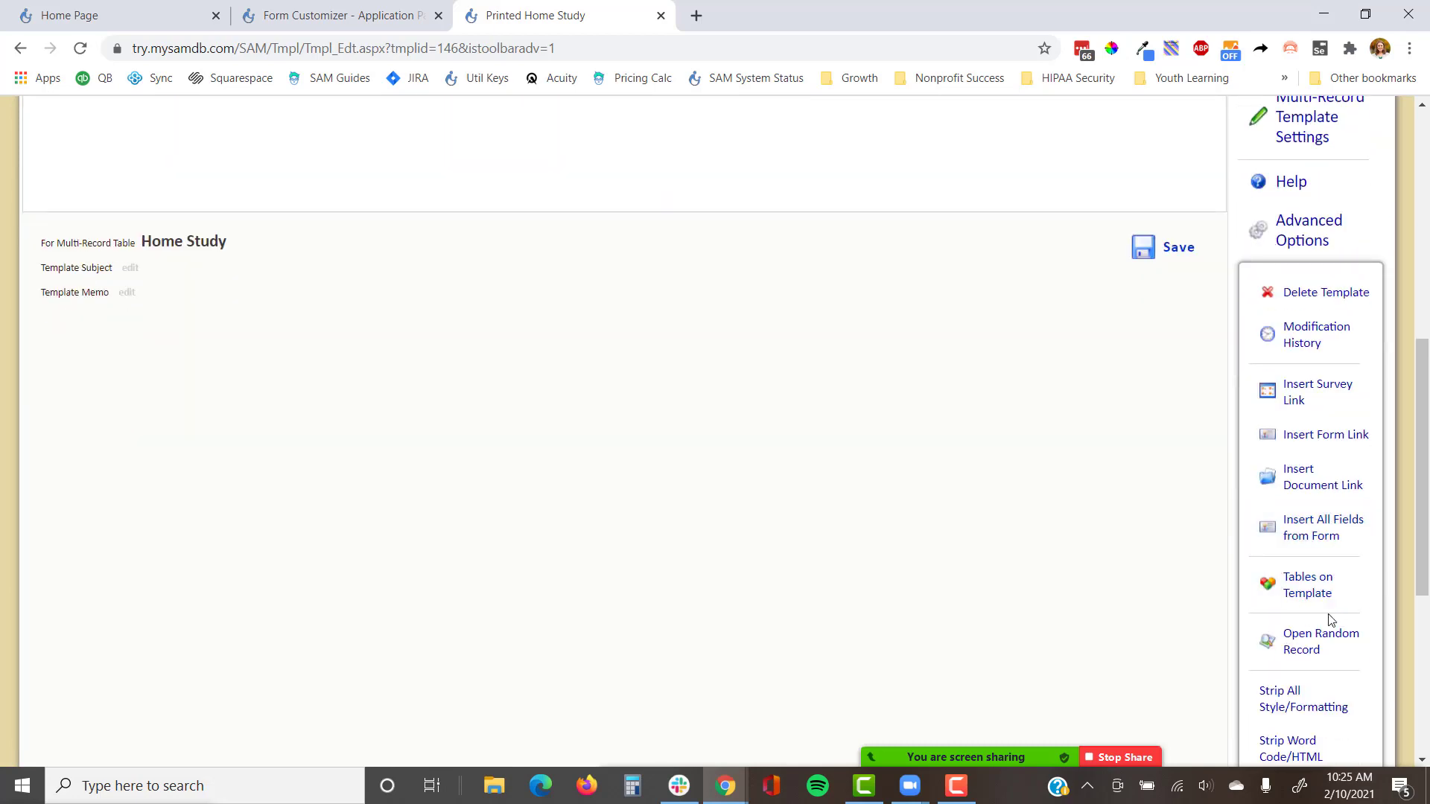
Step: Review which forms are offered for Insert All Fields from Form, and close the dialog
click(1319, 538)
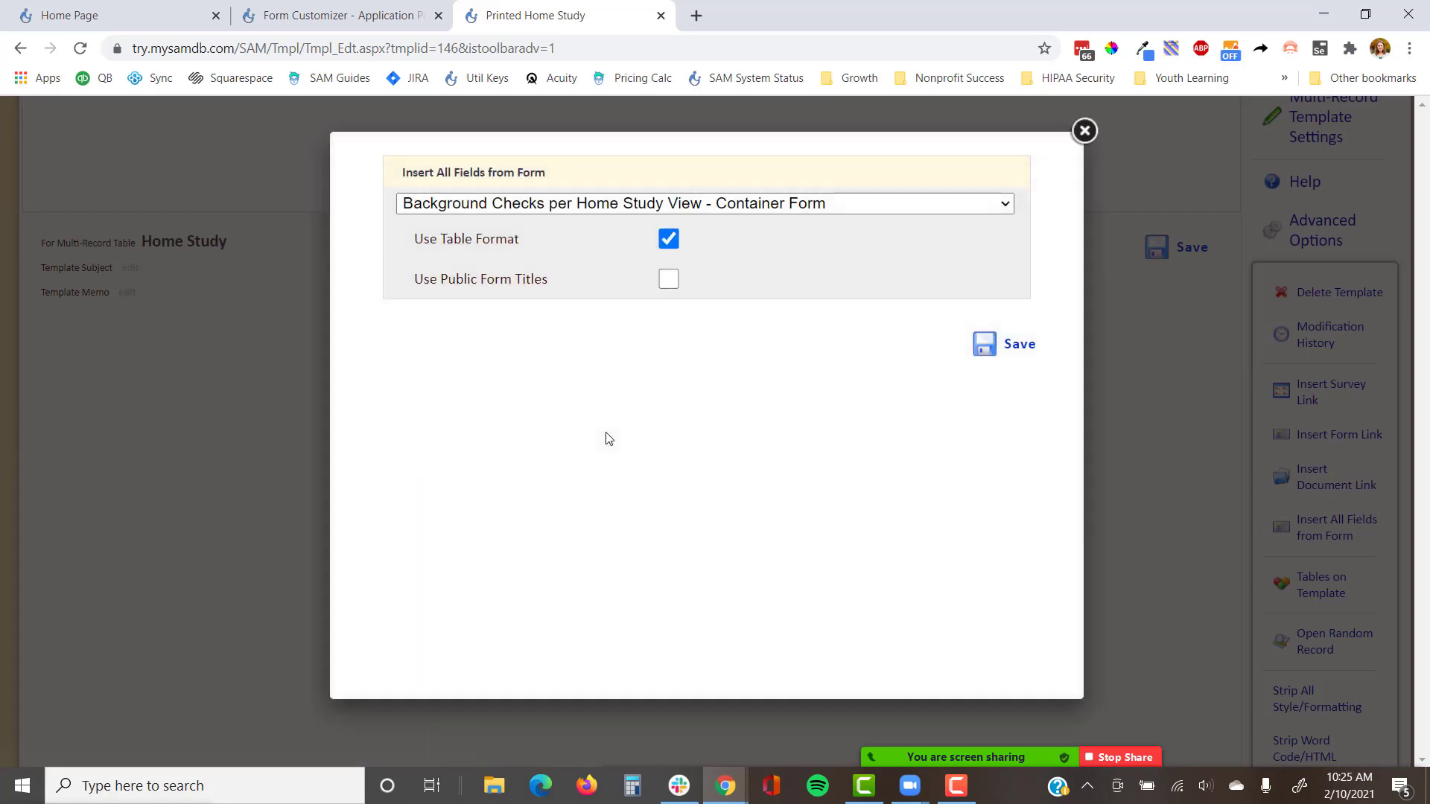
click(708, 205)
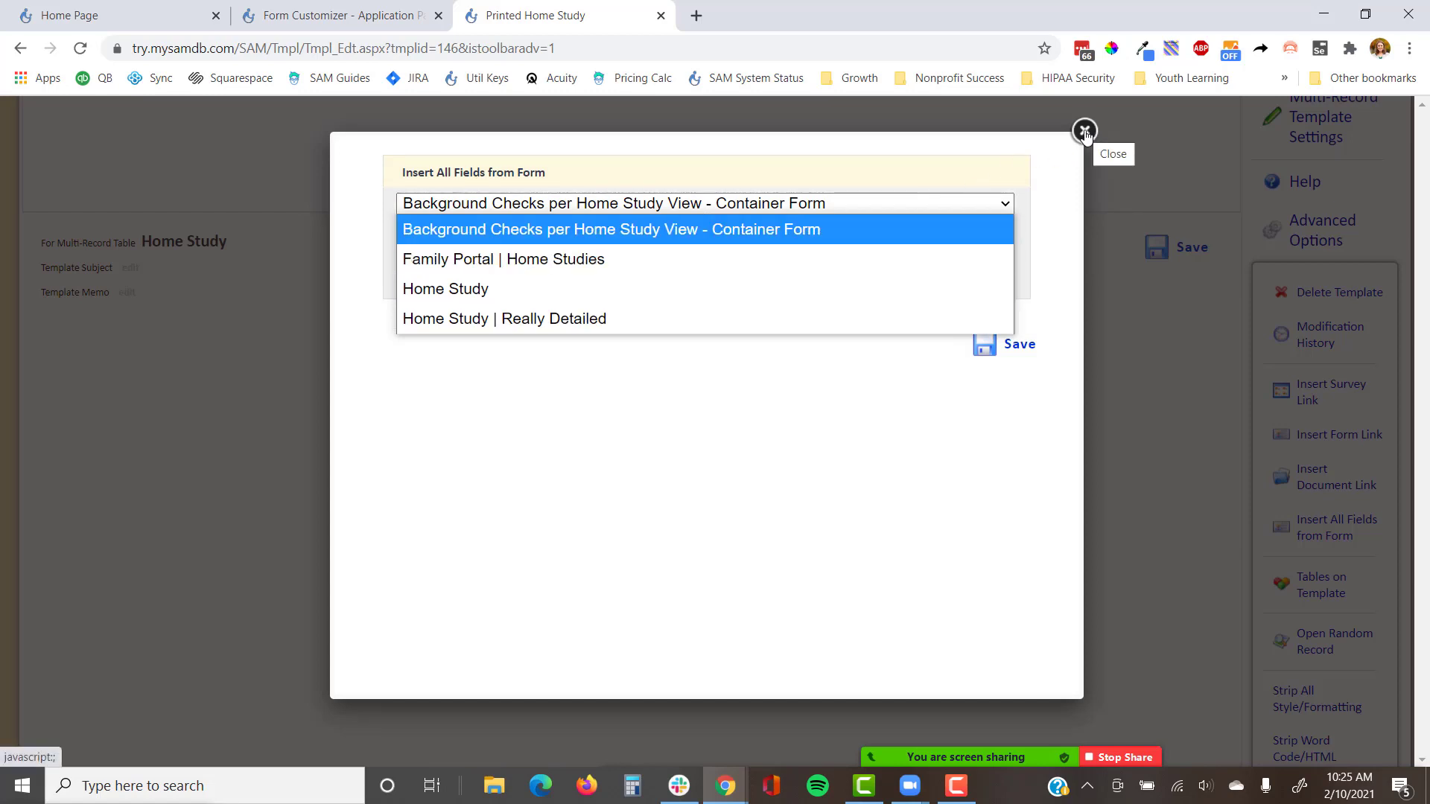
click(756, 415)
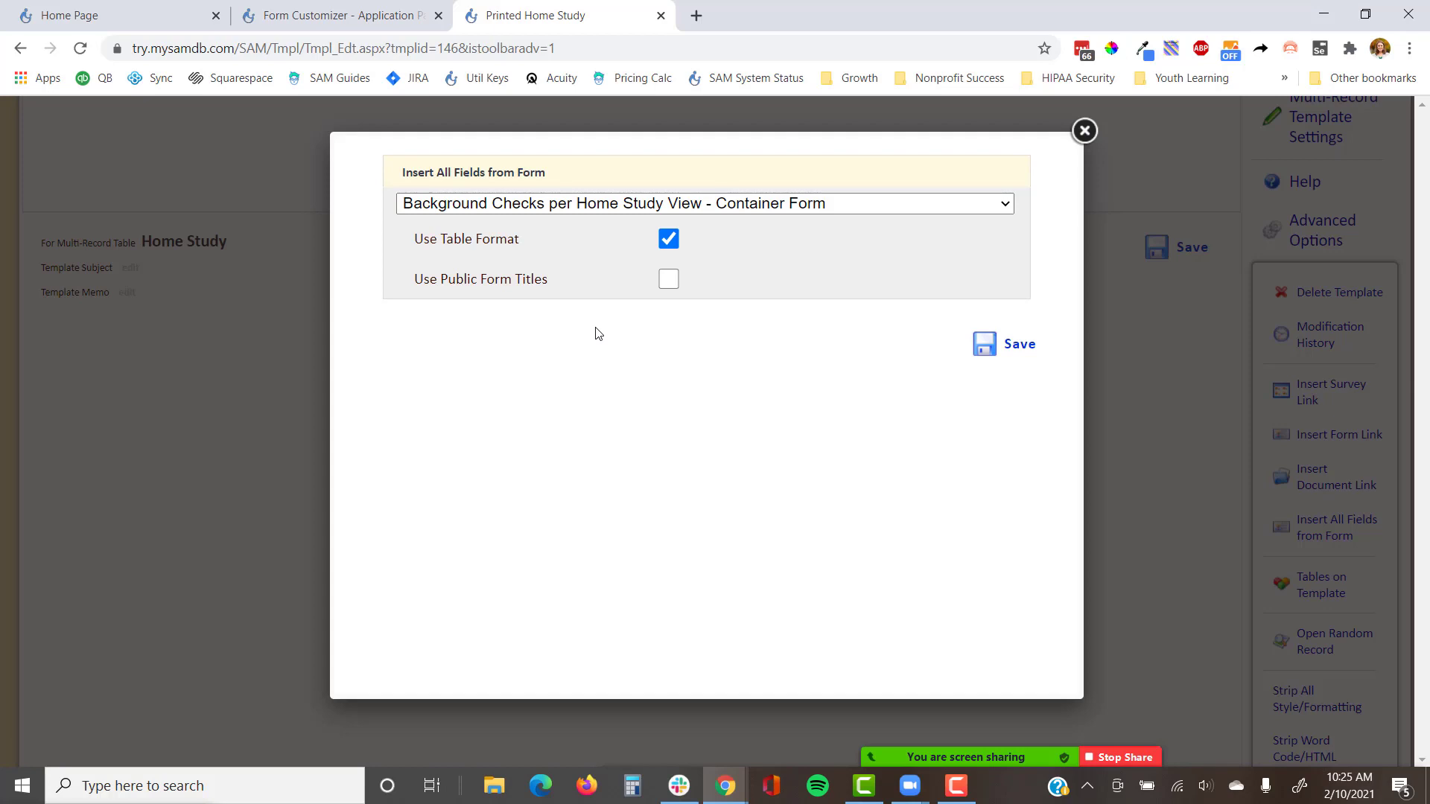
click(672, 206)
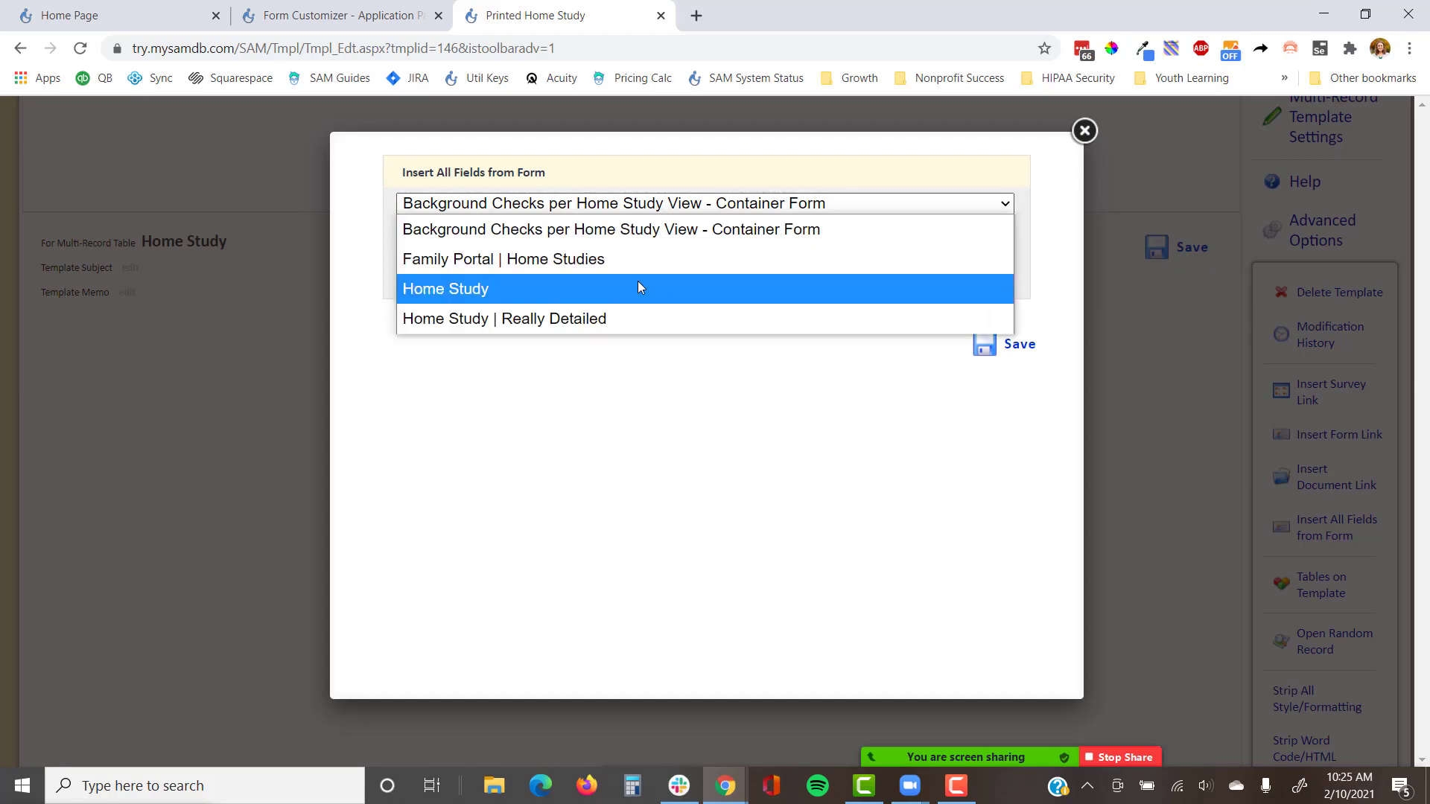
click(705, 383)
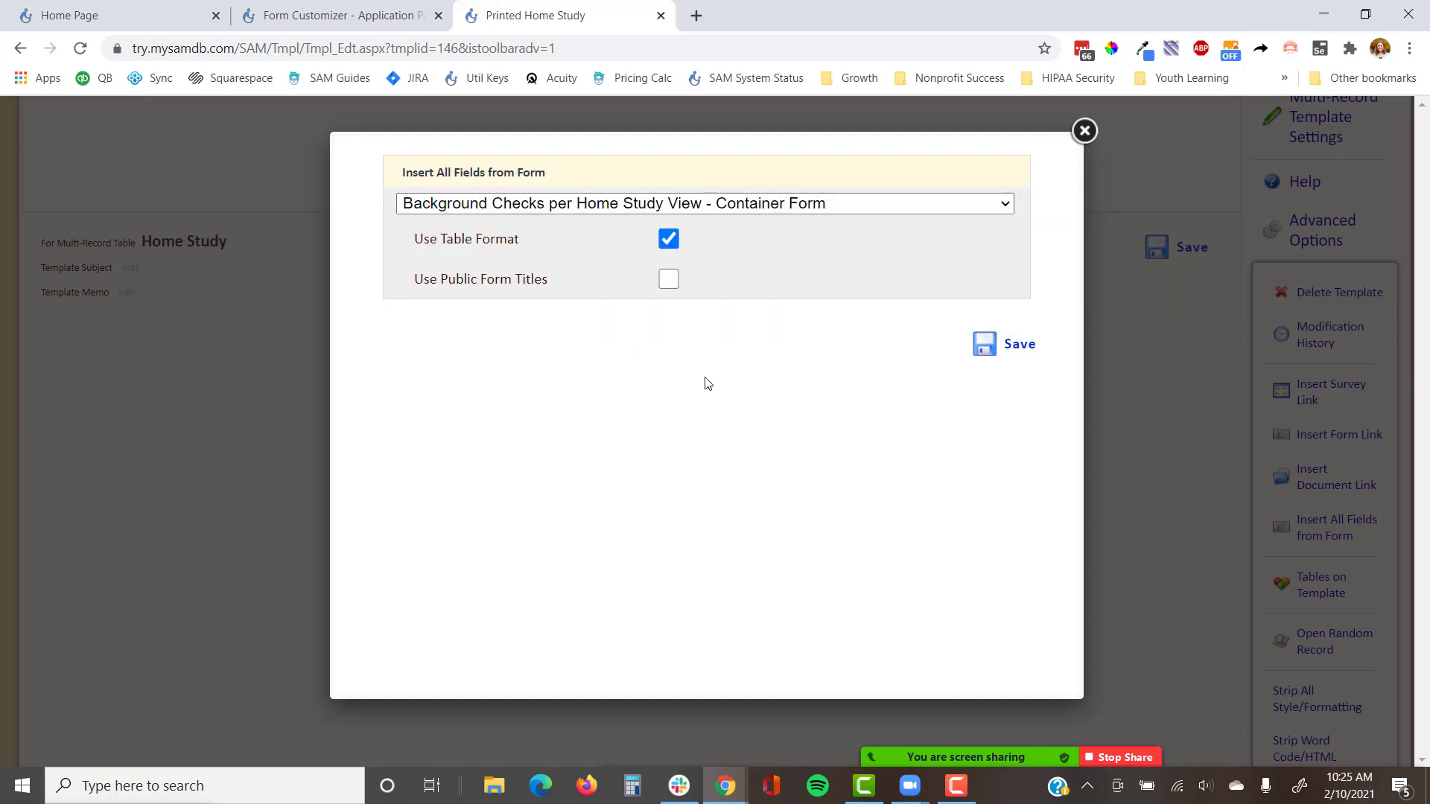
click(1085, 132)
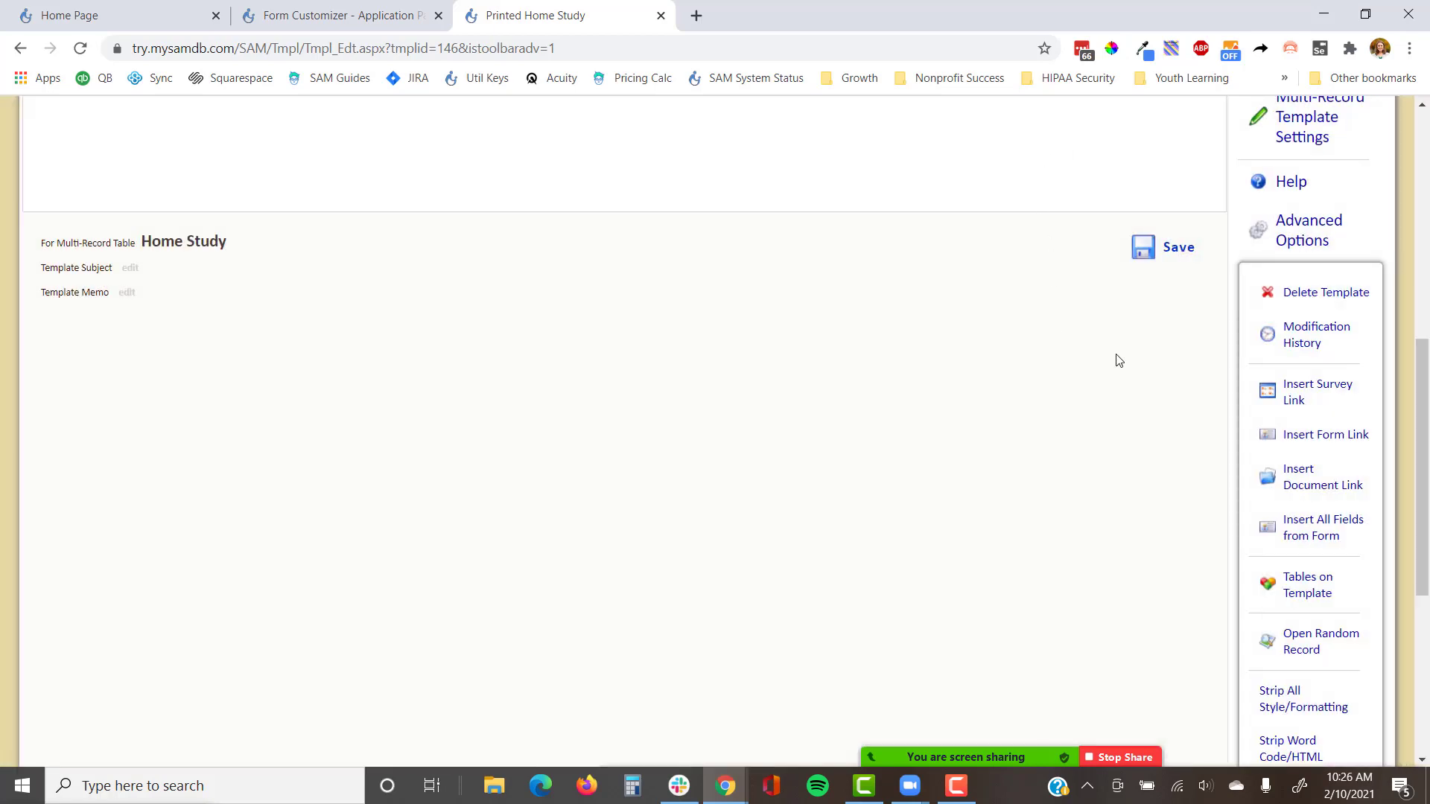
scroll(1042, 390, up, 4)
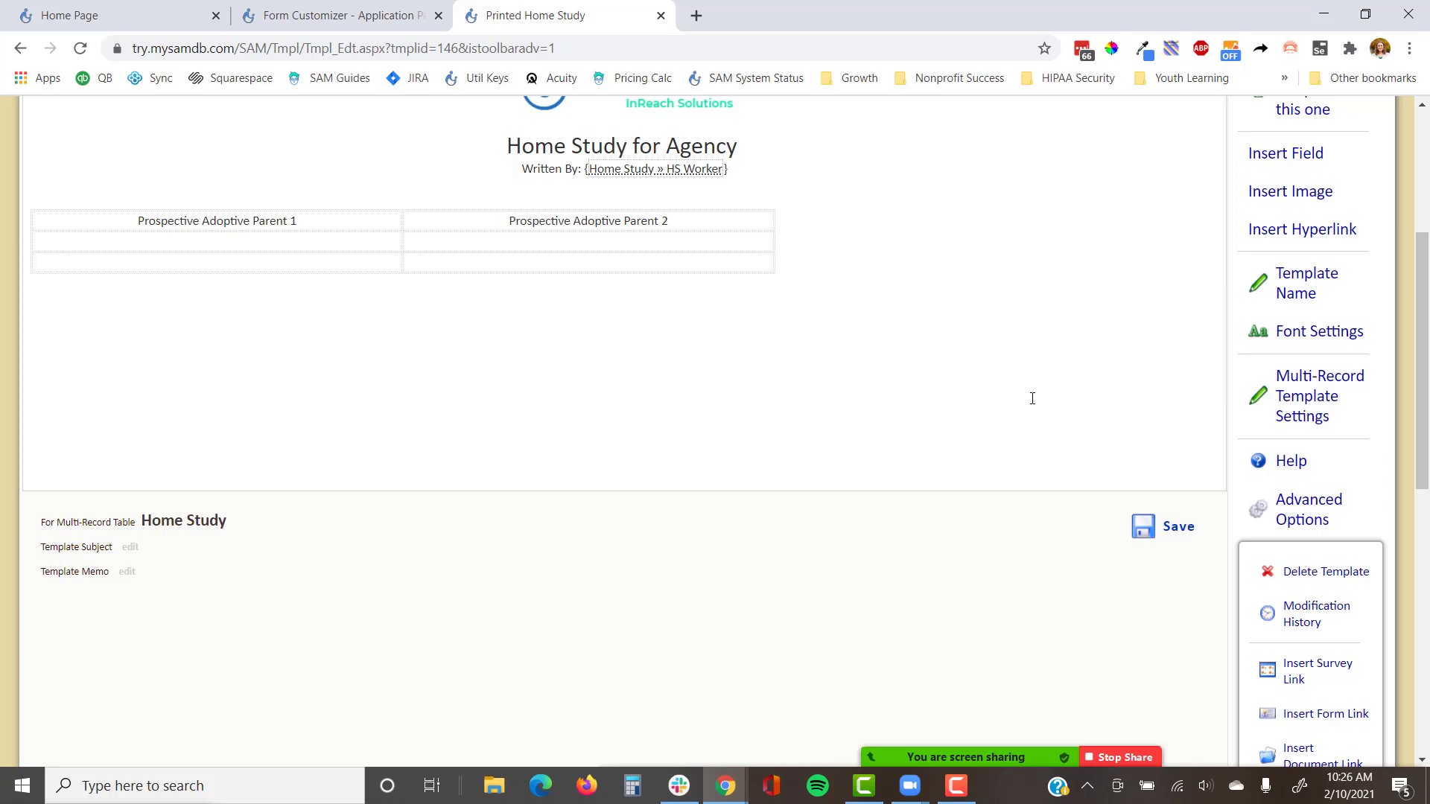
scroll(1259, 469, down, 3)
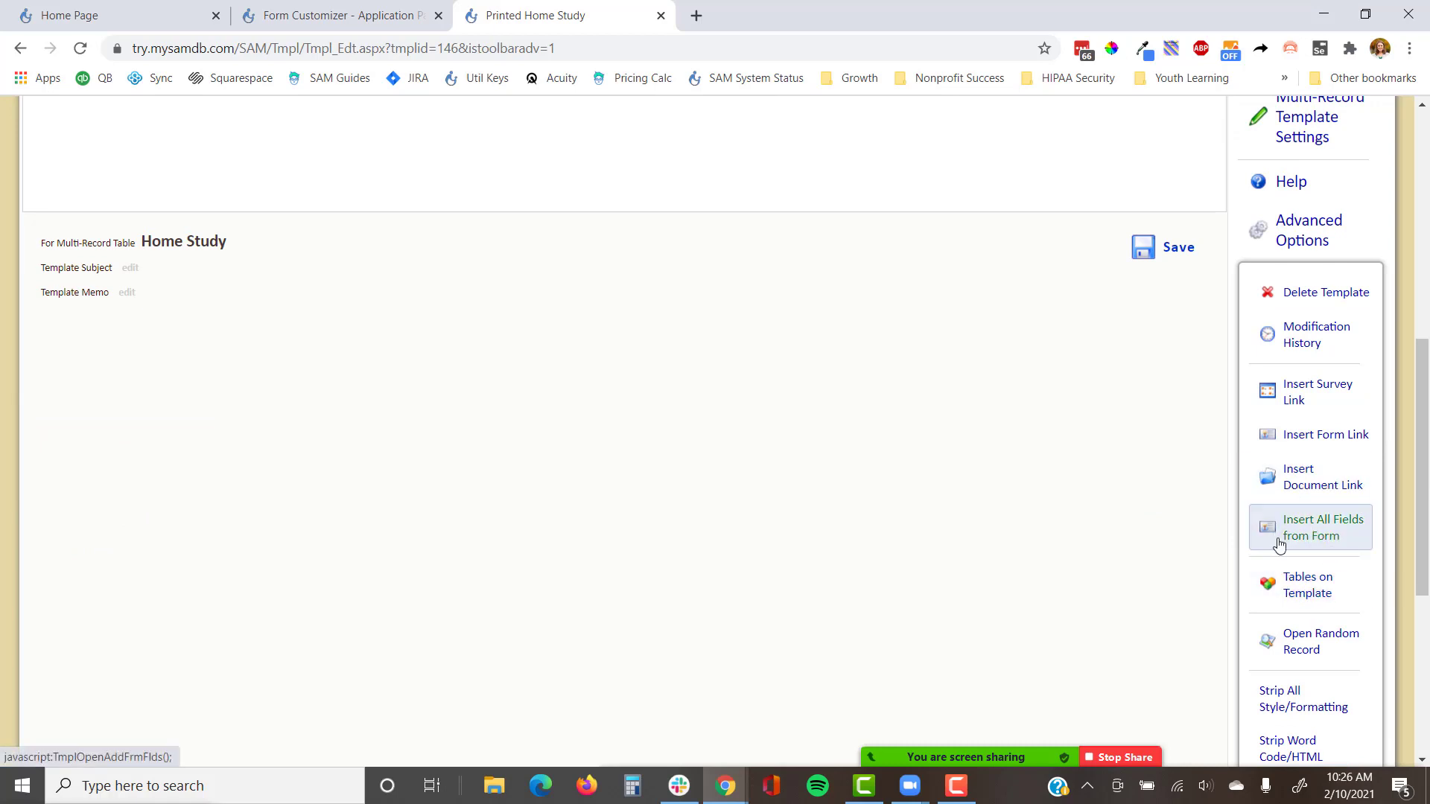
scroll(1082, 511, up, 8)
Step: Search all records on the Home Page by the family's last name and open the first Family record from Atlanta, GA
click(172, 21)
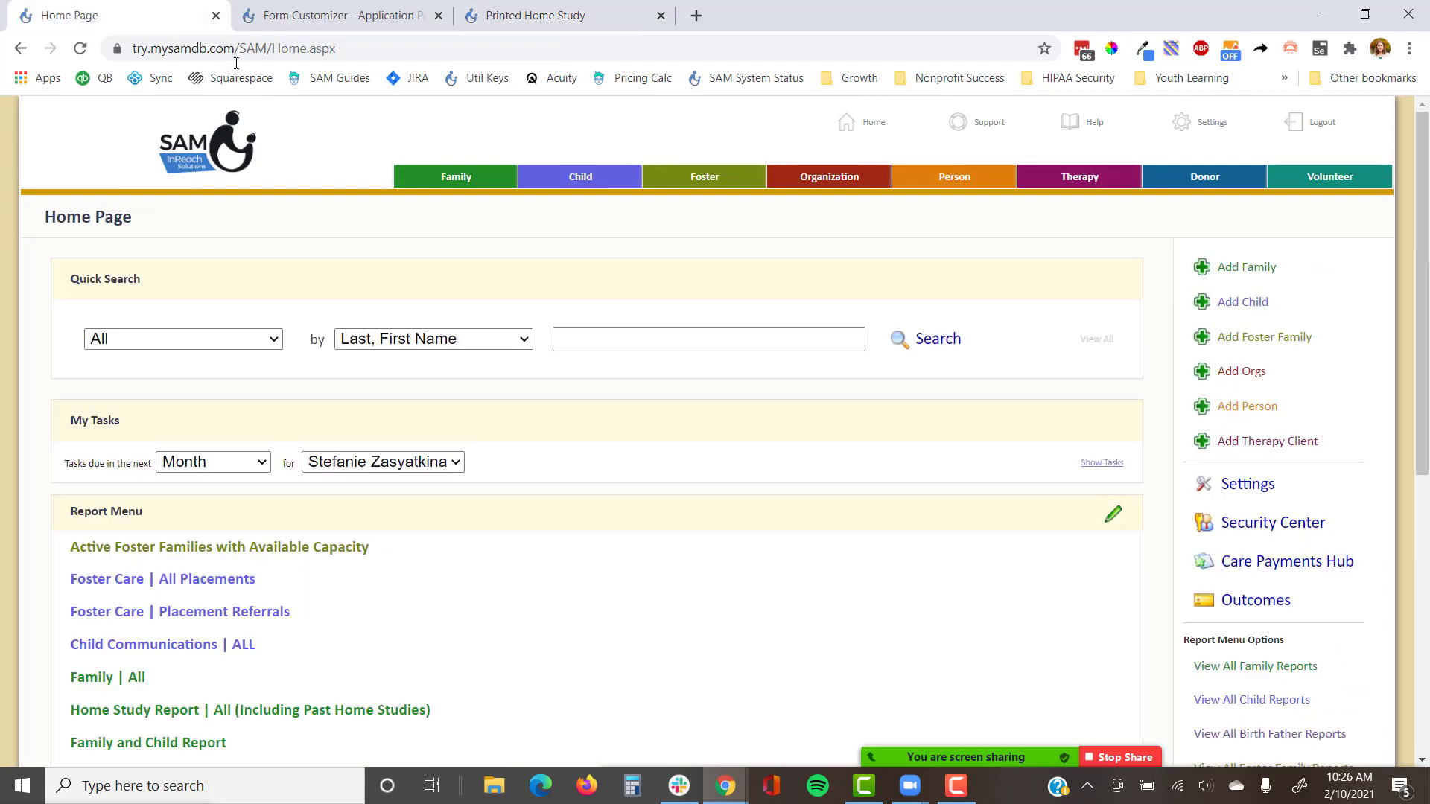
click(598, 330)
text(williams)
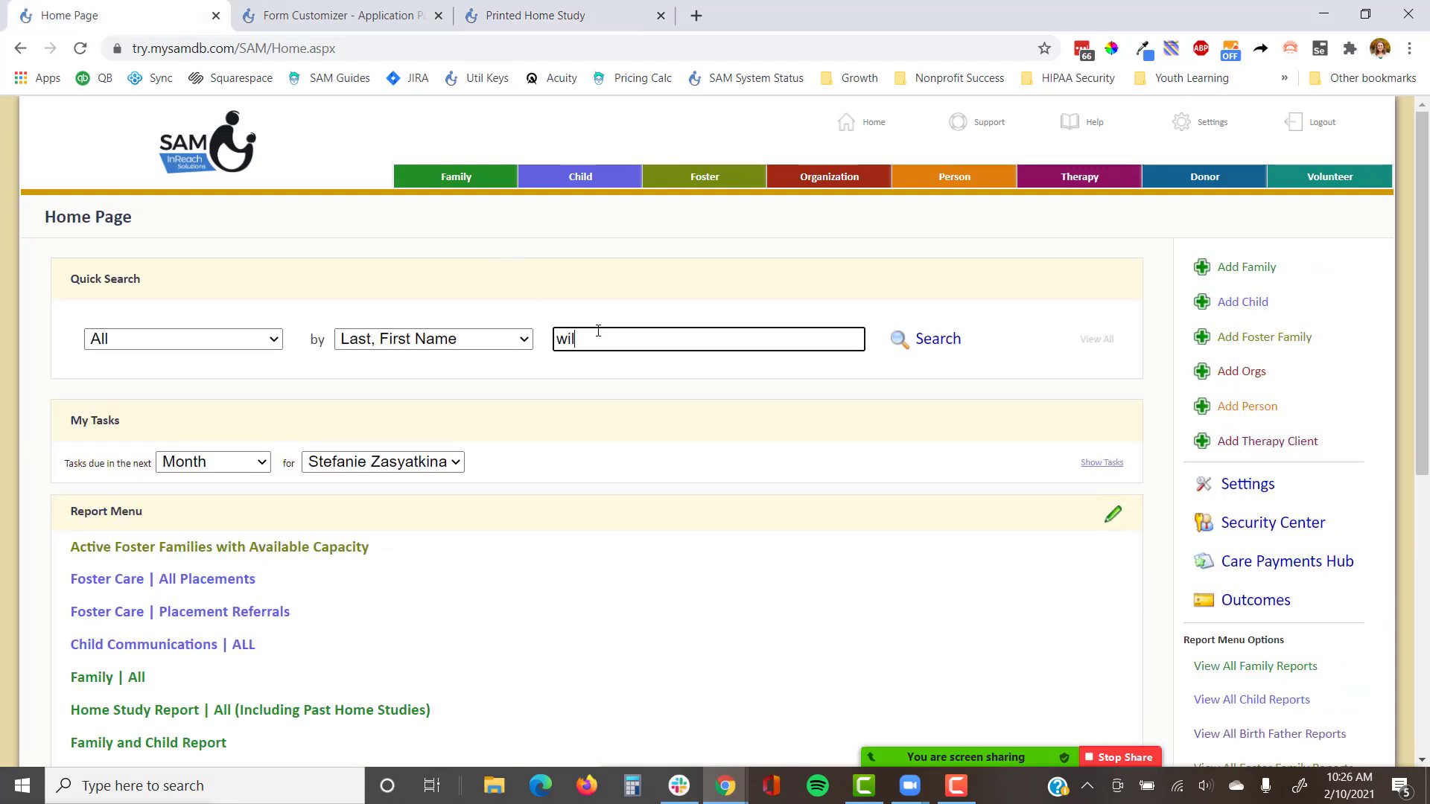
key(Return)
scroll(335, 469, down, 4)
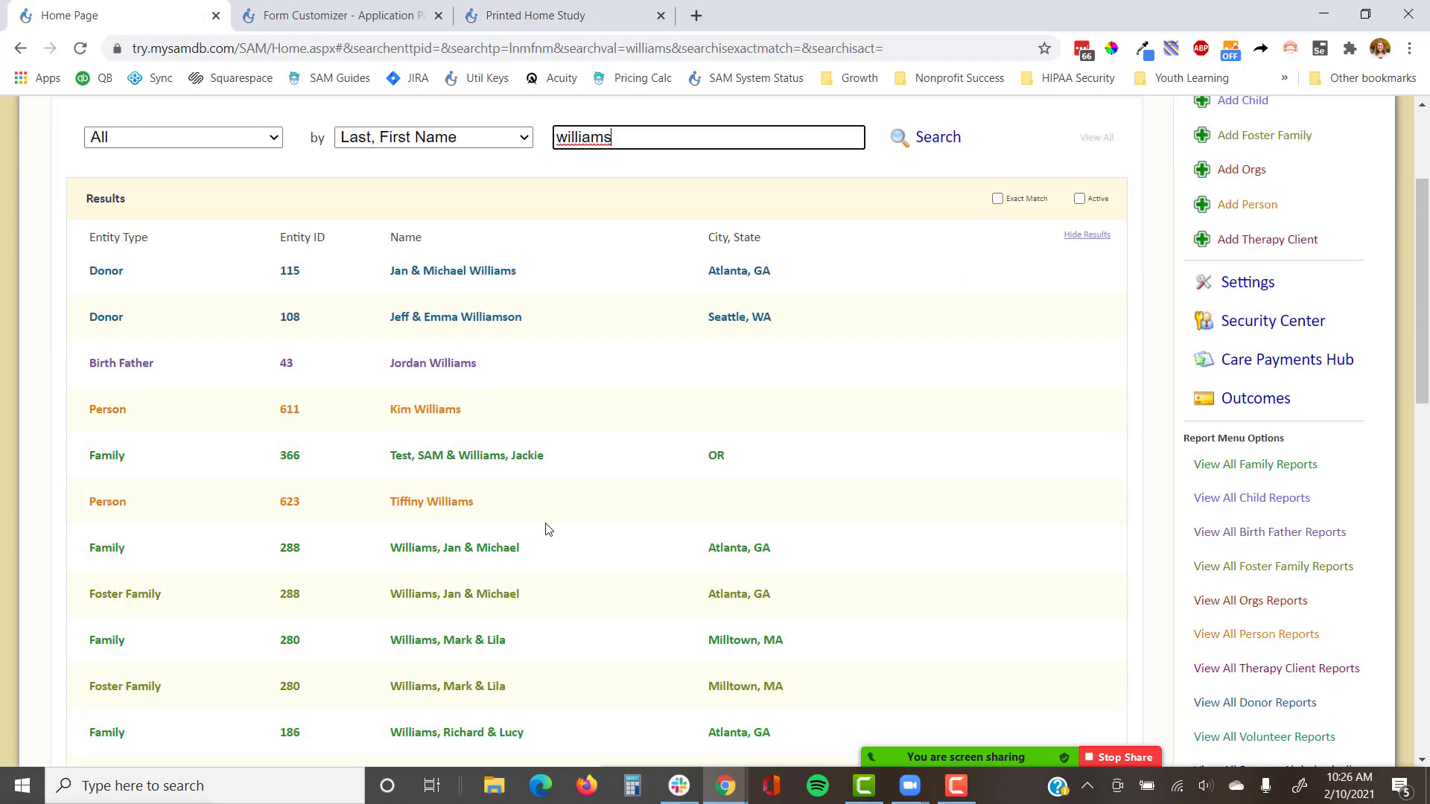
click(493, 473)
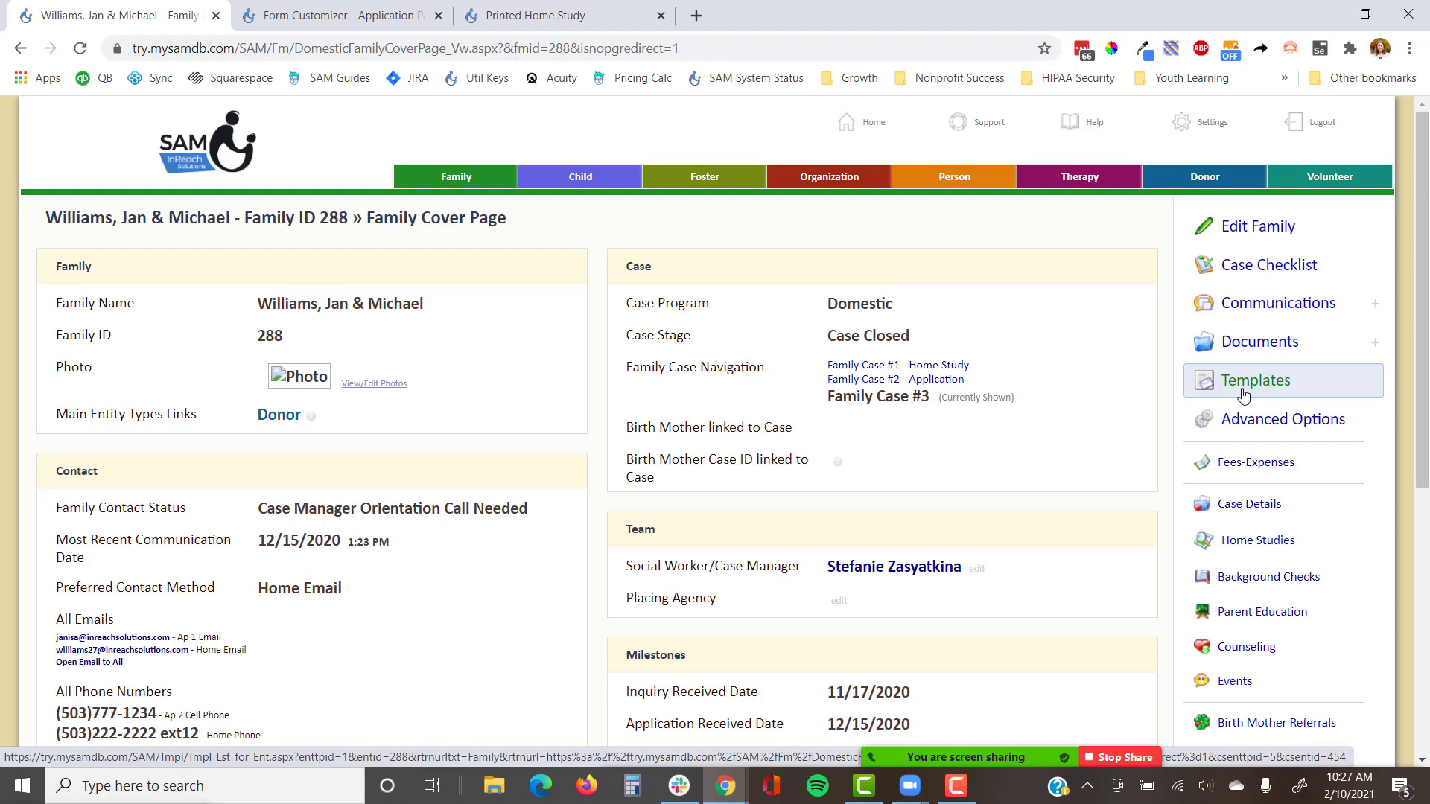
Step: Return to the Printed Home Study template in the editor
click(537, 15)
click(323, 11)
click(572, 11)
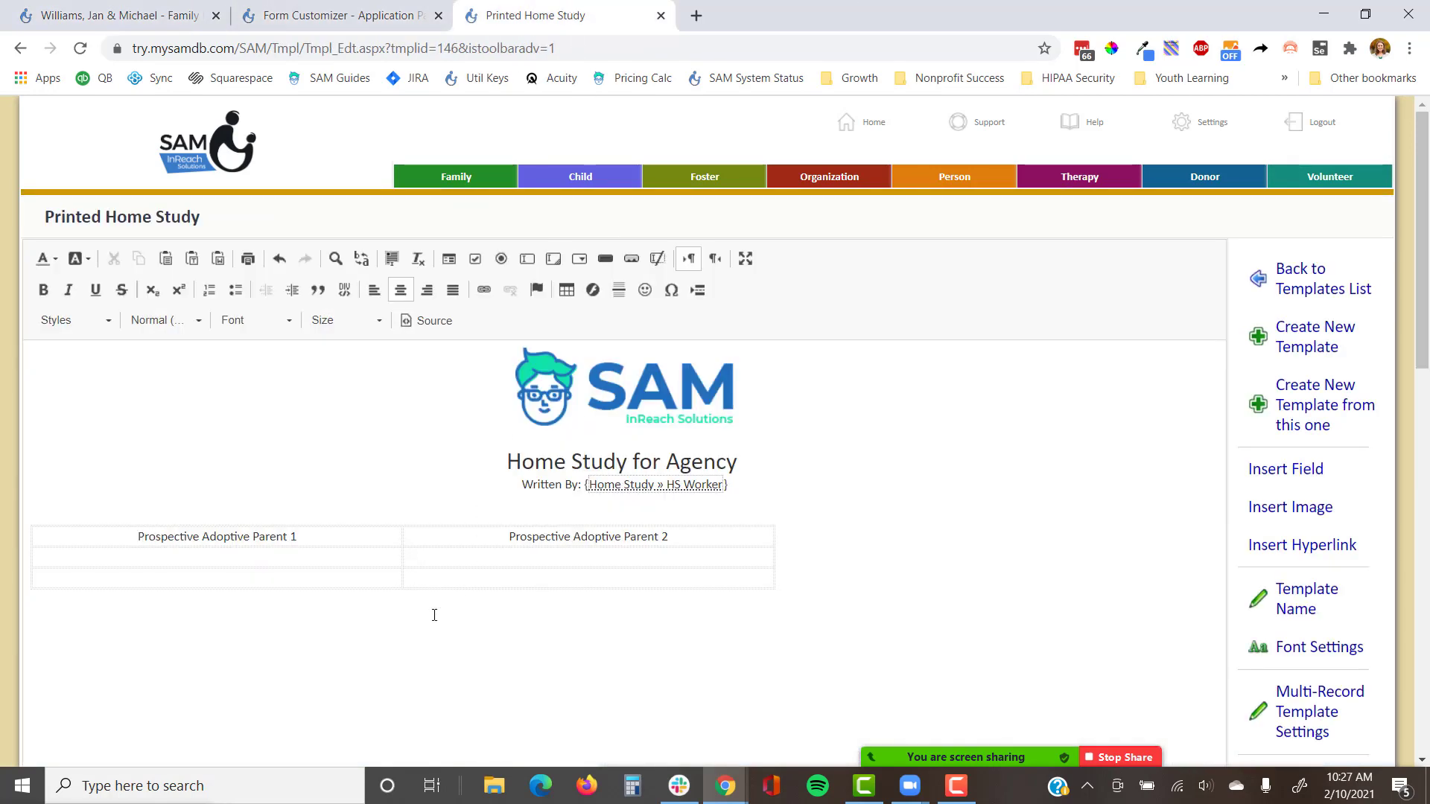
Step: Insert the Family field Name 1 | First Last in the table cell under Prospective Adoptive Parent 1
click(1299, 468)
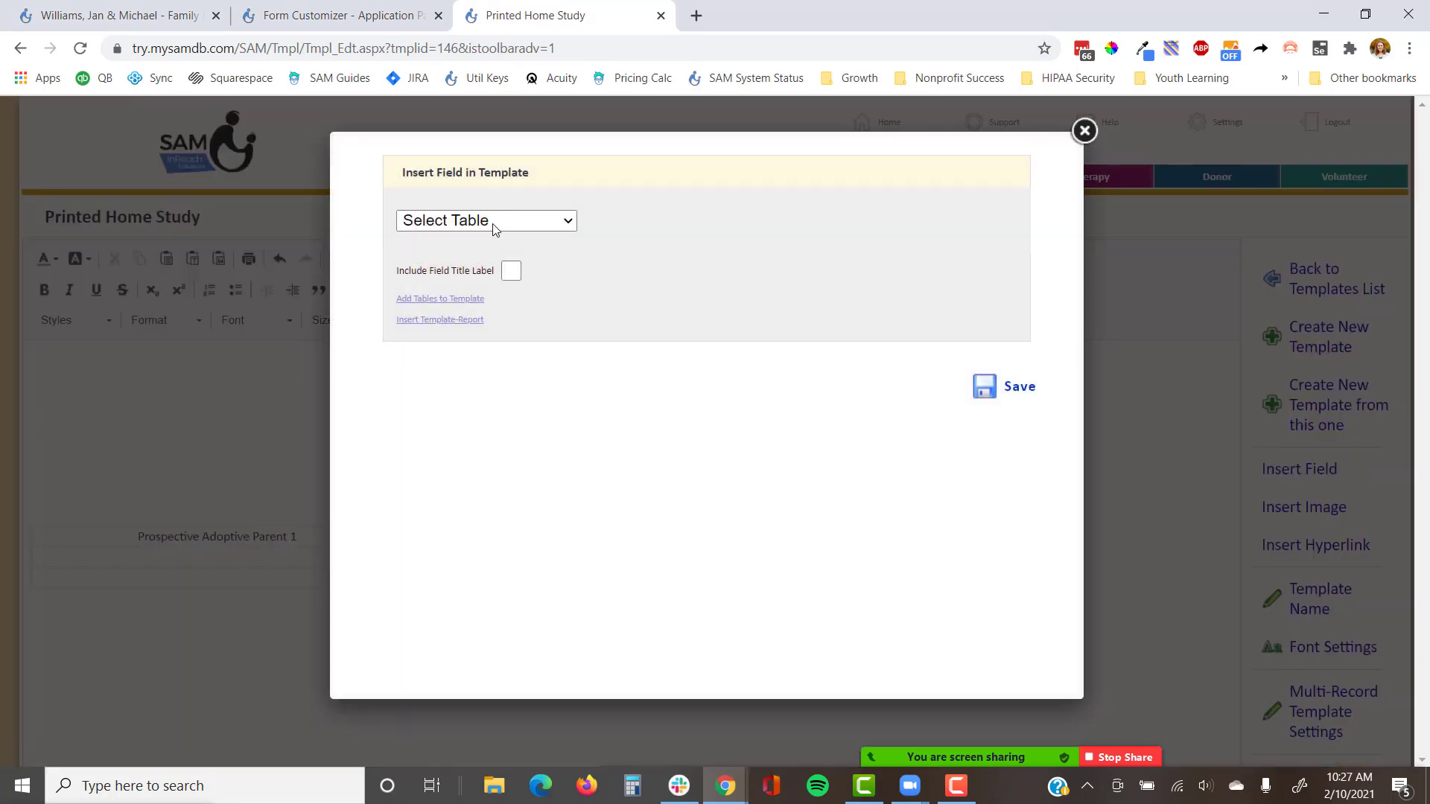
click(559, 221)
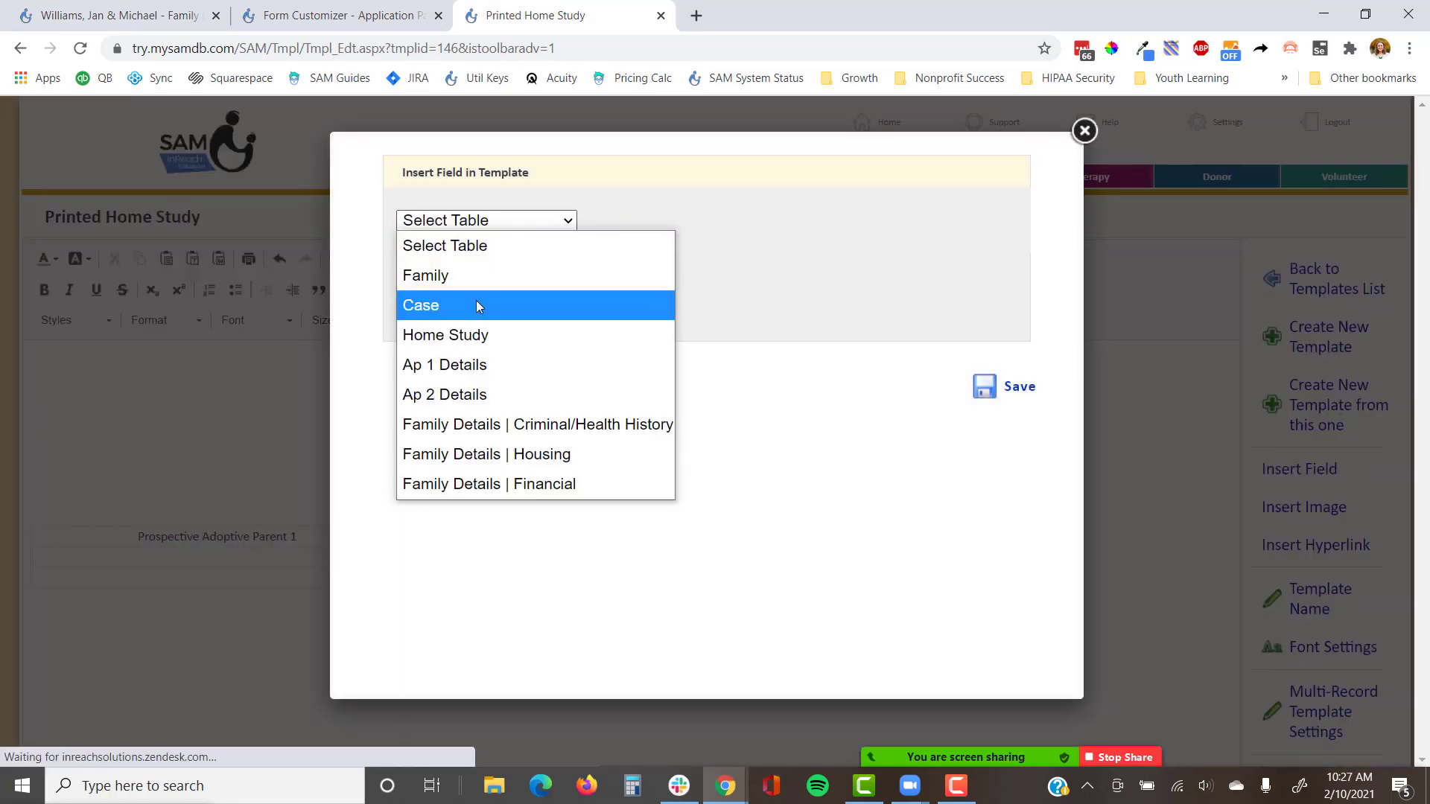
click(481, 276)
click(770, 220)
scroll(758, 345, down, 5)
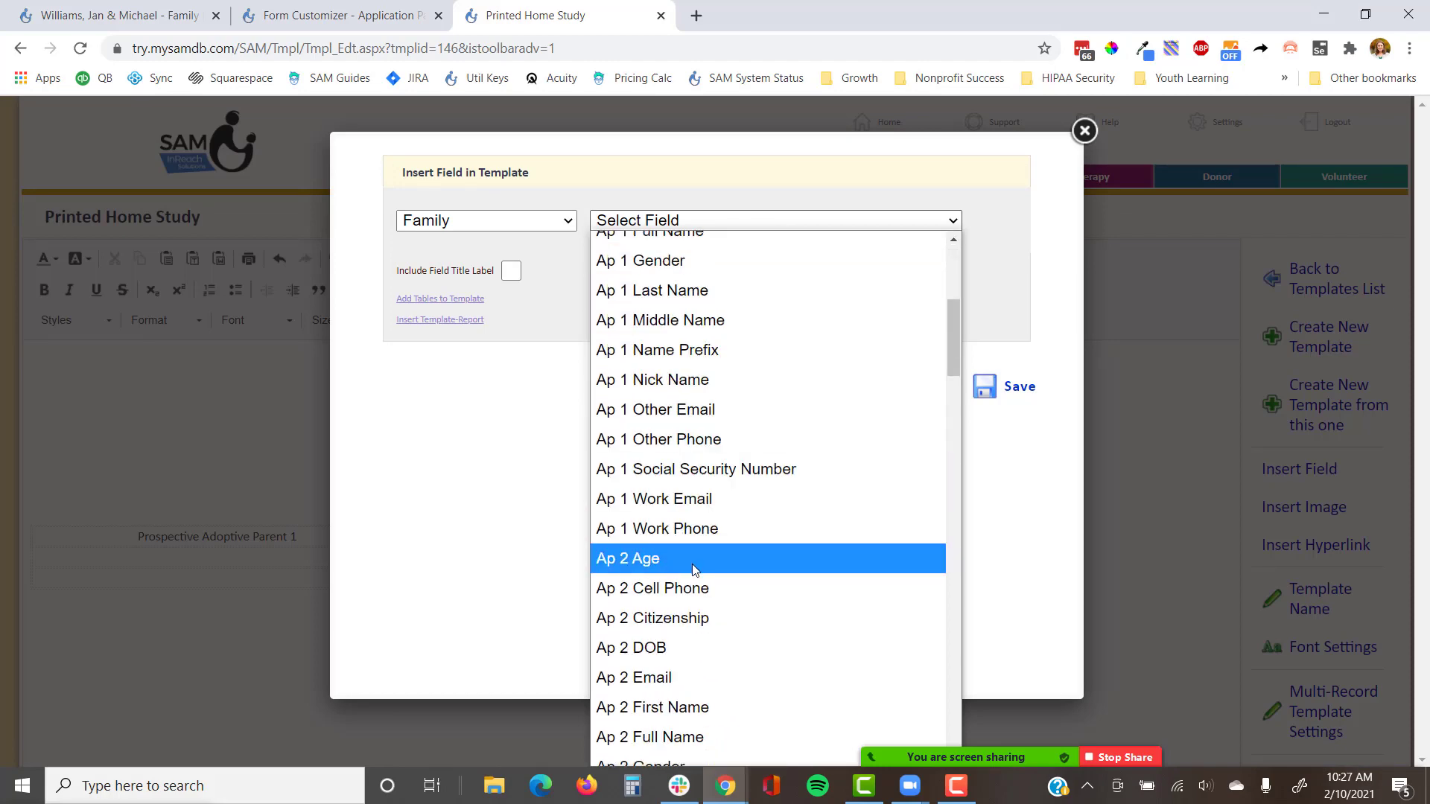
scroll(693, 572, down, 10)
scroll(692, 572, down, 12)
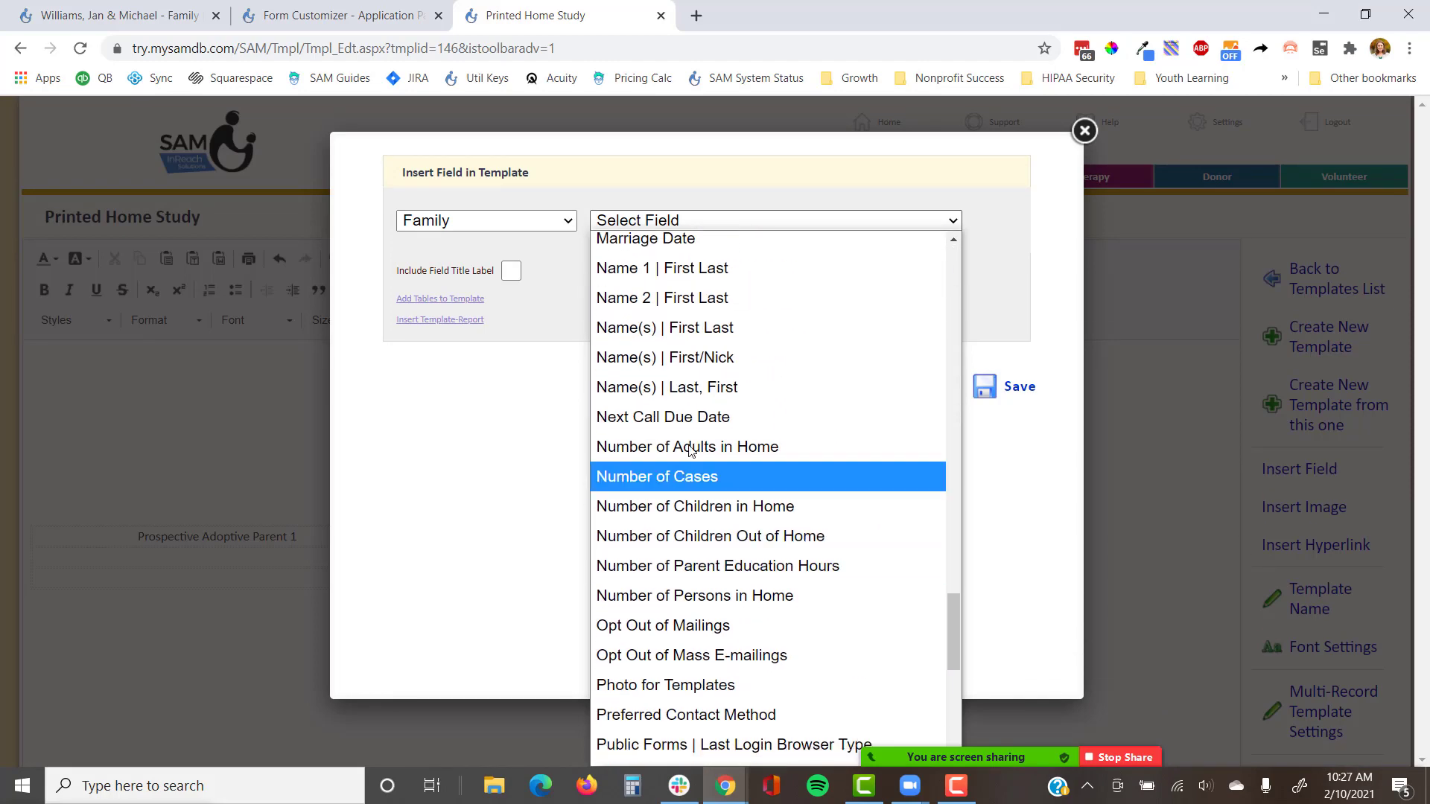
click(711, 269)
click(1018, 385)
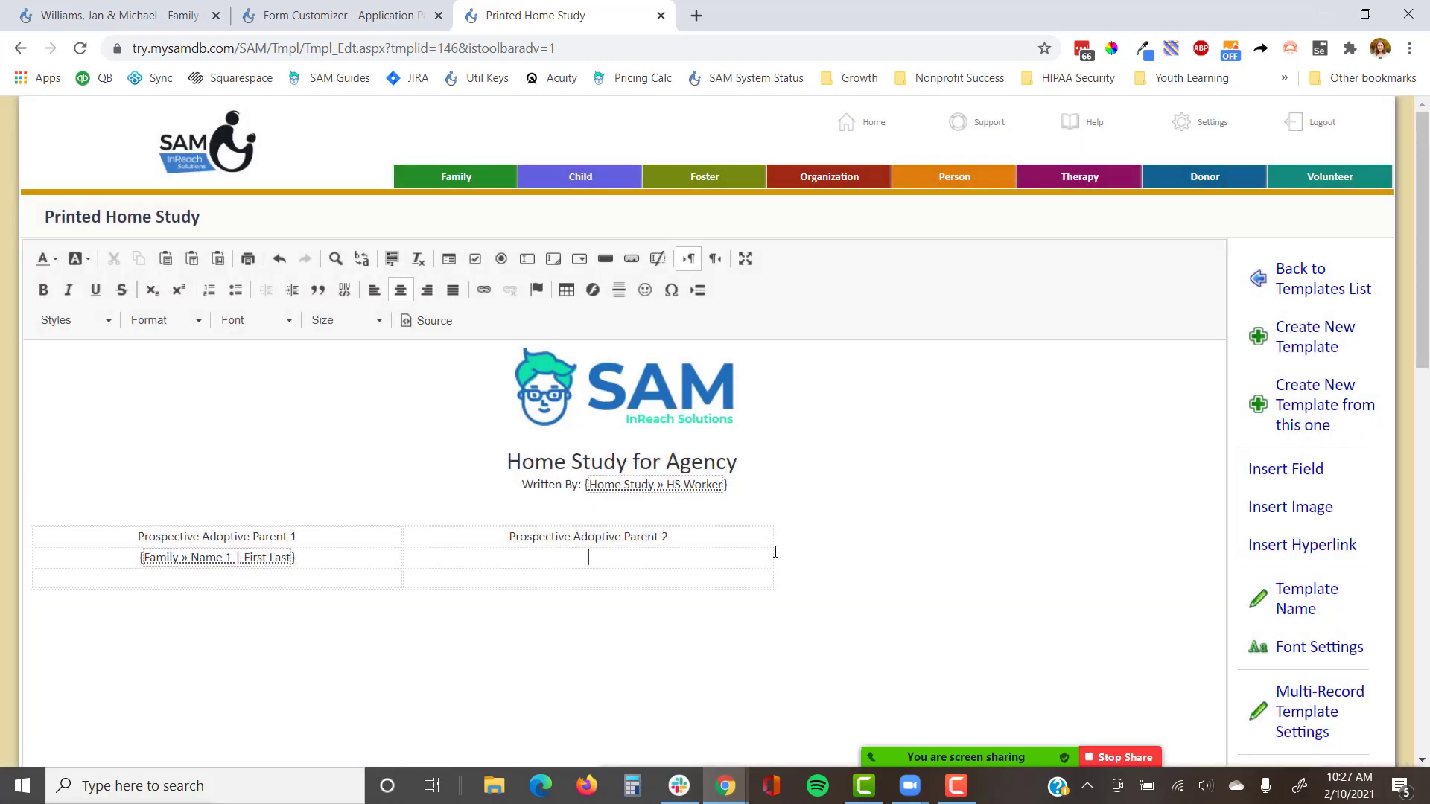
Step: Insert the Family field Name 2 | First Last in the table cell under Prospective Adoptive Parent 2
click(1286, 469)
click(535, 221)
click(477, 275)
click(753, 221)
key(n)
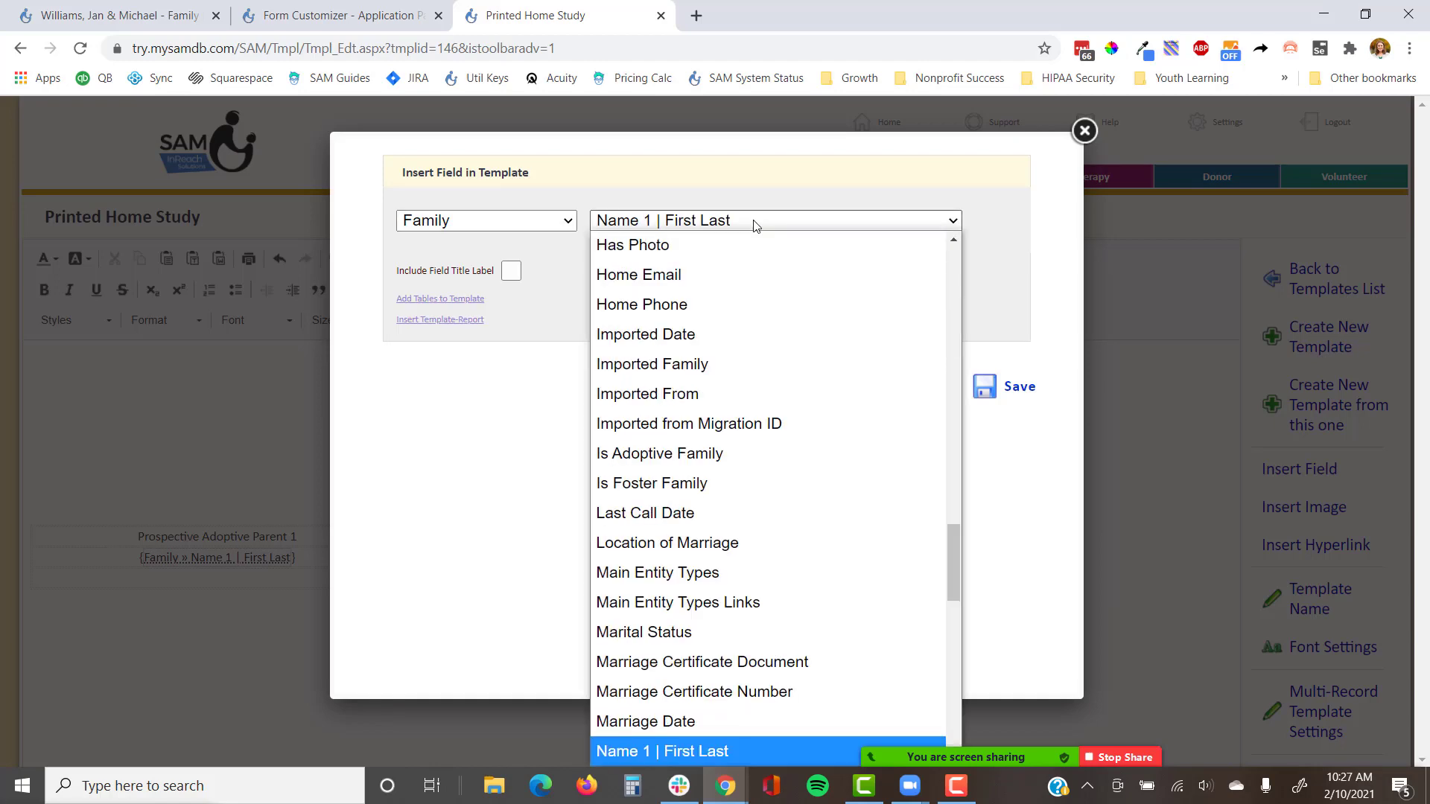
key(Down)
key(Return)
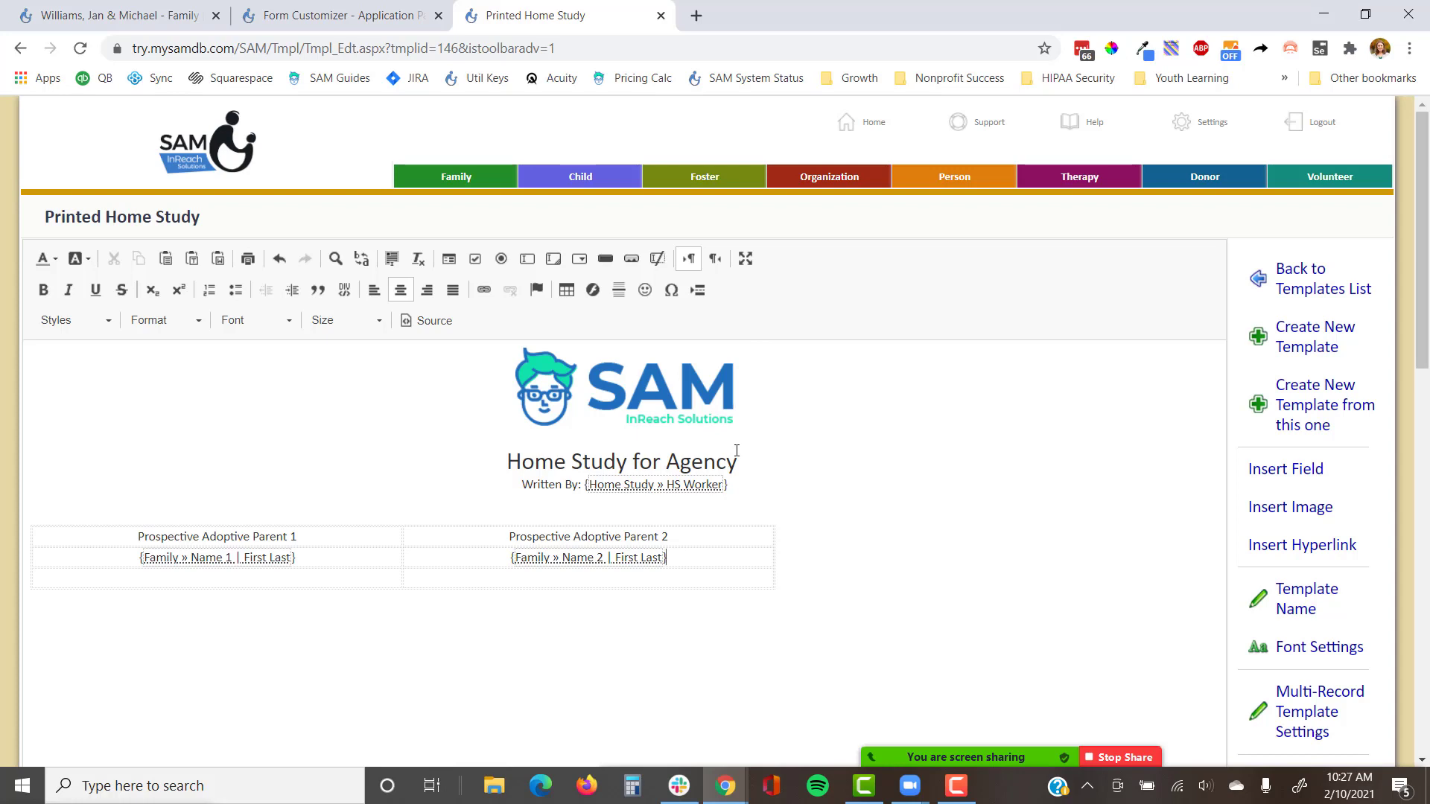
Step: Start inserting a Template-Report below the parent table and list the available reports
click(417, 654)
scroll(1094, 483, down, 4)
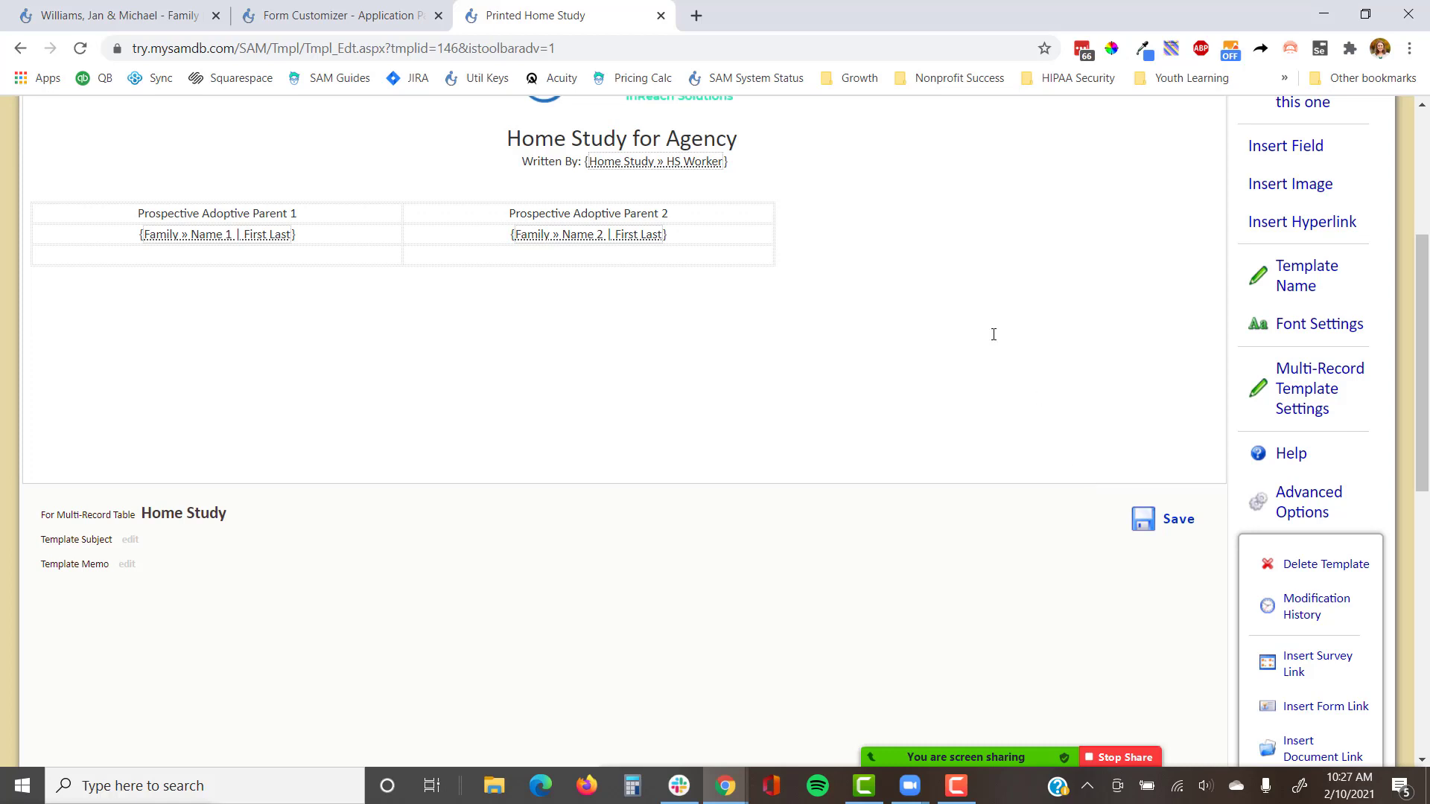
click(1328, 154)
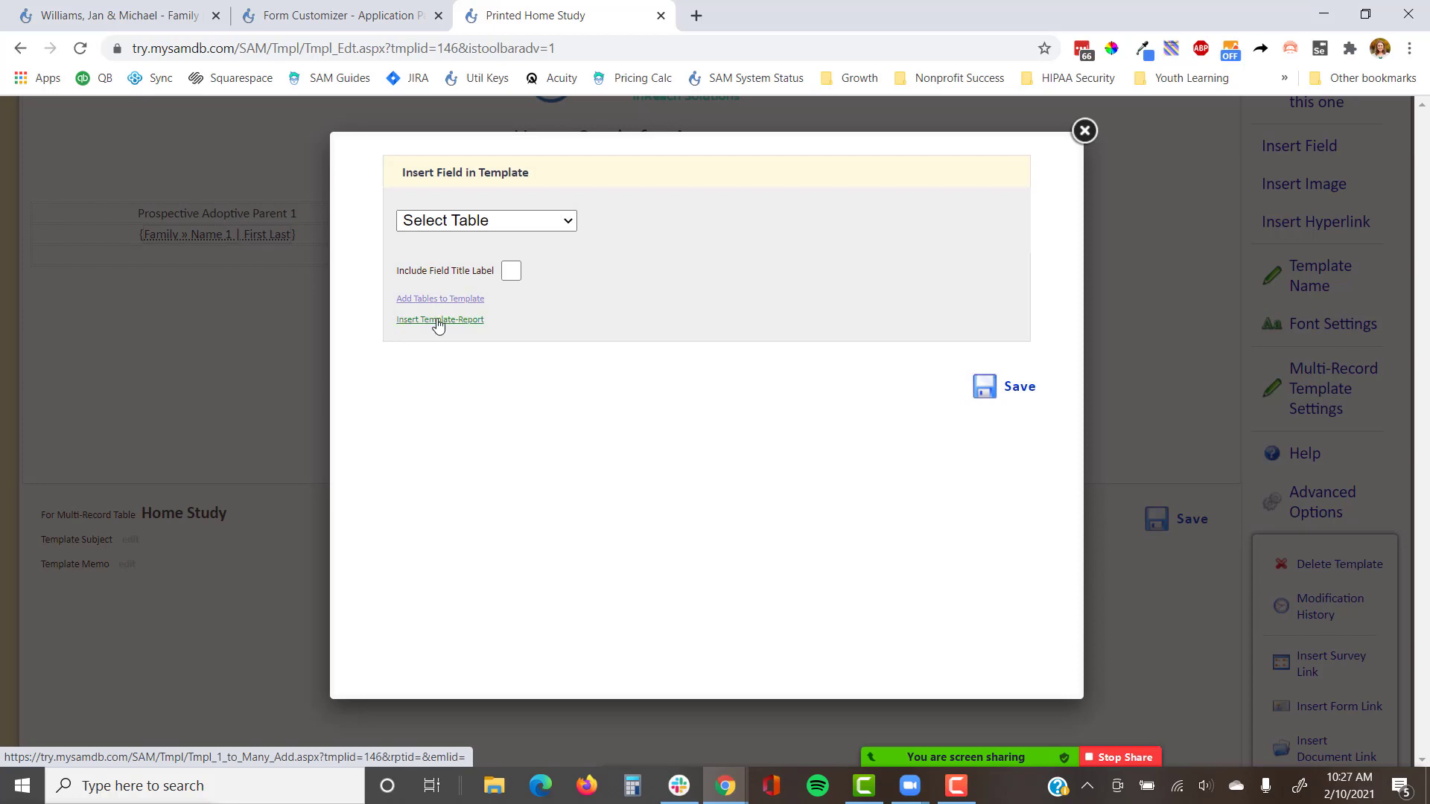
scroll(438, 326, up, 5)
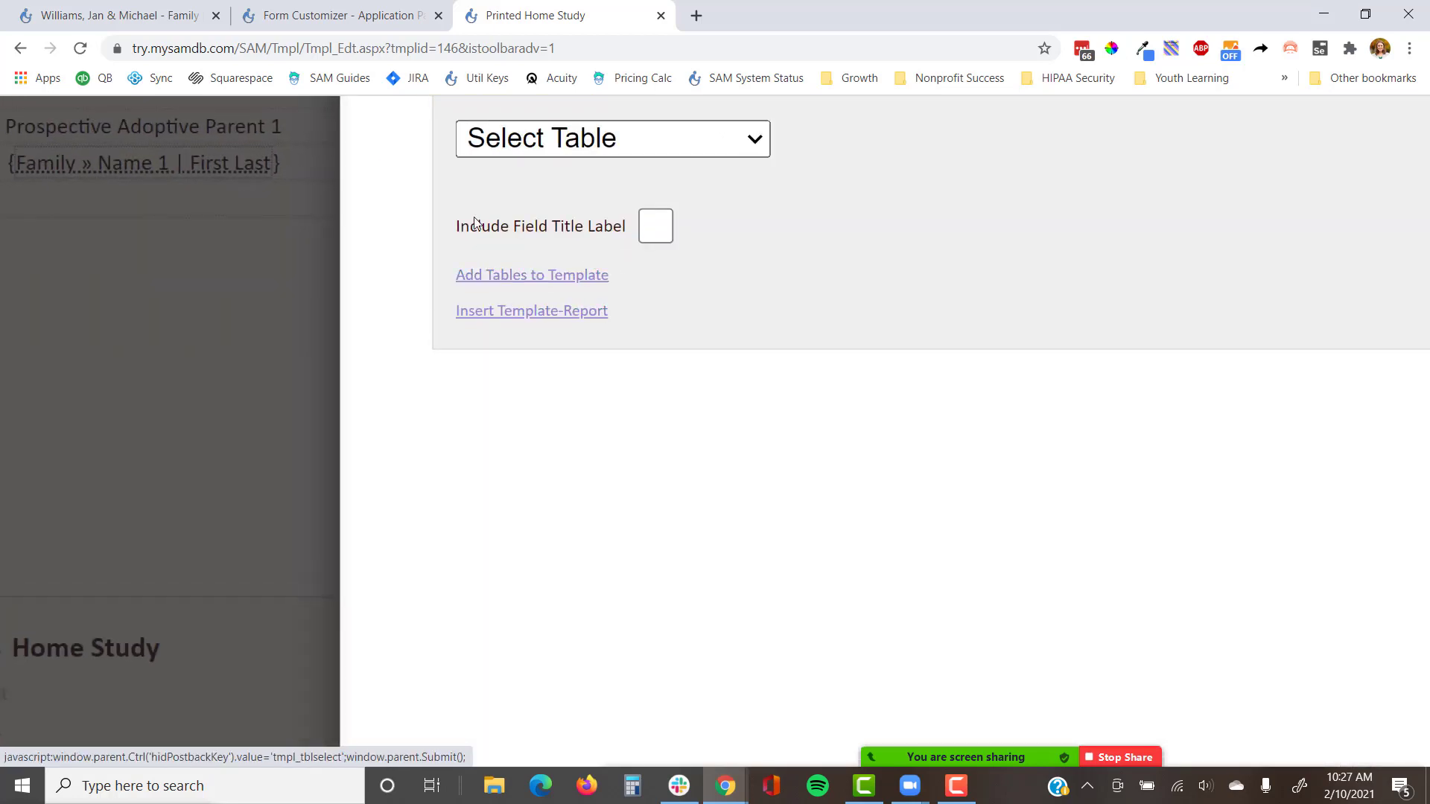
click(529, 310)
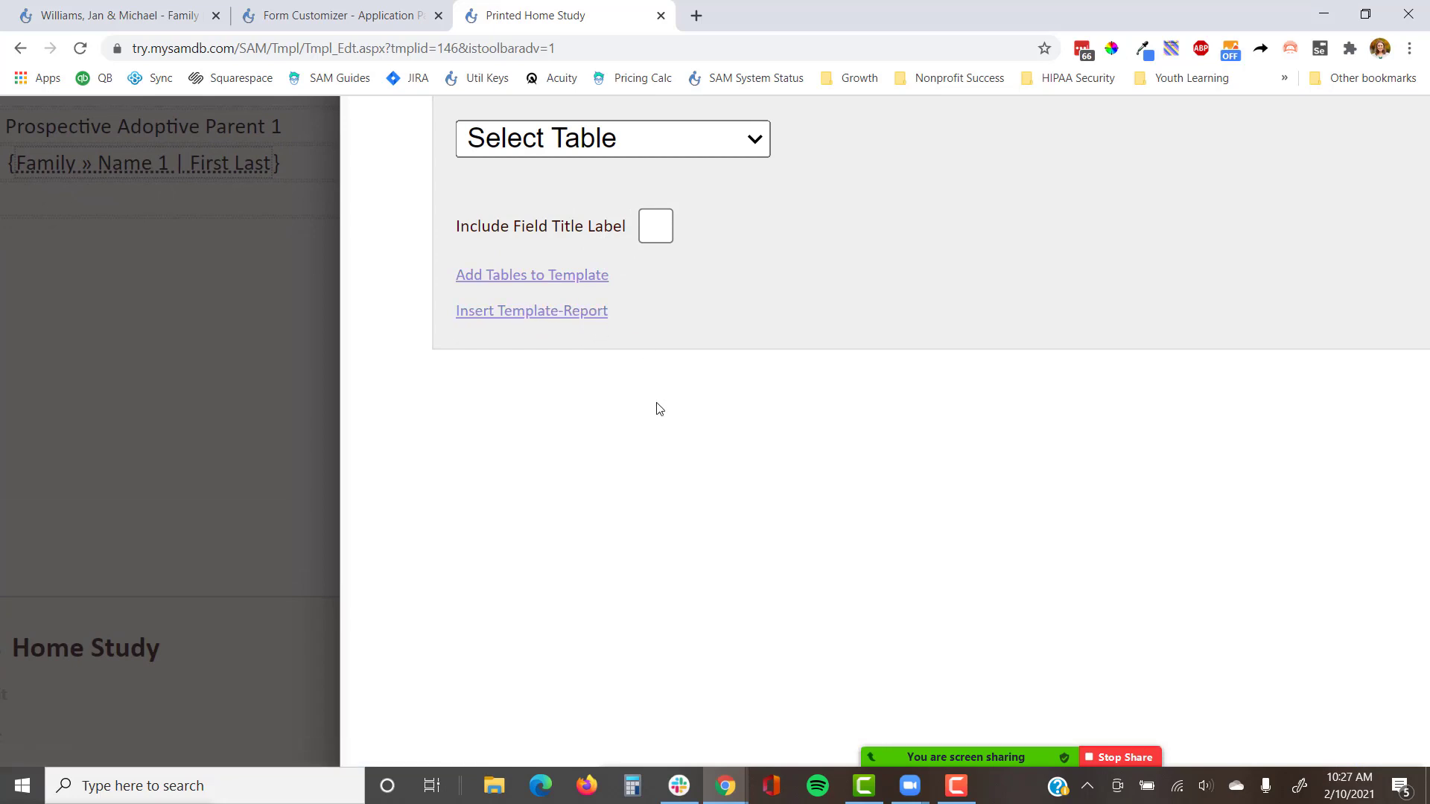
scroll(659, 409, down, 5)
click(465, 320)
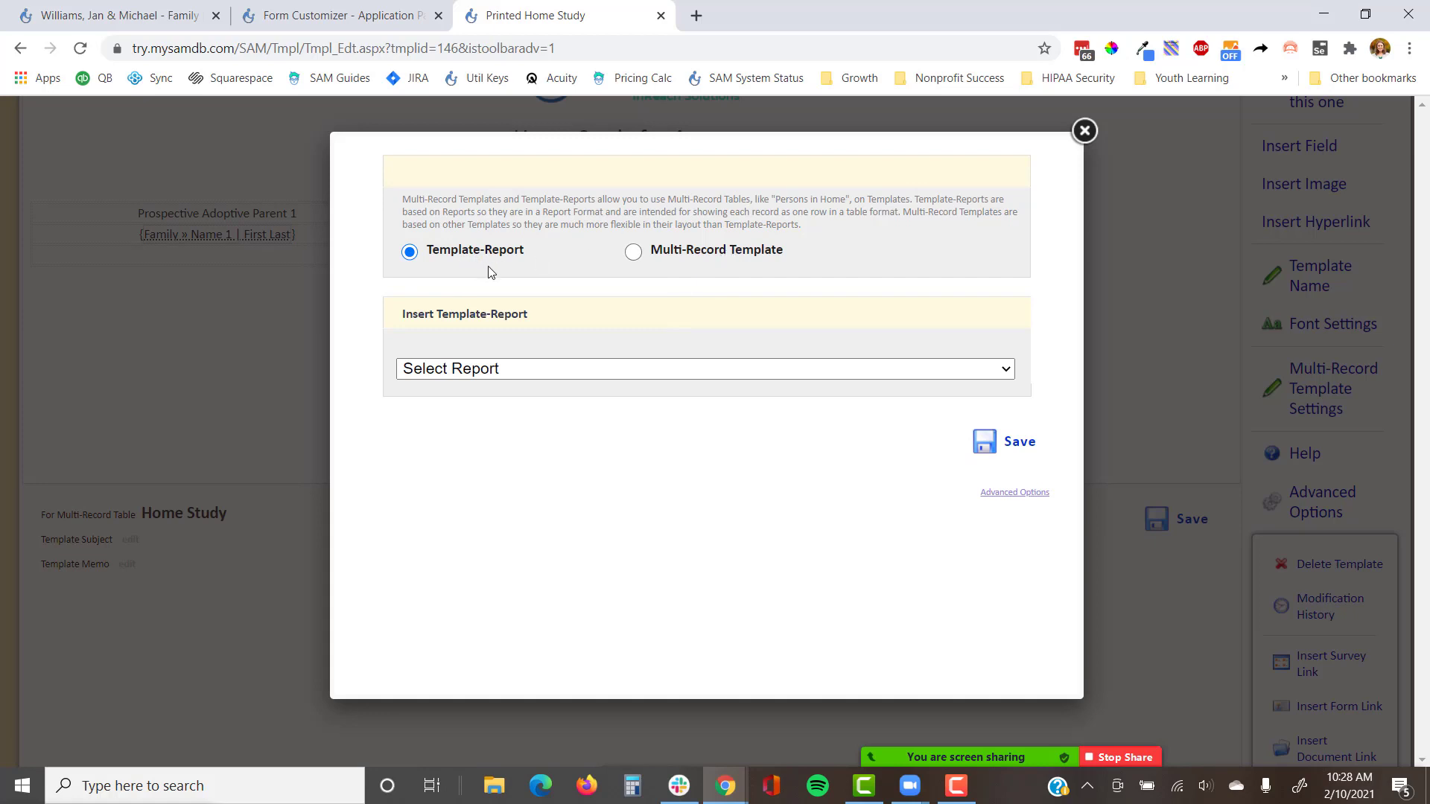
click(526, 369)
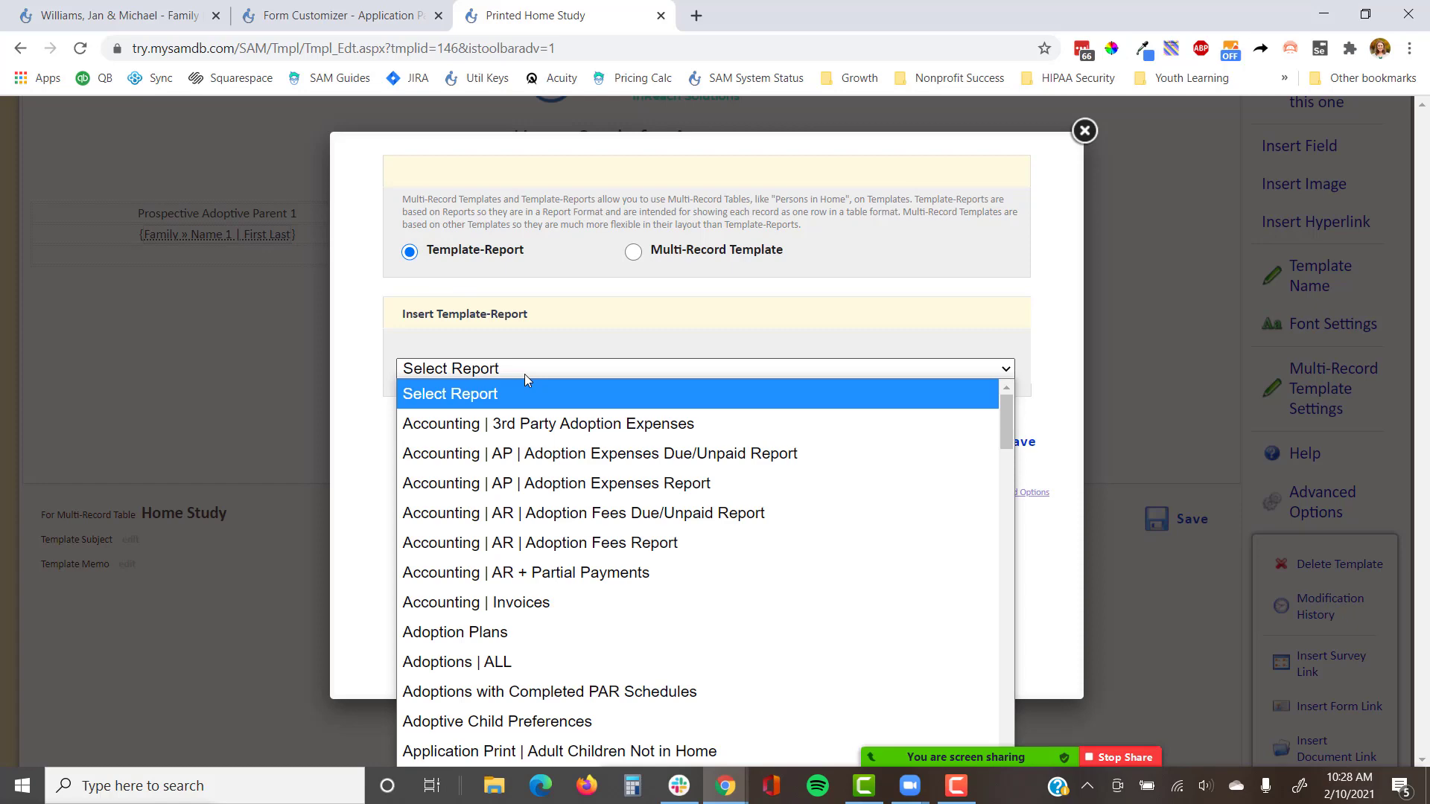
Step: Switch to the 3 | Home Study | Template for Print example and highlight its Ap 1 Siblings template-report placeholder
key(alt+Tab)
scroll(521, 379, down, 4)
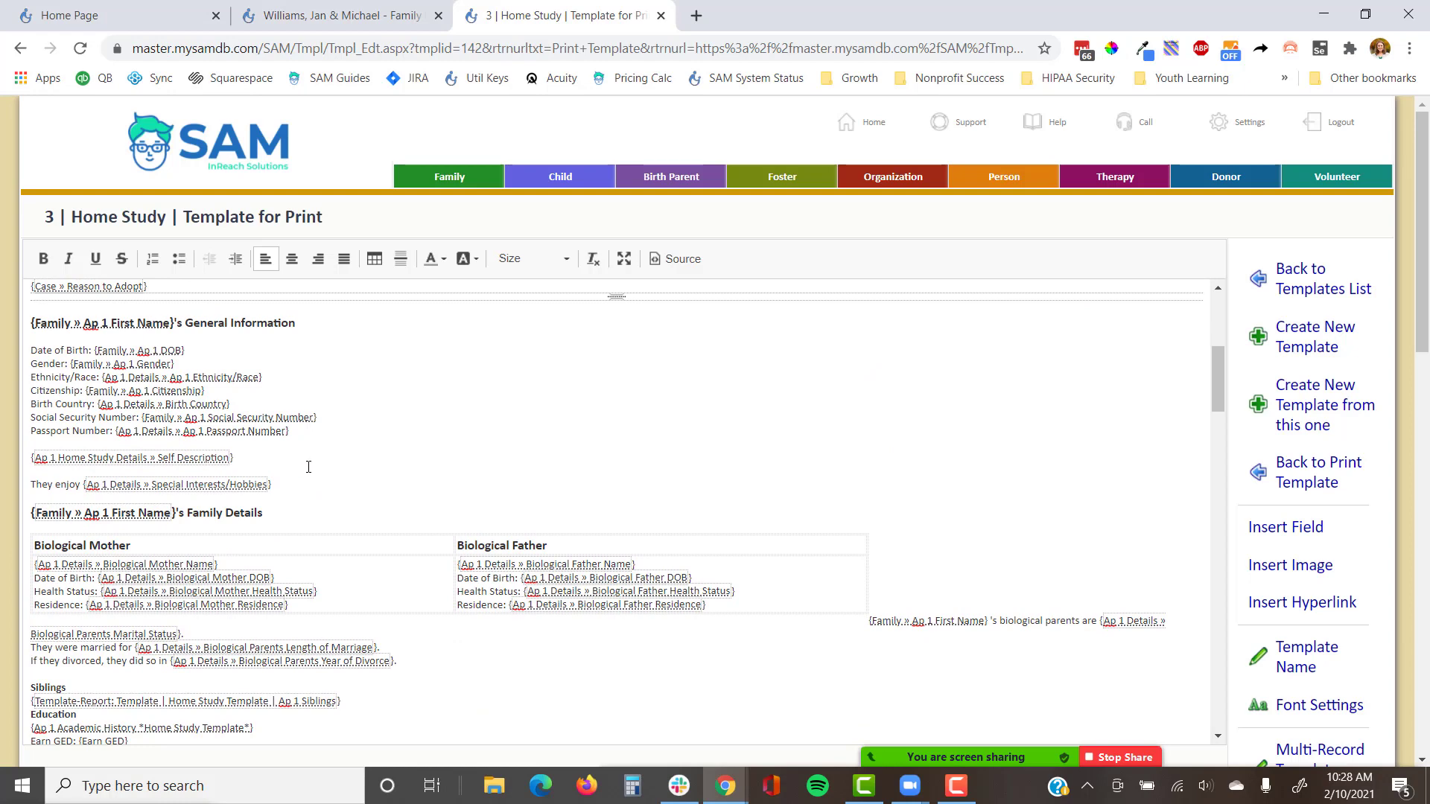
scroll(376, 333, down, 5)
drag(363, 330, 29, 338)
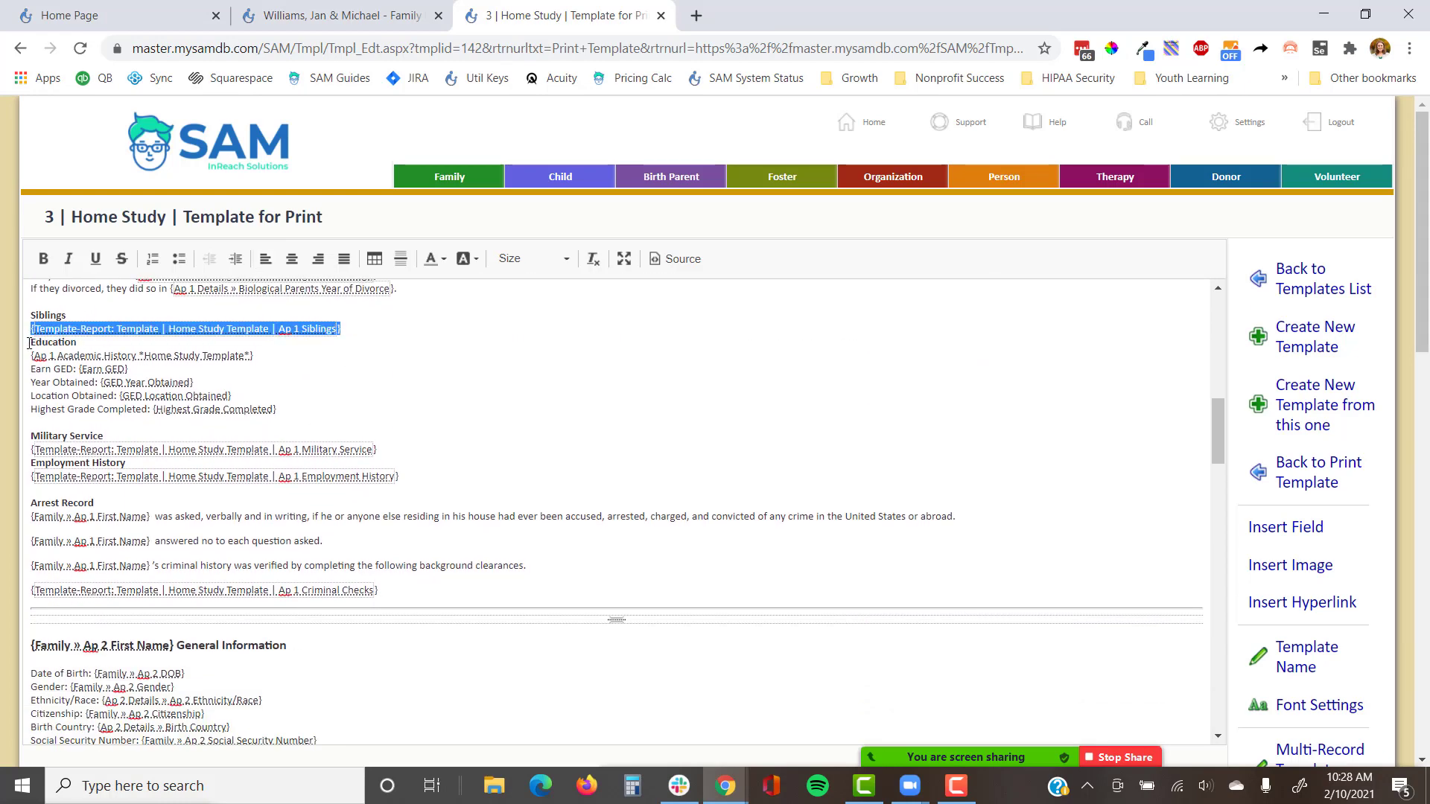
Step: Open the print version of the sample family's home study, examine its Siblings and Education tables, and return to the example template
click(313, 15)
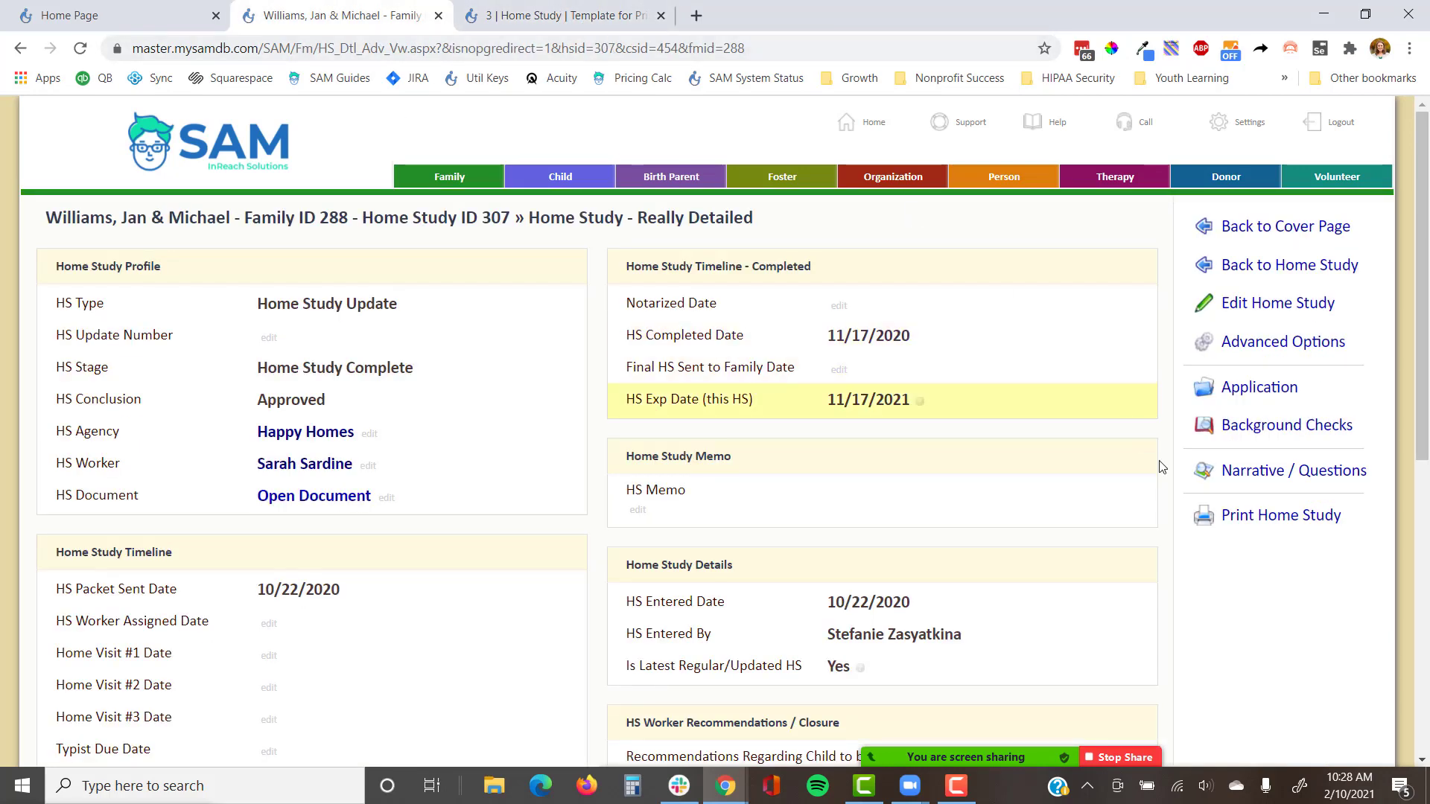
click(1192, 515)
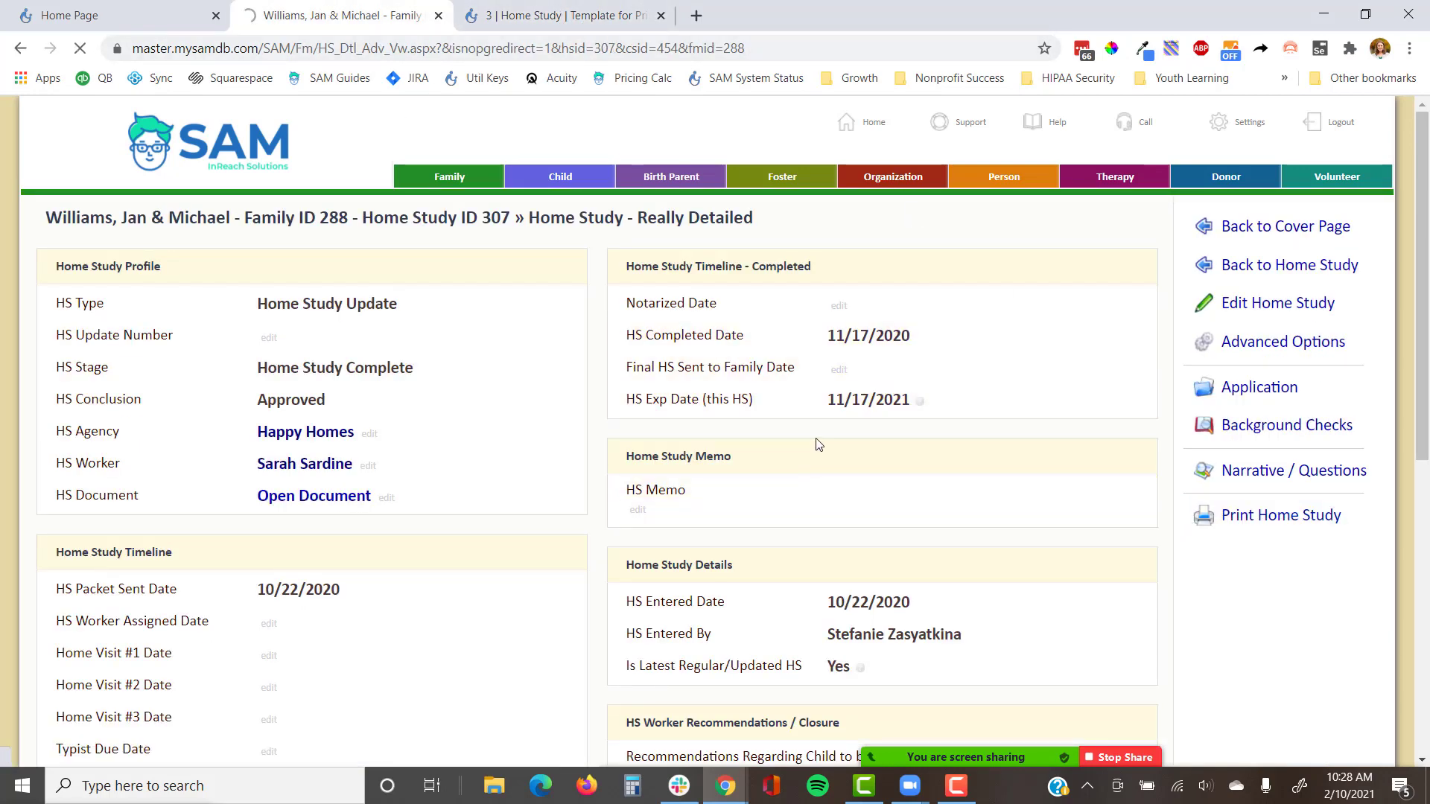
scroll(801, 427, down, 15)
scroll(801, 426, down, 1)
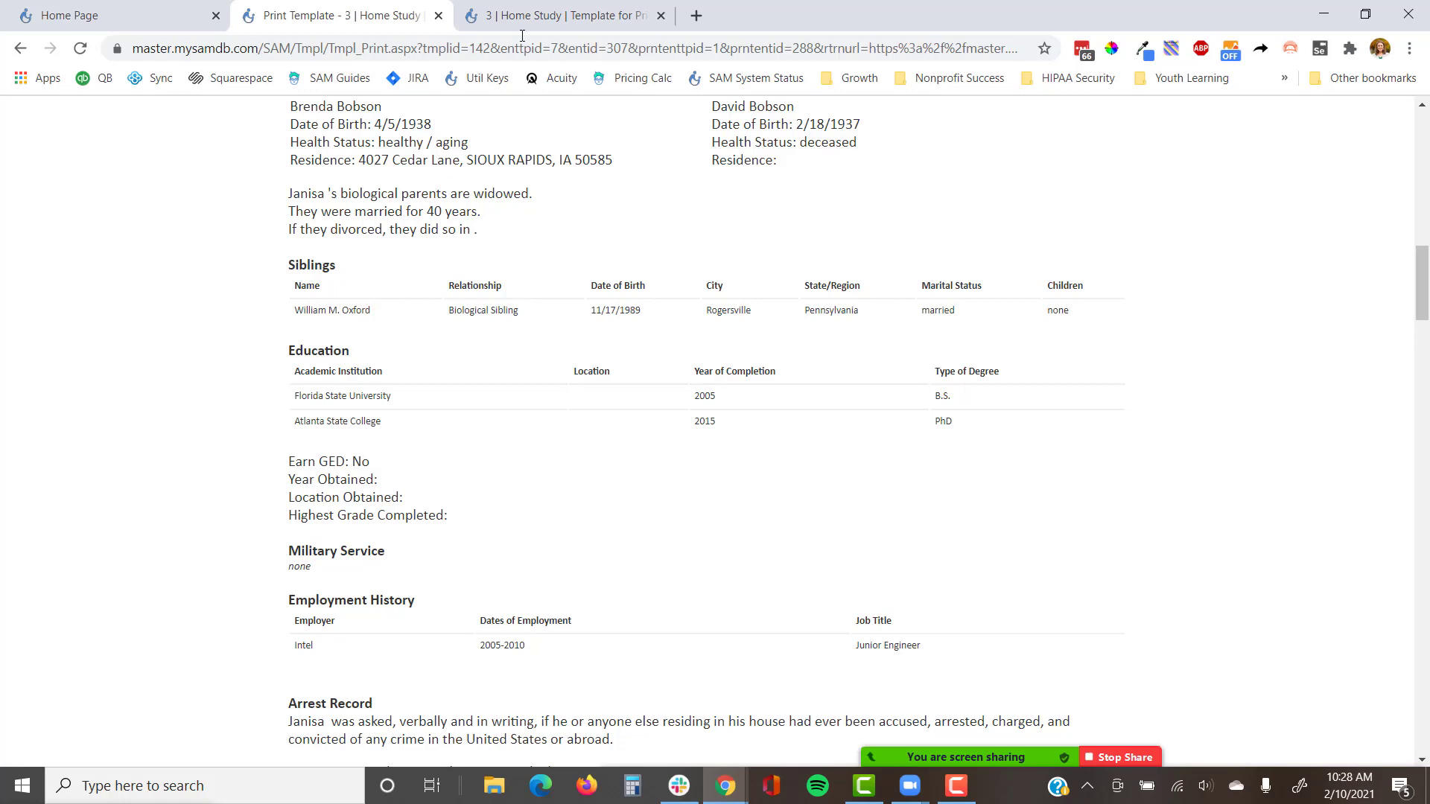
click(539, 12)
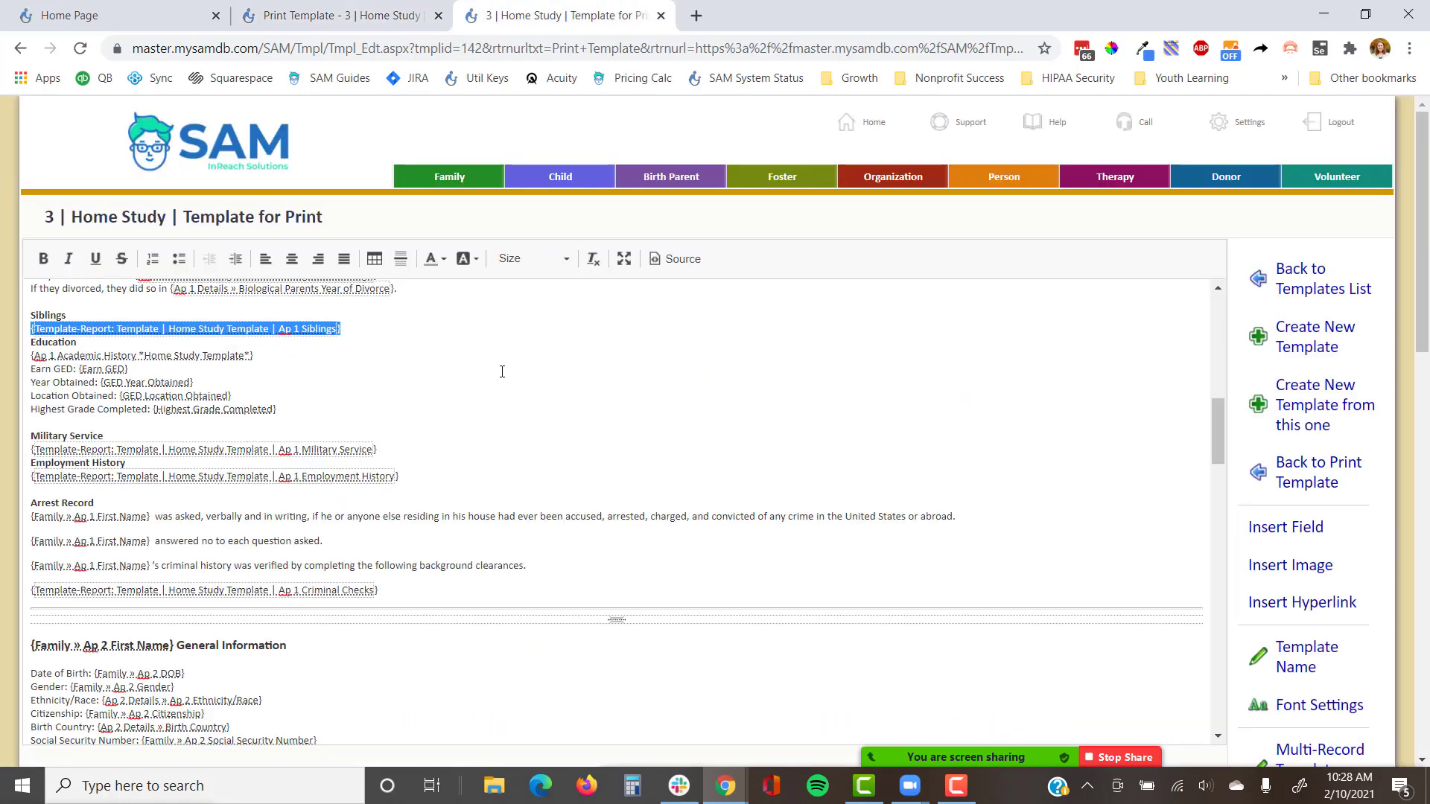
Step: Back in the Printed Home Study template, insert the template-report Template | Home Study Template | Ap 1 Academic History
key(alt+Tab)
click(484, 370)
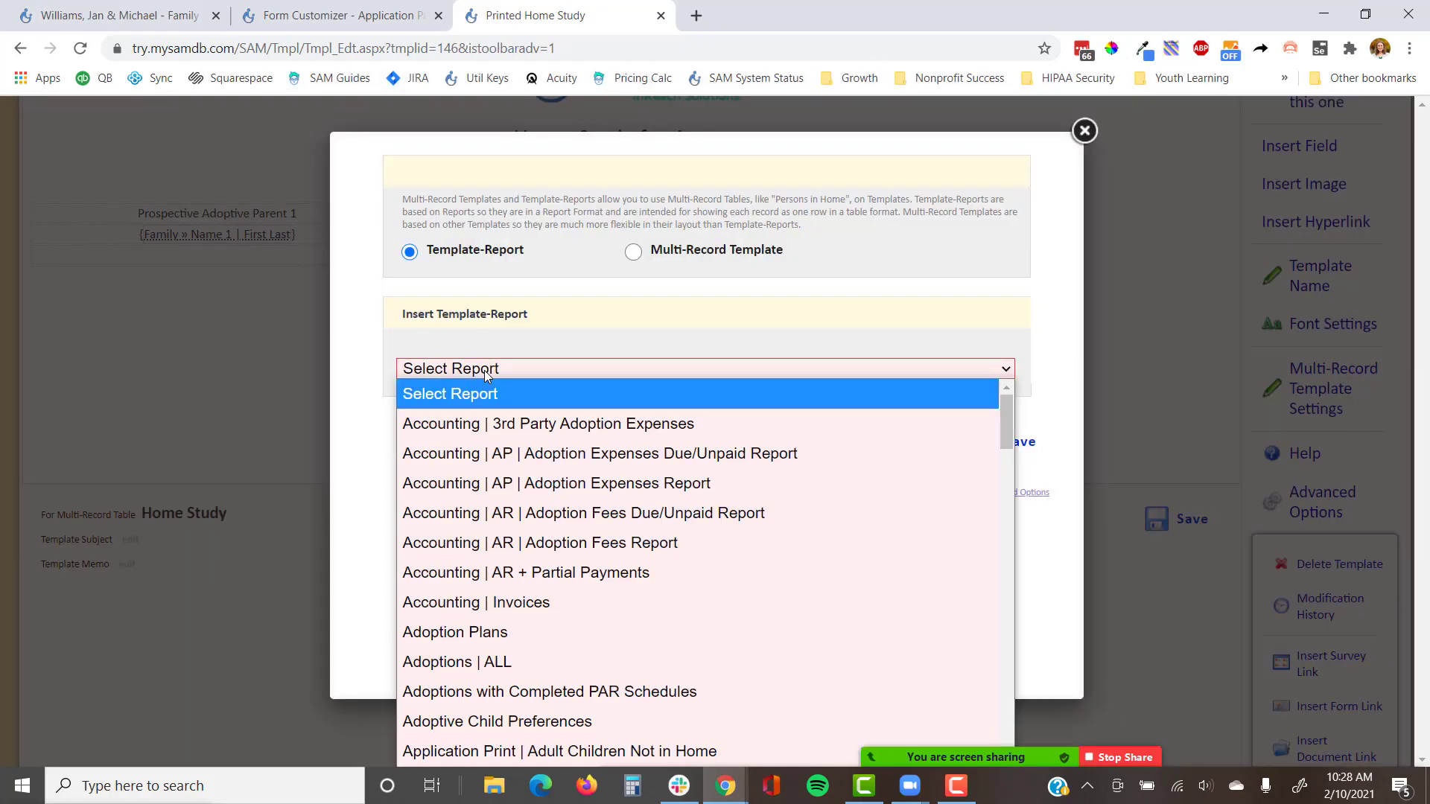
scroll(540, 456, down, 5)
scroll(552, 503, down, 3)
scroll(552, 507, down, 15)
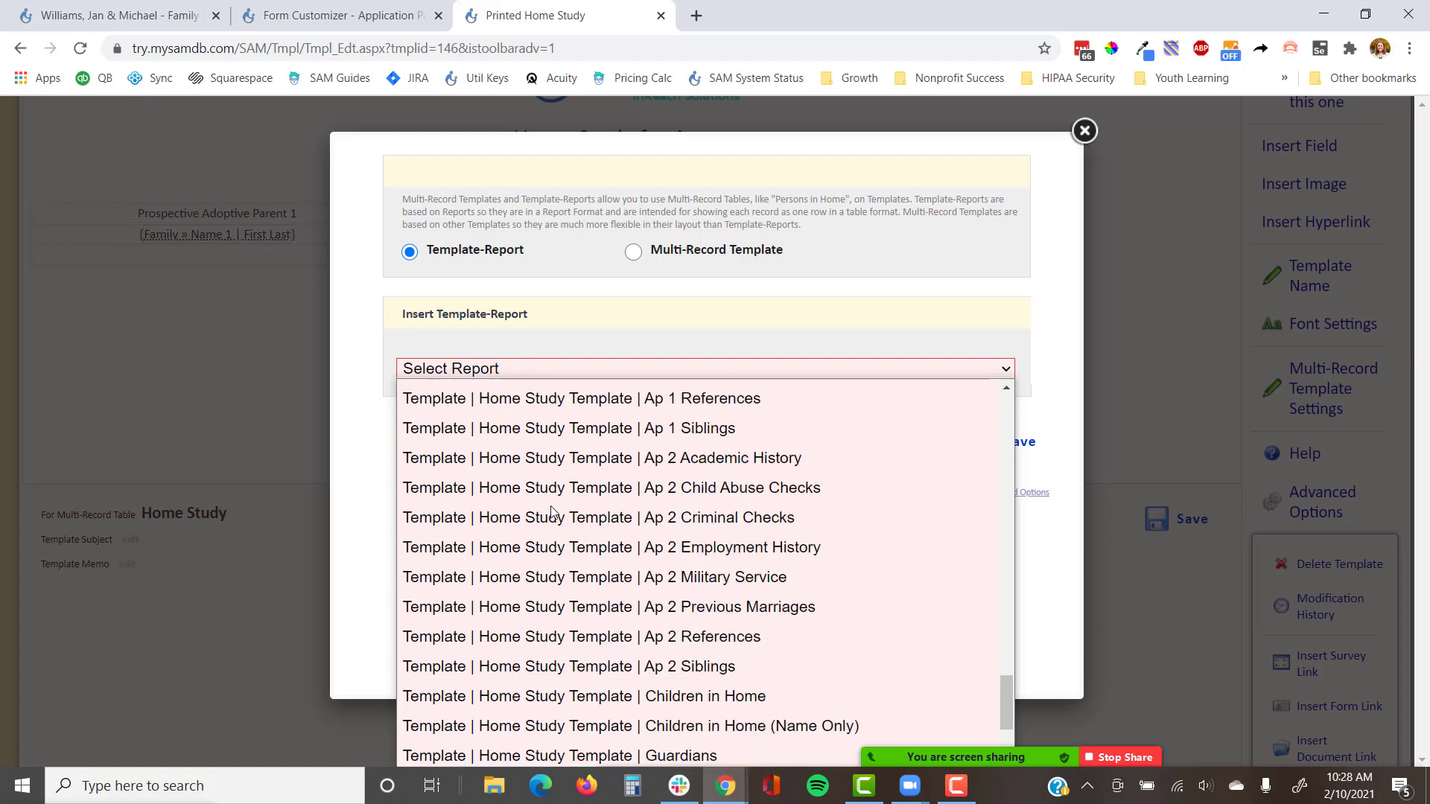
scroll(552, 511, up, 5)
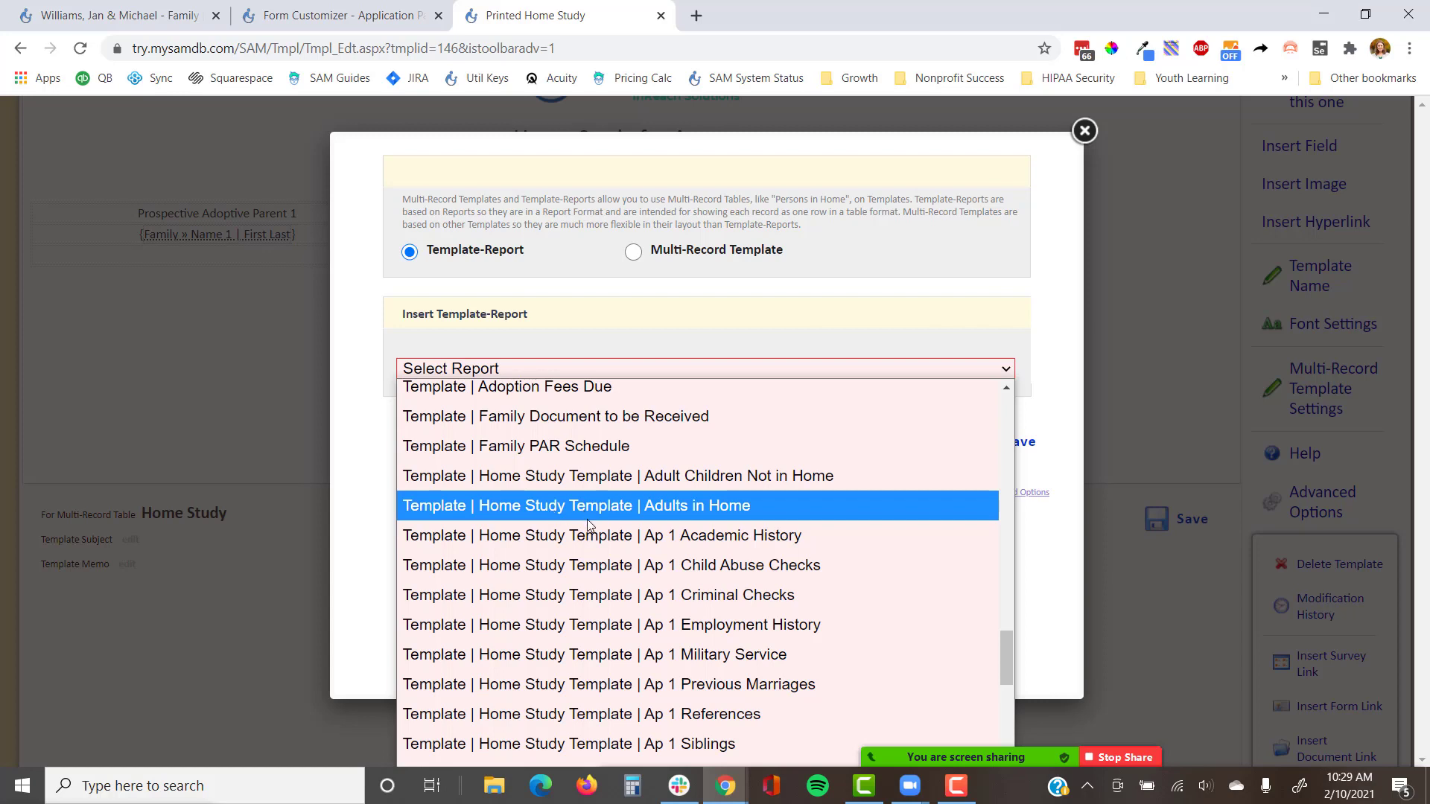
click(634, 536)
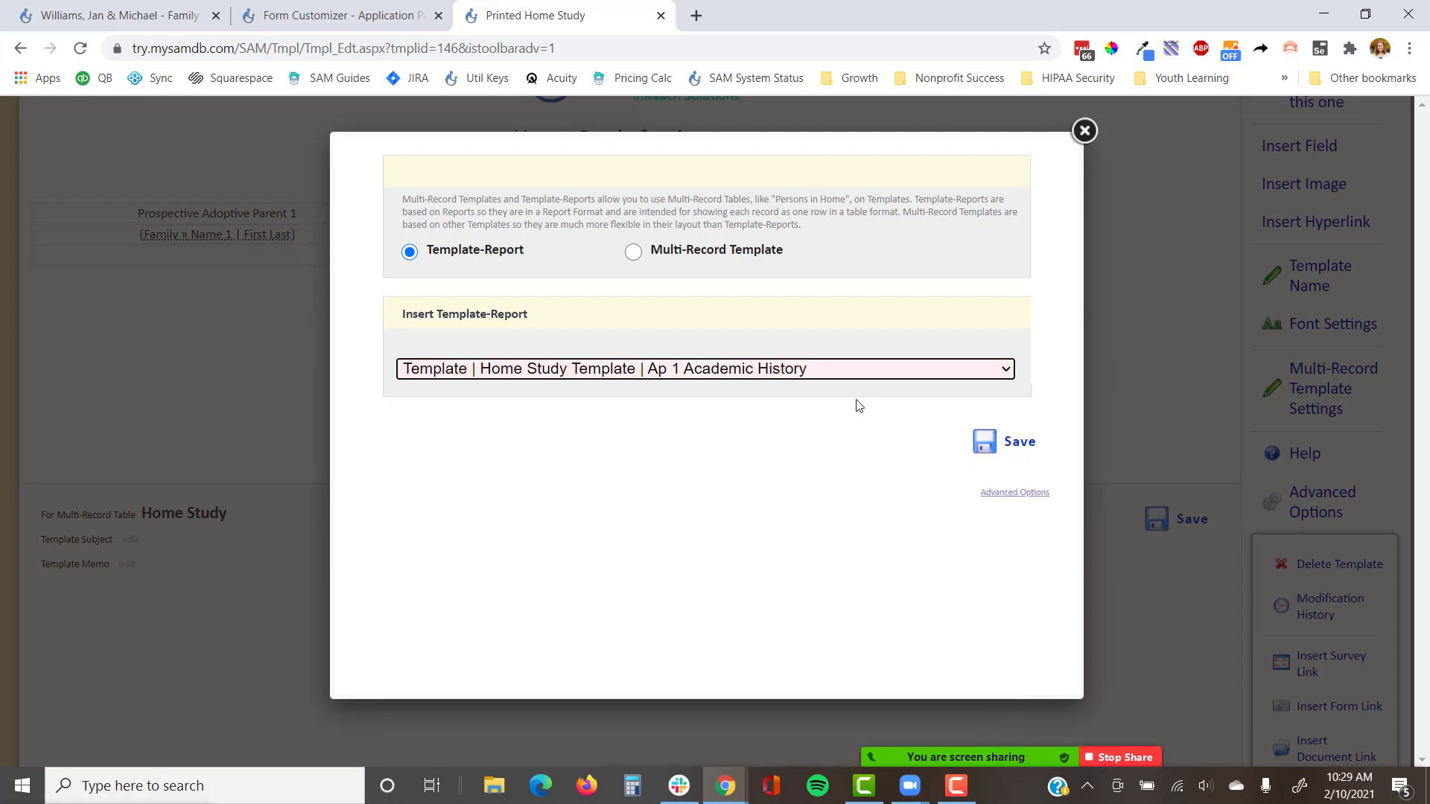
click(963, 441)
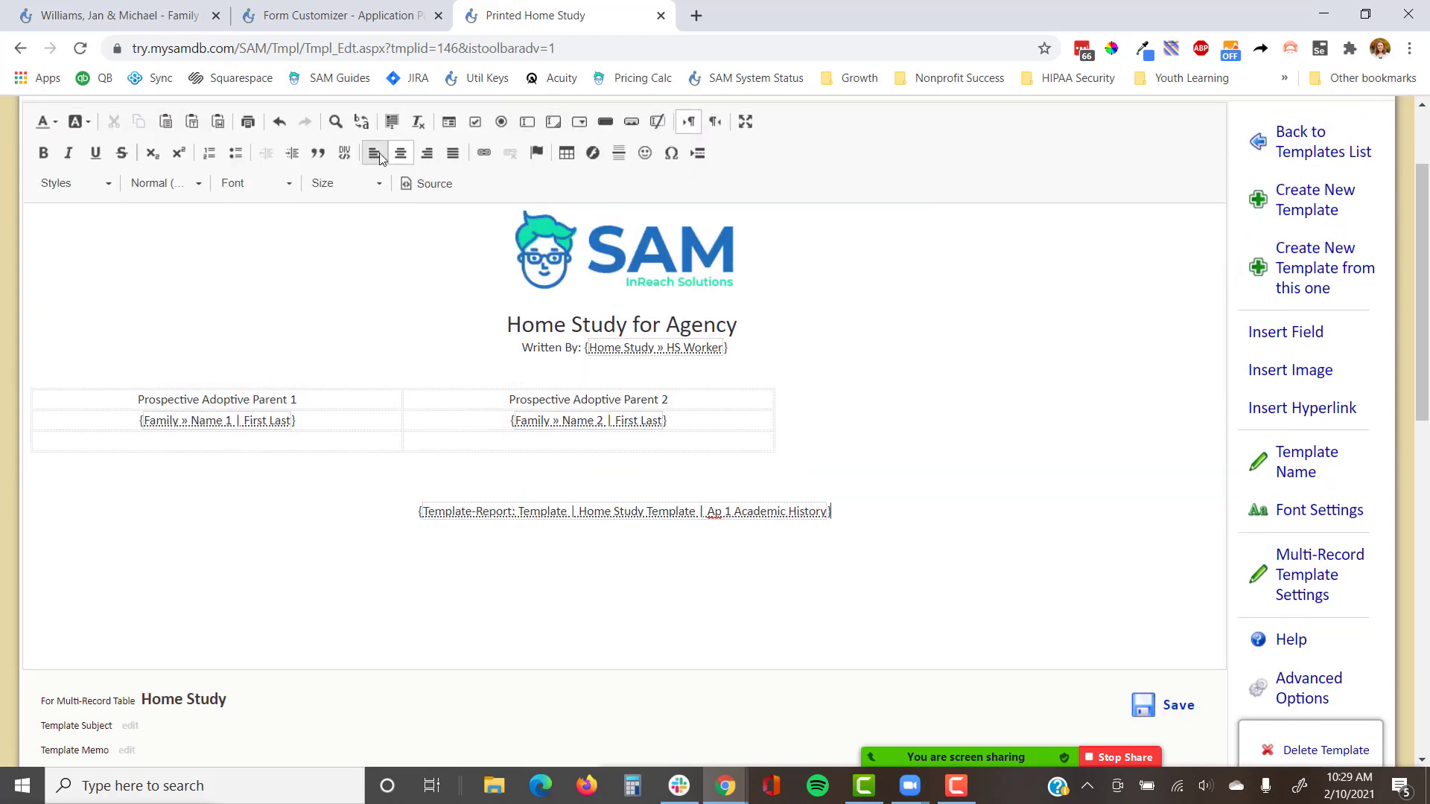
Step: Left-align the academic history template-report placeholder and copy the report name from it
click(374, 152)
drag(441, 495, 115, 504)
key(ctrl+c)
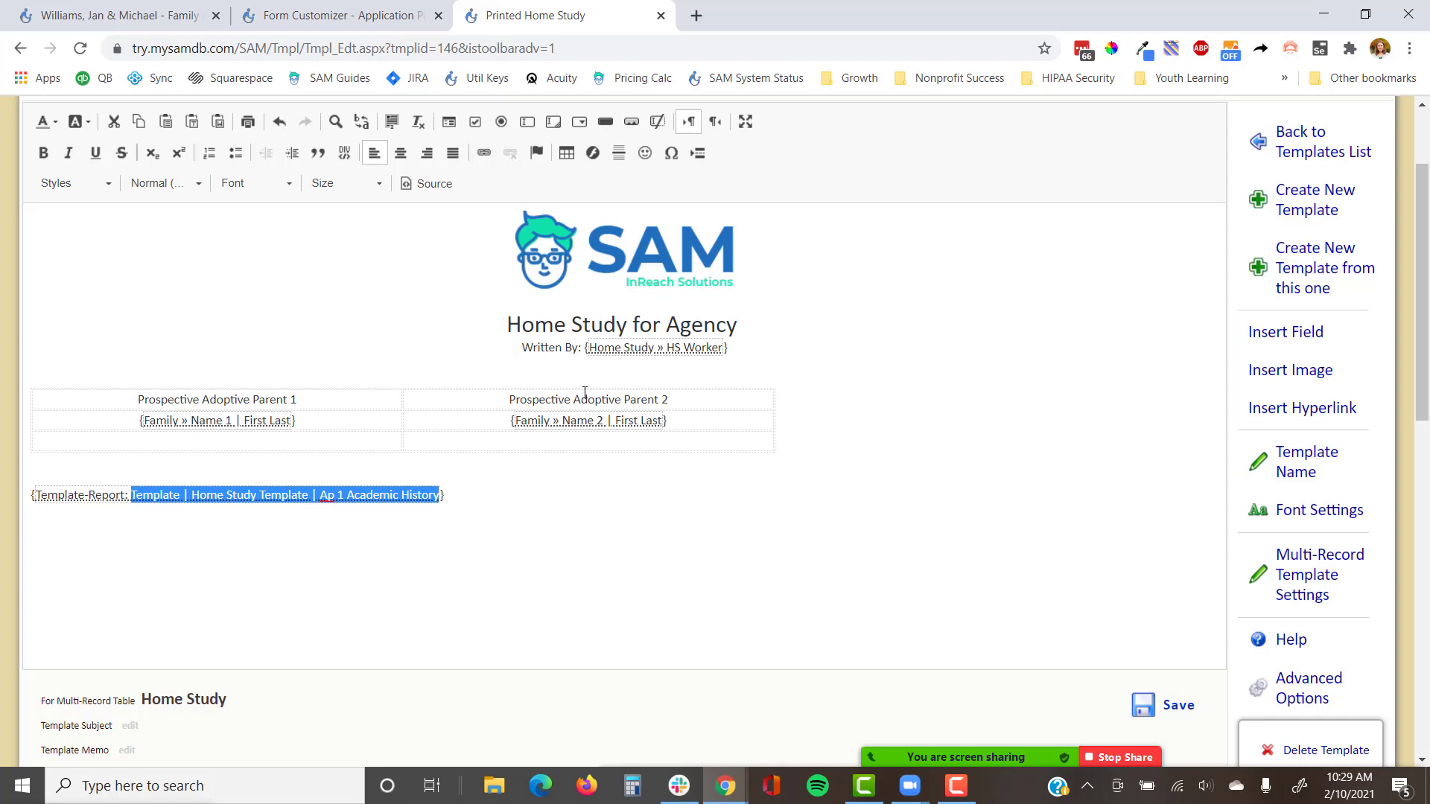
click(530, 493)
Step: Open Report Builder from Settings, find the report by its copied name, and open Template | Home Study Template | Ap 1 Academic History
scroll(1066, 457, up, 2)
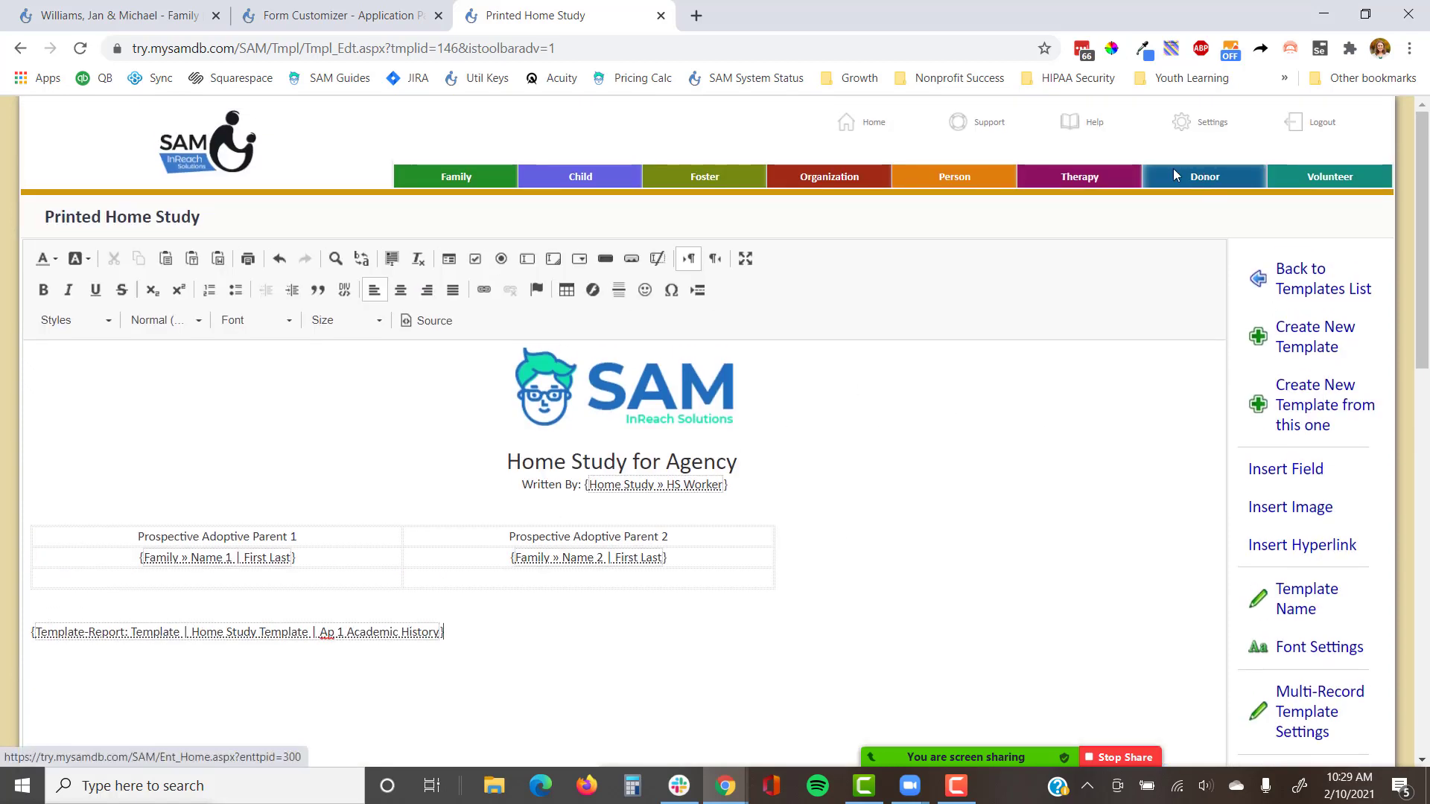
click(1203, 113)
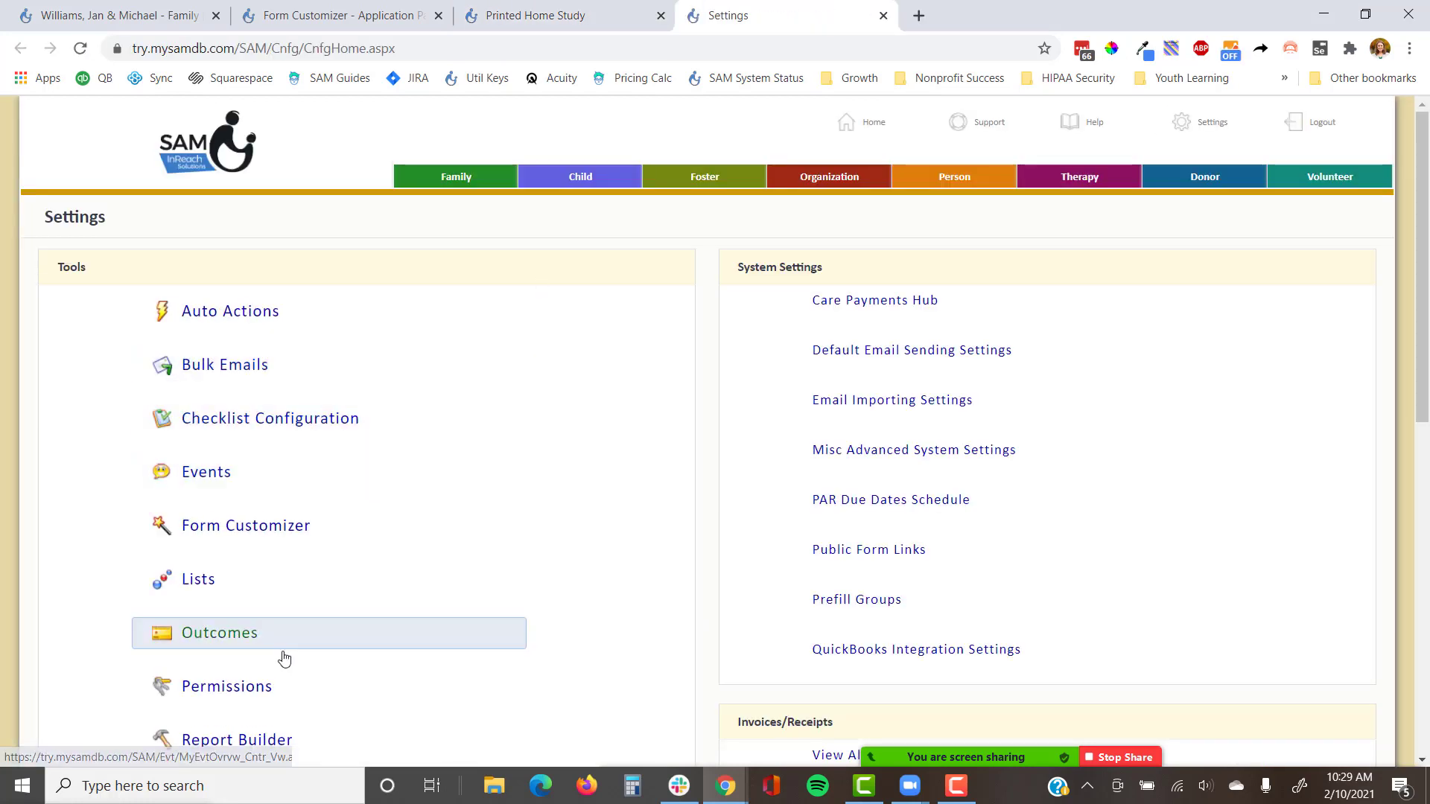
click(361, 527)
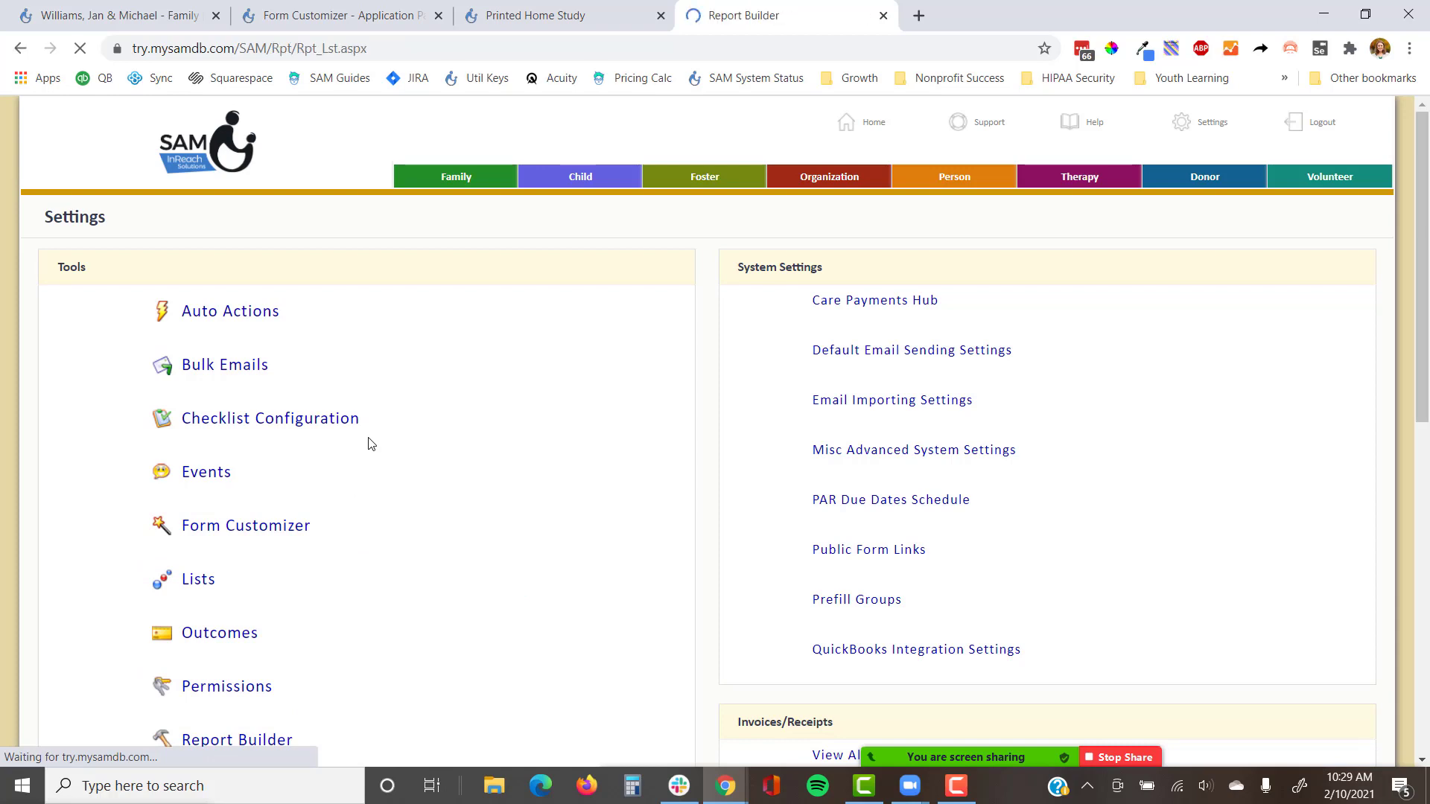
key(ctrl+f)
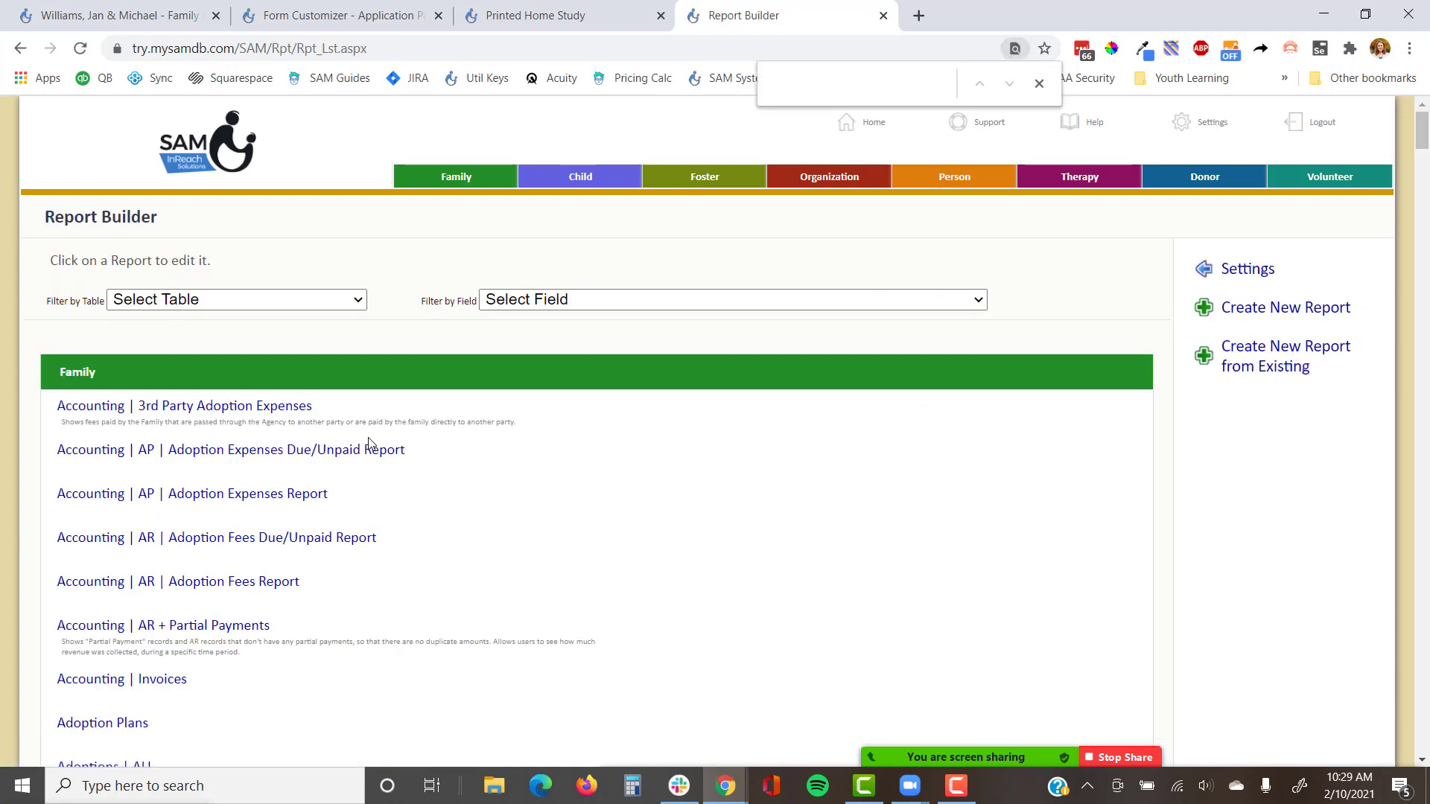
key(ctrl+v)
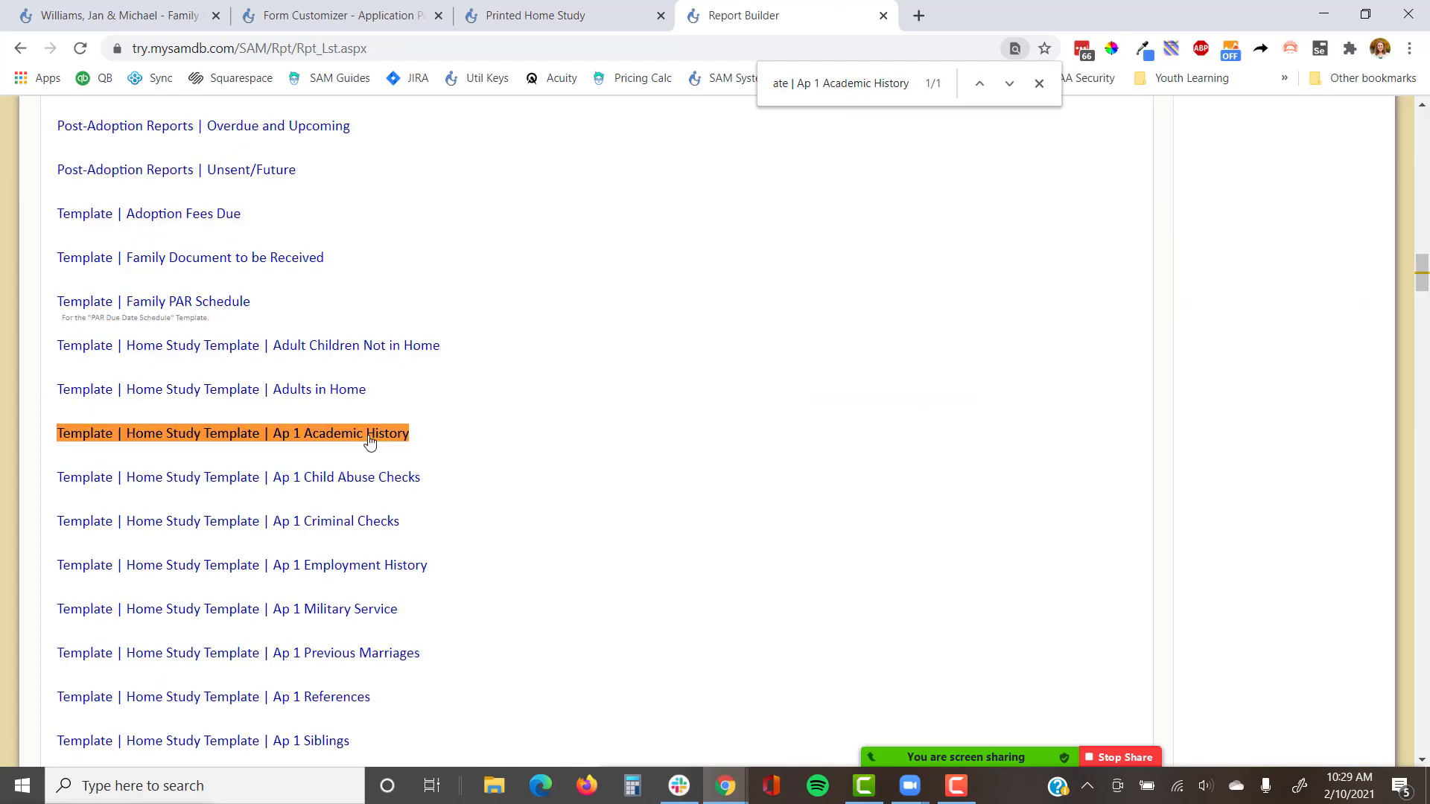
click(346, 434)
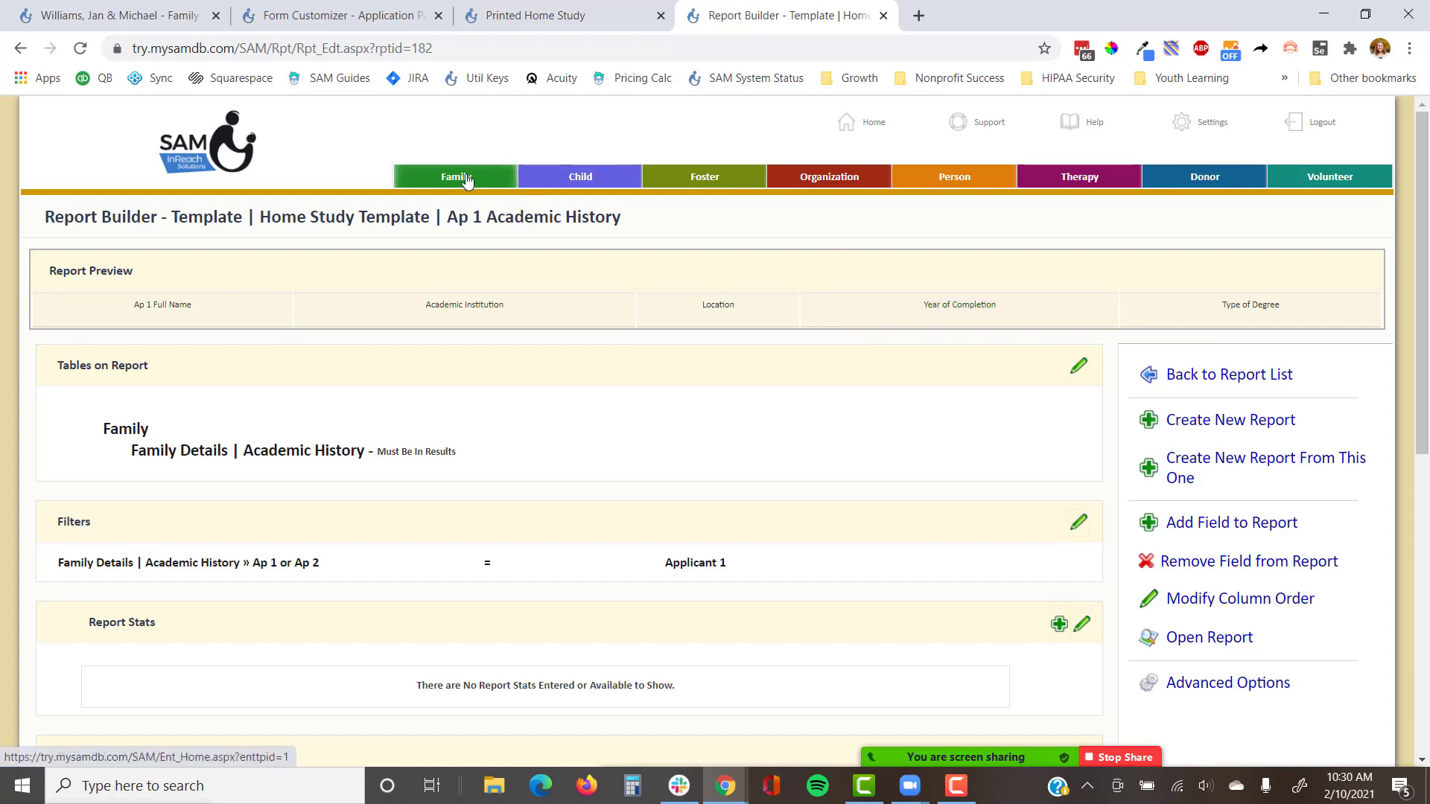
Step: Return to the sample family's record and open the Academic History list from the Ap 1 Details
click(185, 23)
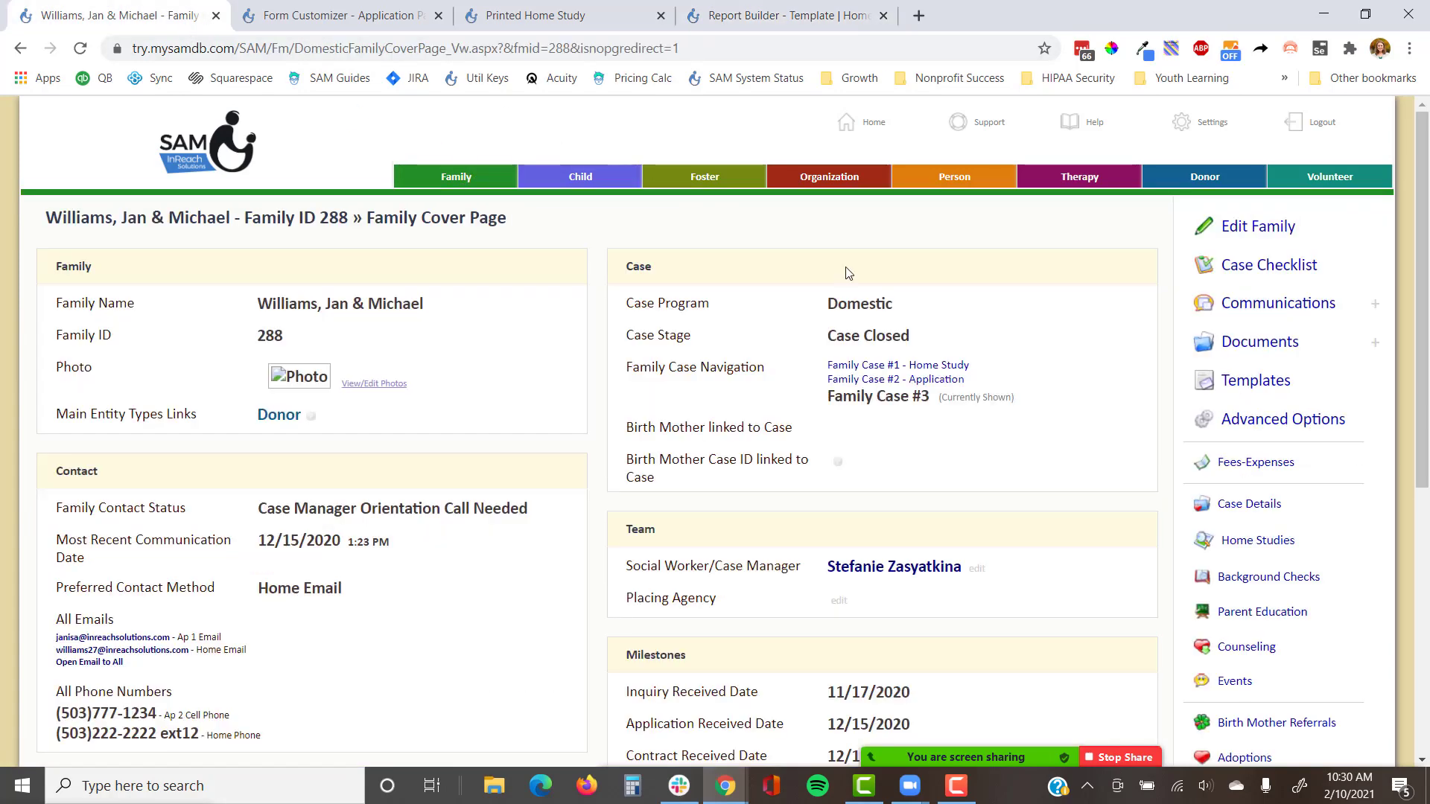
scroll(1112, 473, down, 1)
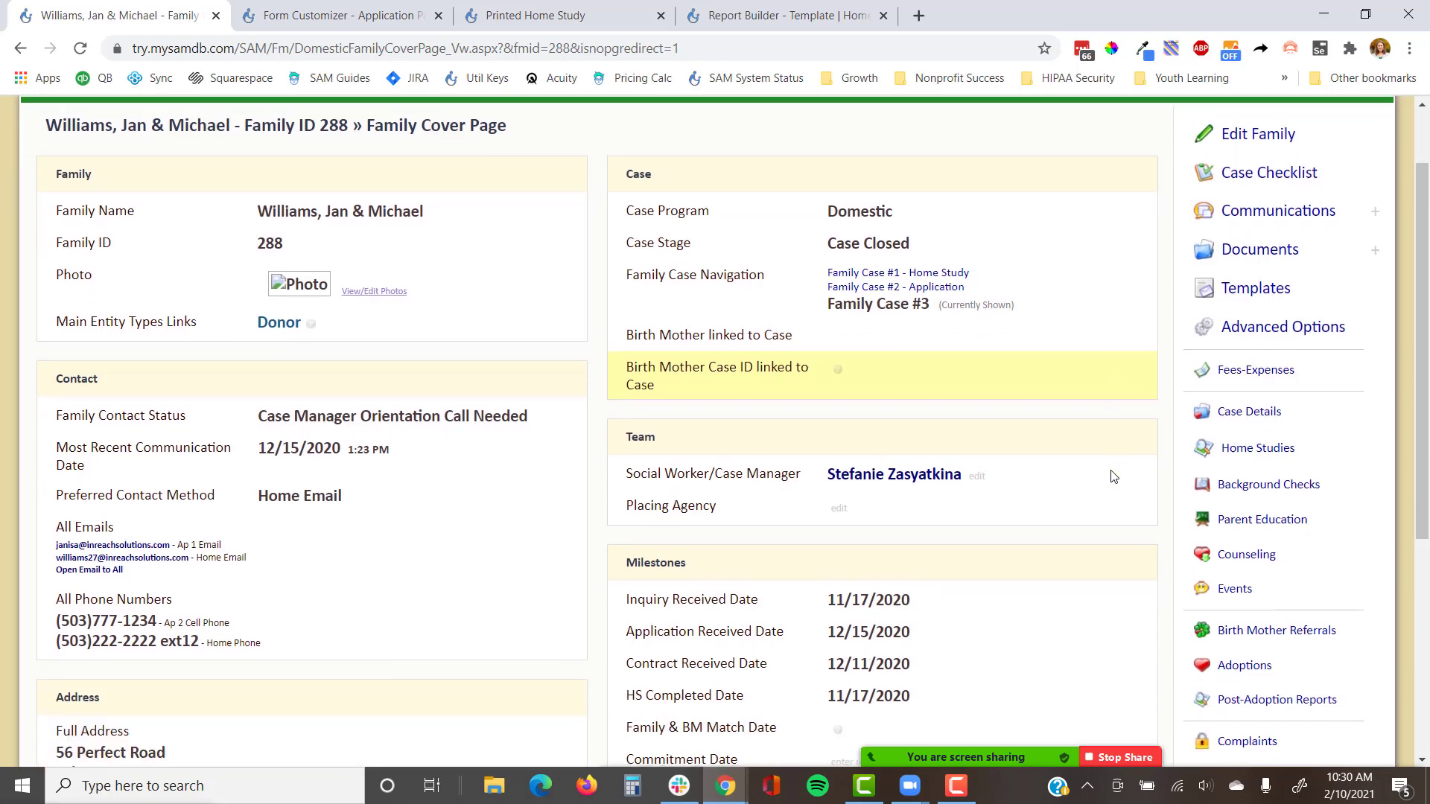
click(1270, 409)
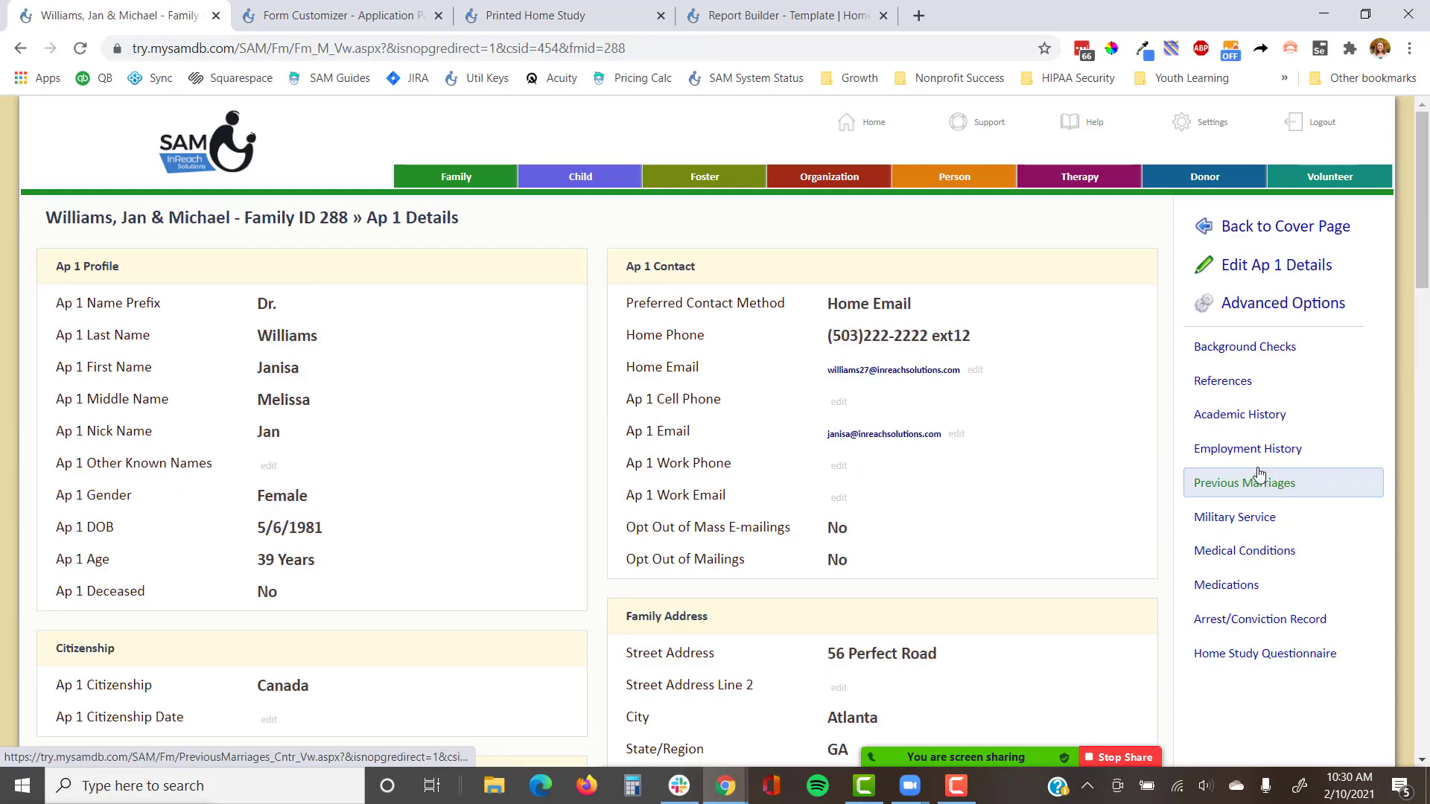
click(1281, 415)
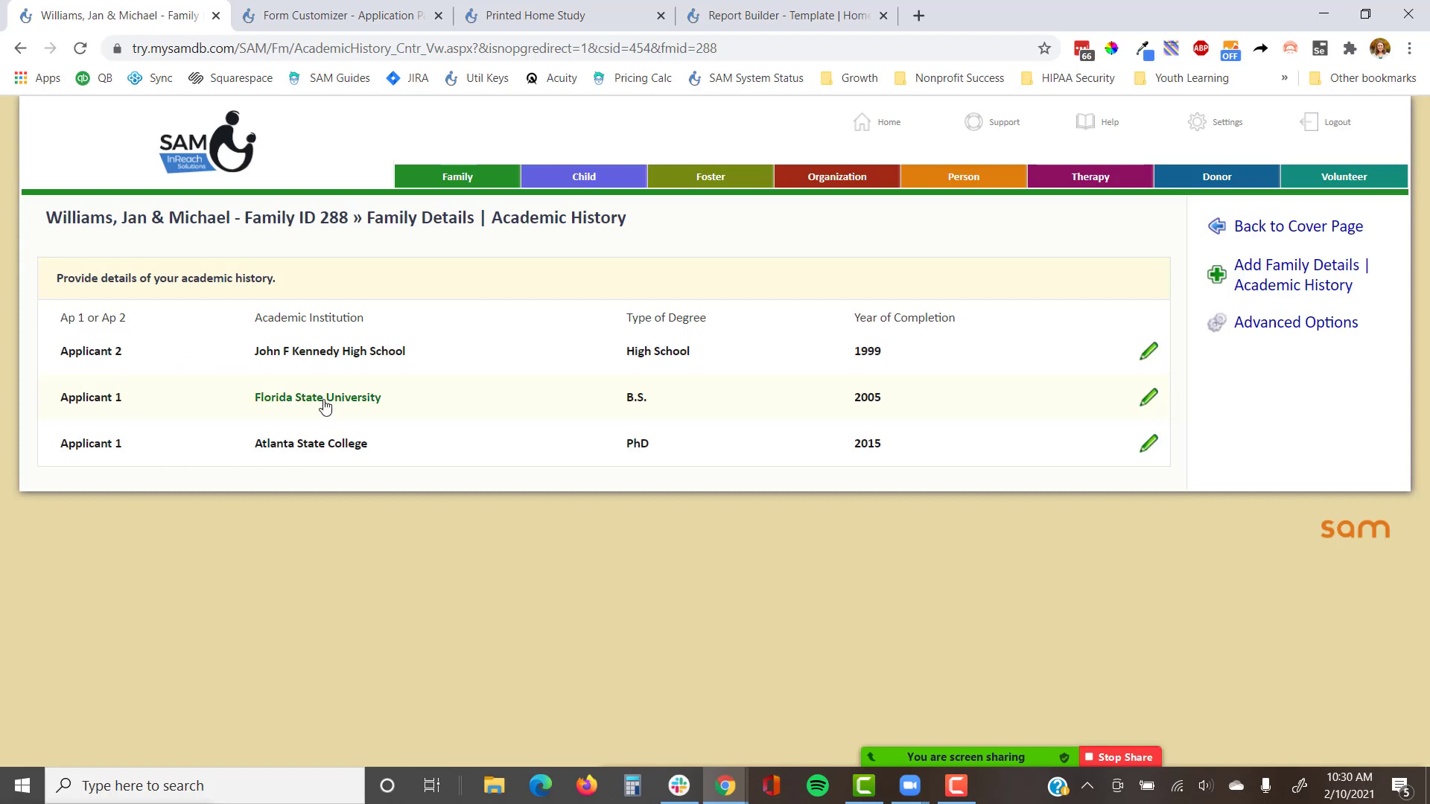
Step: Compare the Ap 1 or Ap 2 column in the family's Academic History with the filter on the Ap 1 Academic History report
drag(141, 320, 42, 328)
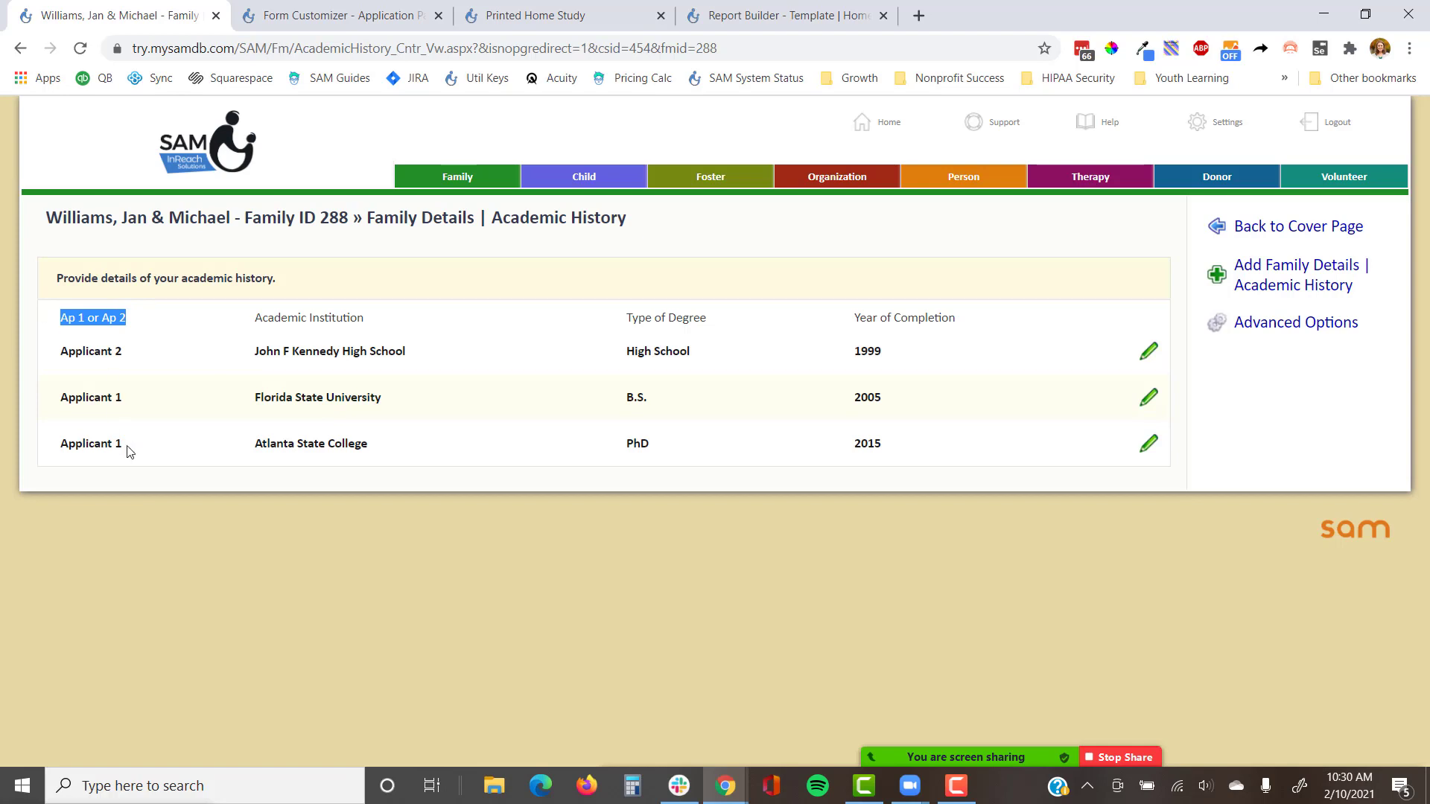
click(748, 14)
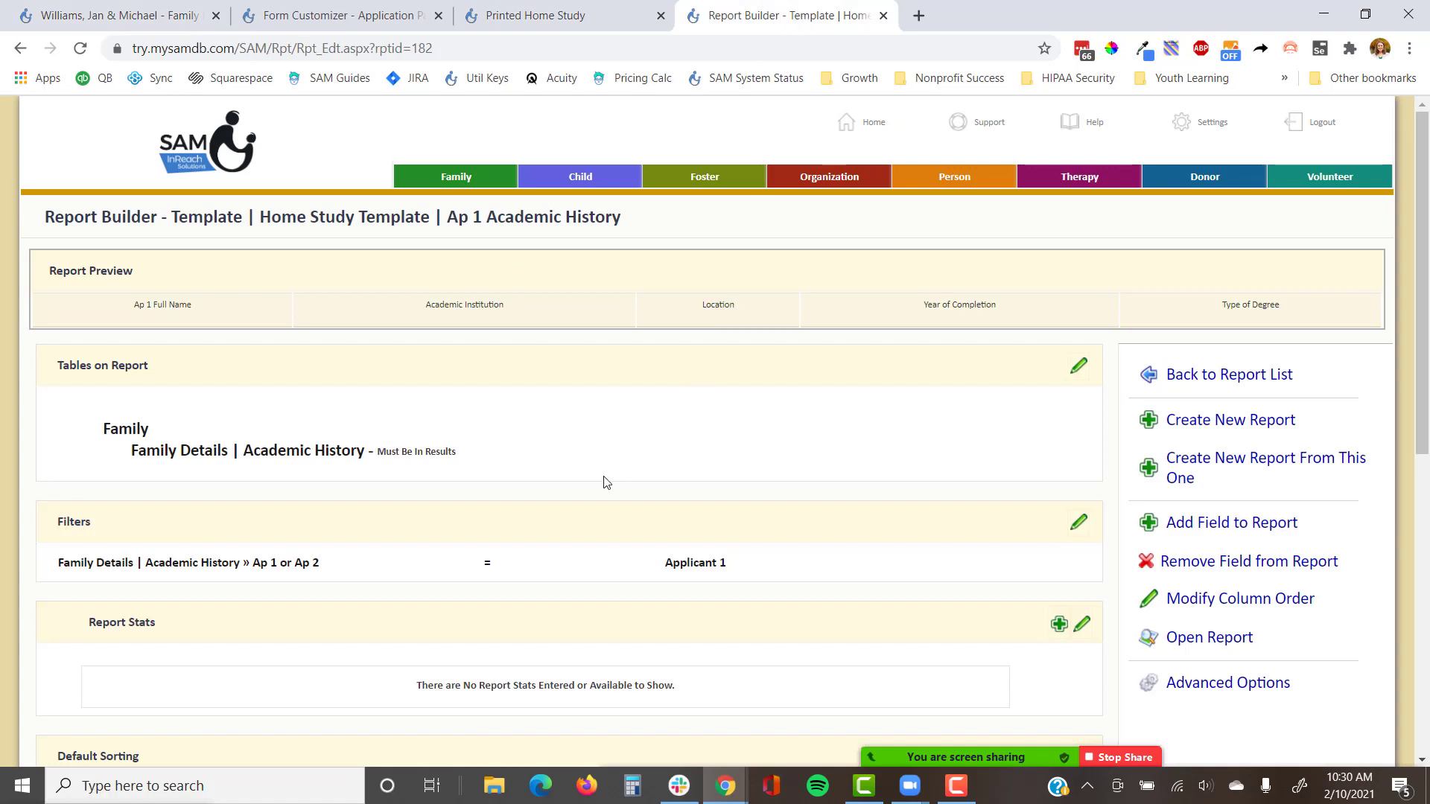
drag(756, 578, 54, 572)
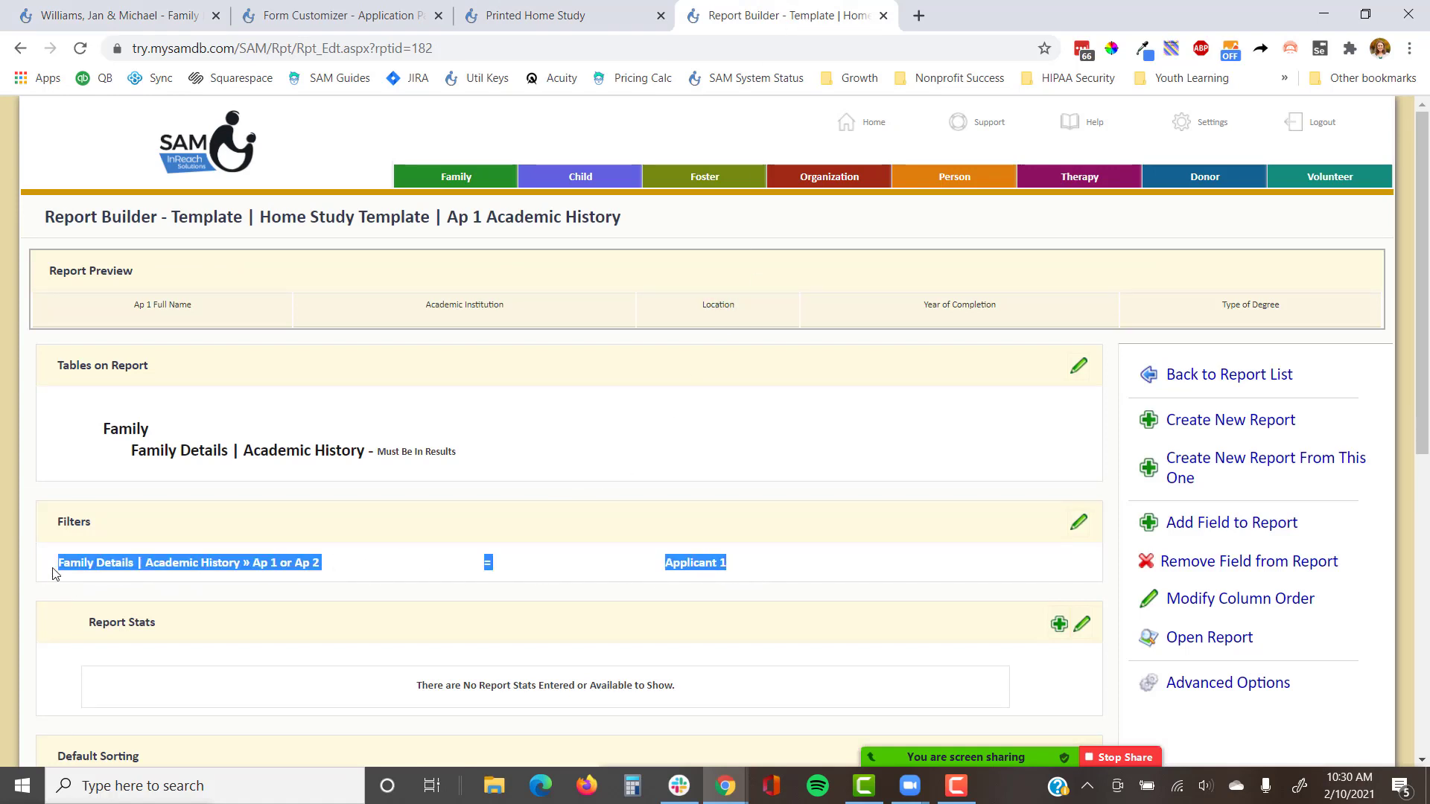
click(416, 596)
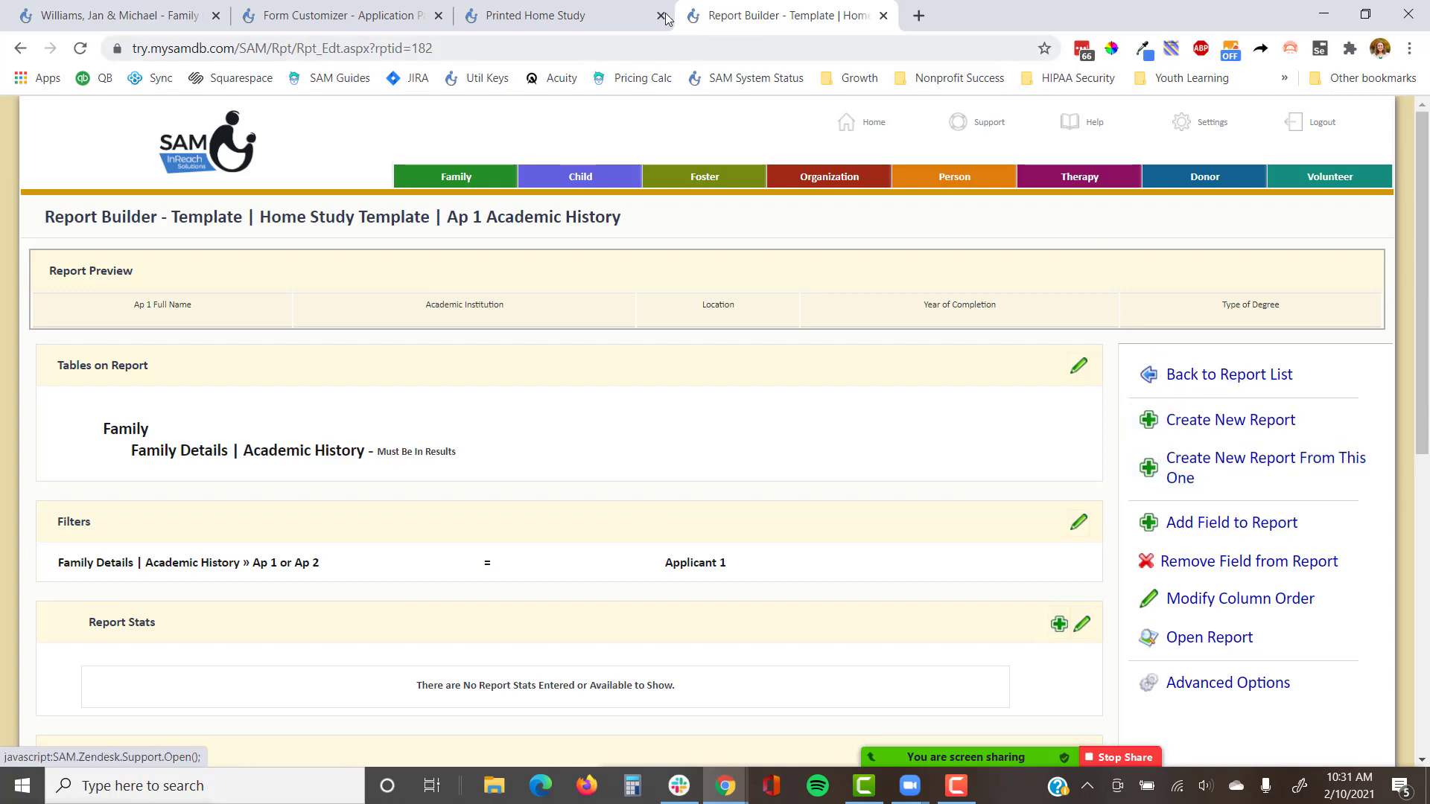
Step: Return to the Printed Home Study template and save it with the academic history template-report
click(500, 9)
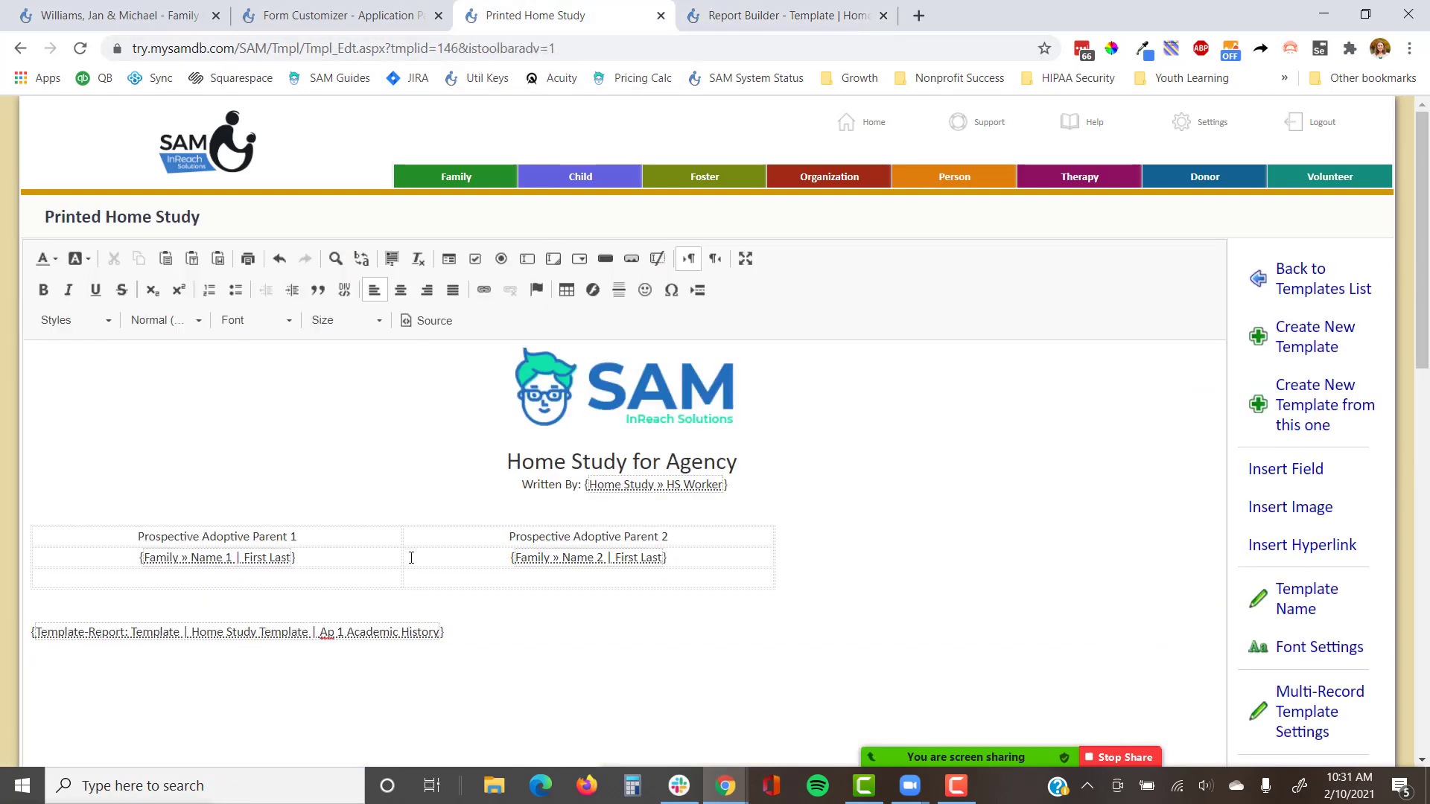
scroll(405, 438, down, 3)
click(1151, 621)
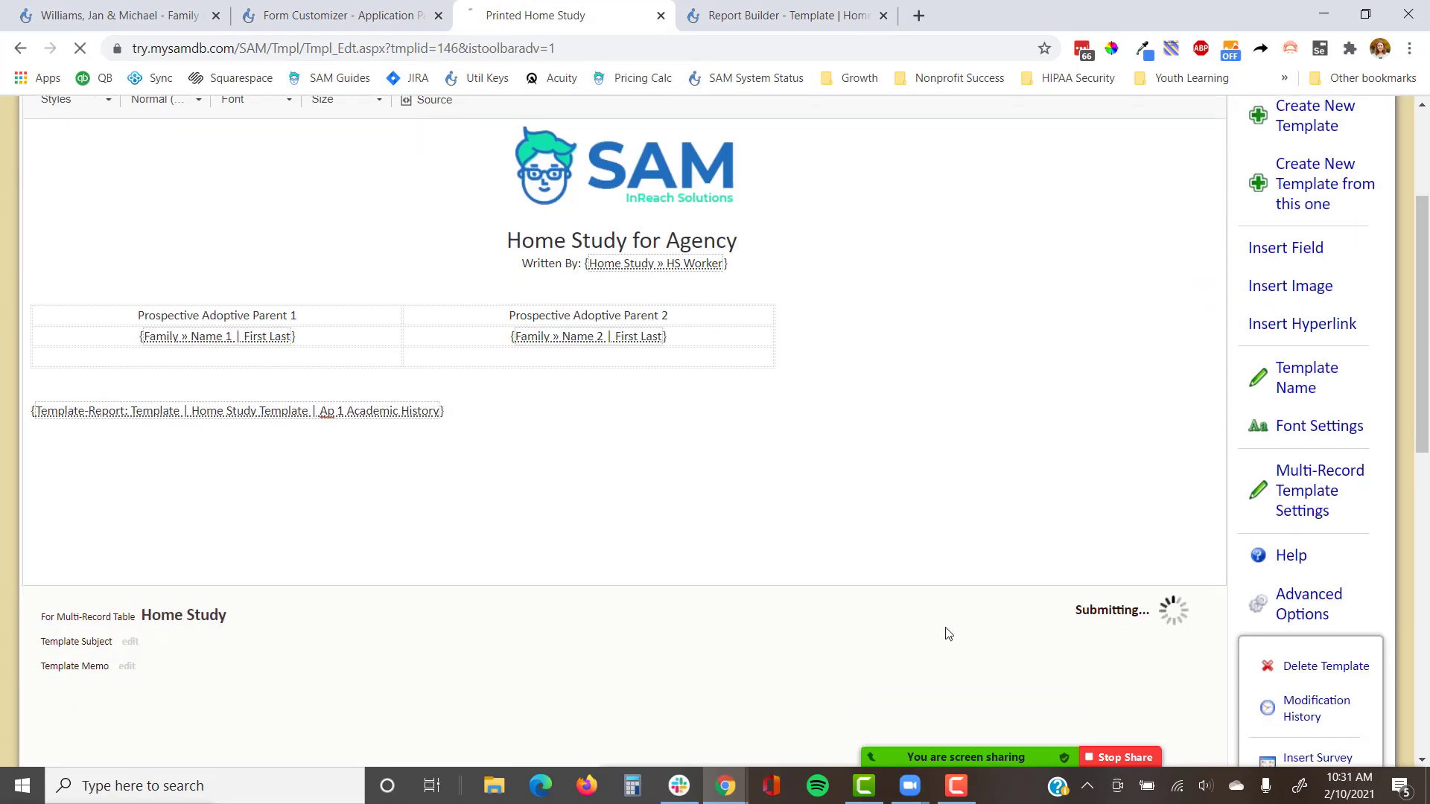
Step: From the sample family's cover page, open the Home Studies overview and the detailed view of Home Study #2
click(151, 16)
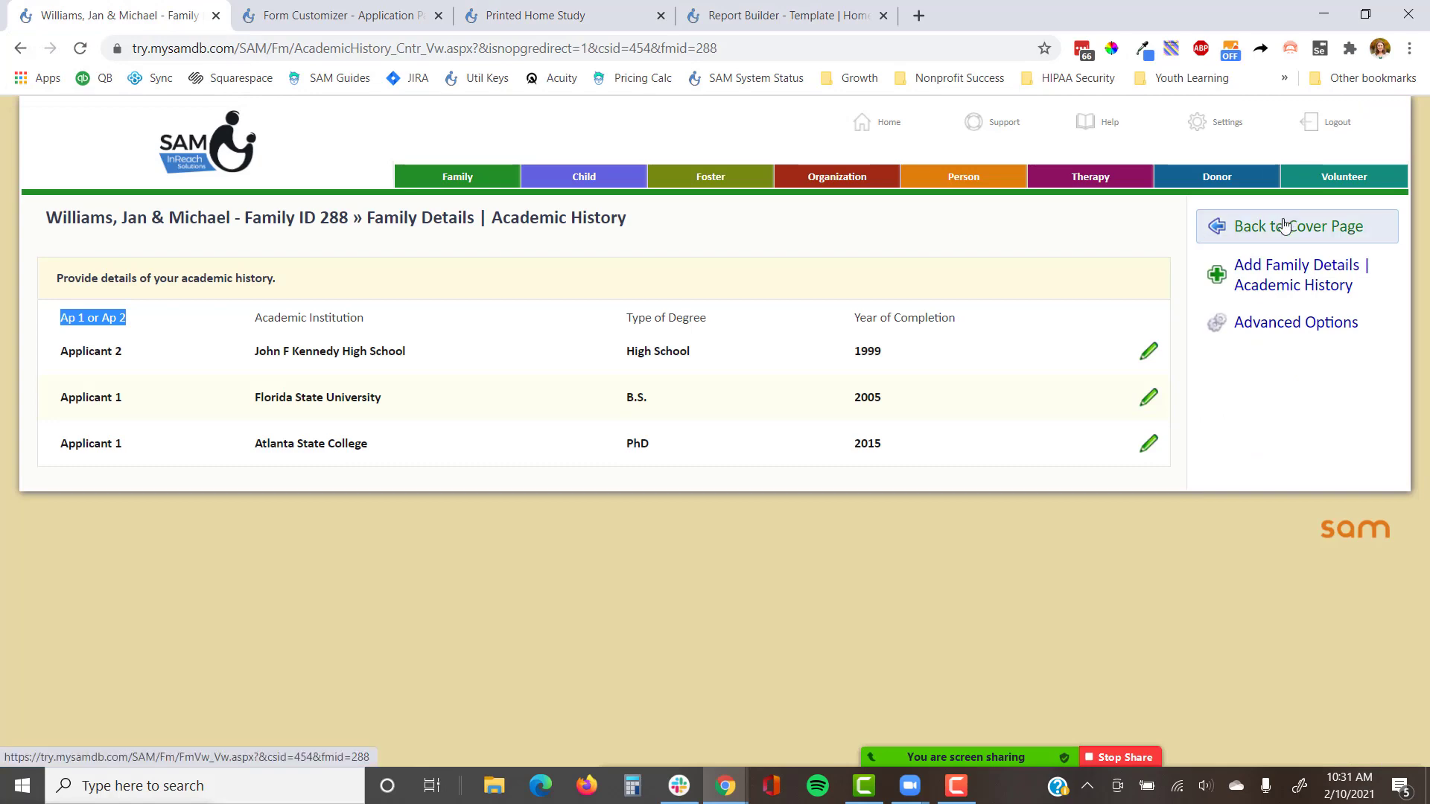
click(1245, 227)
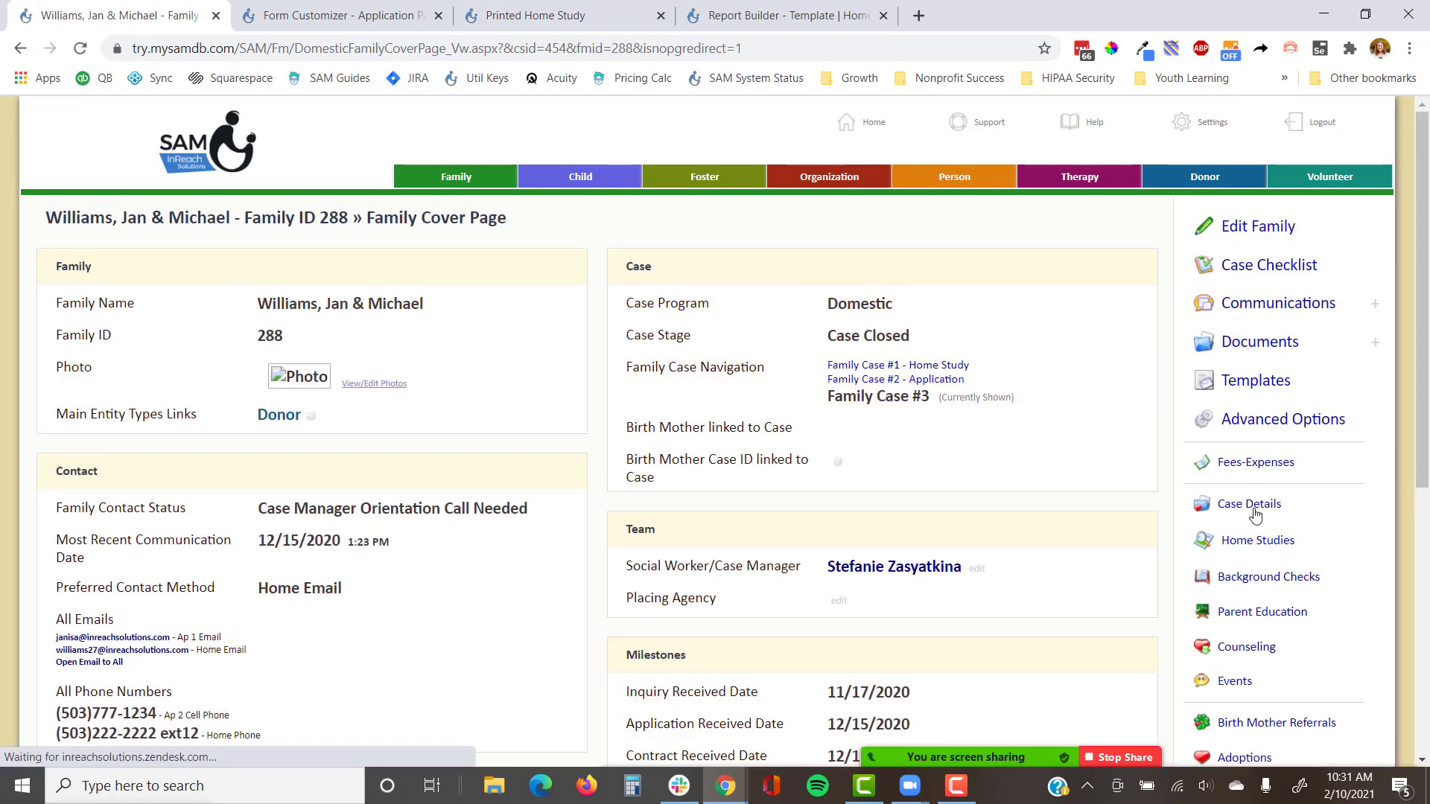
click(1258, 540)
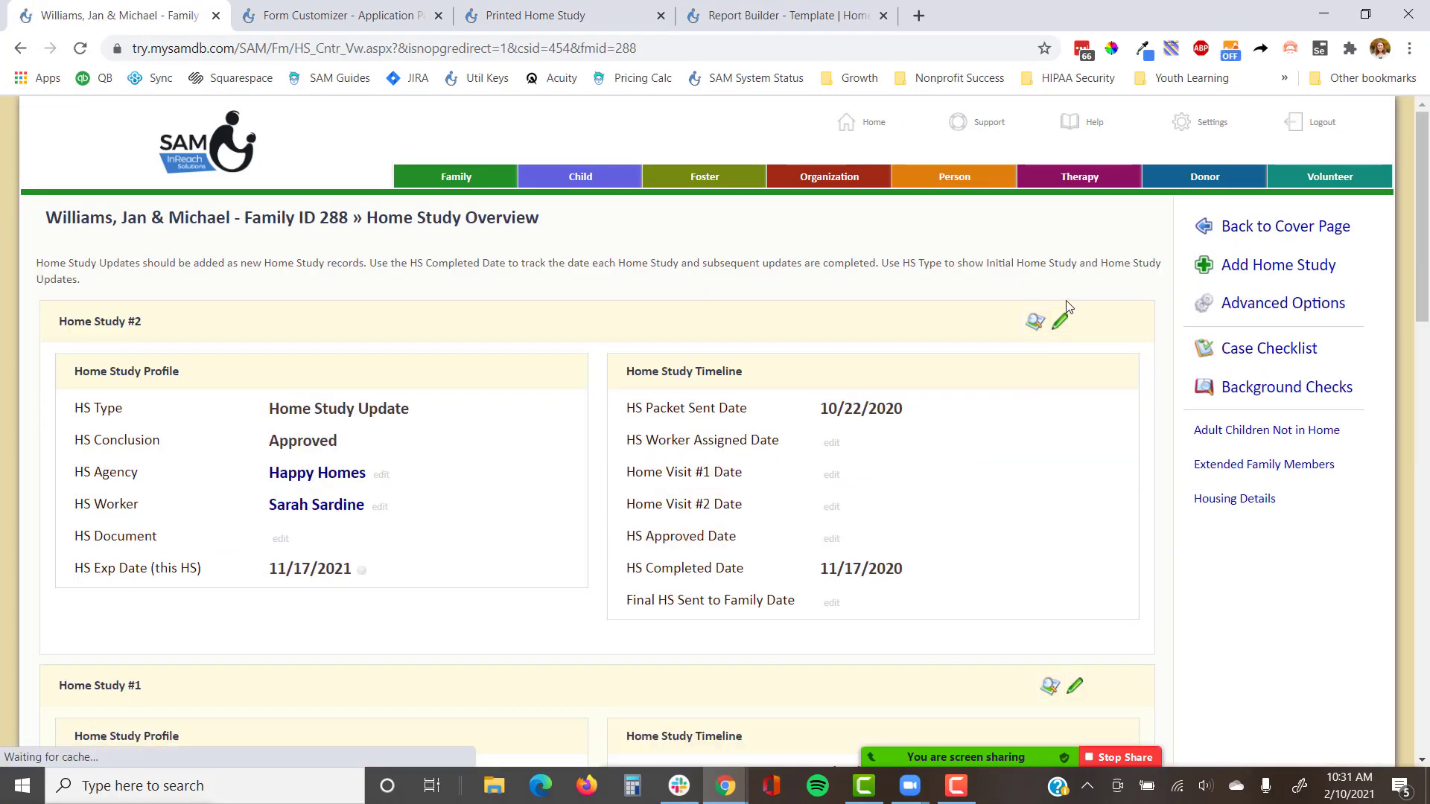
click(1036, 326)
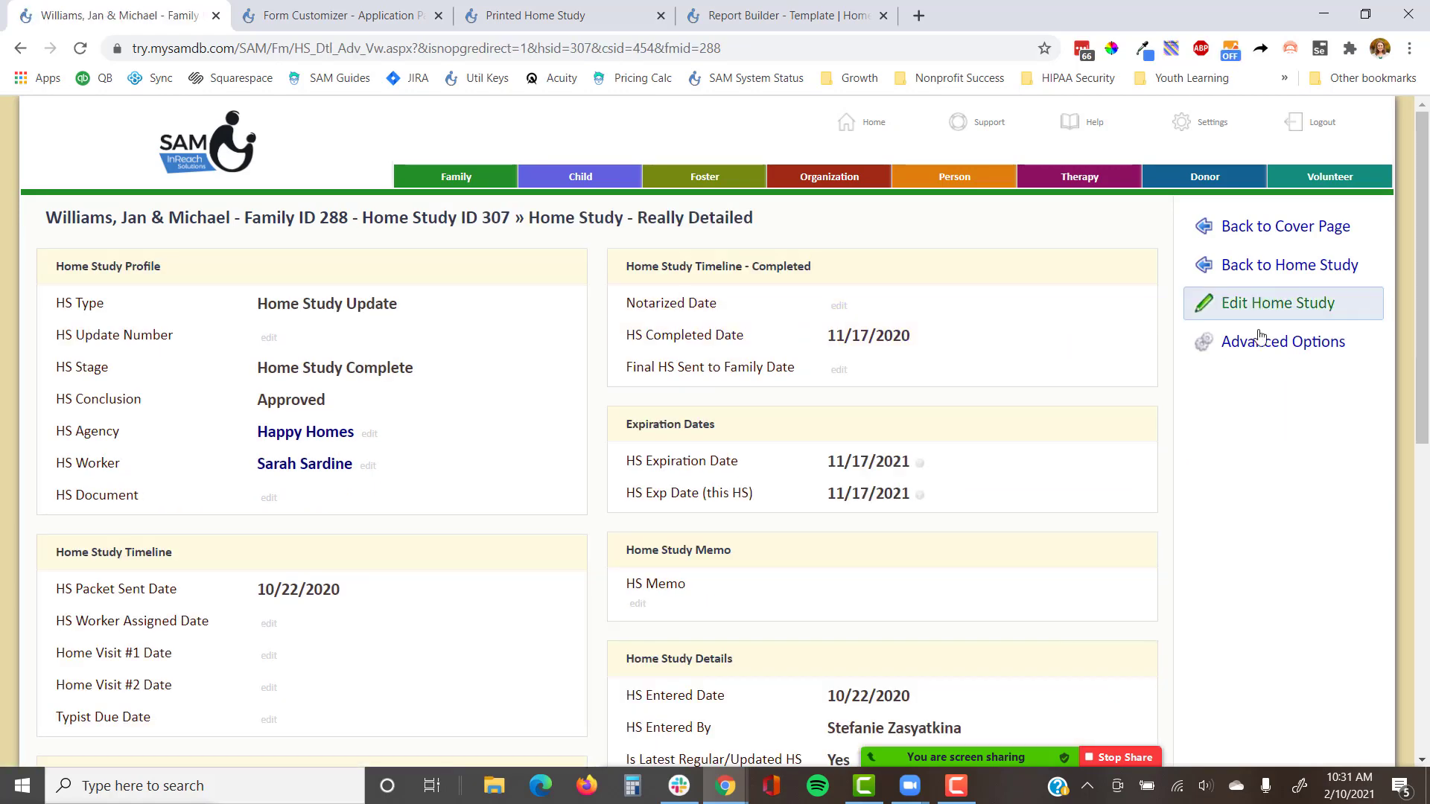
Step: Generate the Printed Home Study template for this home study record in print mode
click(1274, 355)
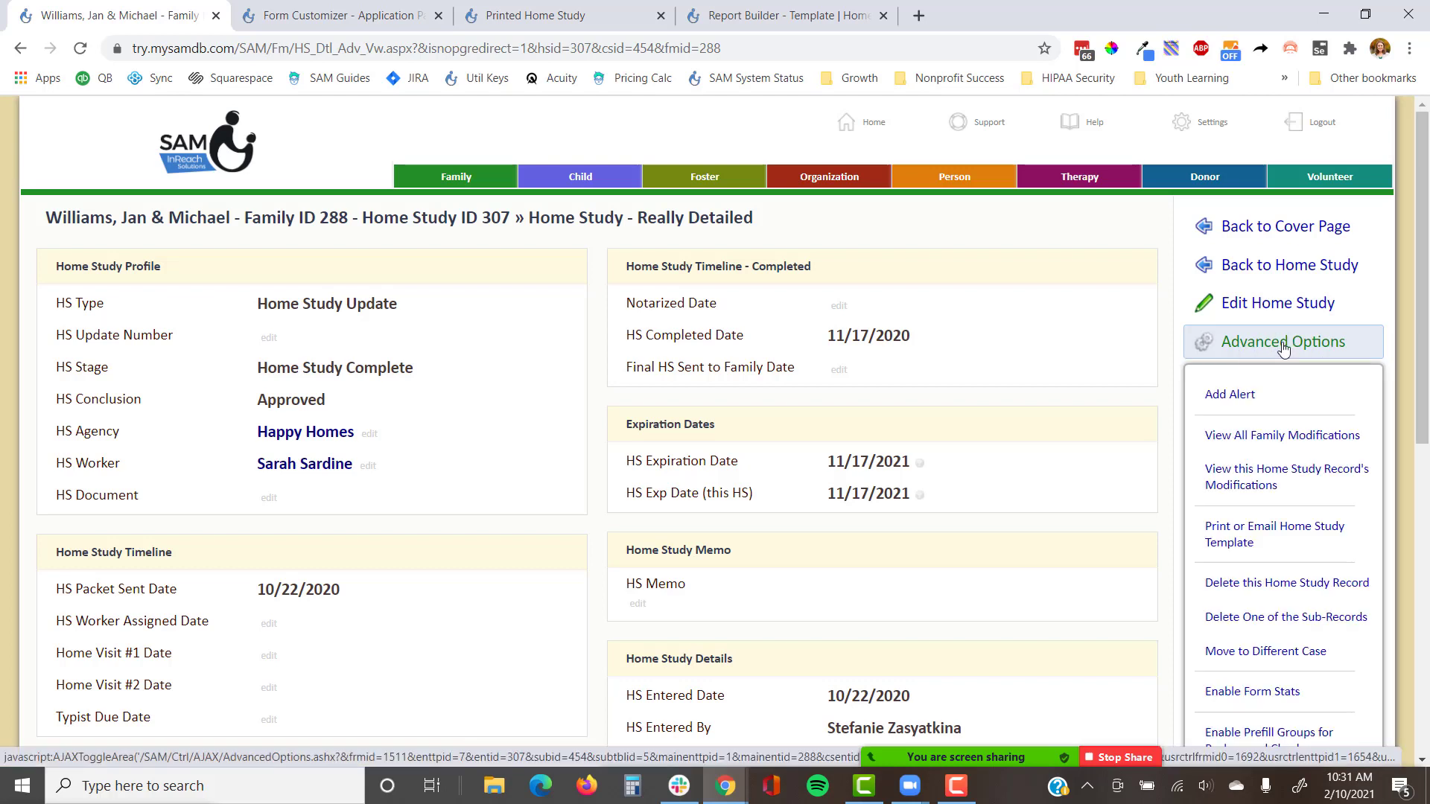
click(1273, 547)
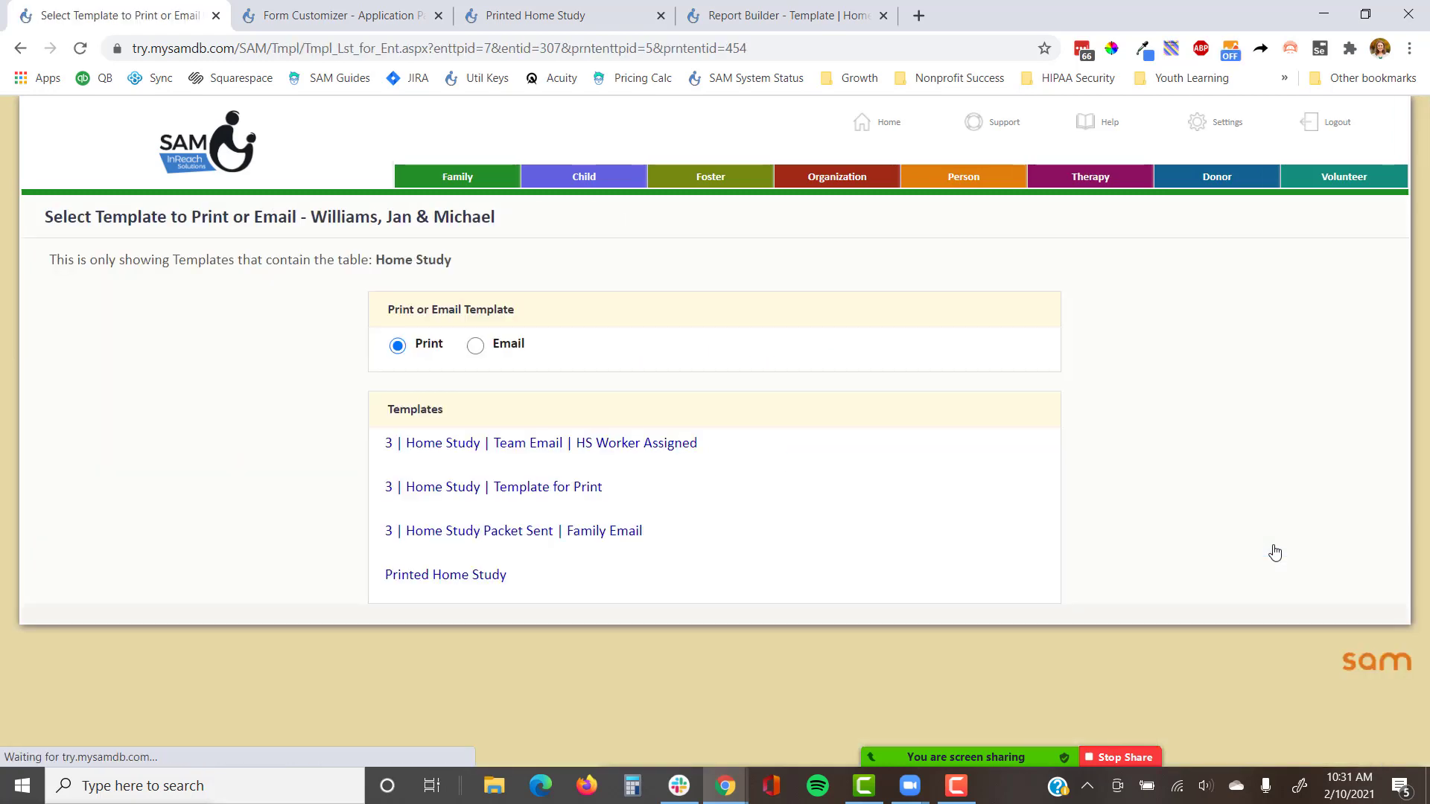
click(478, 576)
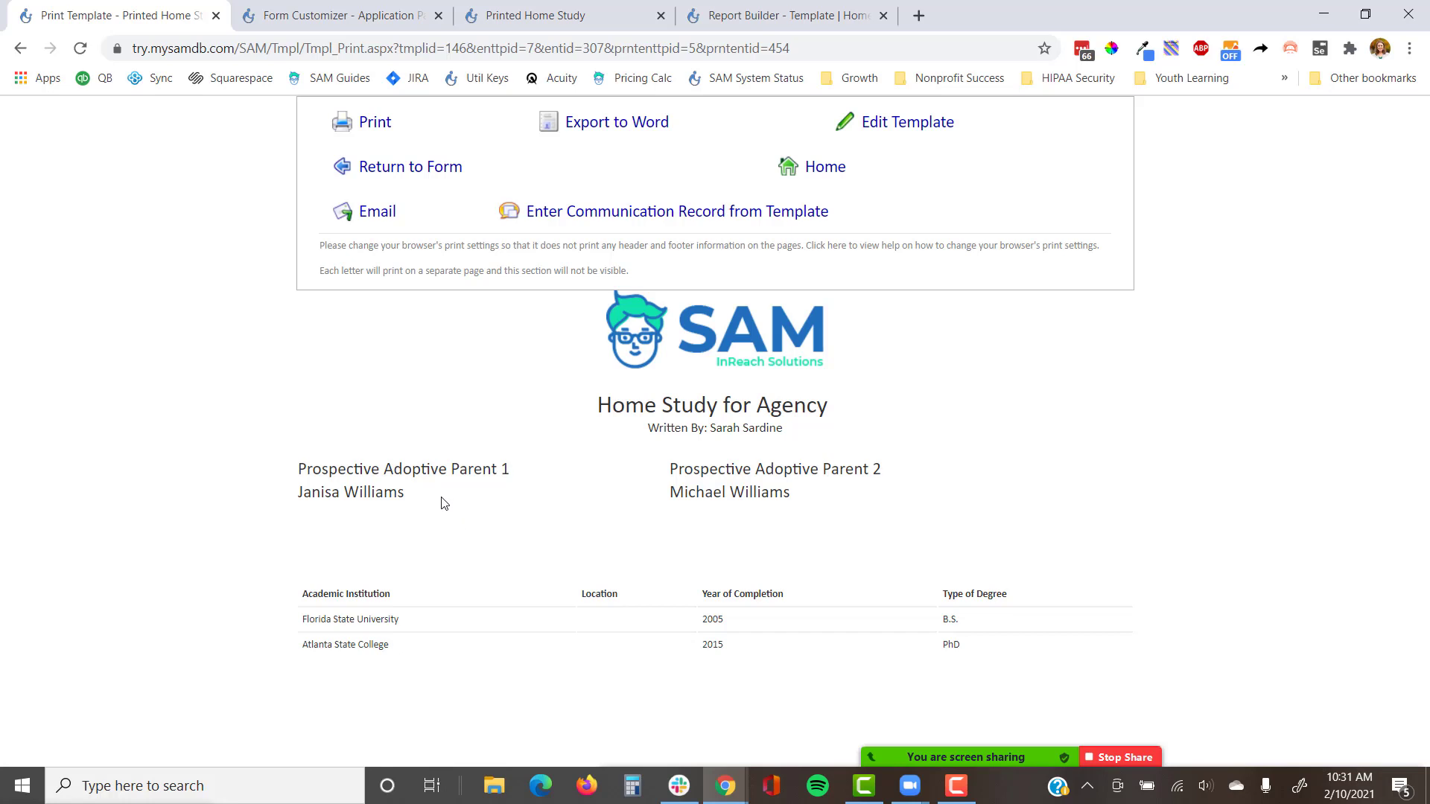
Step: Try to open the print page's return-to-form link in a separate browser tab and close that tab
right_click(372, 166)
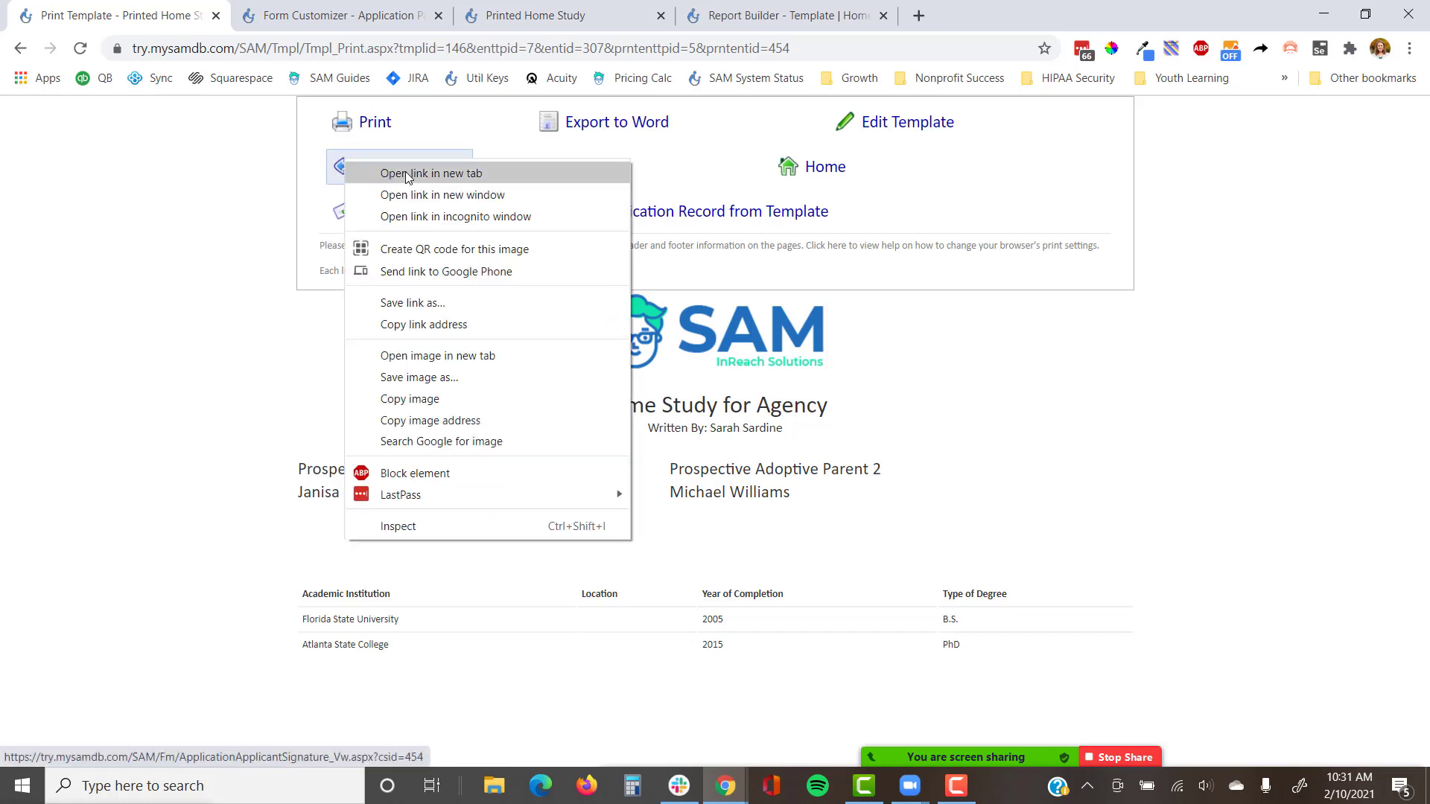
click(405, 173)
click(313, 7)
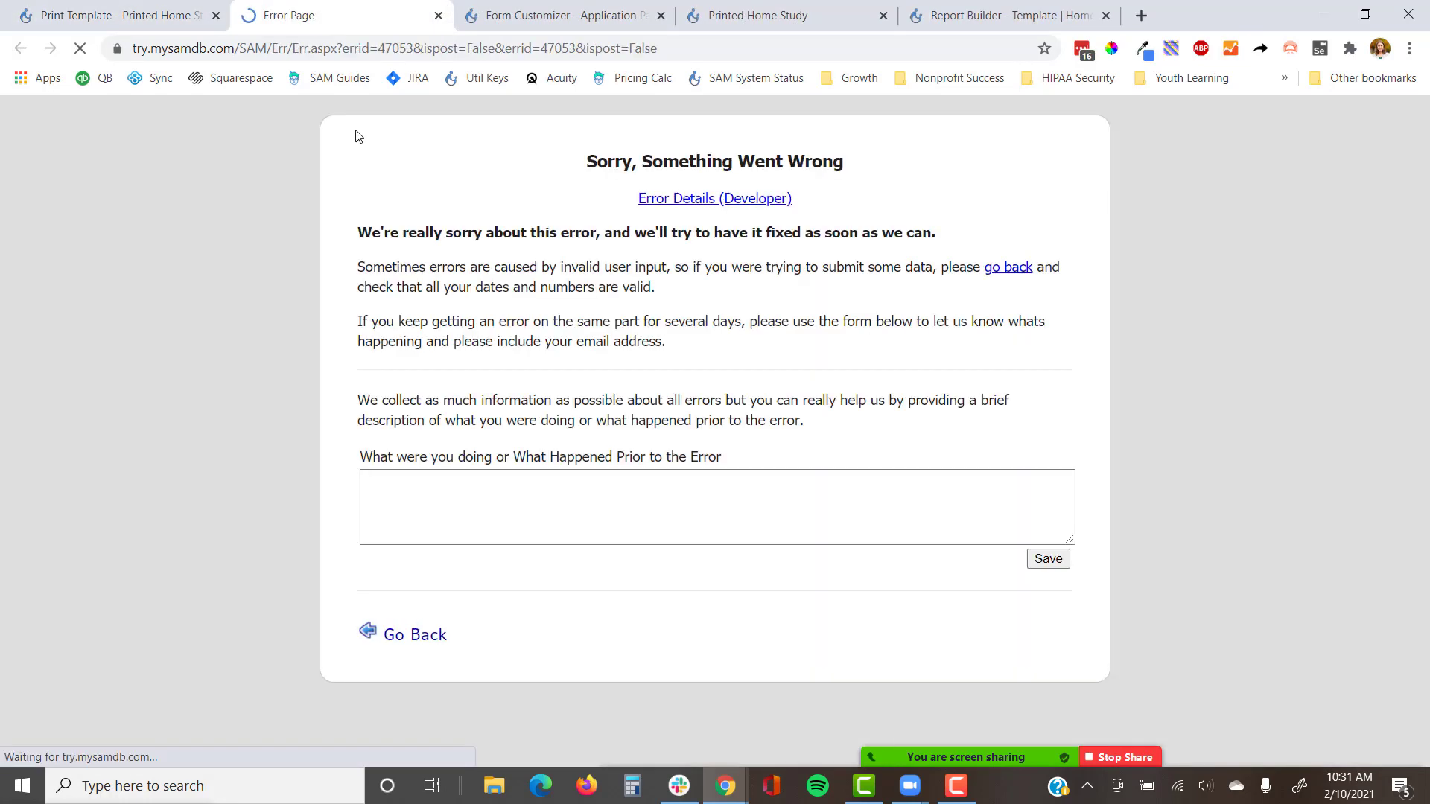
click(439, 16)
Step: Go back from the printed template to the detailed page of Home Study #2
click(415, 181)
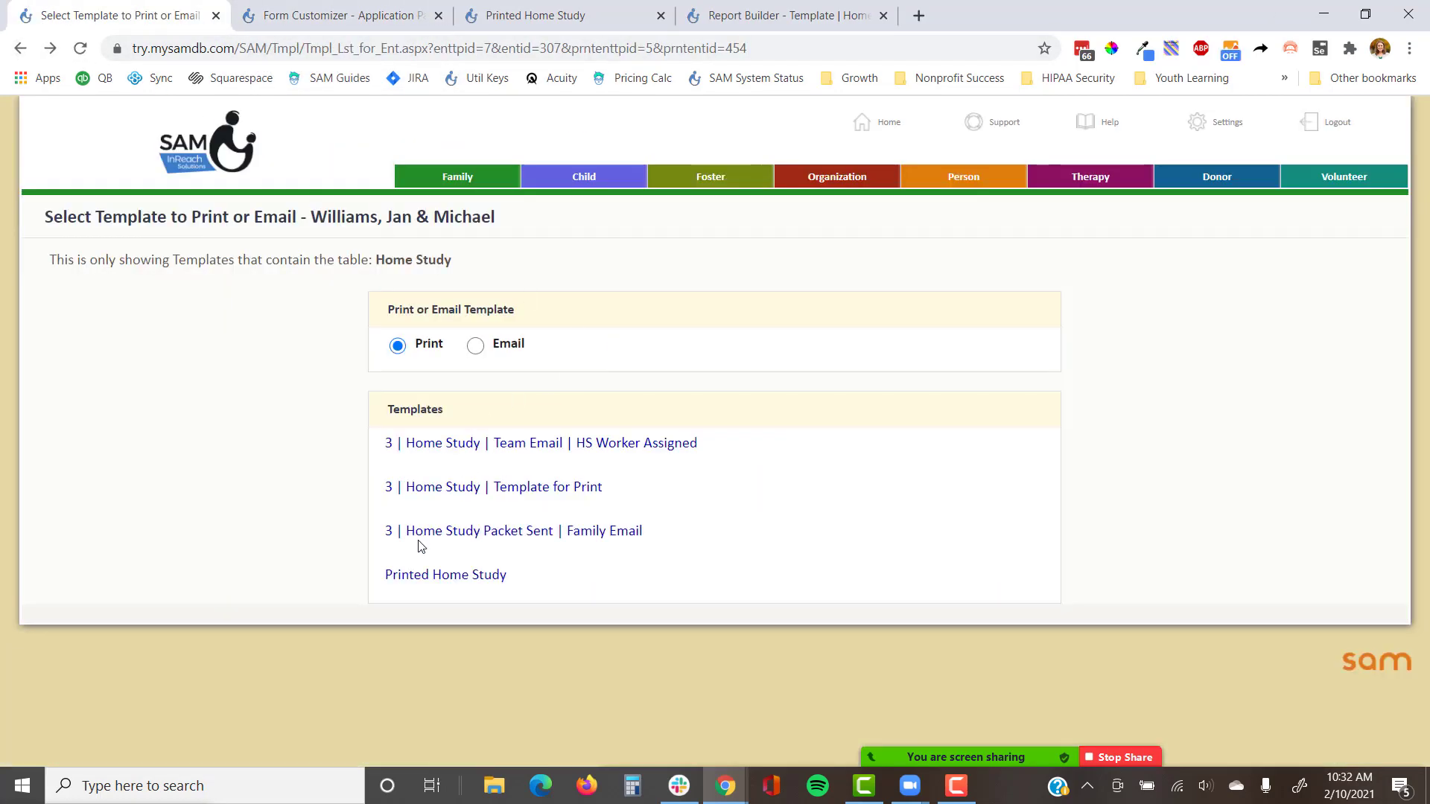
click(424, 575)
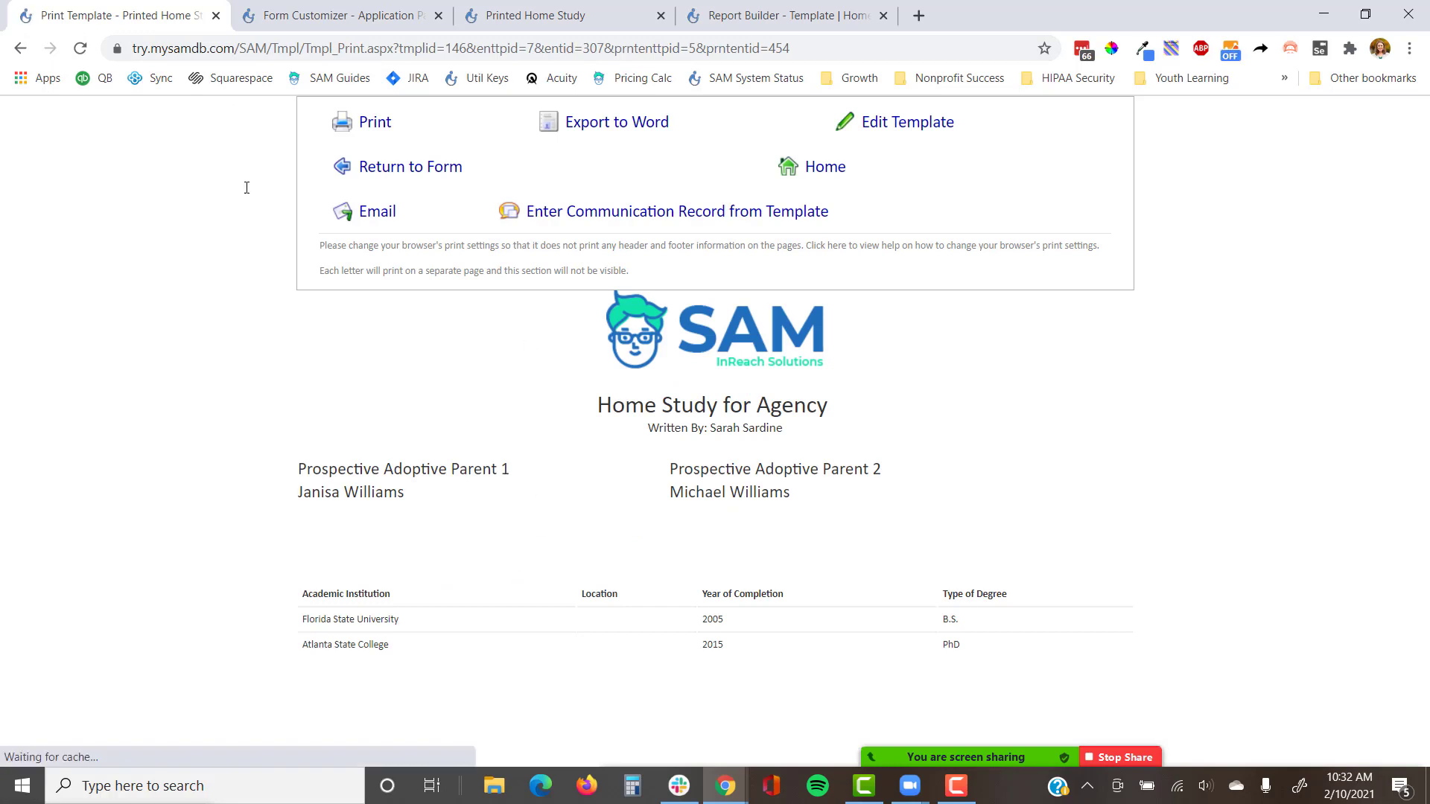
click(20, 48)
click(20, 48)
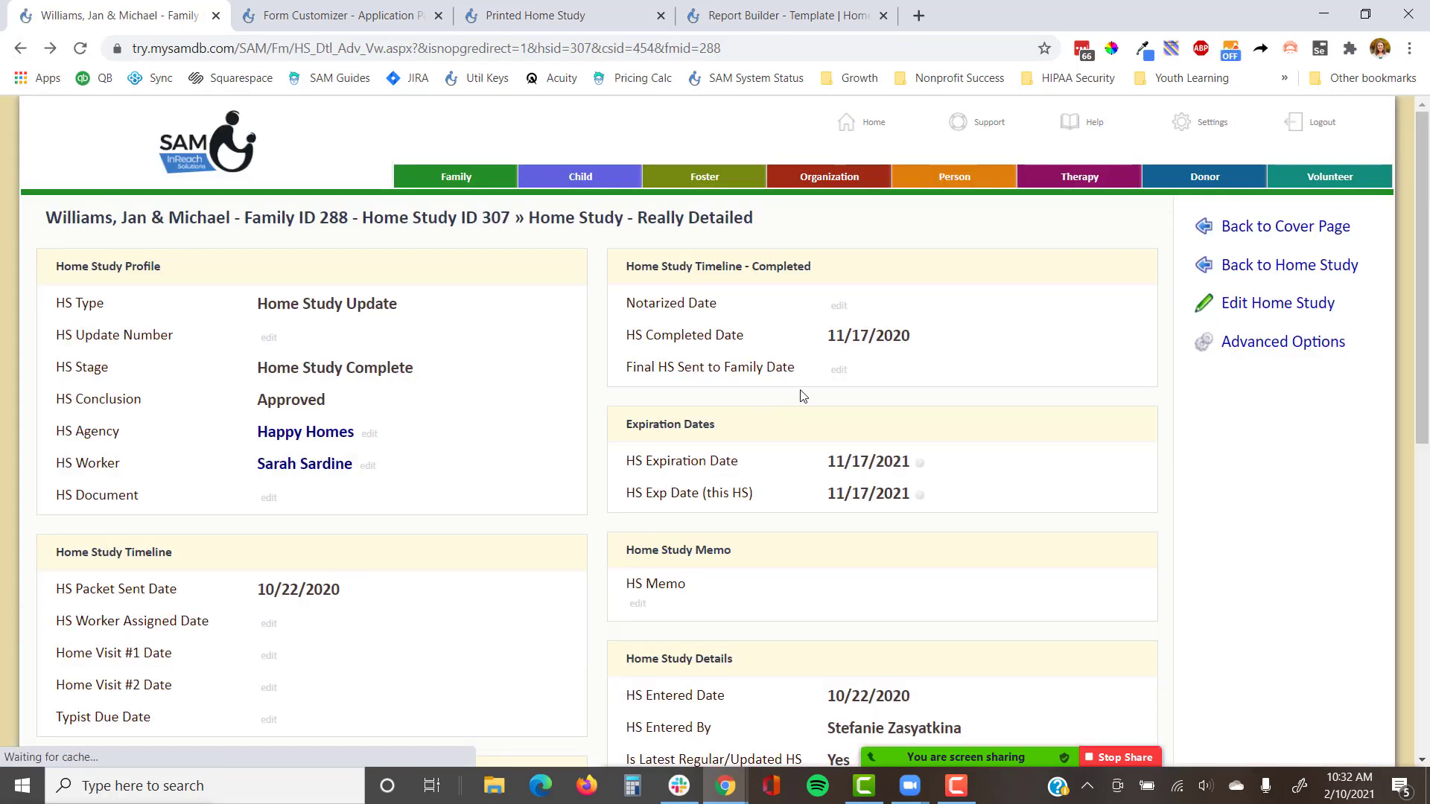
Step: Open the home study's print-or-email template list in a separate browser tab and generate the Printed Home Study there
click(1266, 341)
right_click(1252, 542)
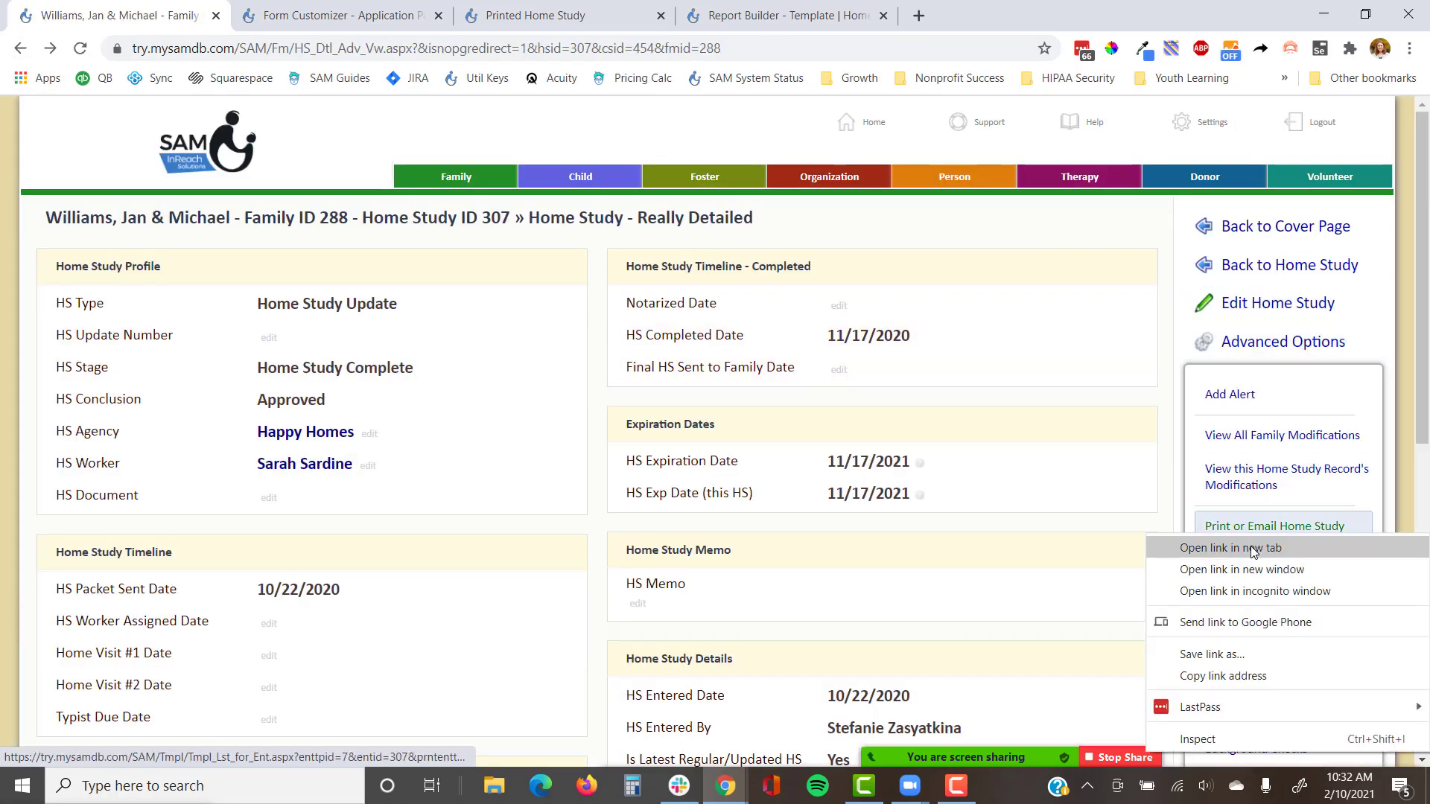
click(1254, 551)
click(342, 15)
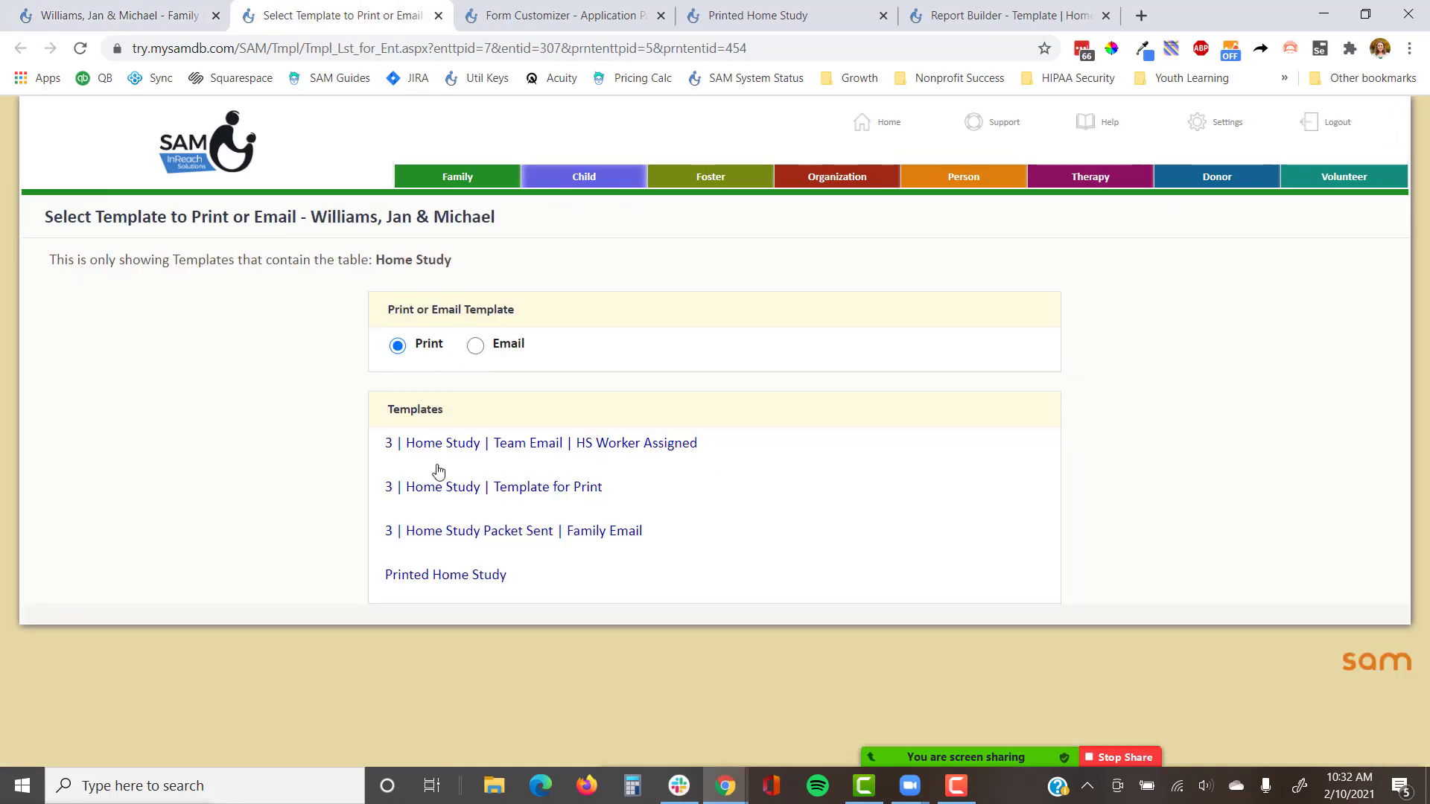
click(471, 575)
click(119, 15)
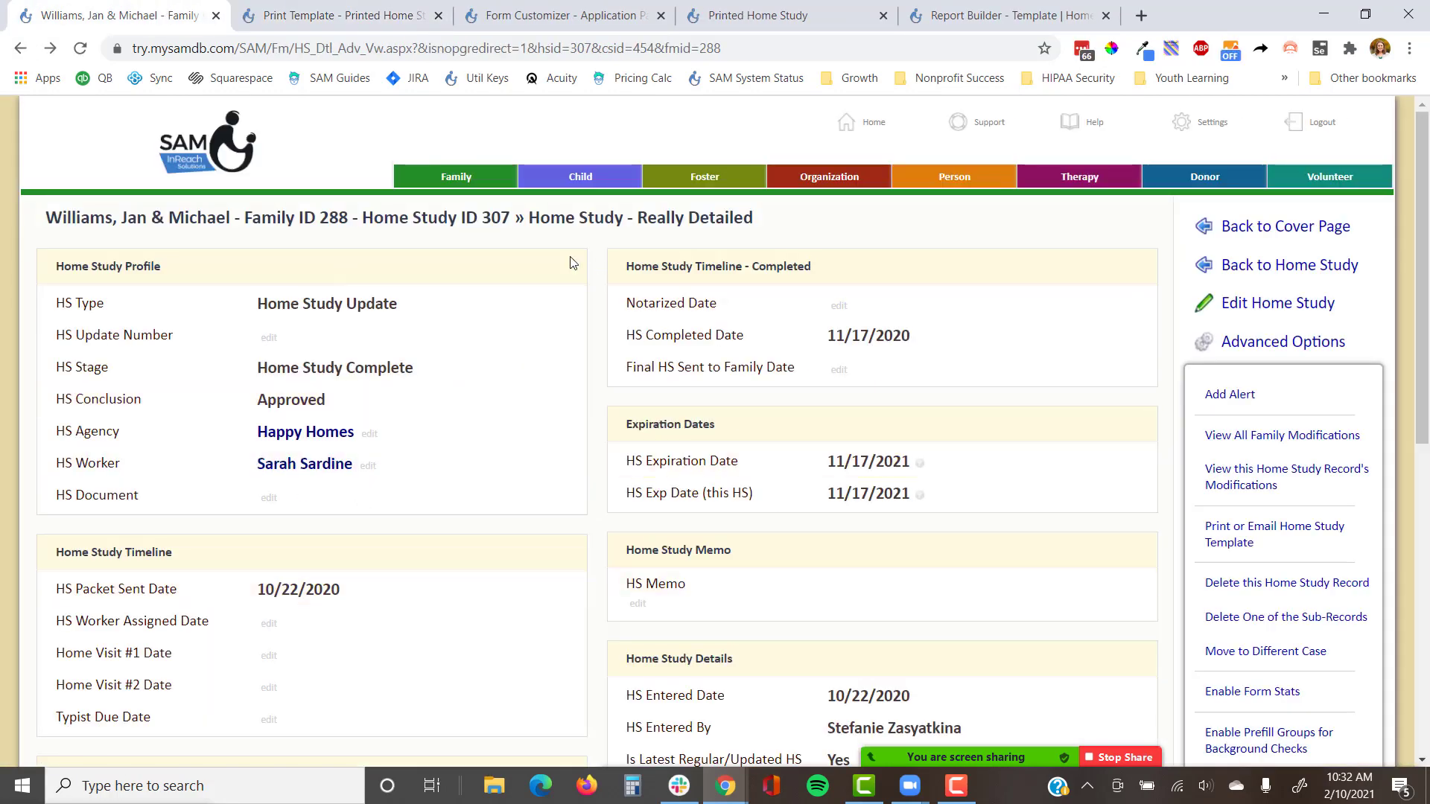
click(363, 13)
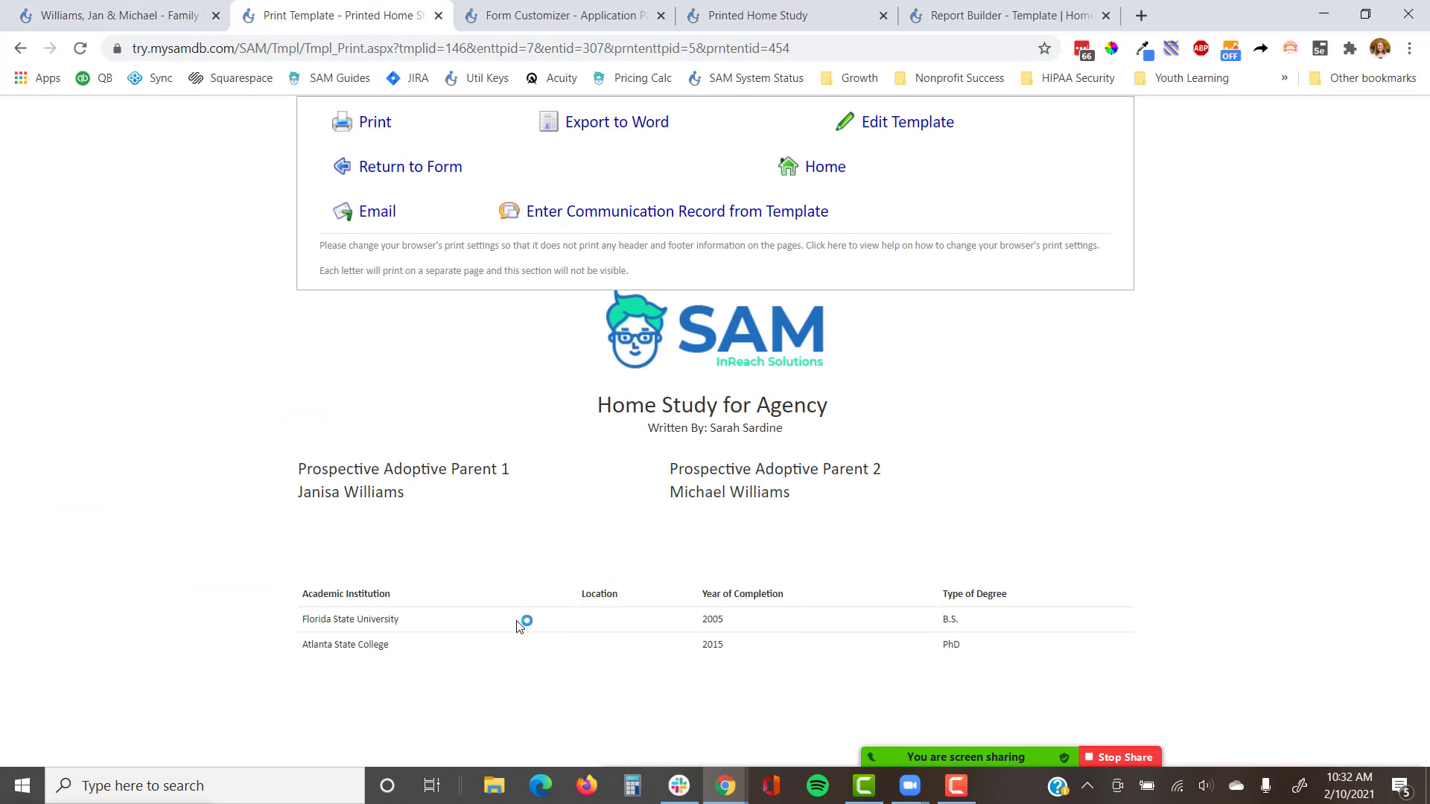
Step: In the Printed Home Study template, add the heading "Applicant 1 Academic History" directly above the template-report, keeping a blank line before it
click(795, 18)
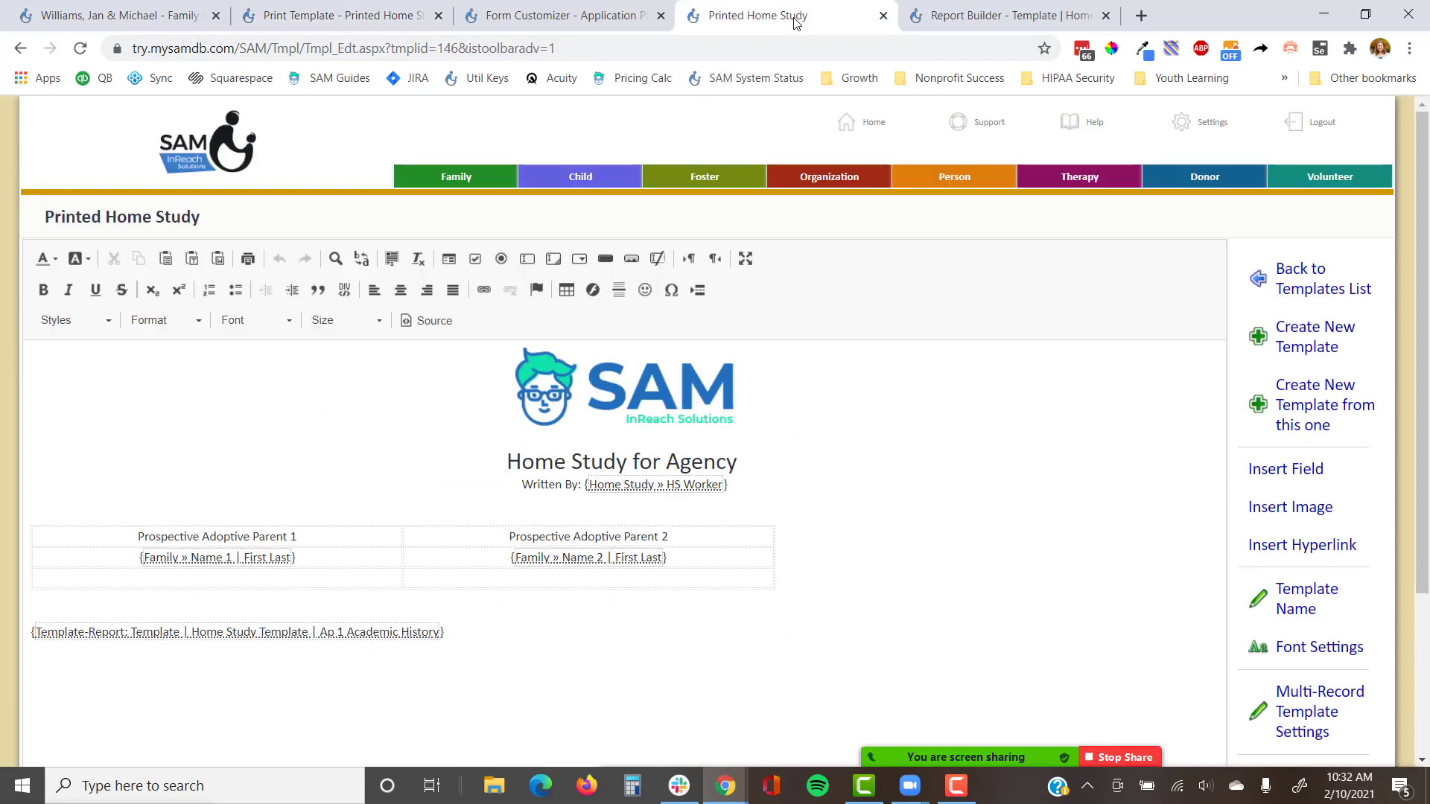
scroll(584, 440, down, 1)
click(448, 520)
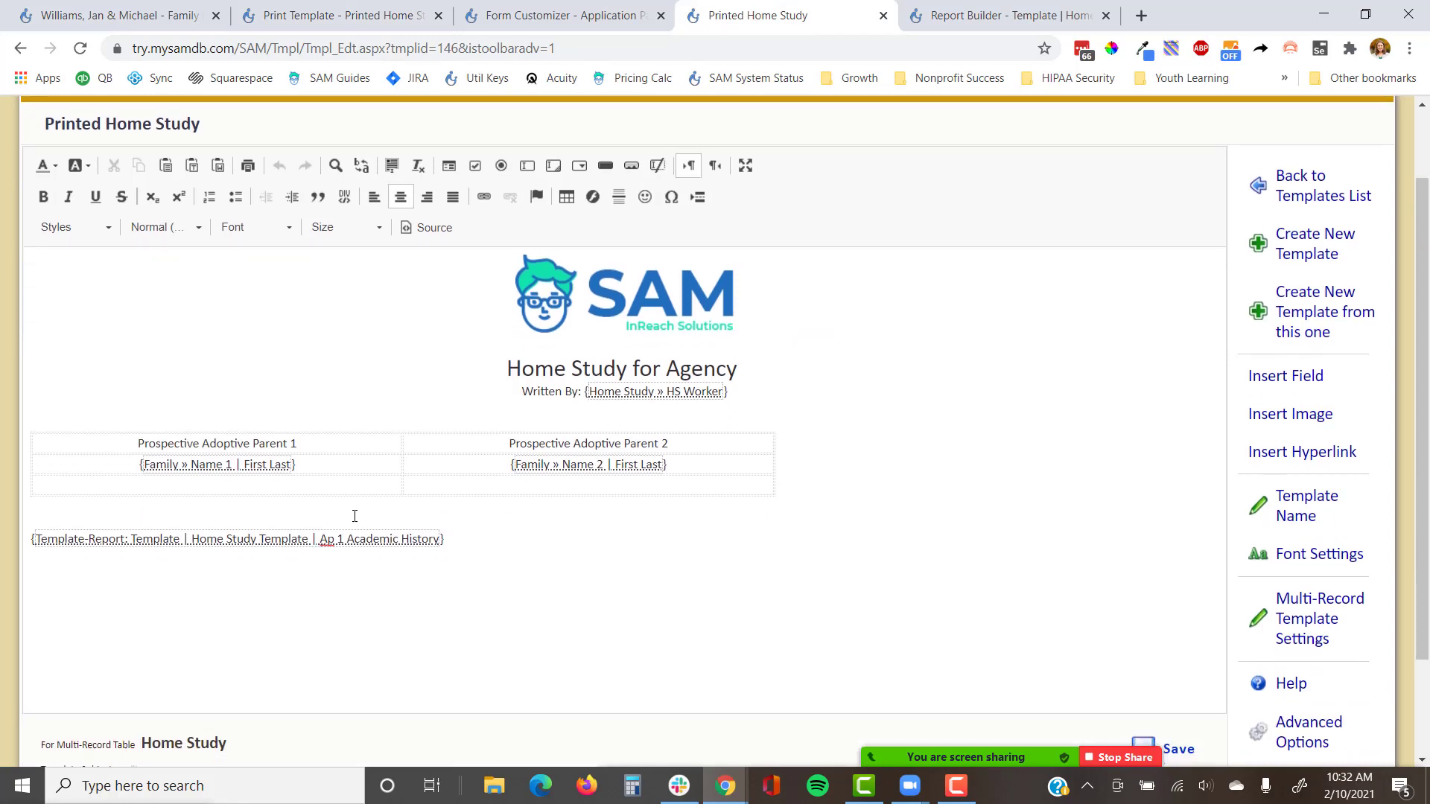
key(BackSpace)
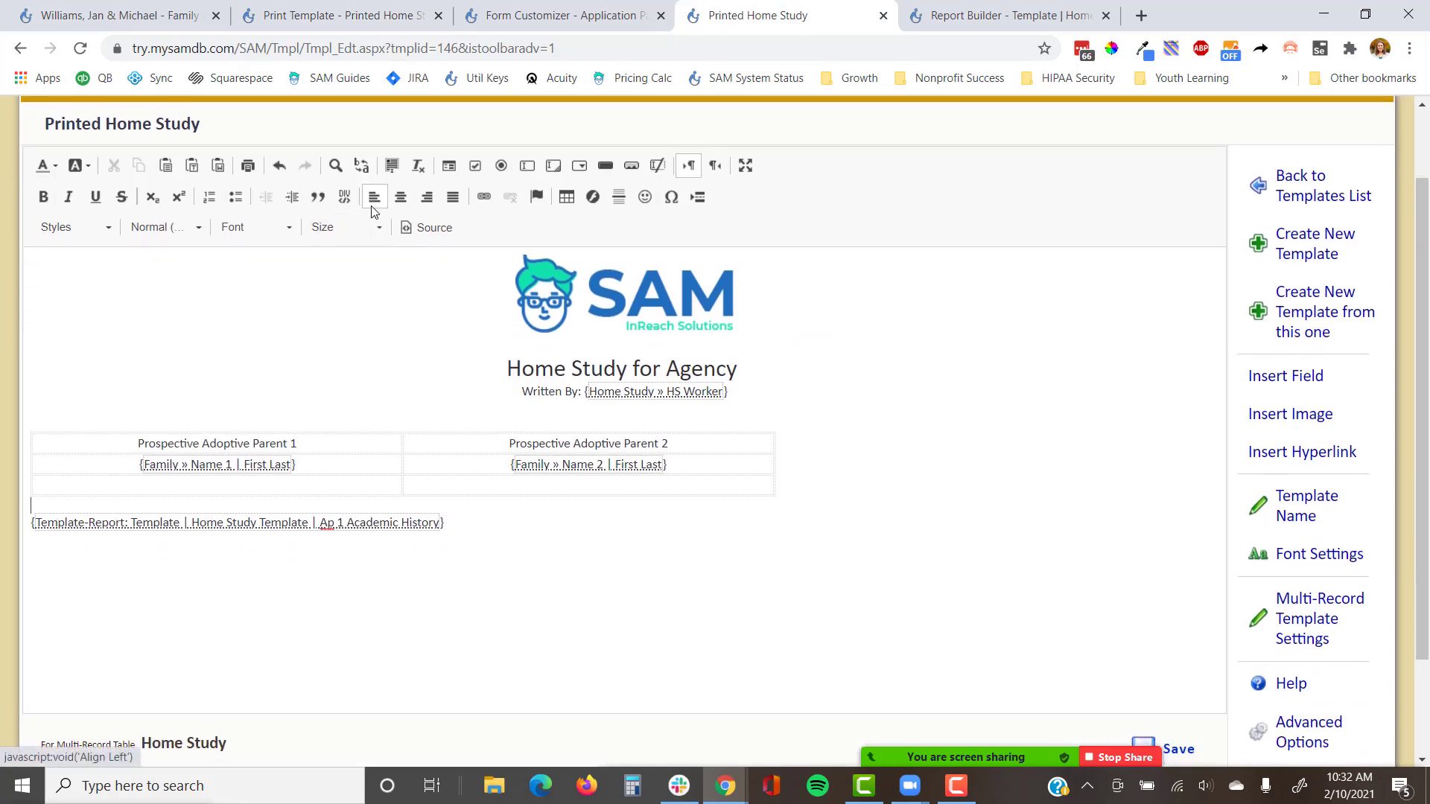
text(Applican)
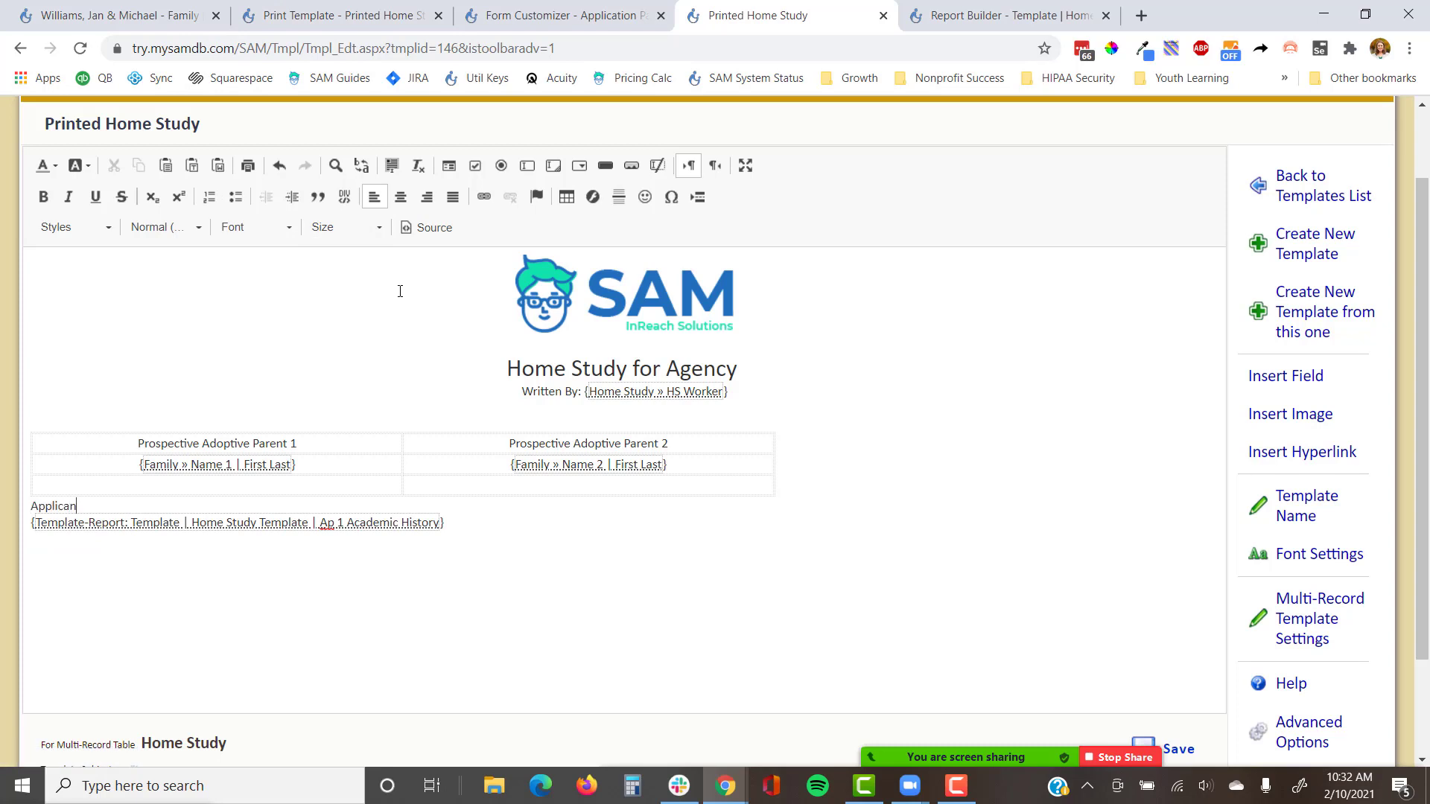
text(t 1 Academic History)
key(Return)
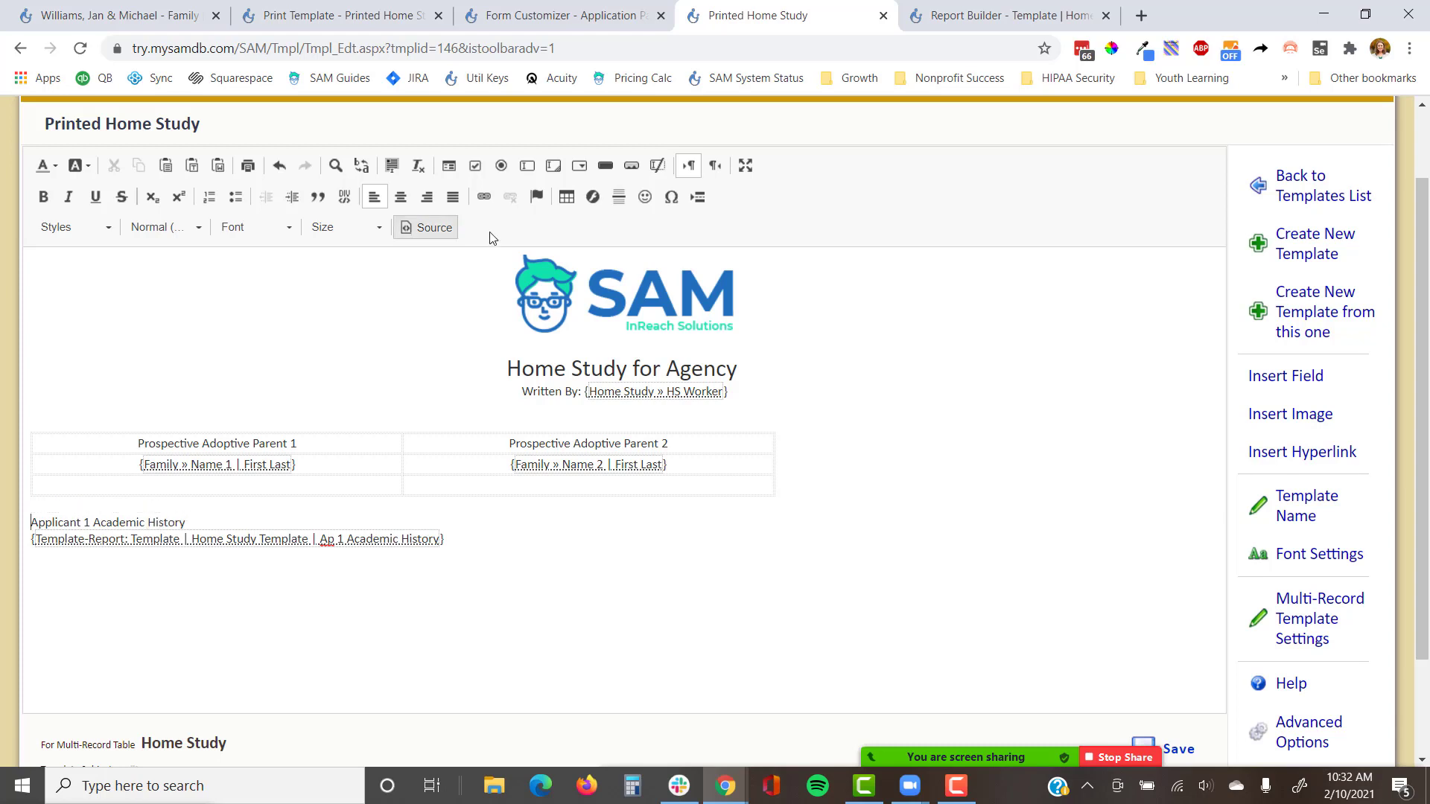
Step: Save the Printed Home Study template and reload the family's printed preview
click(1174, 745)
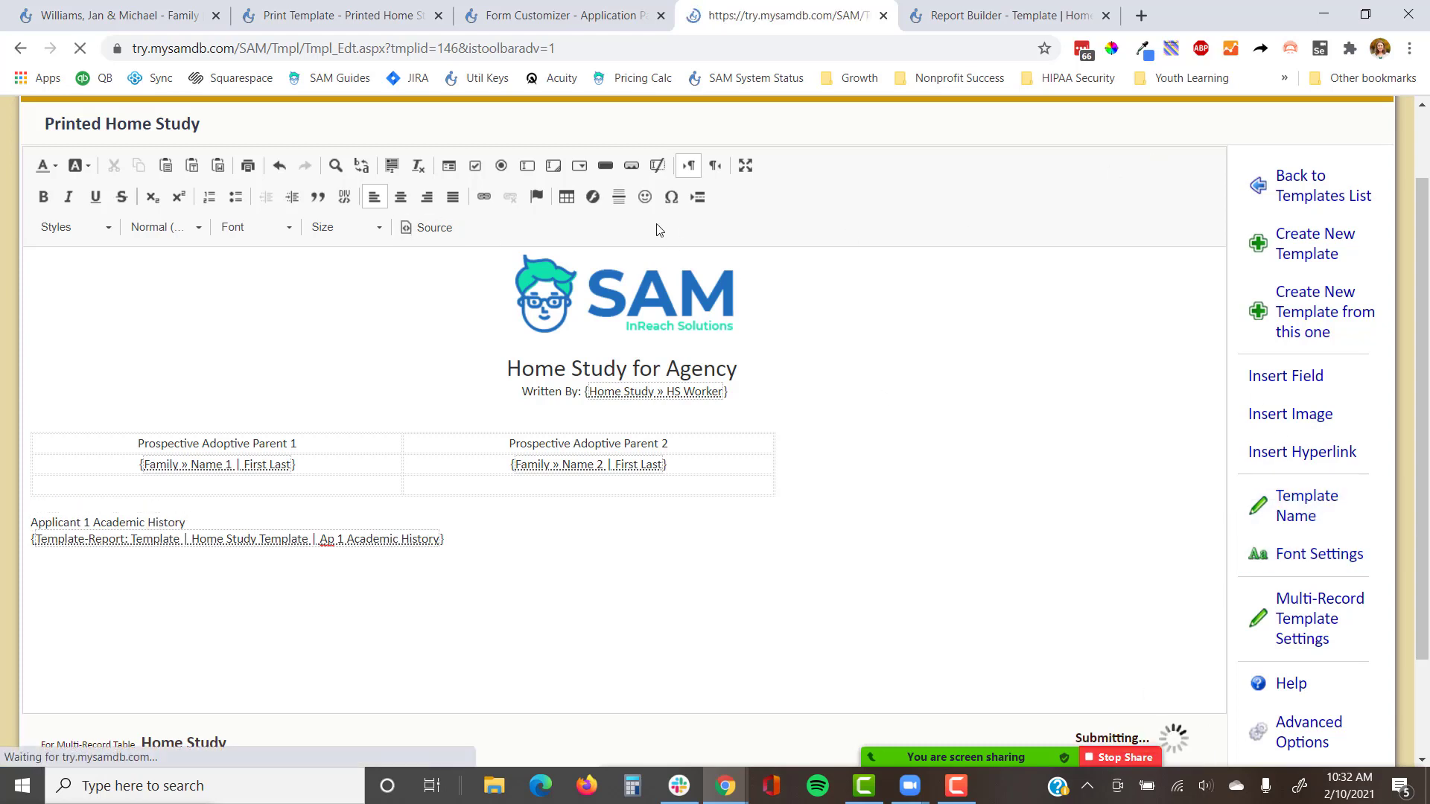
click(339, 15)
click(79, 47)
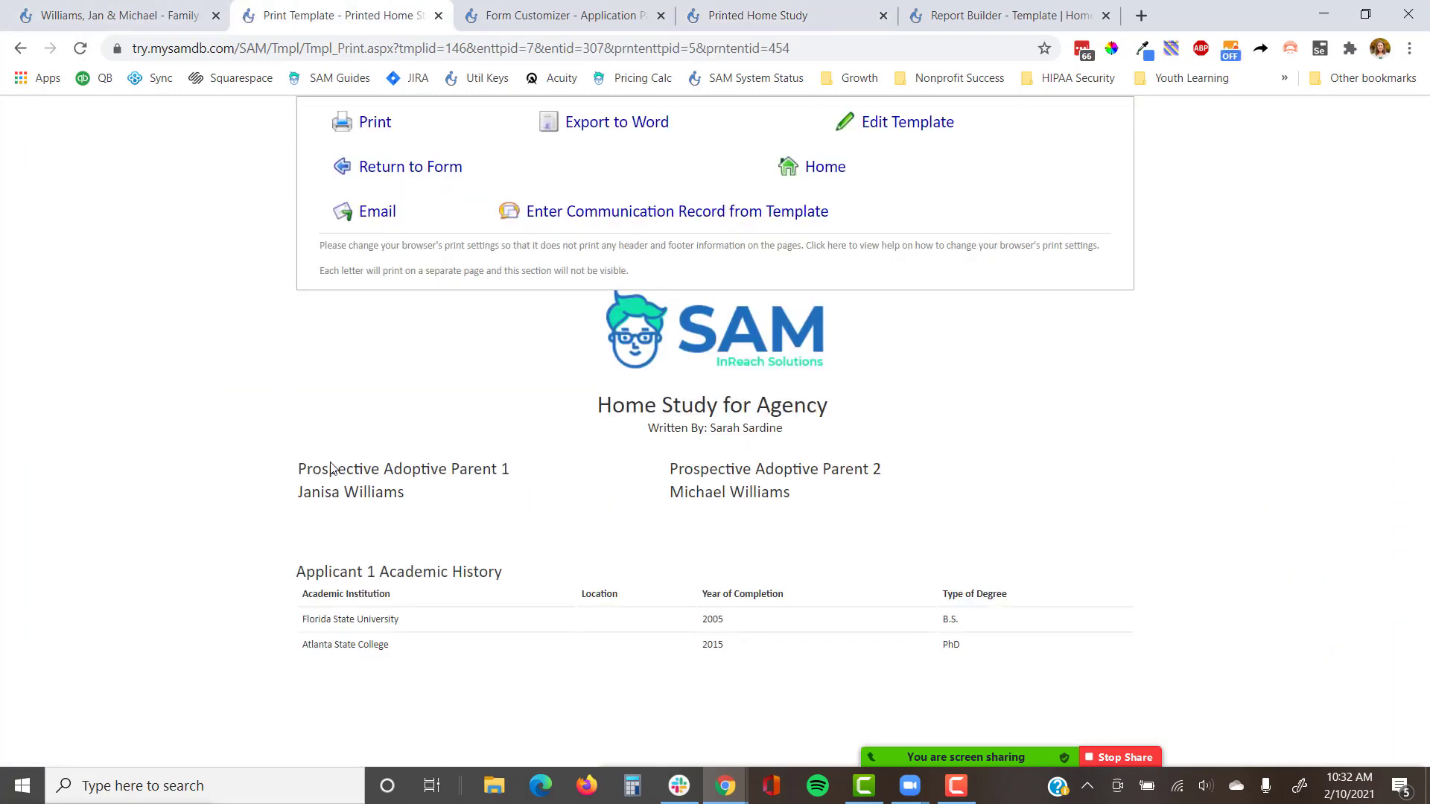
Step: Review the Printed Home Study template's advanced options, including the survey, form and document link insertions, and return to the family's home study record
click(728, 14)
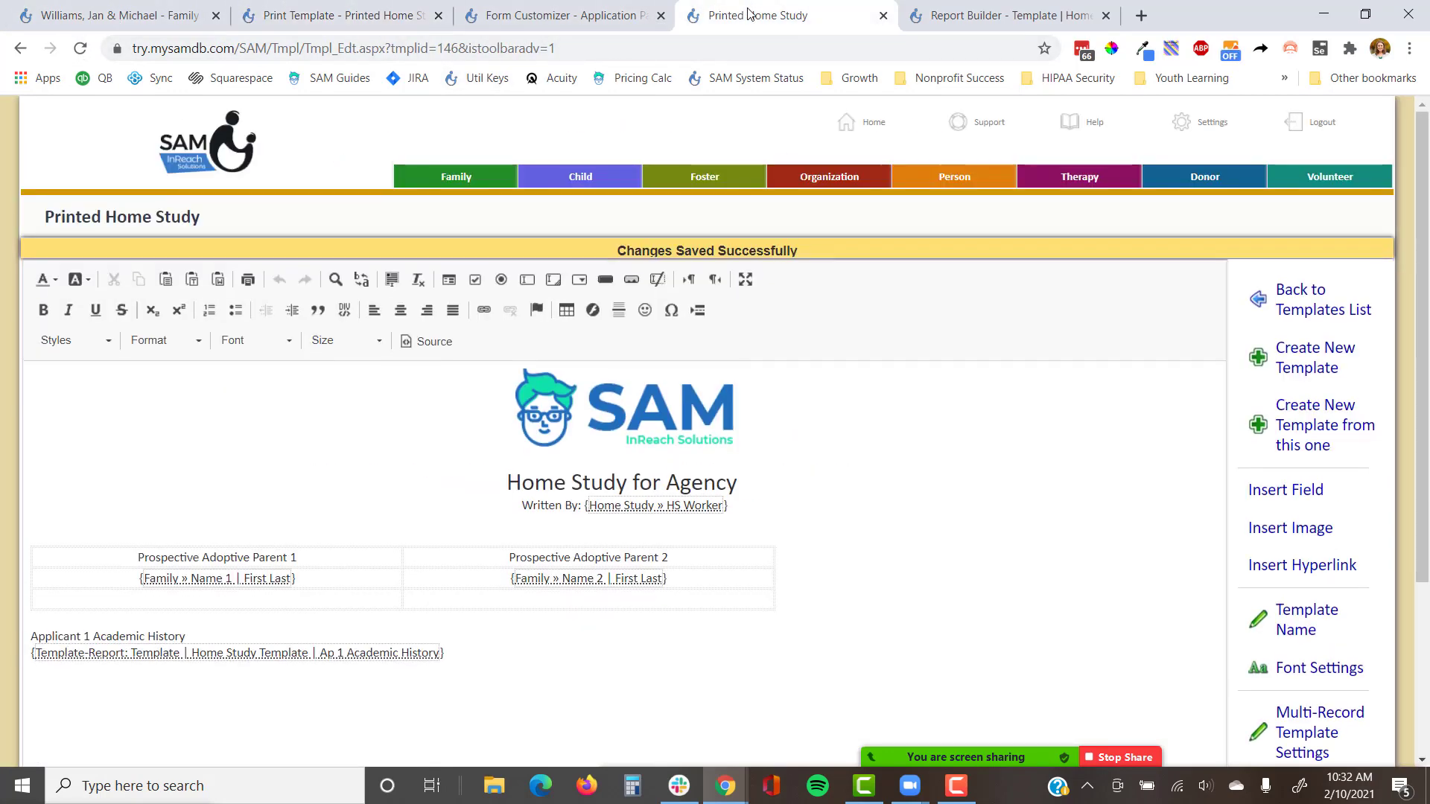
scroll(884, 309, down, 3)
click(1311, 600)
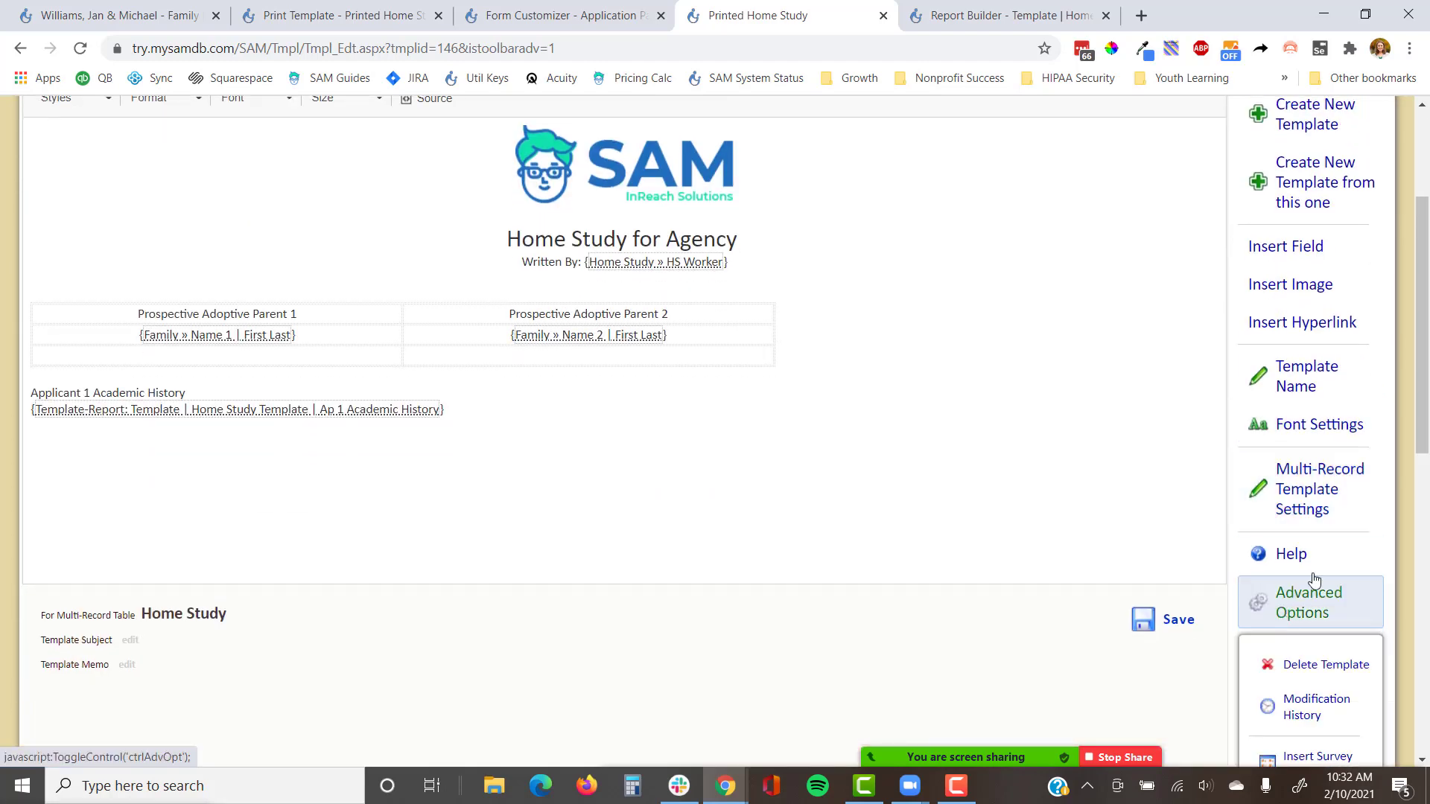
scroll(1325, 447, down, 6)
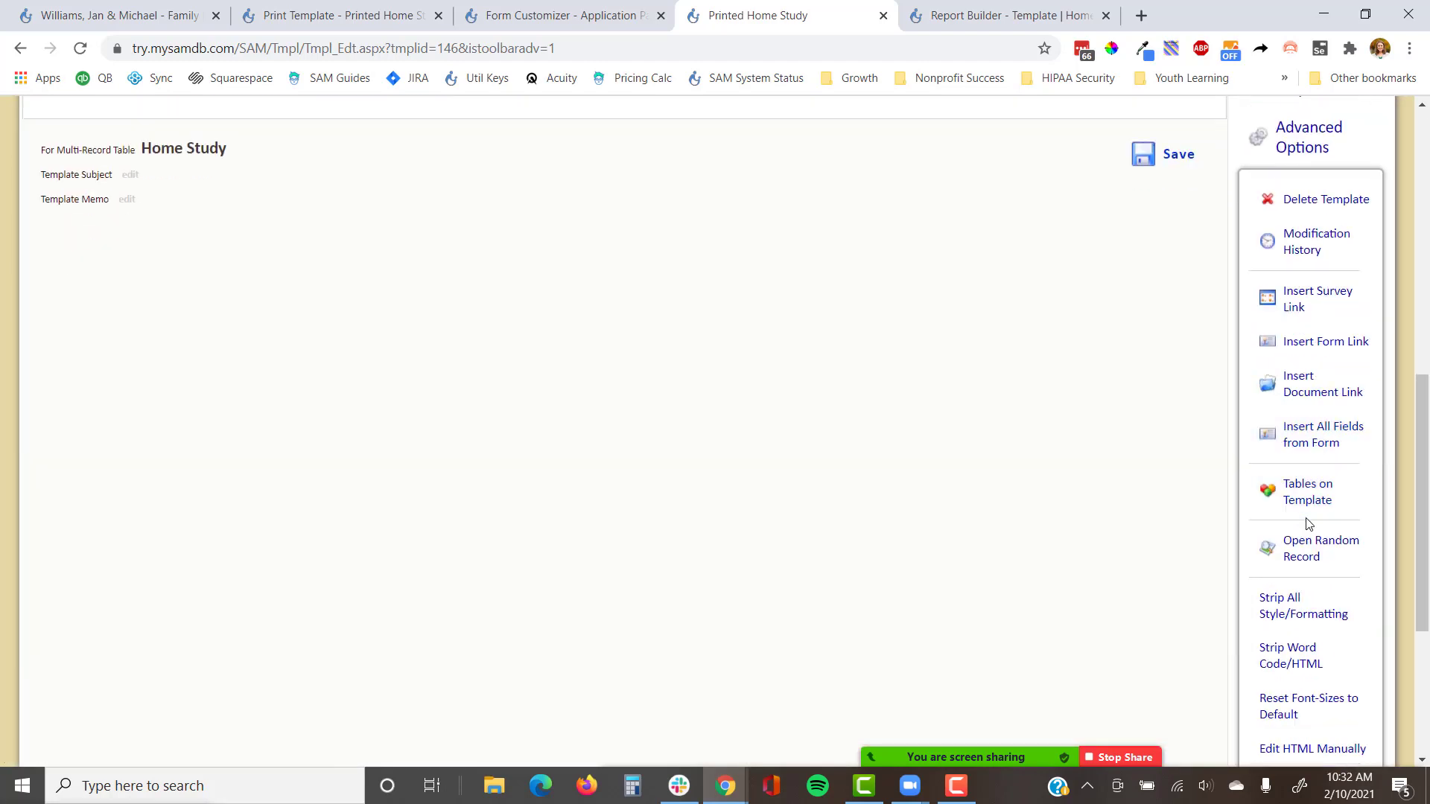
scroll(1308, 523, up, 1)
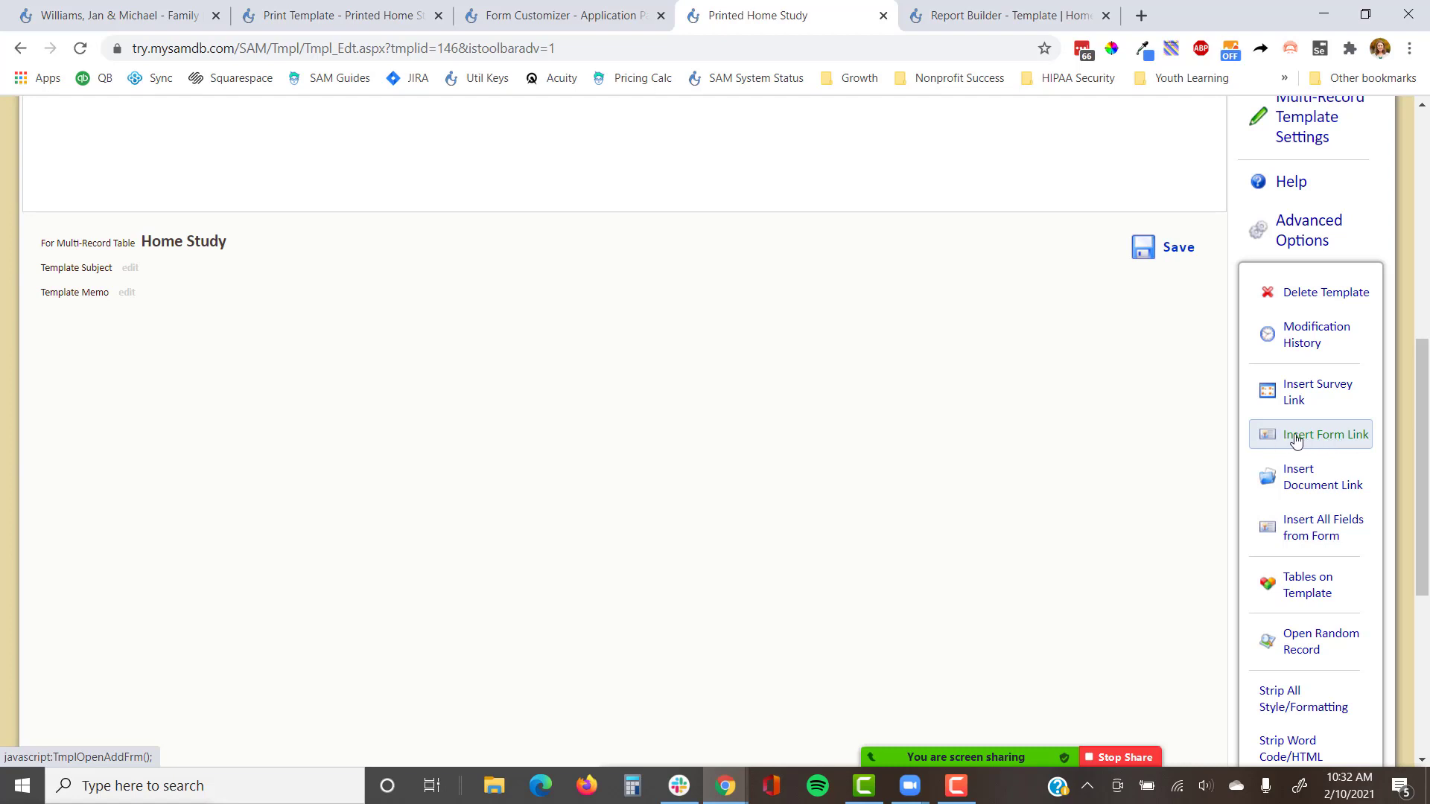
scroll(951, 470, up, 7)
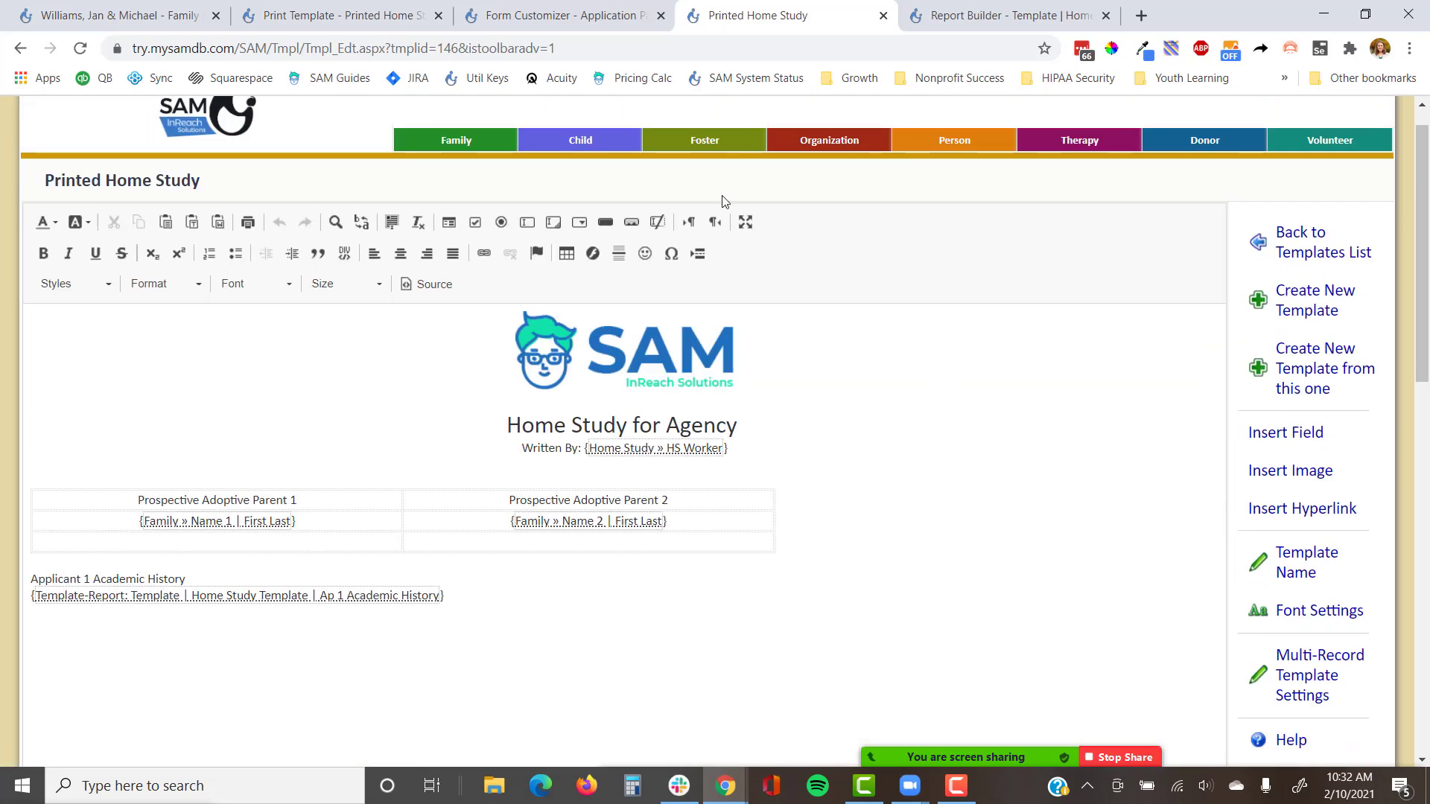
click(212, 25)
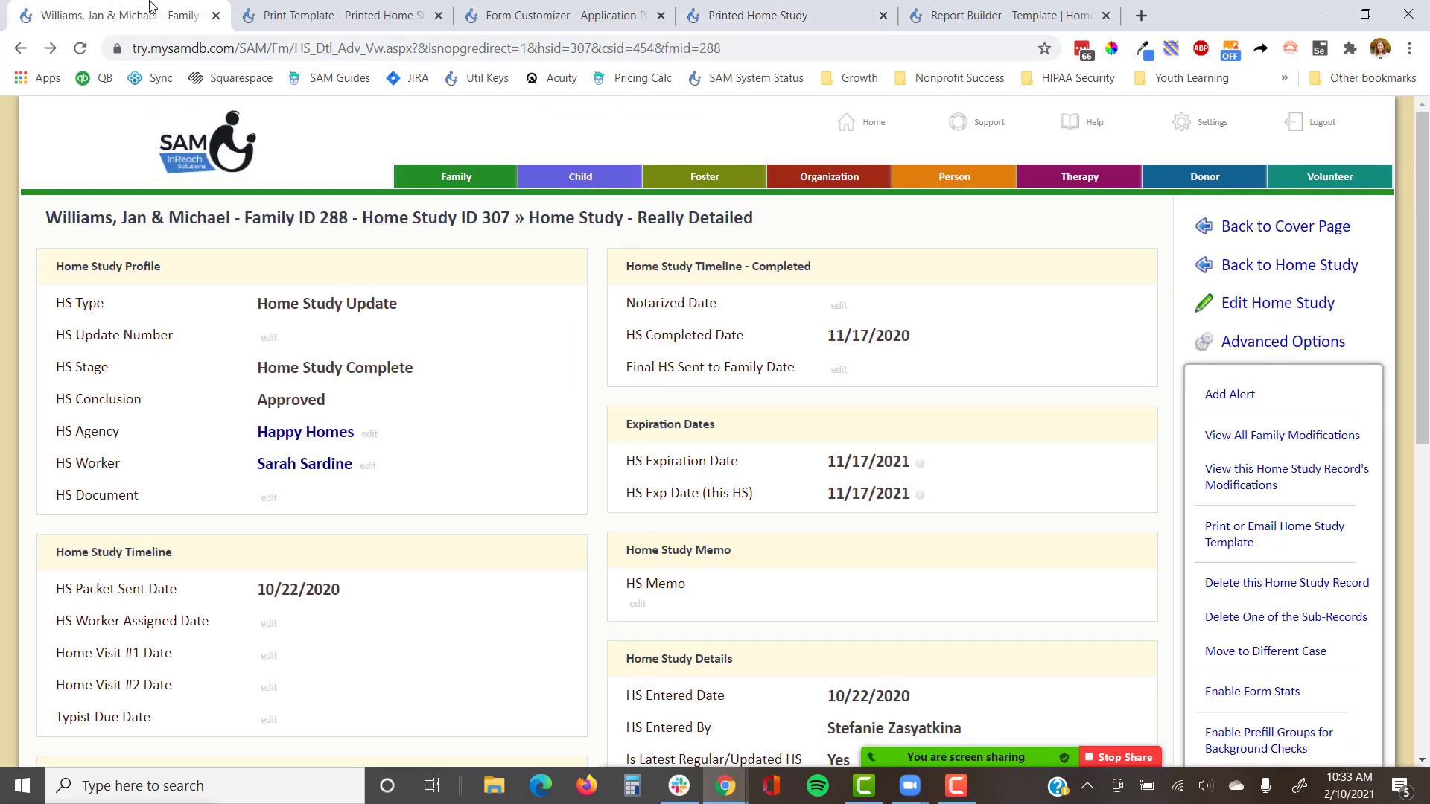
Step: Collapse the home study record's advanced options and look through the Printed Home Study template's insert and advanced options once more
drag(692, 220, 43, 230)
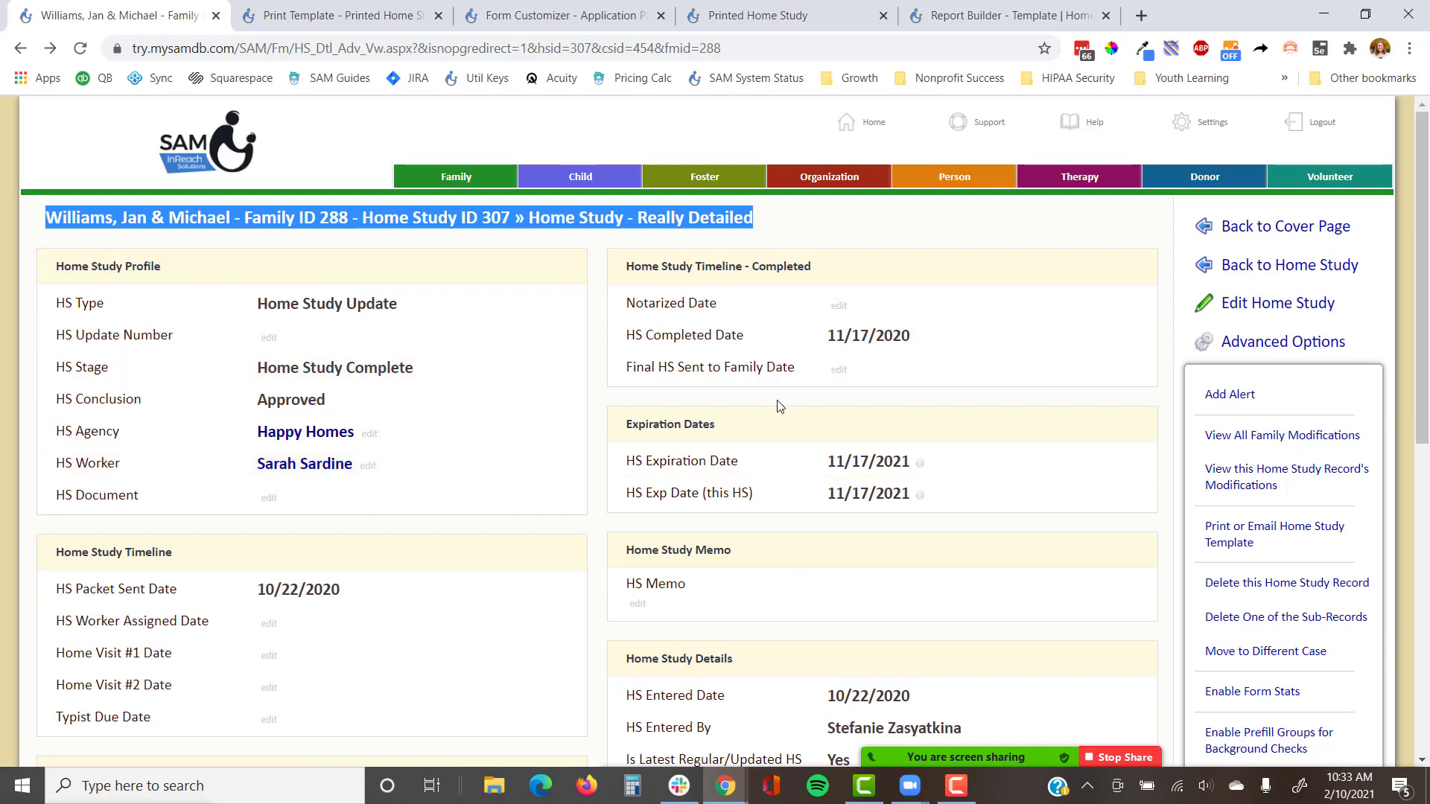
click(1230, 345)
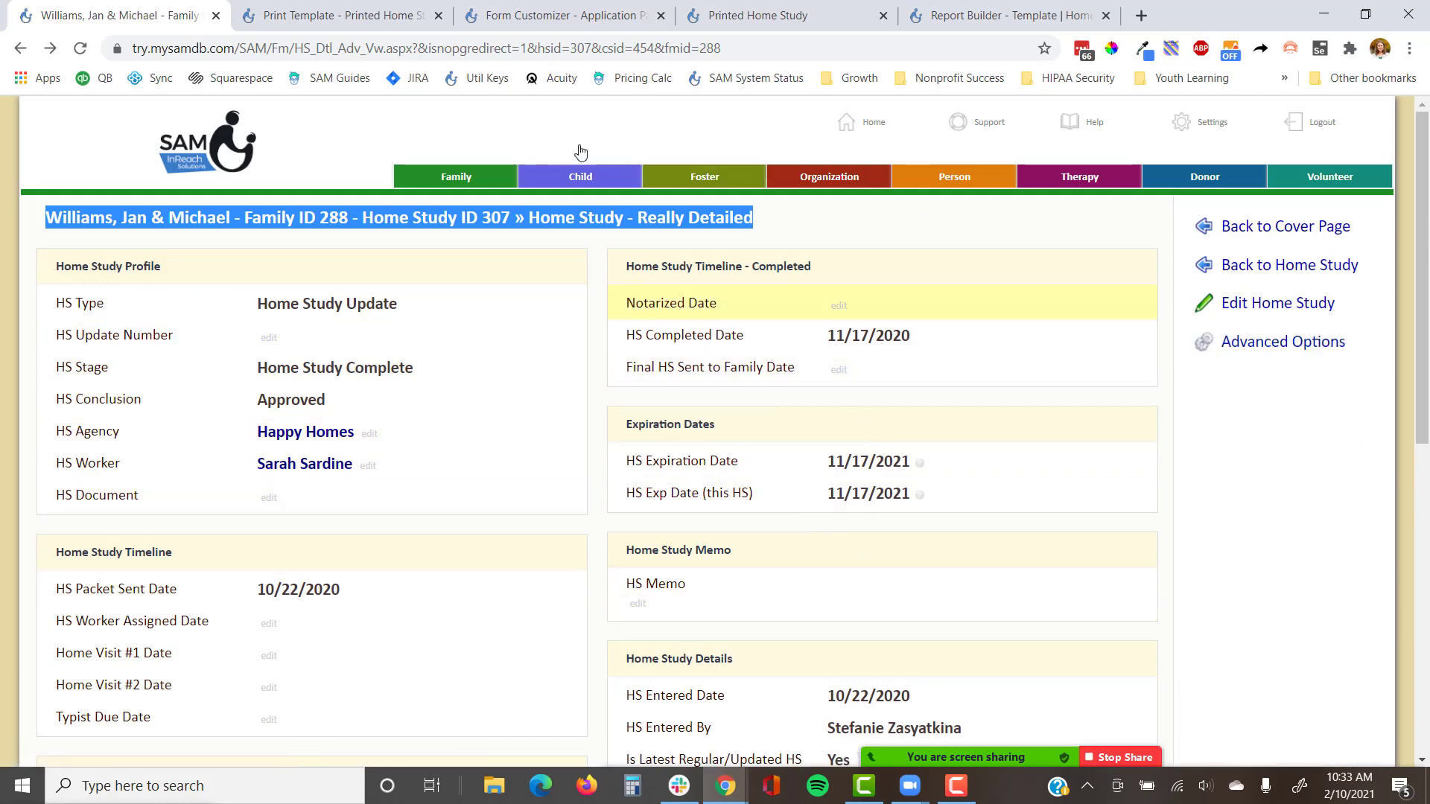
click(798, 26)
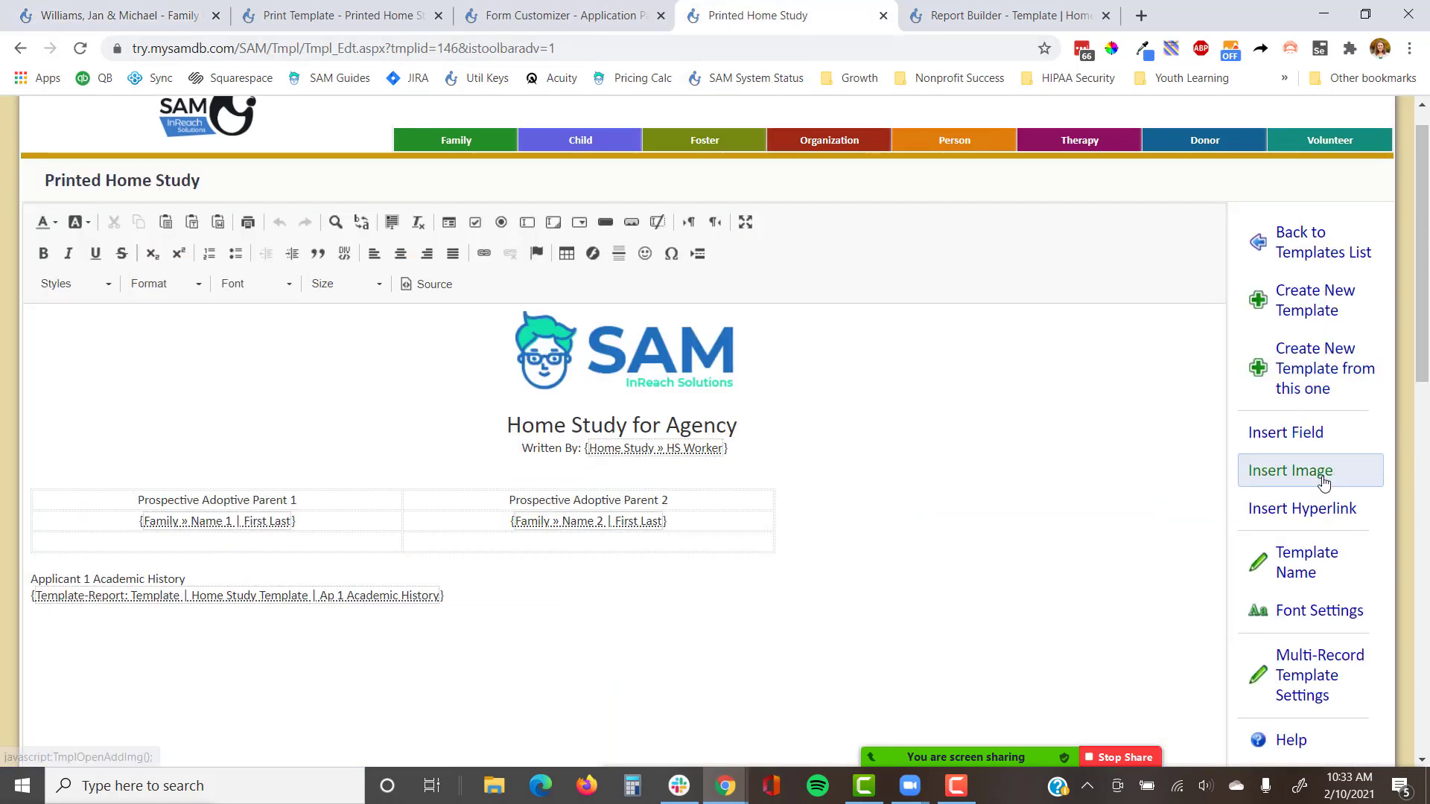
scroll(1311, 462, down, 4)
click(1311, 520)
scroll(1310, 514, down, 4)
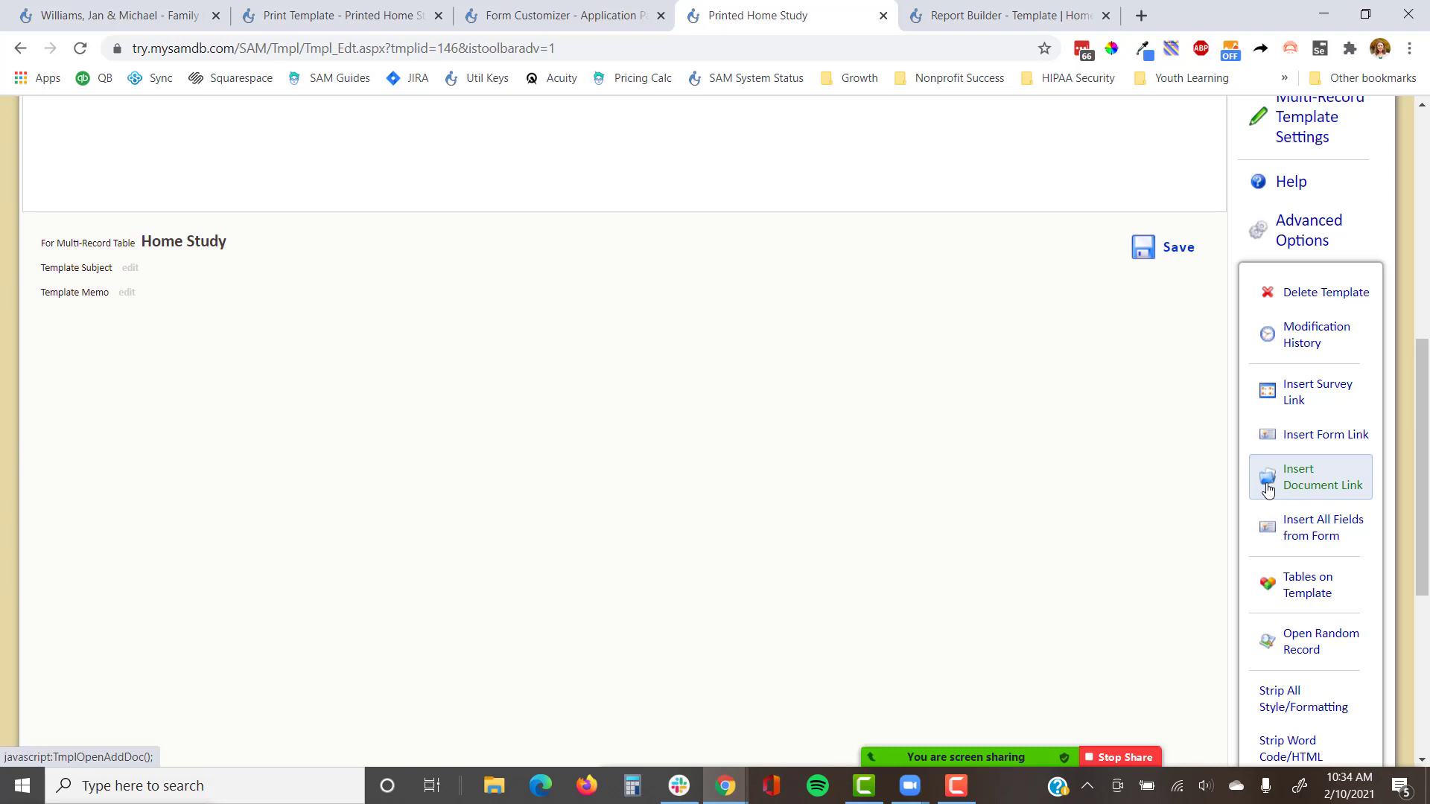
scroll(1123, 511, up, 2)
scroll(1124, 510, up, 7)
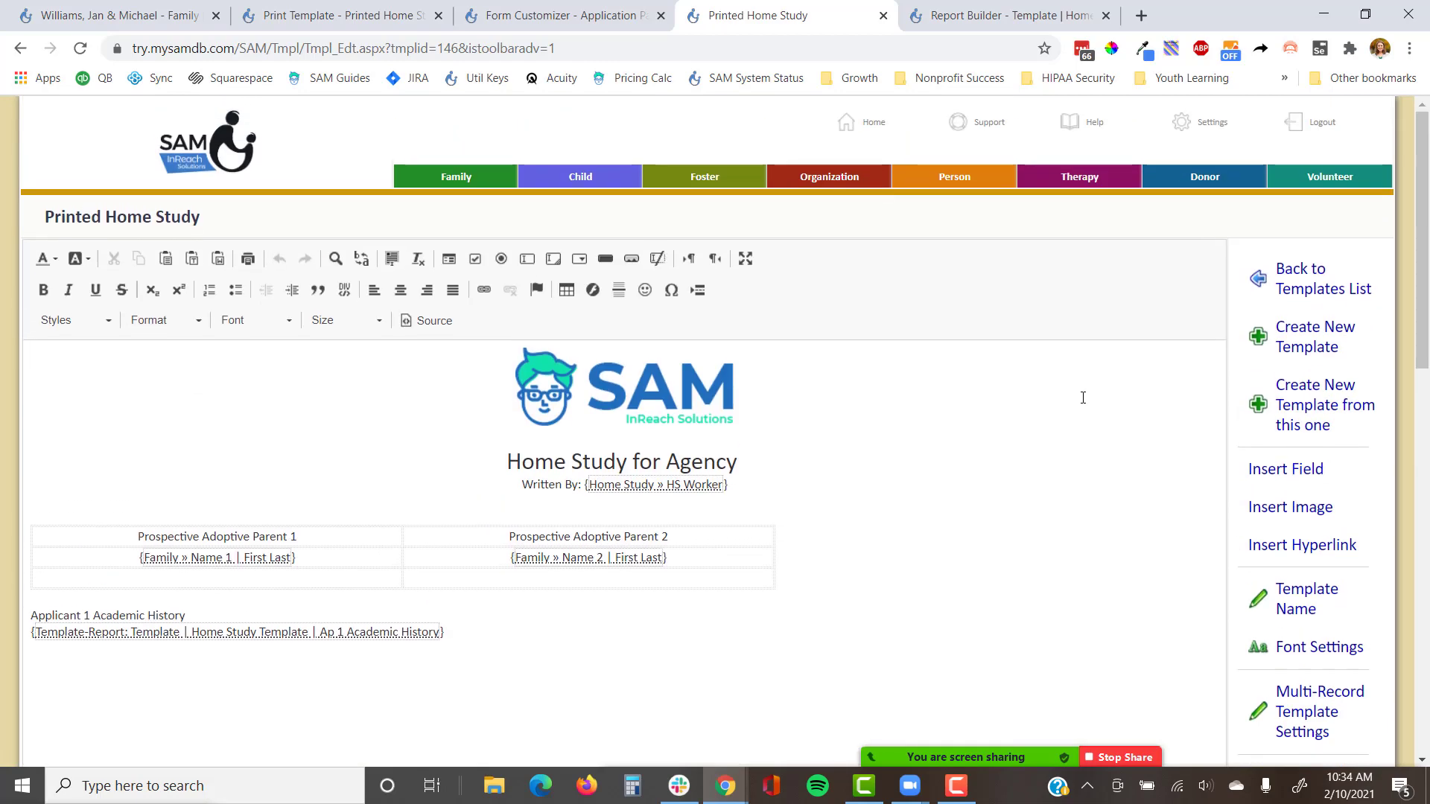
Step: Create a new Family template named "Home Study Template" in a separate browser tab
ctrl+click(1281, 287)
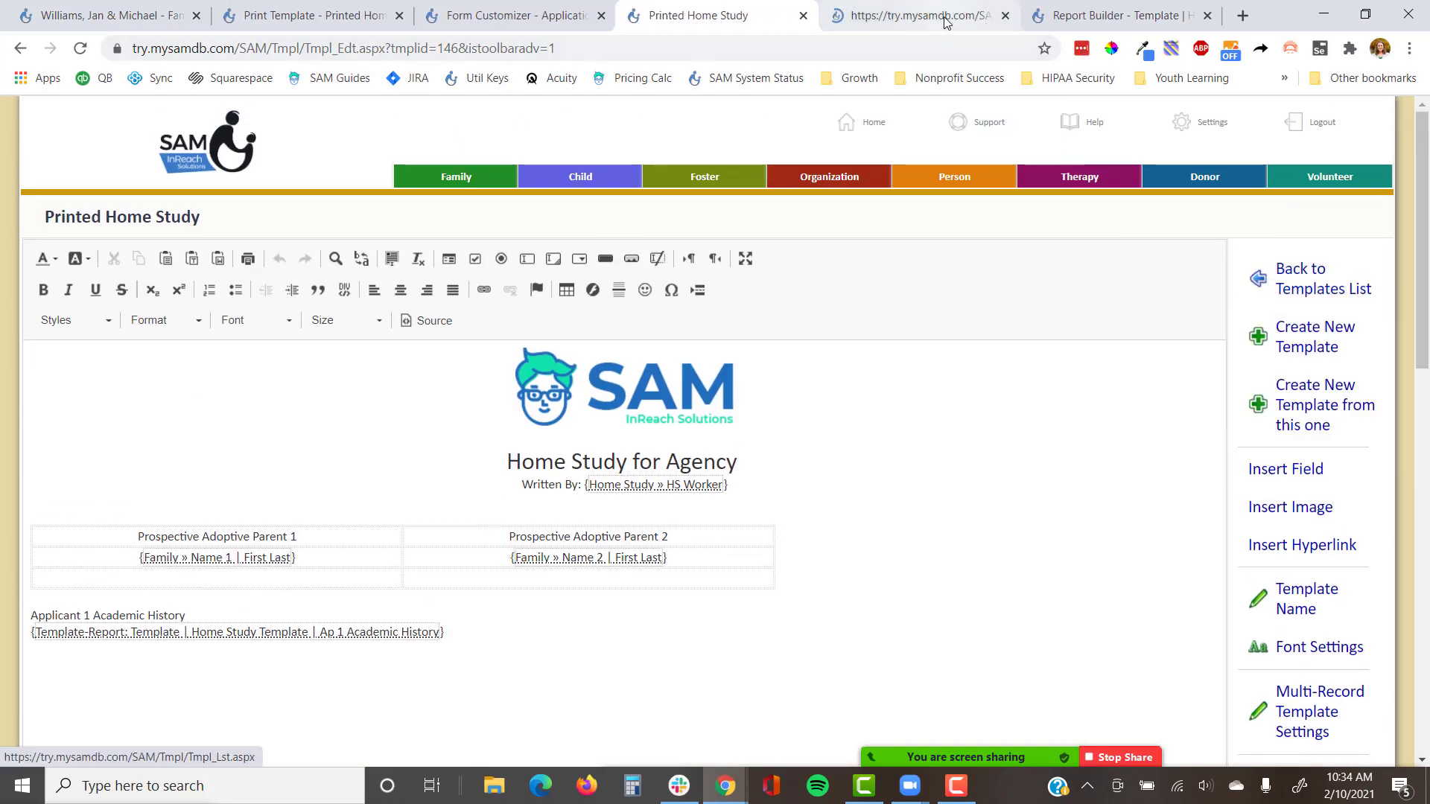
click(944, 23)
click(1244, 314)
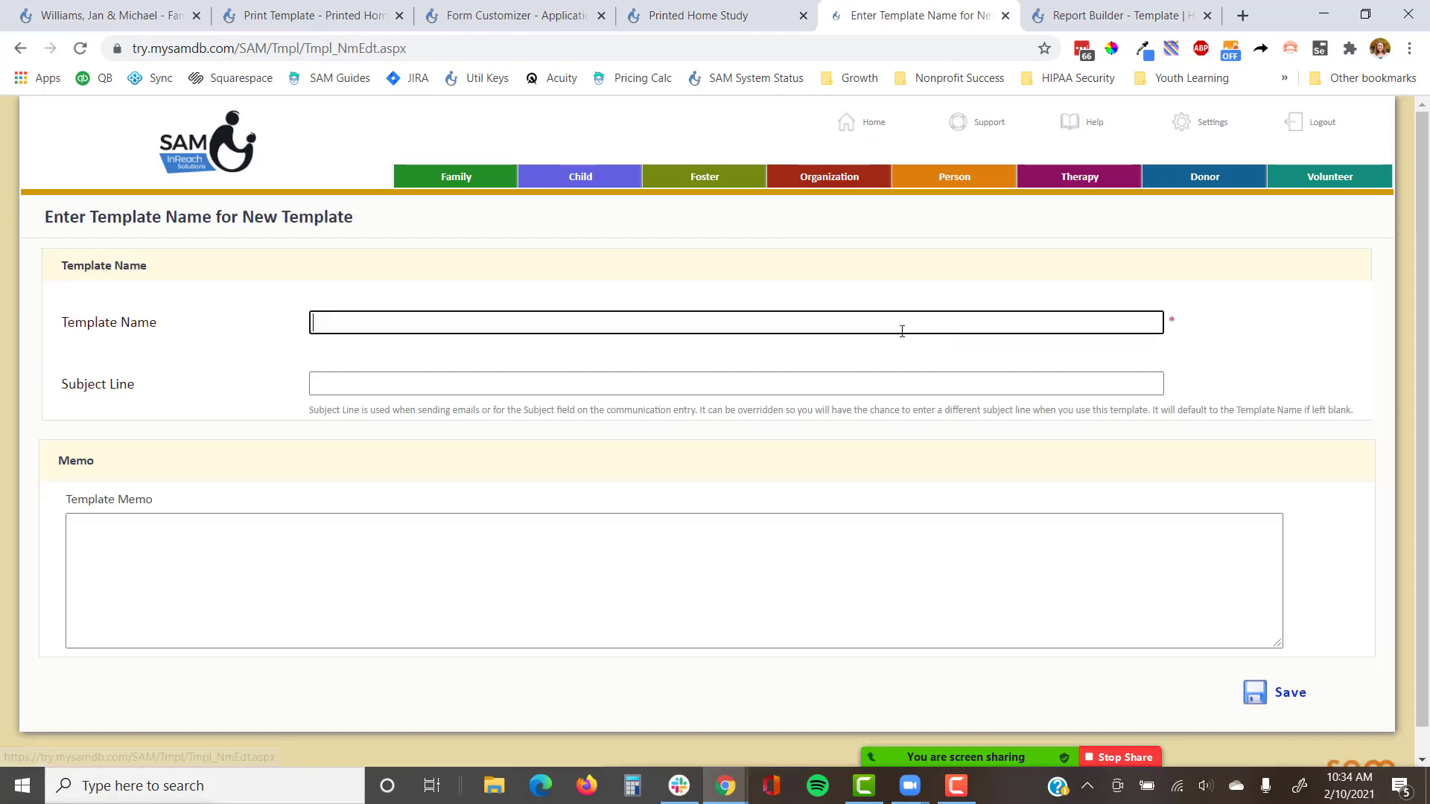
text(Home Study Template)
key(Return)
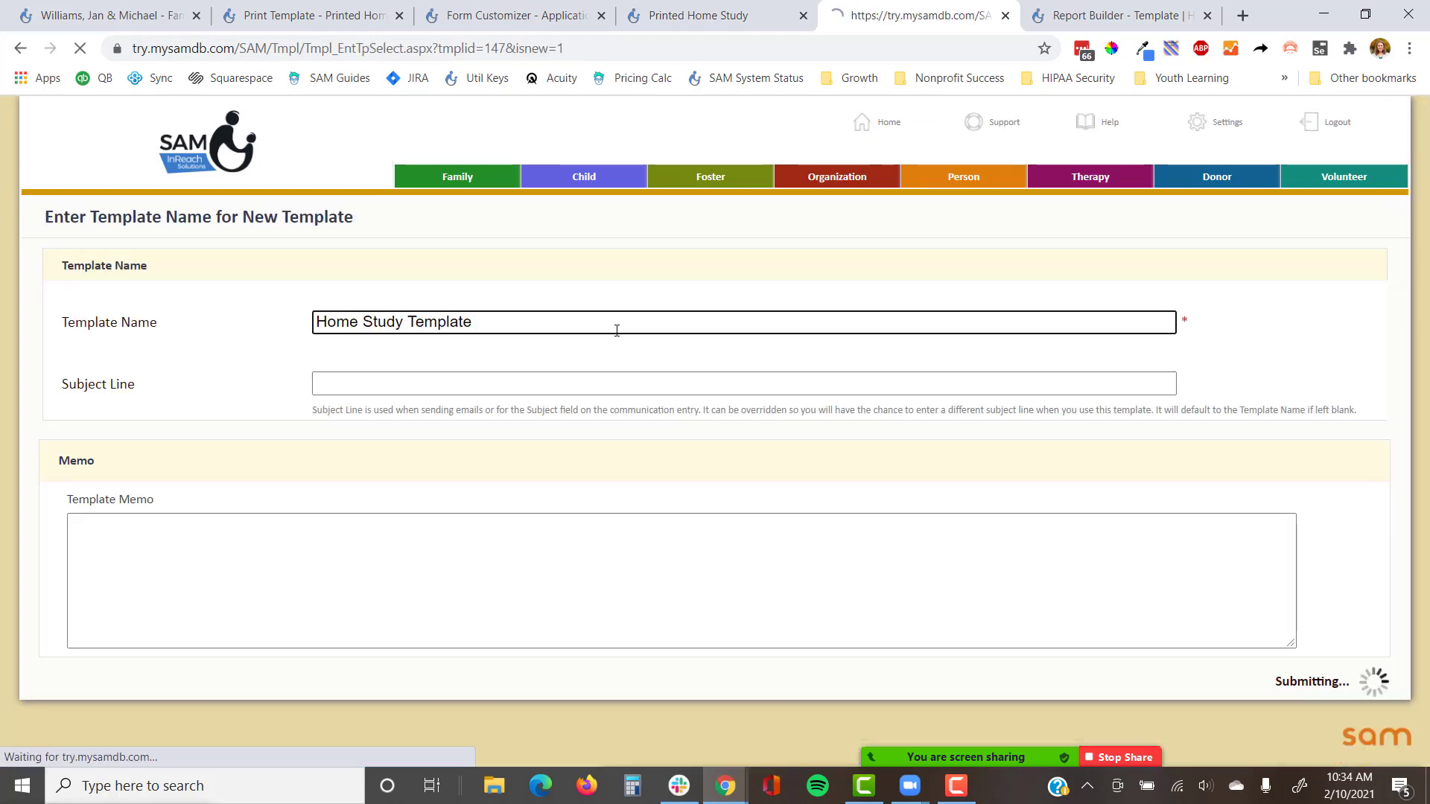
click(472, 368)
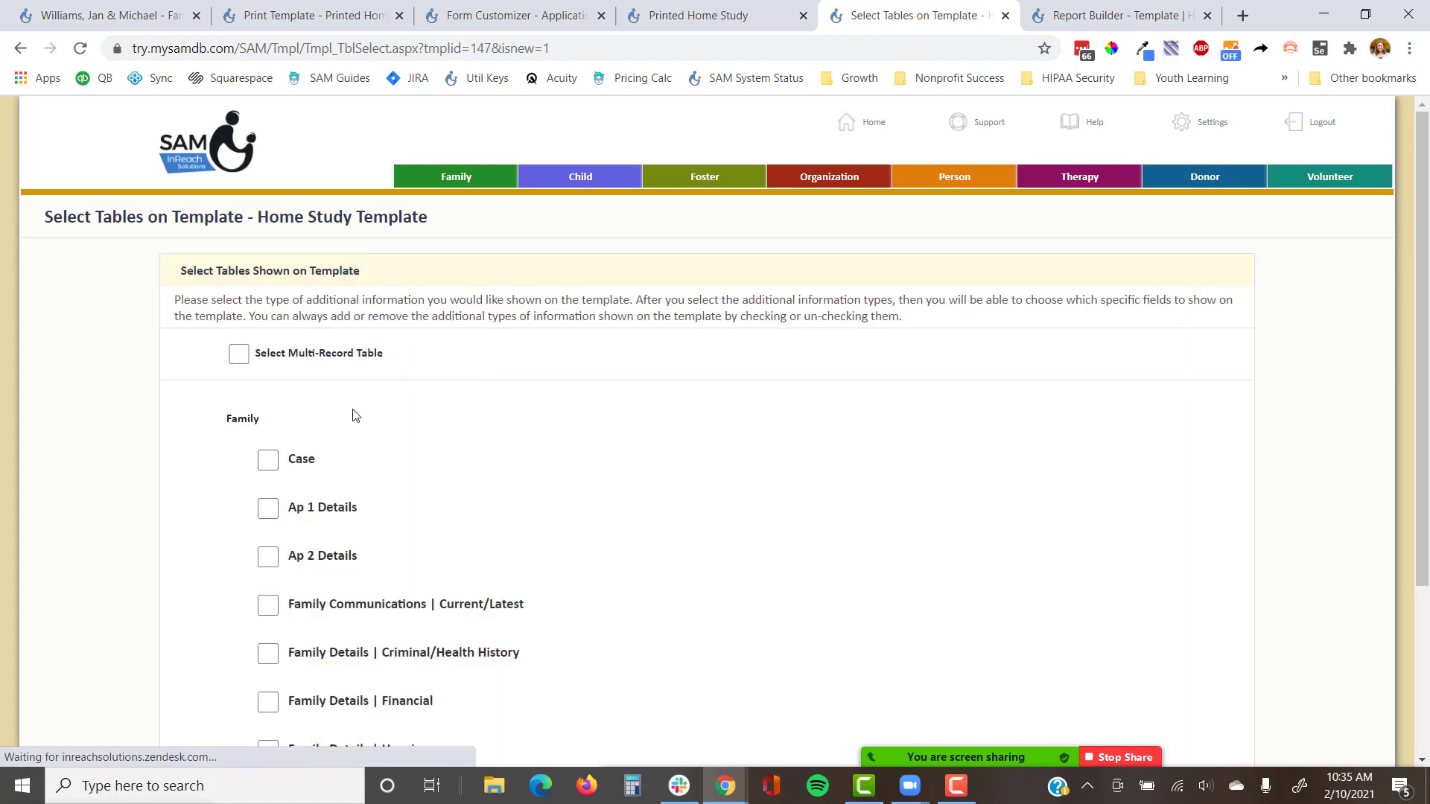
Step: Include the Case, Ap 1 Details, Ap 2 Details and Family Details Financial, Housing and Criminal/Health History tables on the template, and save
click(267, 459)
scroll(499, 485, down, 5)
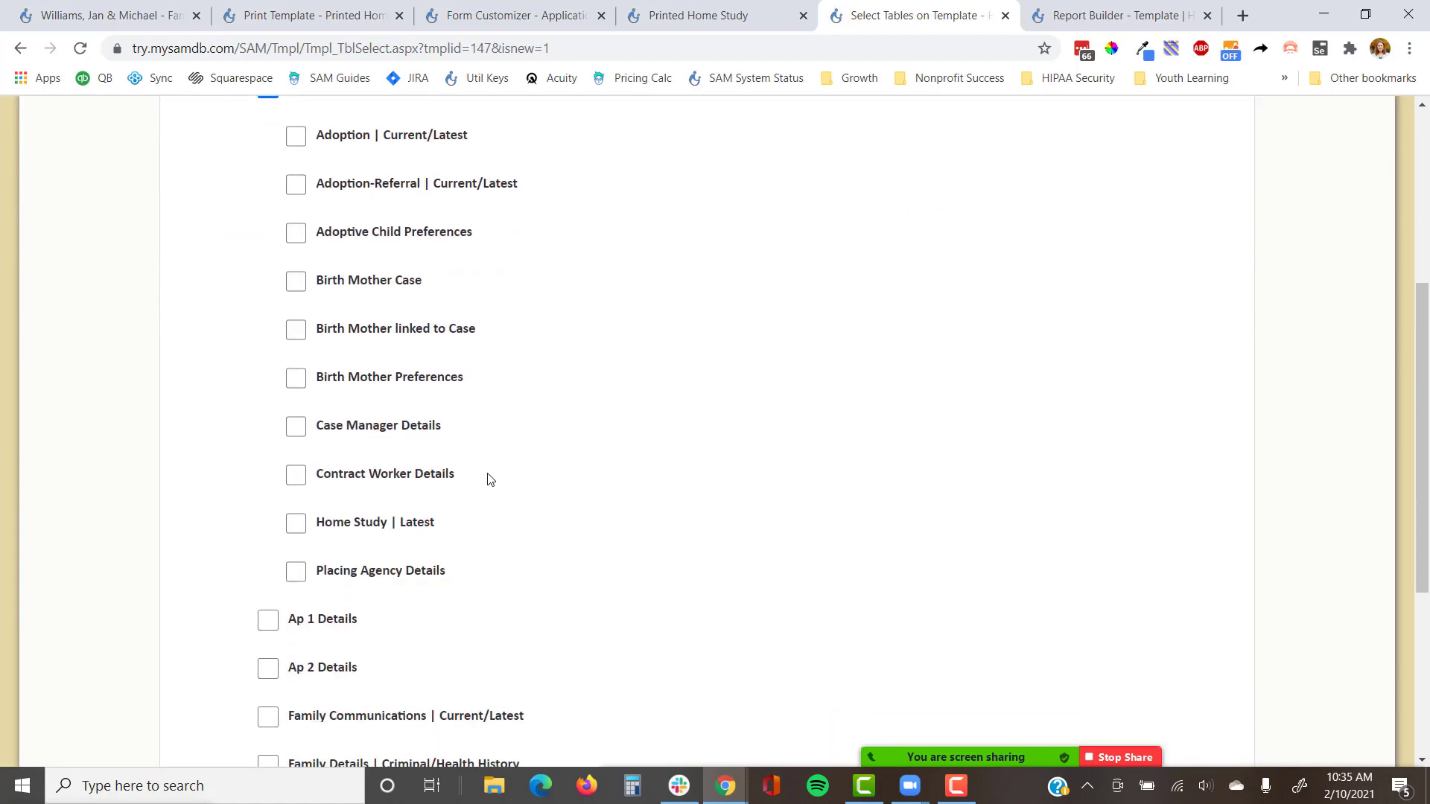
scroll(482, 493, down, 2)
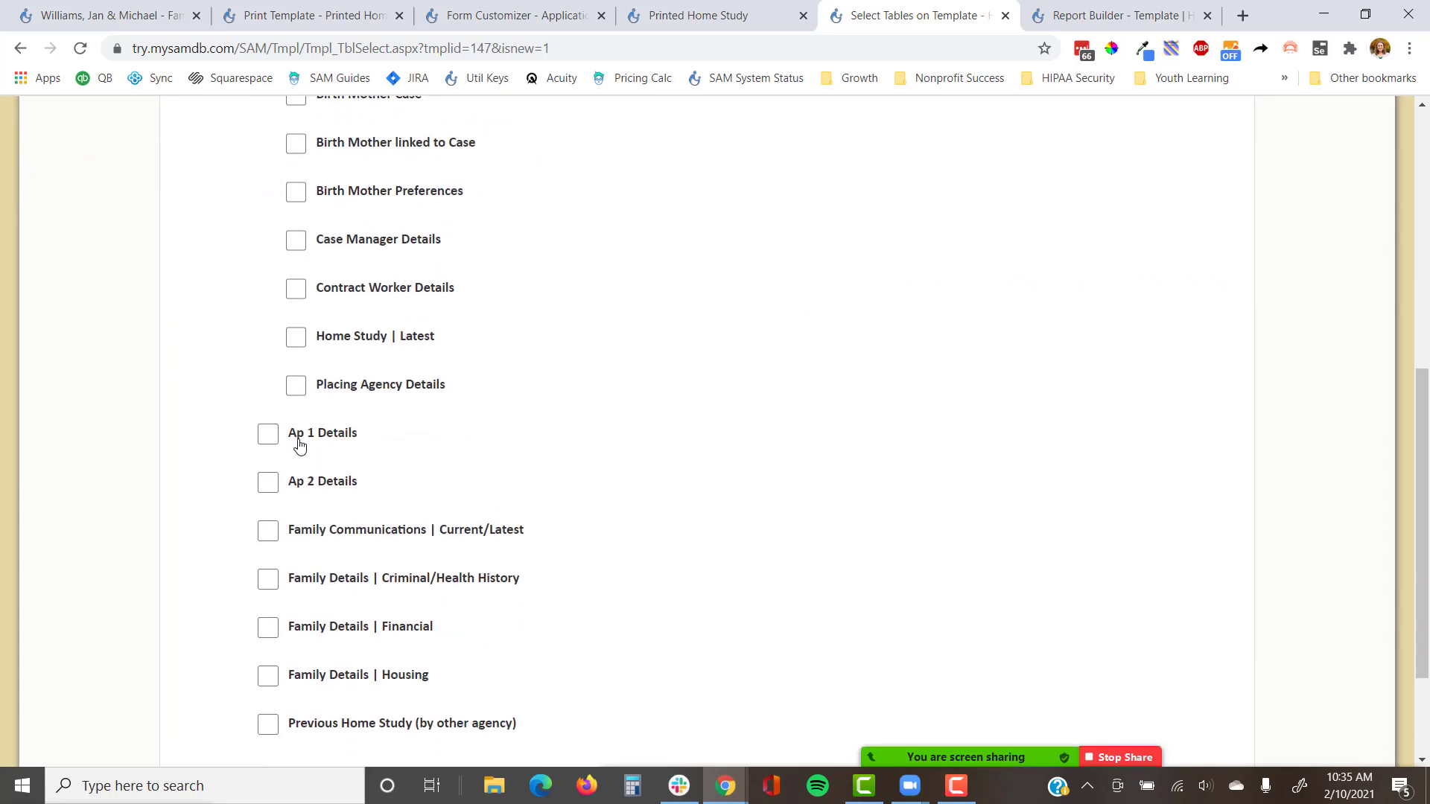
click(268, 433)
click(296, 481)
click(296, 482)
click(321, 529)
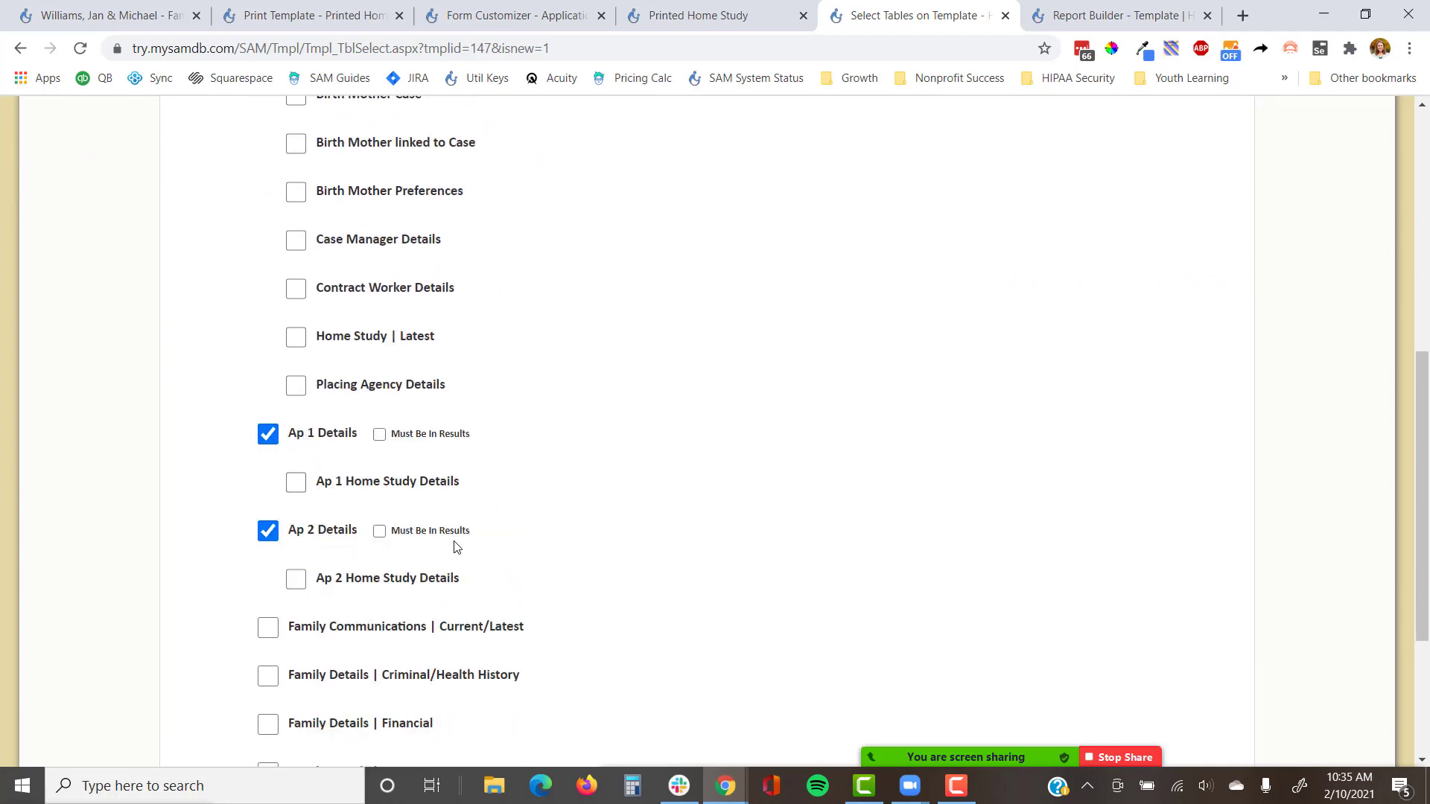
scroll(443, 521, down, 4)
click(393, 469)
click(386, 525)
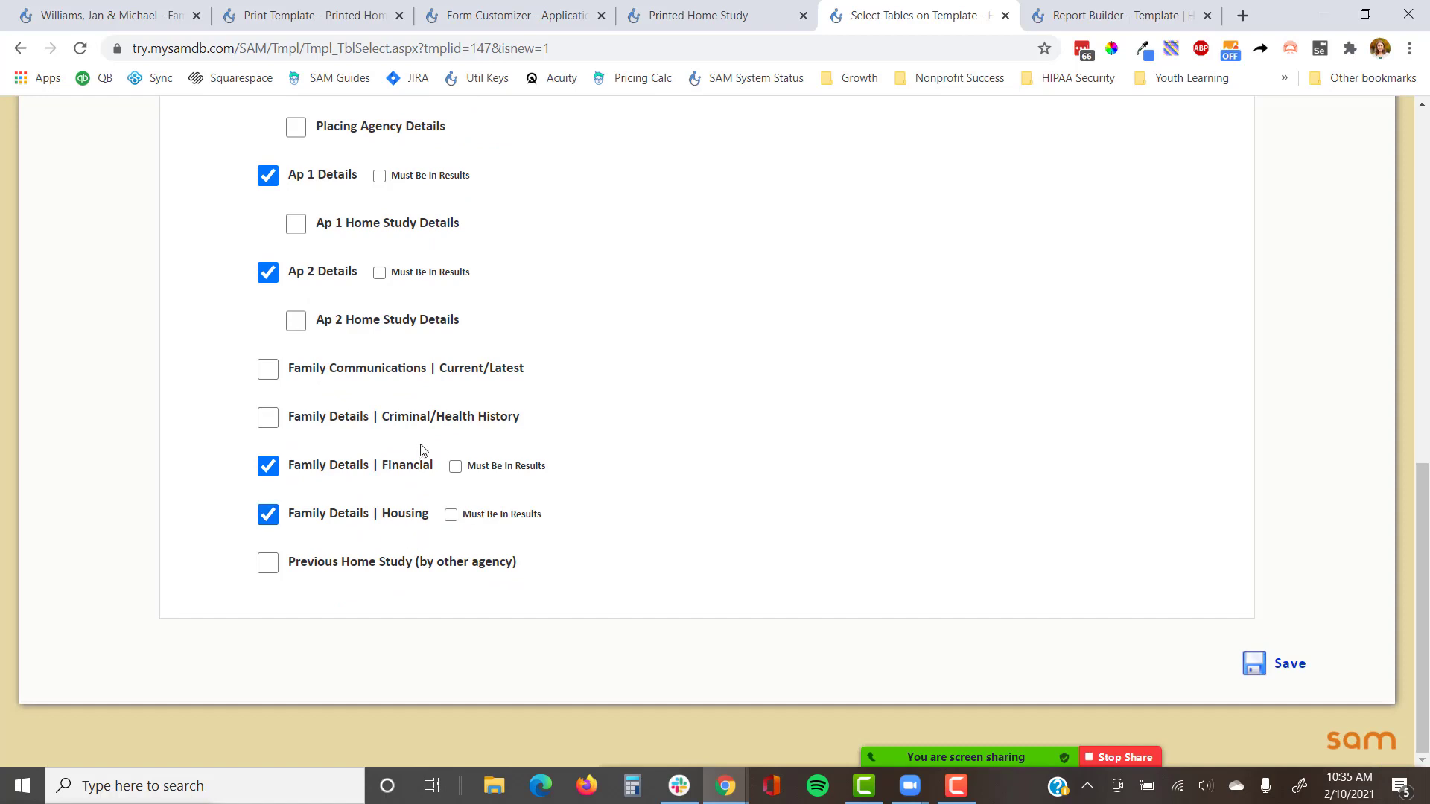
click(423, 419)
key(Return)
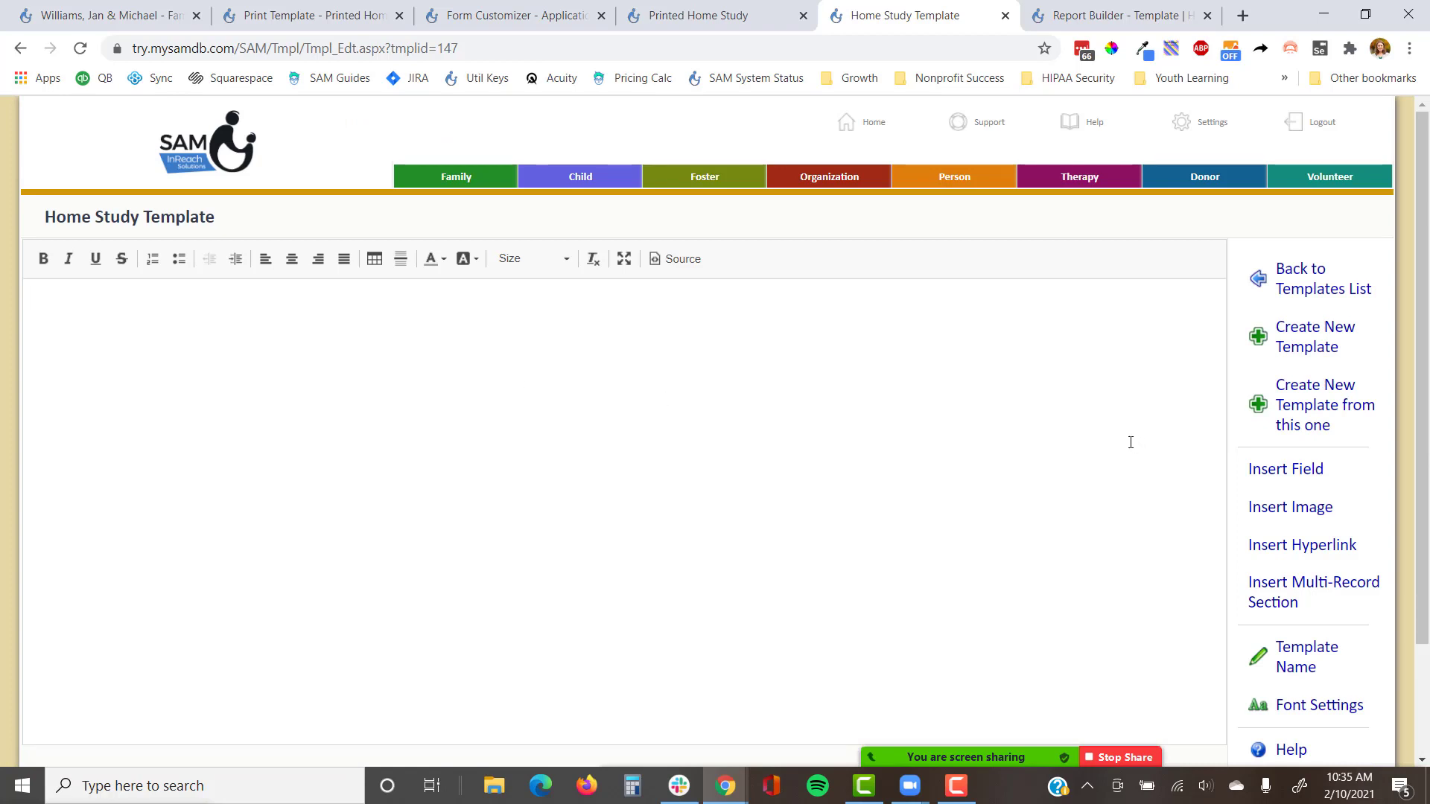
Step: Copy the entire contents of the Printed Home Study template into the new Home Study Template and save it
click(691, 15)
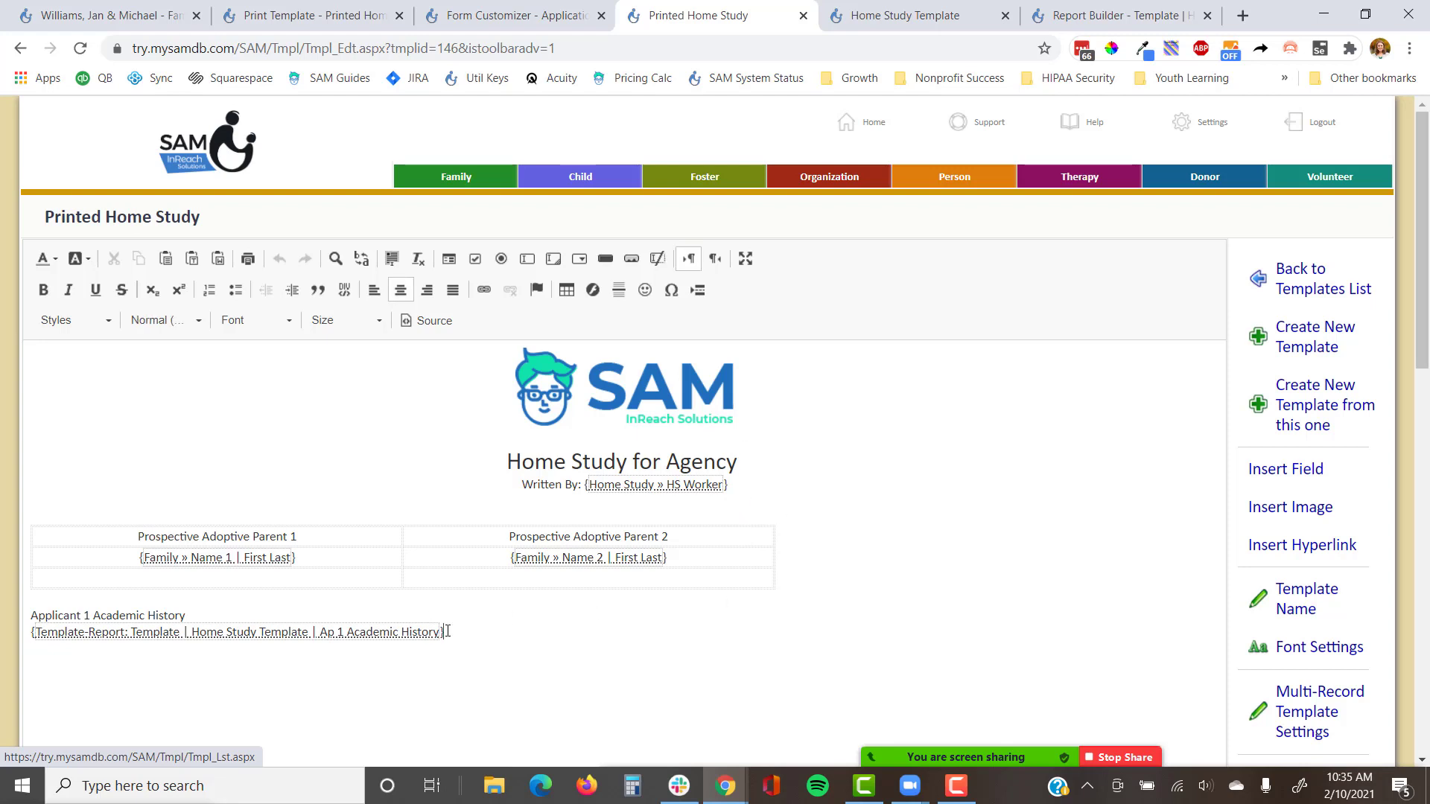
key(ctrl+a)
key(ctrl+c)
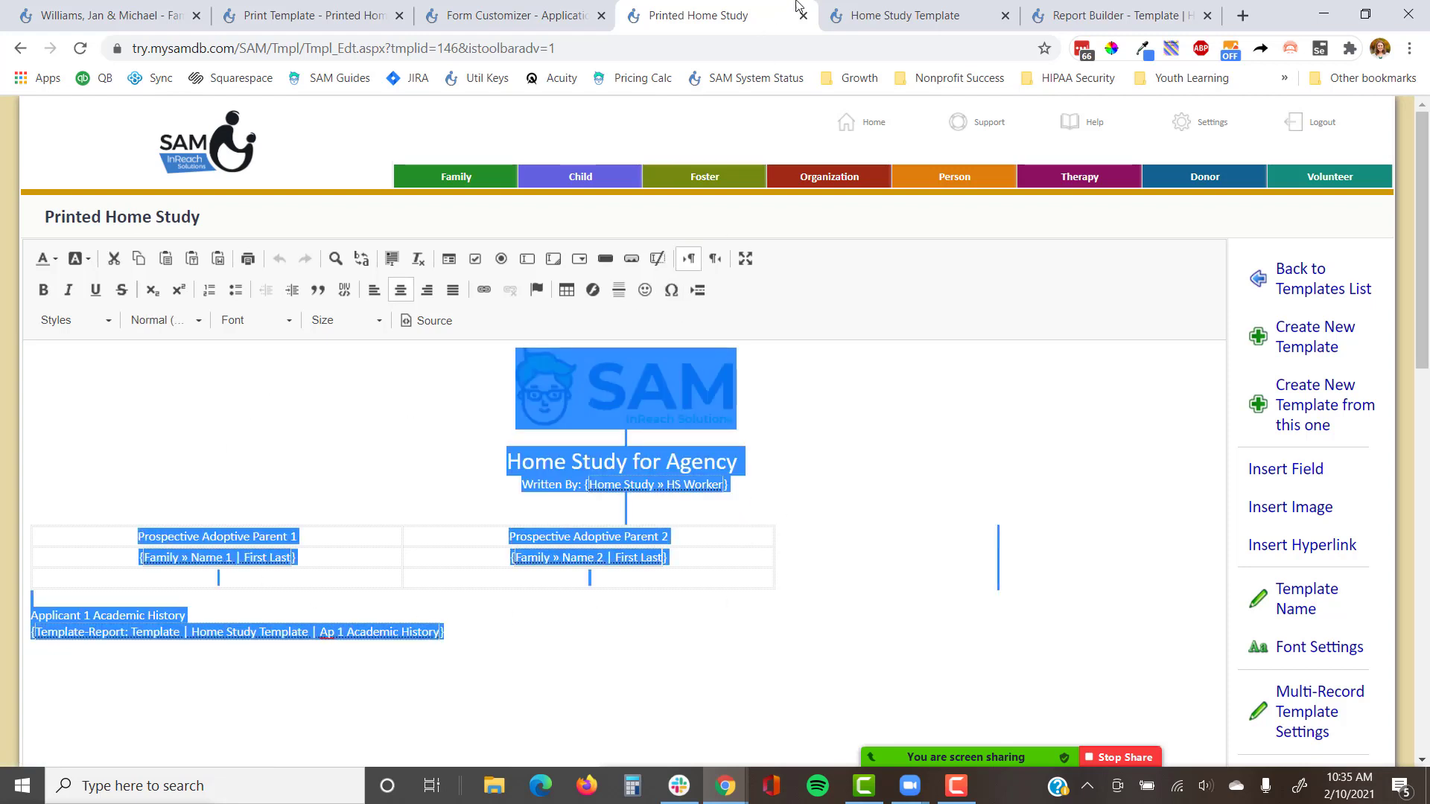
key(ctrl+Tab)
key(ctrl+v)
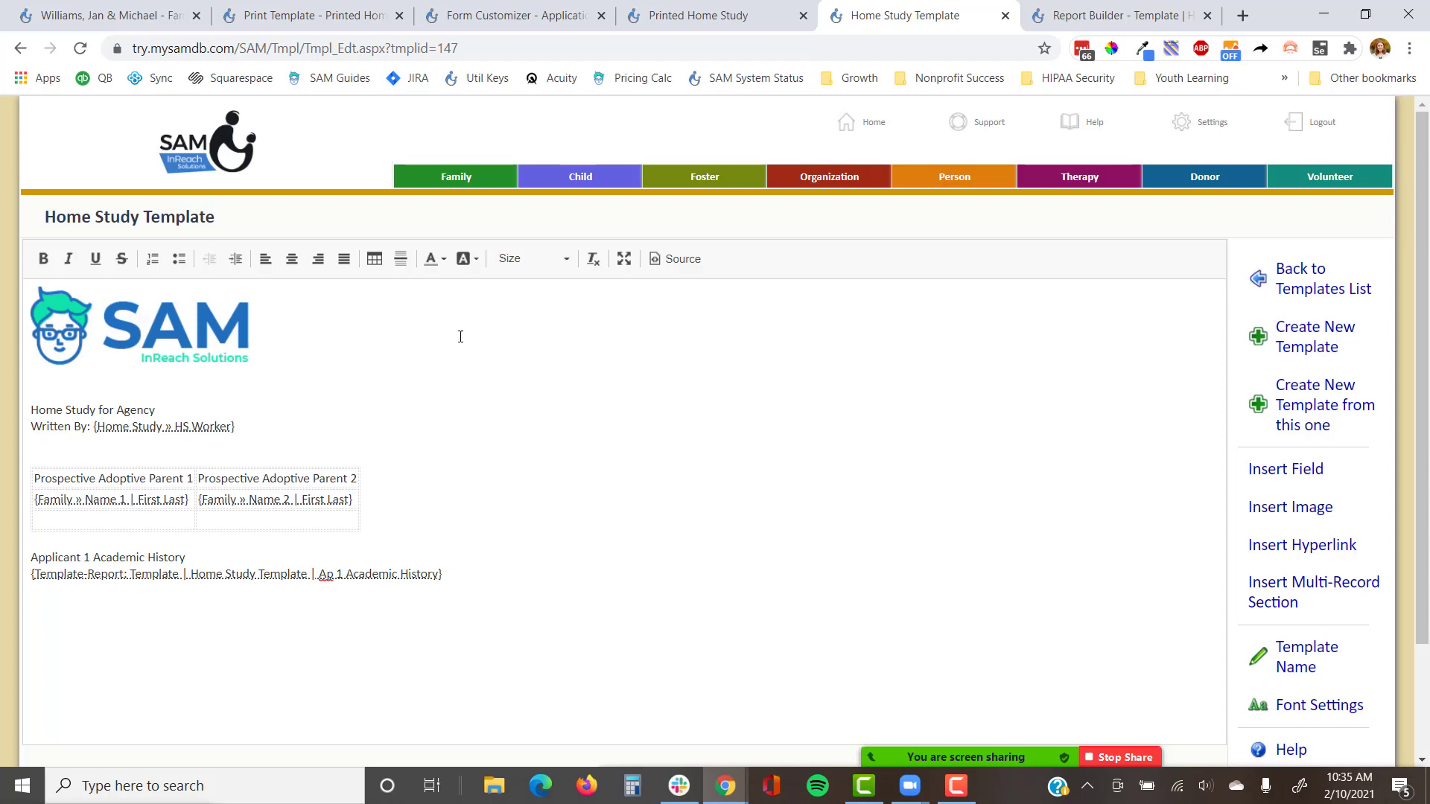
scroll(1293, 511, down, 2)
click(1155, 648)
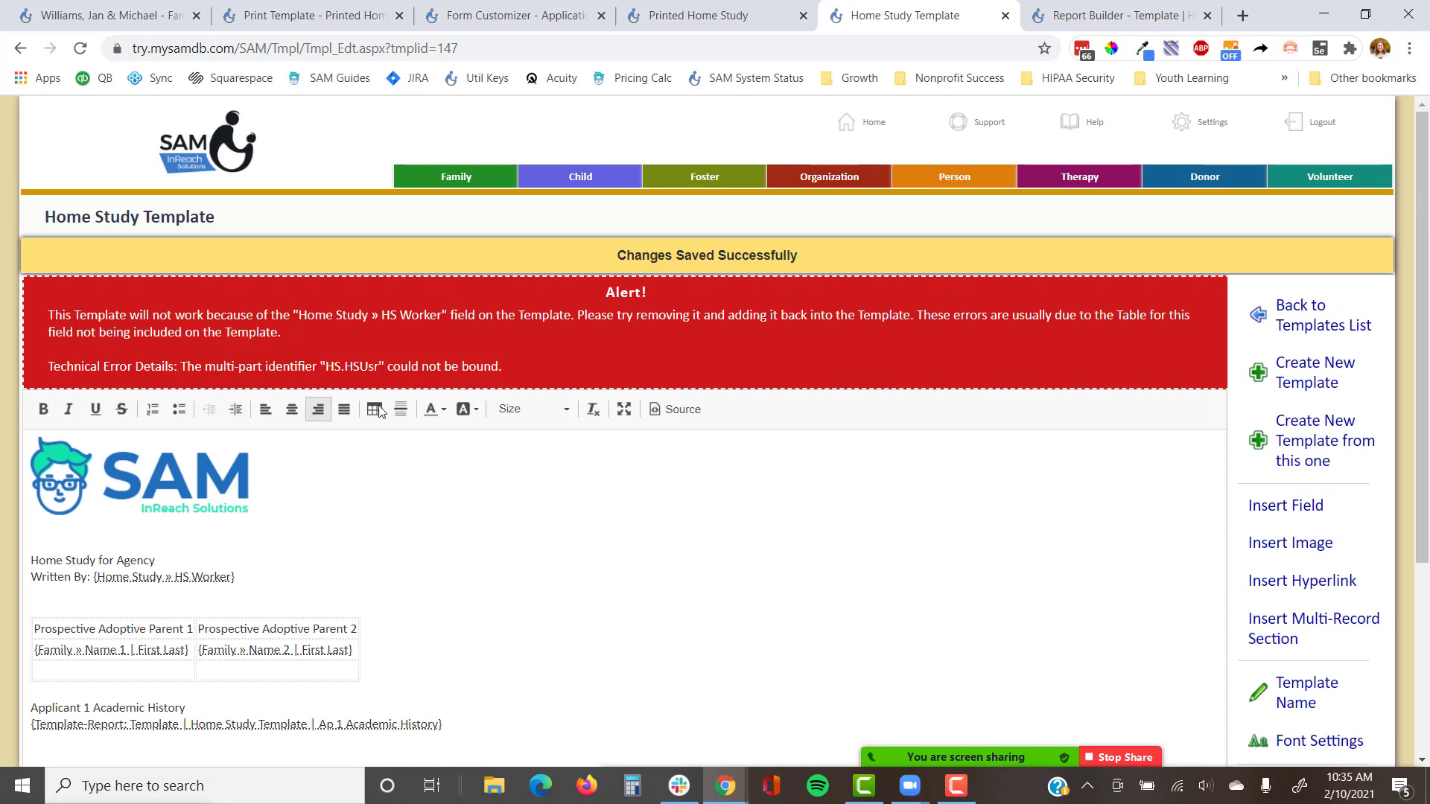
Step: Add the "Home Study | Latest" table under Case to the tables on the Home Study Template
drag(252, 579, 91, 576)
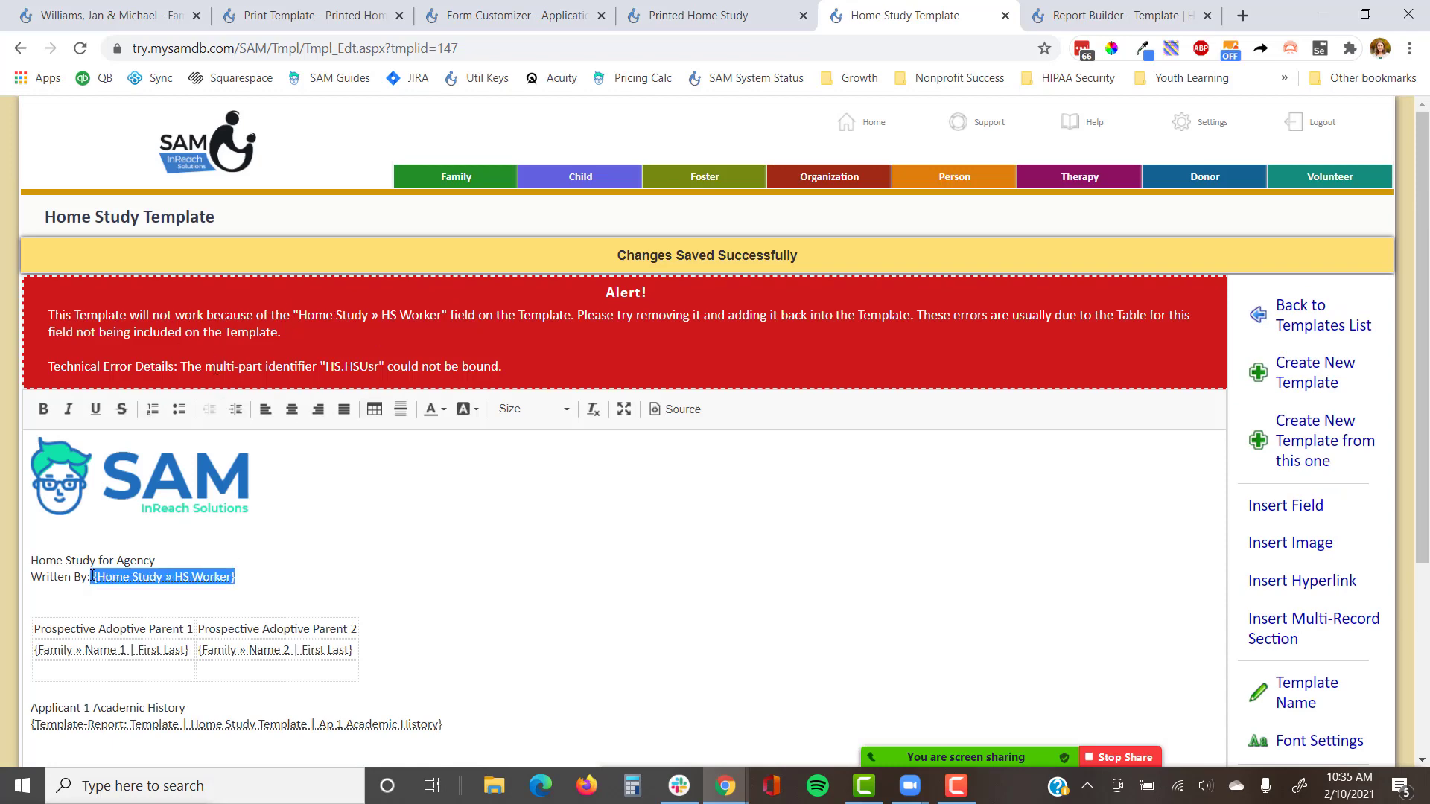
scroll(877, 453, down, 4)
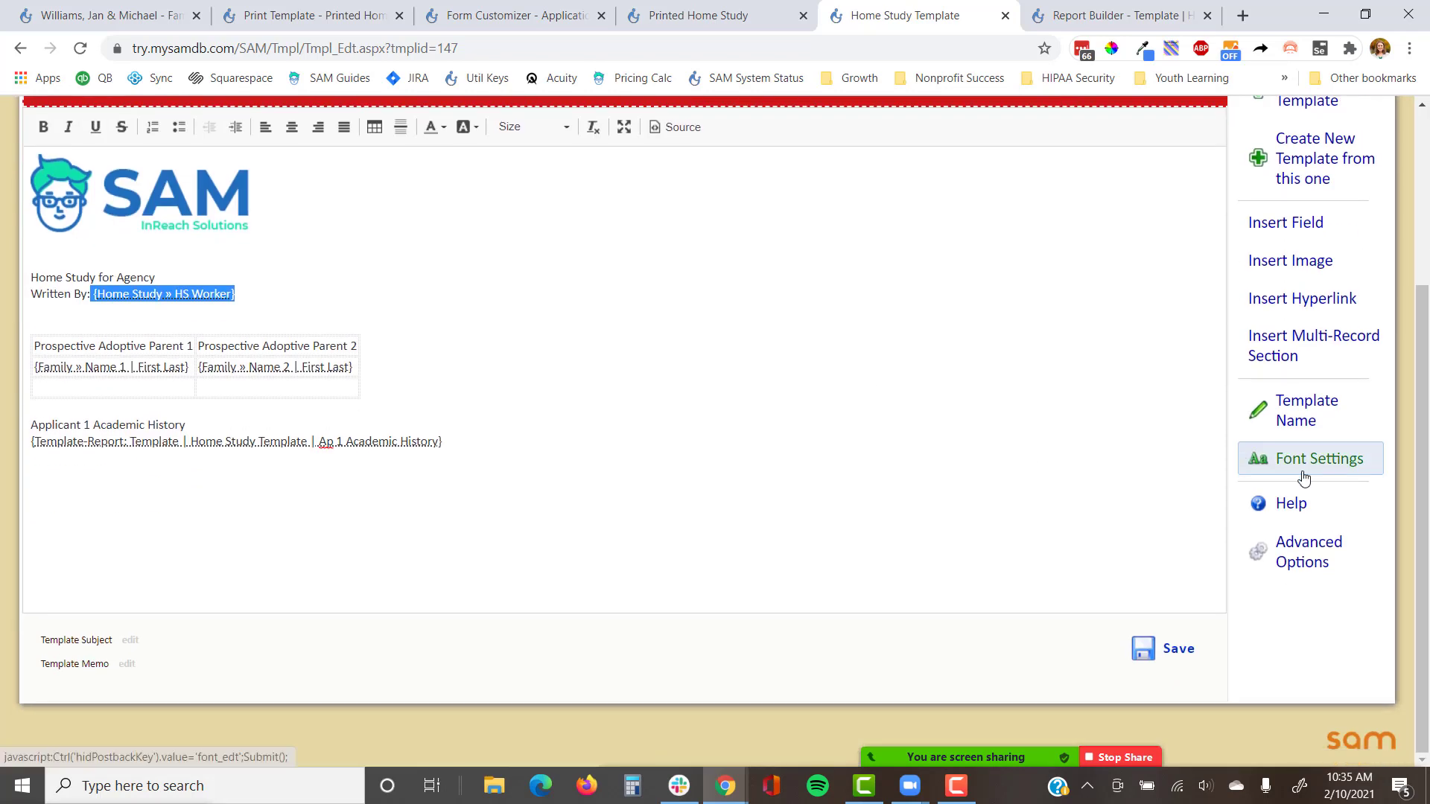
click(1309, 551)
scroll(1322, 447, down, 5)
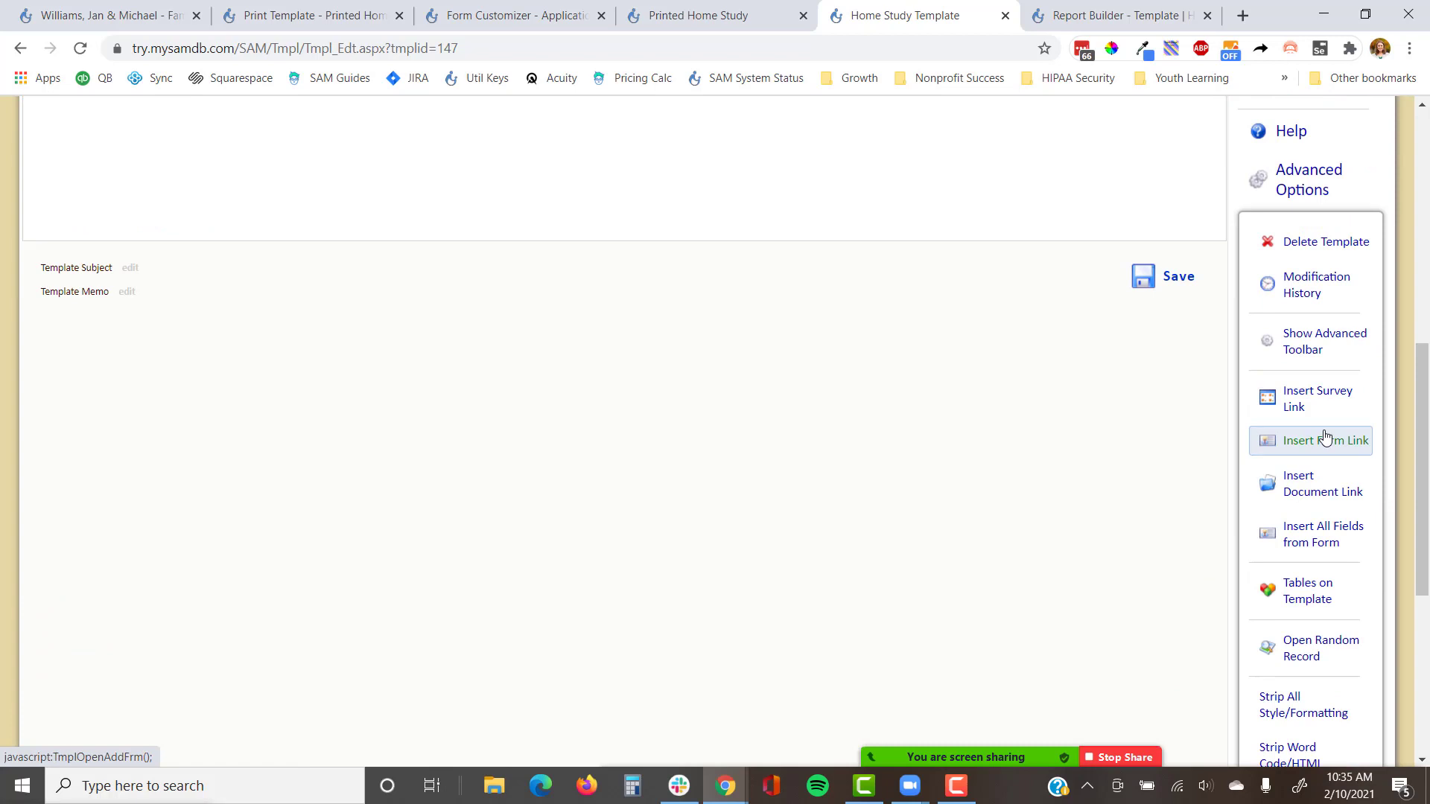
click(1310, 592)
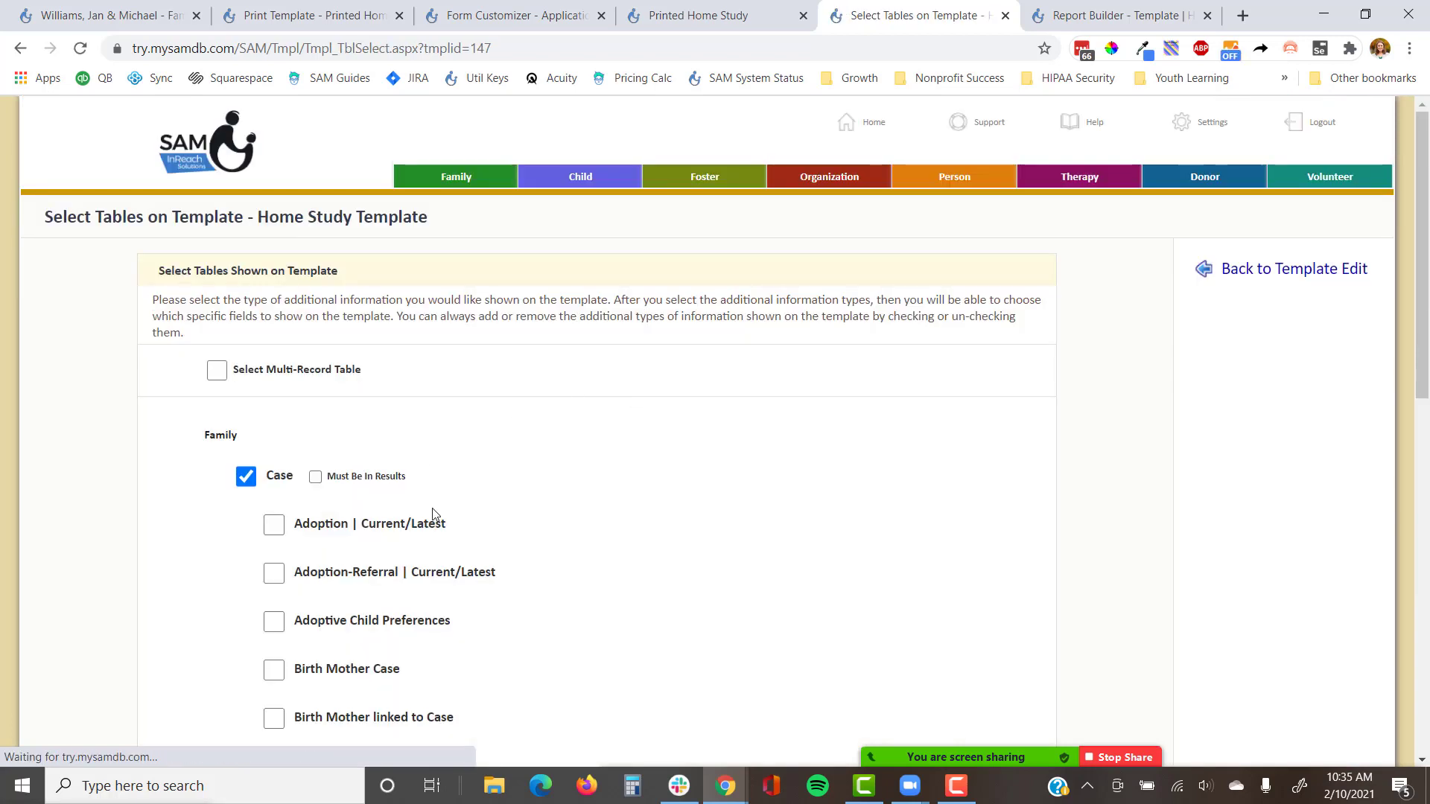
scroll(429, 505, down, 4)
click(382, 633)
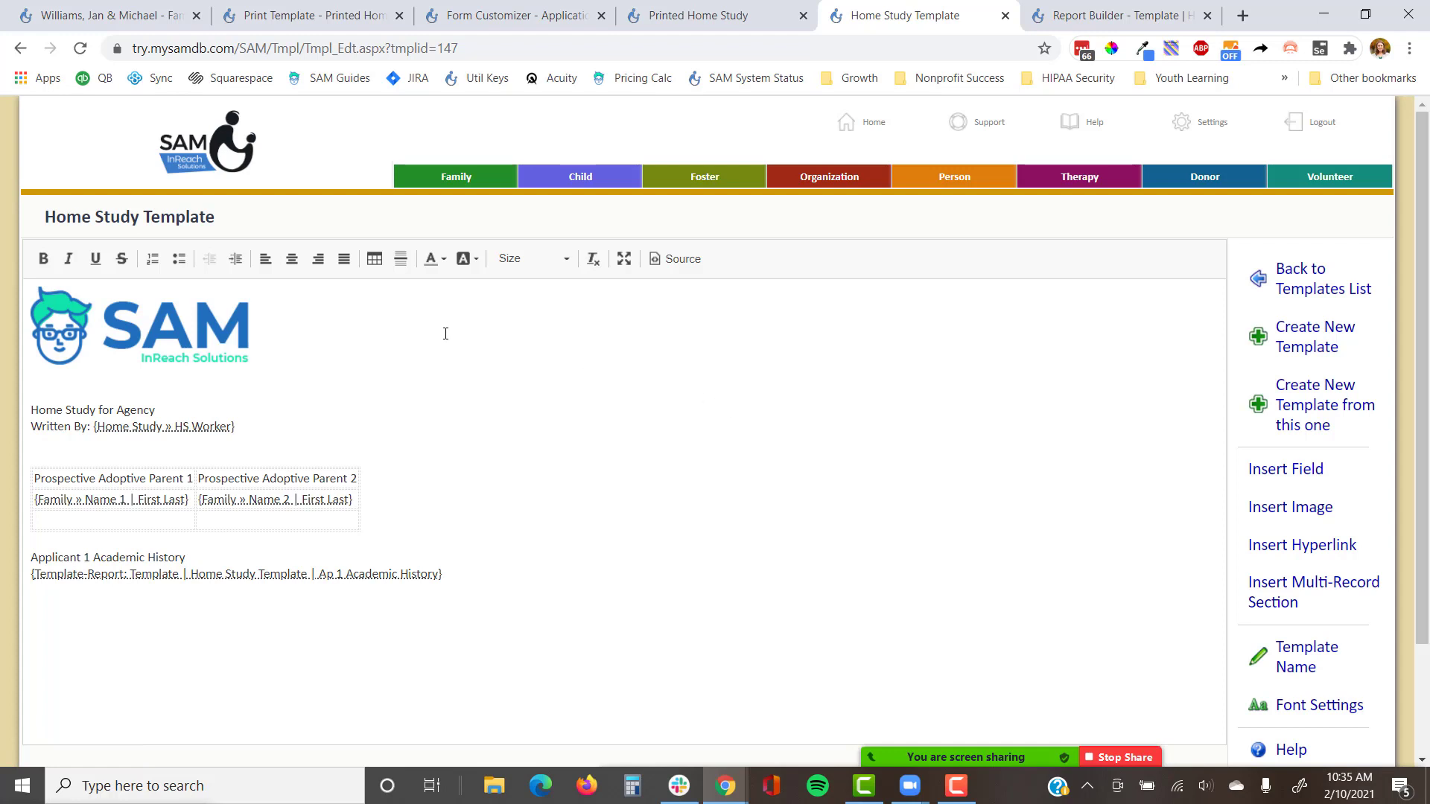
Step: Insert all fields from the form "Application Part 1: Basic Info" below the academic history, using table format and public form titles
scroll(529, 455, down, 2)
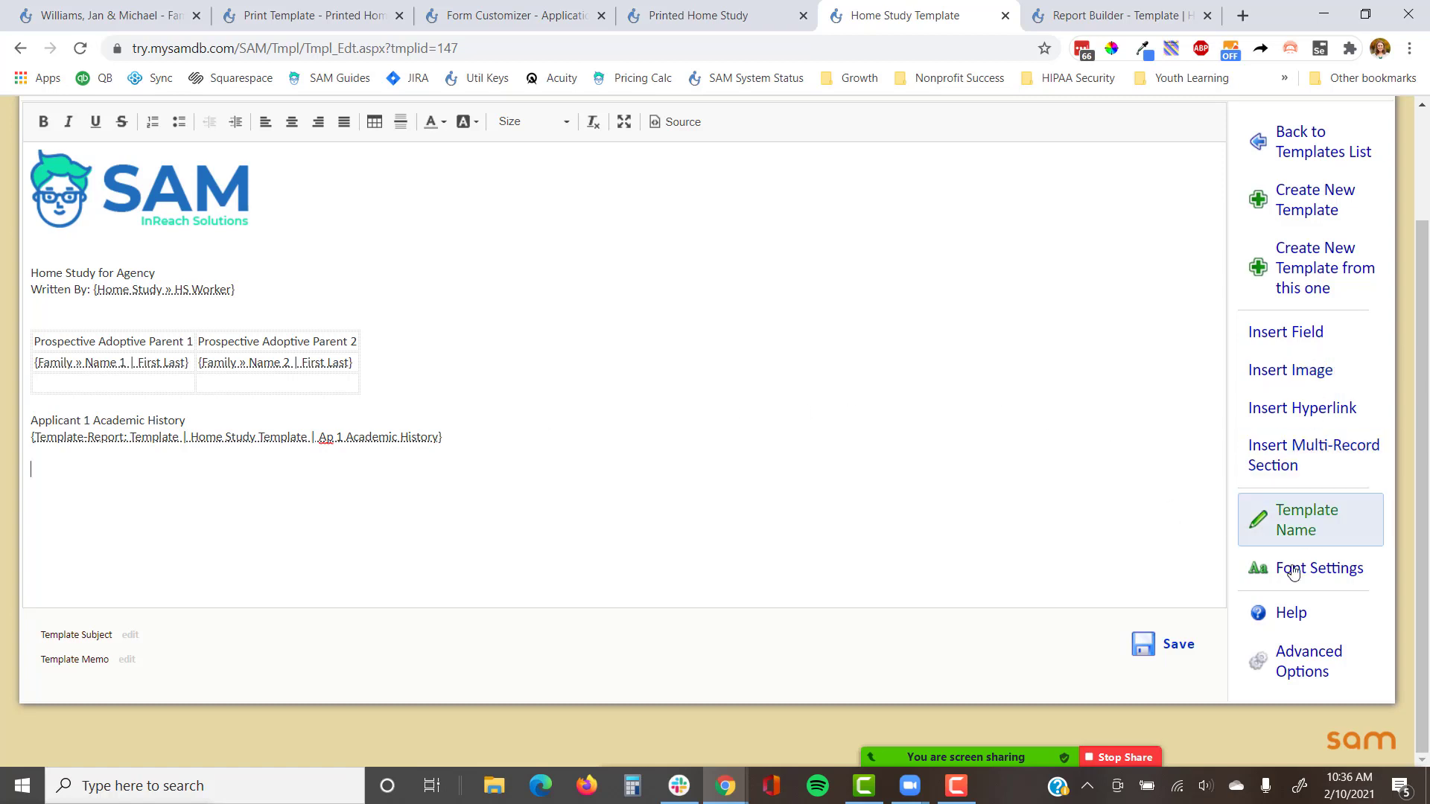
click(1296, 648)
scroll(1290, 447, down, 6)
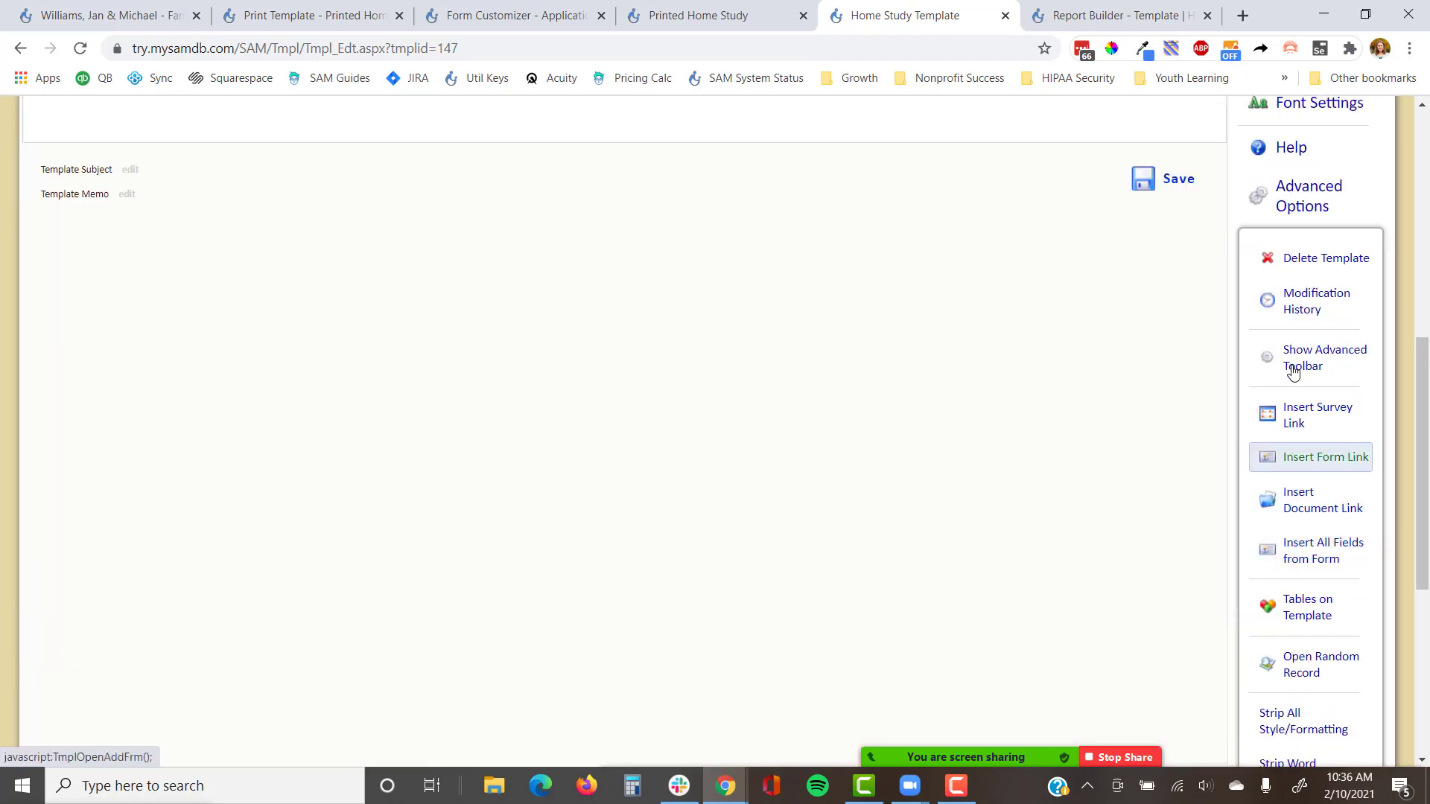
click(1279, 563)
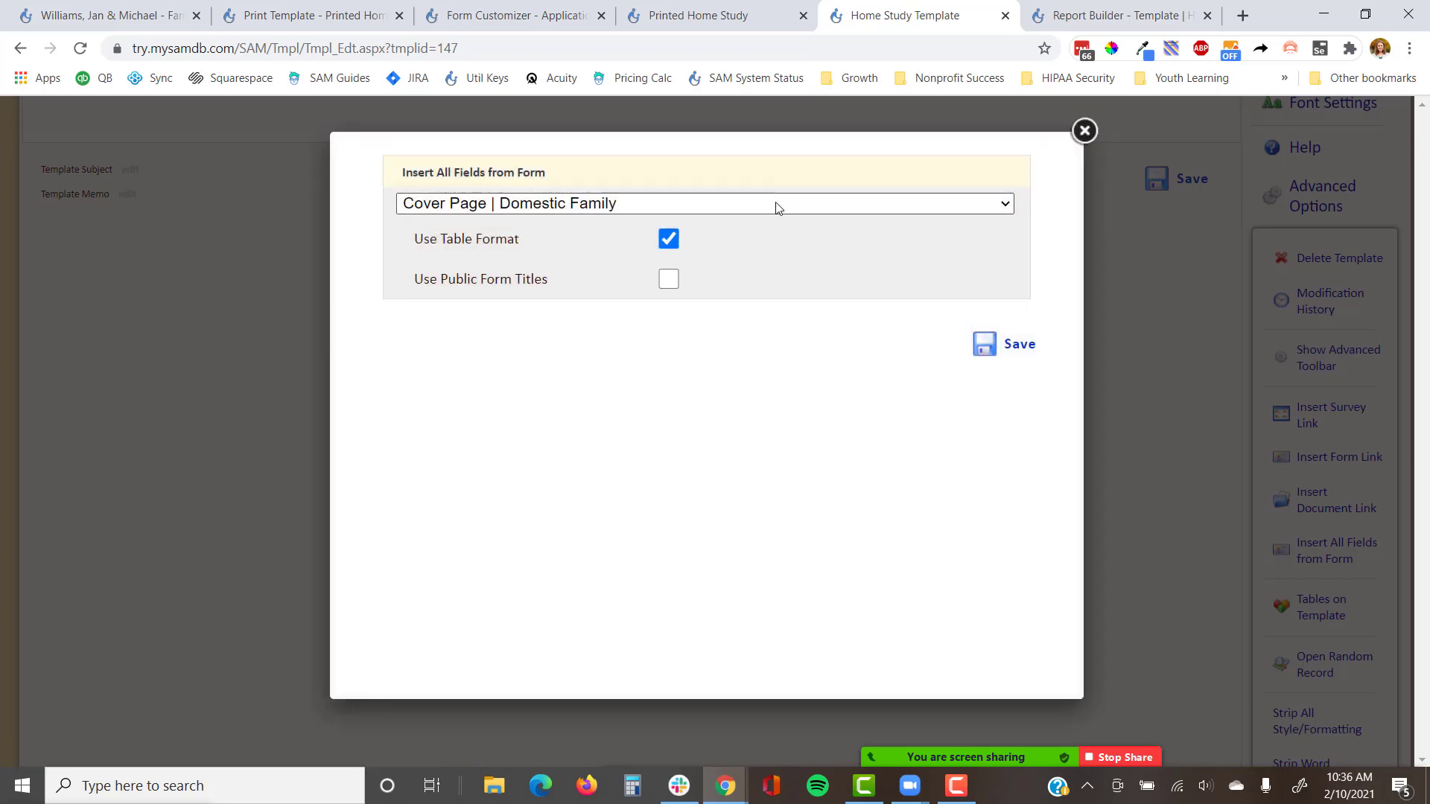
click(779, 205)
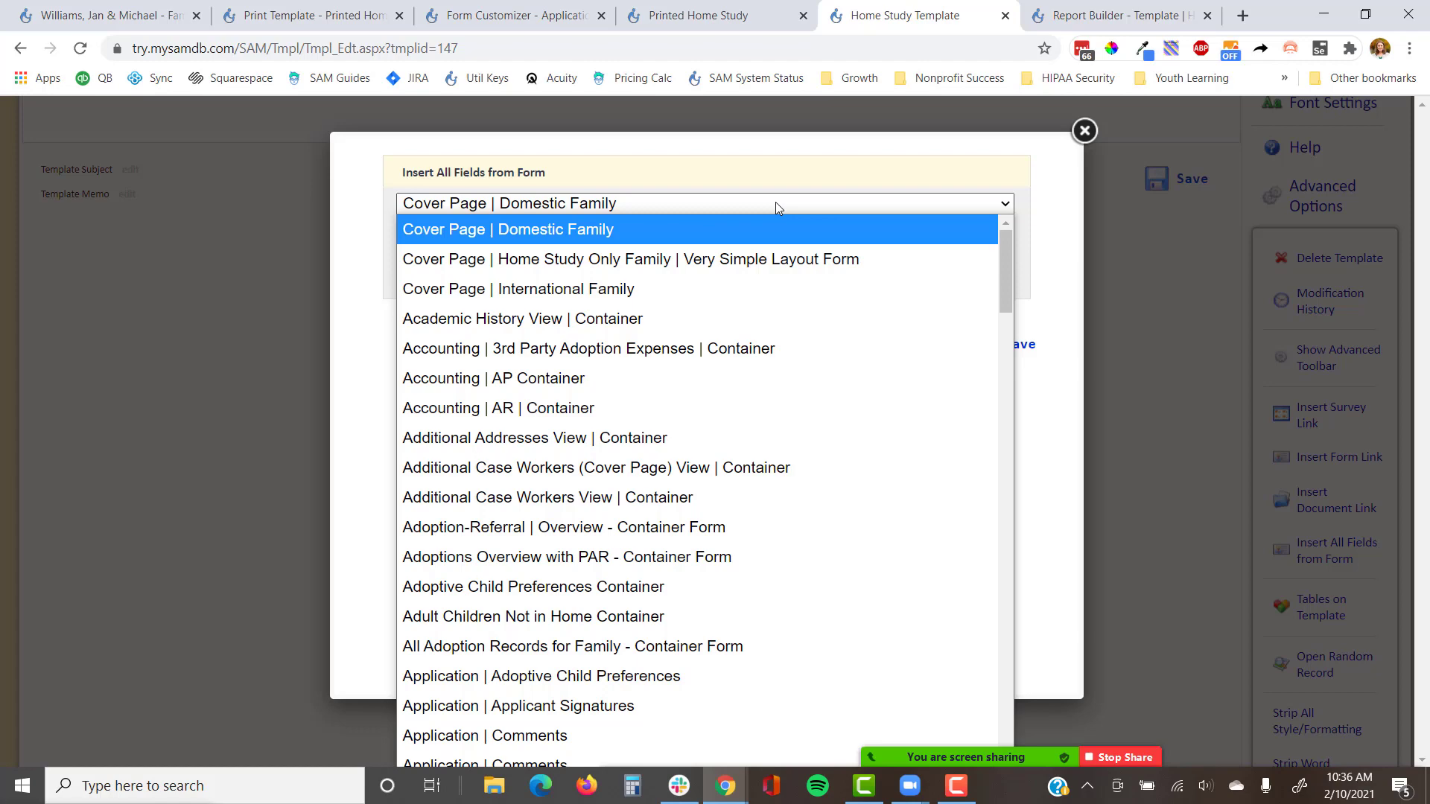
scroll(690, 335, down, 10)
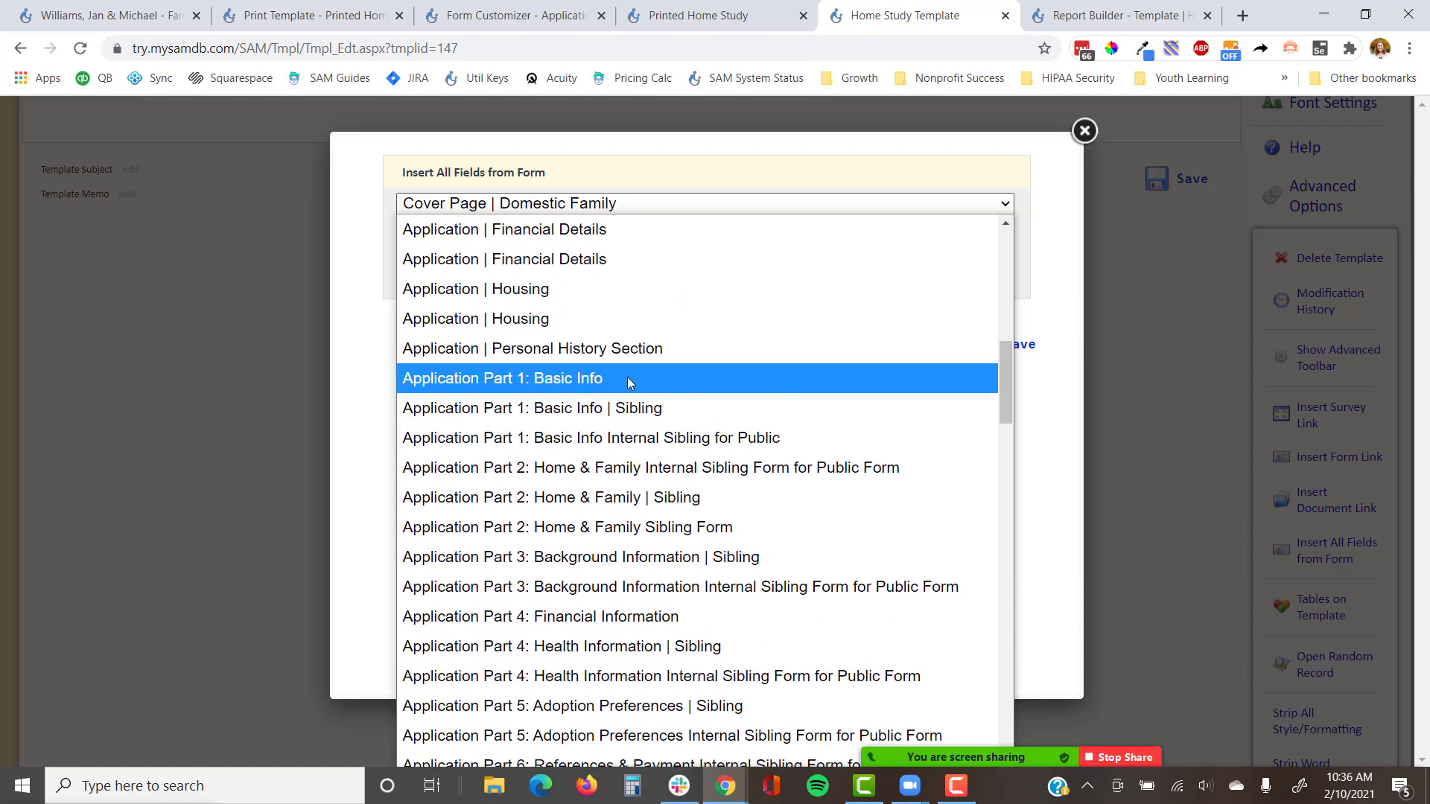
click(627, 379)
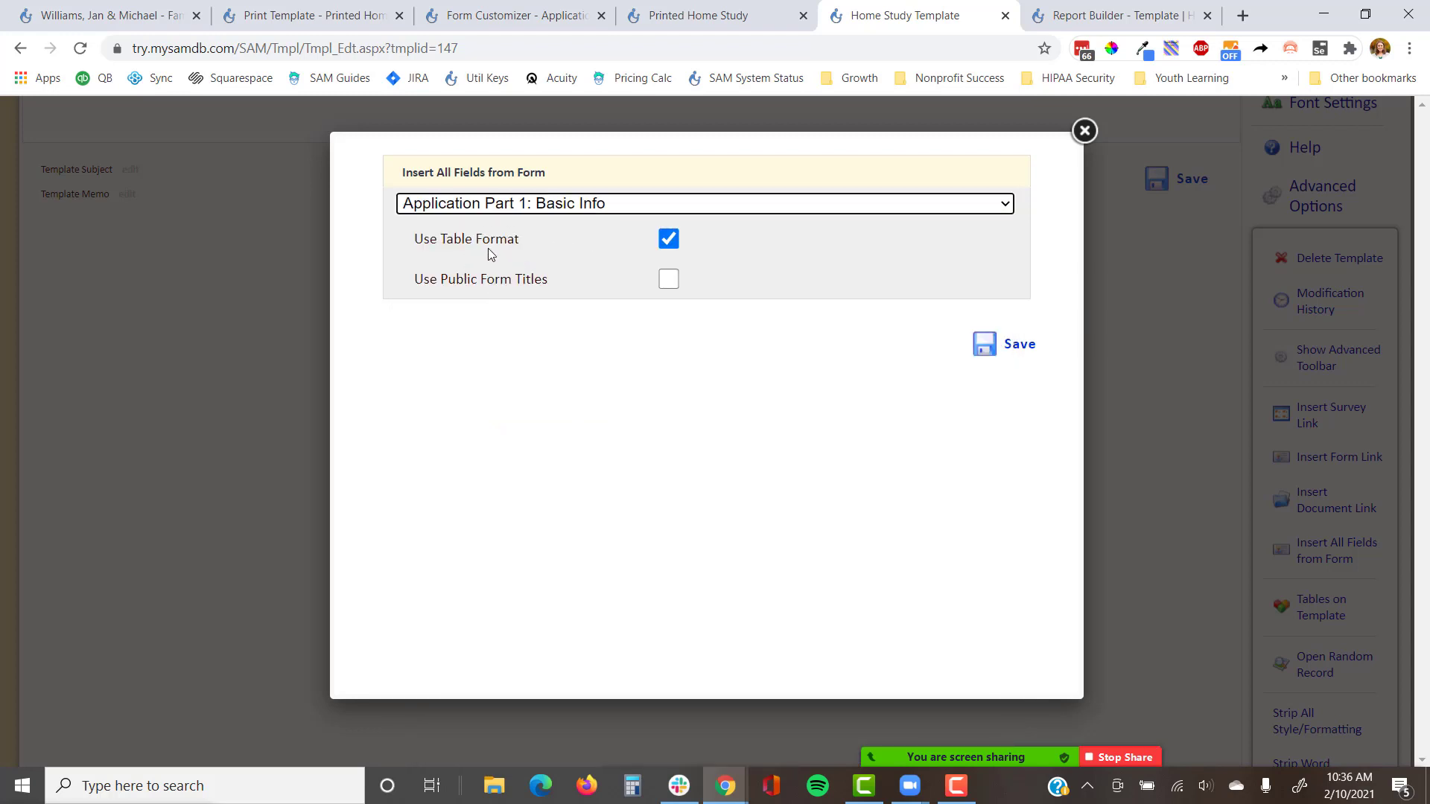
click(669, 279)
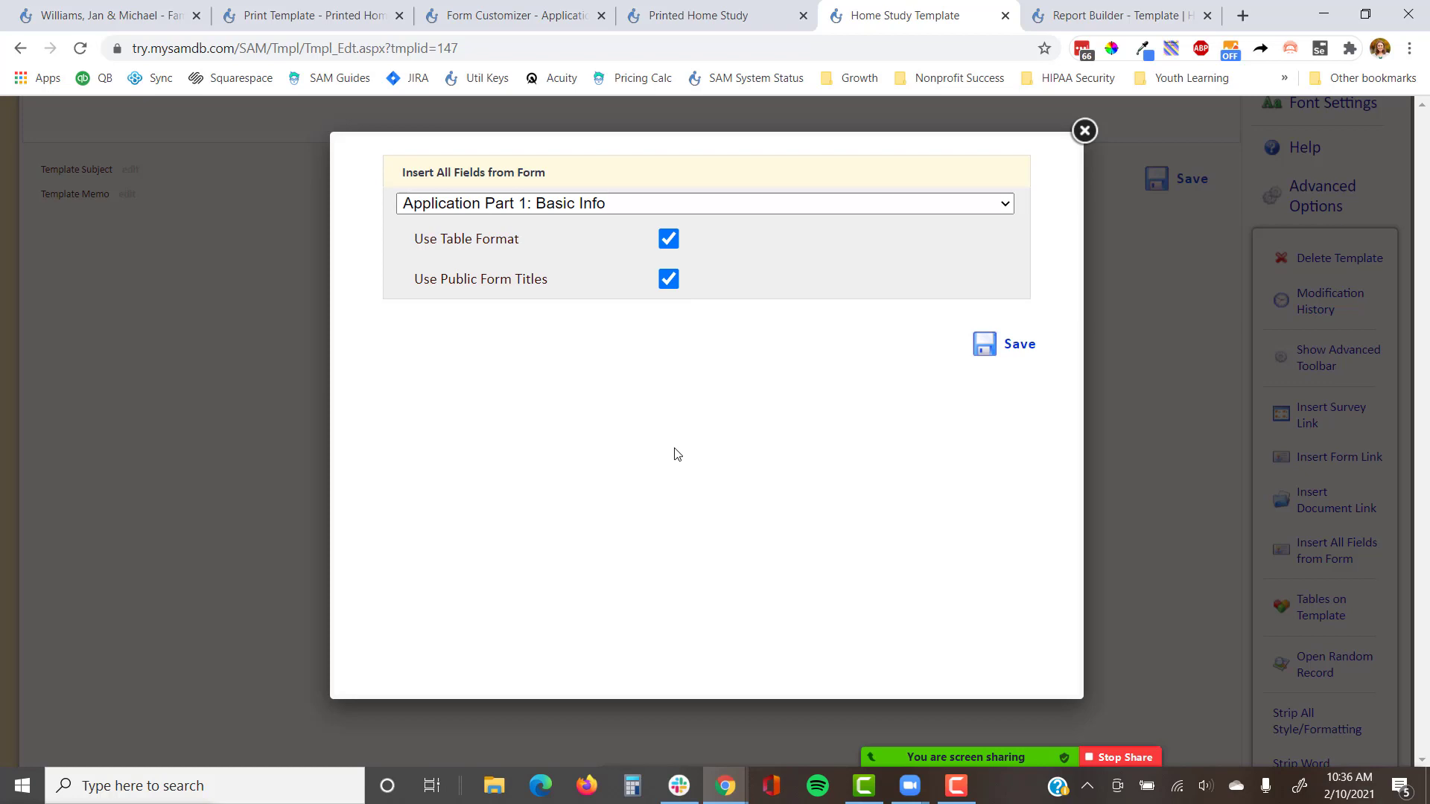
click(1014, 348)
Step: Look over the inserted application fields and delete the "Create your Password" section with its Family Login Password field
scroll(667, 408, up, 8)
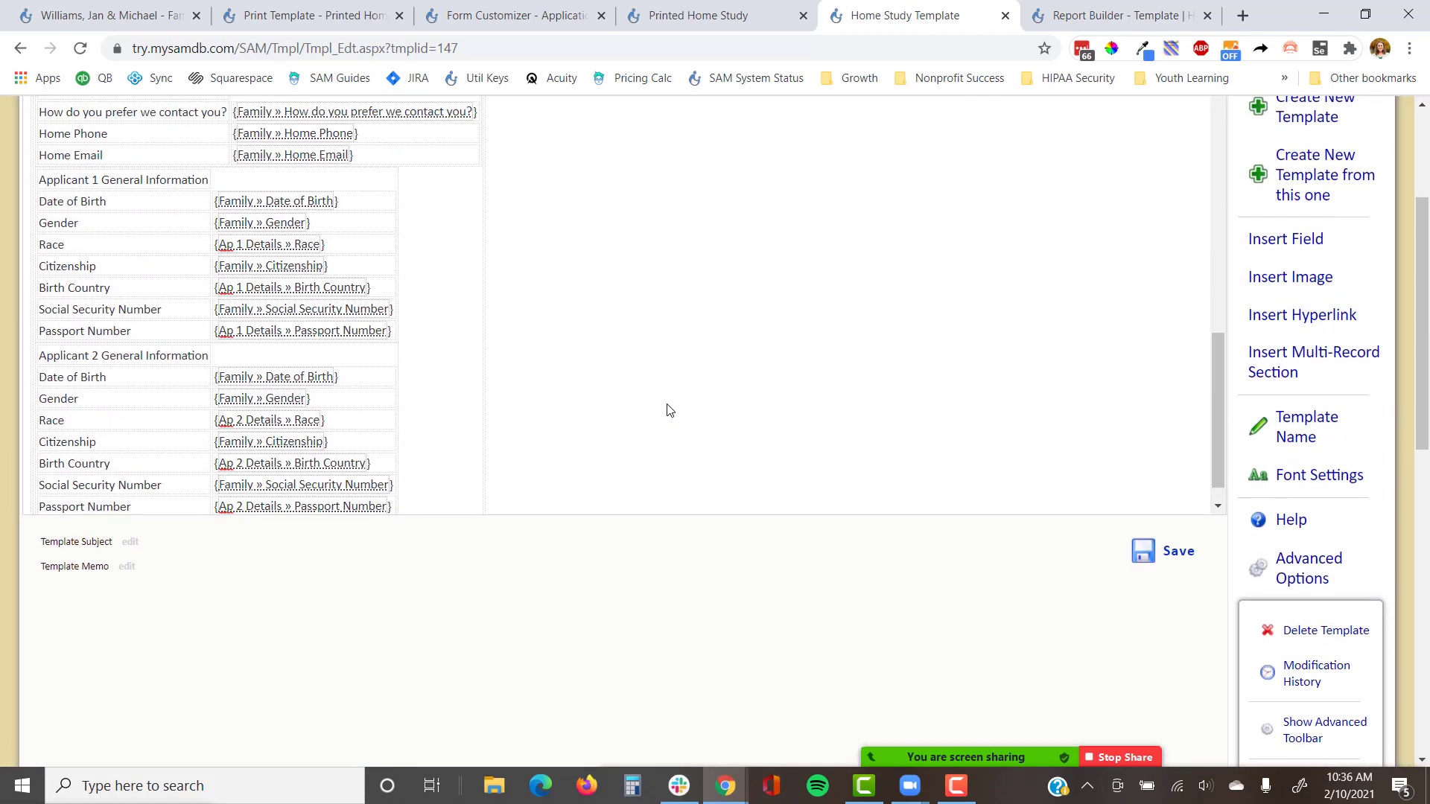
scroll(666, 408, up, 10)
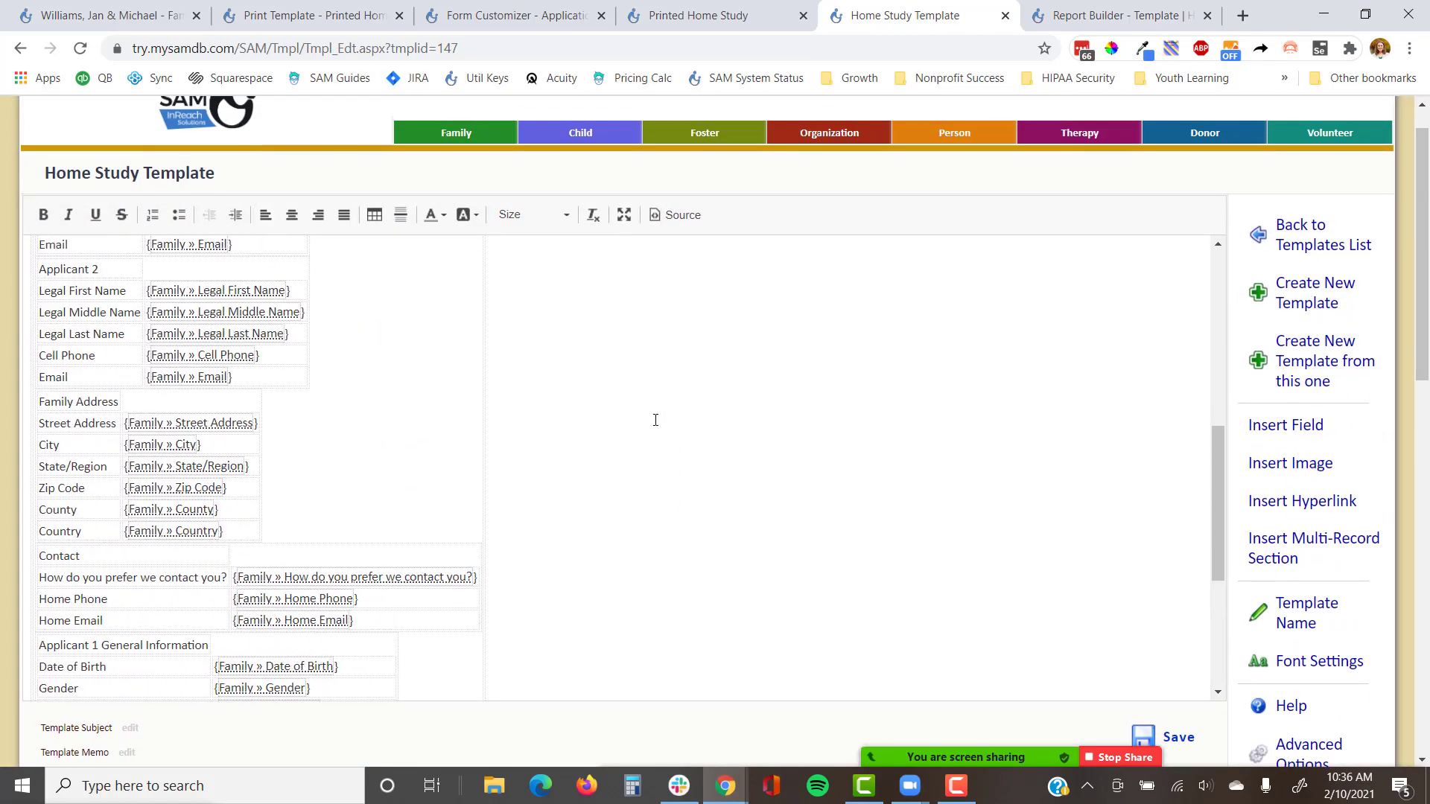
scroll(656, 420, down, 1)
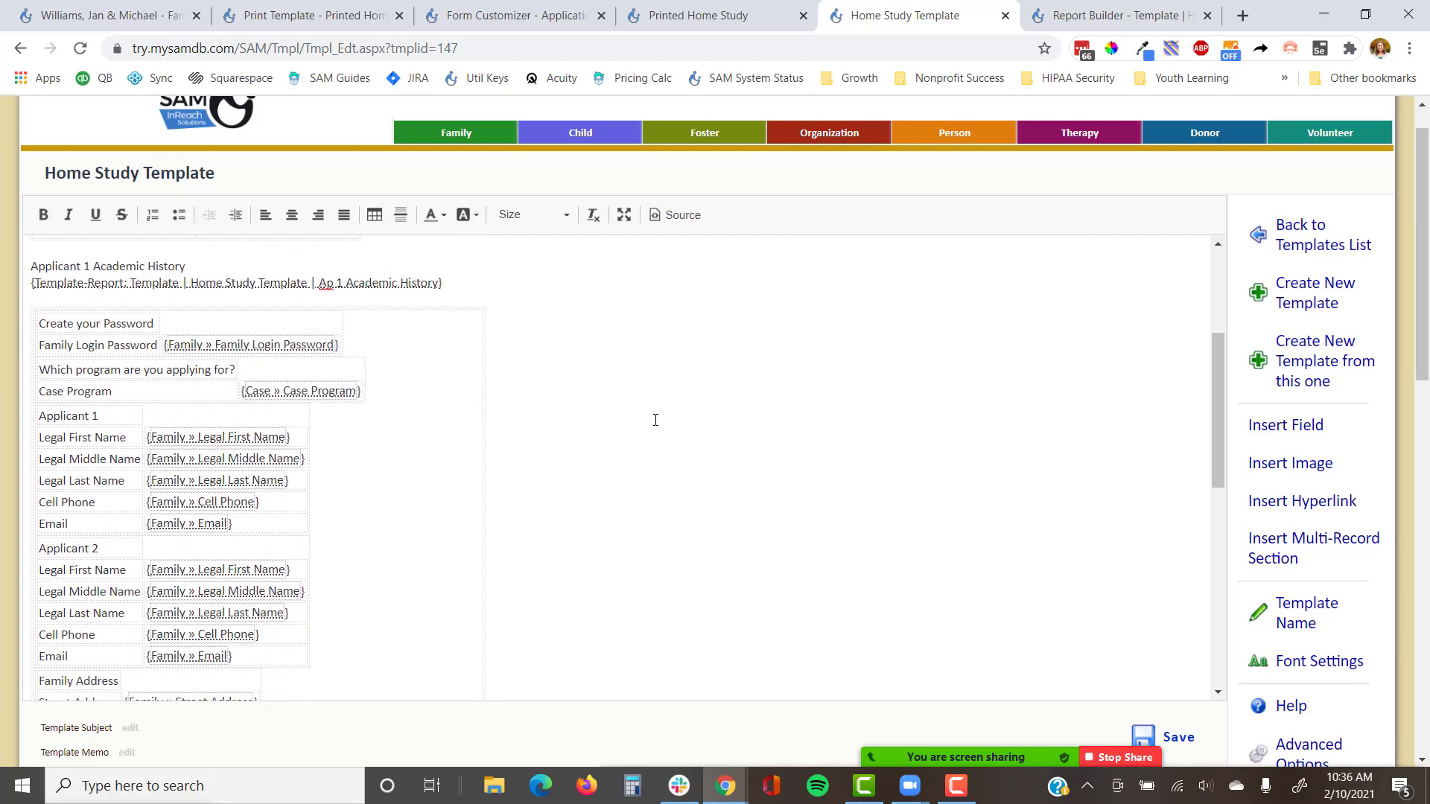
scroll(656, 420, down, 1)
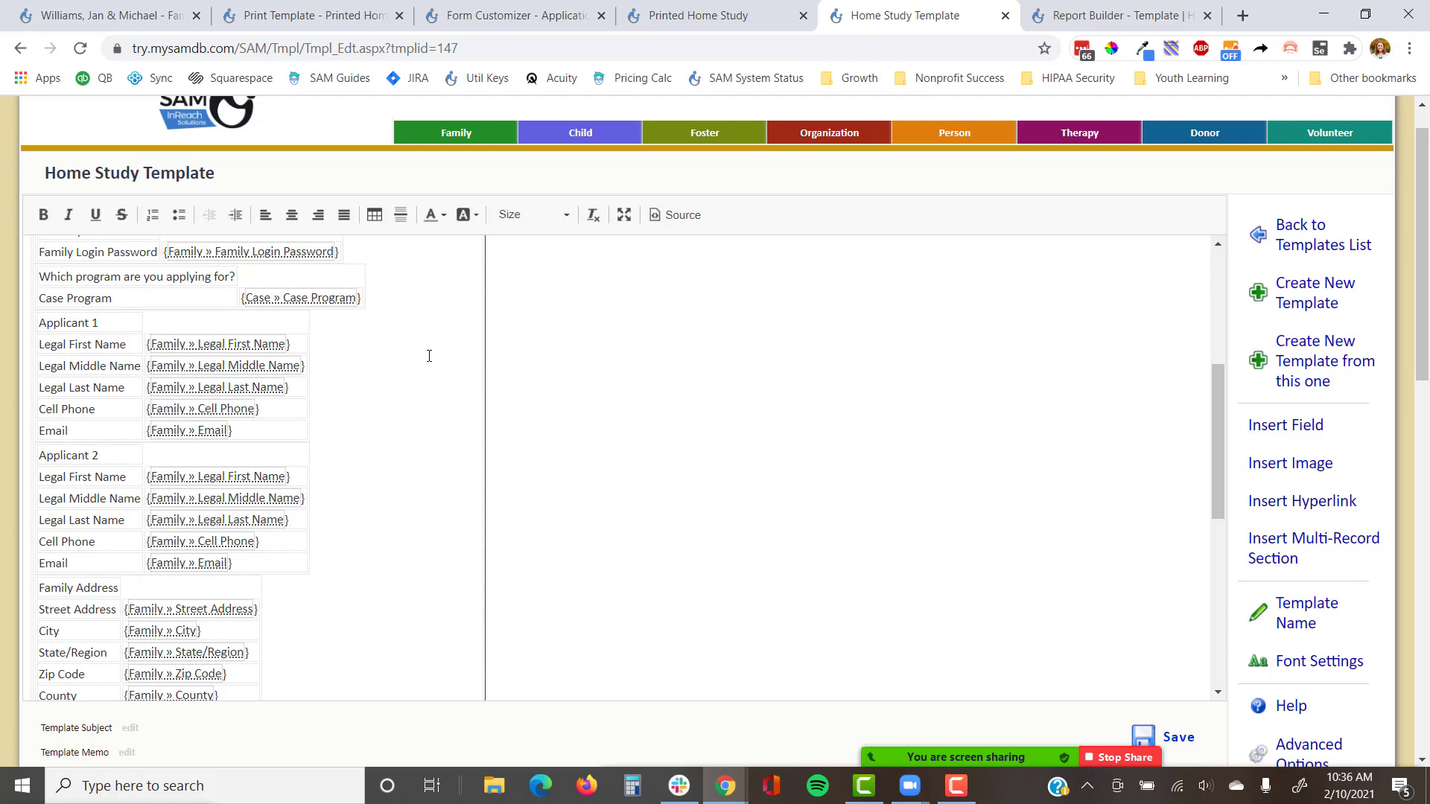
scroll(387, 350, up, 1)
drag(340, 344, 34, 319)
key(Delete)
key(Delete)
key(ctrl+z)
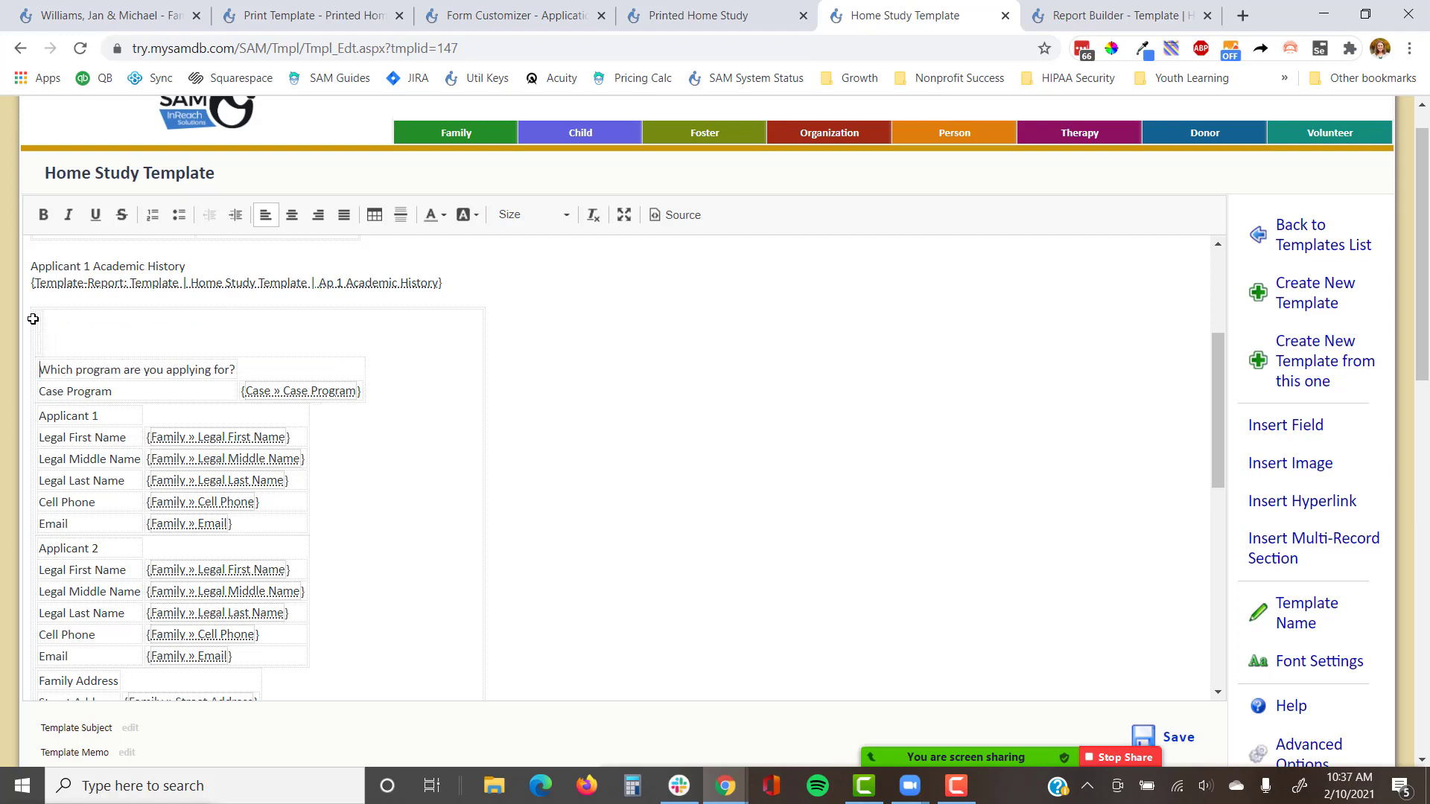
Step: Delete the two empty table rows above the "Which program are you applying for?" section of the inserted application fields
right_click(35, 330)
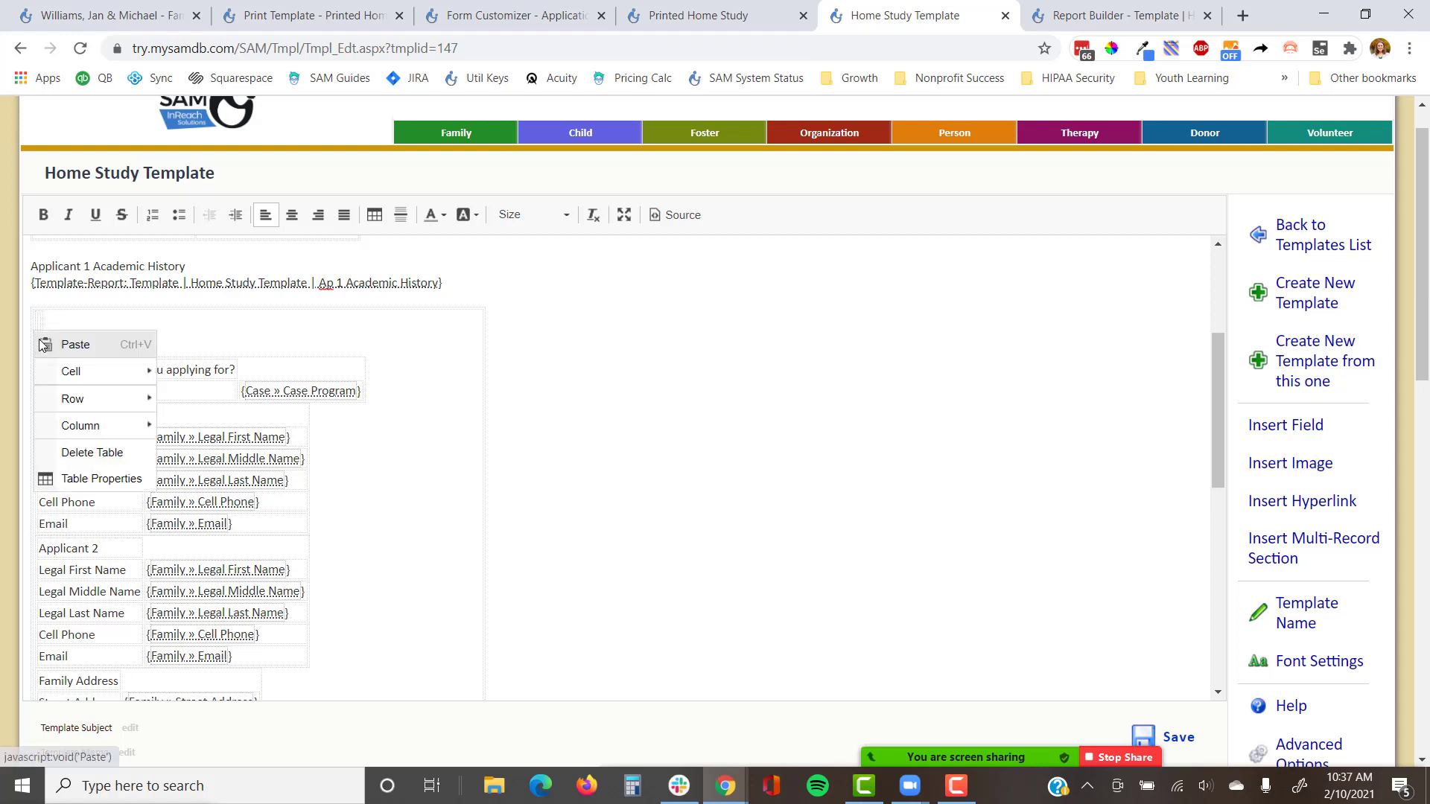
click(248, 333)
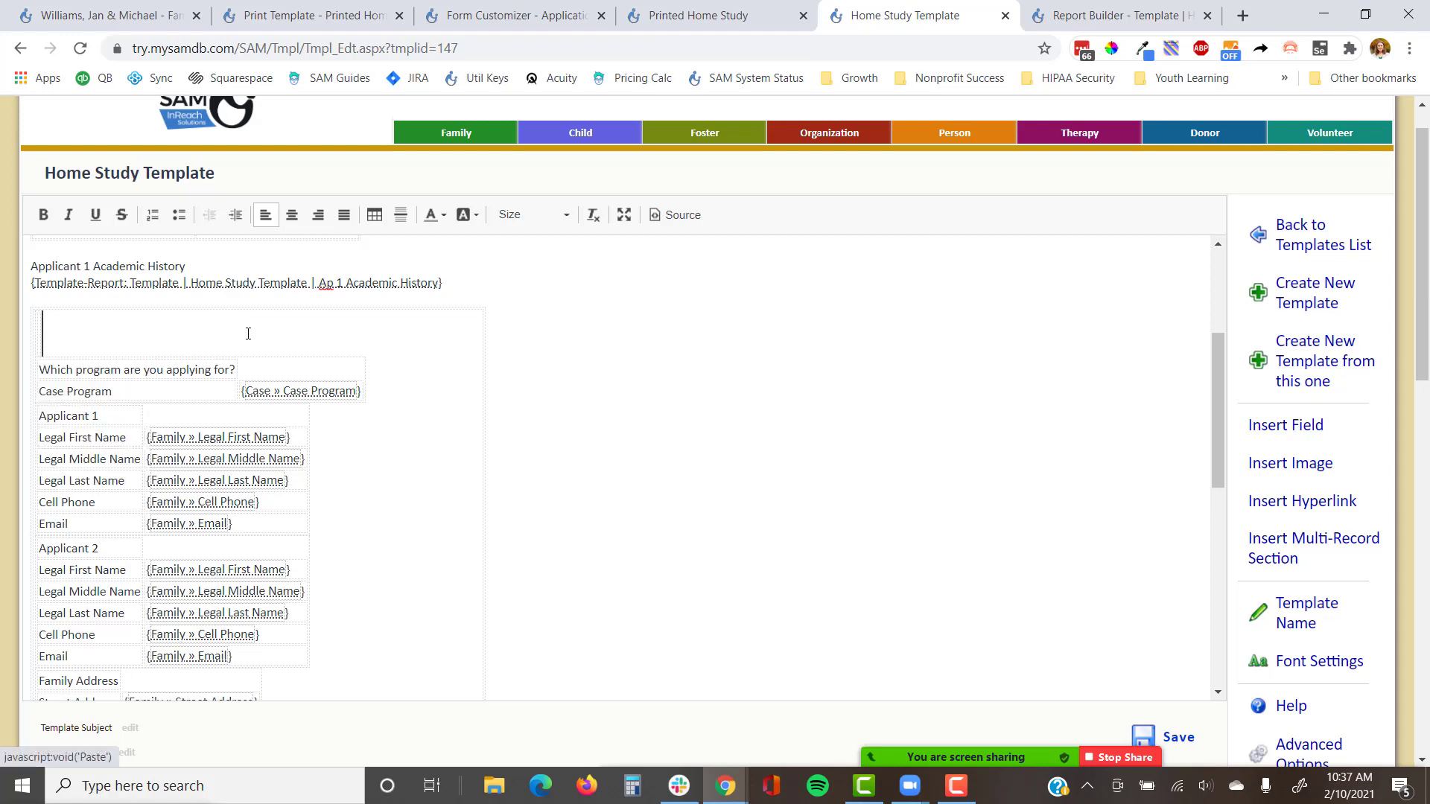
right_click(37, 331)
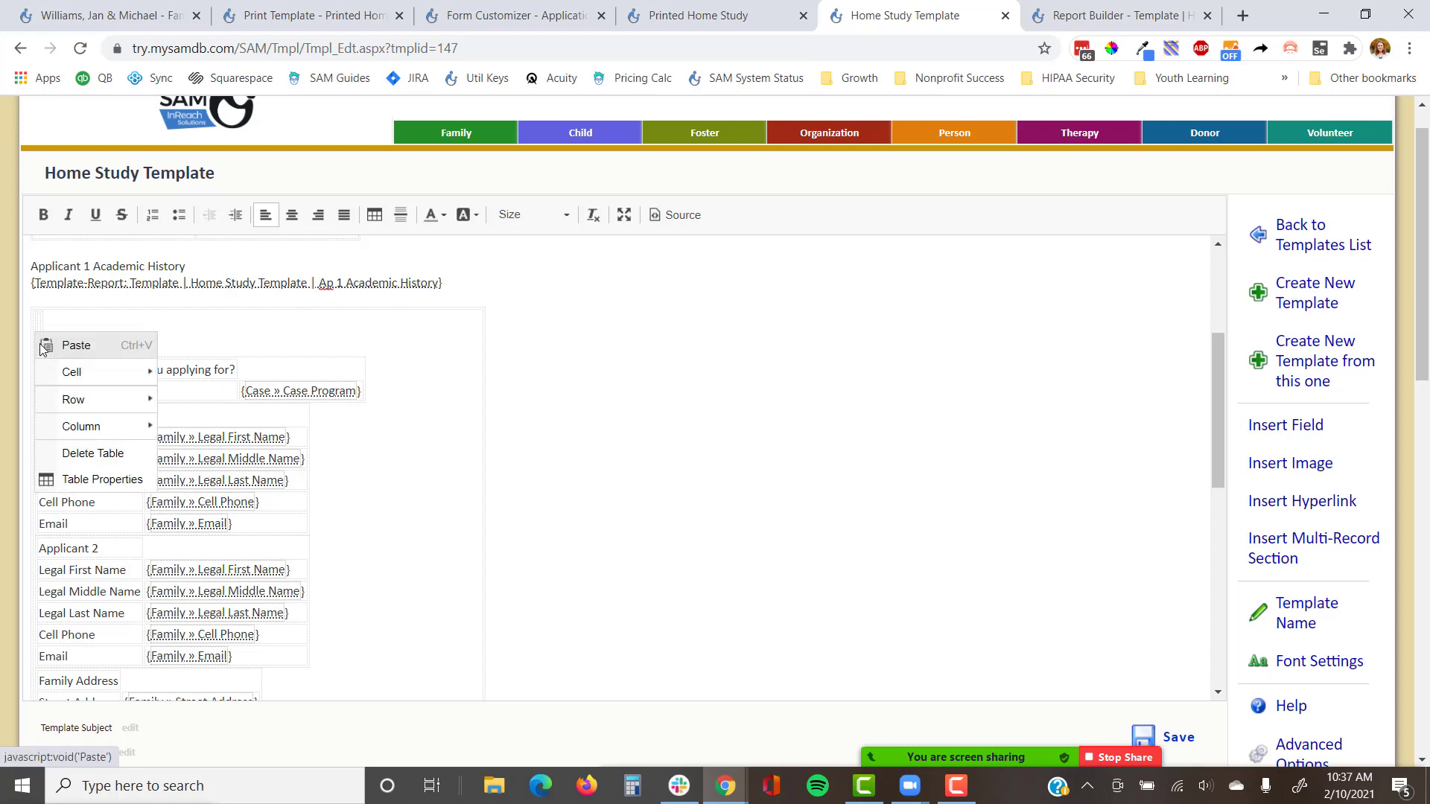
click(59, 319)
right_click(40, 337)
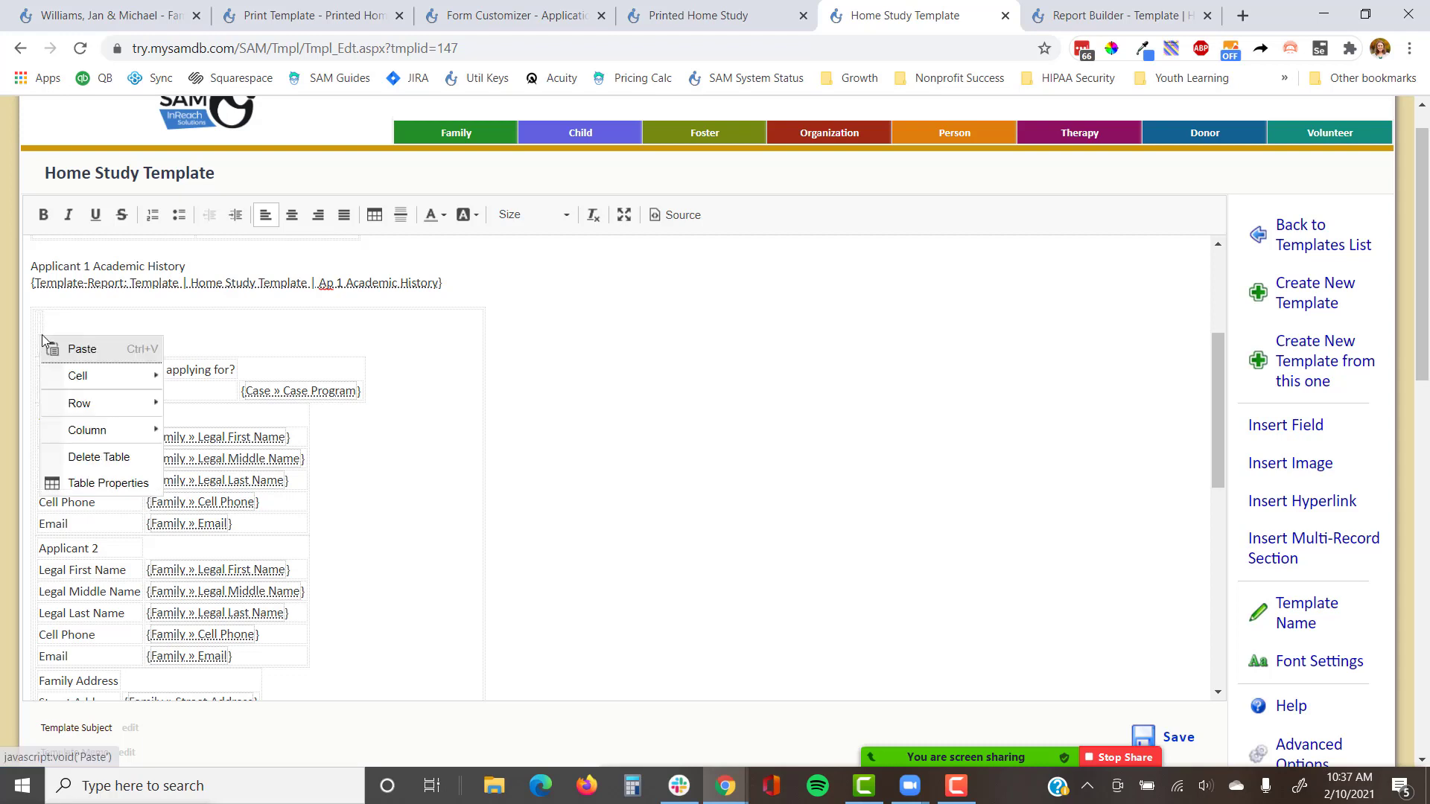
mouse_move(65, 406)
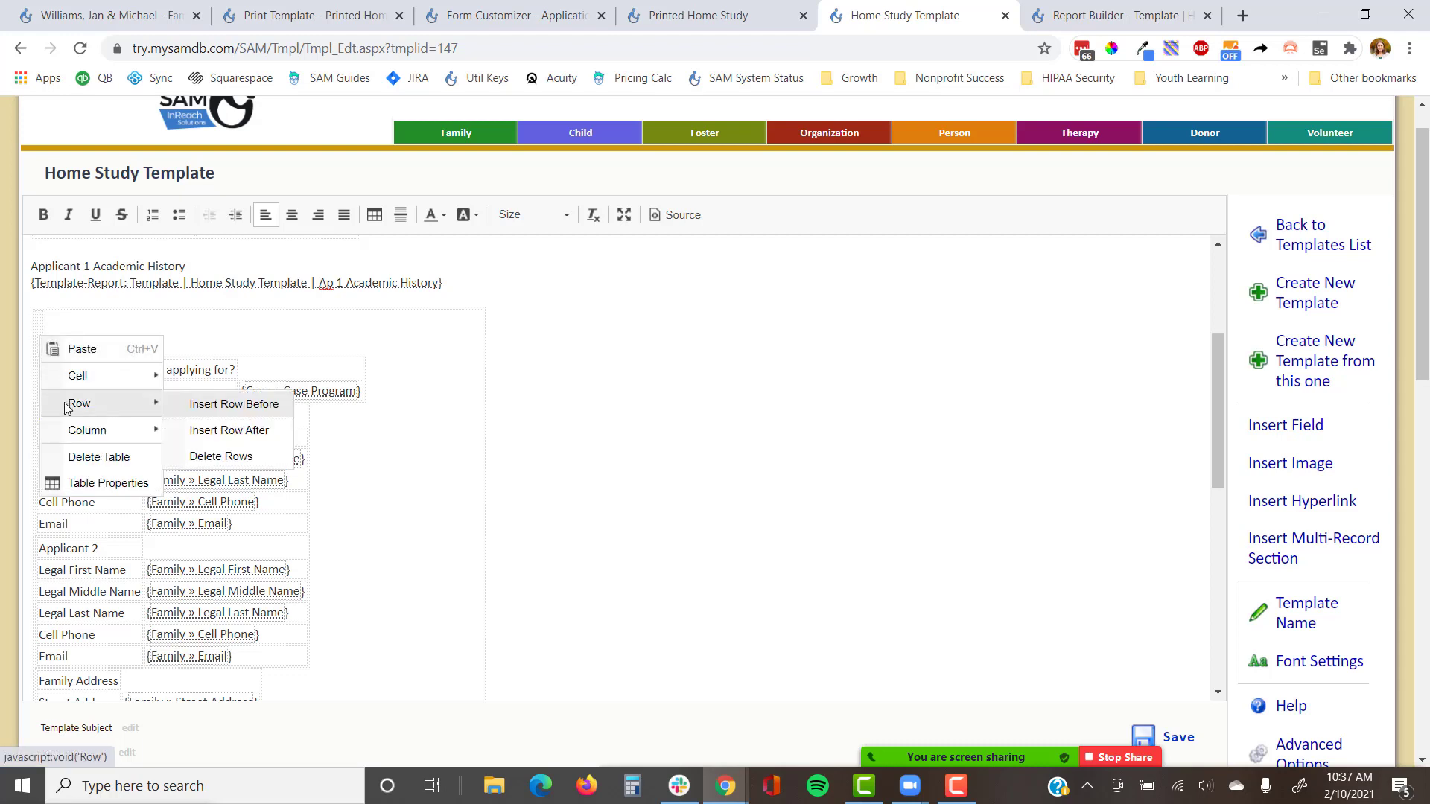
click(223, 456)
right_click(42, 326)
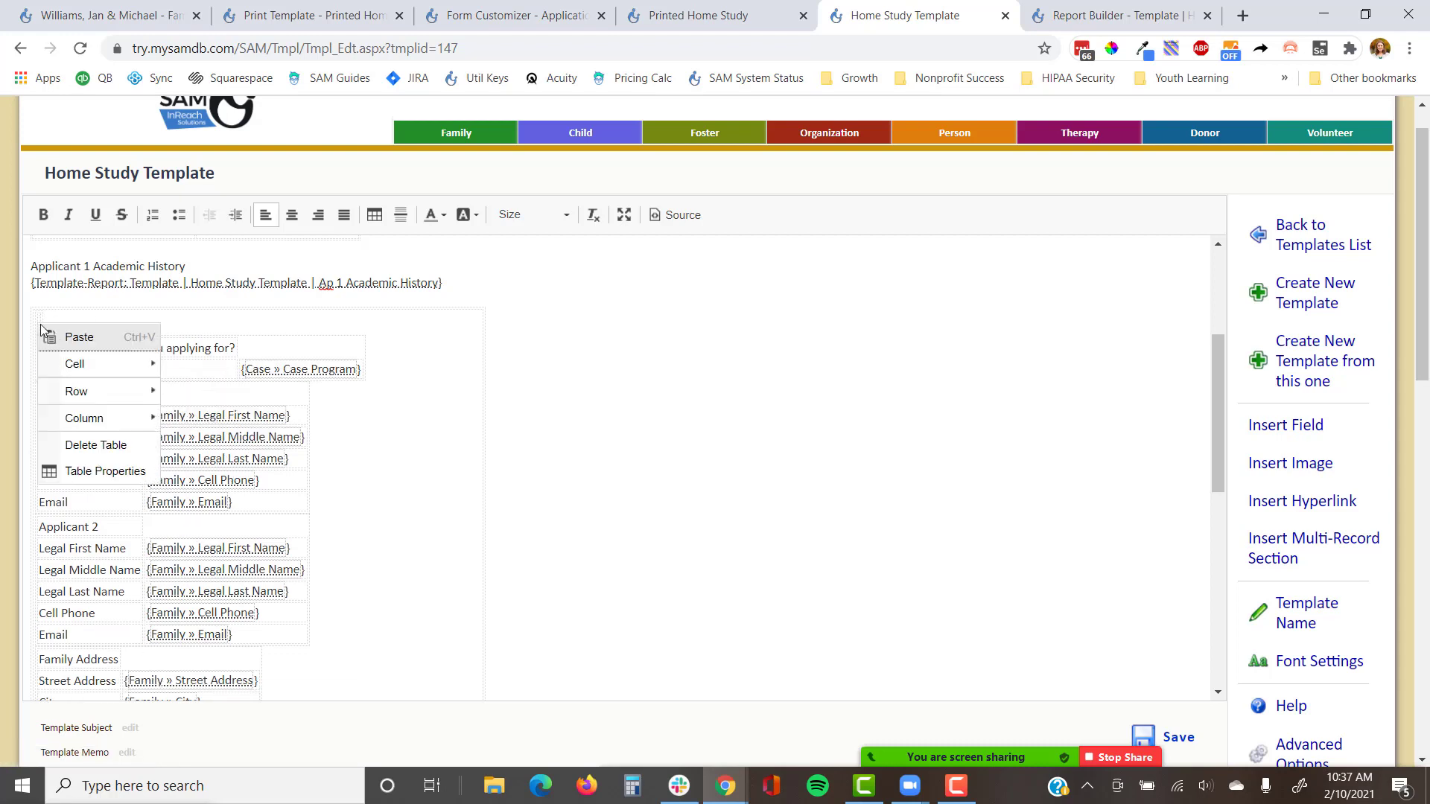
mouse_move(104, 393)
click(218, 442)
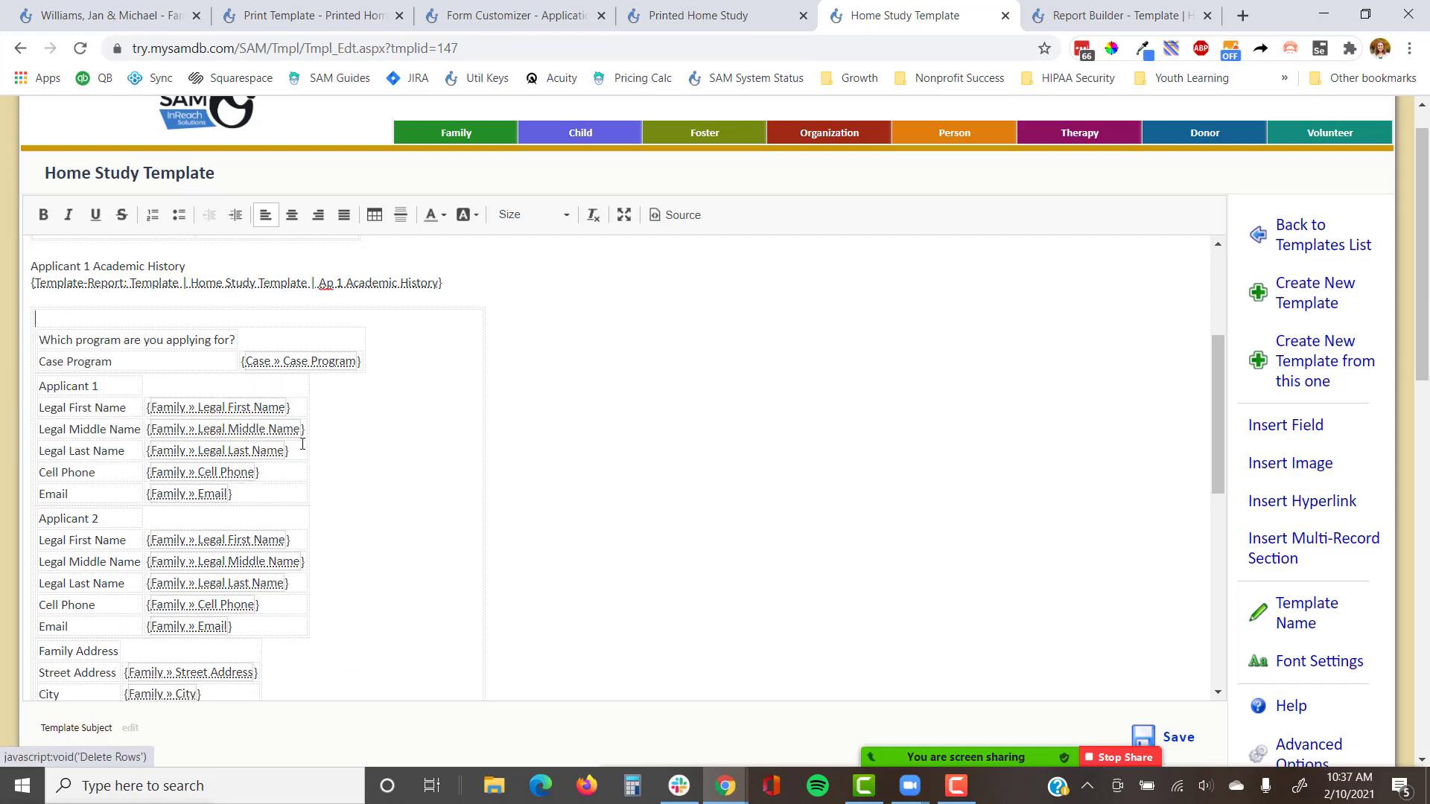
Step: Try to delete the blank first row above "Which program are you applying for?" in the template's table
right_click(56, 315)
mouse_move(104, 382)
click(258, 442)
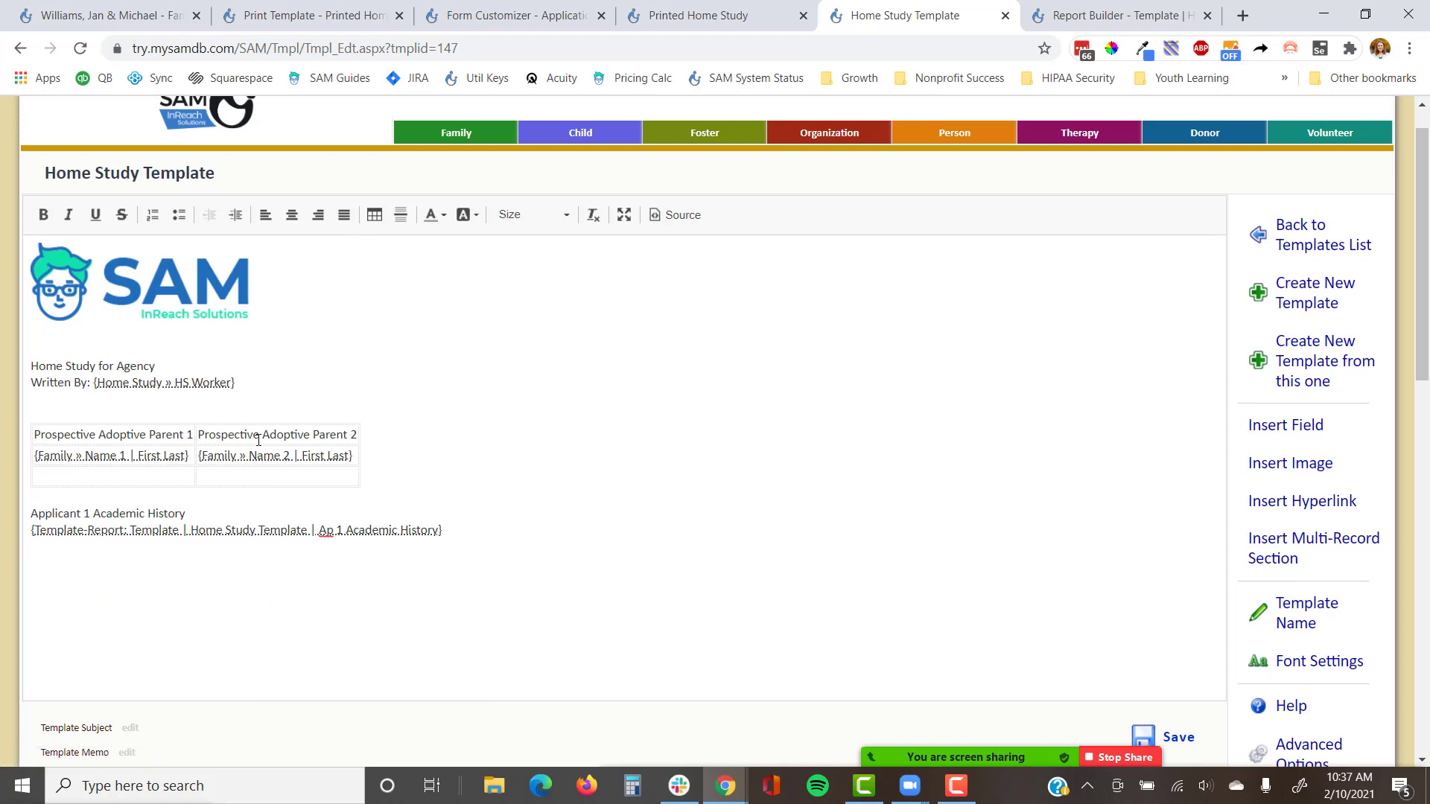
key(ctrl+z)
scroll(327, 342, down, 3)
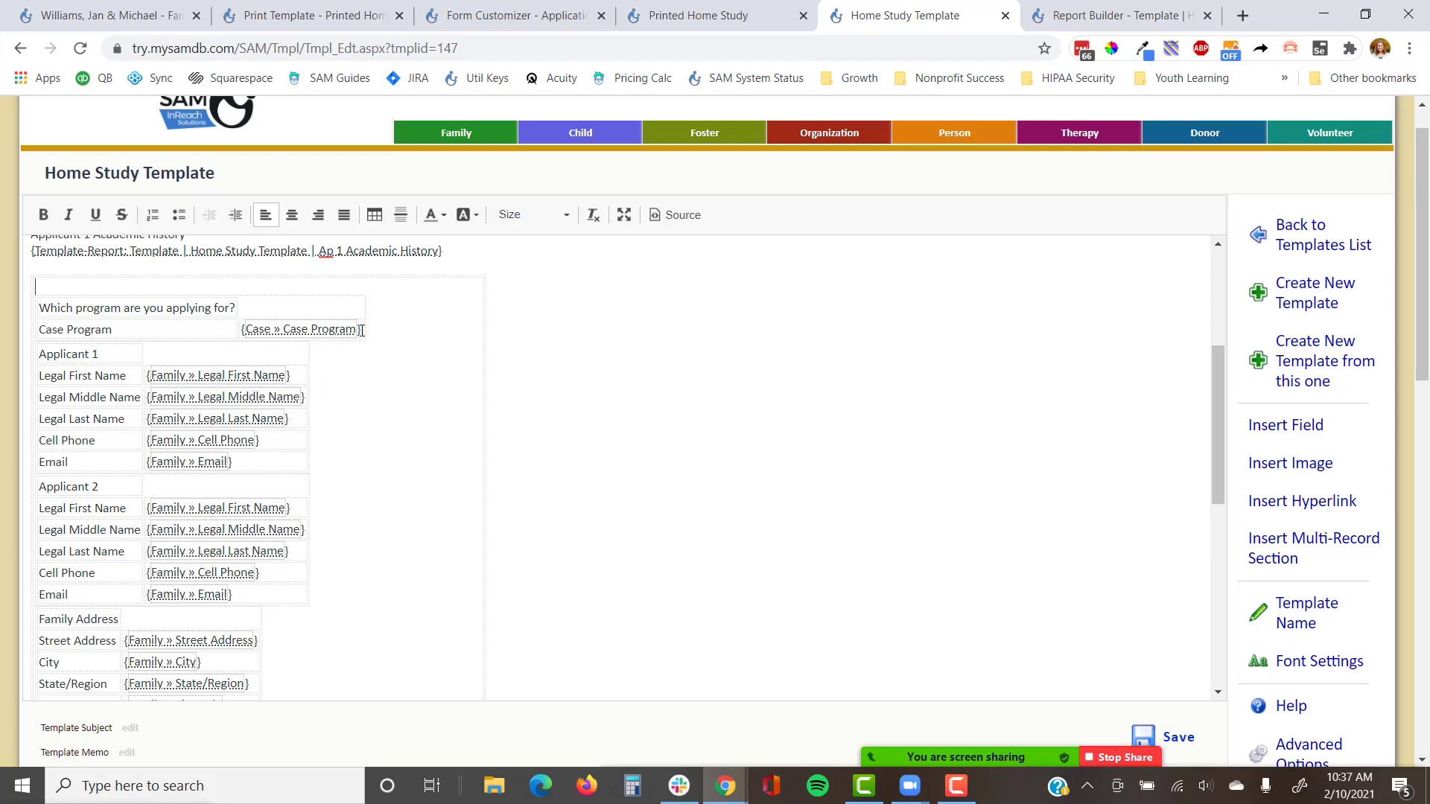
Step: Try to move the {Case » Case Program} field out of its table cell into the "Home Study for Agency" line
drag(363, 329, 244, 314)
click(243, 313)
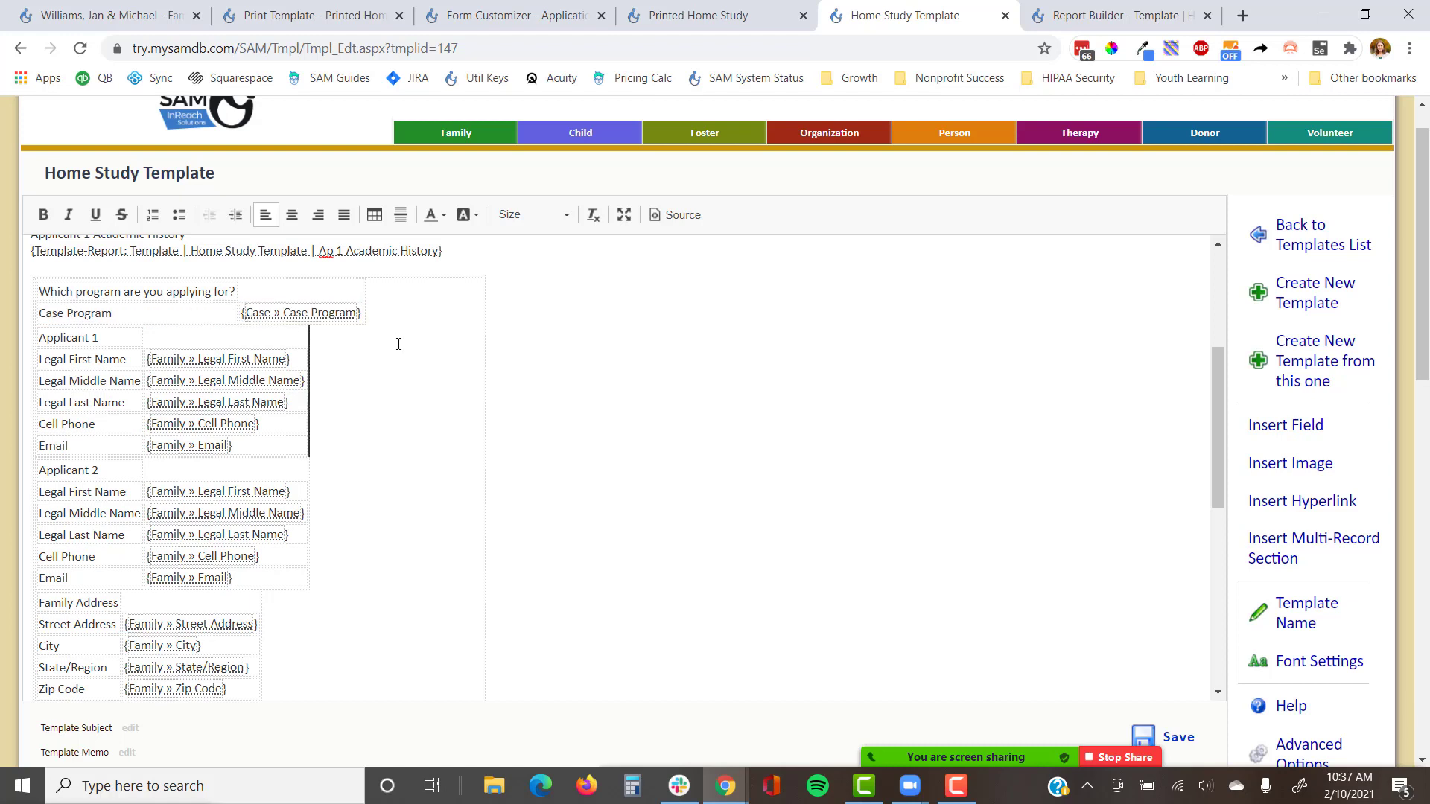
drag(362, 313, 242, 316)
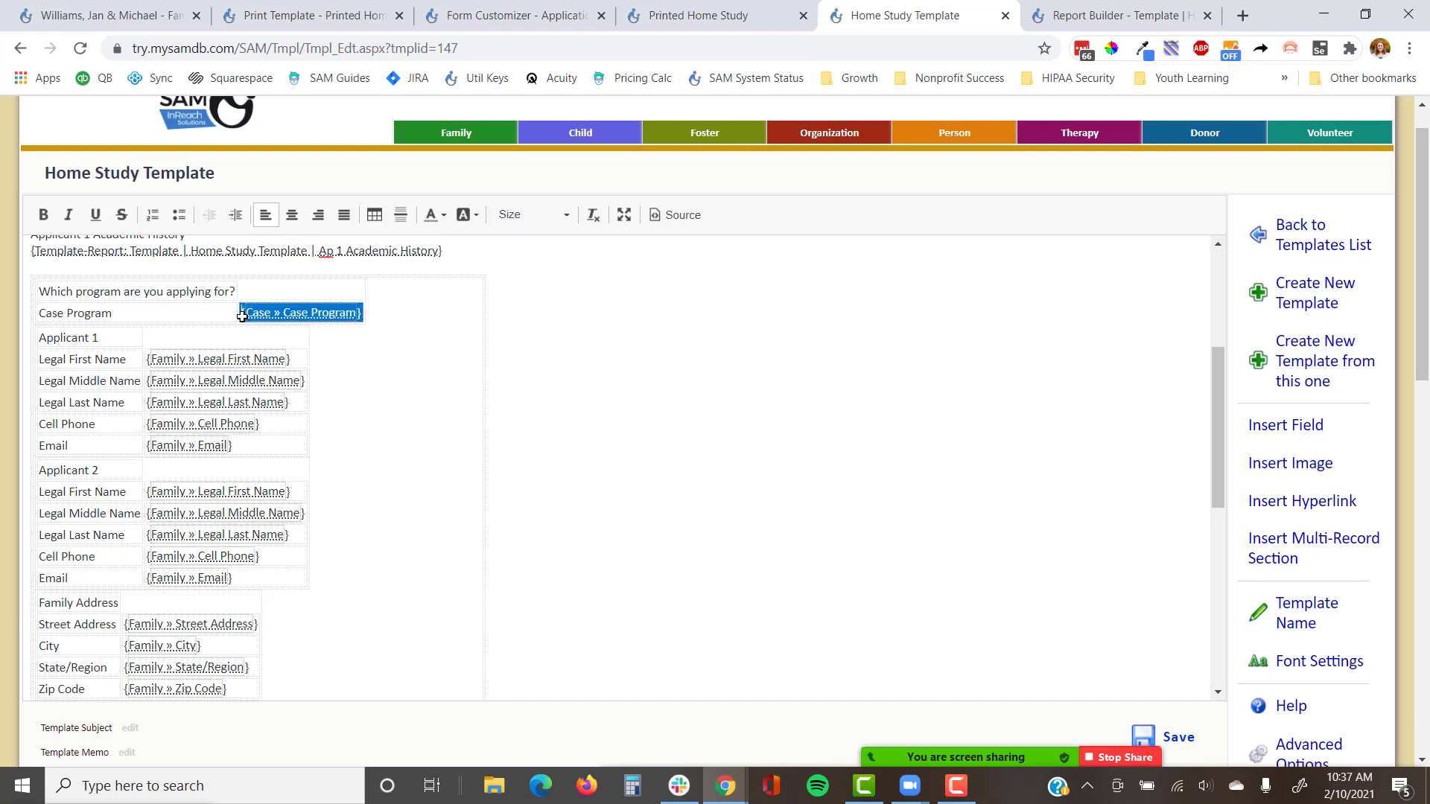
key(ctrl+x)
scroll(628, 403, up, 5)
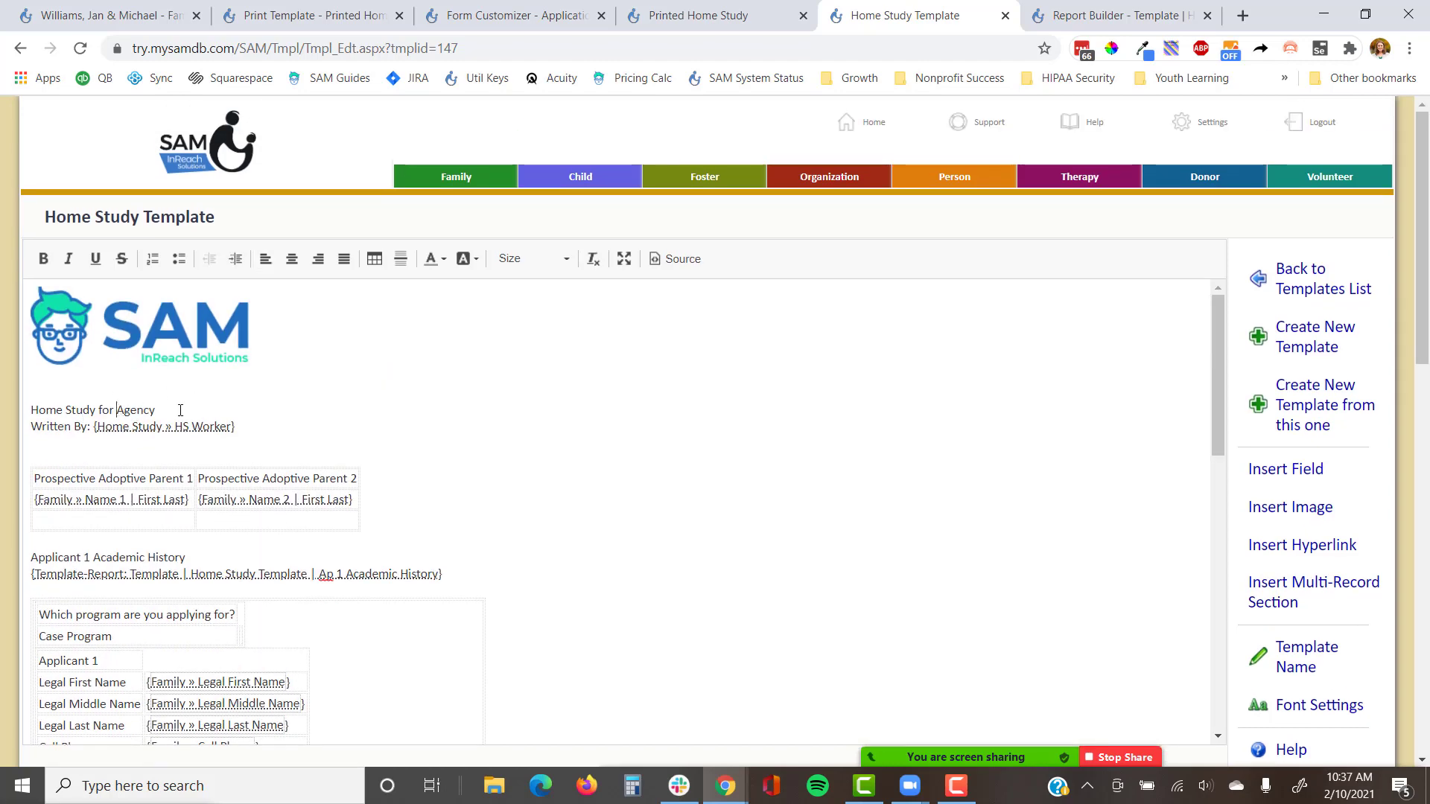
key(ctrl+v)
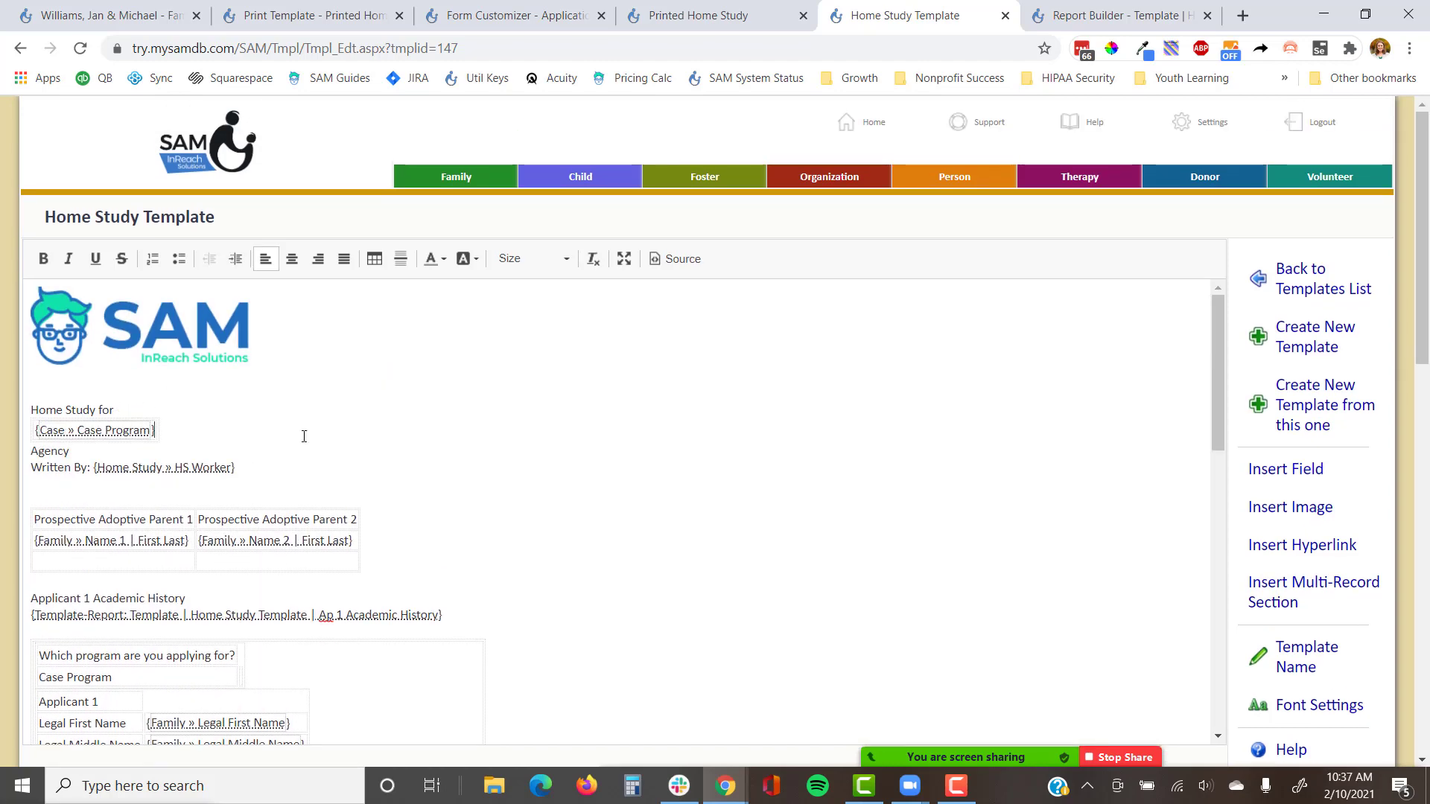
key(ctrl+z)
key(ctrl+v)
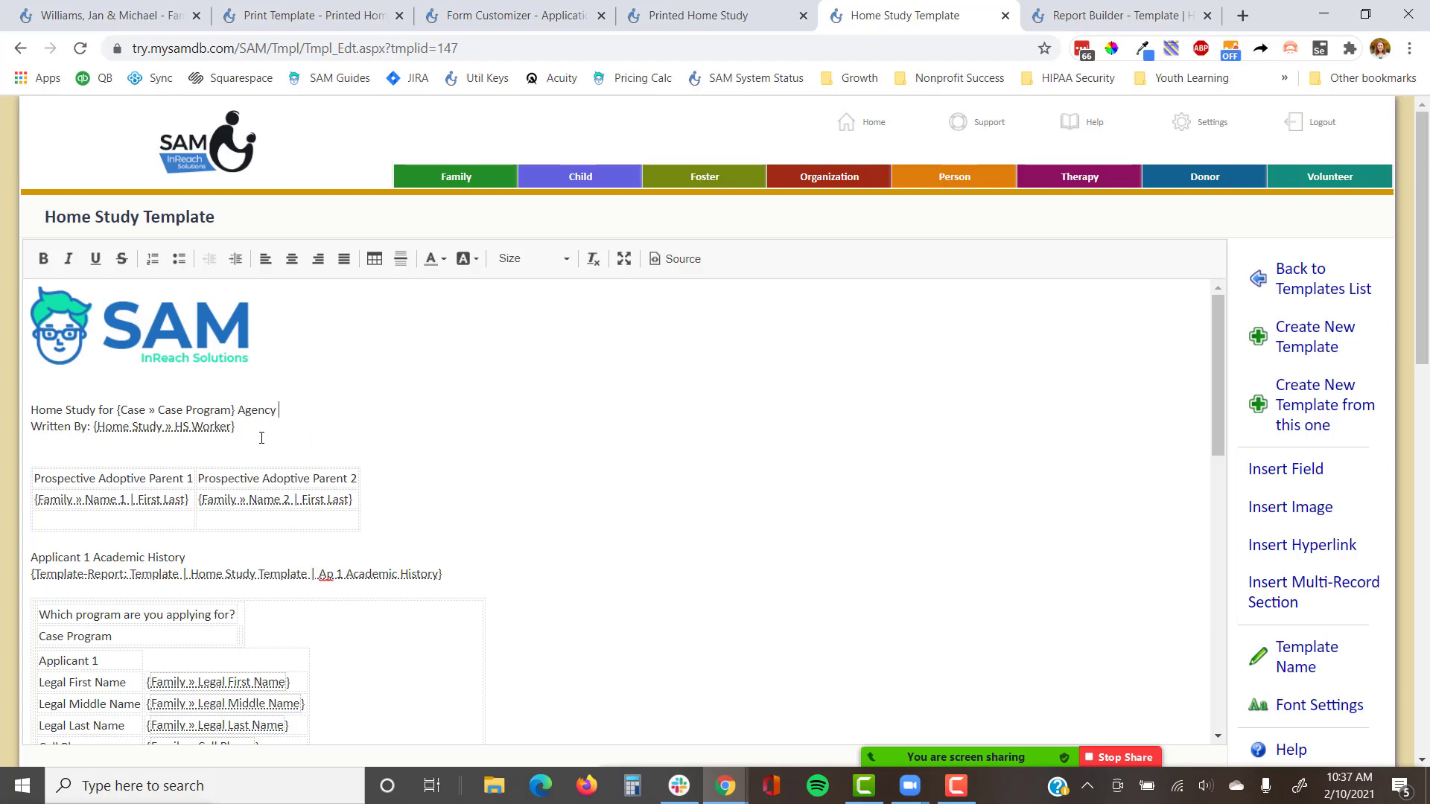
key(ctrl+z)
key(ctrl+z)
scroll(370, 493, down, 2)
key(ctrl+z)
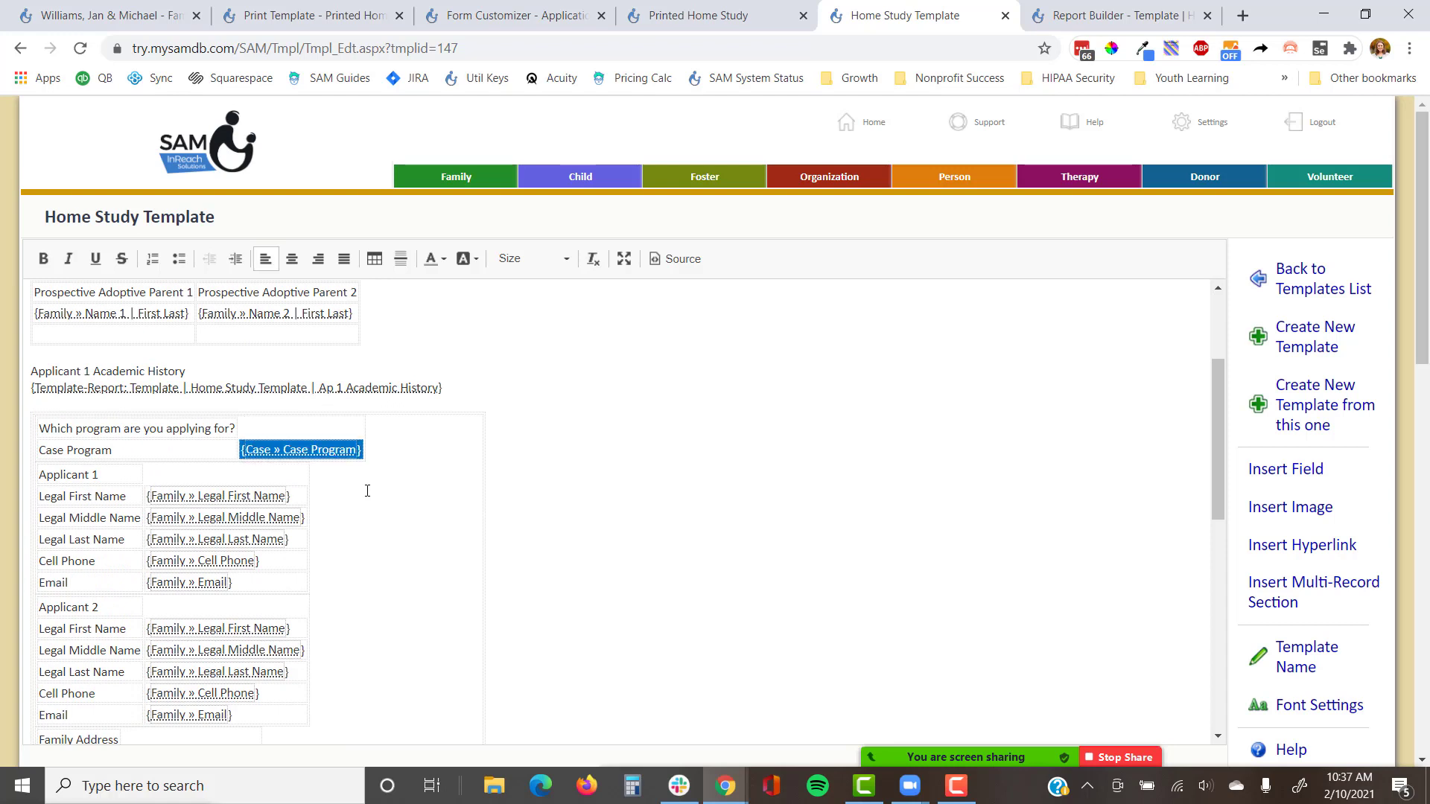
Step: Copy the {Case » Case Program} field text from the table into the title line, between "Home Study for" and "Agency"
click(357, 450)
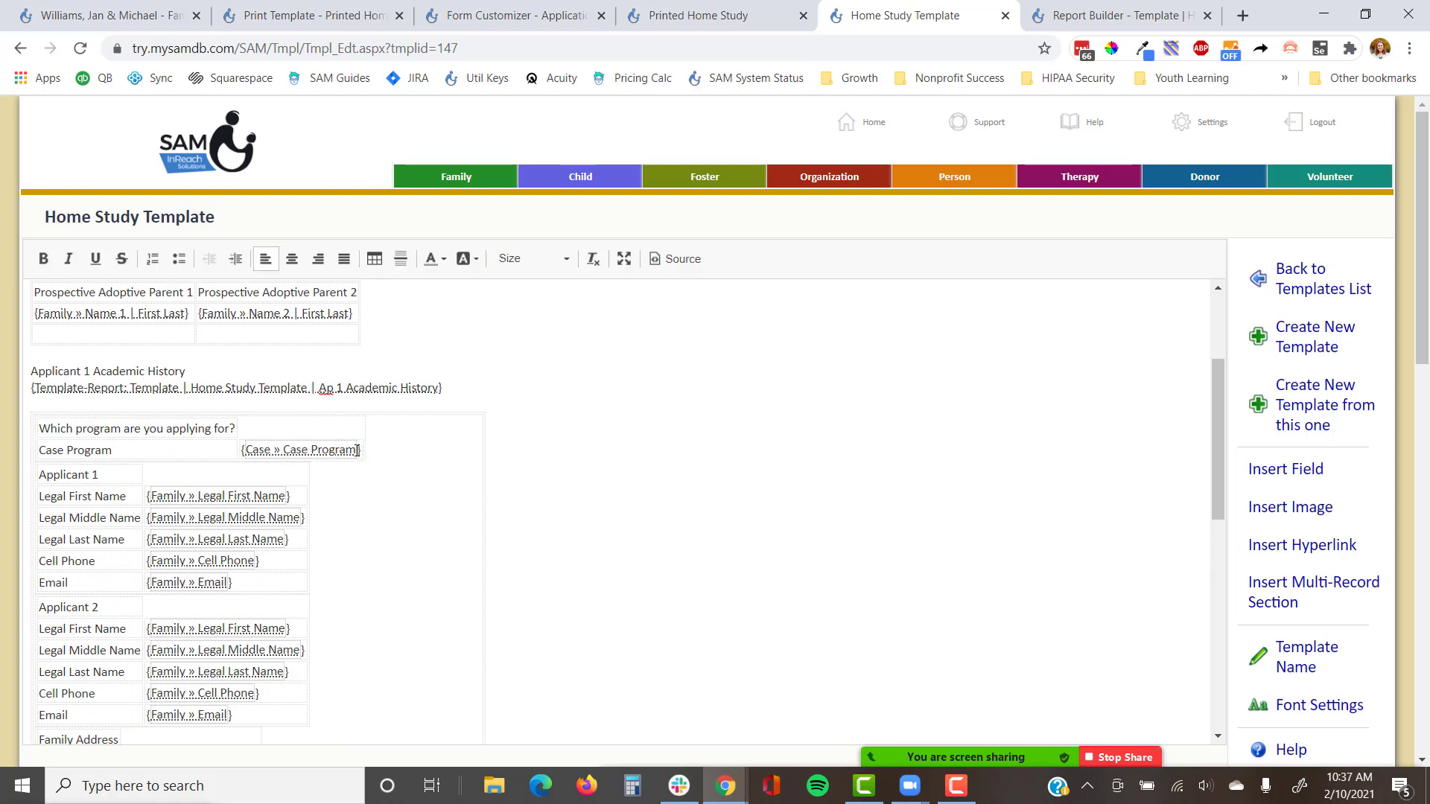
drag(359, 450, 245, 449)
drag(359, 450, 243, 451)
drag(362, 450, 242, 450)
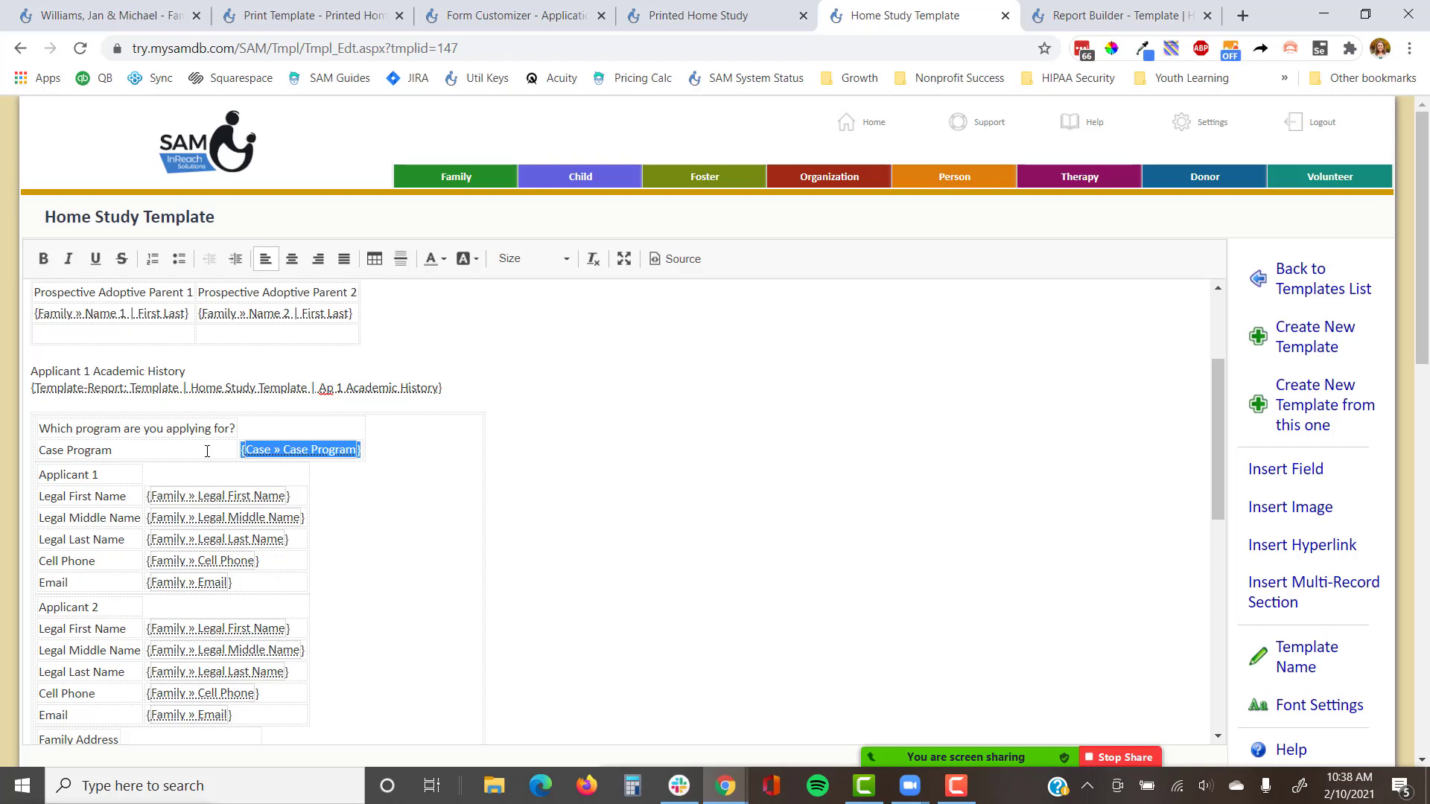
scroll(207, 451, up, 3)
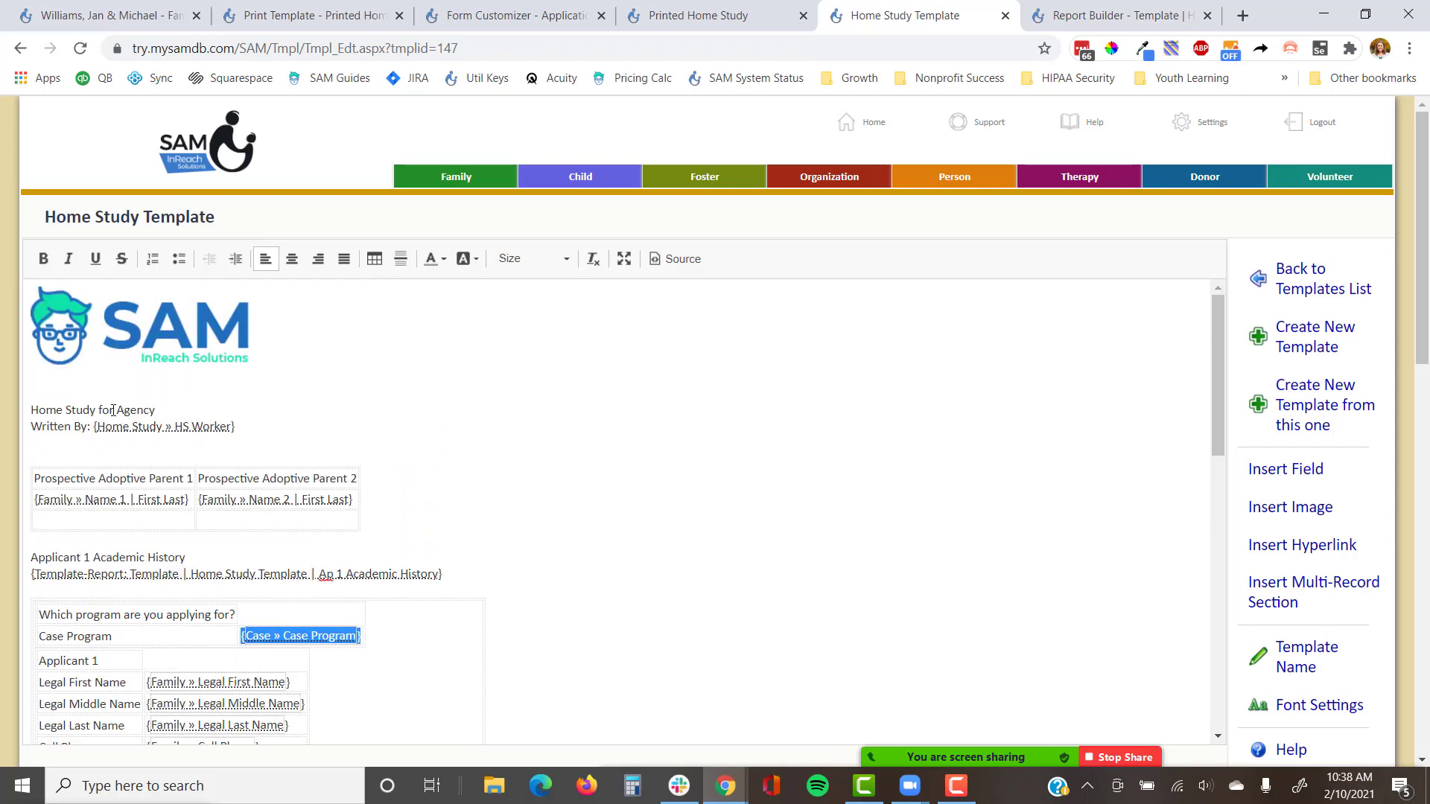
click(115, 408)
key(ctrl+v)
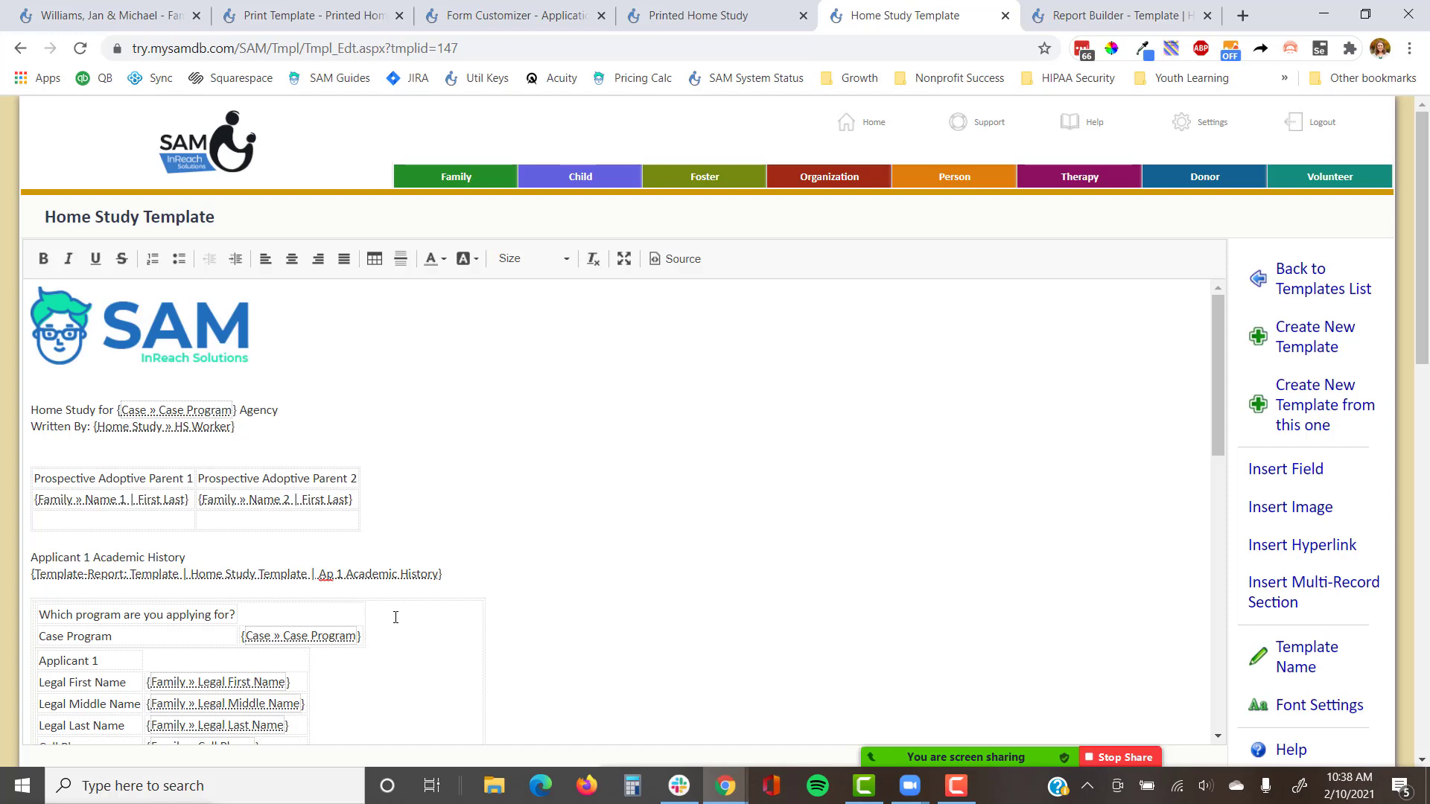
Step: Enlarge the font of the "Home Study for {Case » Case Program} Agency" line and remove a blank line above it
triple_click(305, 412)
click(534, 257)
scroll(543, 372, down, 2)
click(523, 382)
click(510, 387)
click(232, 382)
key(BackSpace)
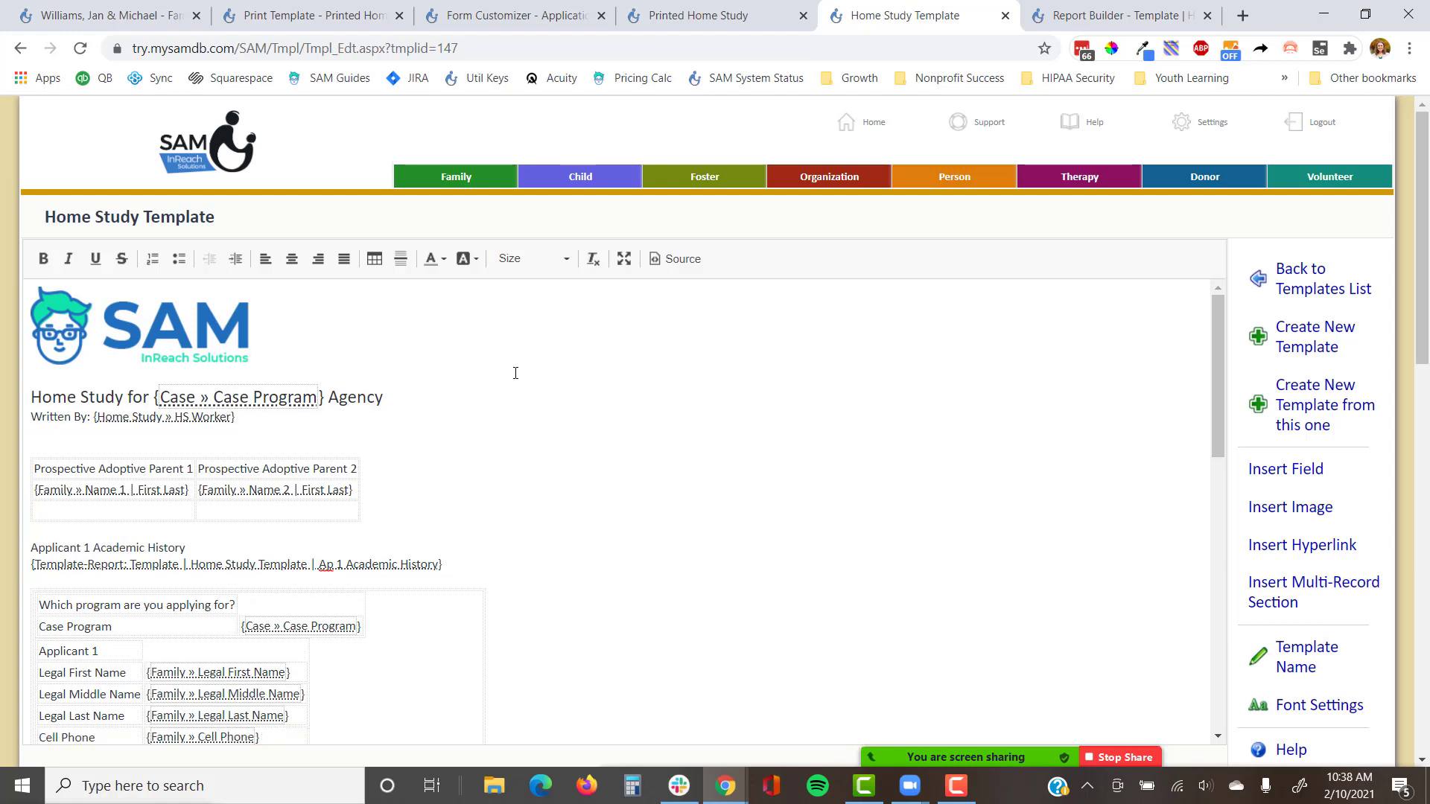
Step: Save the Home Study Template
scroll(500, 429, down, 1)
scroll(501, 429, up, 1)
scroll(1248, 543, down, 2)
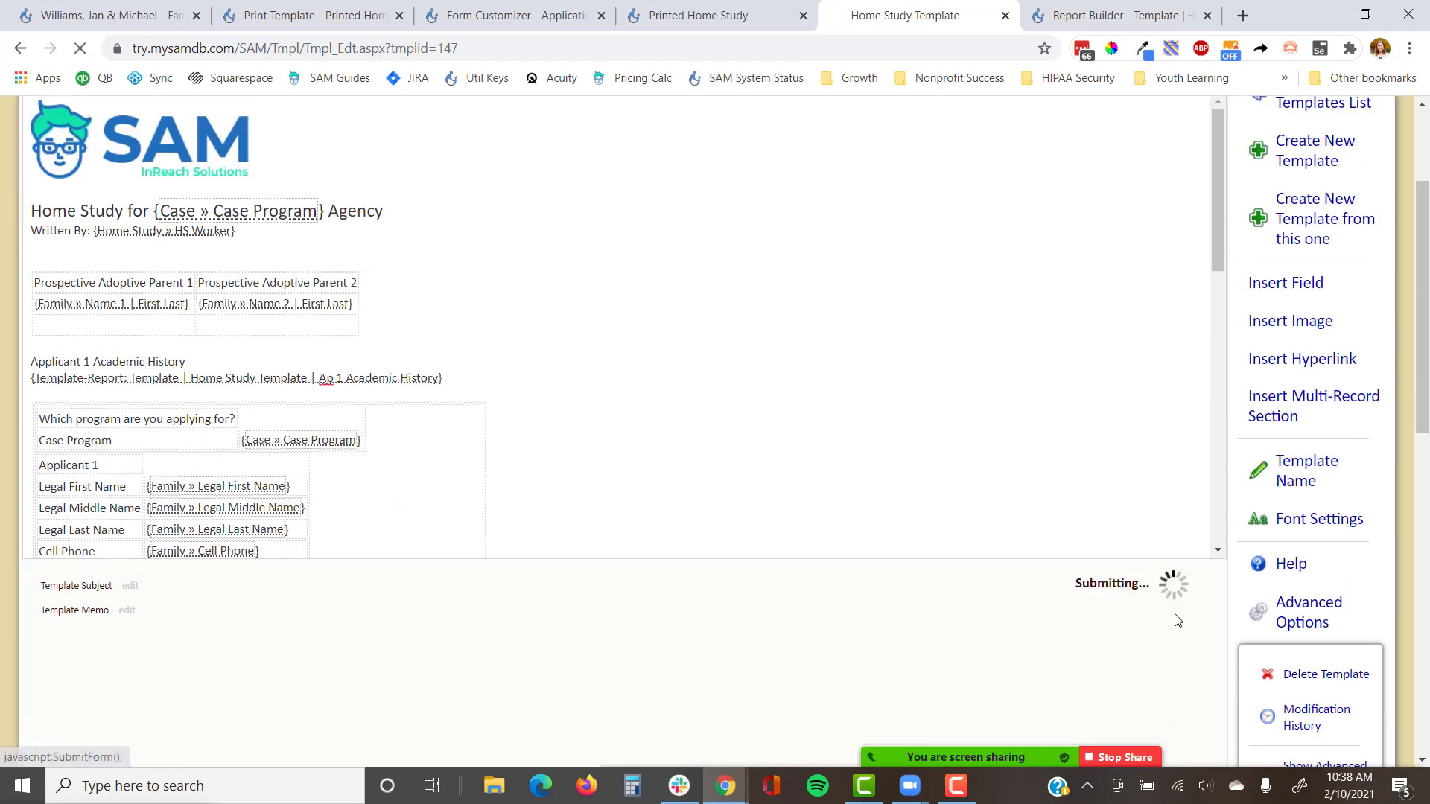
click(1159, 594)
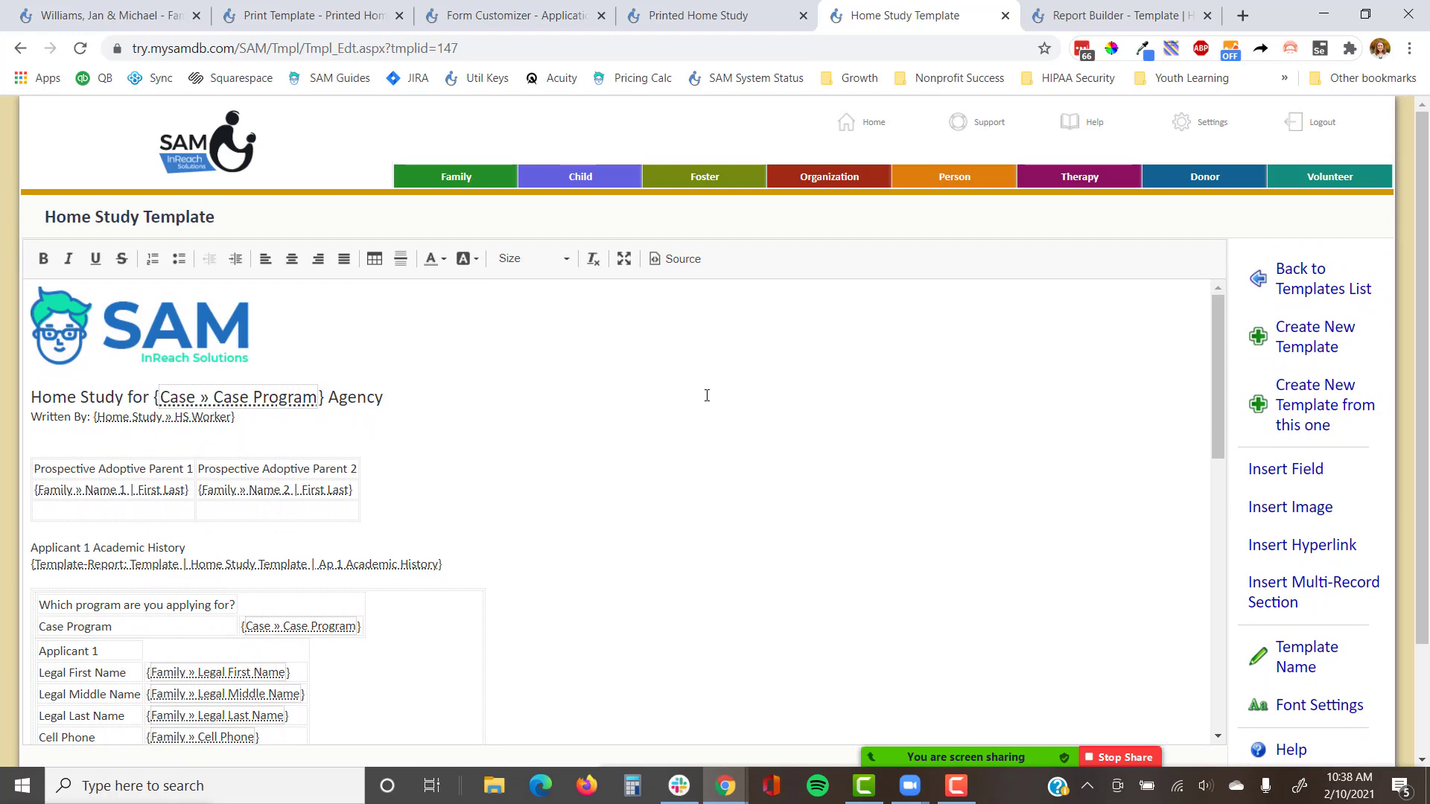
Step: Delete the "Which program are you applying for?" and Case Program rows from the template's table
scroll(706, 396, down, 1)
scroll(689, 414, down, 2)
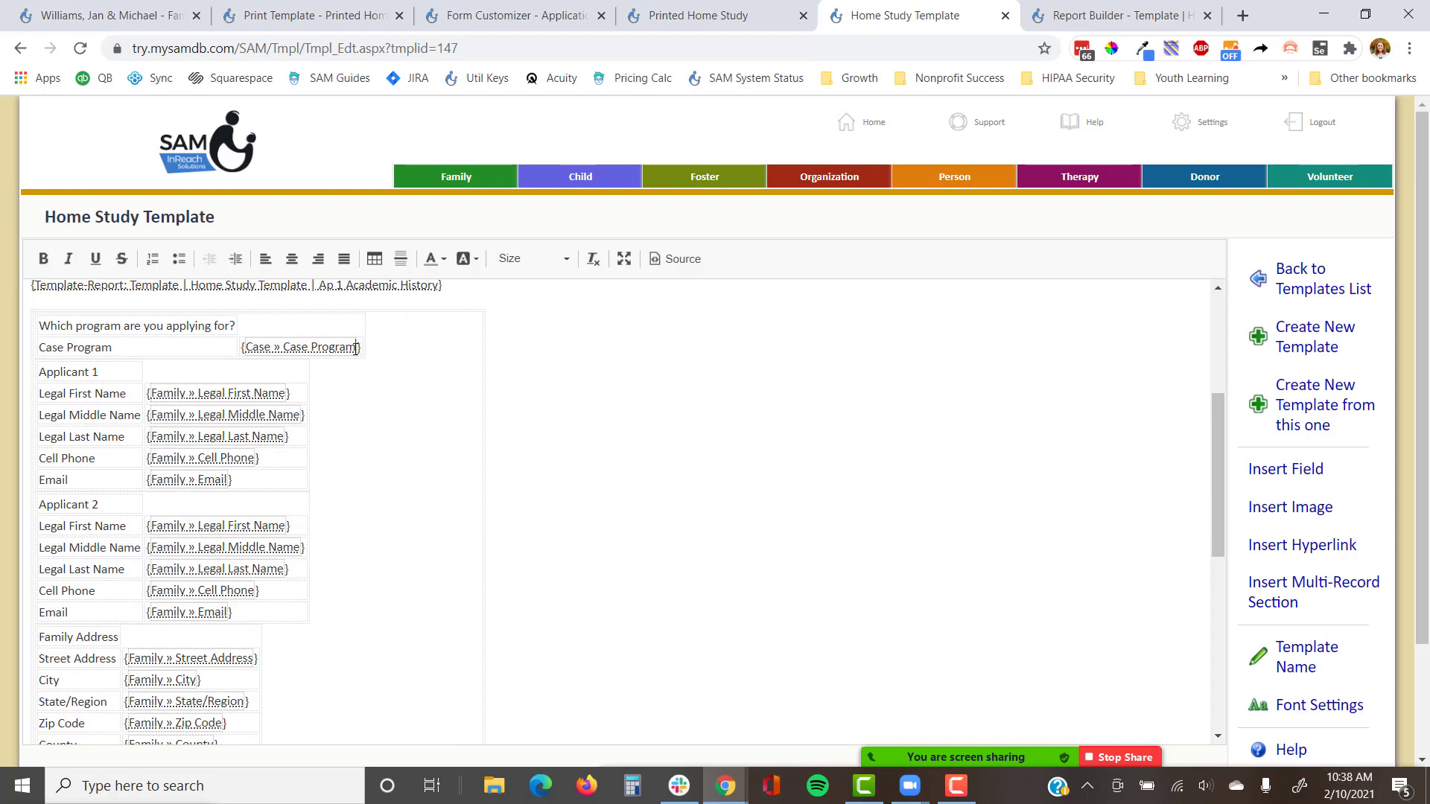
drag(357, 348, 179, 320)
right_click(175, 347)
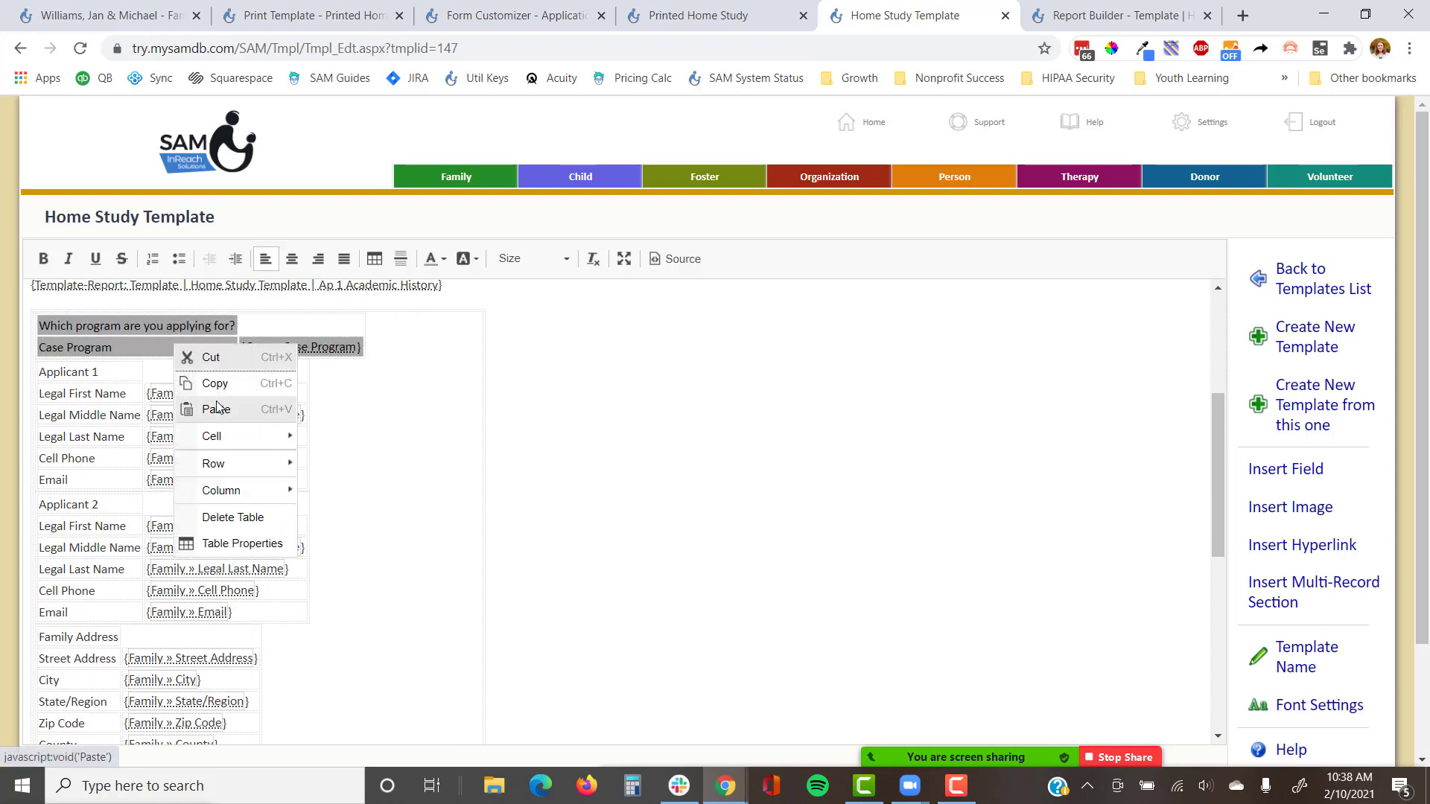
mouse_move(217, 463)
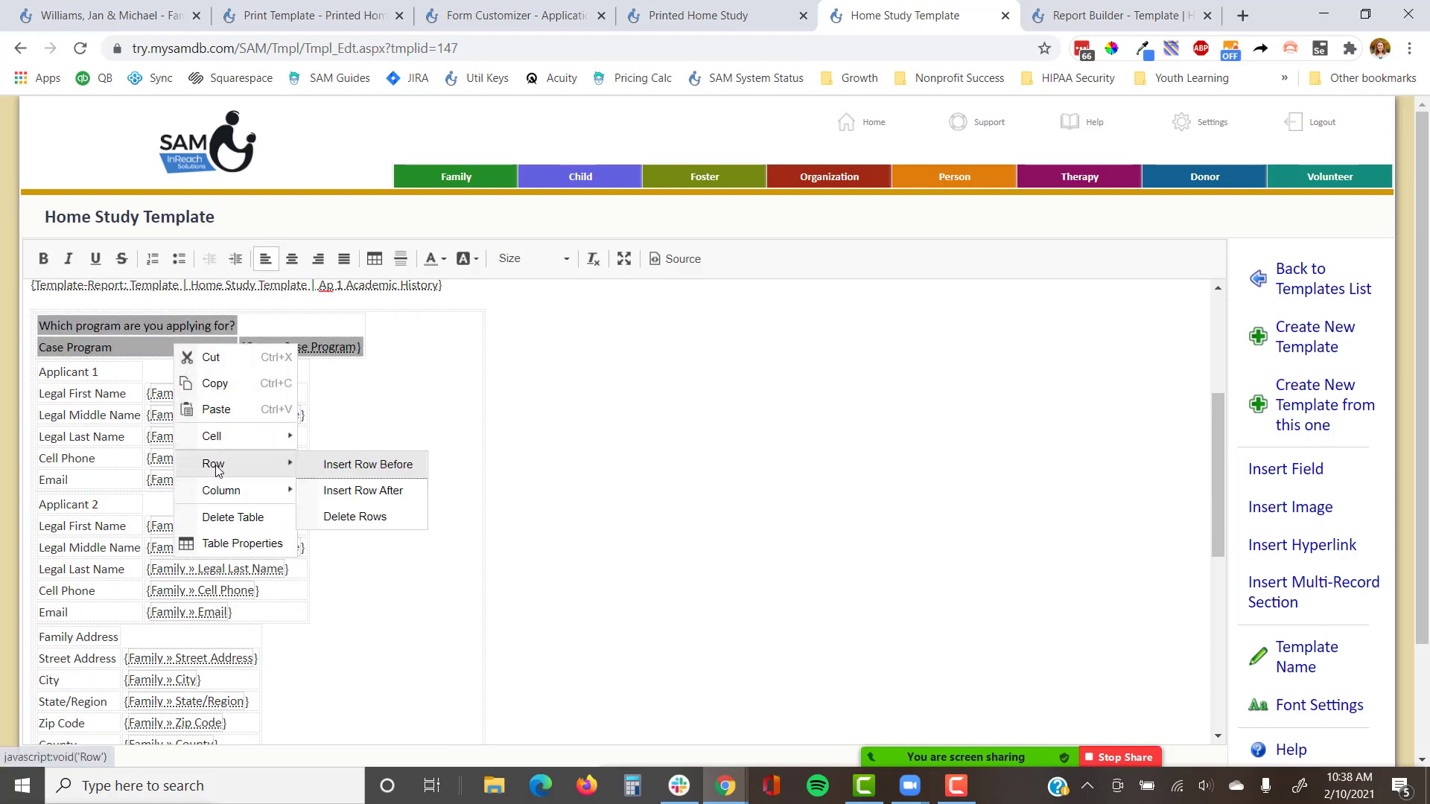
click(347, 519)
Step: Delete the Prospective Adoptive Parent 1 and 2 table along with the extra blank line beneath "Written By"
scroll(481, 436, up, 1)
scroll(203, 541, up, 1)
scroll(209, 578, up, 4)
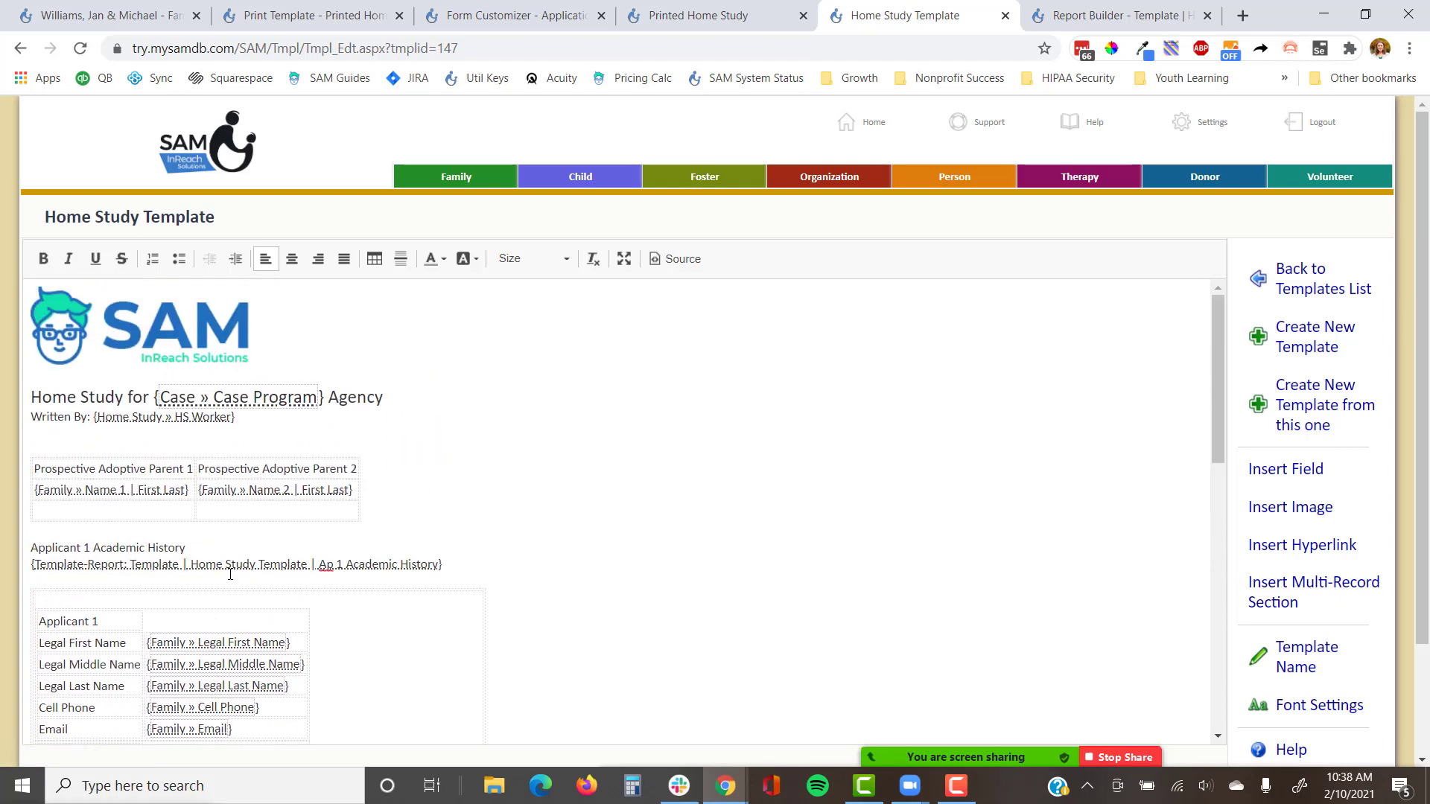
drag(400, 510, 29, 449)
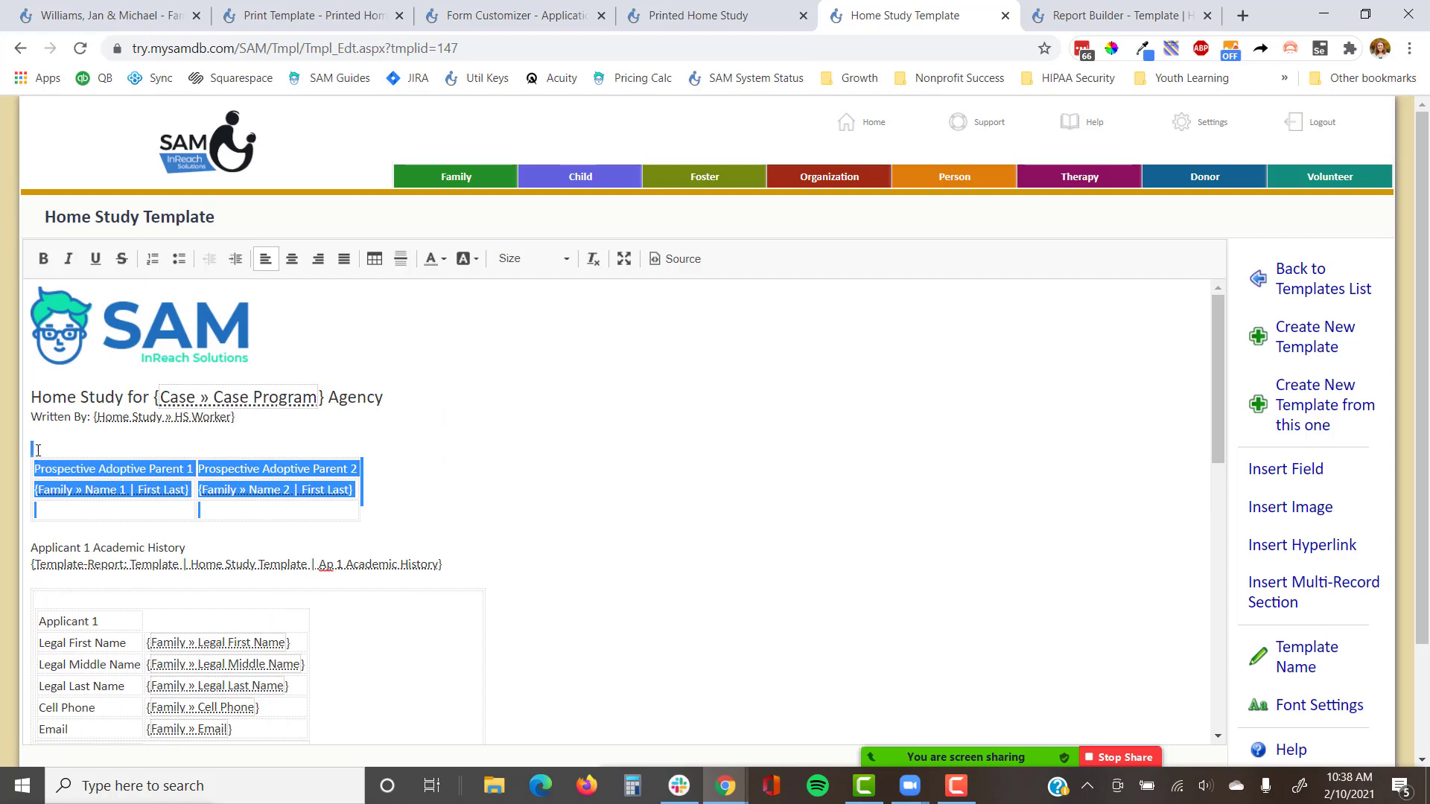
key(Delete)
key(BackSpace)
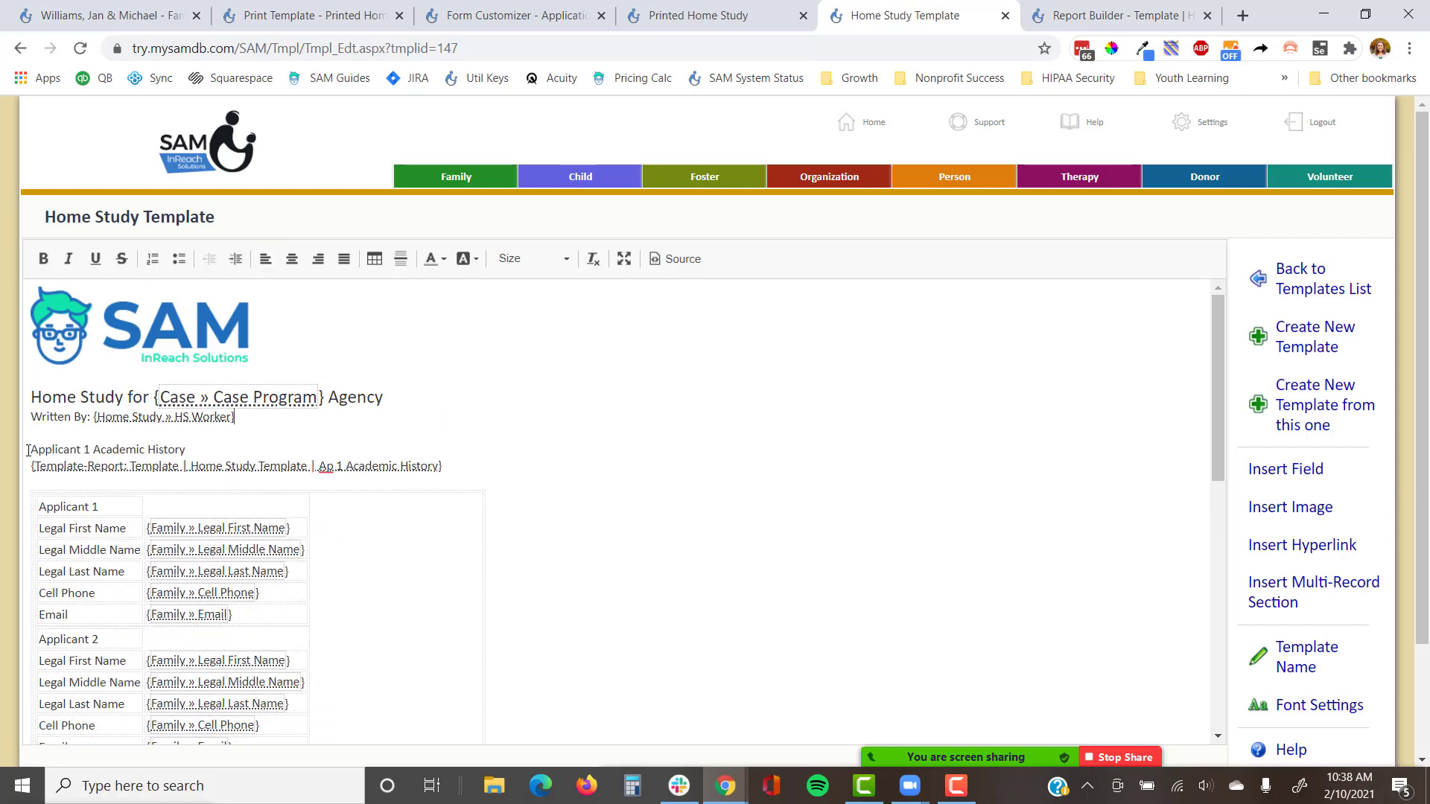
Step: Move the Applicant 1 Academic History heading and its report field to the end of the template and save it
drag(447, 467, 17, 449)
key(ctrl+c)
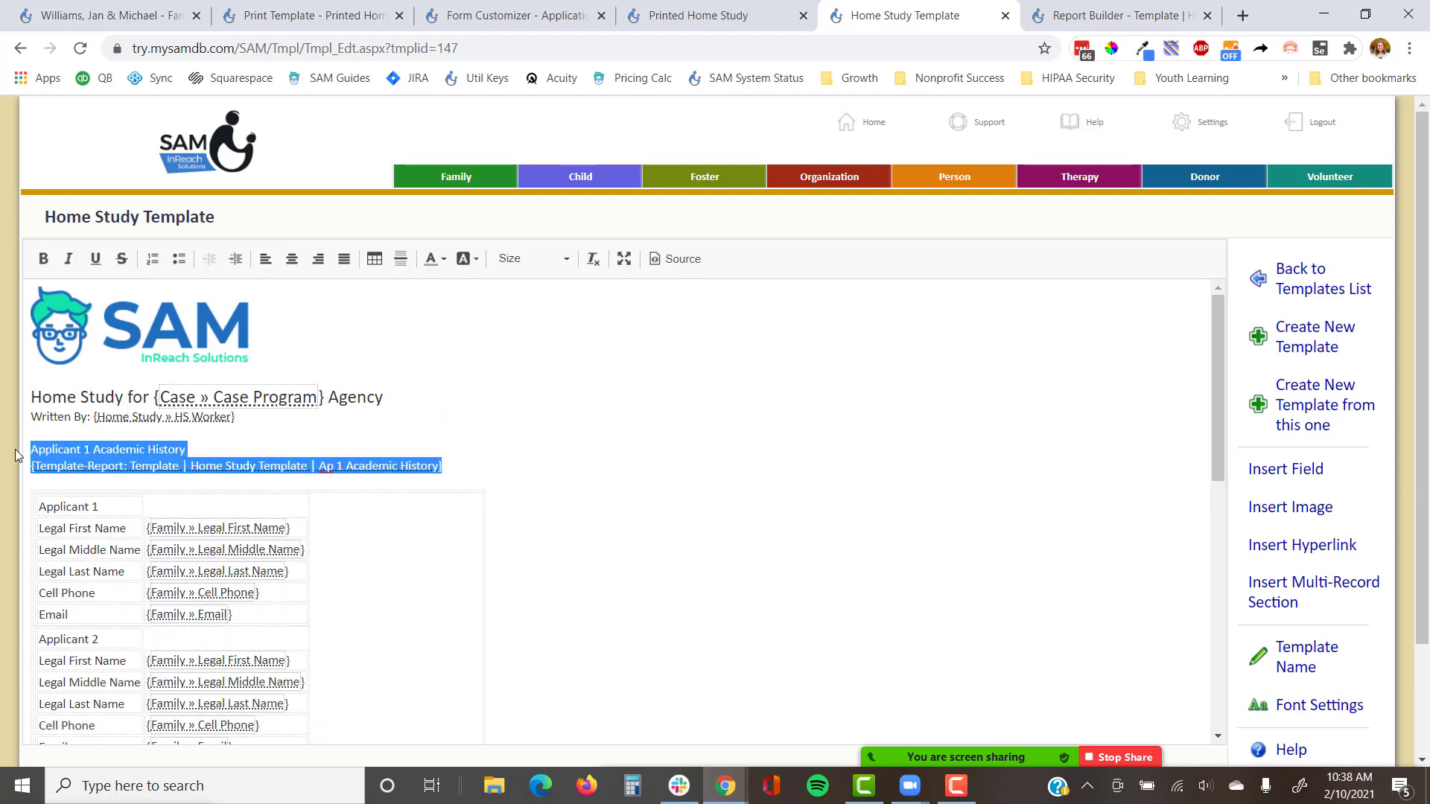
key(Delete)
key(BackSpace)
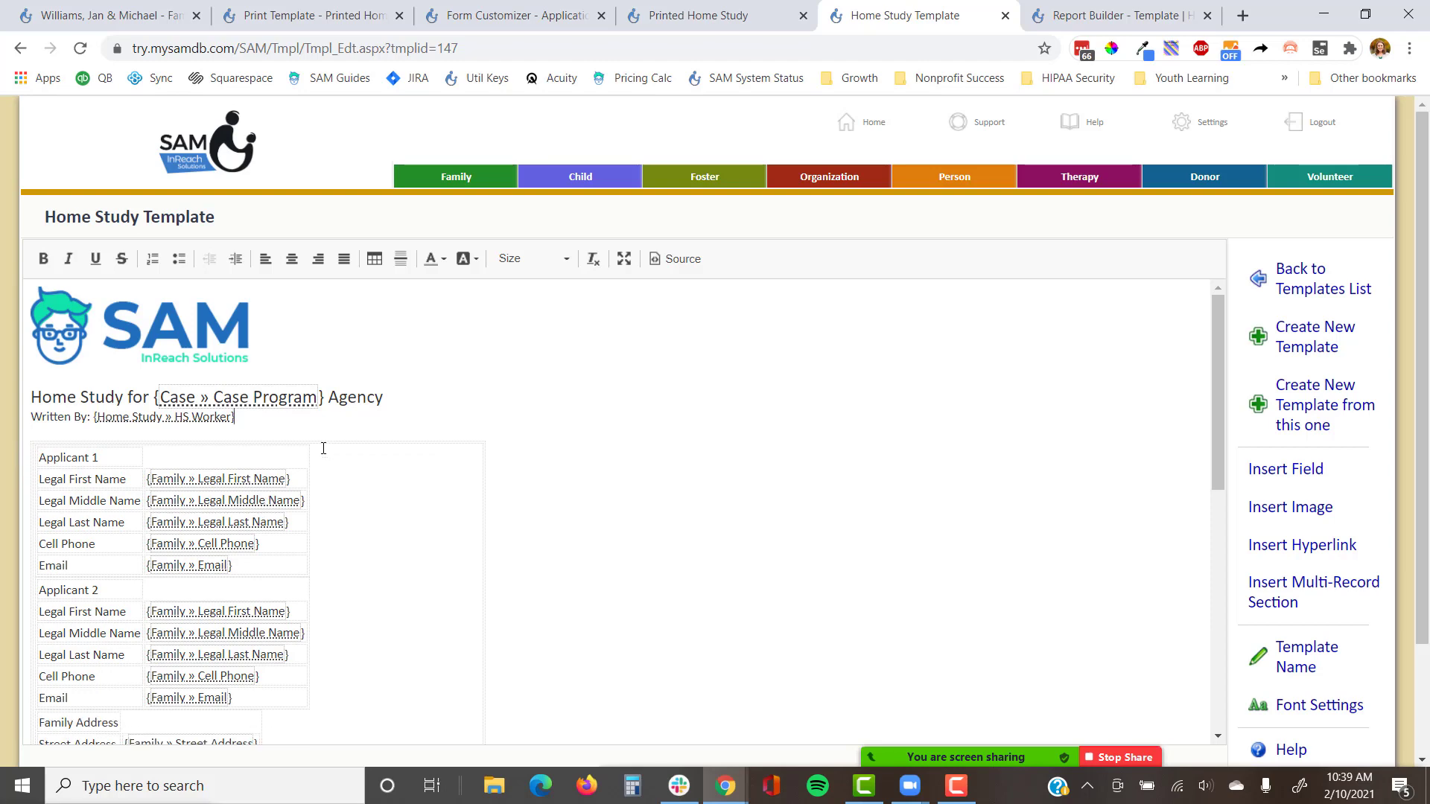
scroll(323, 448, down, 2)
scroll(323, 448, down, 6)
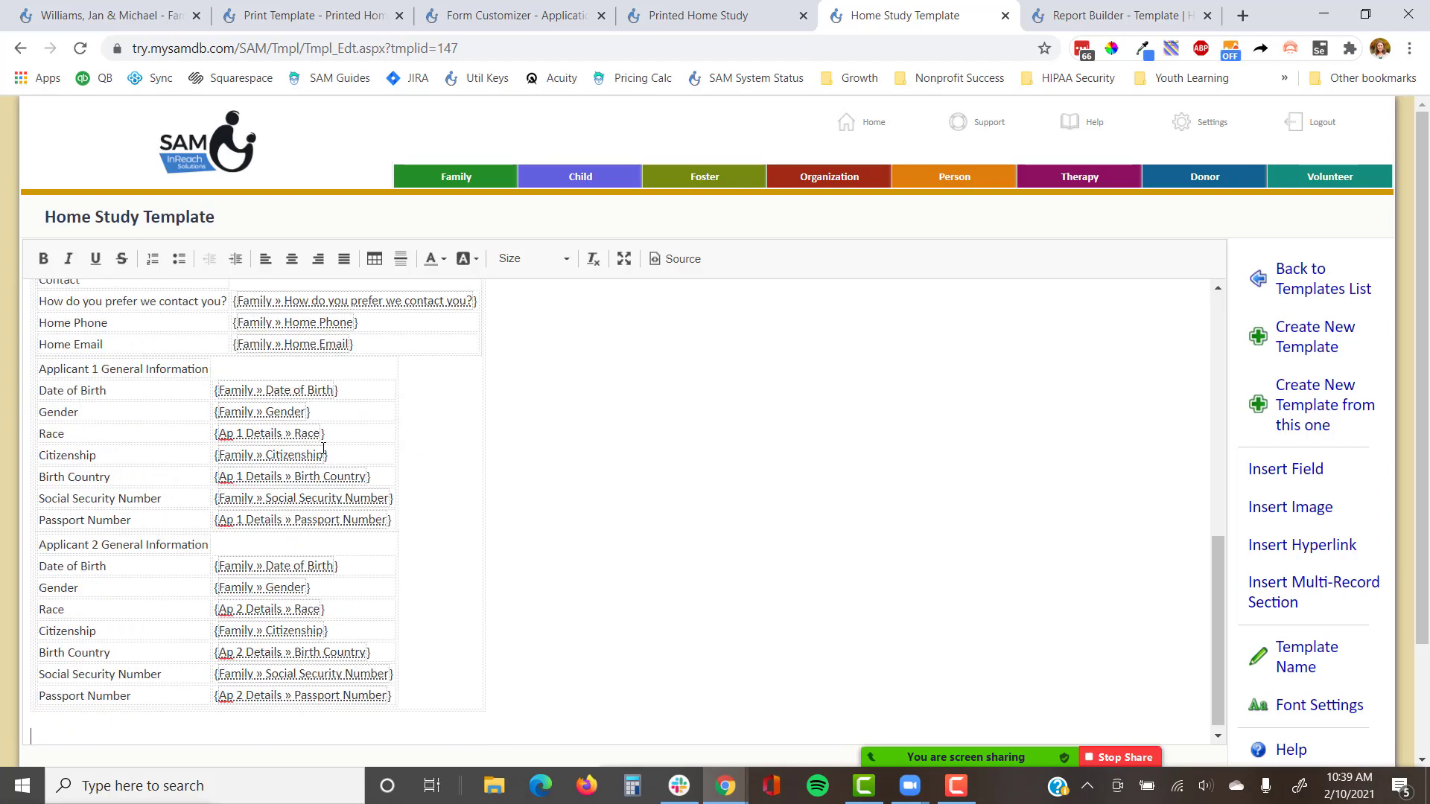
key(ctrl+End)
key(ctrl+v)
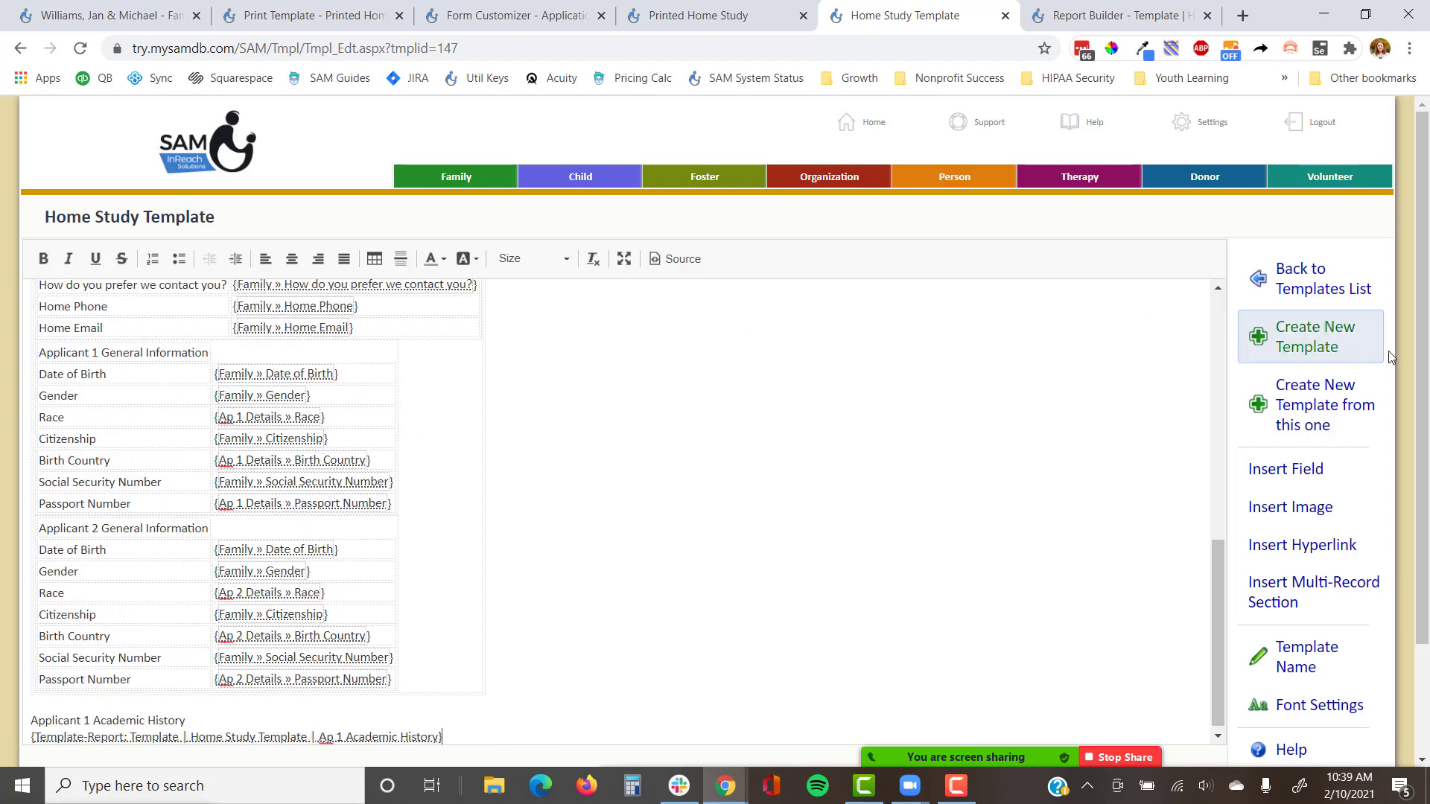
scroll(1311, 507, down, 2)
click(1151, 684)
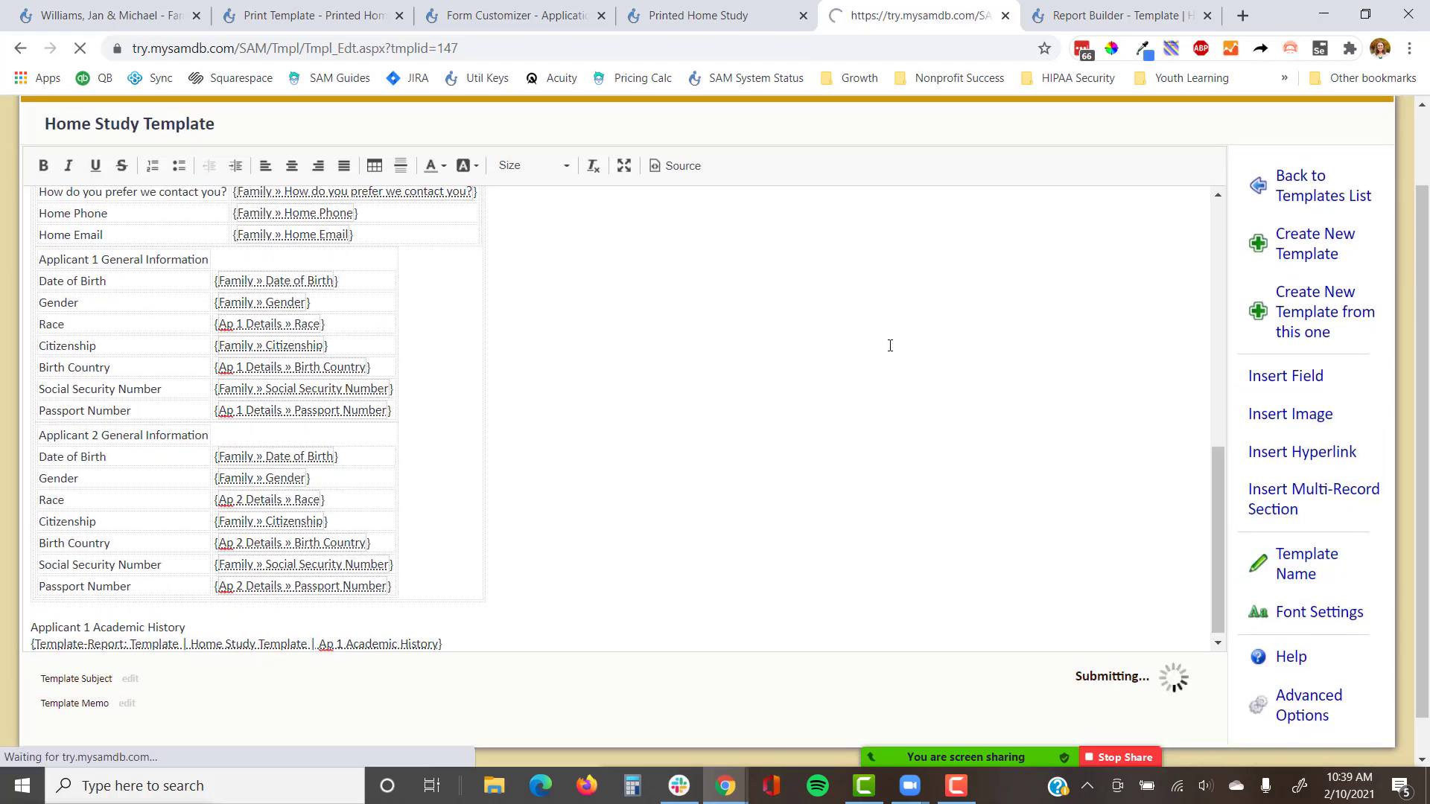
Step: Switch to the family's detailed home study record, reload it and generate the Home Study Template for print
click(134, 11)
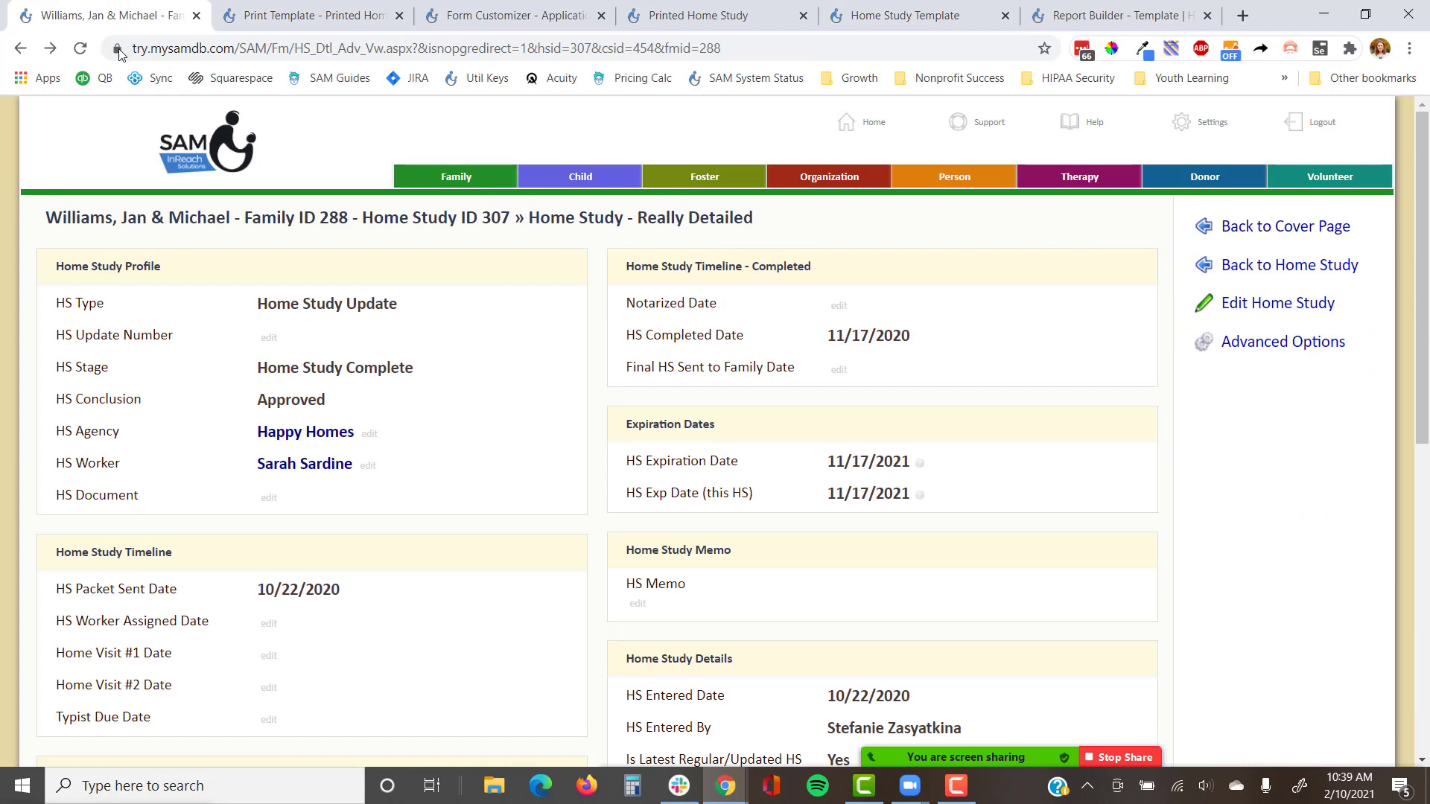
click(79, 47)
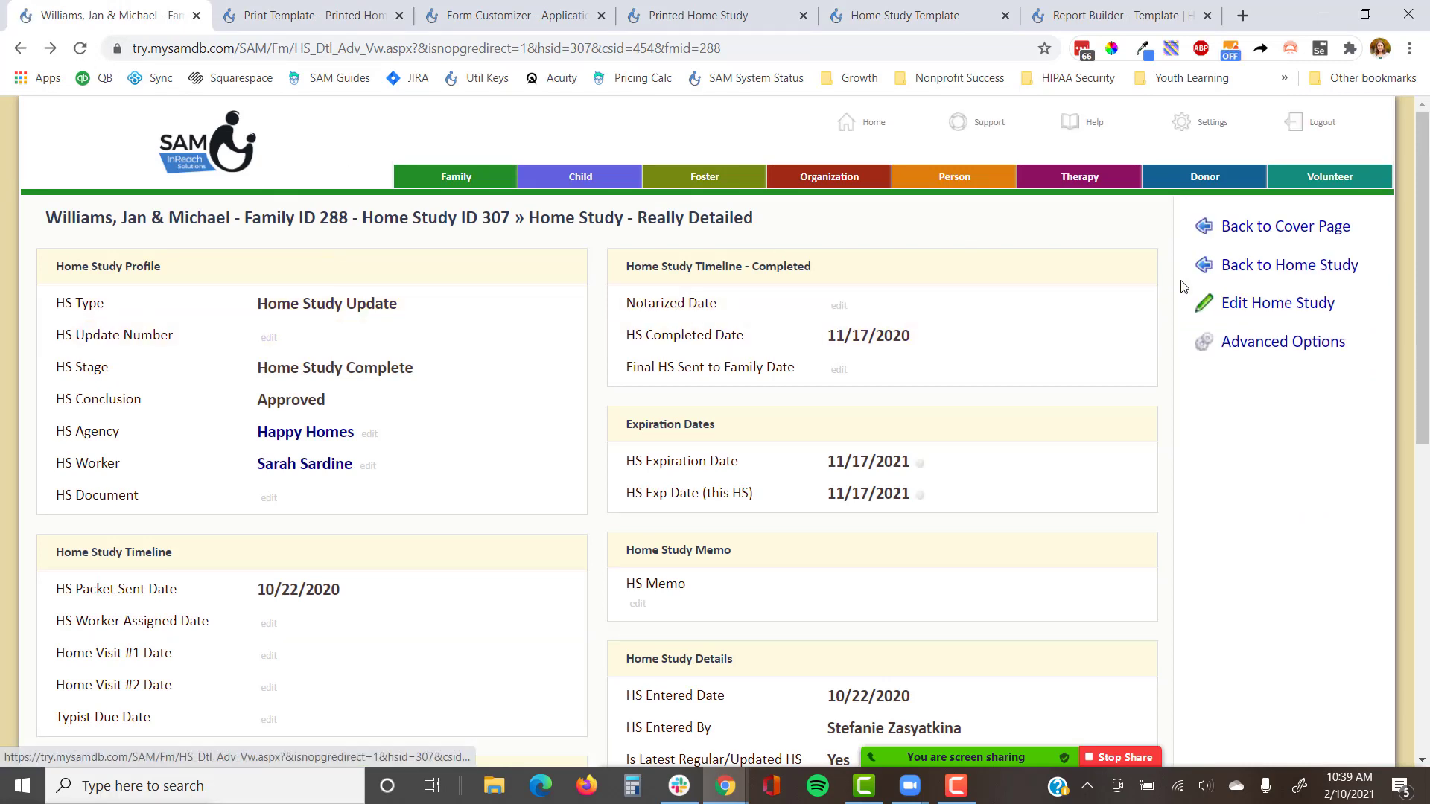
click(1268, 347)
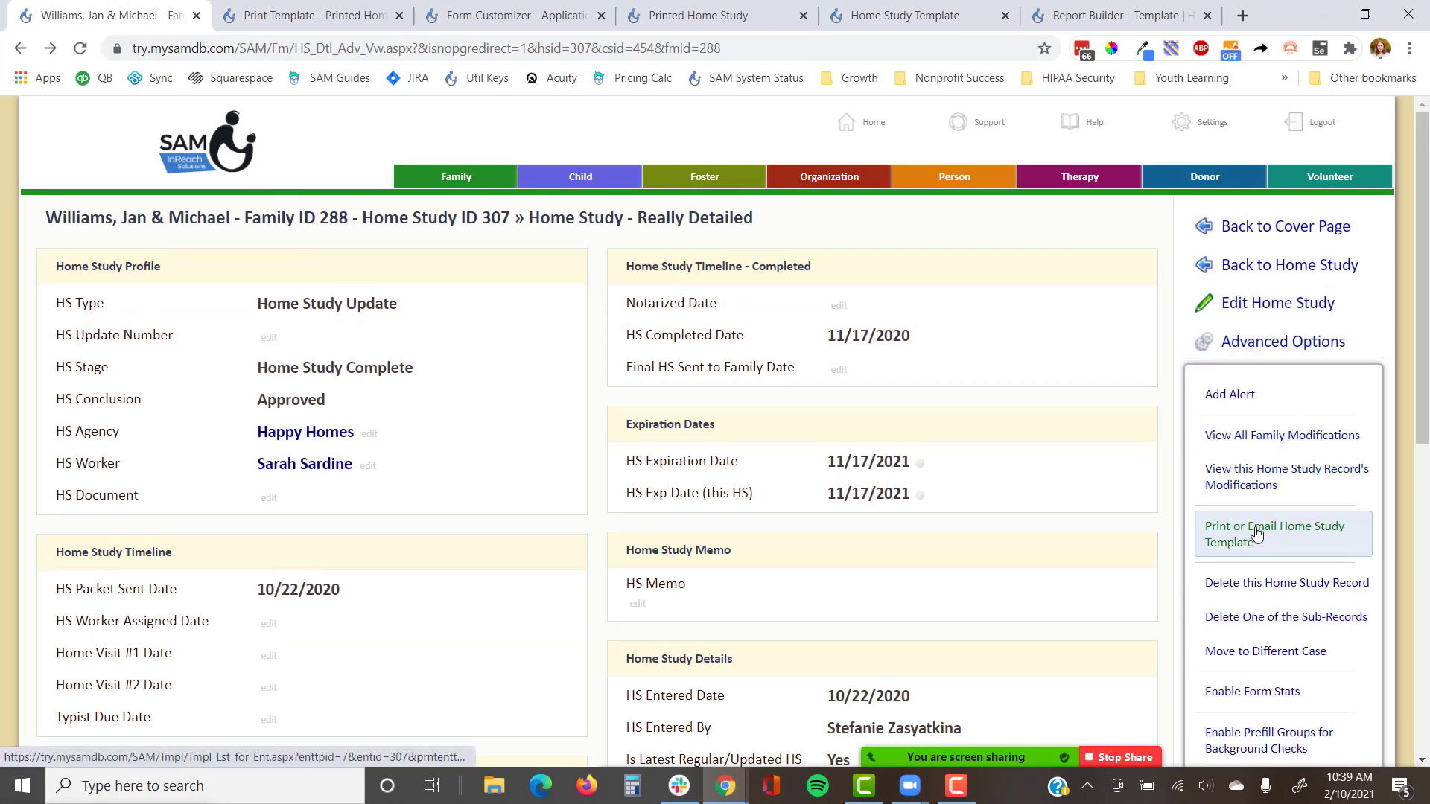
drag(763, 220, 422, 222)
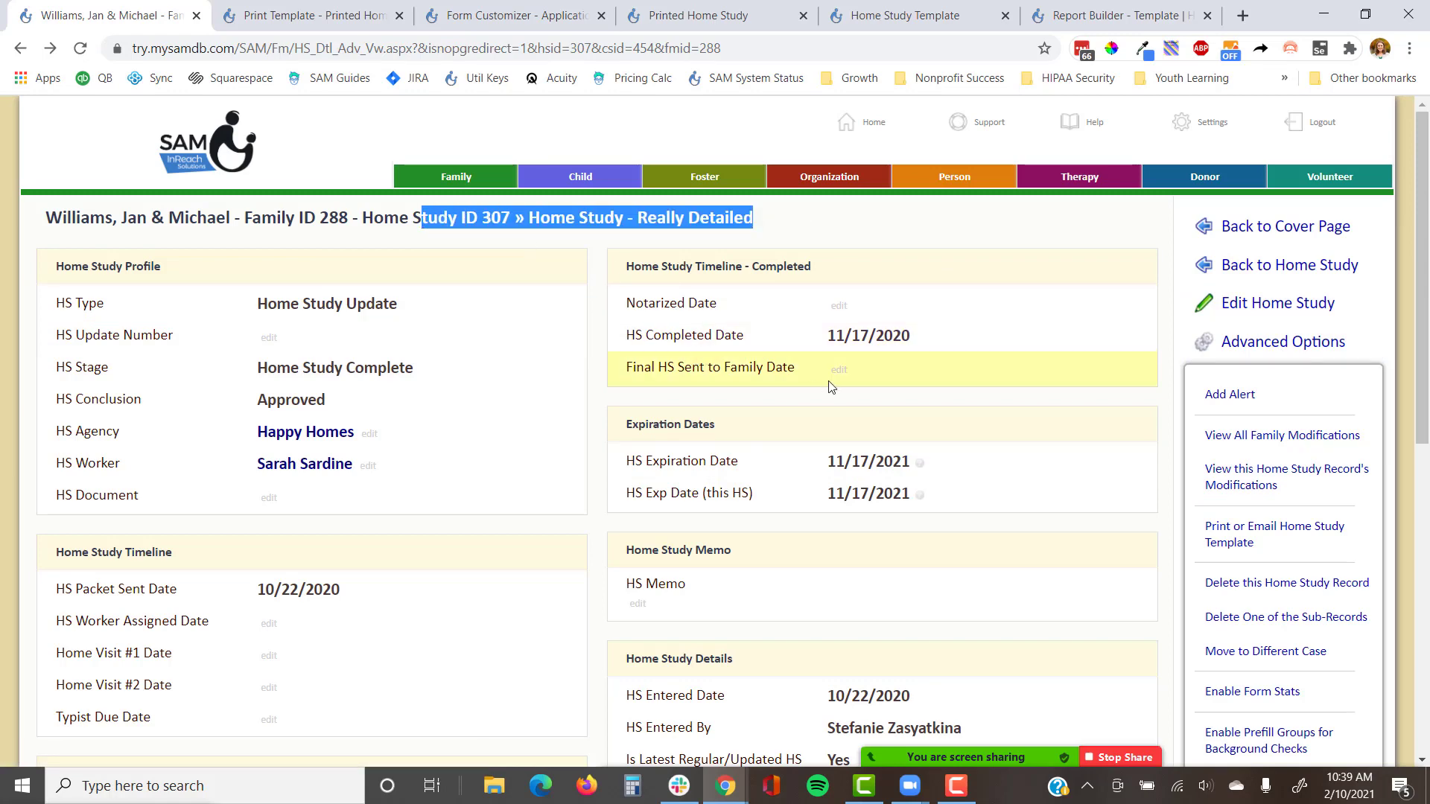
click(1287, 536)
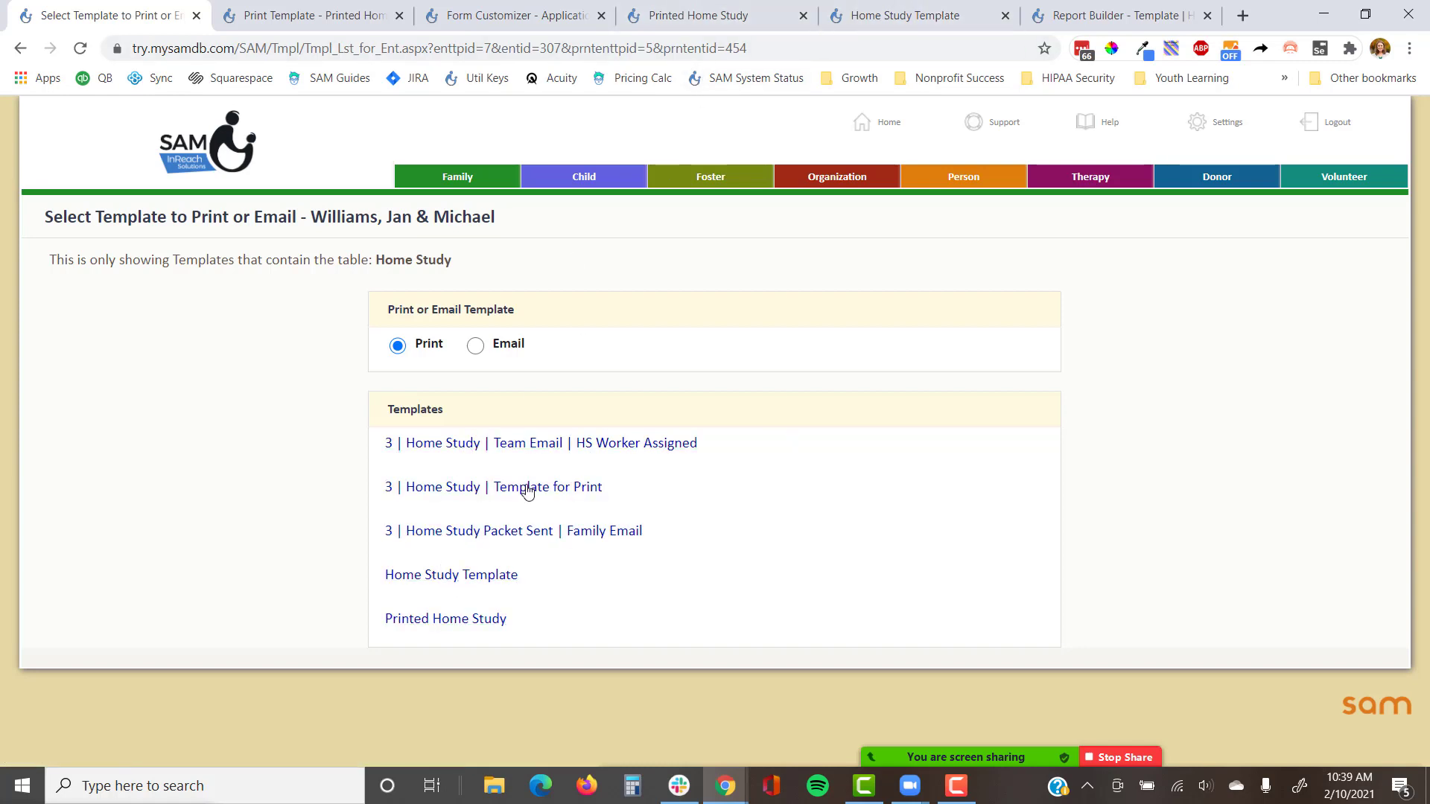
click(491, 576)
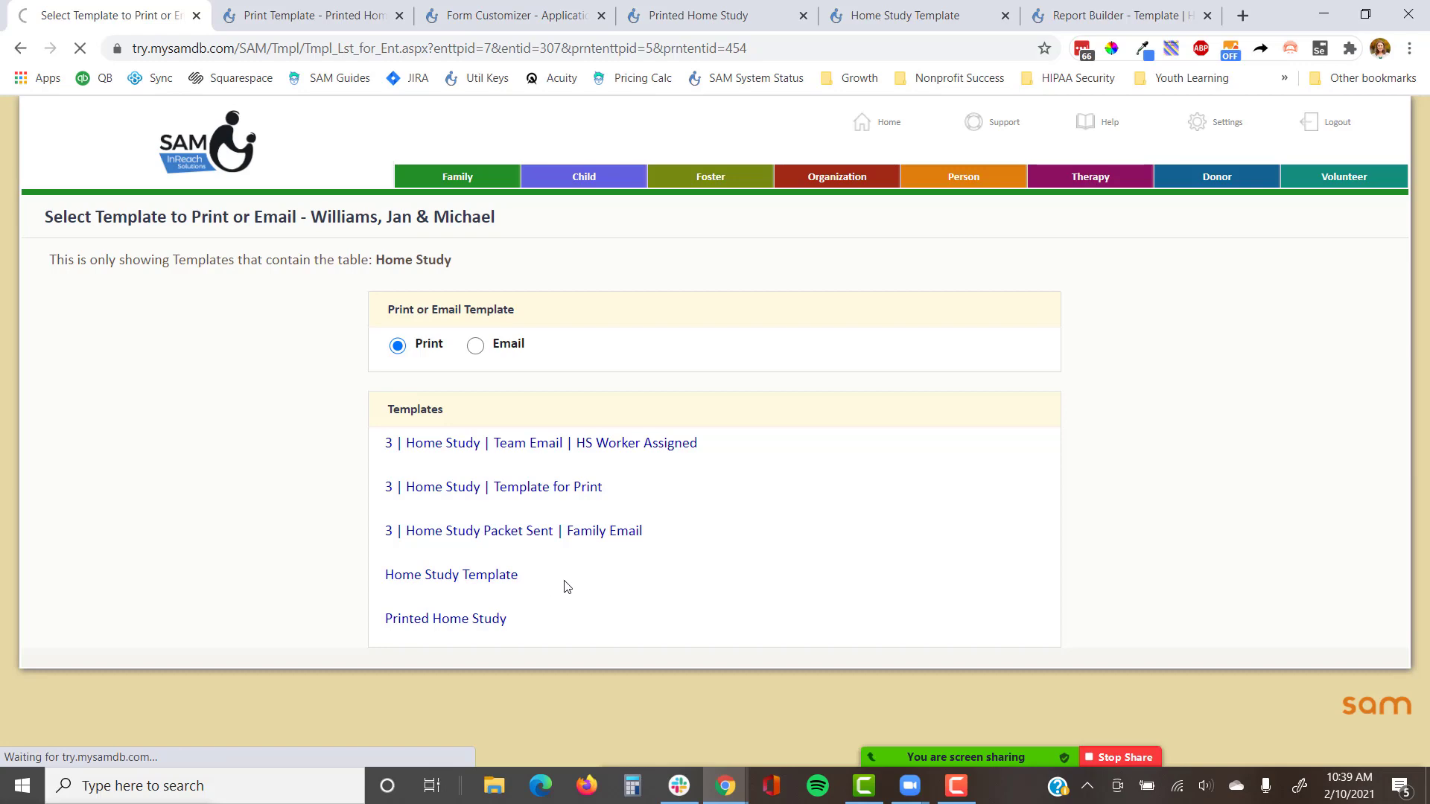
Step: Review the printed home study from the academic history up to the title, and return to the Home Study Template editor
scroll(797, 510, down, 10)
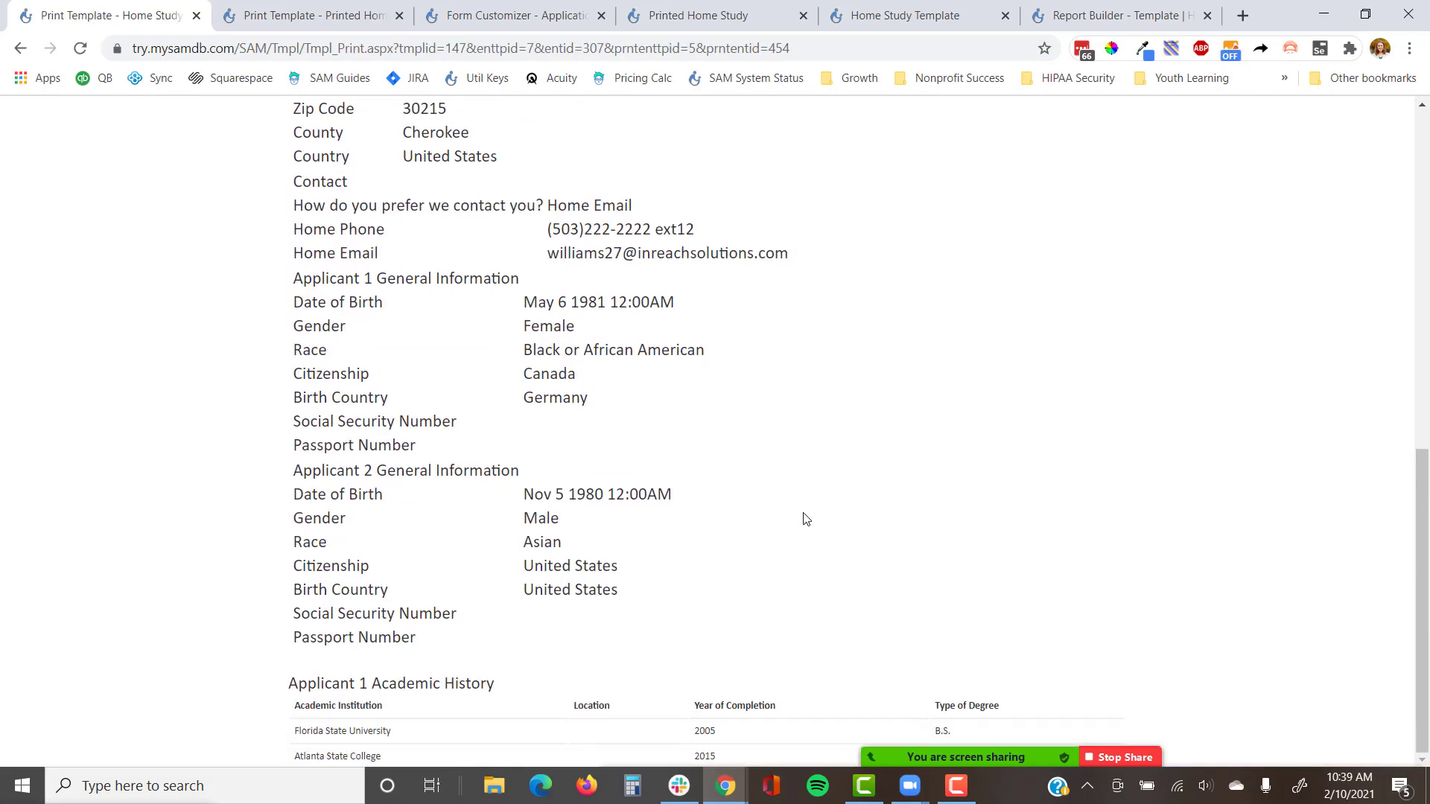
scroll(803, 515, up, 10)
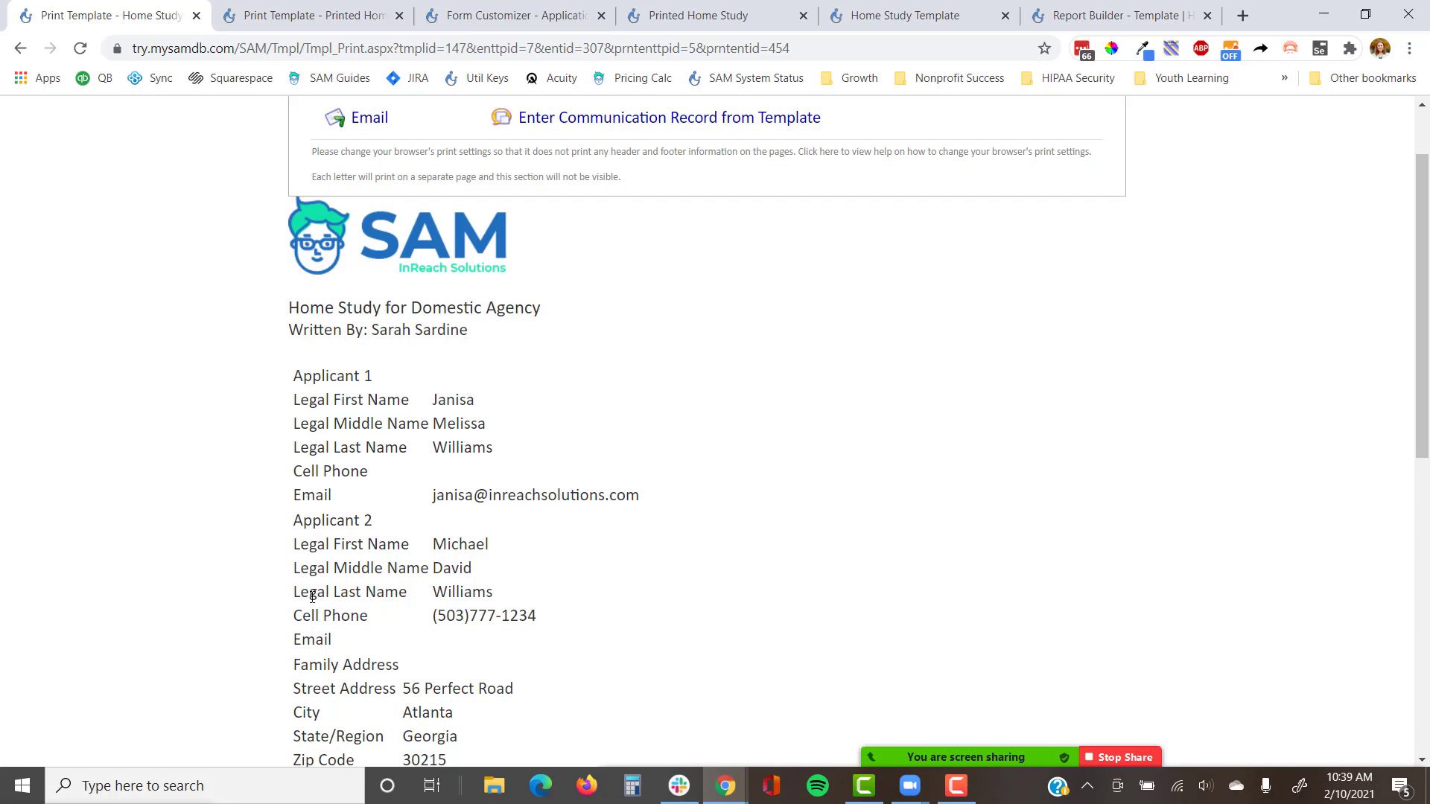
click(931, 13)
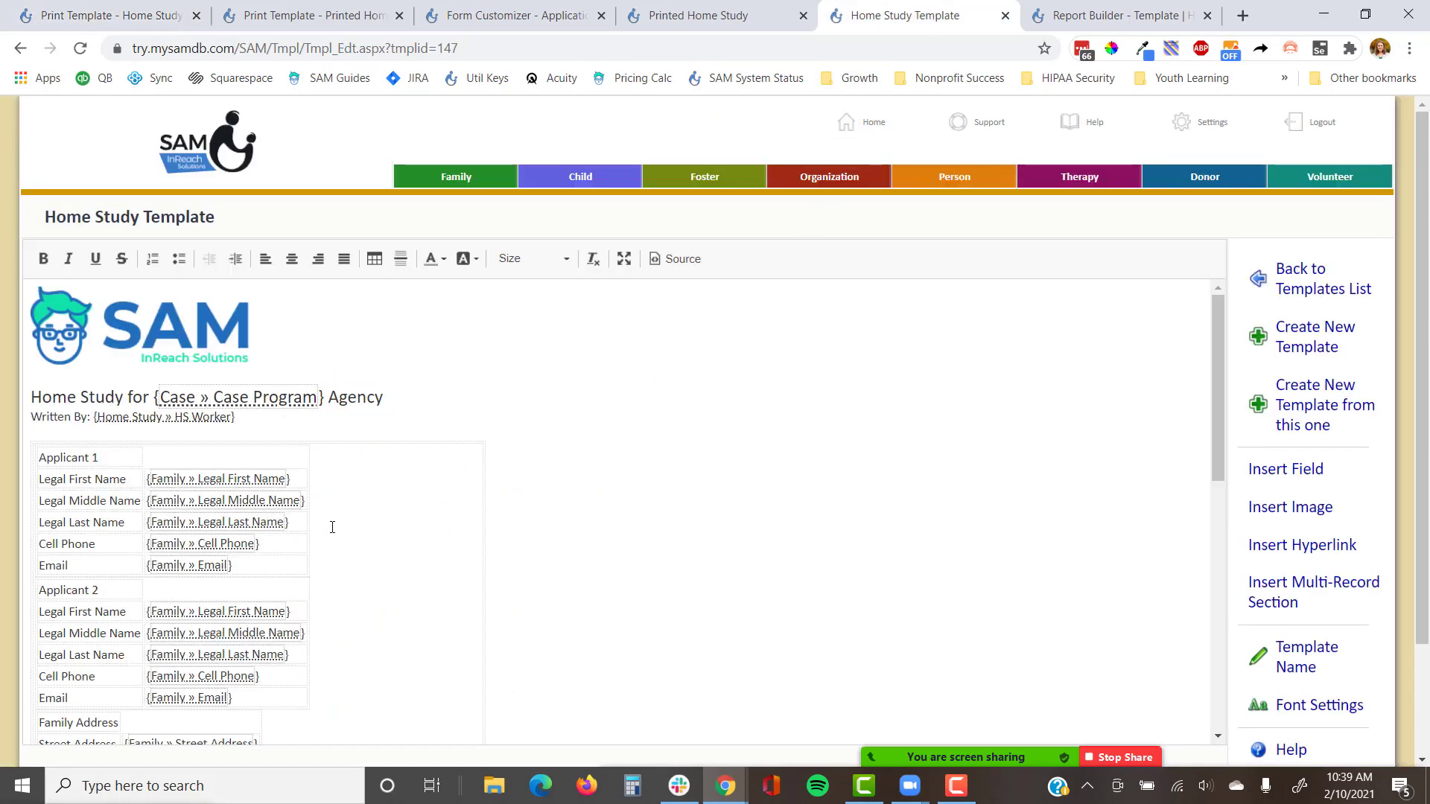
Step: Review the printed home study from the title to the academic history, and return to the Home Study Template editor
click(112, 15)
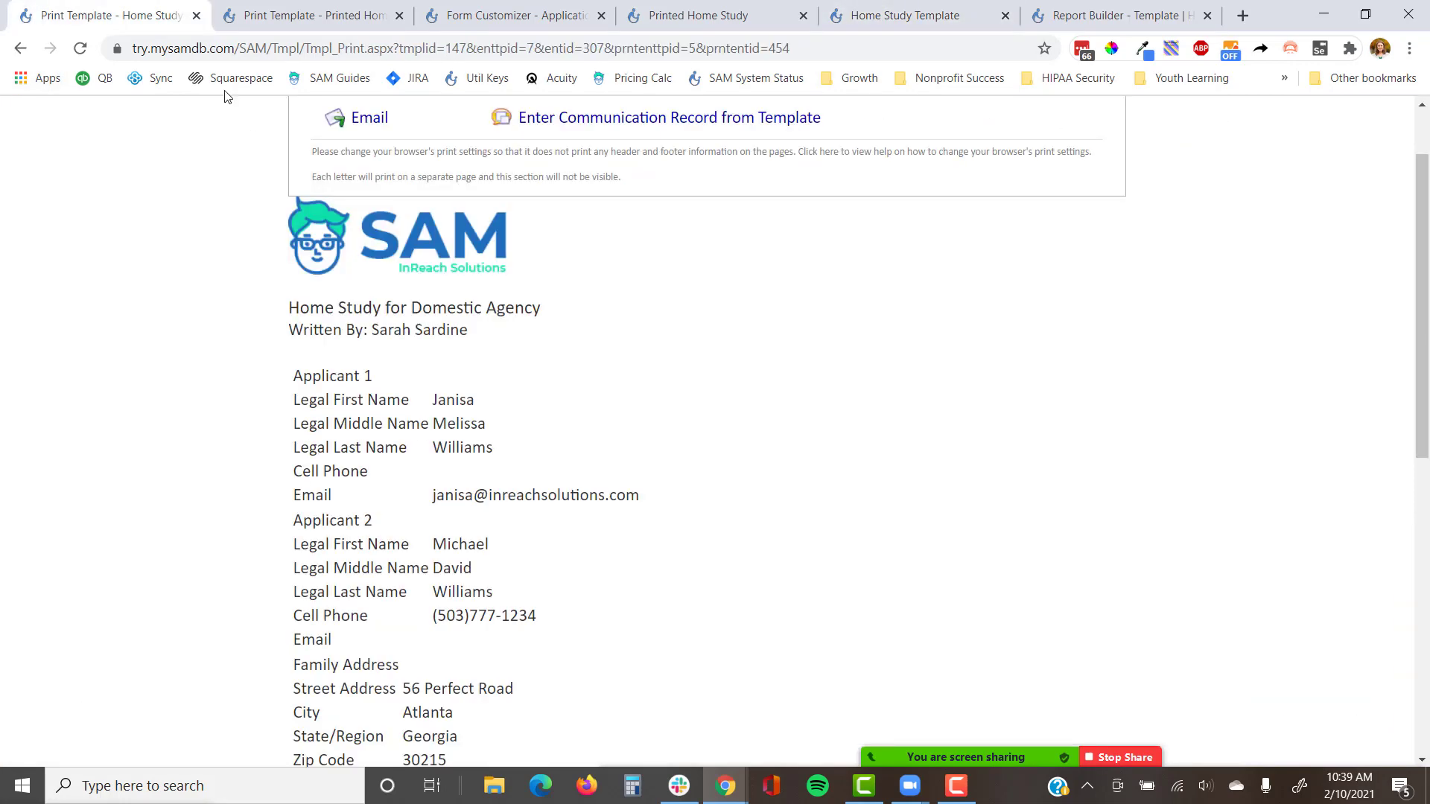
scroll(470, 409, down, 3)
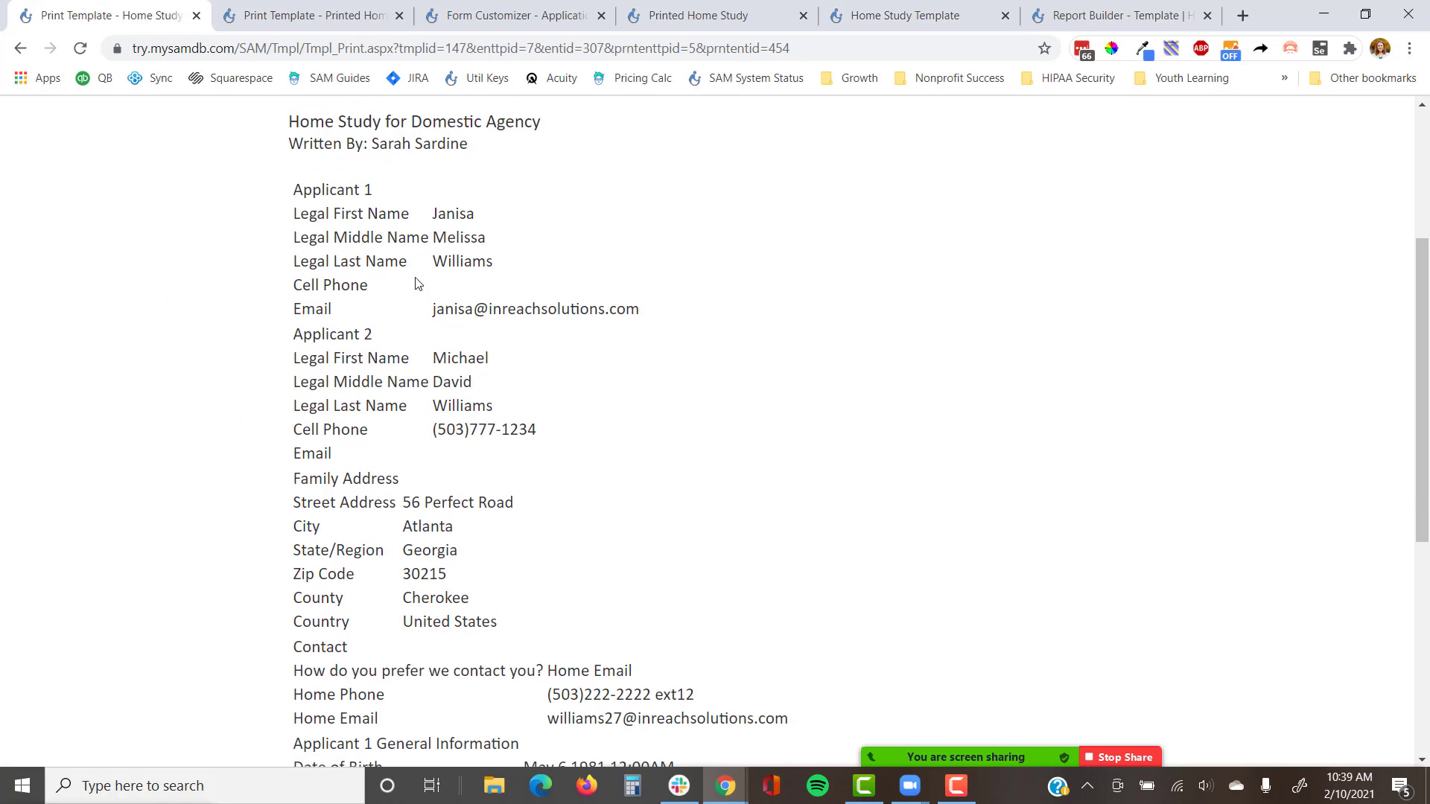
scroll(438, 531, down, 3)
scroll(436, 535, down, 2)
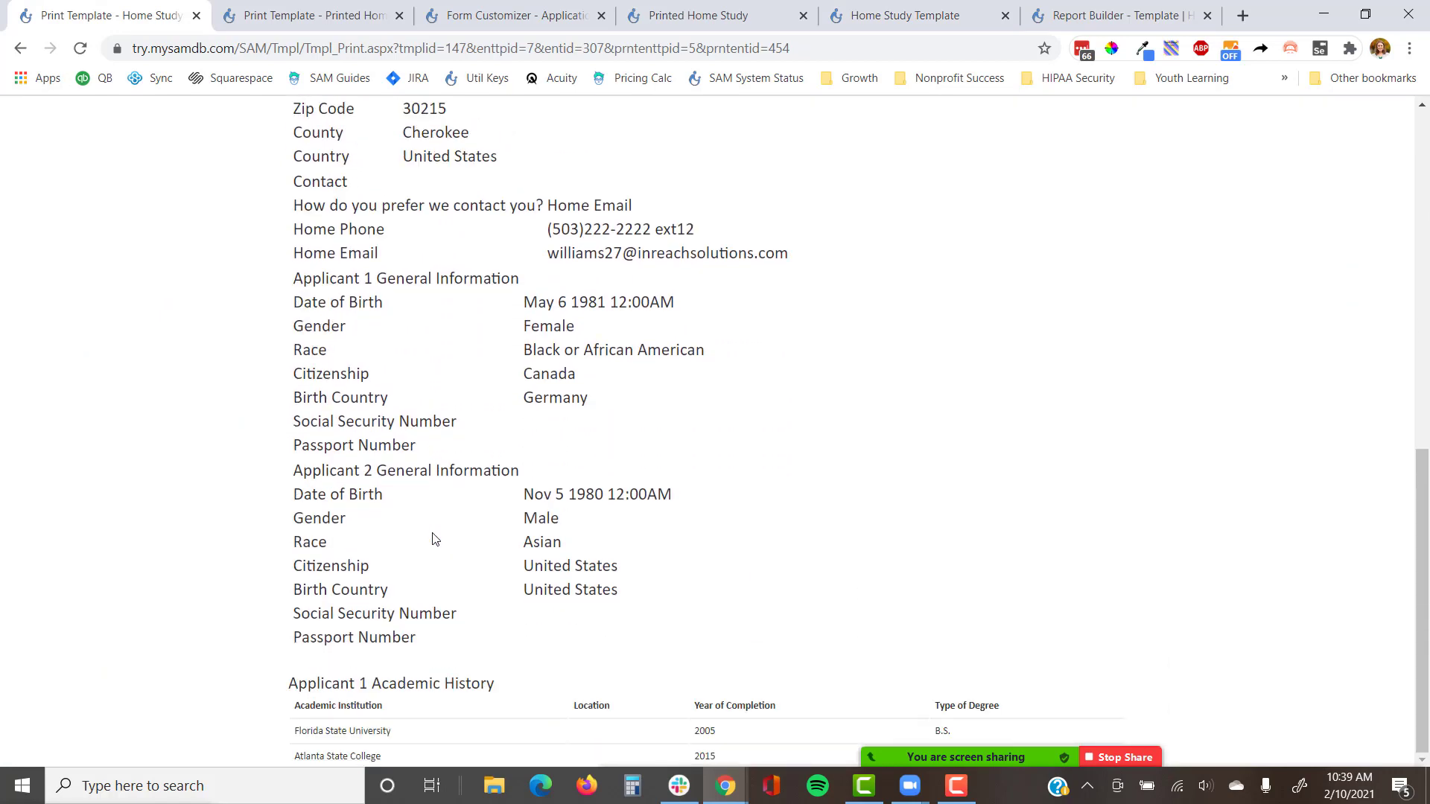
scroll(436, 539, up, 7)
click(905, 15)
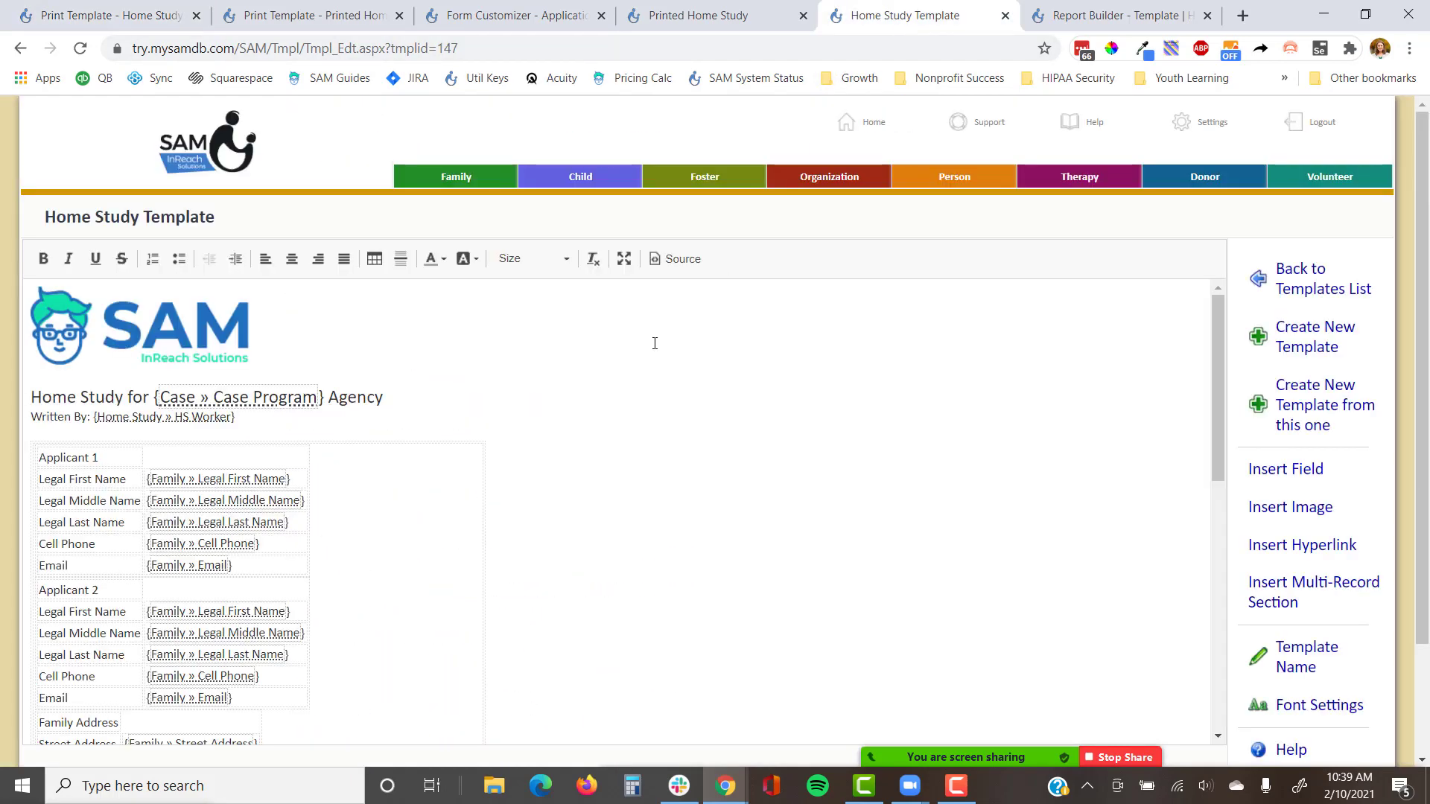
Step: Add a blank line beneath the "Written By" line of the template
click(256, 423)
key(Return)
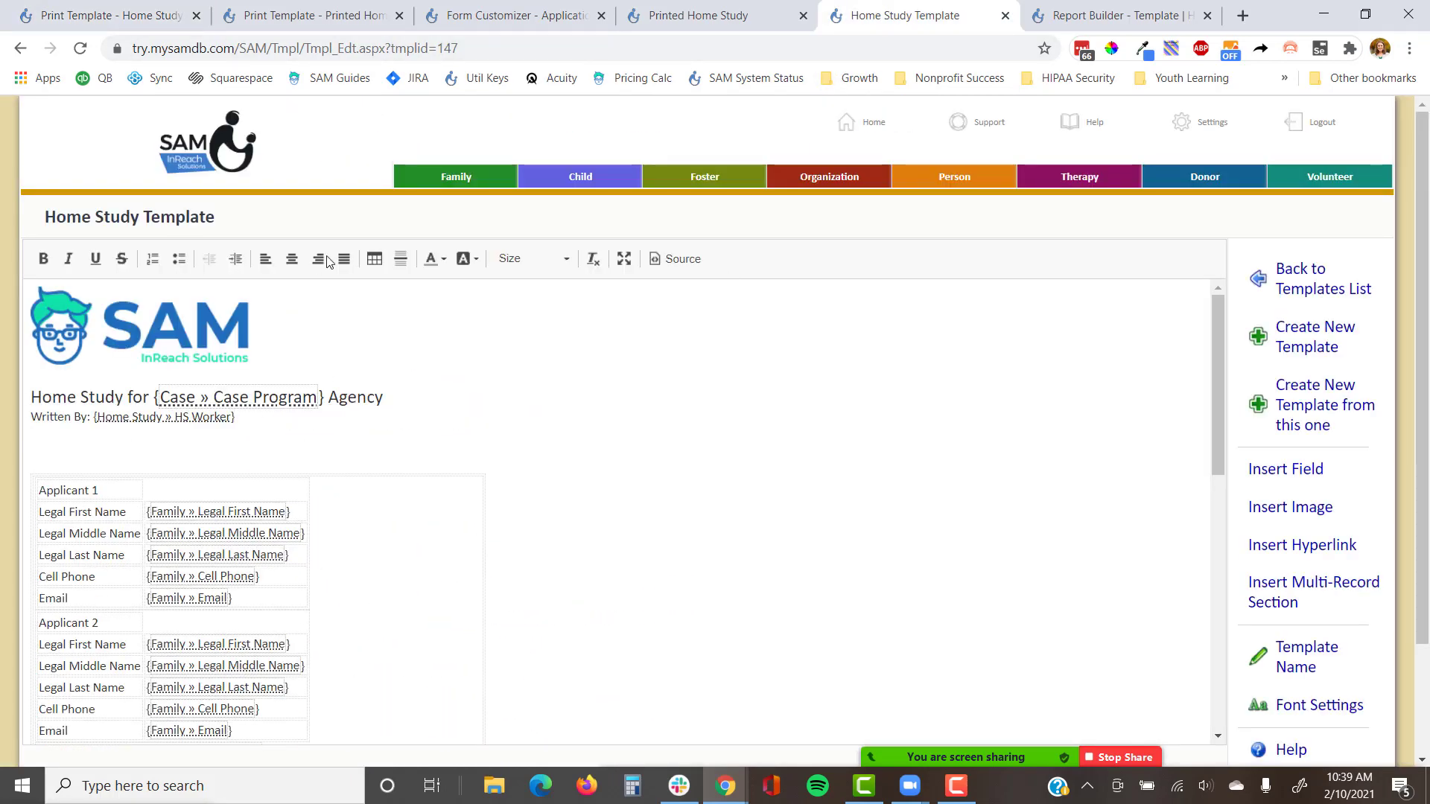
click(375, 258)
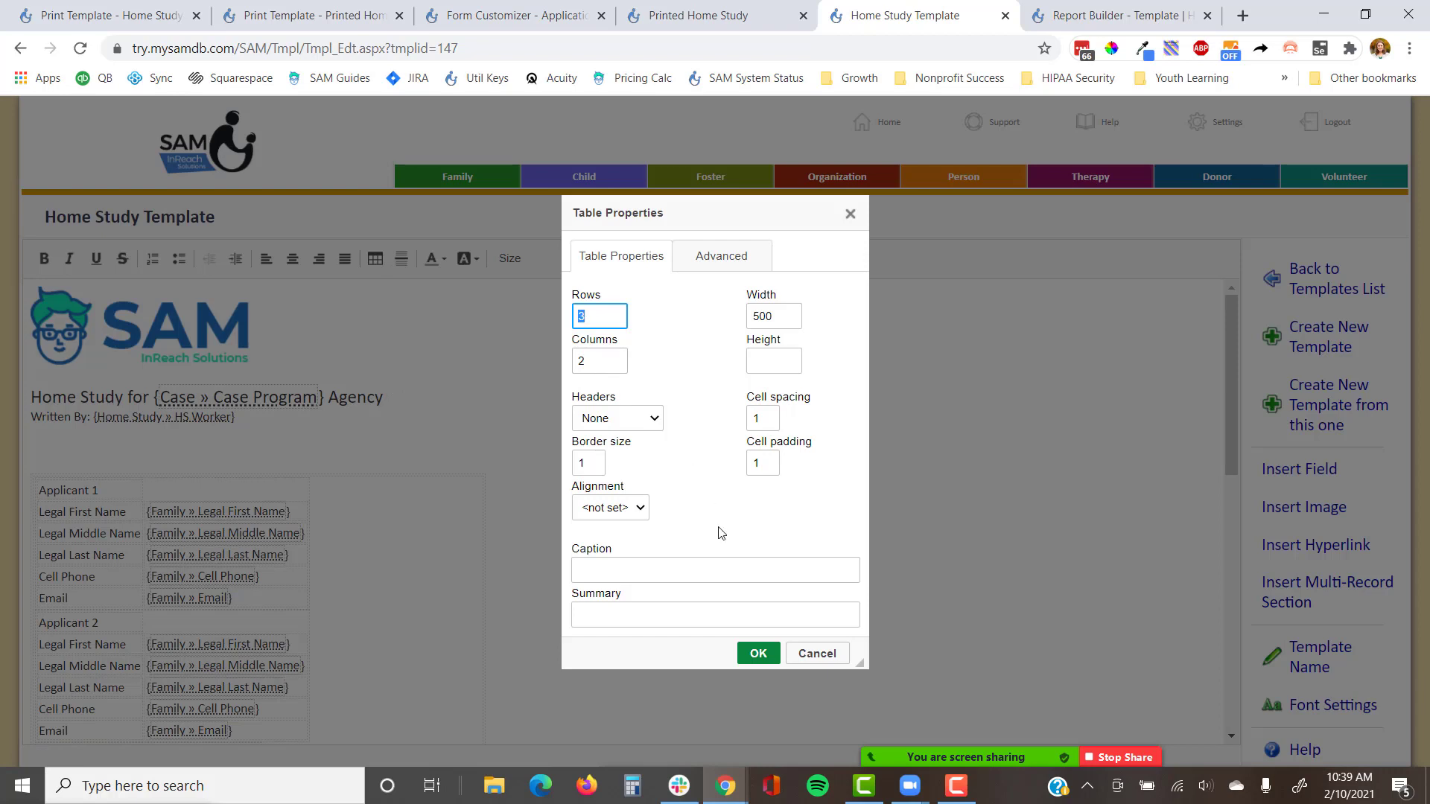
click(755, 317)
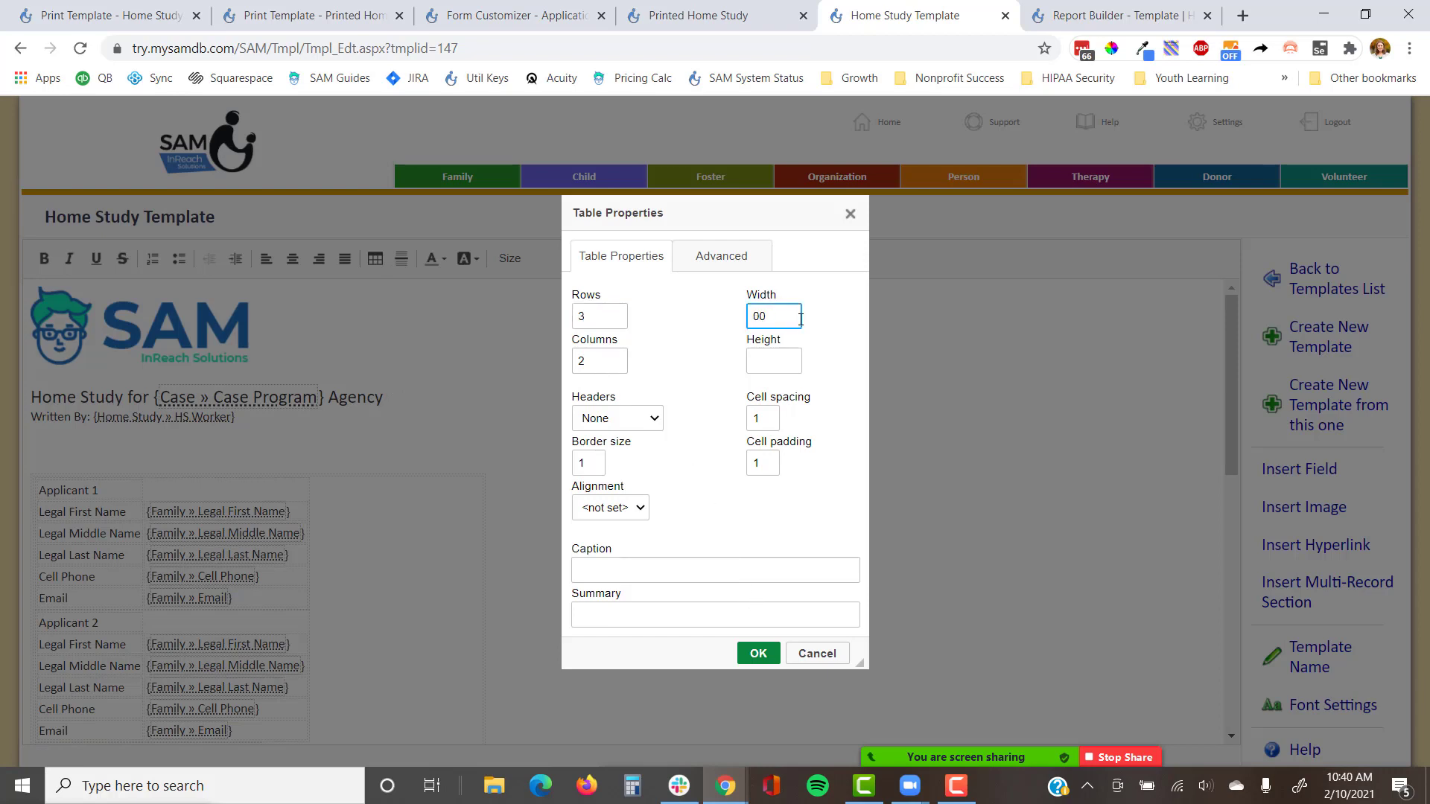
text(9)
click(589, 464)
text(0)
key(Return)
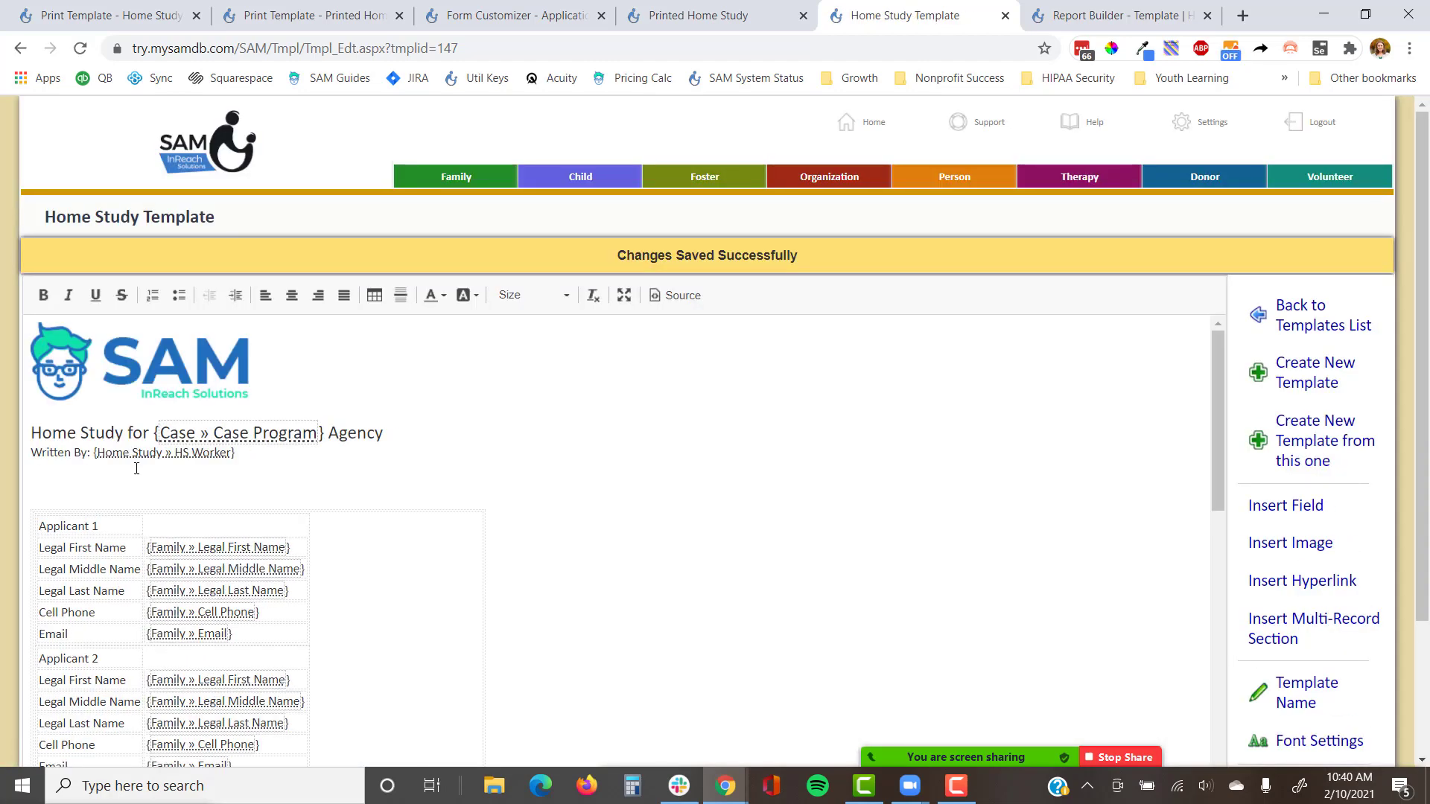
Step: Insert a left-aligned table with 3 rows, 2 columns, width 900 and border size 0 beneath the "Written By" line
click(375, 295)
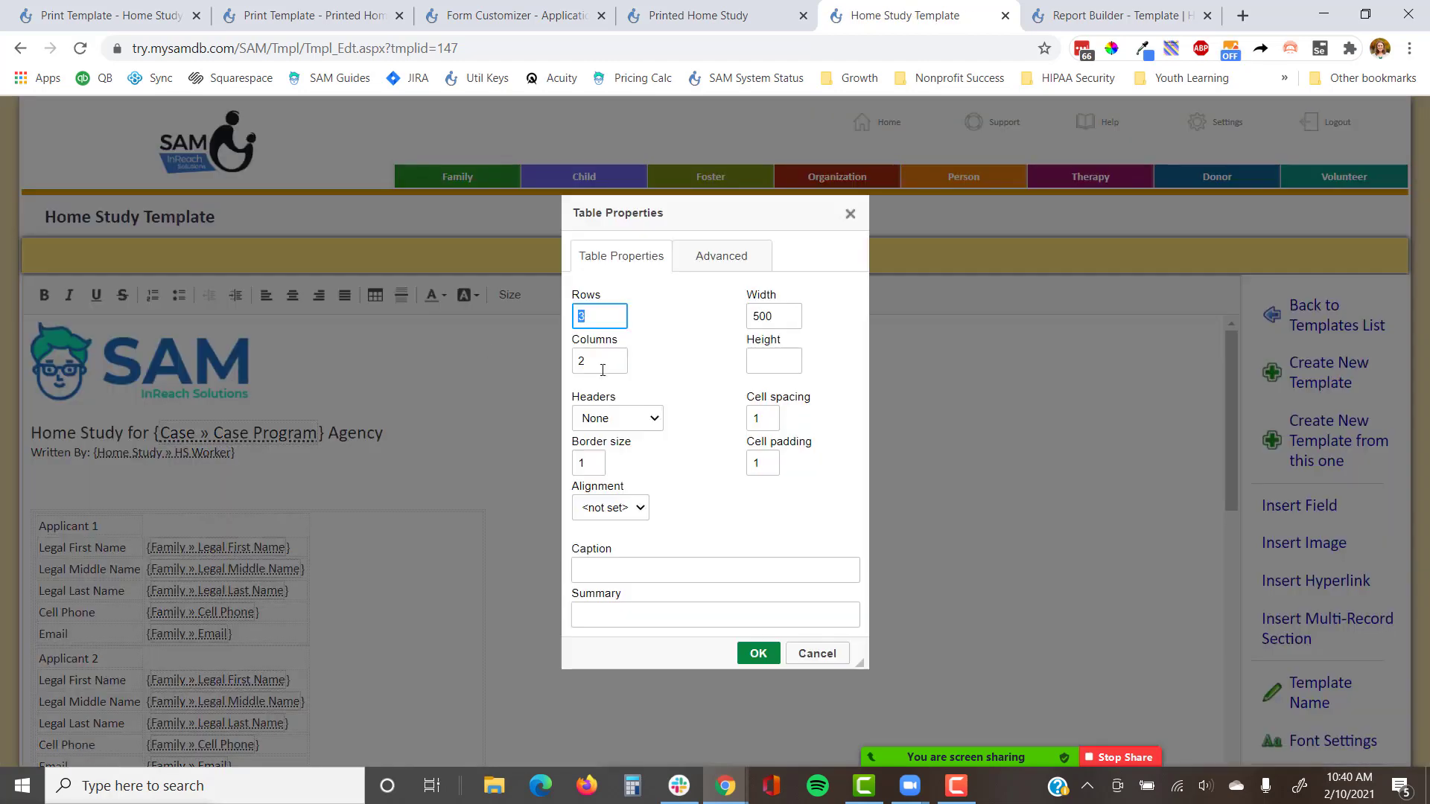
click(760, 316)
key(BackSpace)
text(9)
double_click(581, 463)
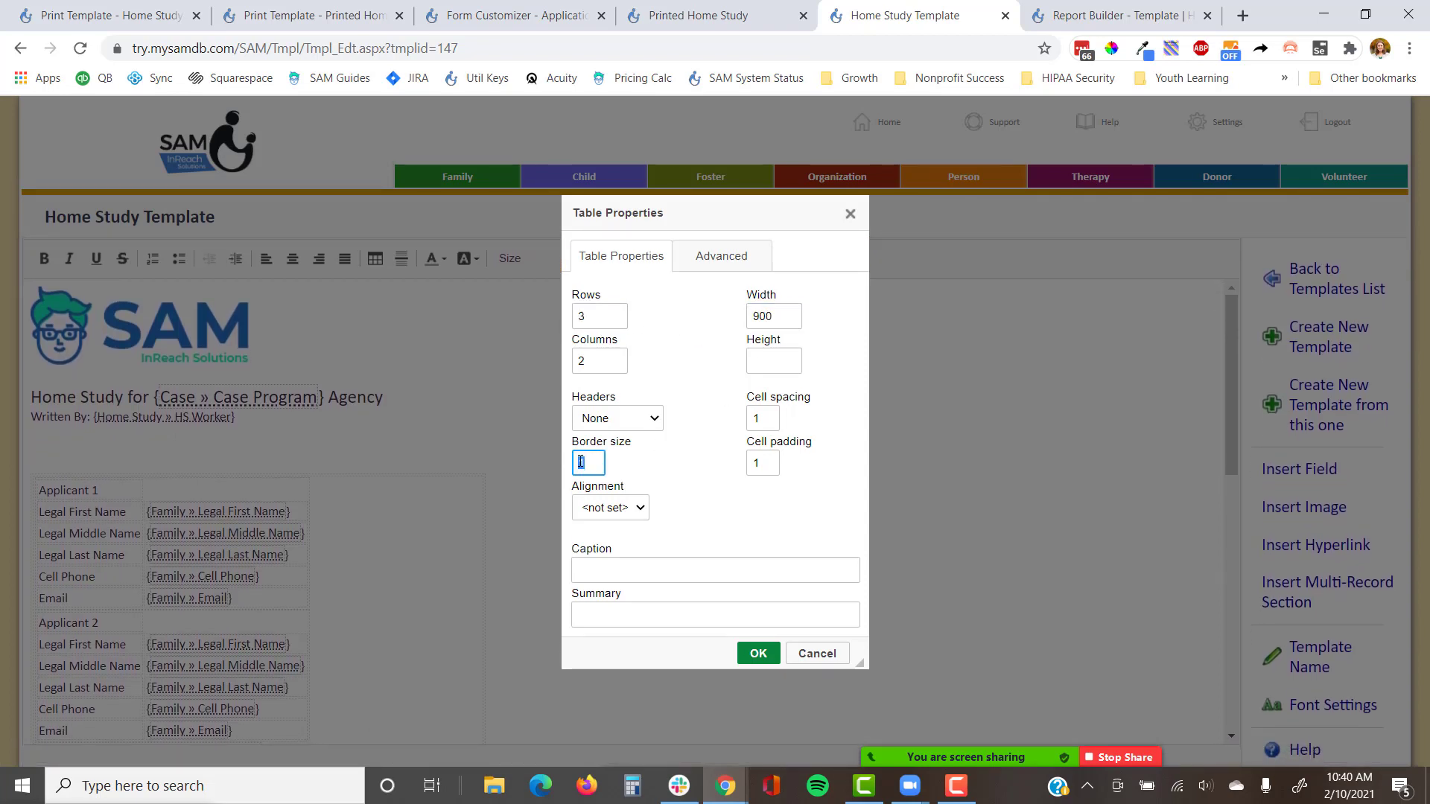
click(629, 507)
click(600, 555)
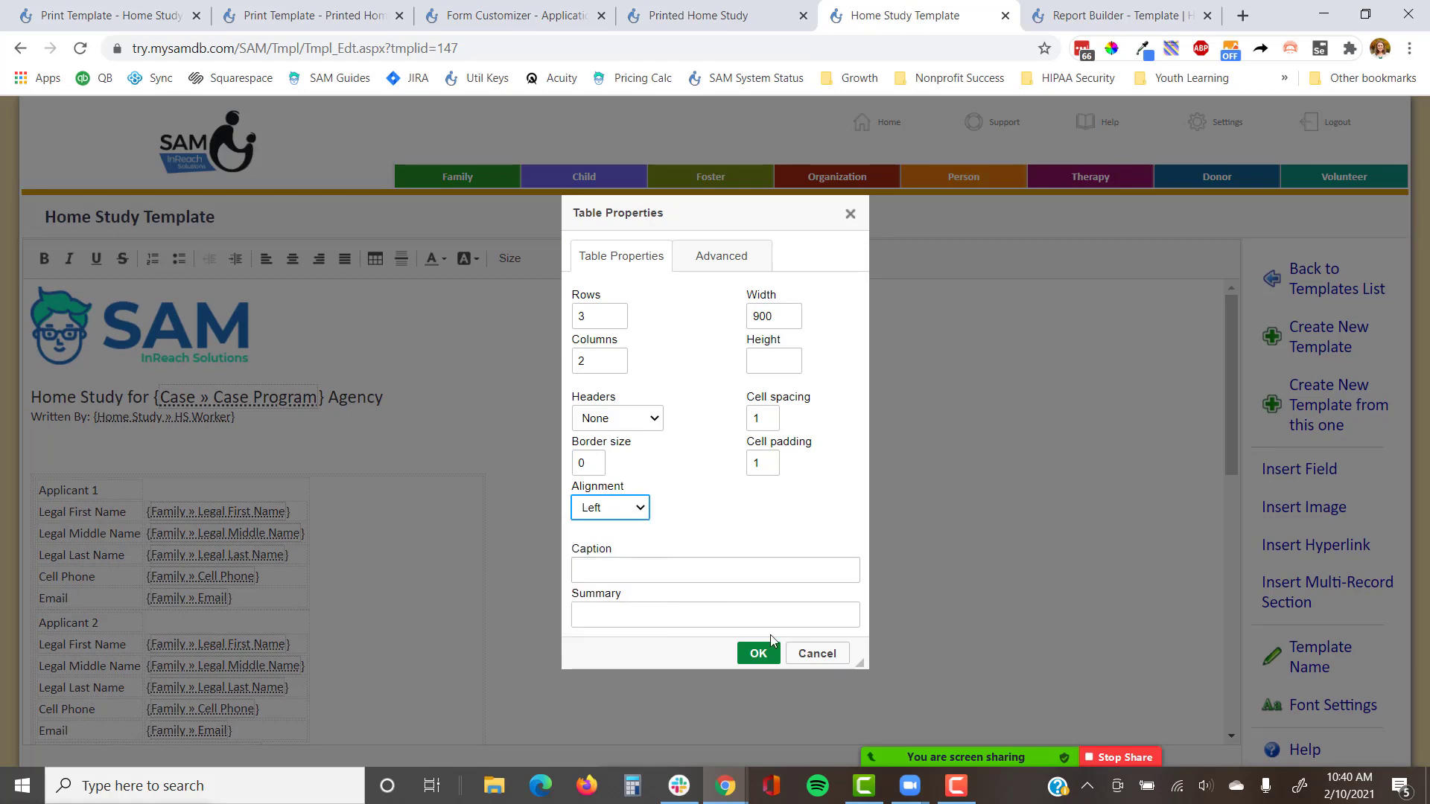
click(763, 653)
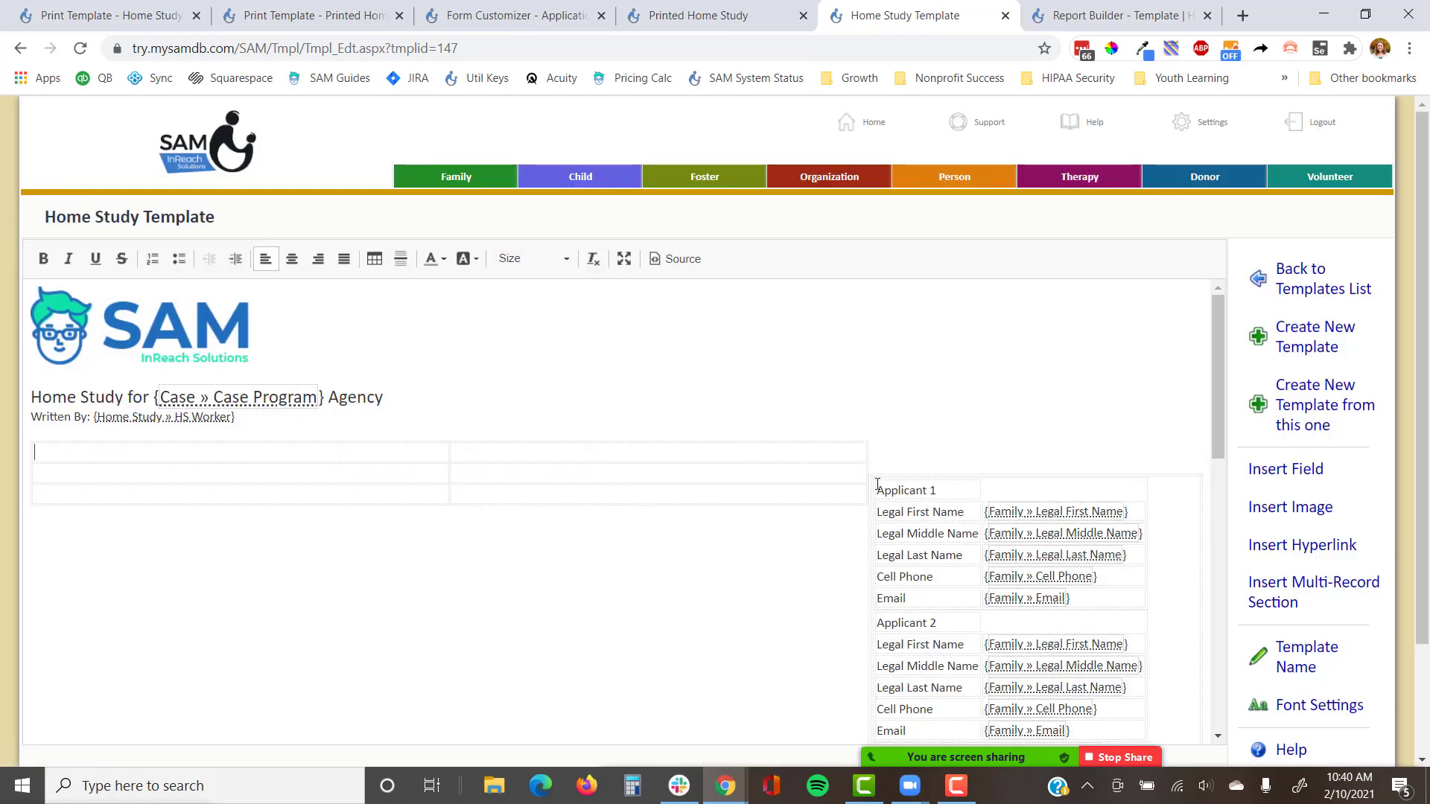
Step: Add blank lines after the new table so the existing applicant details move below it
click(889, 461)
key(Return)
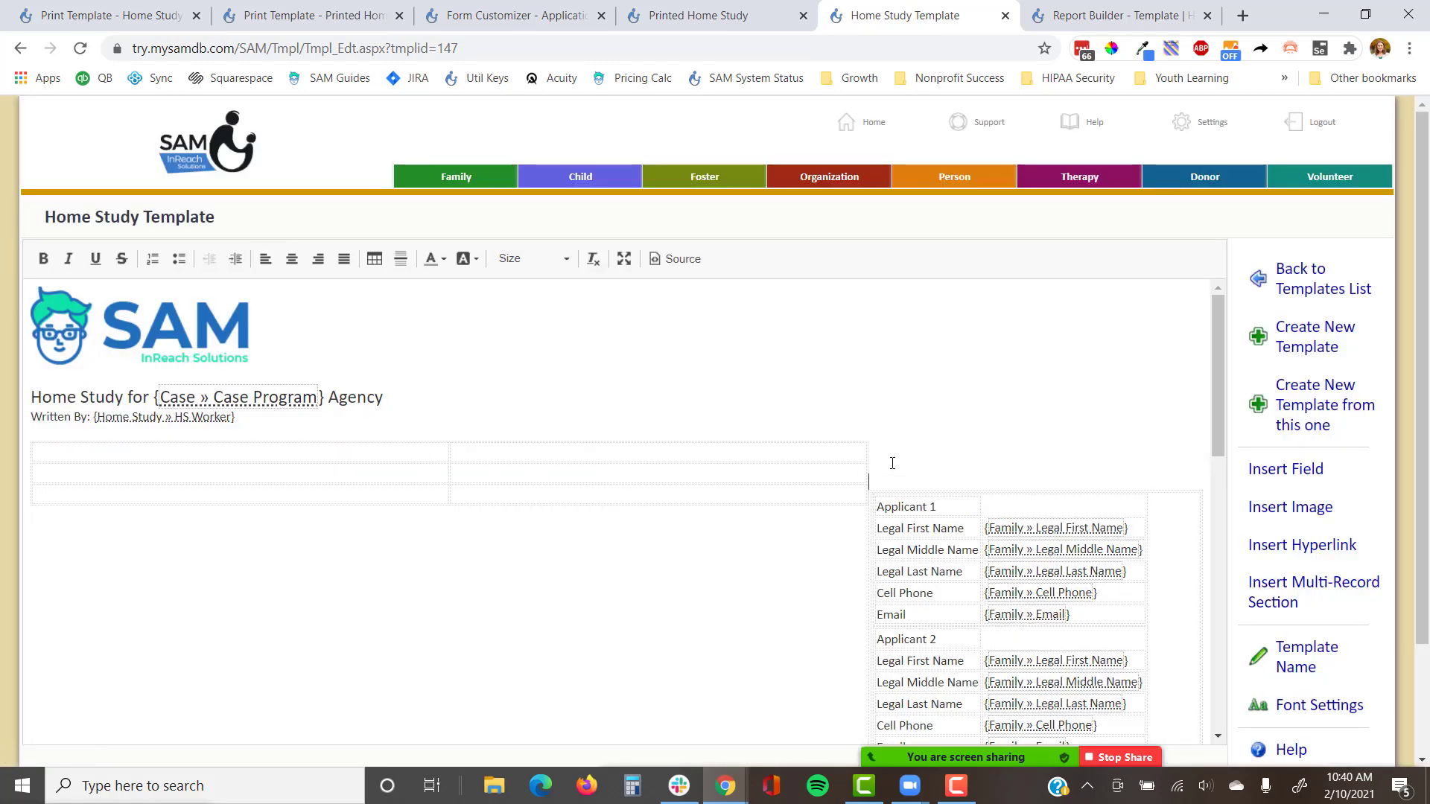
key(Return)
key(Return)
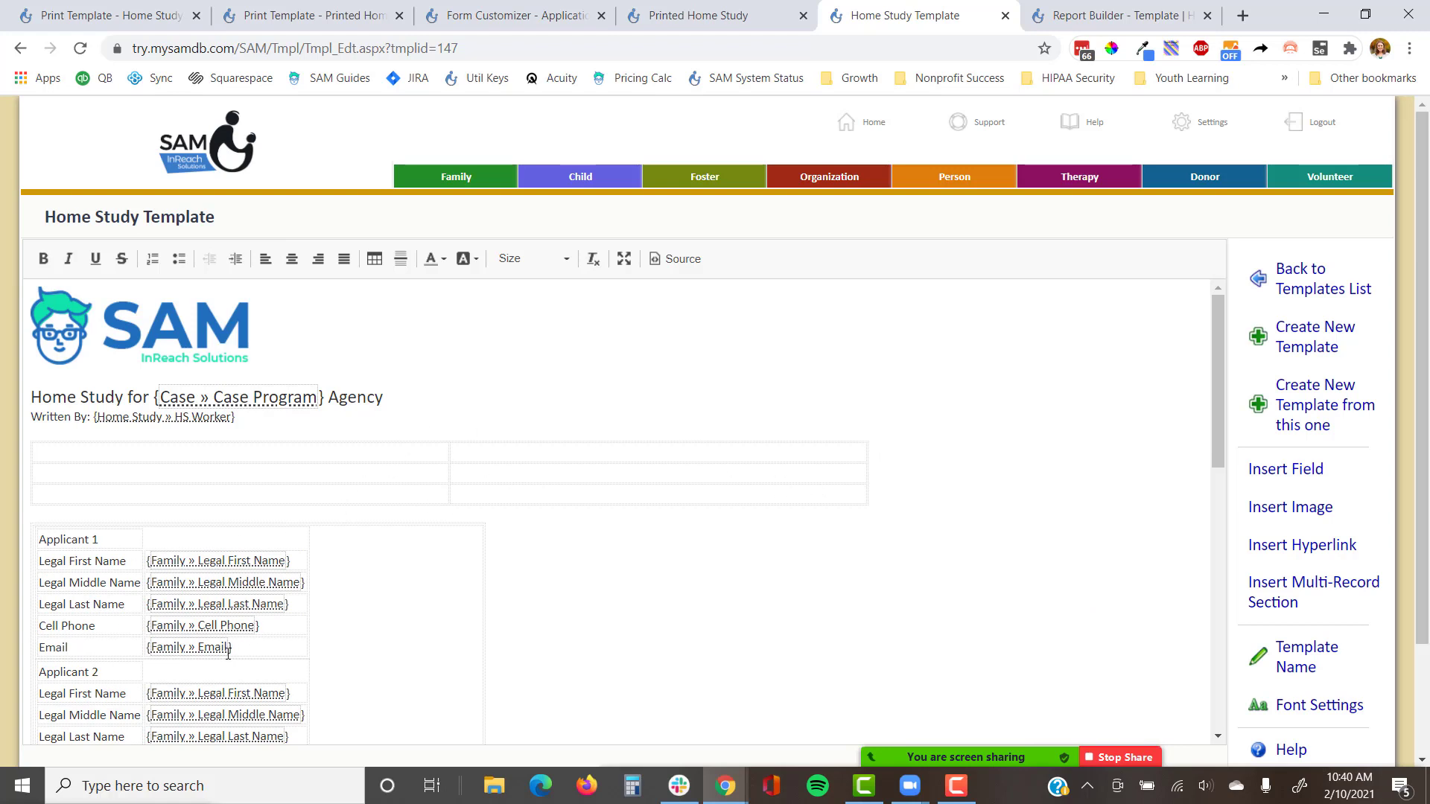
drag(244, 649, 127, 564)
key(ctrl+c)
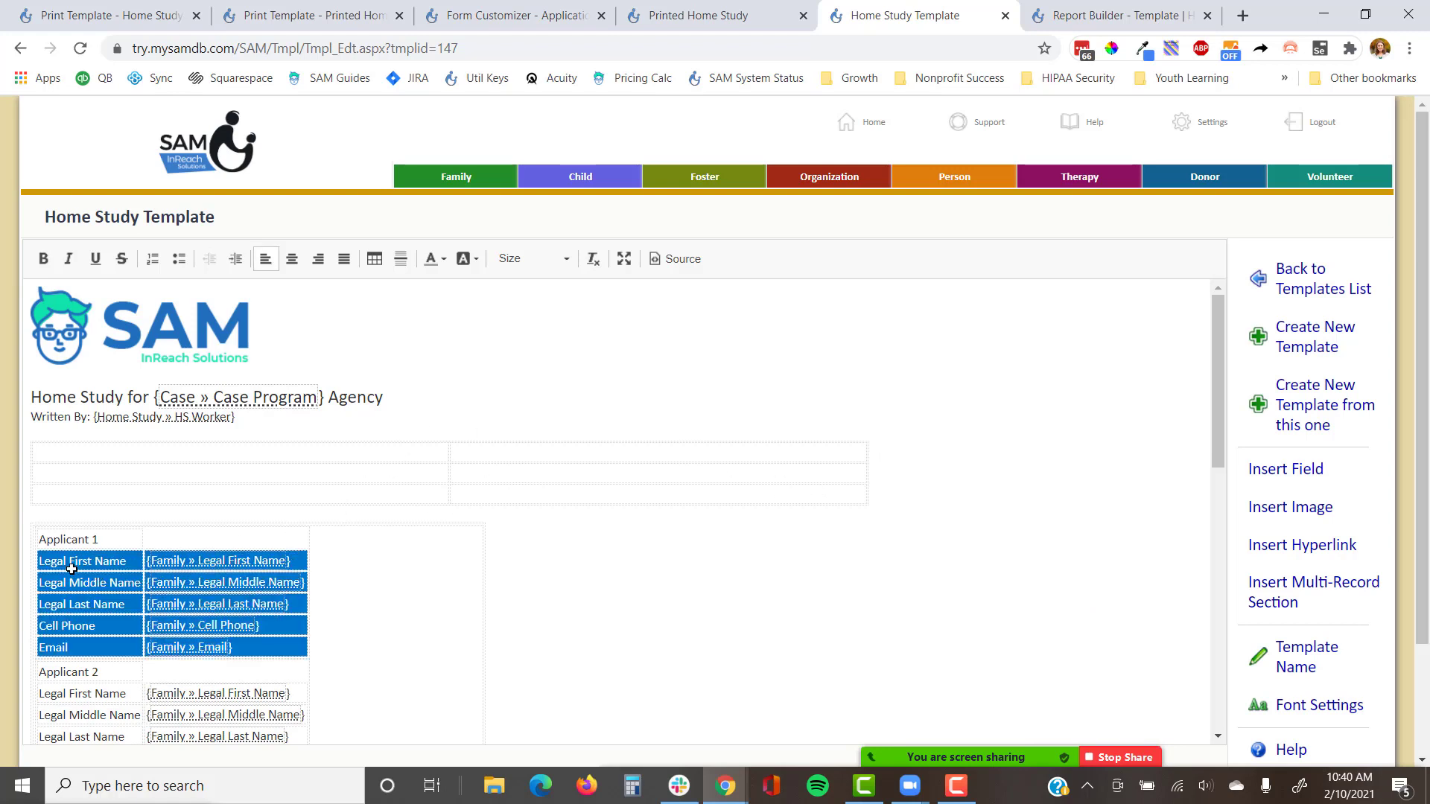
click(142, 451)
click(135, 475)
key(ctrl+v)
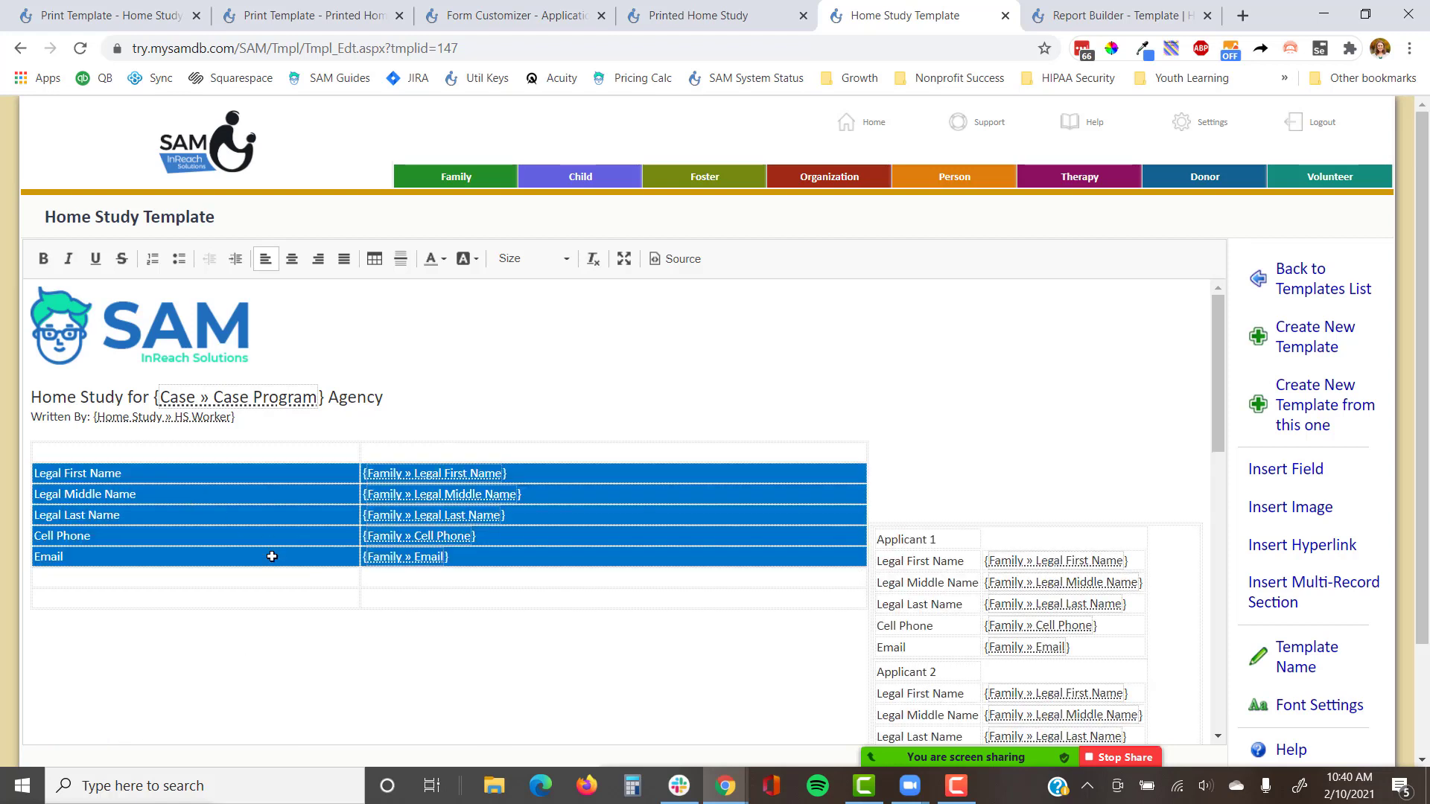
key(ctrl+z)
Step: Move Applicant 1's Legal First Name field into the new table's second row and copy the Applicant 1 heading above it
drag(288, 569, 148, 561)
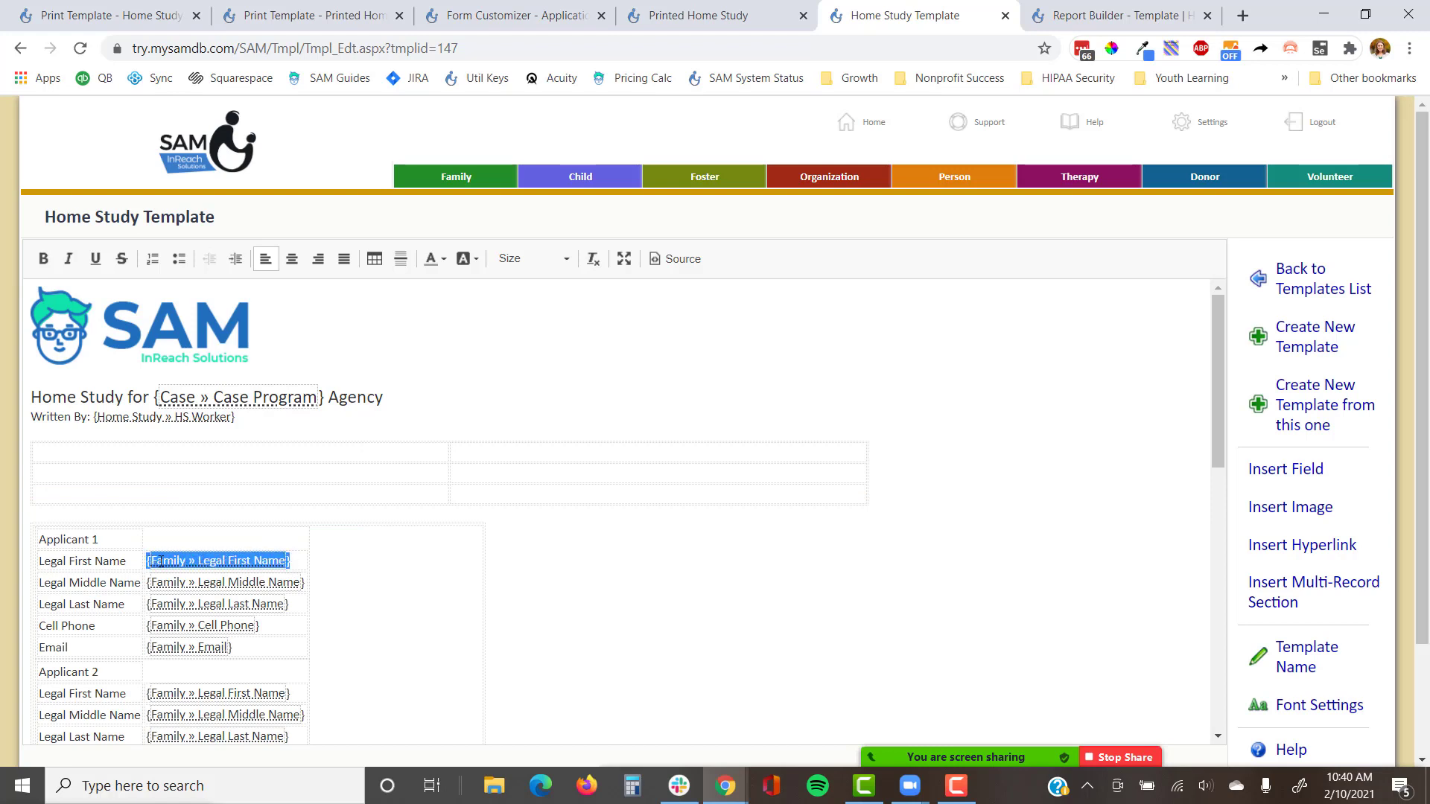
key(ctrl+x)
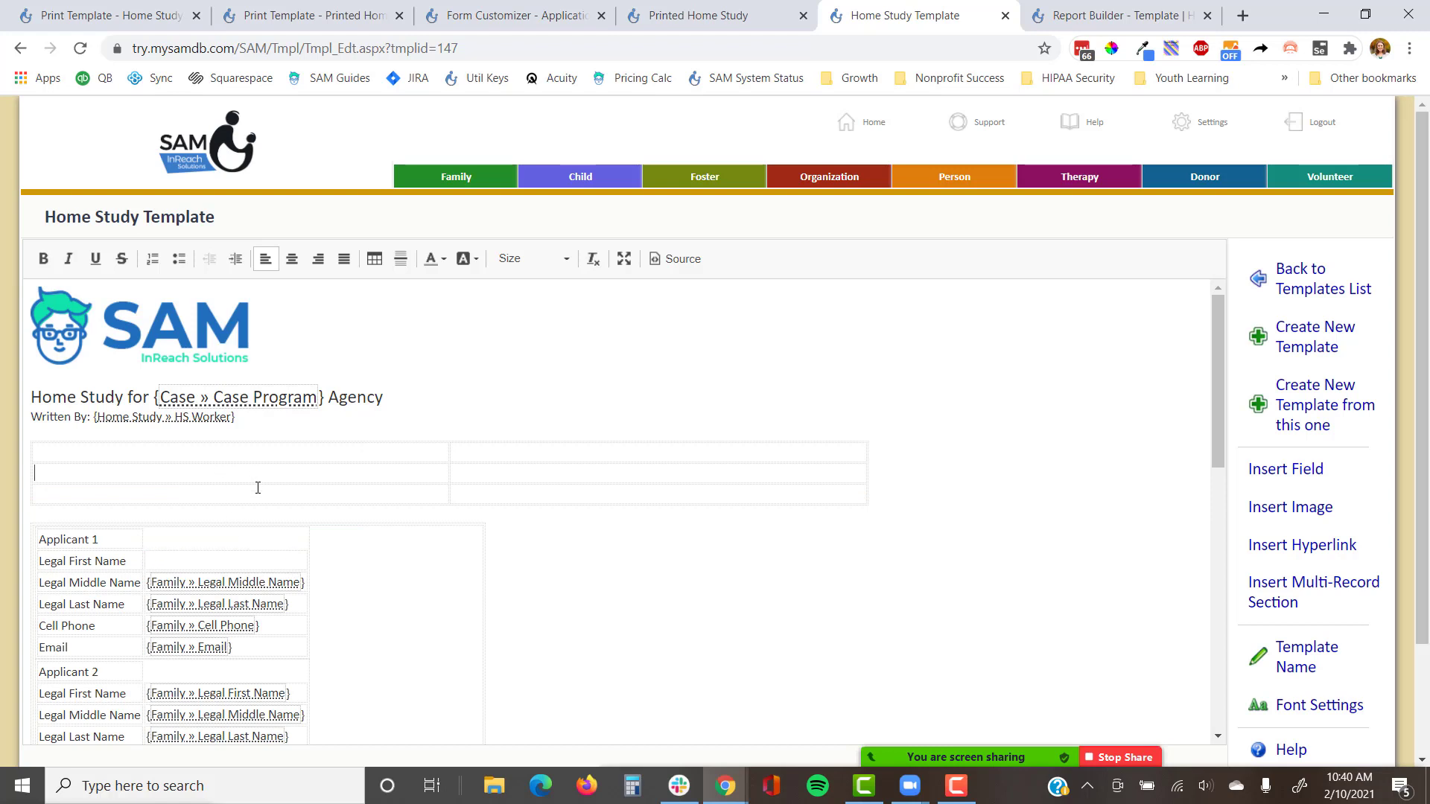
key(ctrl+v)
shift+click(39, 540)
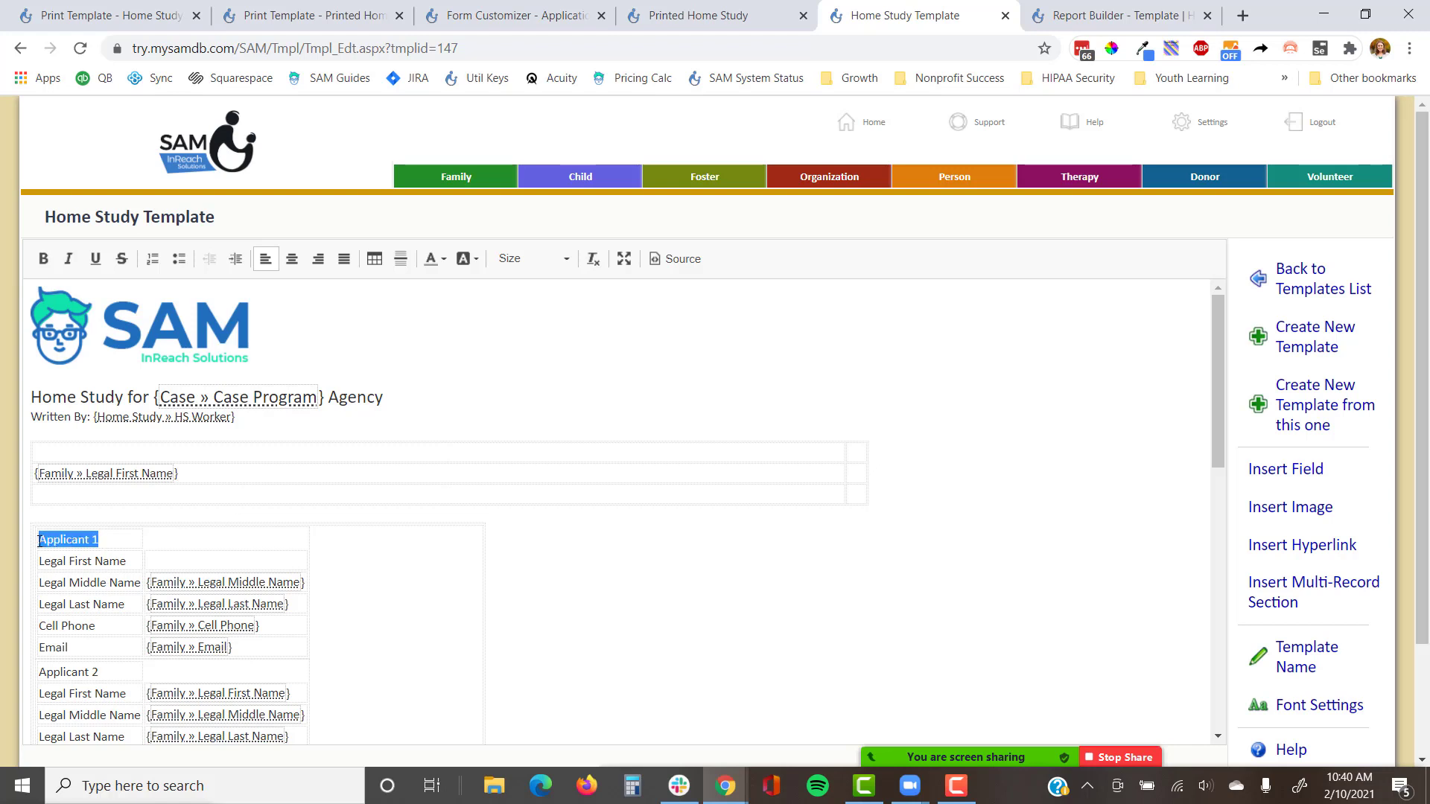
key(ctrl+c)
click(105, 453)
key(ctrl+v)
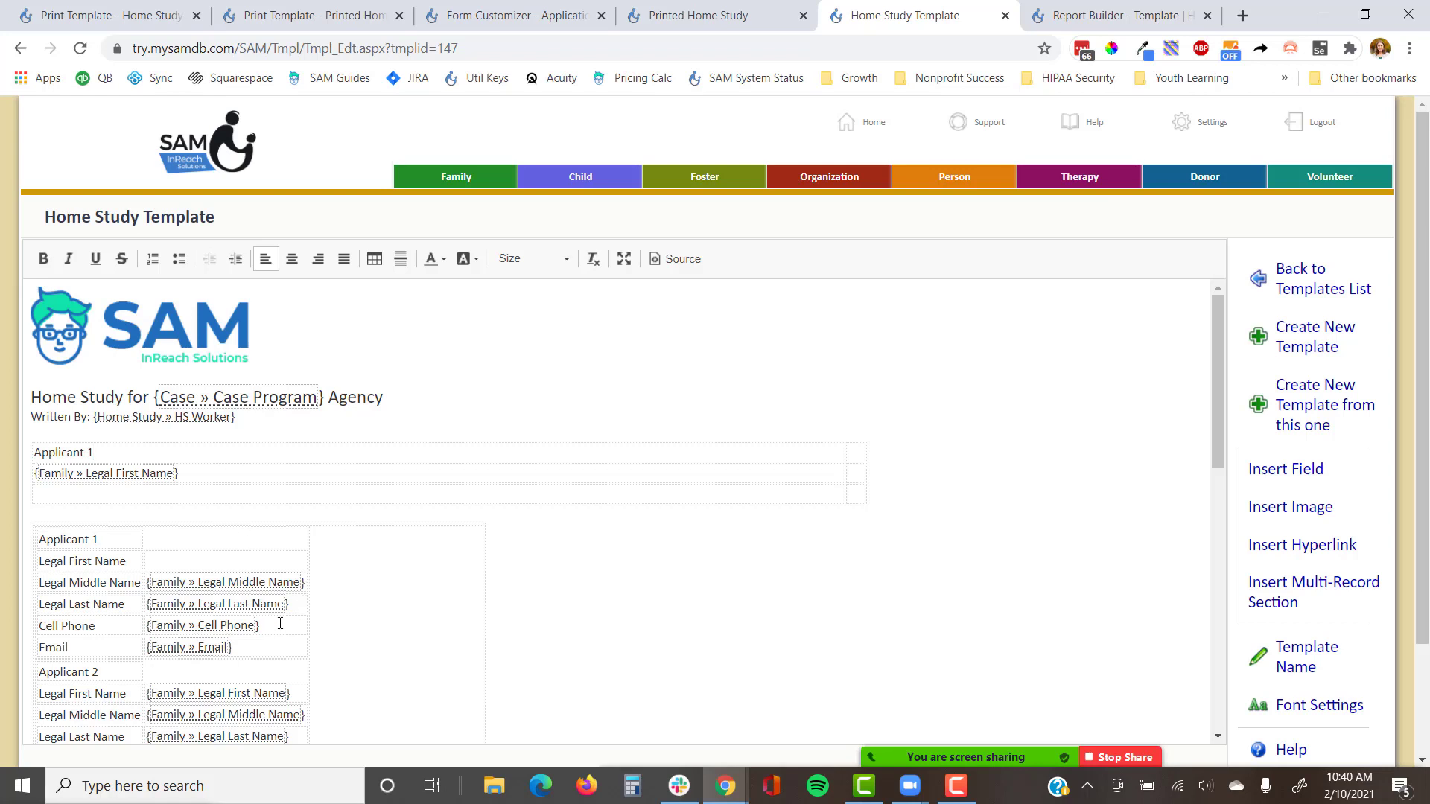
Step: Copy Applicant 1's Legal Last Name field beside the Legal First Name field in the new table
drag(269, 604, 148, 606)
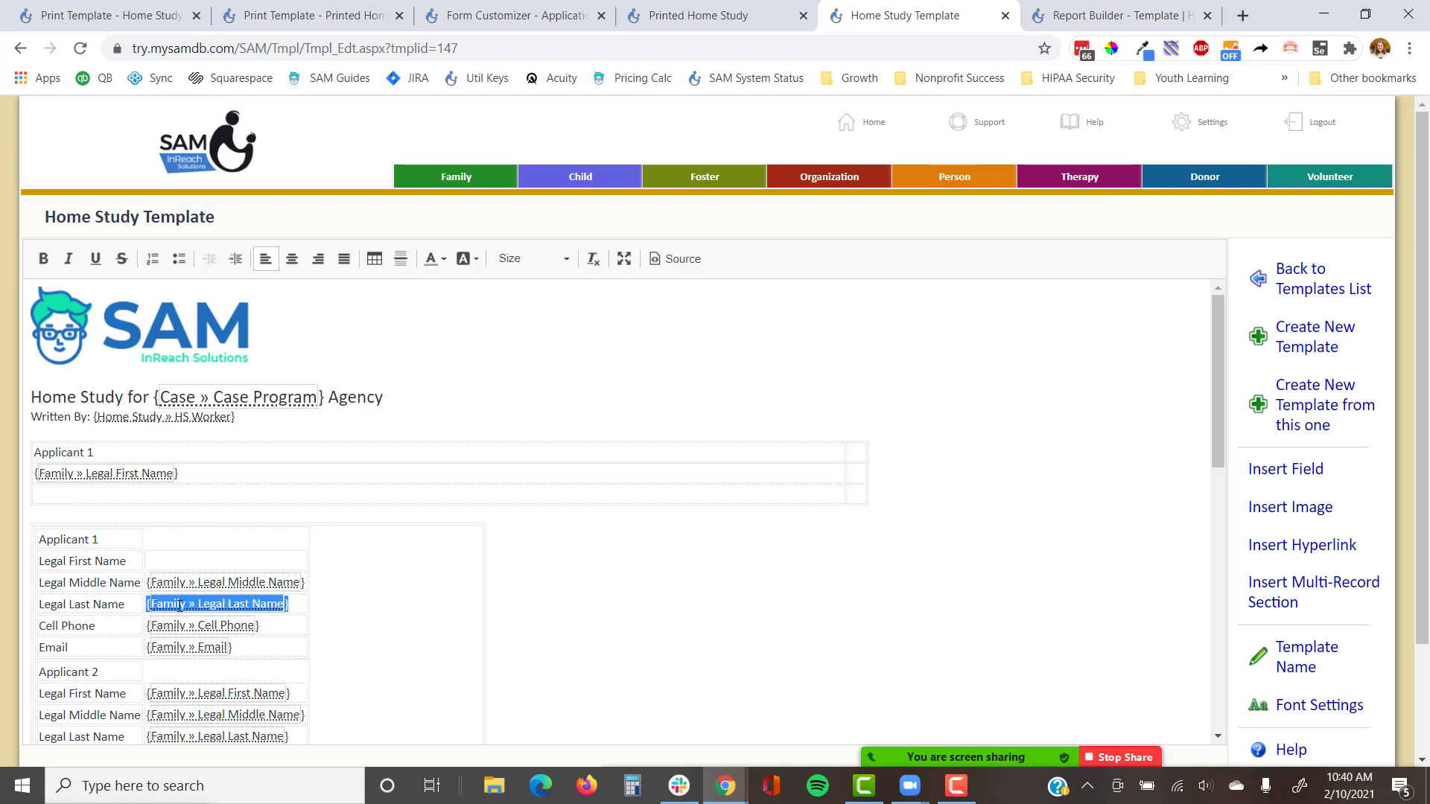
click(215, 472)
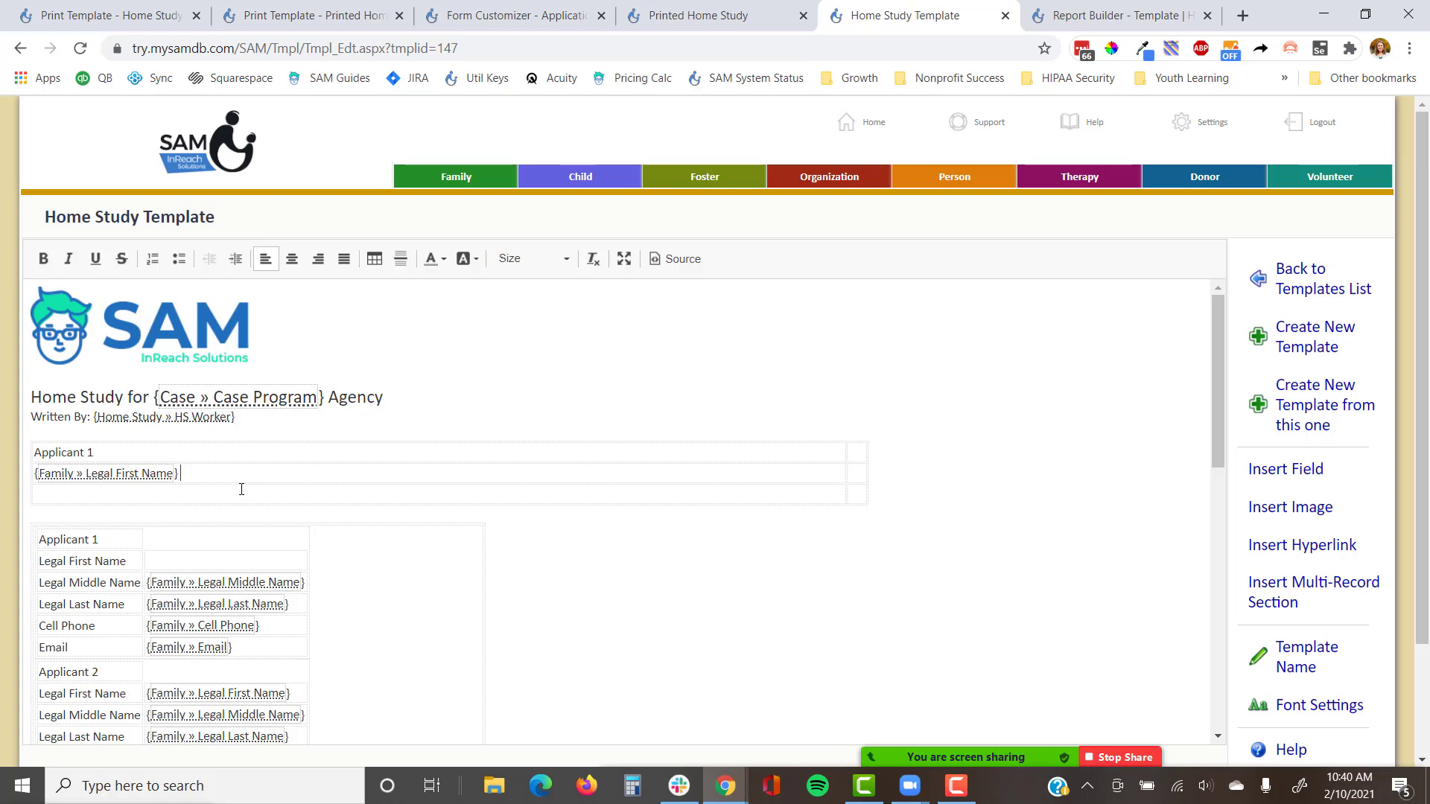
key(ctrl+v)
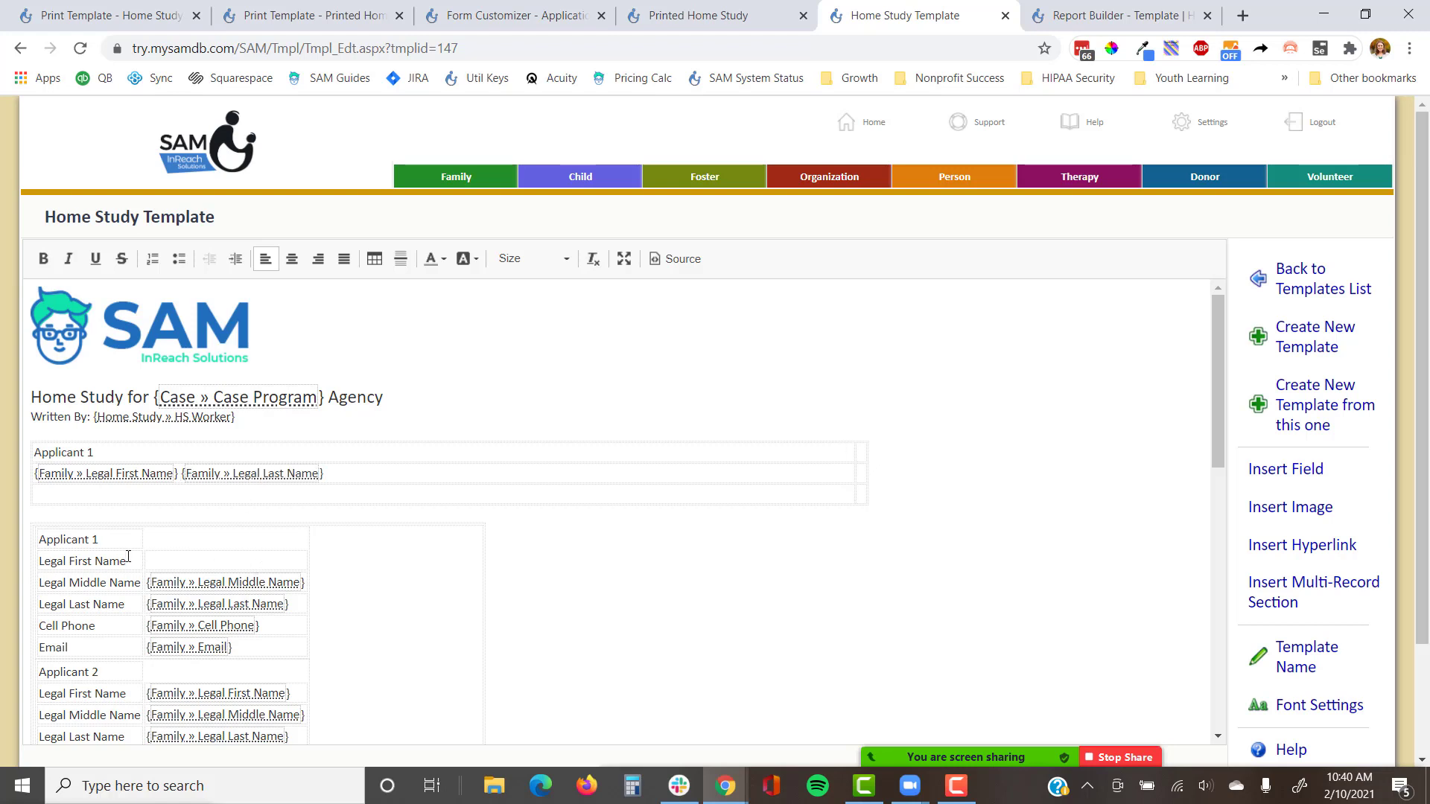
Step: Copy the Applicant 2 heading and its Legal First Name field into the first two rows of the new table's second column
drag(109, 671, 37, 672)
key(ctrl+c)
click(863, 452)
key(ctrl+v)
drag(298, 693, 147, 699)
key(ctrl+c)
click(751, 473)
key(ctrl+v)
Step: Move Applicant 2's Legal Last Name field beside the Legal First Name field in the new table's second column
drag(298, 737, 212, 560)
click(401, 422)
drag(289, 406, 146, 407)
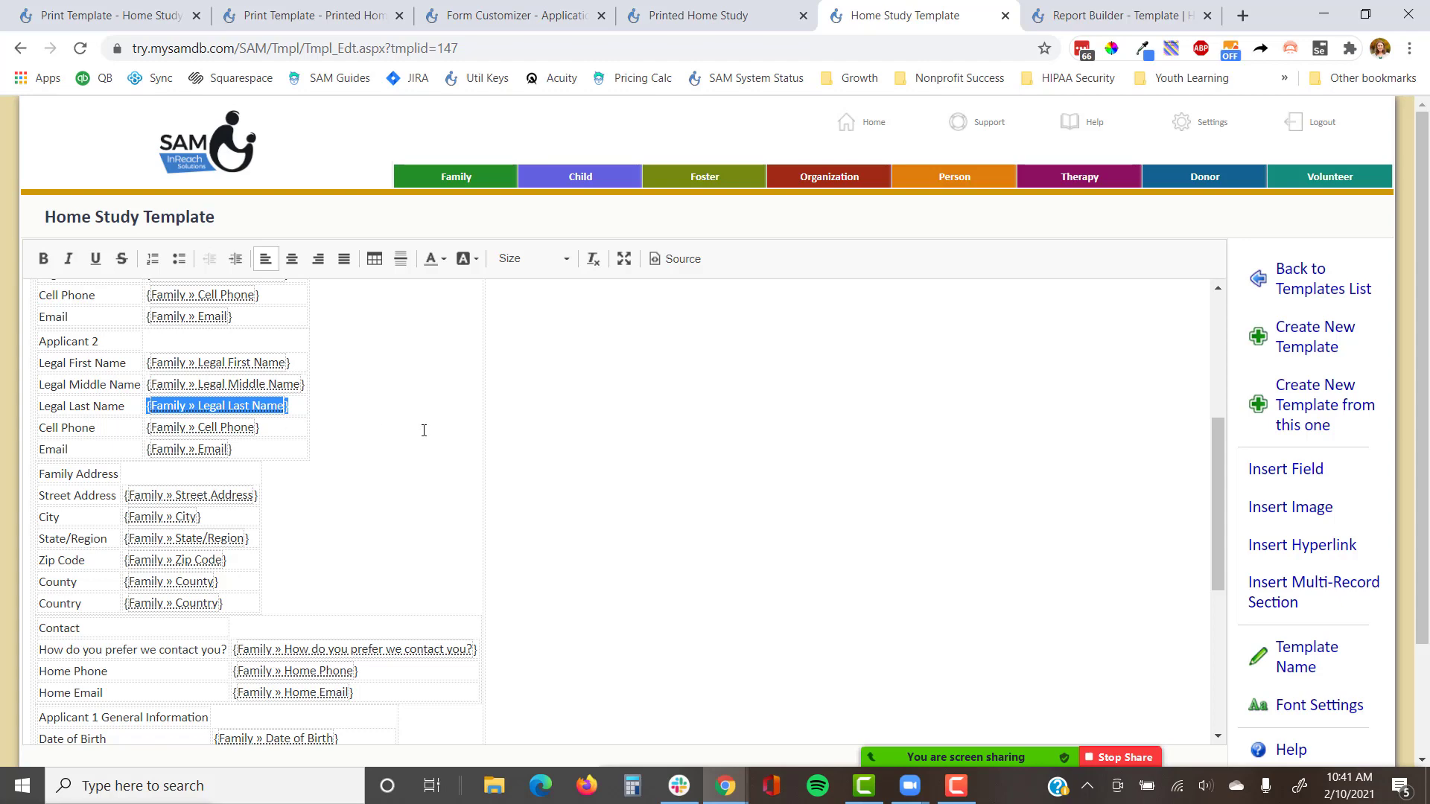
key(Delete)
scroll(633, 447, up, 4)
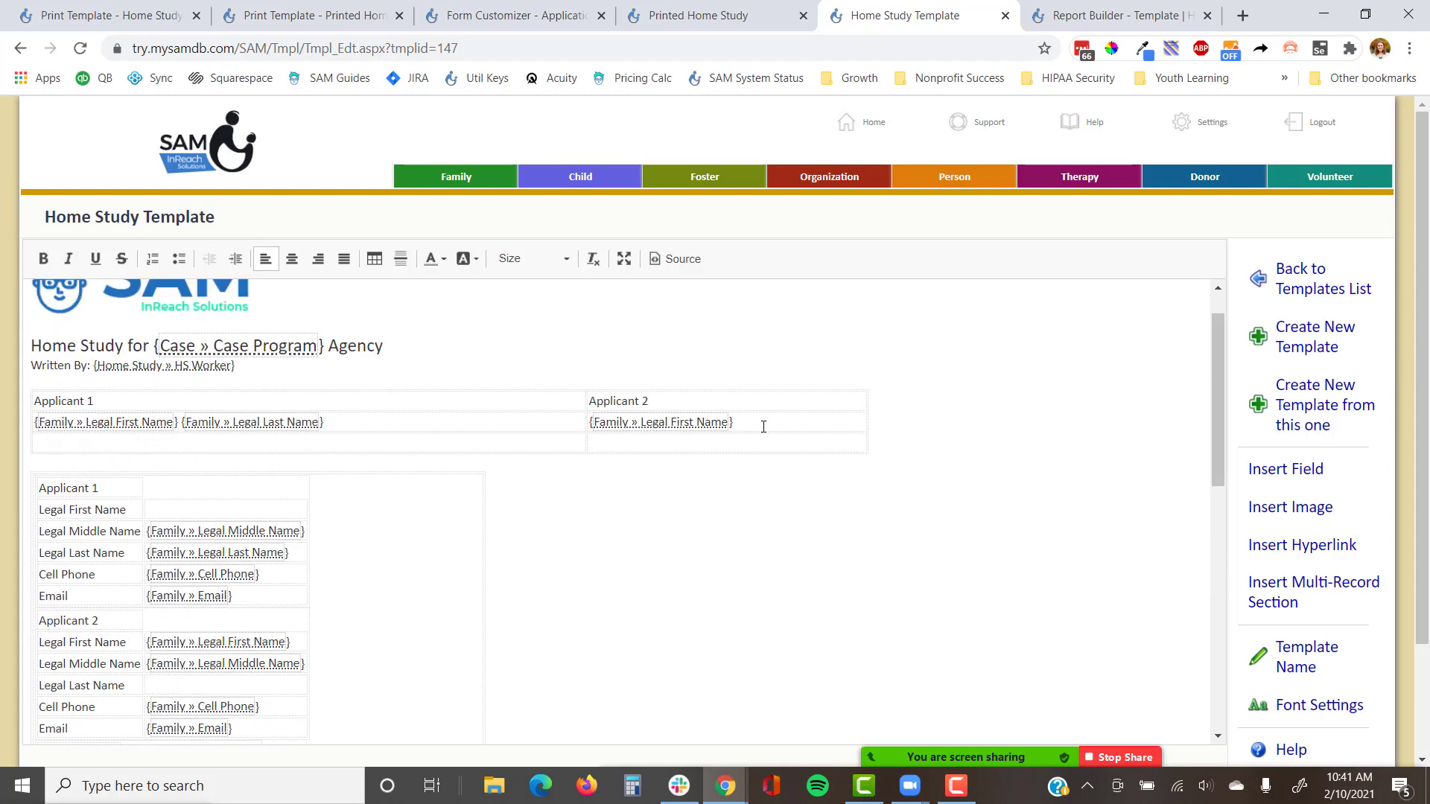
click(771, 427)
key(ctrl+v)
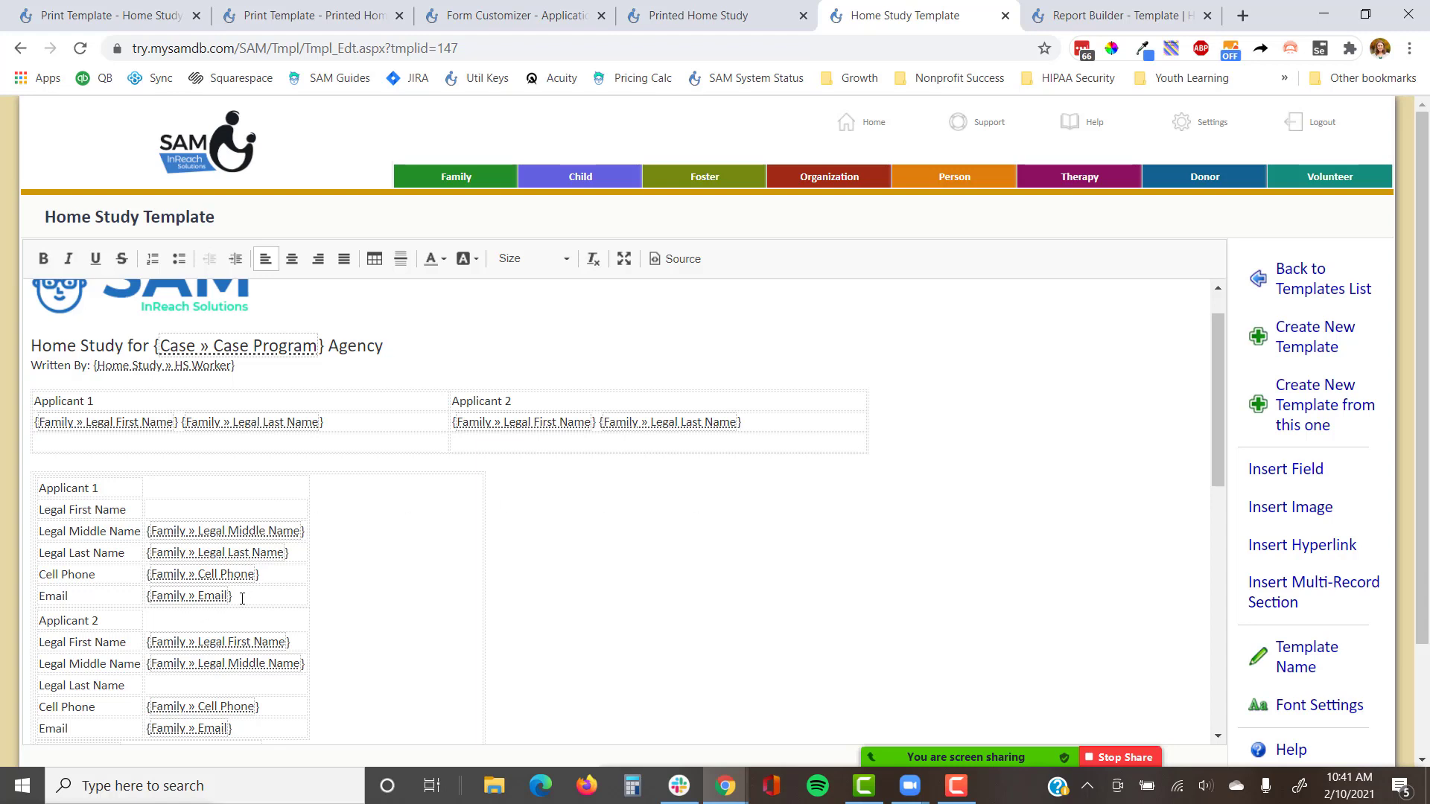
Step: Open the Zoom meeting chat, read the latest messages and minimize it to return to the template
scroll(261, 581, down, 3)
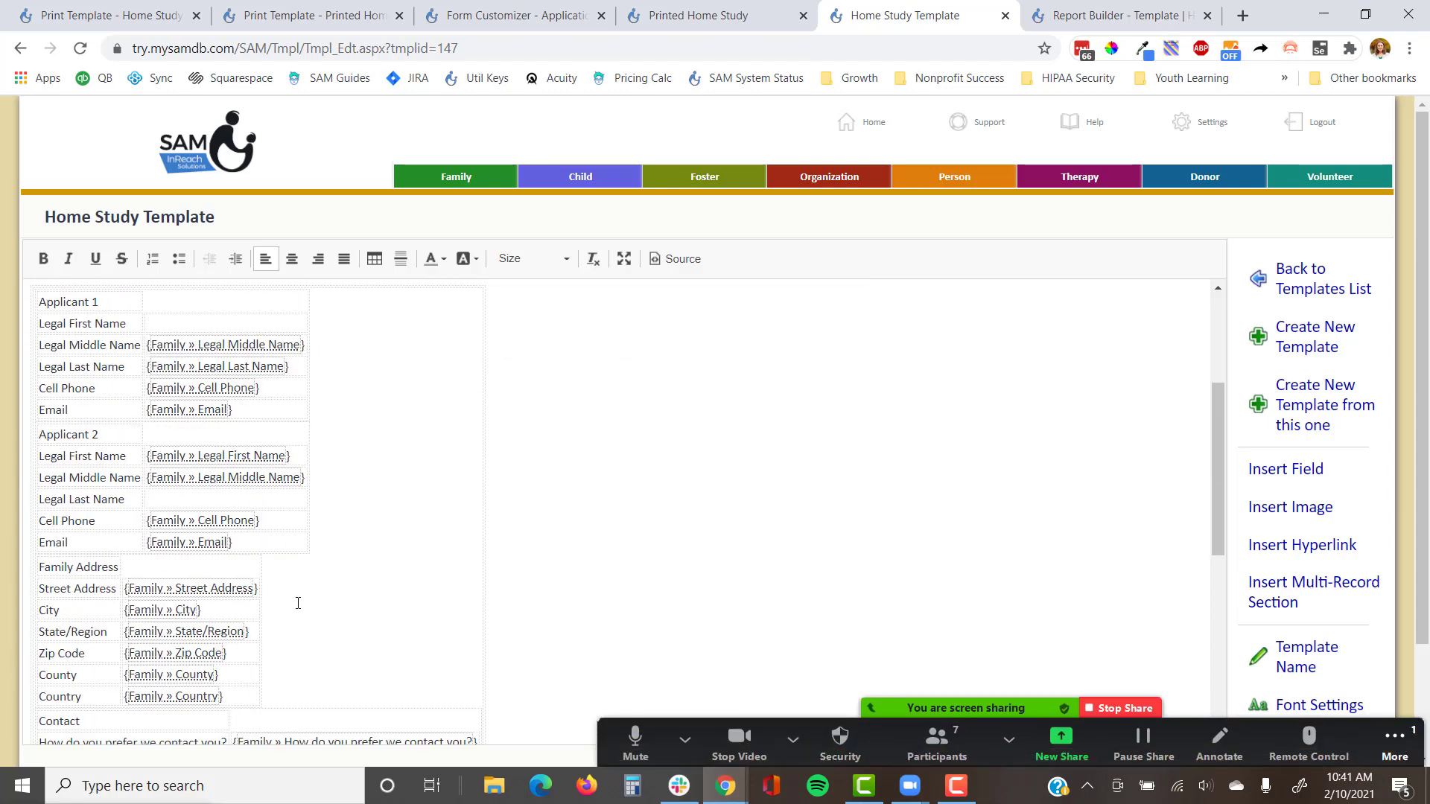
scroll(285, 607, up, 3)
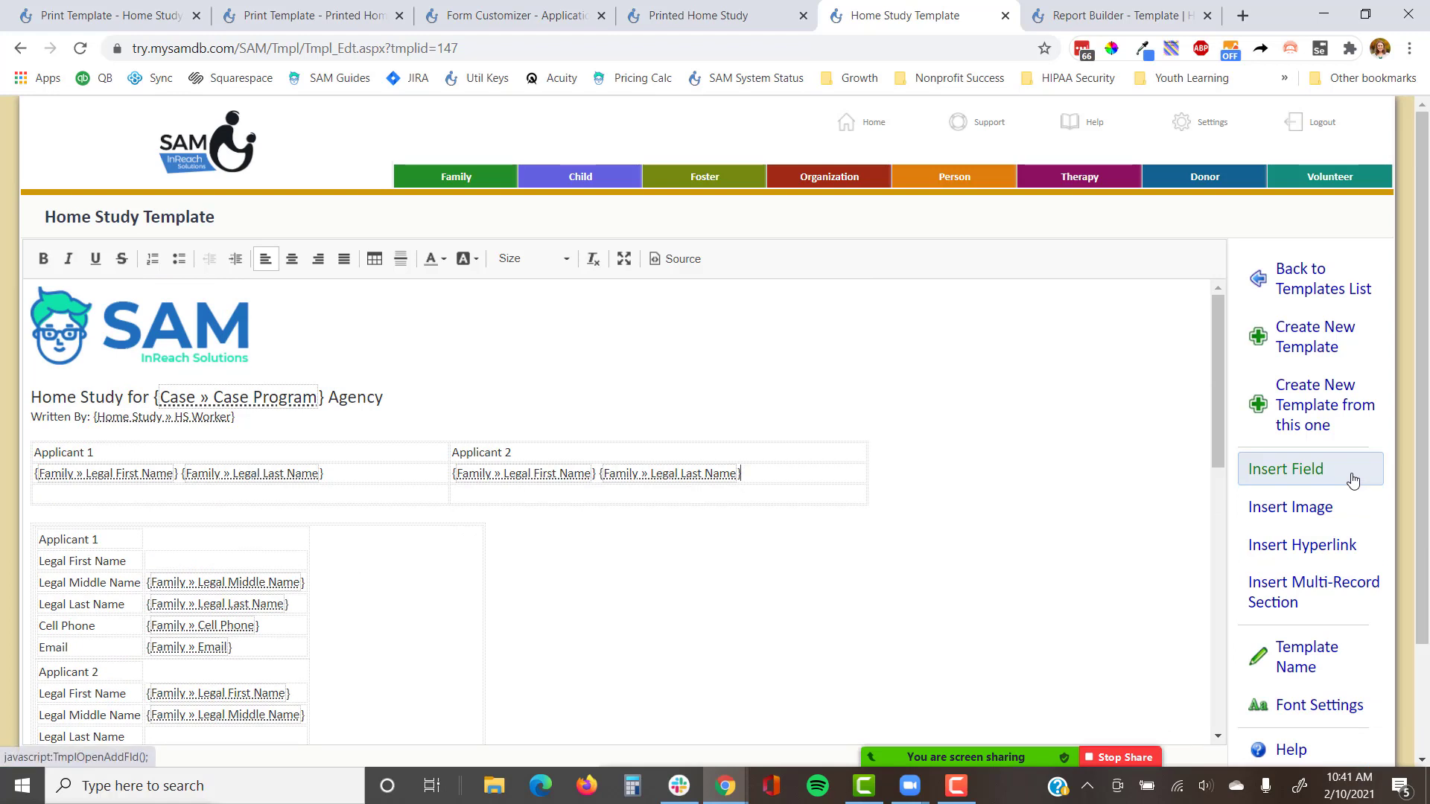
mouse_move(1065, 757)
click(1394, 753)
click(1207, 433)
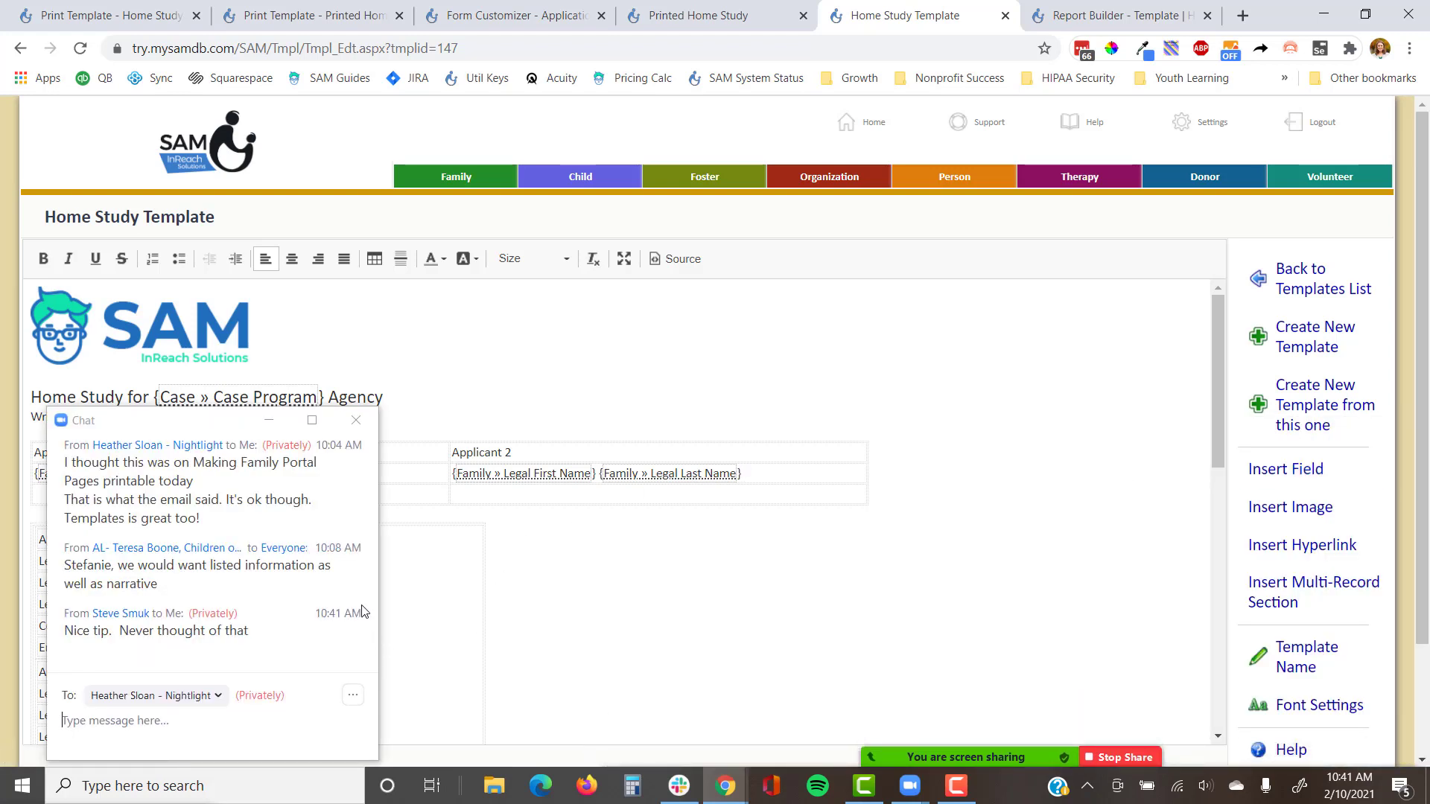
click(281, 420)
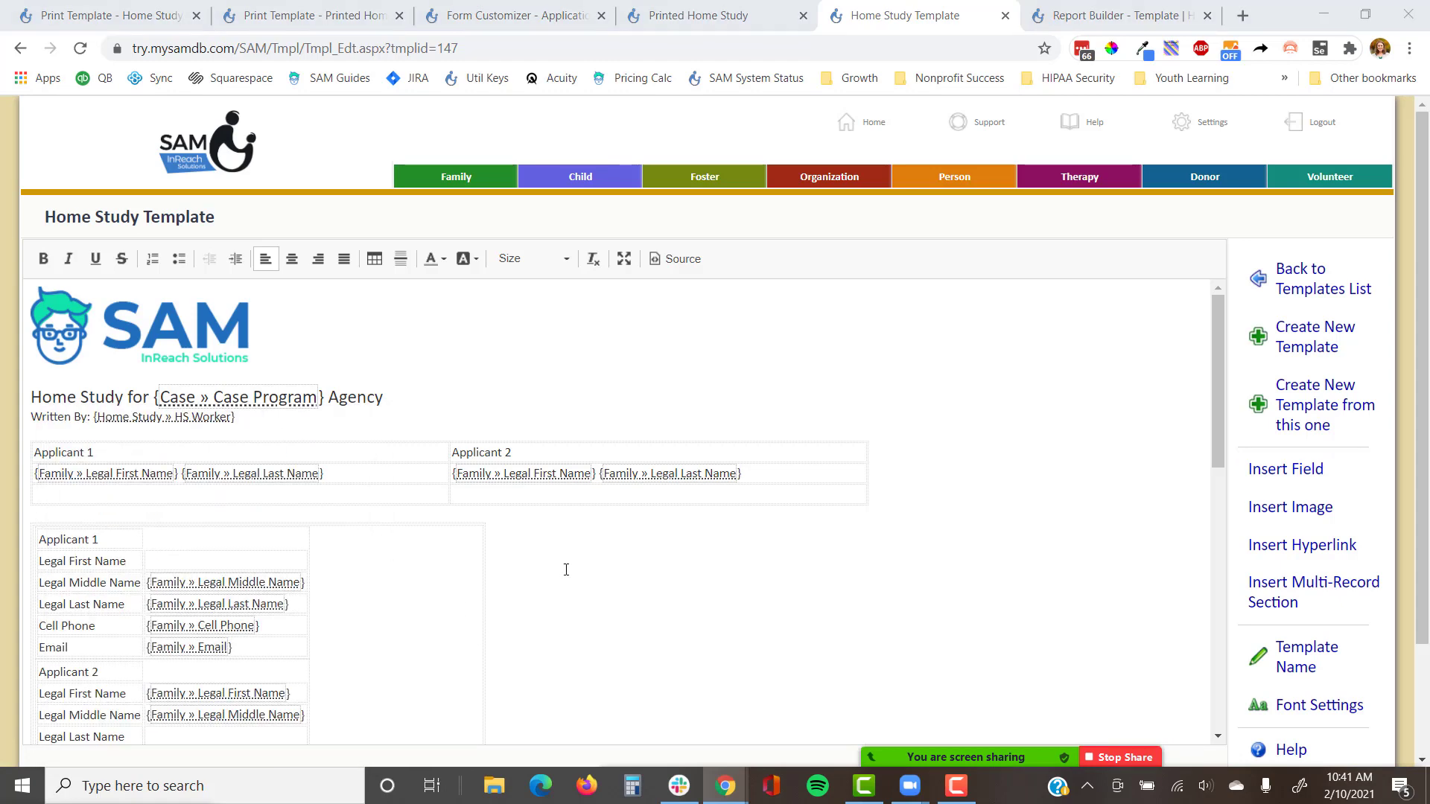
Step: Go back from the printed home study to the family's detailed record, reopen its printable template list and highlight the Home Study table note
click(149, 15)
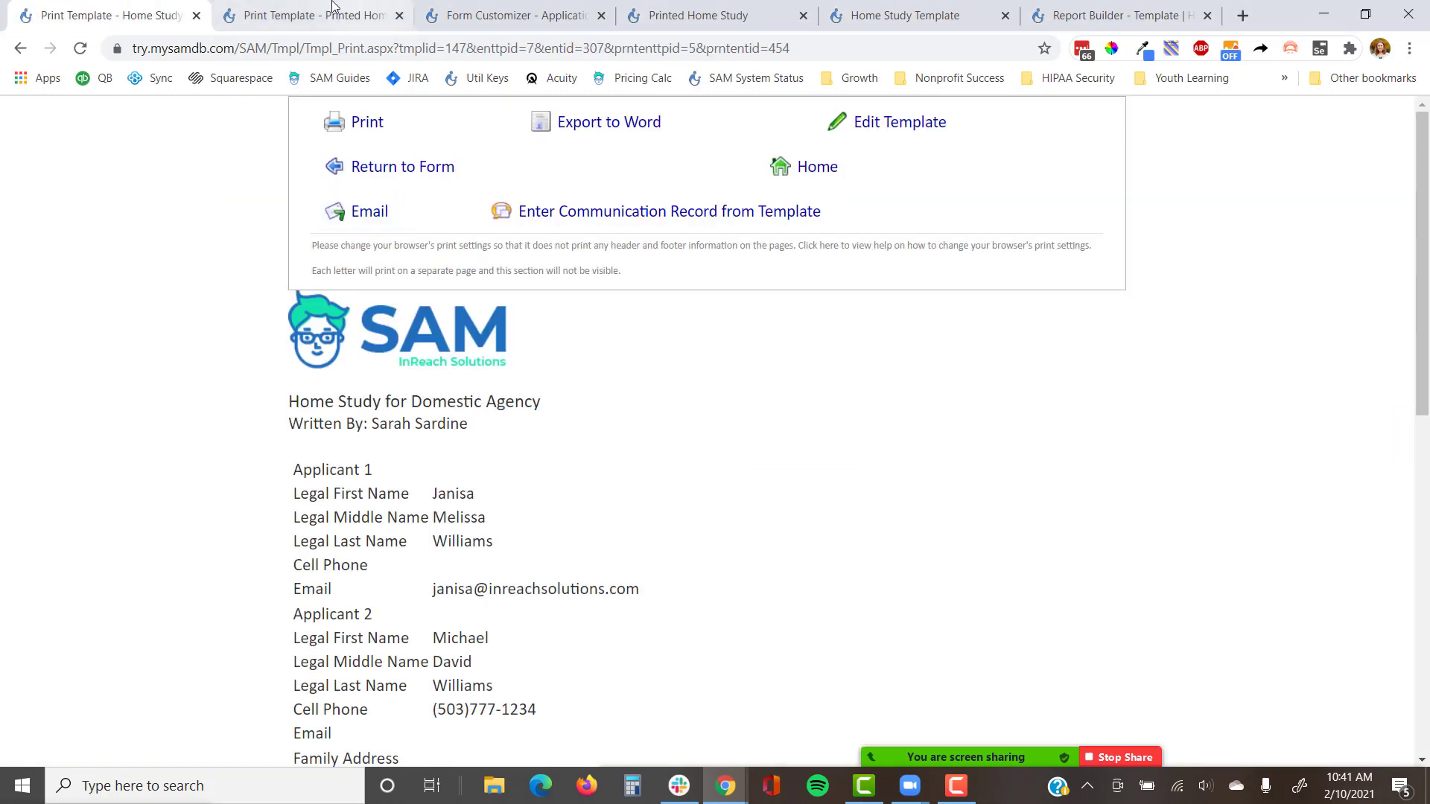
click(20, 47)
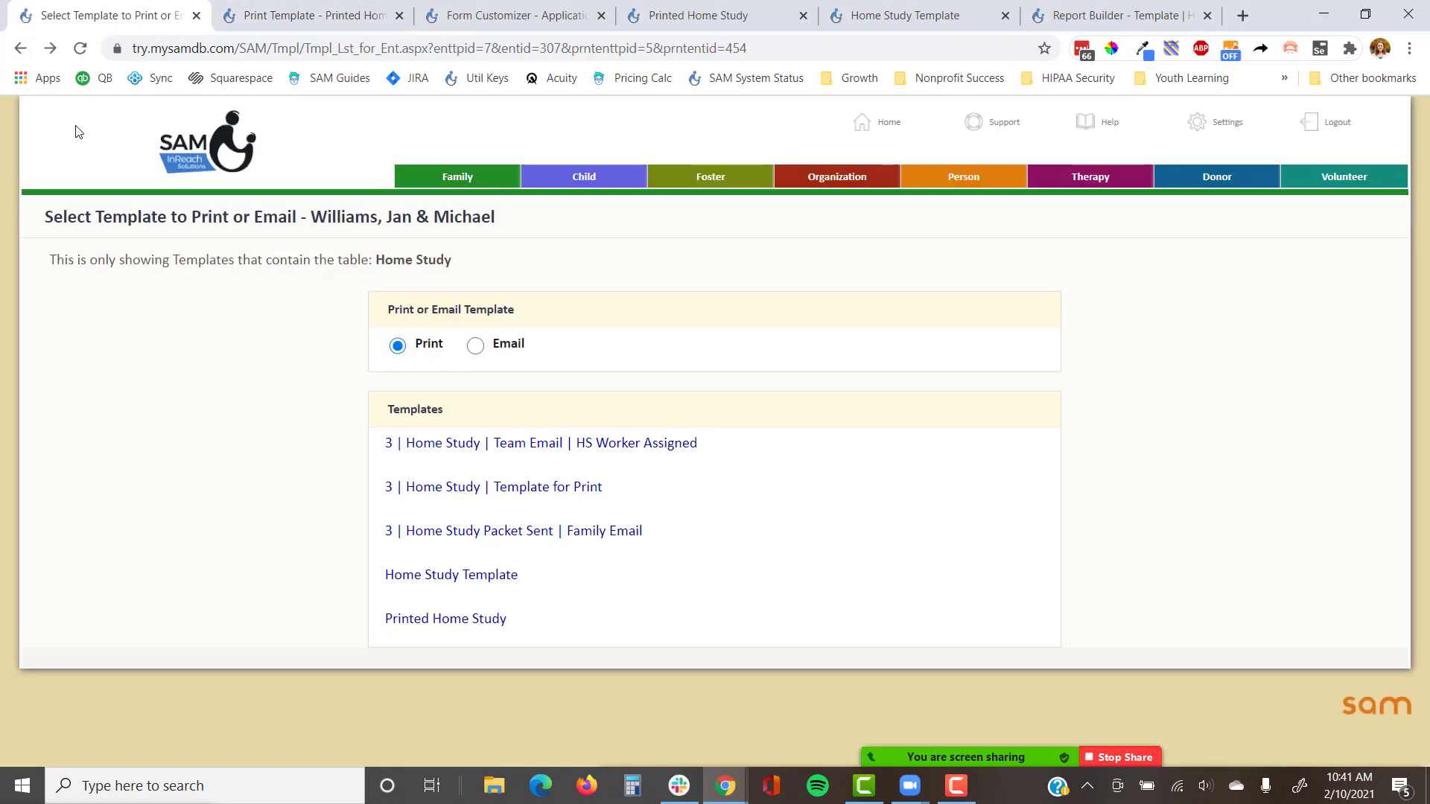
click(20, 49)
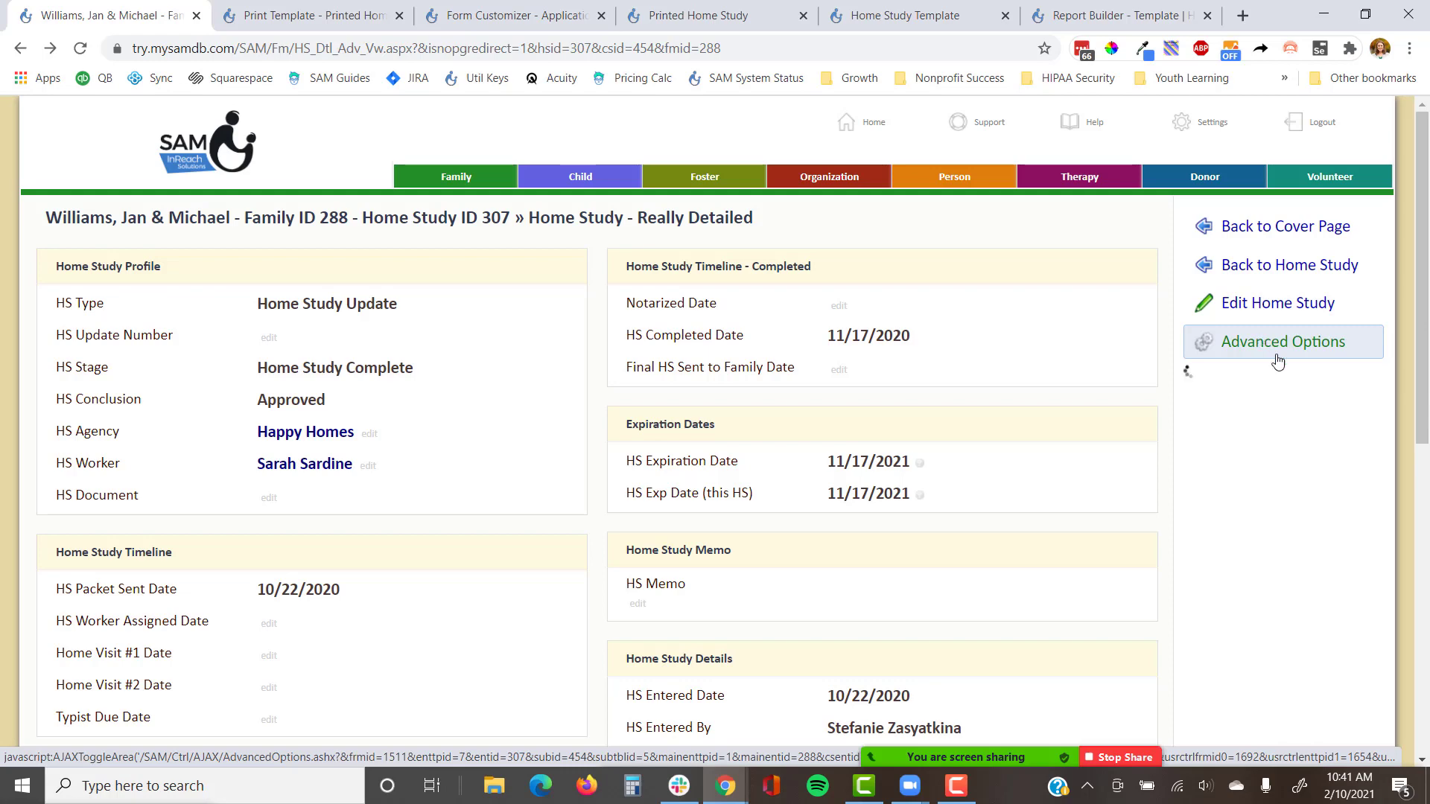
click(1259, 343)
click(1235, 547)
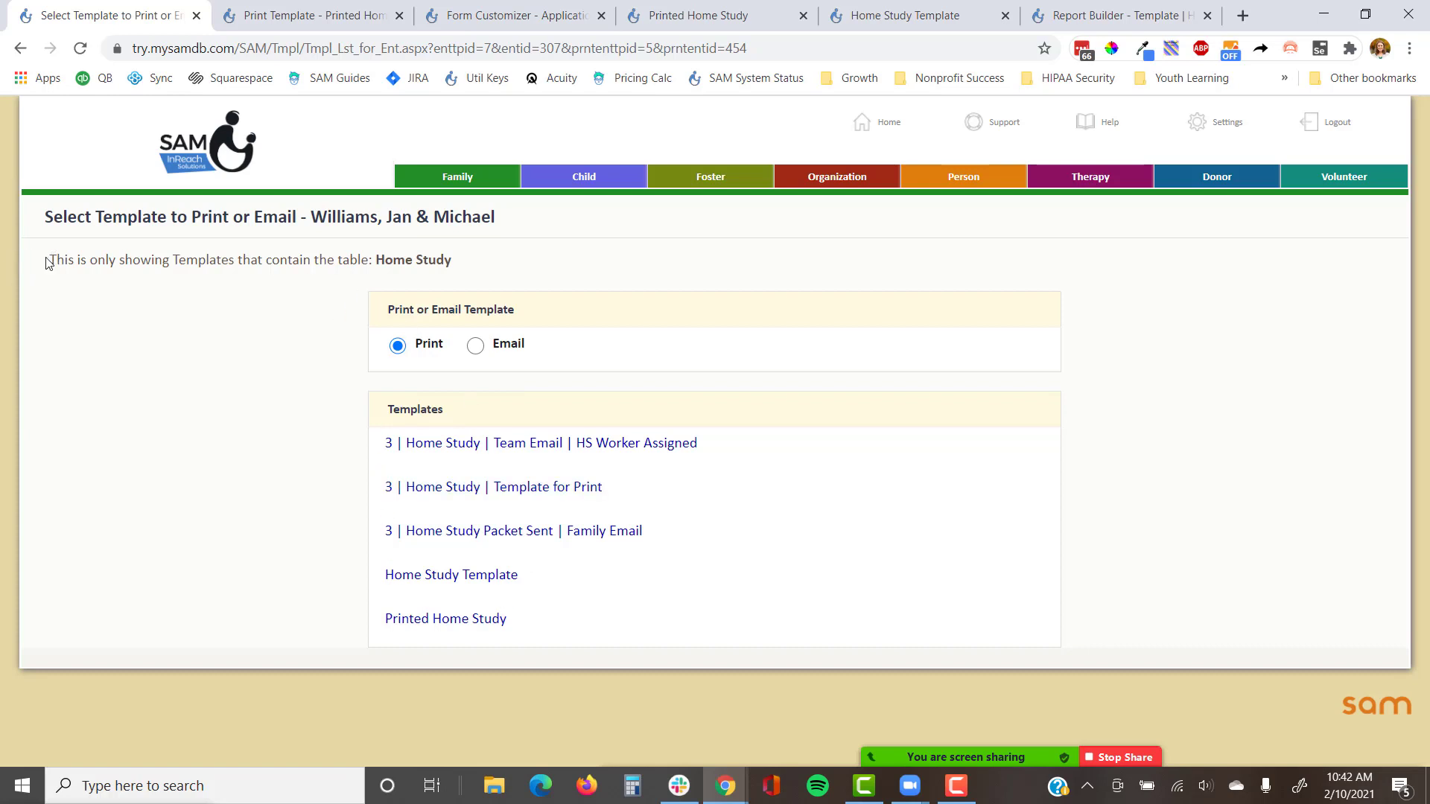
drag(53, 254, 475, 260)
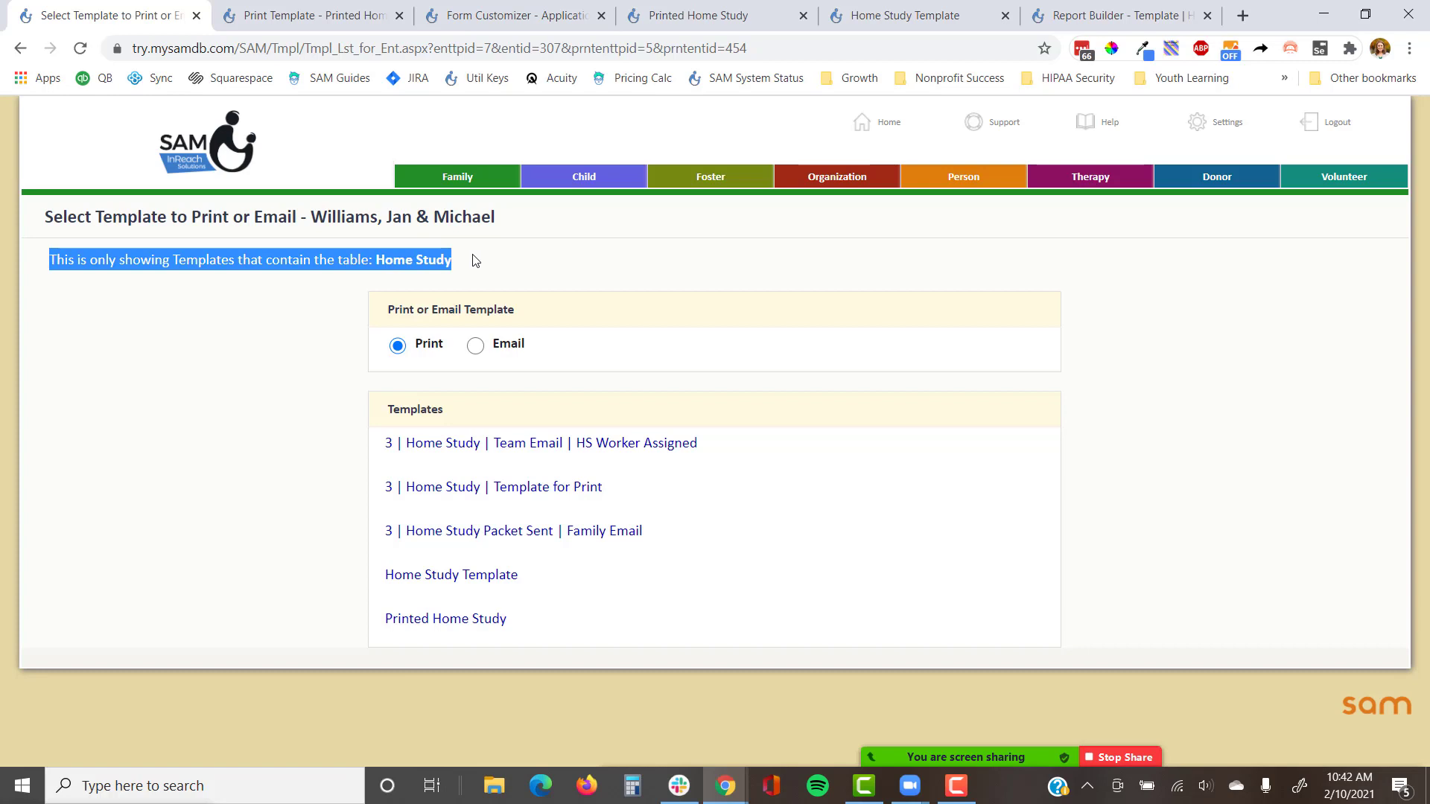
Step: Return to the family's detailed home study record, open its form in the Form Customizer and open the Sidebar Links Manager
click(519, 277)
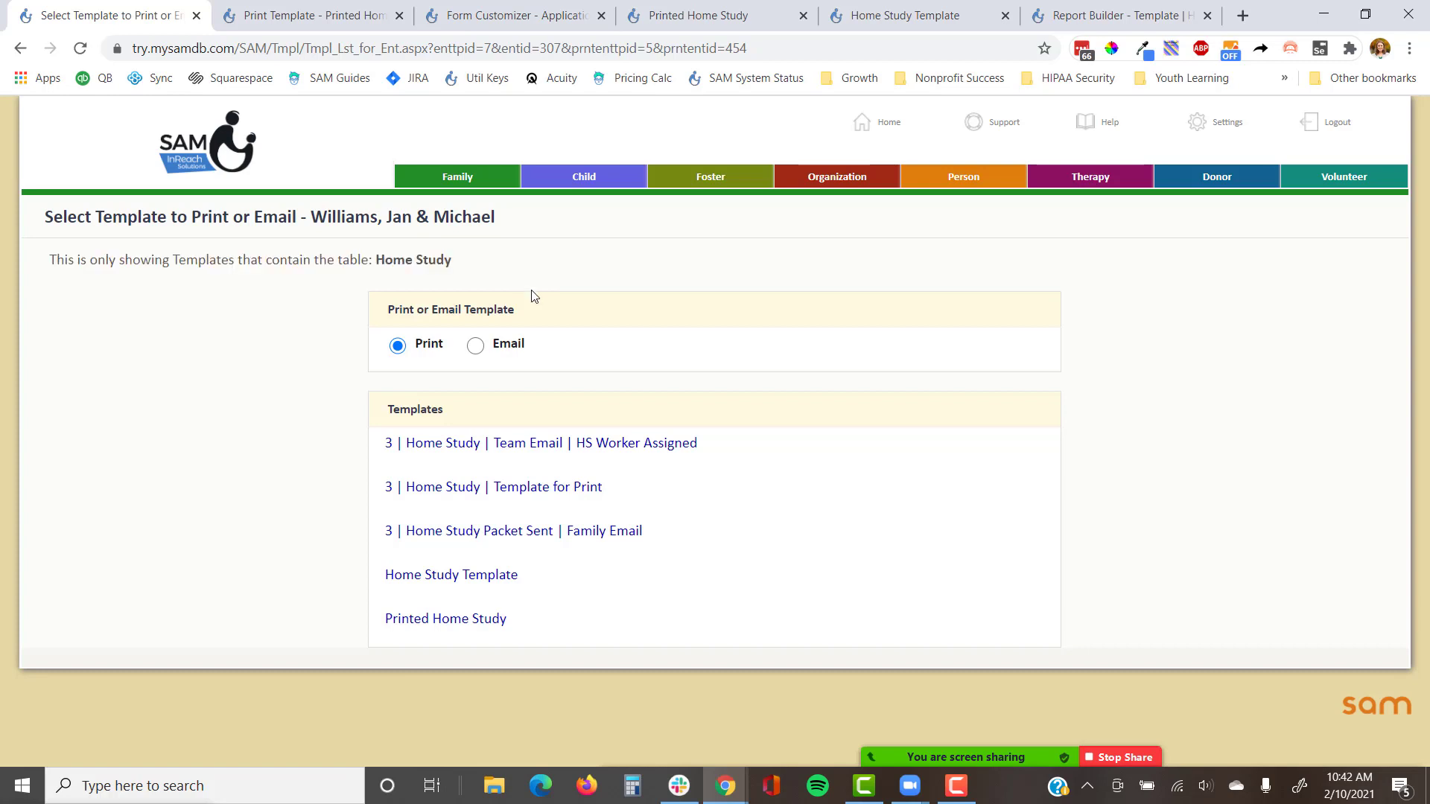
click(21, 48)
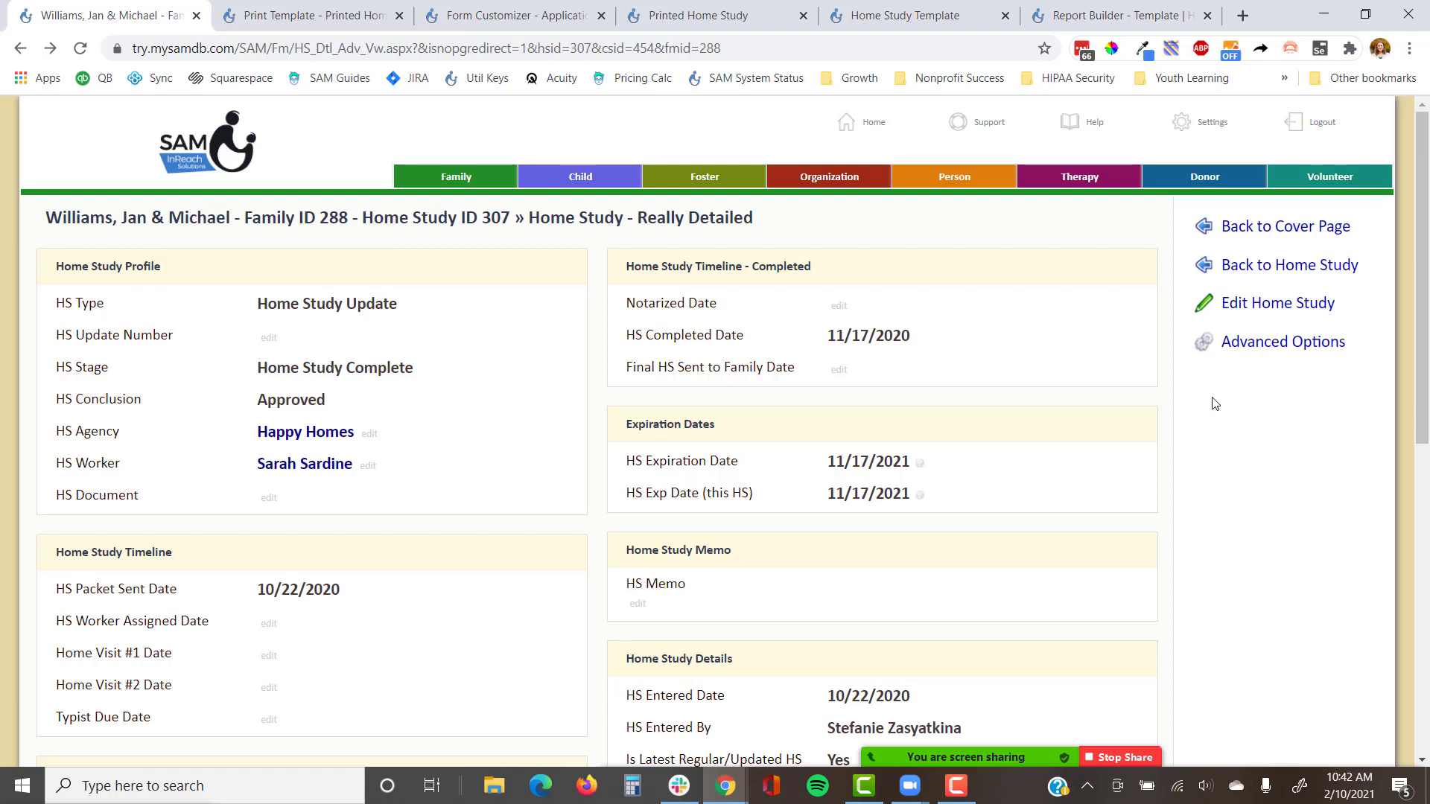
click(1287, 356)
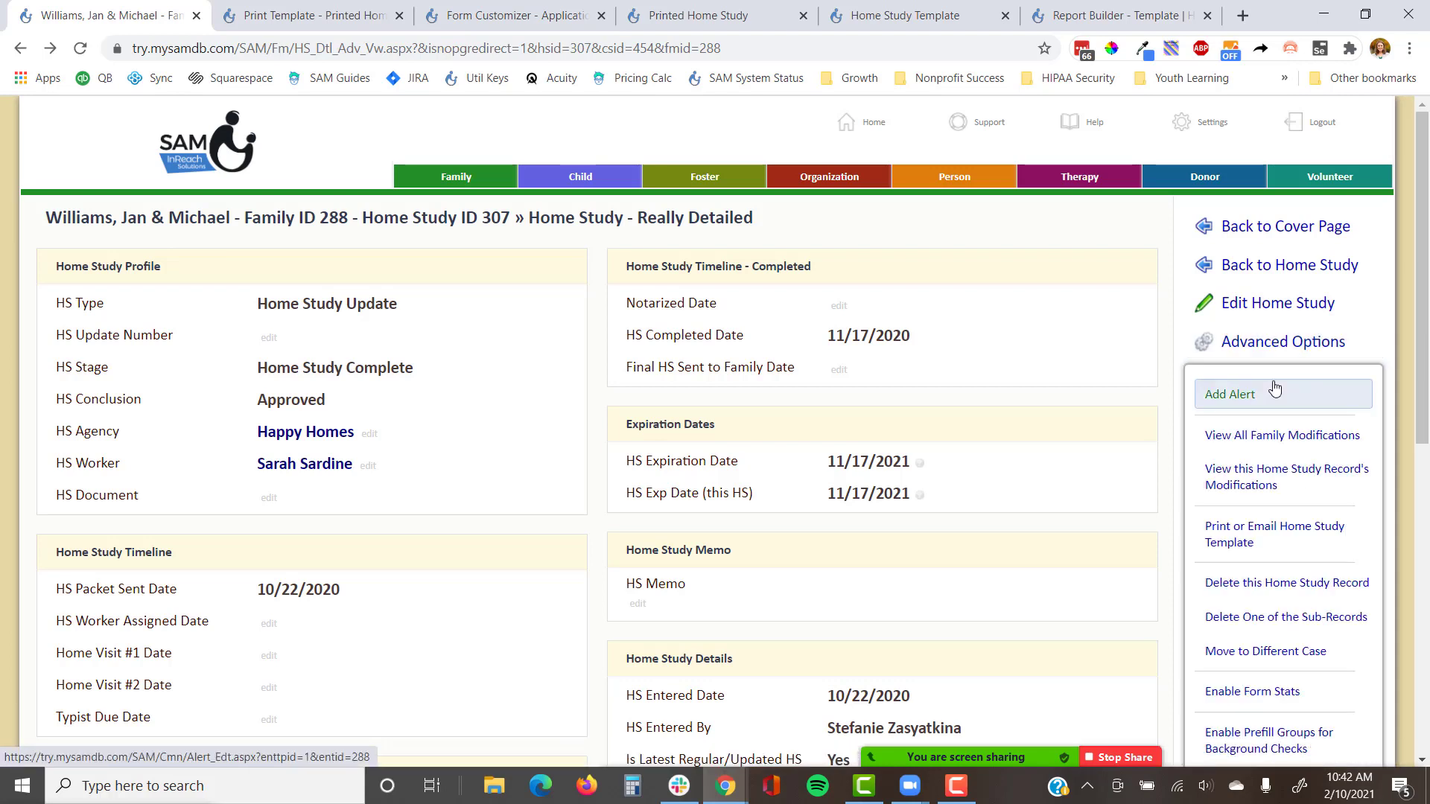
scroll(1278, 402, down, 3)
click(1267, 600)
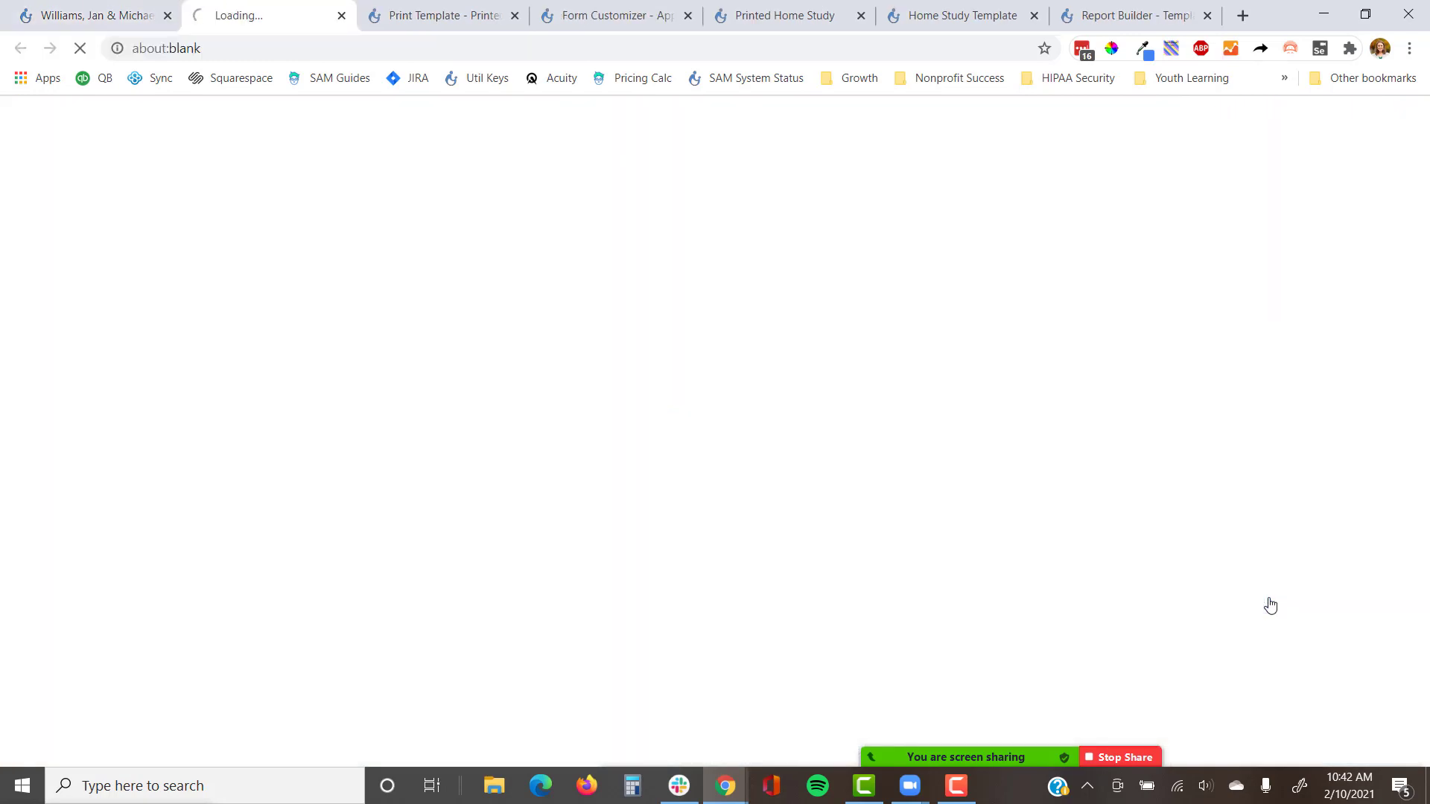
click(1237, 558)
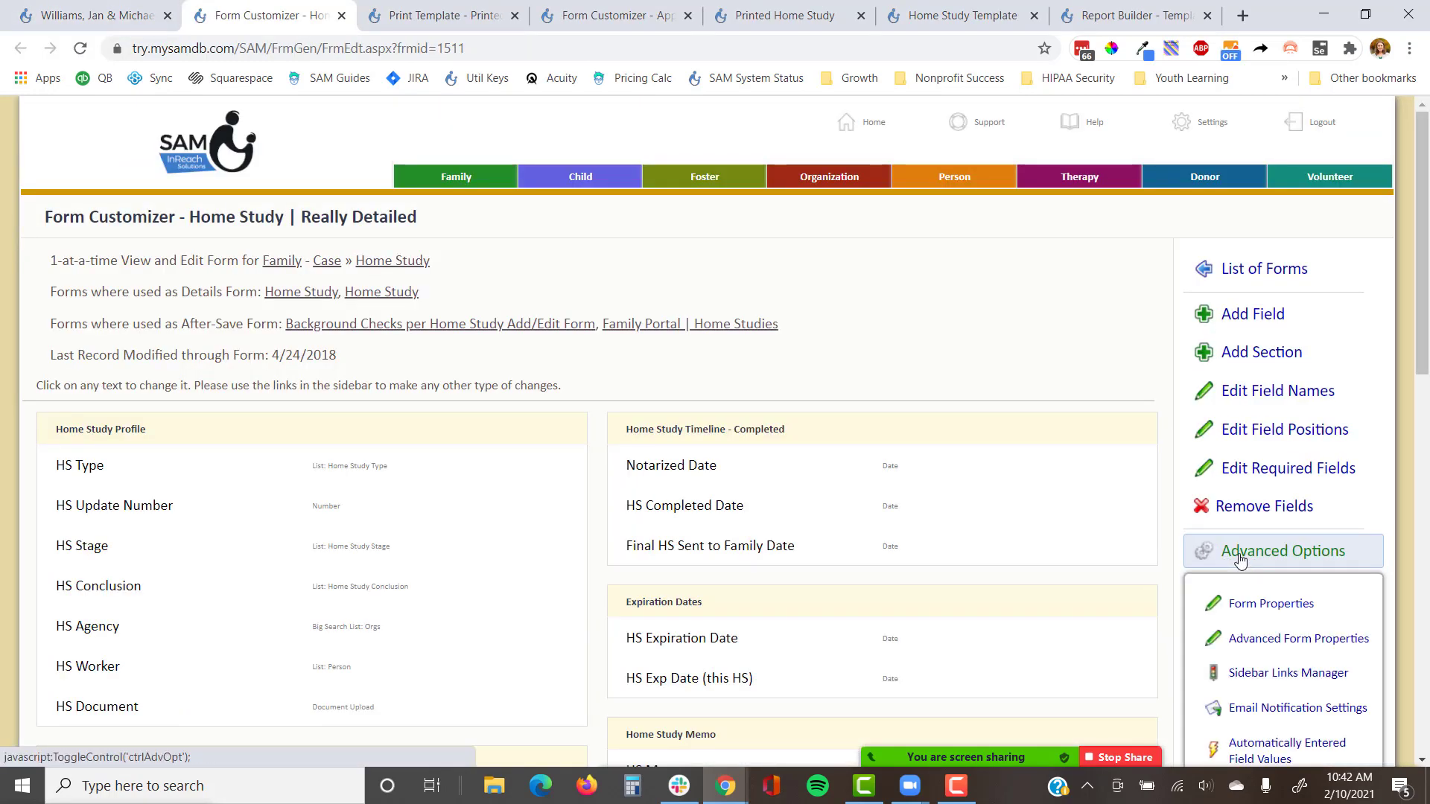
click(1266, 684)
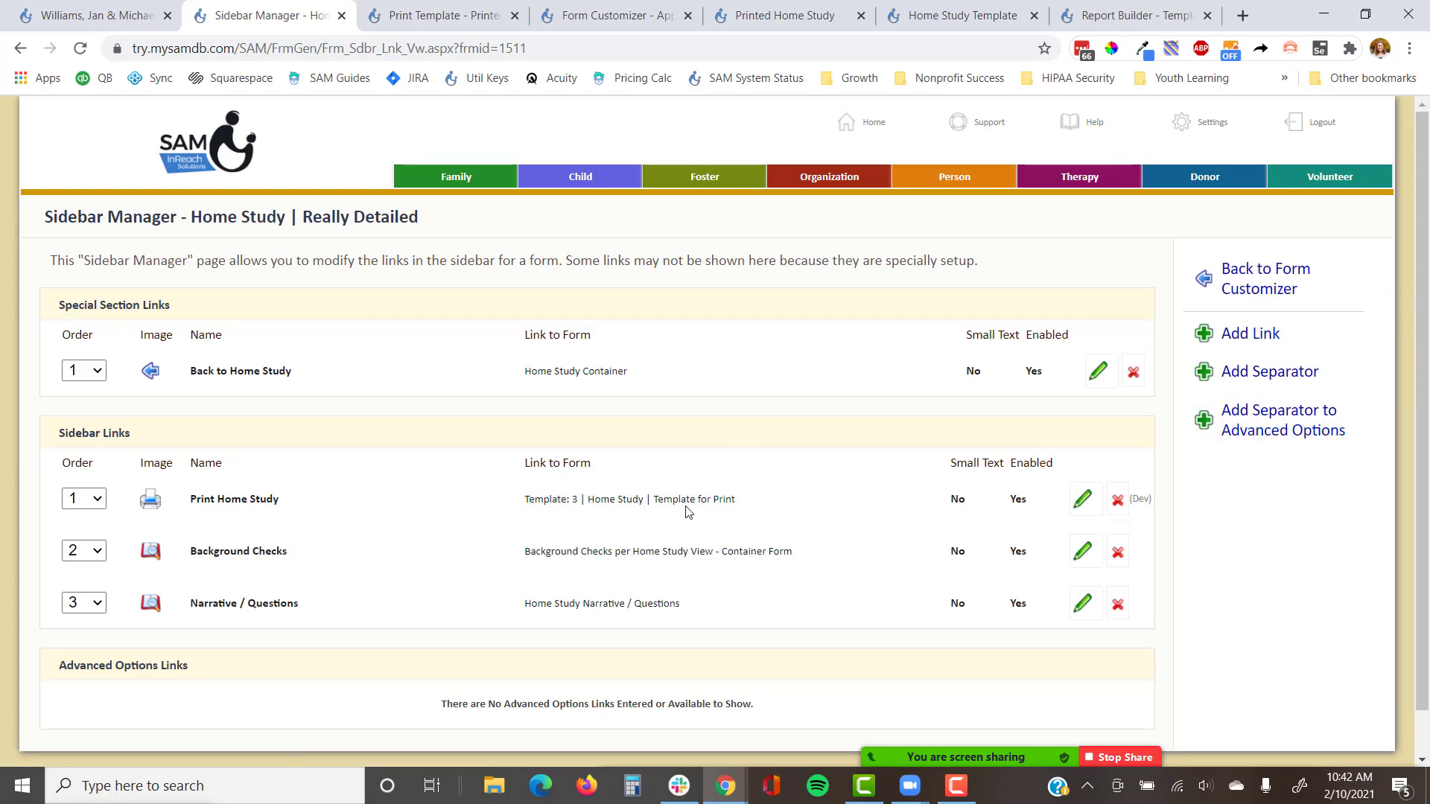
Step: Check the sidebar of the family's home study record against the links in the Sidebar Manager
click(82, 15)
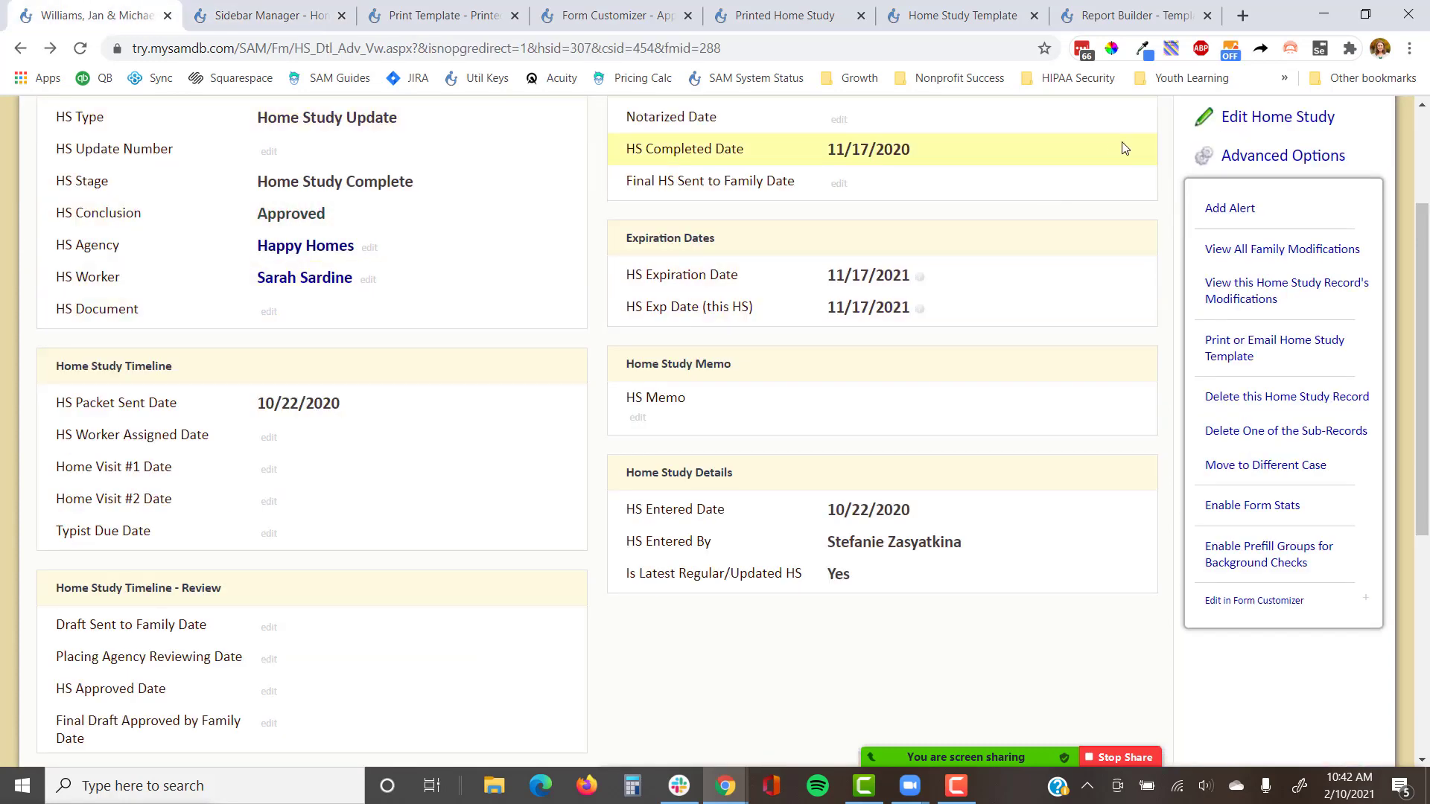
scroll(1093, 232, up, 2)
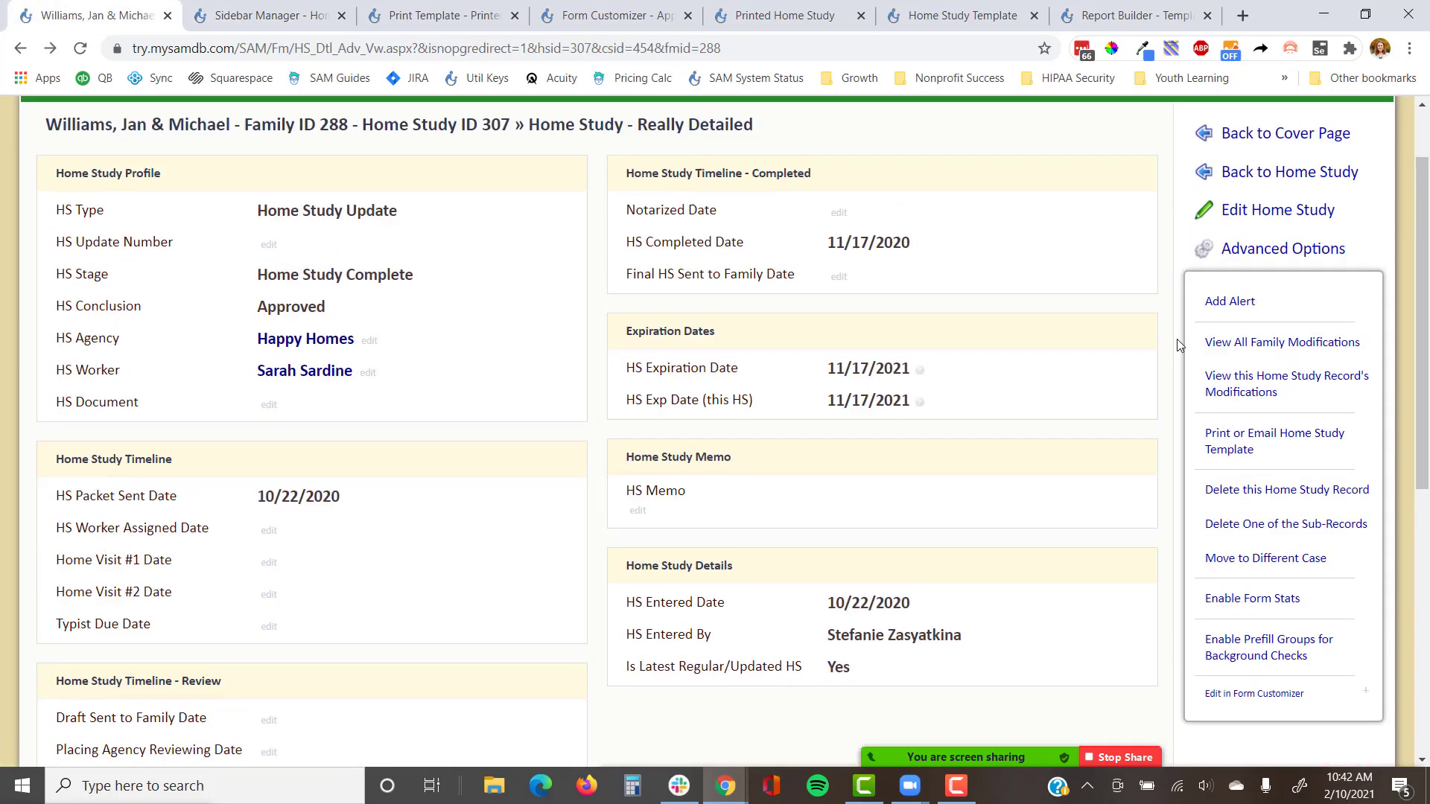
click(1285, 248)
scroll(1251, 521, down, 5)
scroll(1239, 536, up, 2)
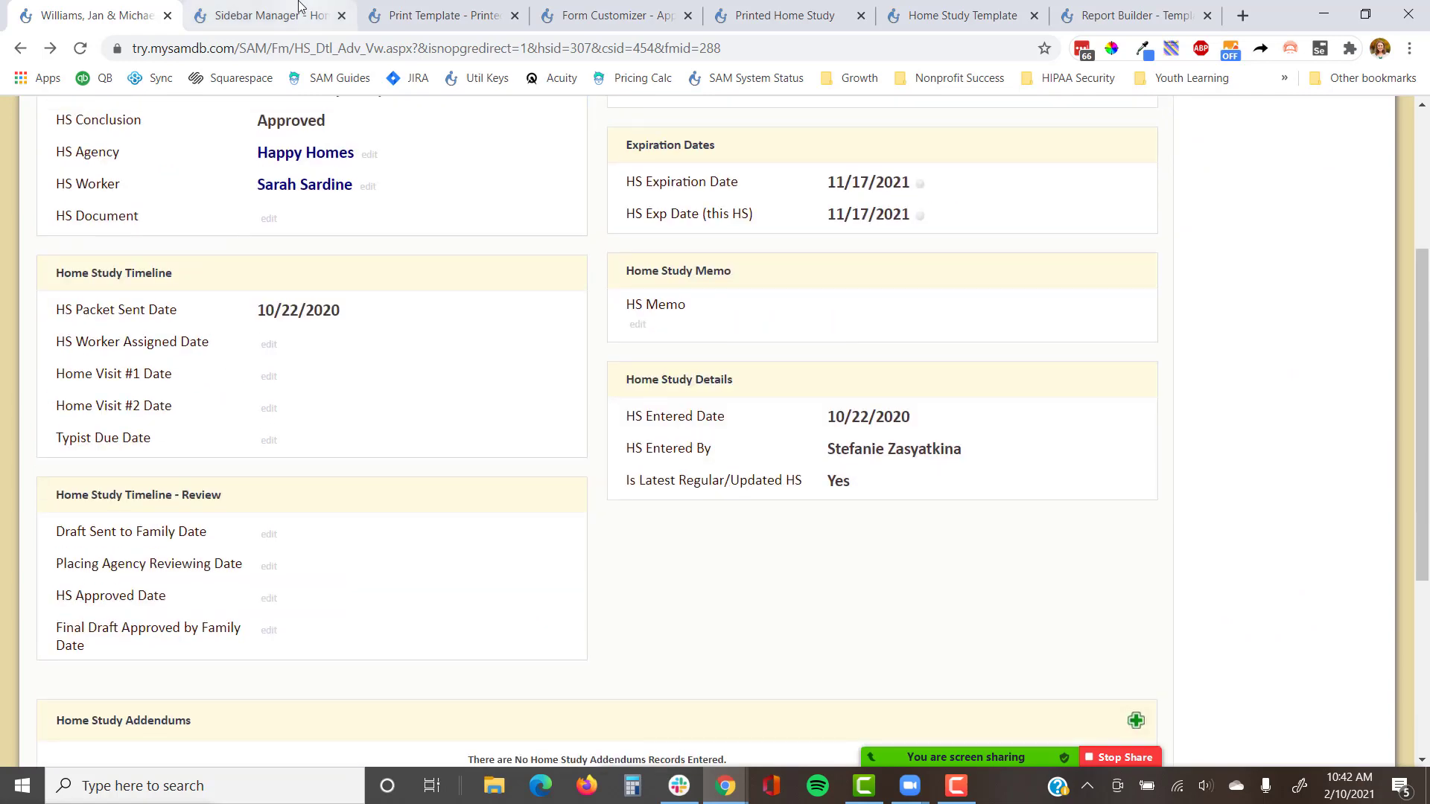
click(268, 15)
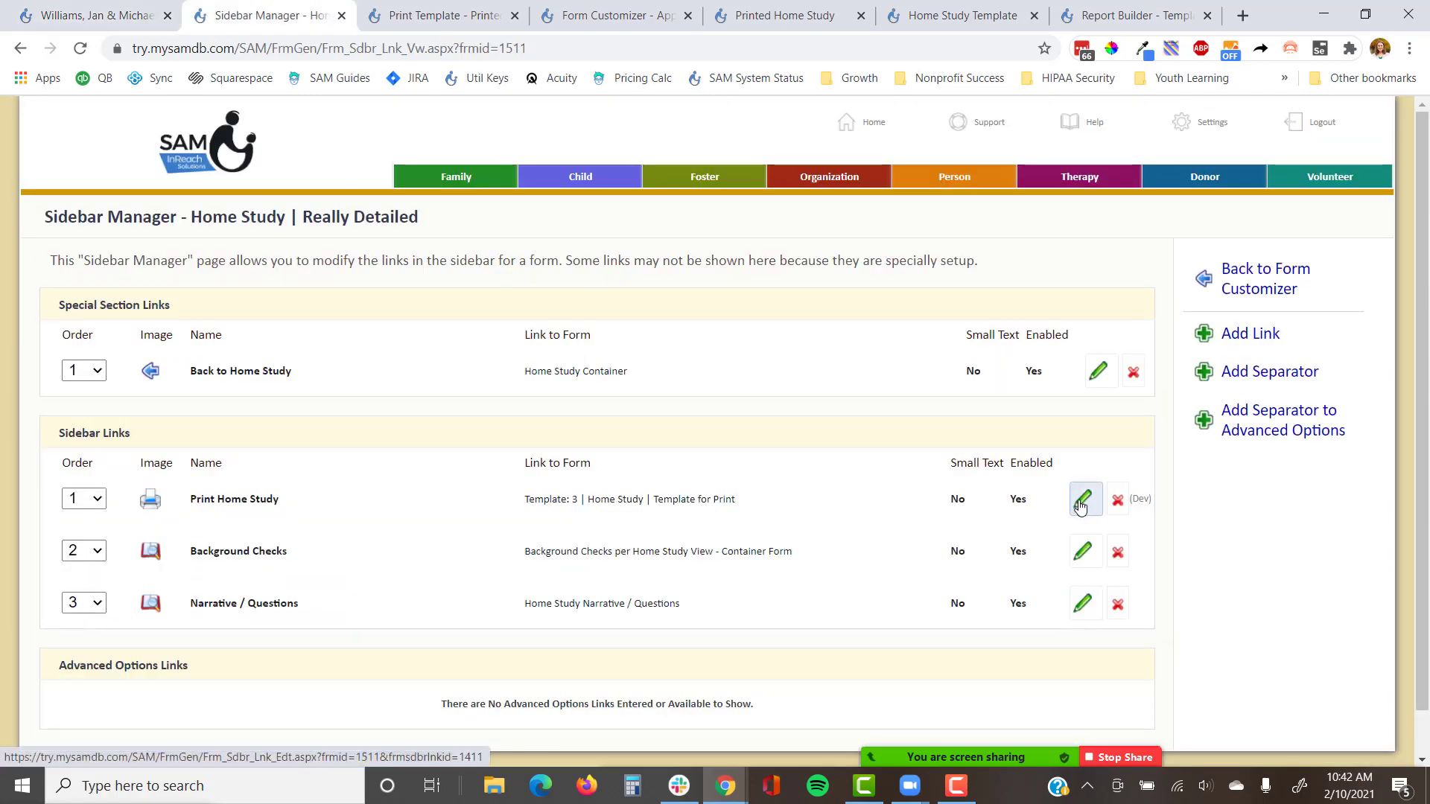
Step: Create a new sidebar link named Print Template with the Print image
click(1251, 333)
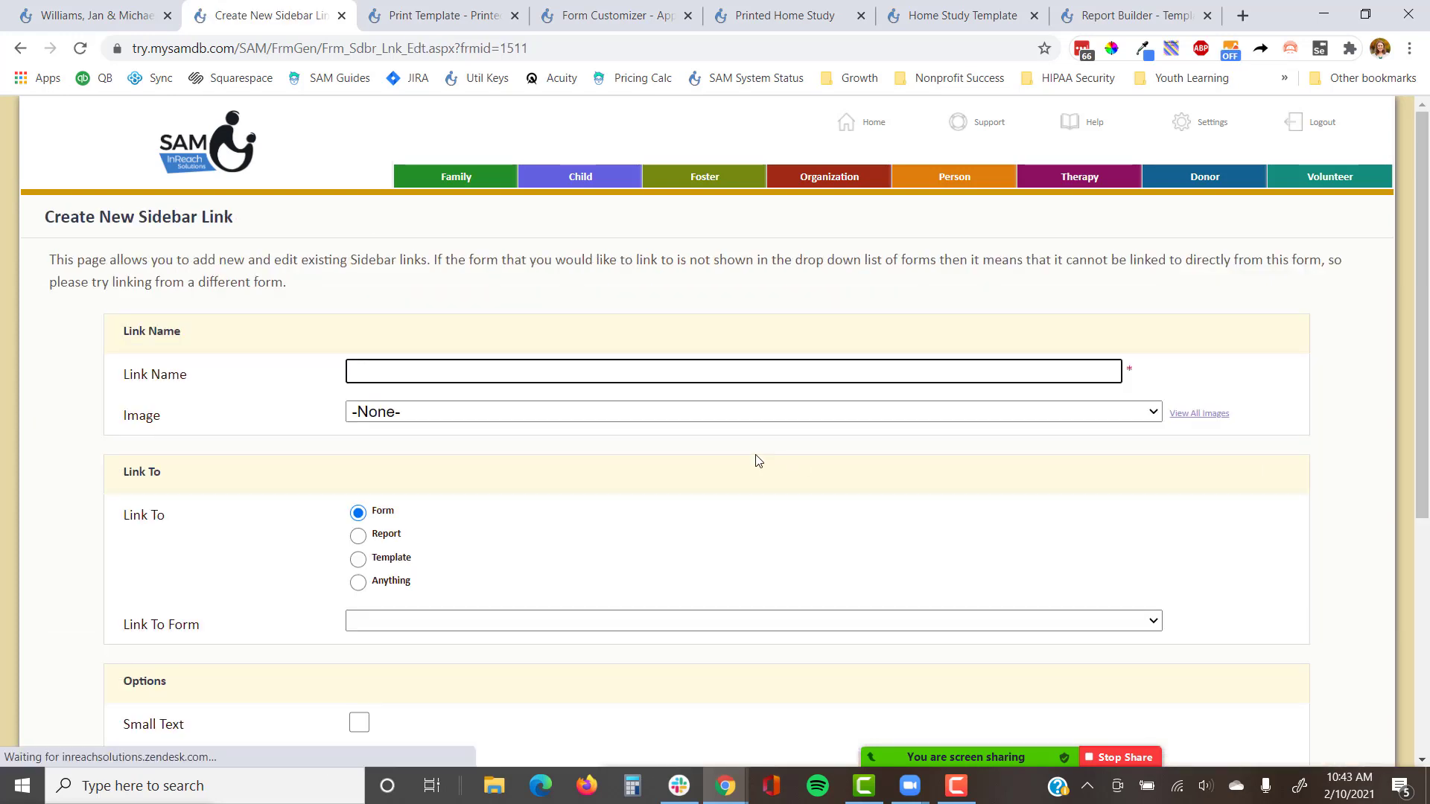
text(PRint)
key(BackSpace)
key(BackSpace)
key(BackSpace)
key(BackSpace)
text(rting)
key(BackSpace)
key(BackSpace)
key(BackSpace)
key(BackSpace)
key(BackSpace)
text(int T)
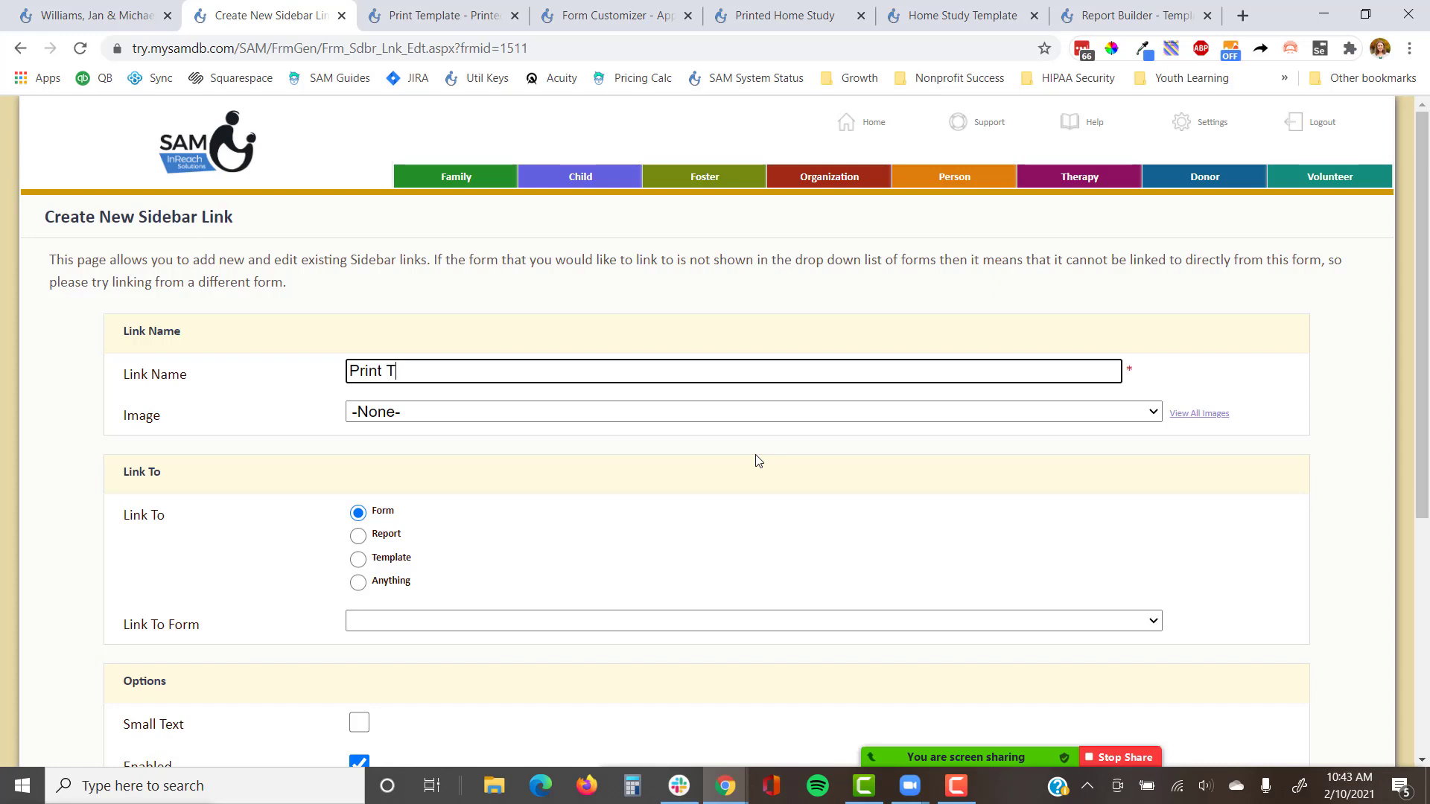
text(emplate)
click(762, 416)
text(pr)
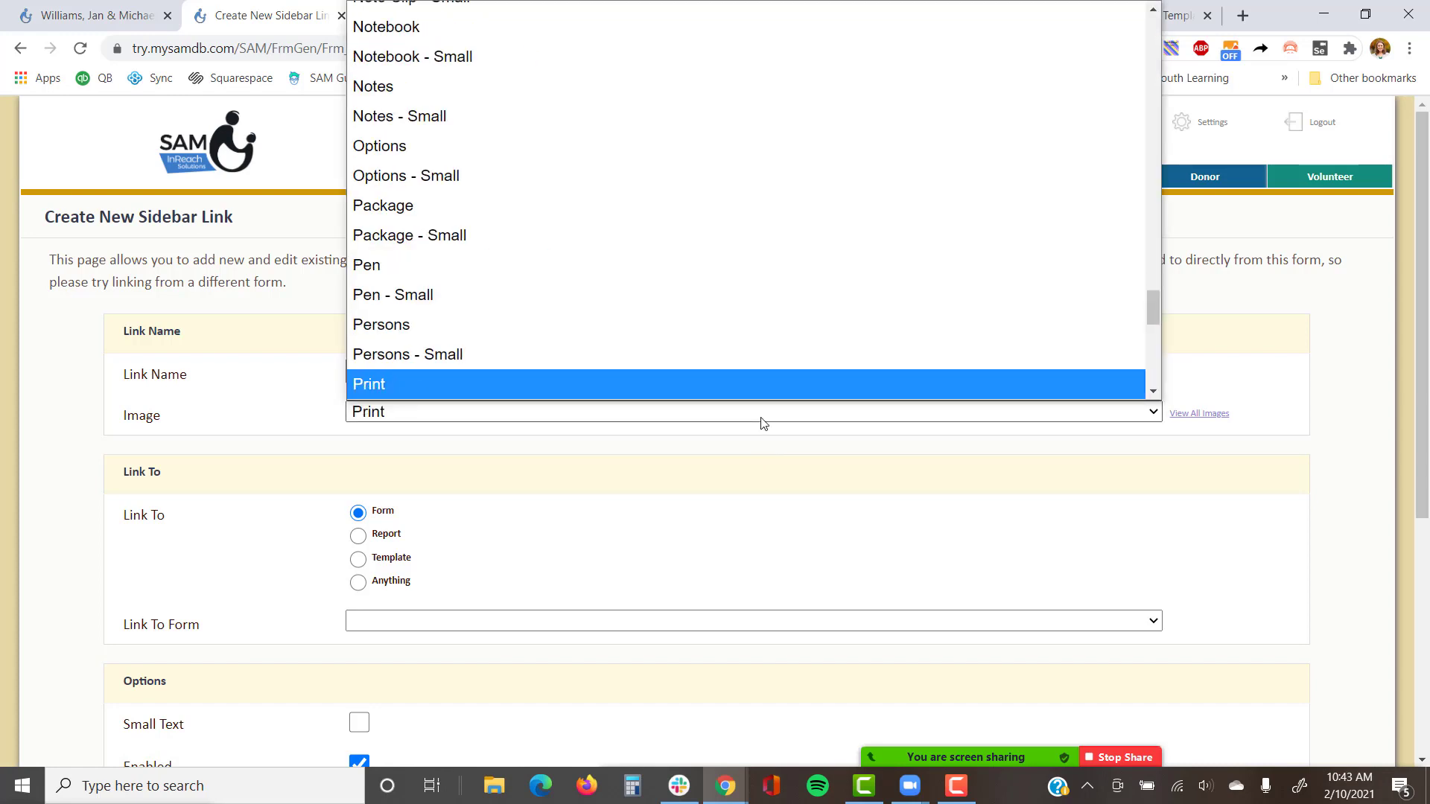
key(Return)
Step: Link the new sidebar entry to the template Home Study Template, enable Small Text and save it
scroll(528, 298, down, 3)
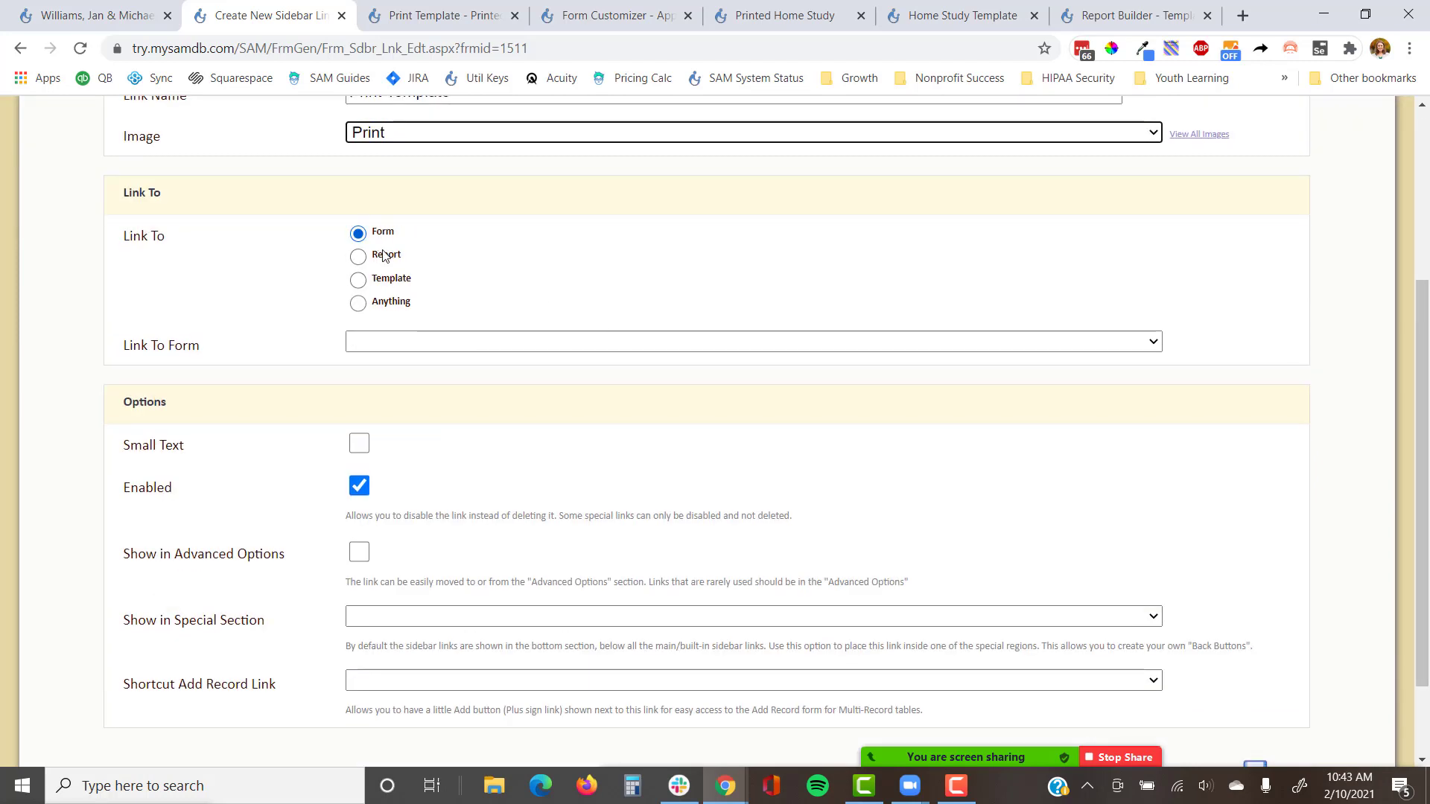
click(387, 278)
click(523, 343)
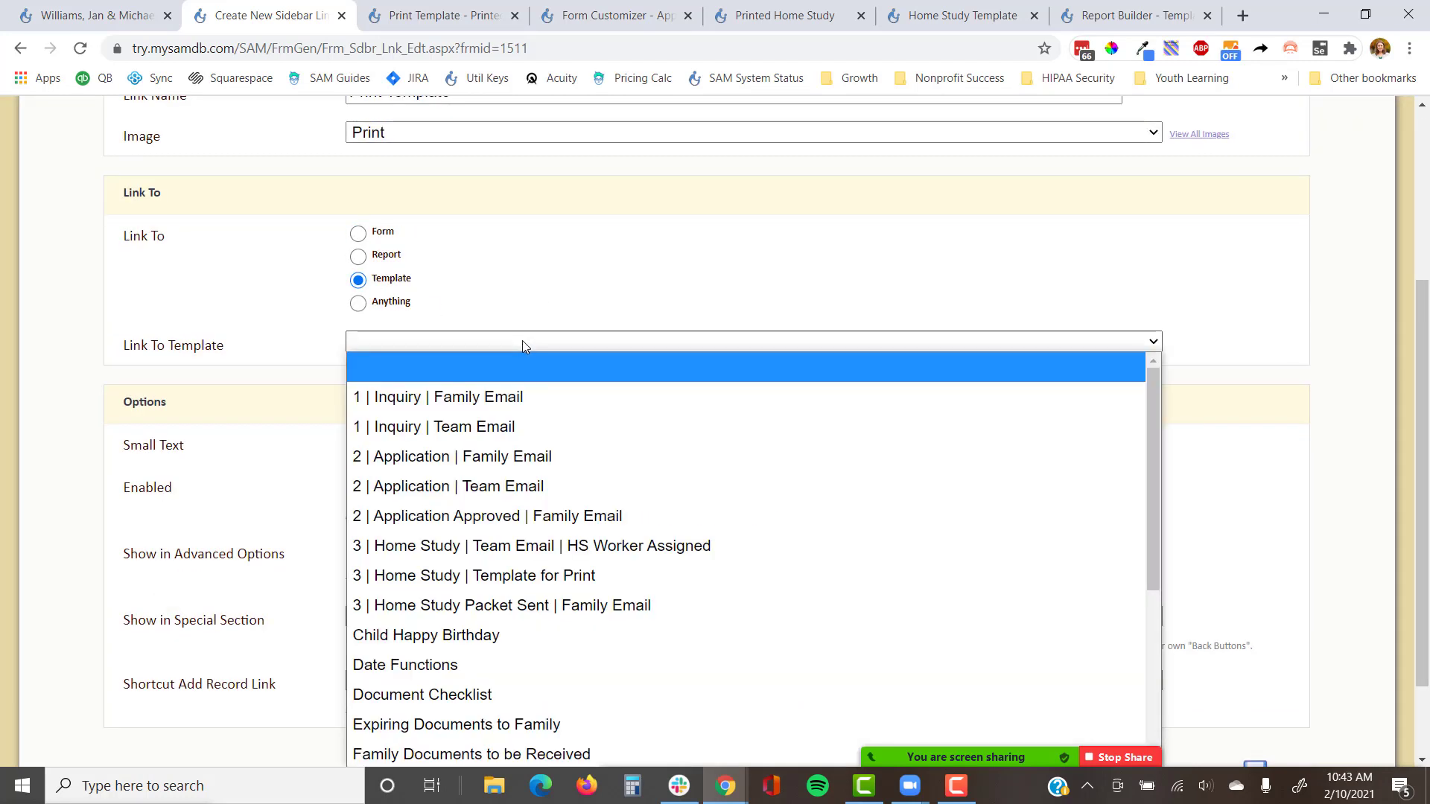
scroll(523, 343, down, 2)
click(470, 247)
scroll(526, 443, down, 3)
scroll(526, 444, down, 1)
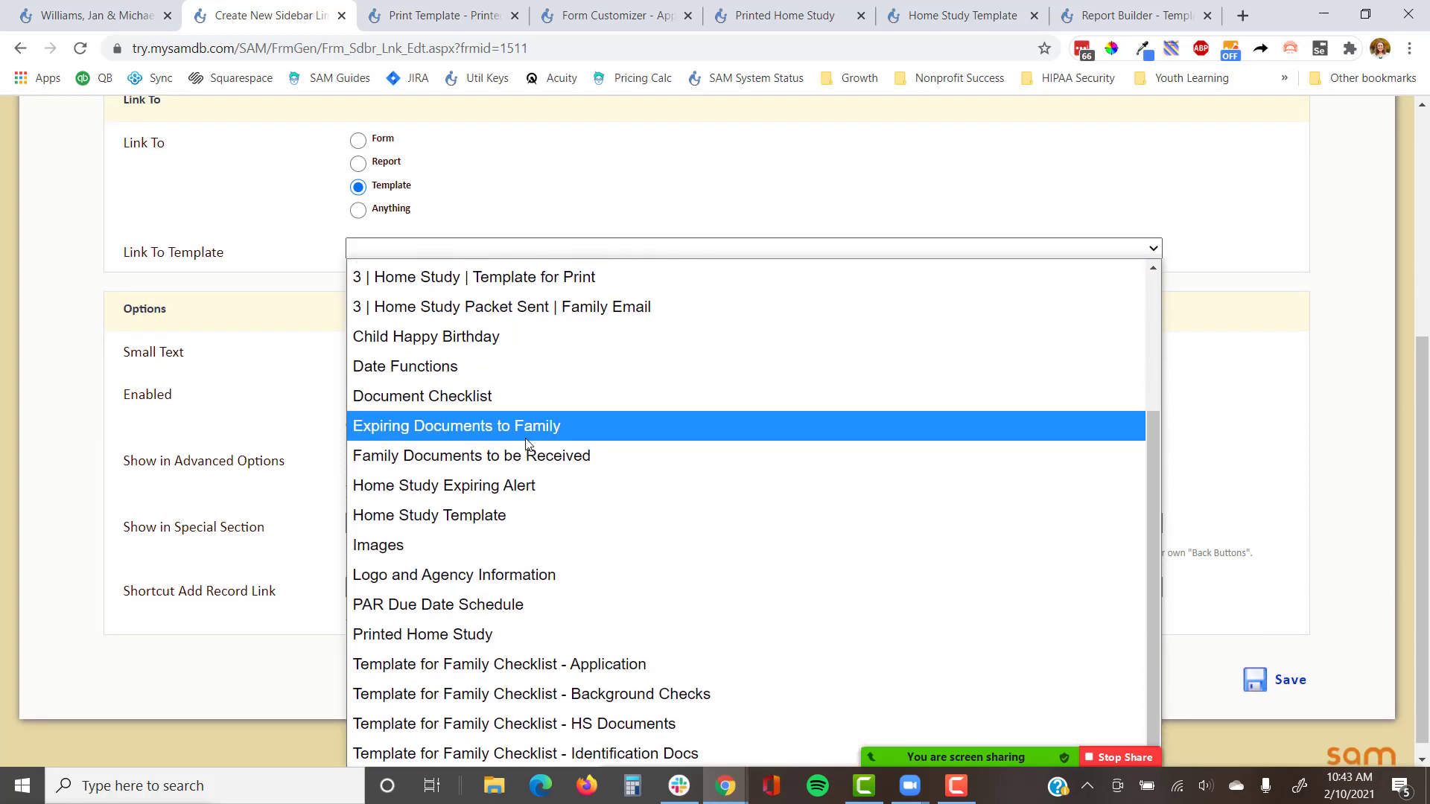
click(516, 514)
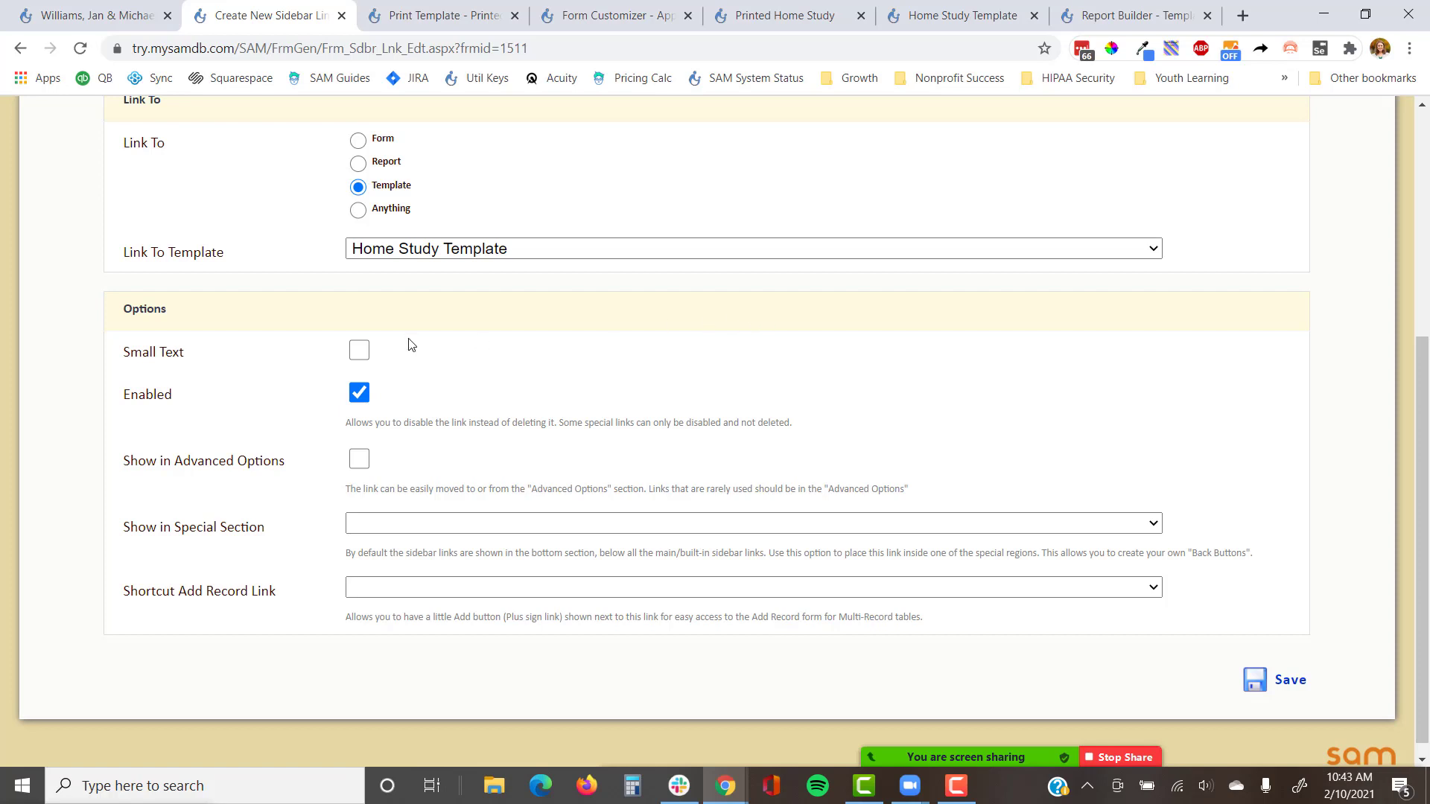
click(361, 351)
click(1238, 676)
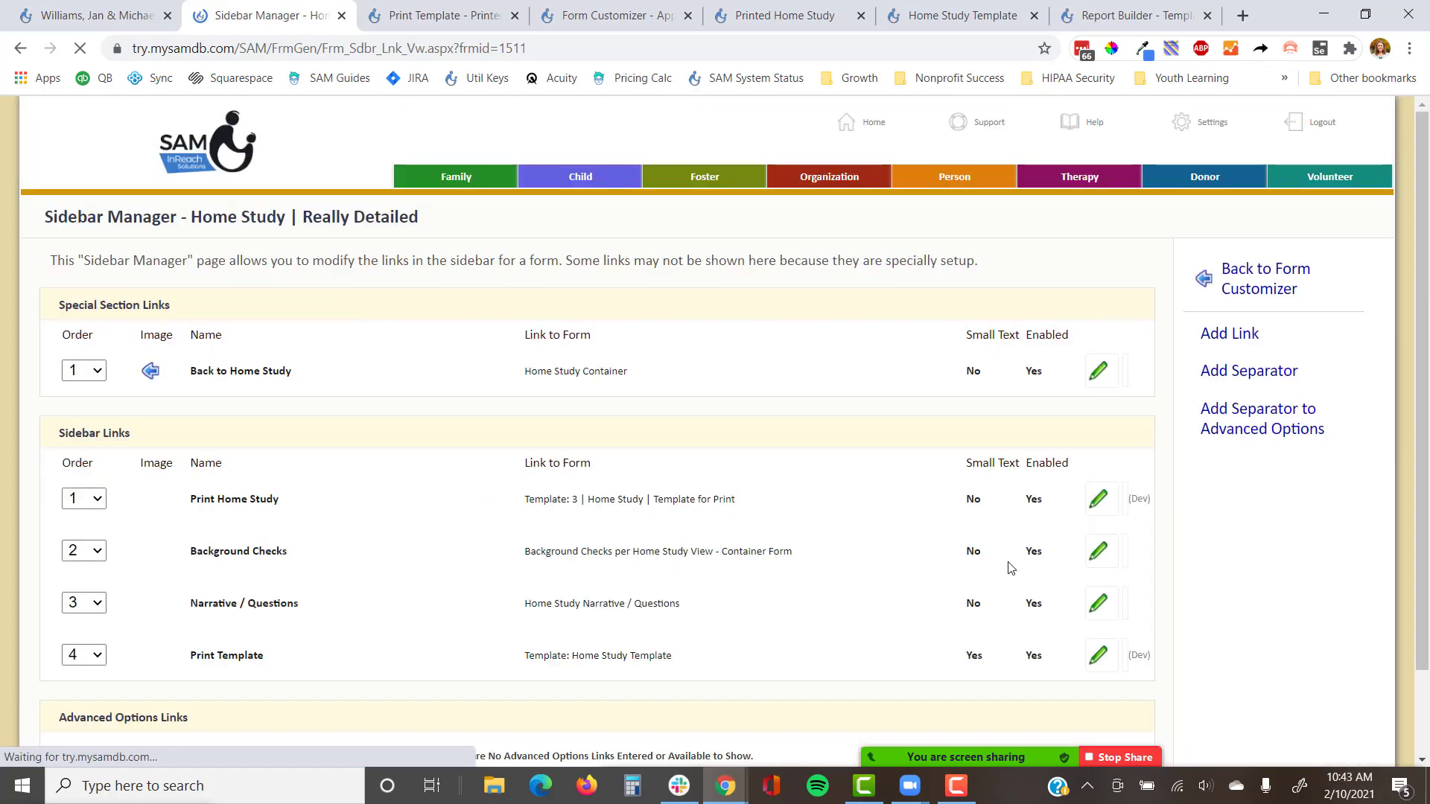
Step: Delete the Print Home Study link from the form's sidebar links and confirm the deletion
scroll(697, 455, down, 2)
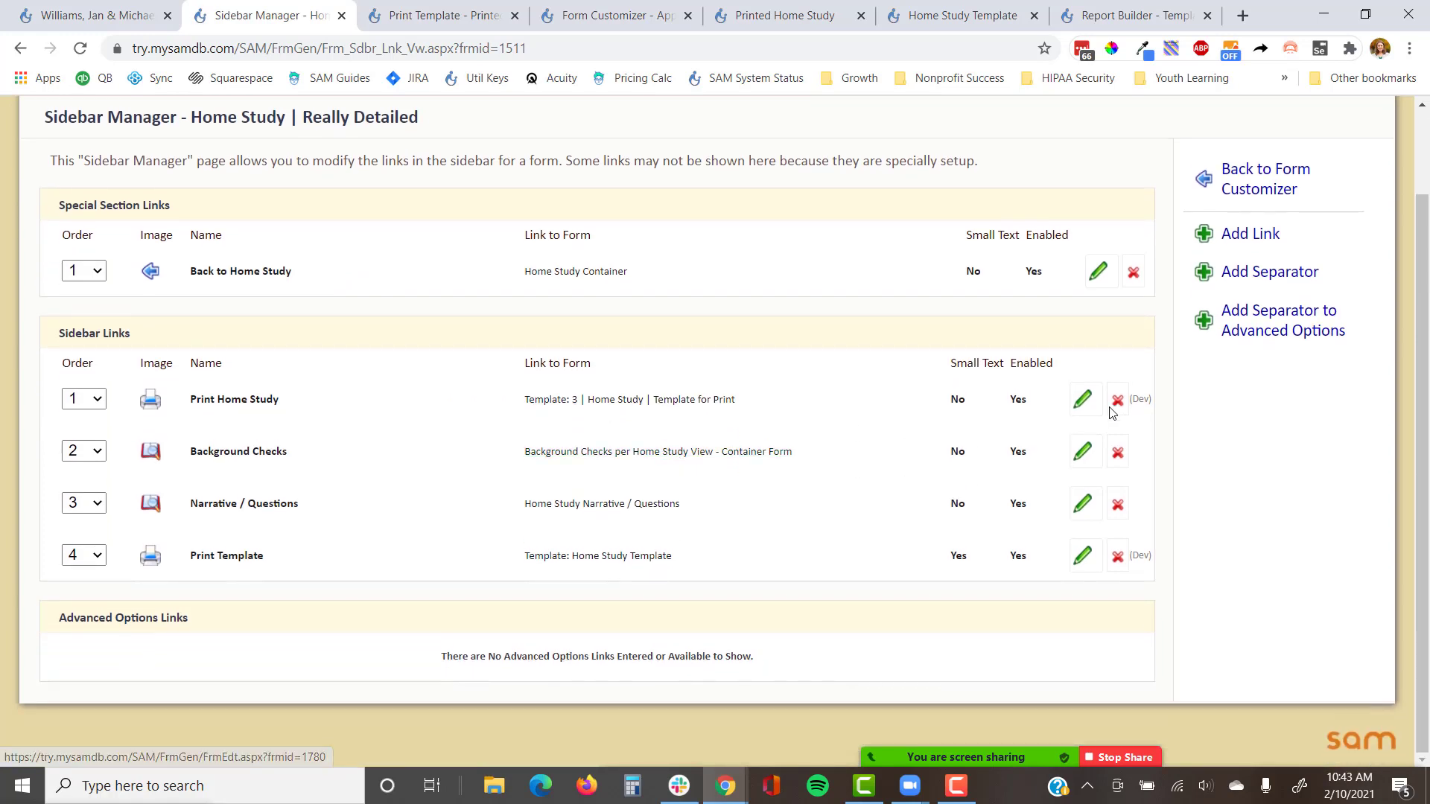
click(1117, 405)
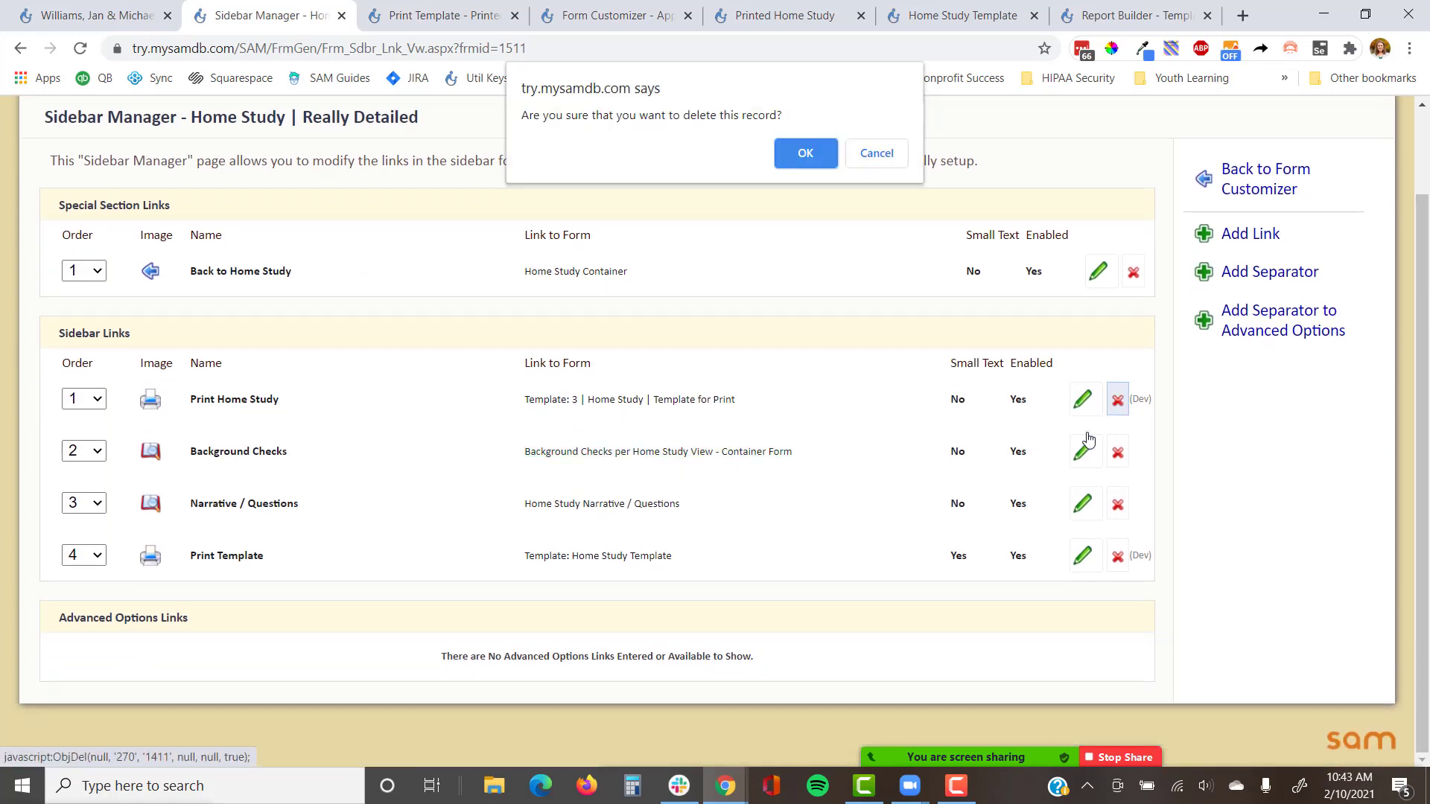
click(812, 152)
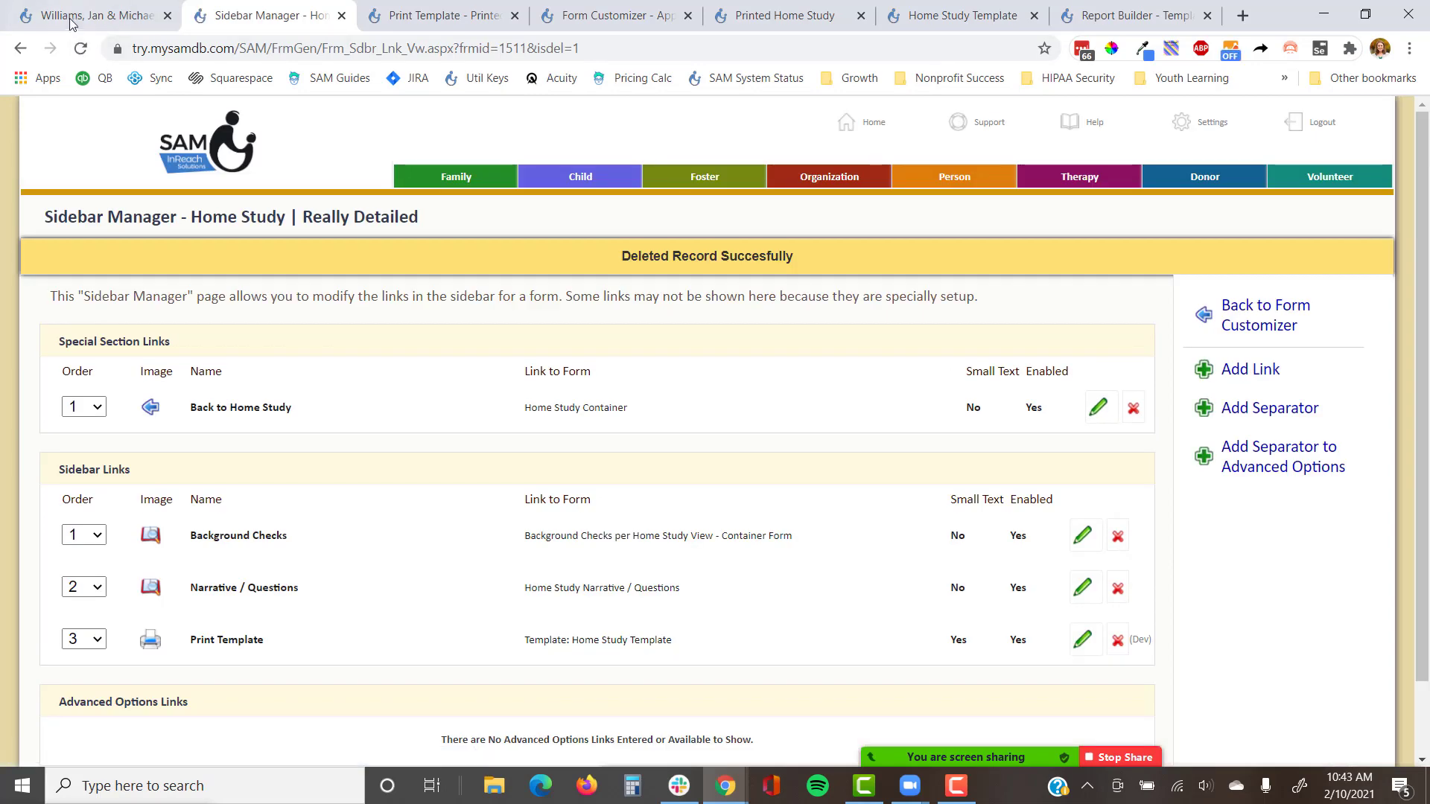
Step: Reload the family's home study record to update its sidebar and call up the Zoom meeting chat
click(82, 15)
click(80, 47)
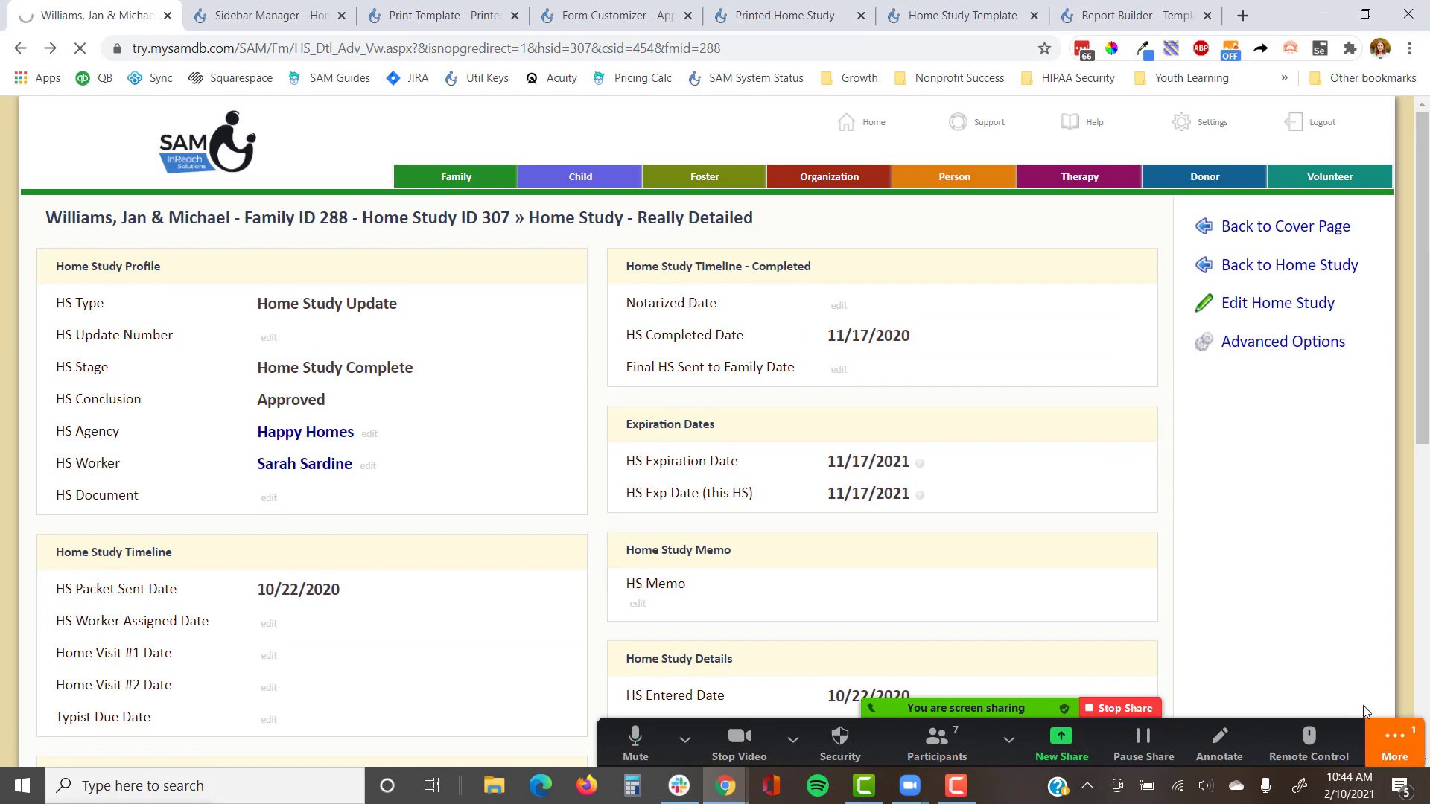
click(1390, 739)
click(1195, 432)
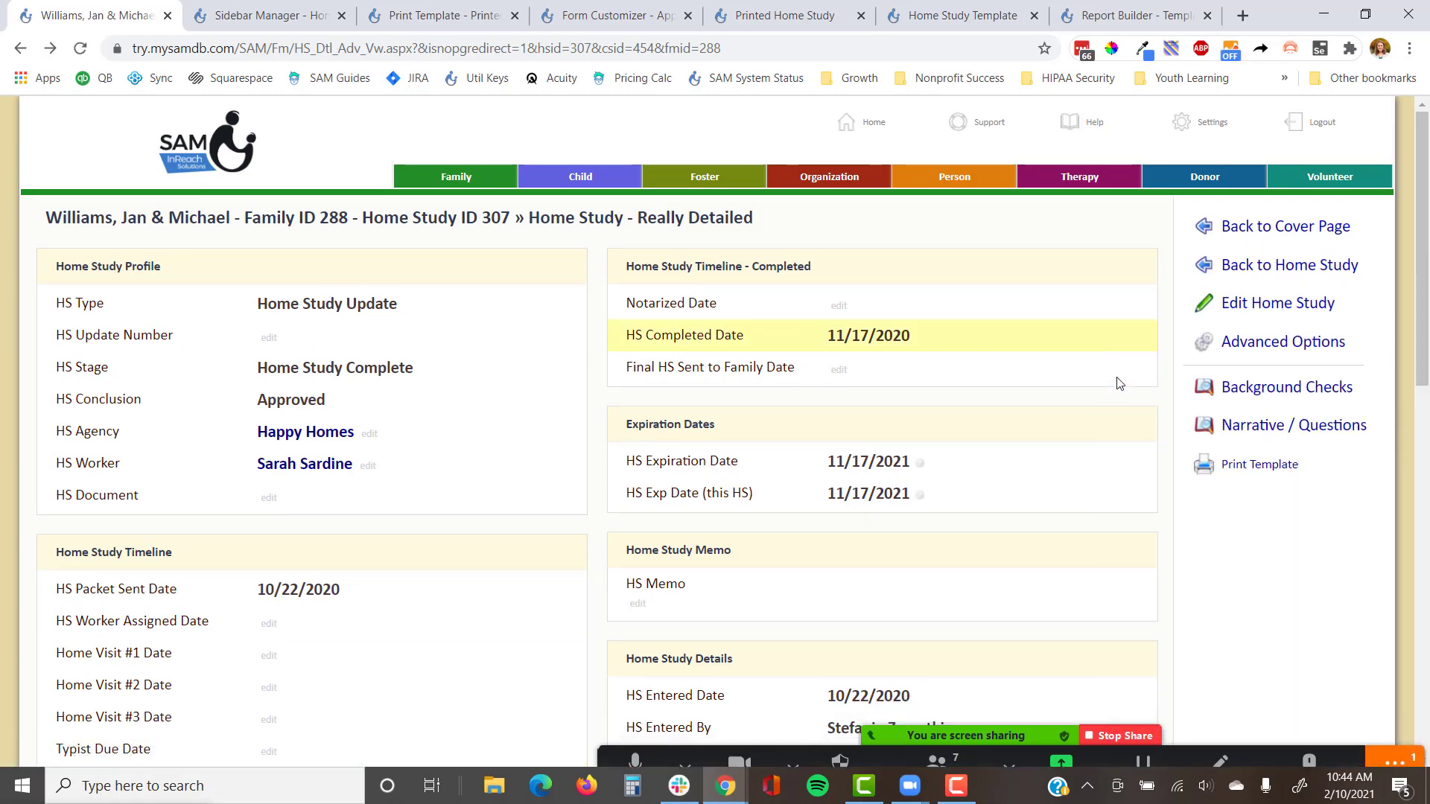
Step: Run the Print Template sidebar link for the family and examine the applicant sections in the output
click(1255, 467)
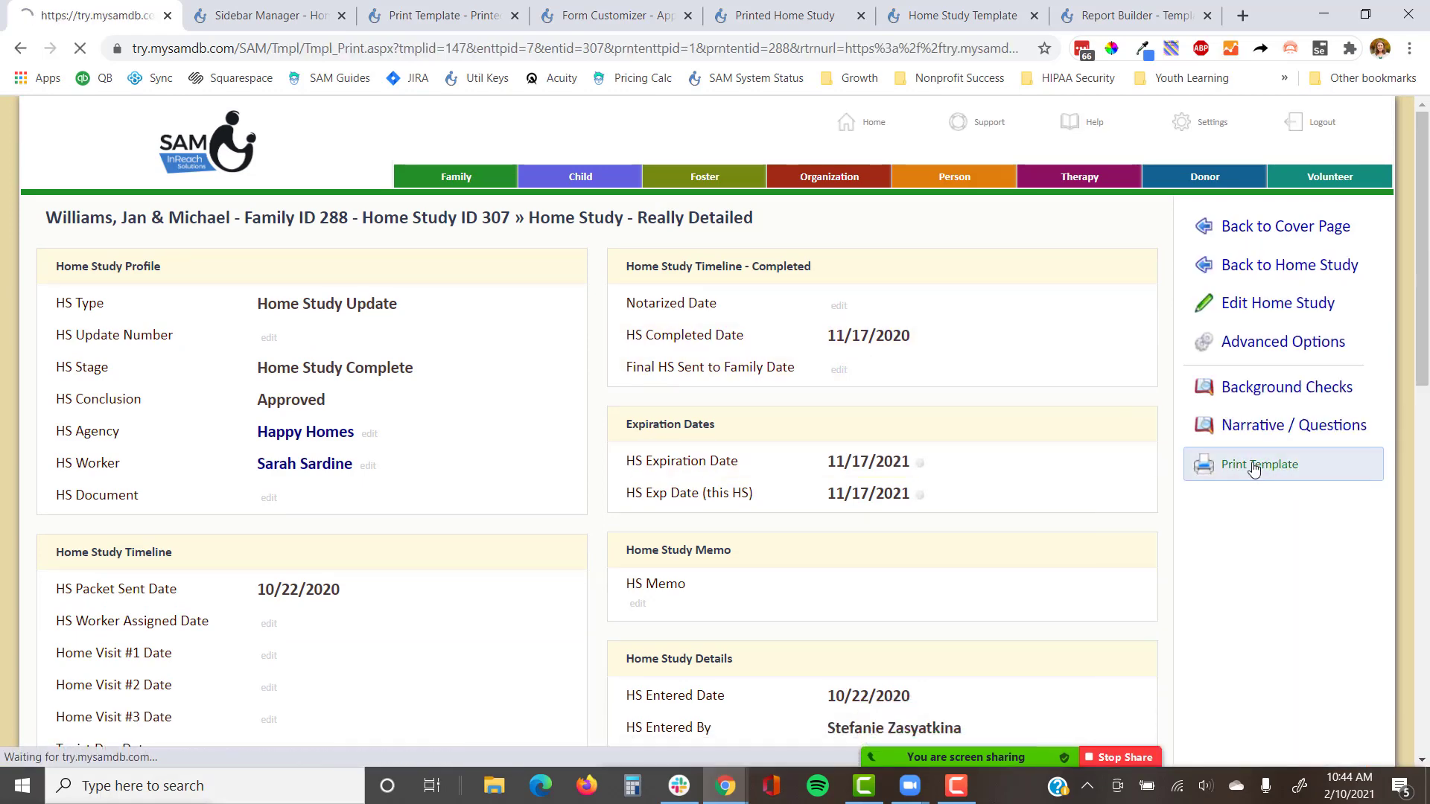
scroll(1254, 468, down, 1)
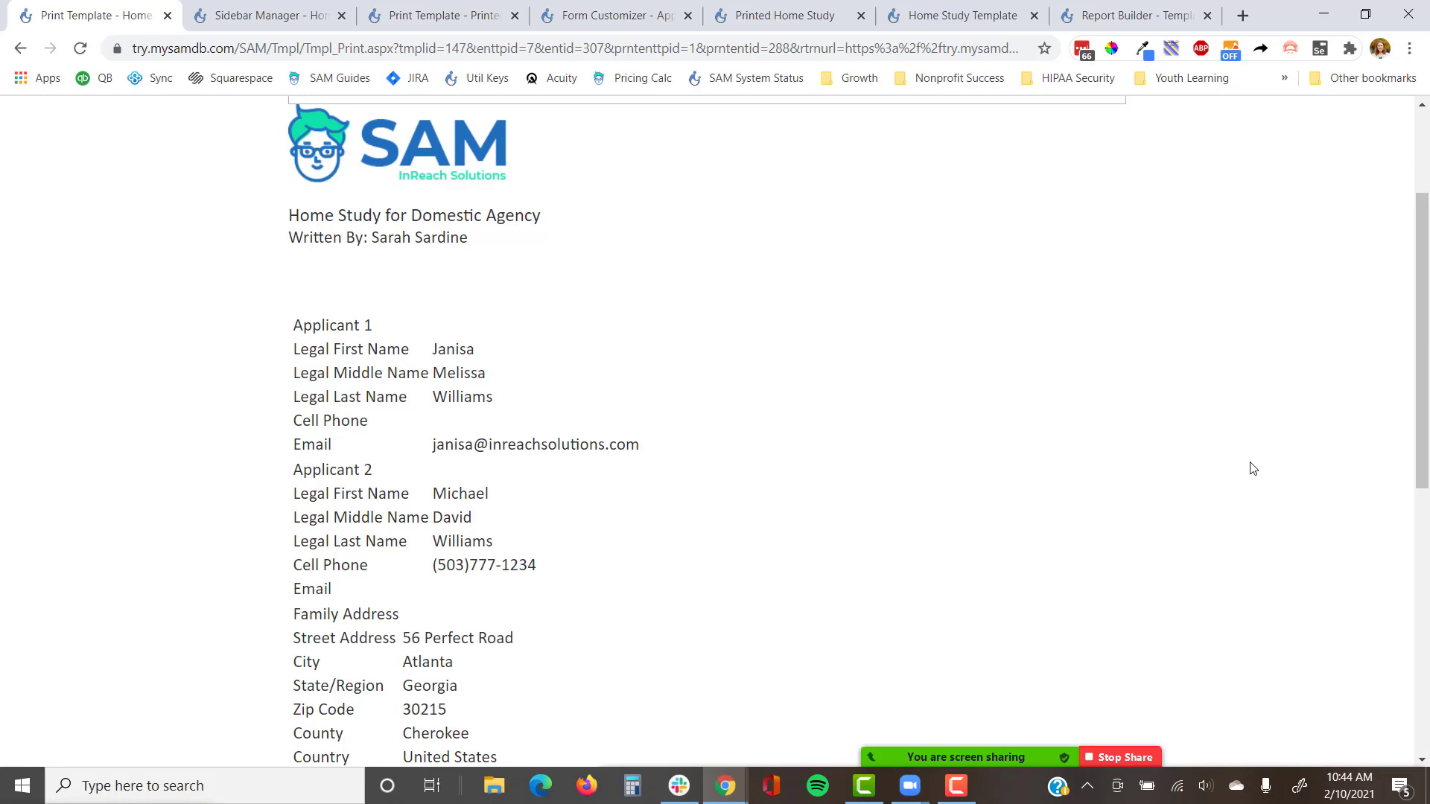
scroll(1025, 449, down, 7)
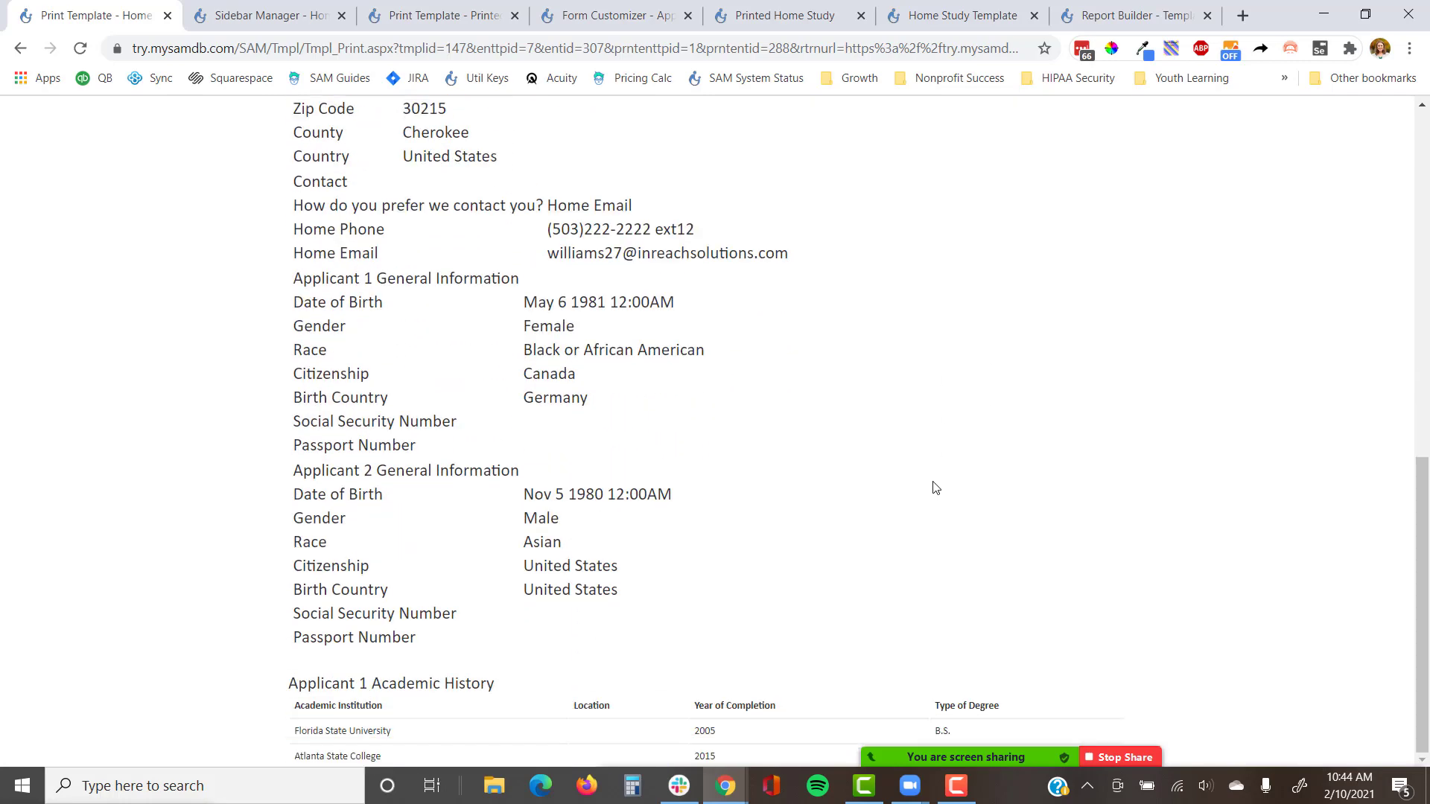
scroll(935, 485, up, 5)
Step: Save the edited Home Study Template and reload the family's printed home study
click(963, 15)
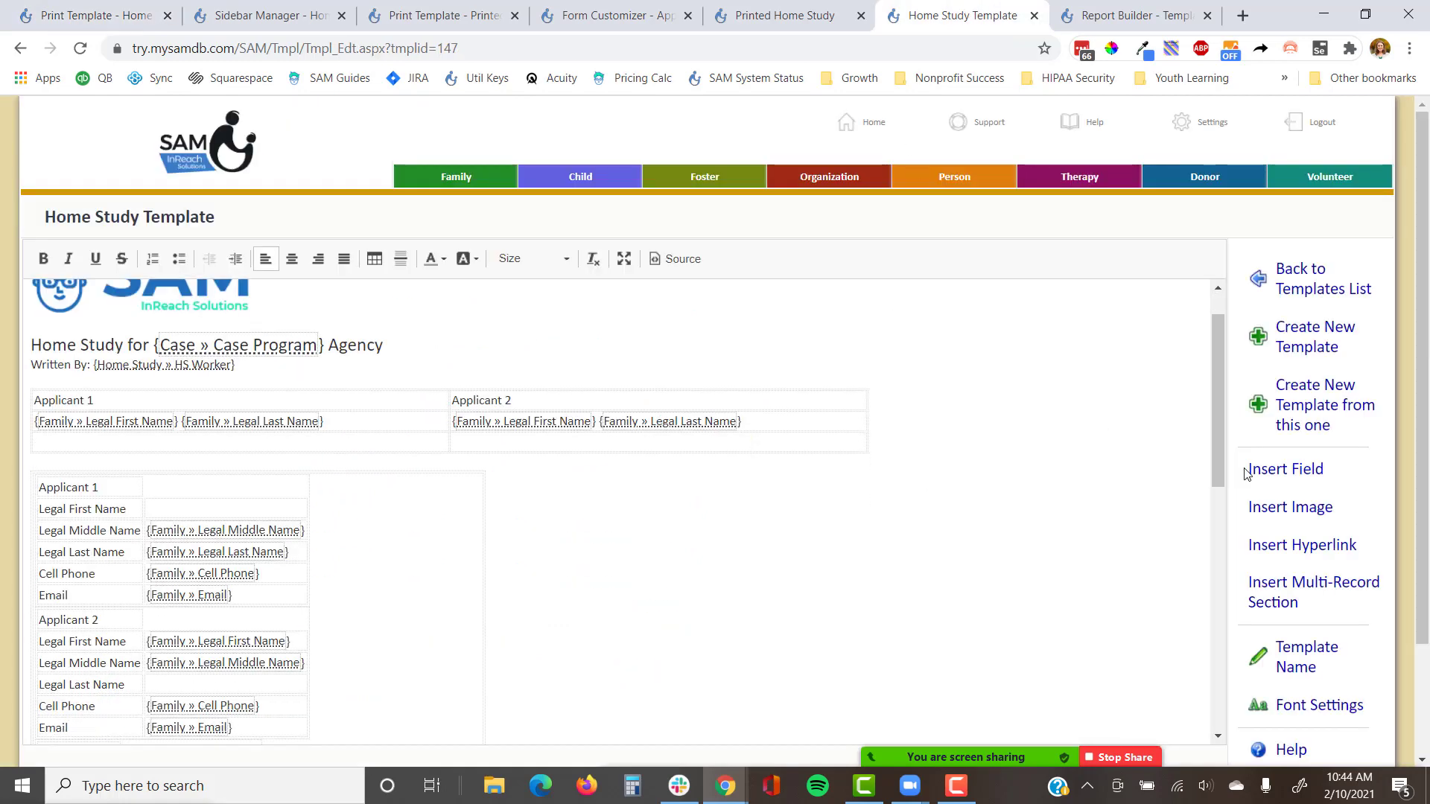
click(1167, 643)
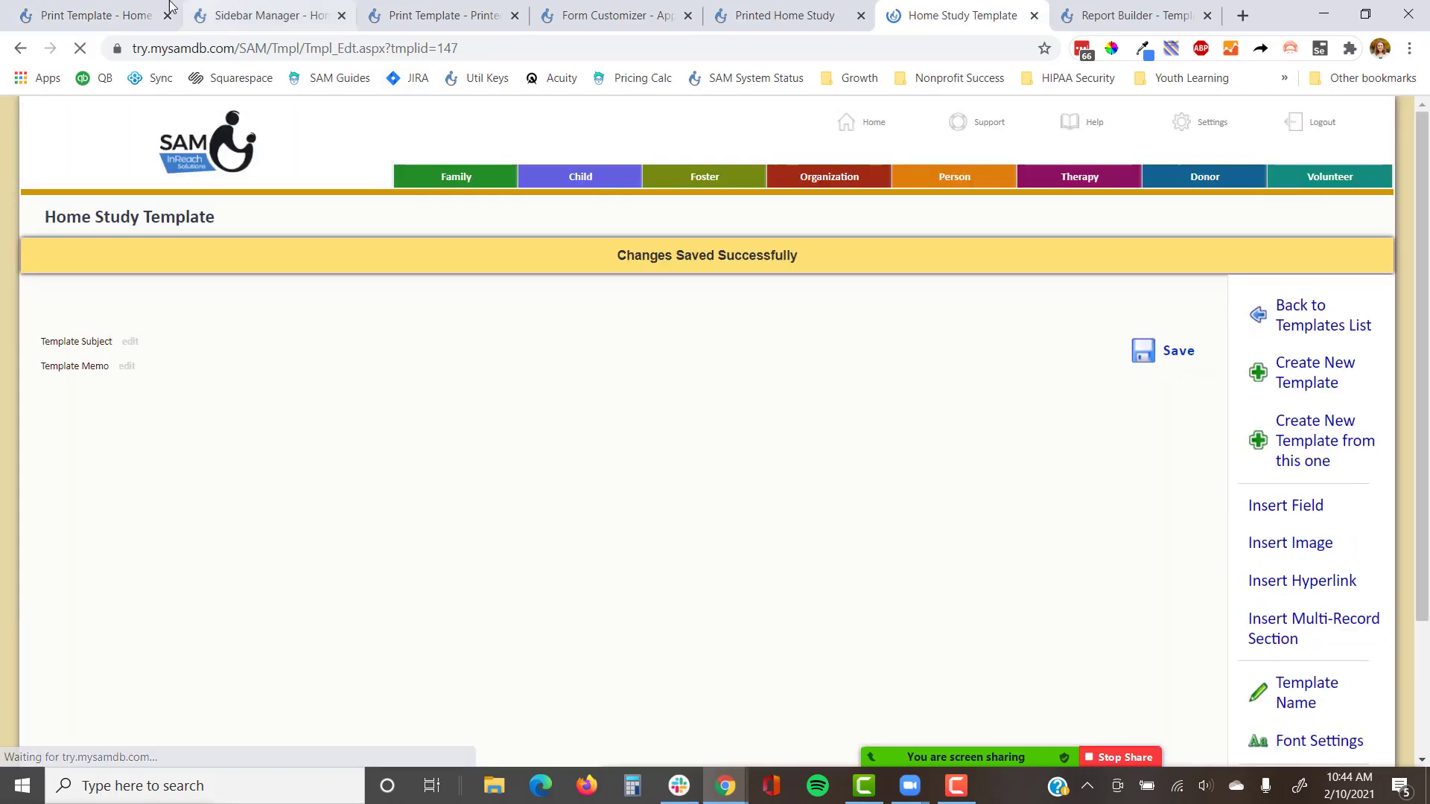
click(93, 11)
click(80, 49)
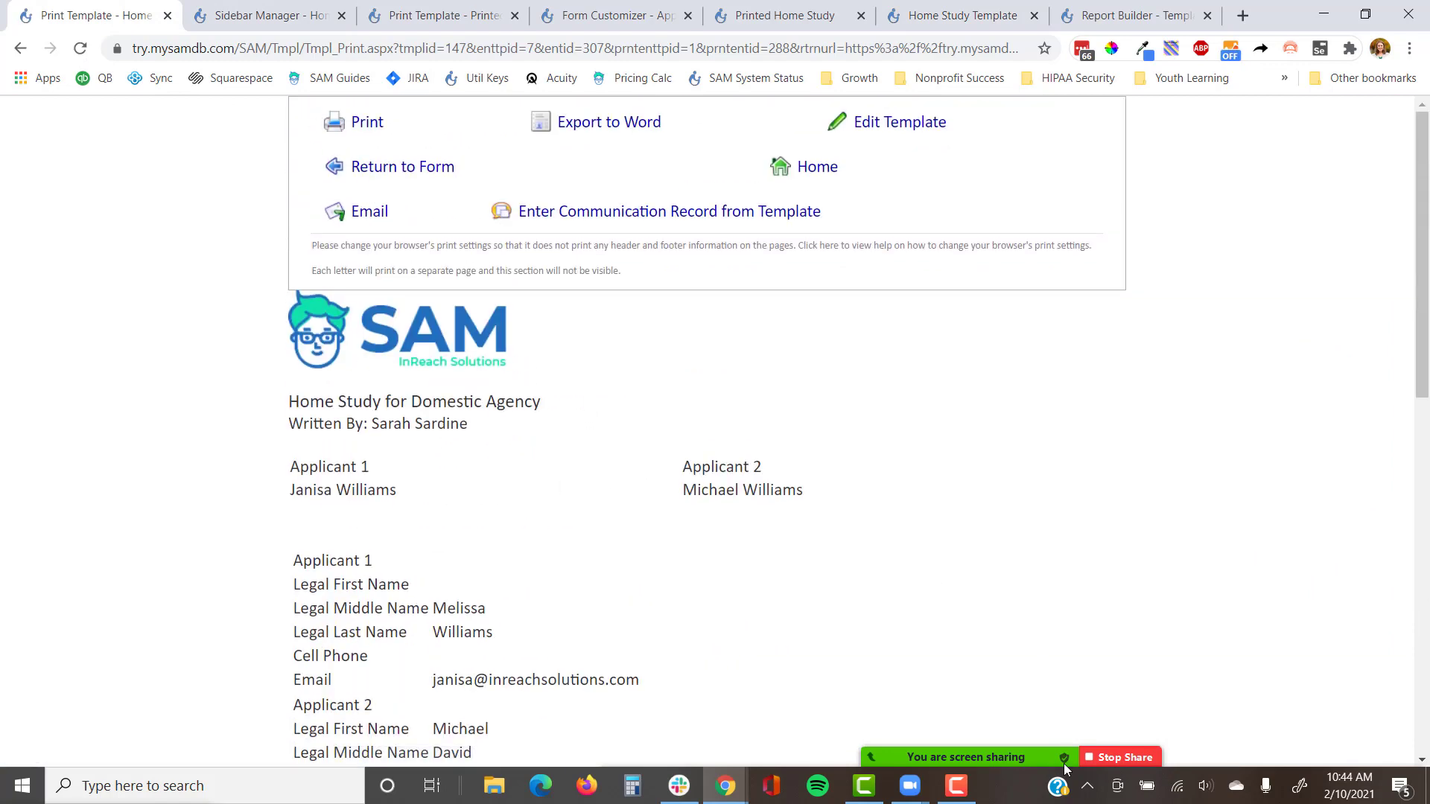
Step: Open the Zoom meeting chat over the printed home study, read the latest messages and minimize it
mouse_move(1065, 758)
click(1395, 754)
click(1203, 438)
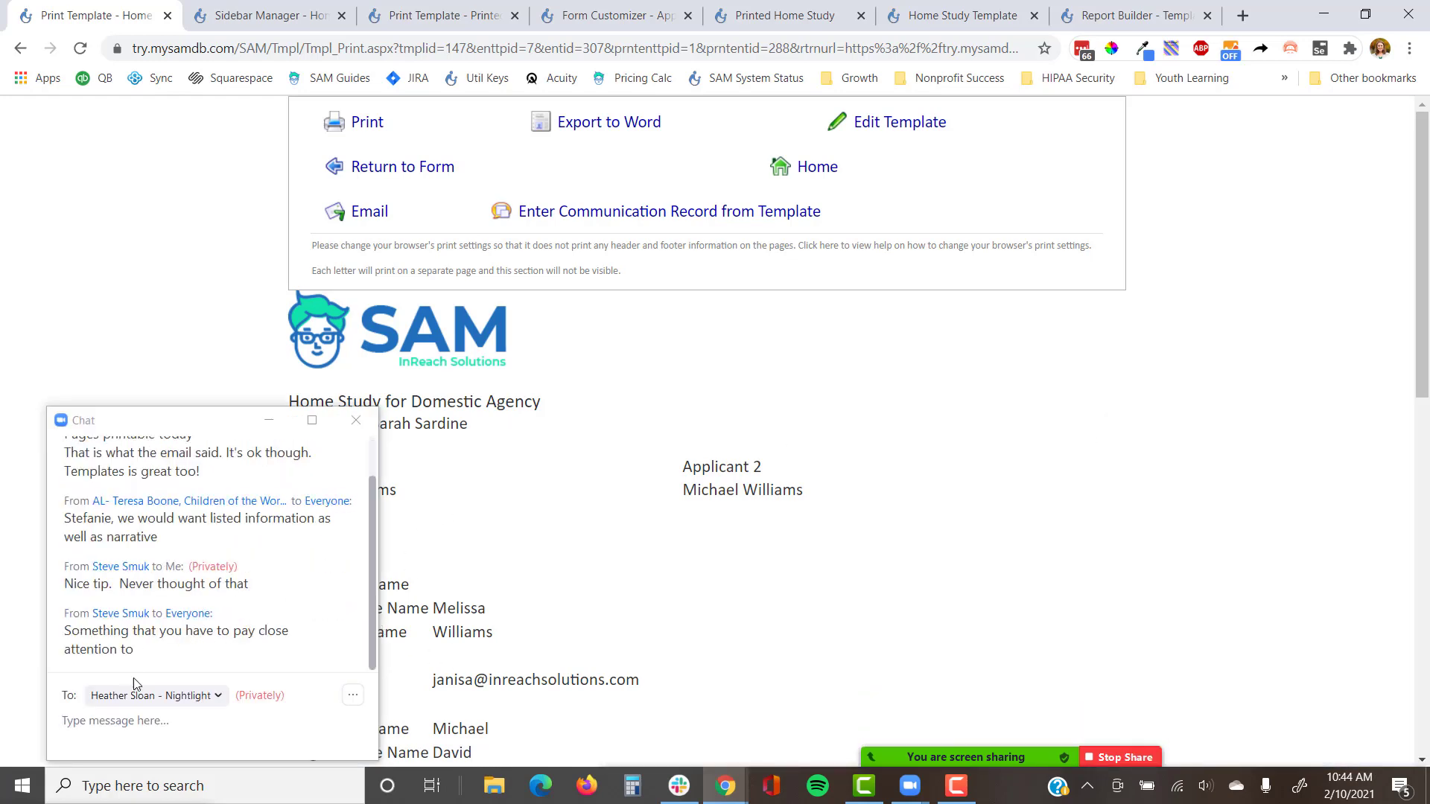
click(269, 420)
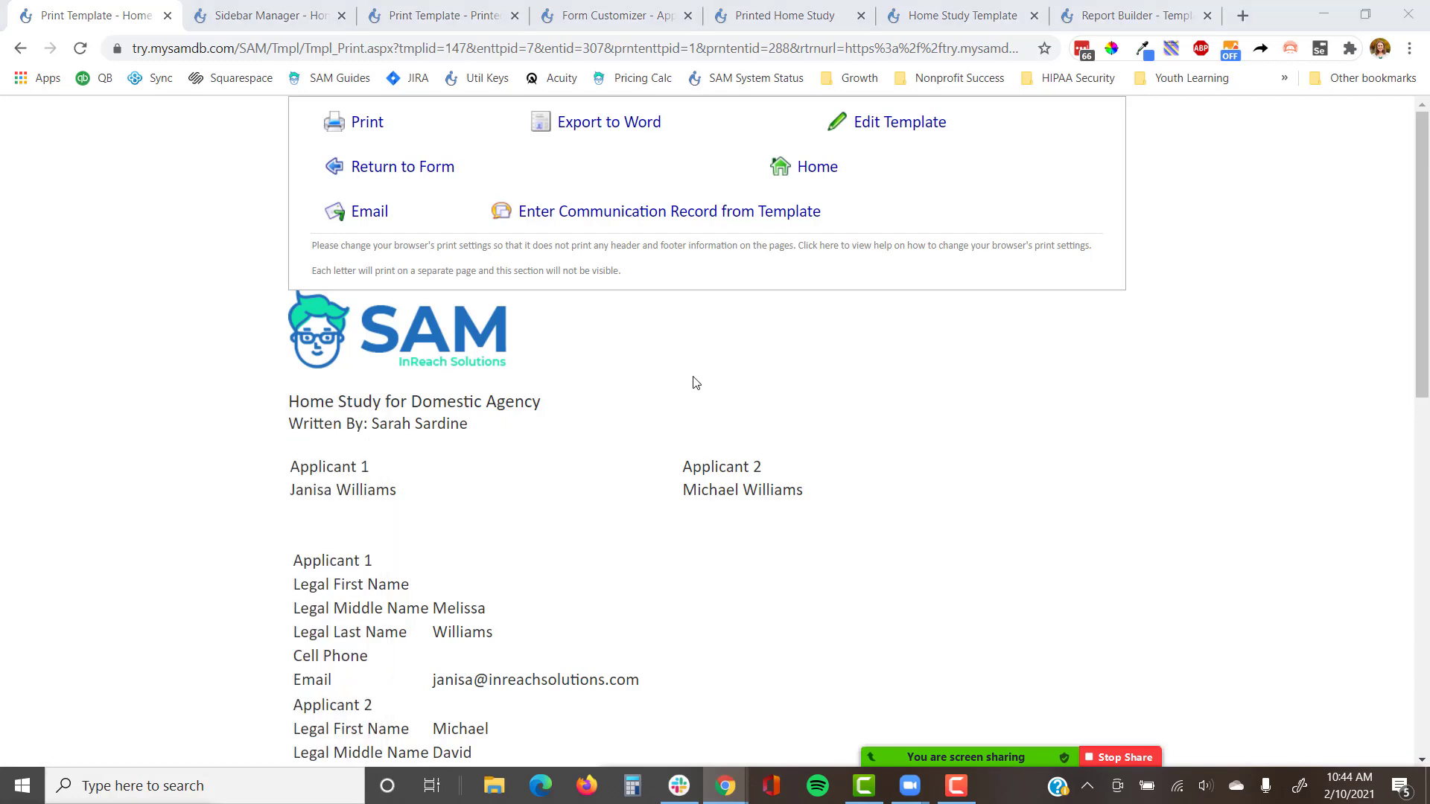
Step: Return to the family's cover page and open the Sidebar Manager for its Cover Page | Domestic Family form
click(393, 170)
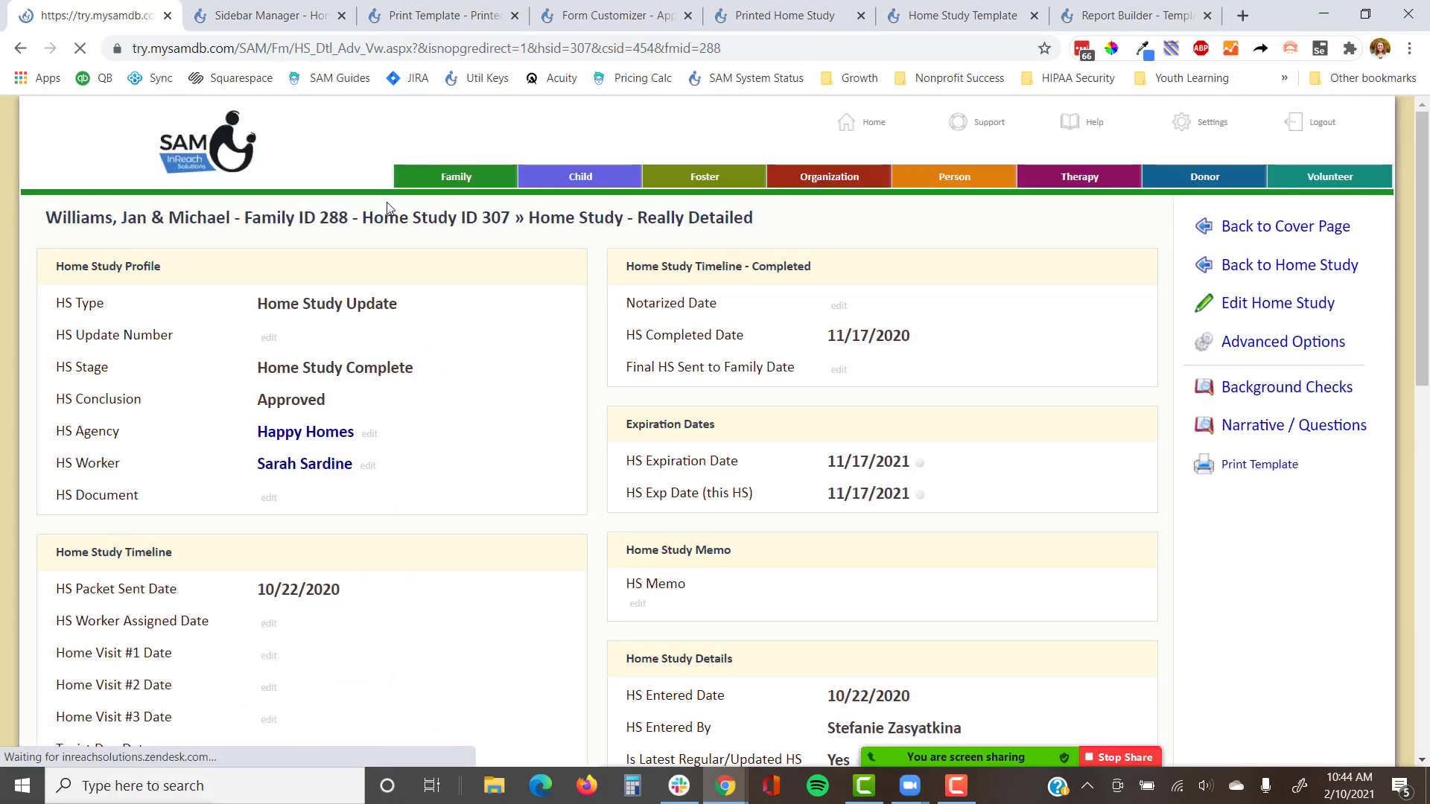
click(1296, 223)
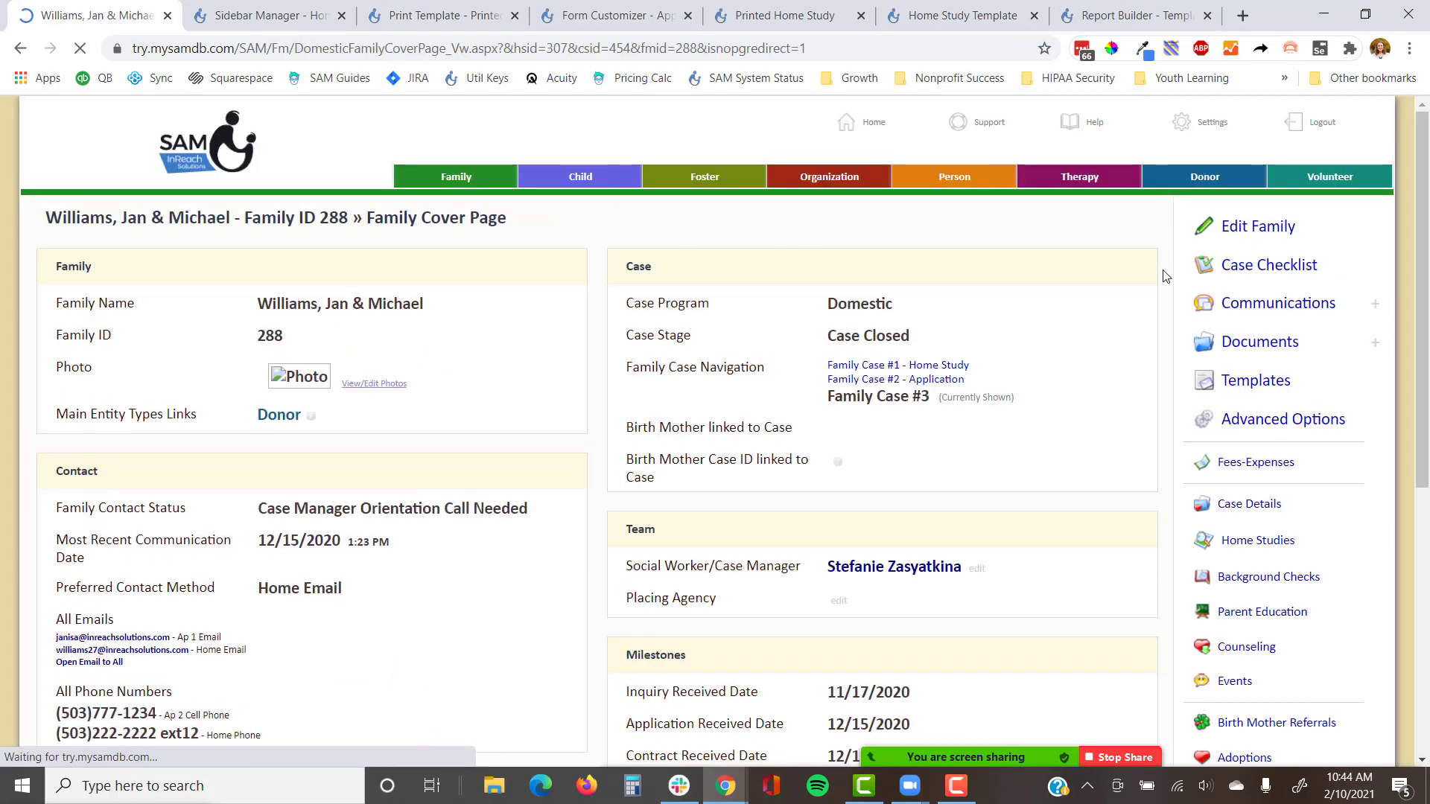
click(1272, 418)
scroll(1268, 411, down, 5)
click(1280, 468)
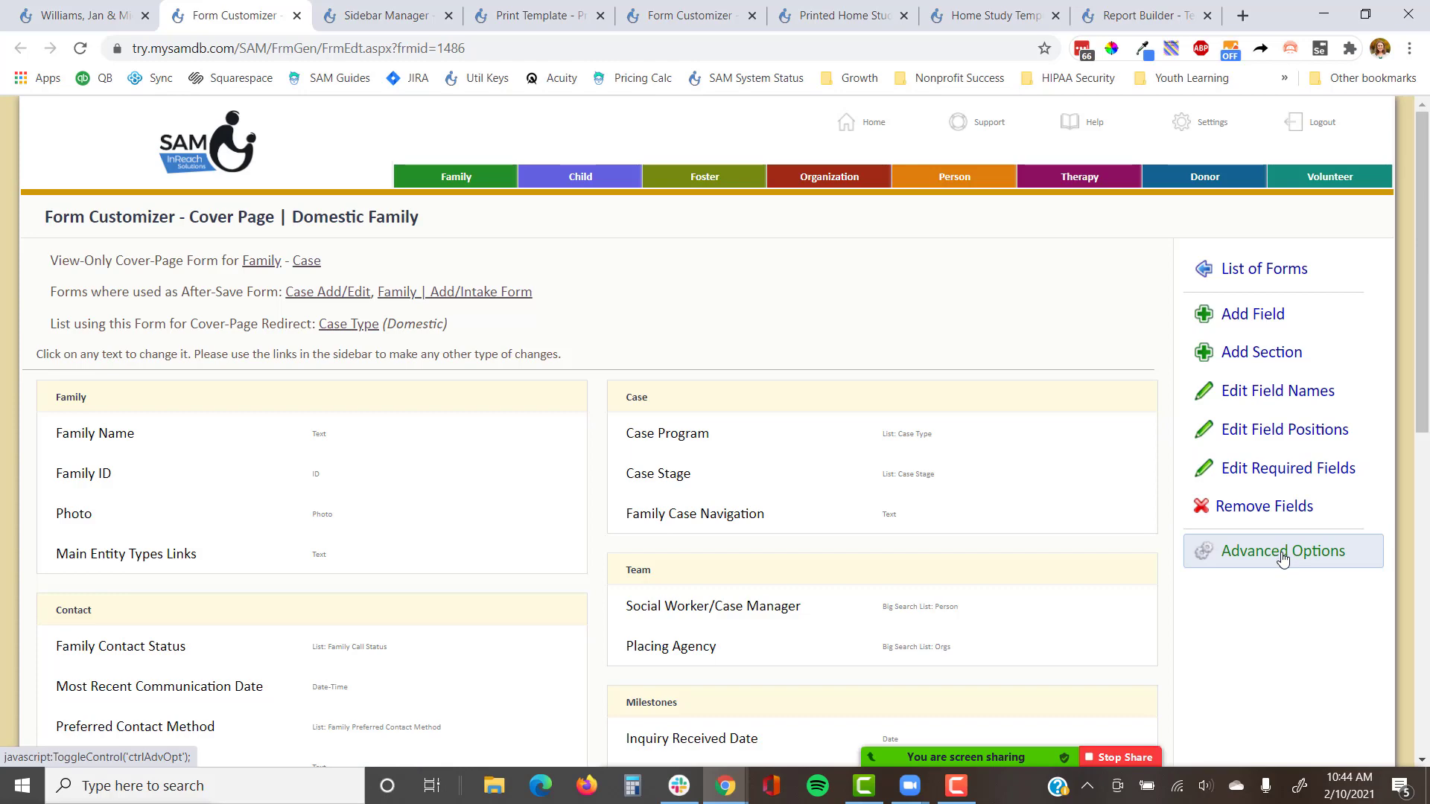
click(1281, 558)
scroll(1280, 574, down, 1)
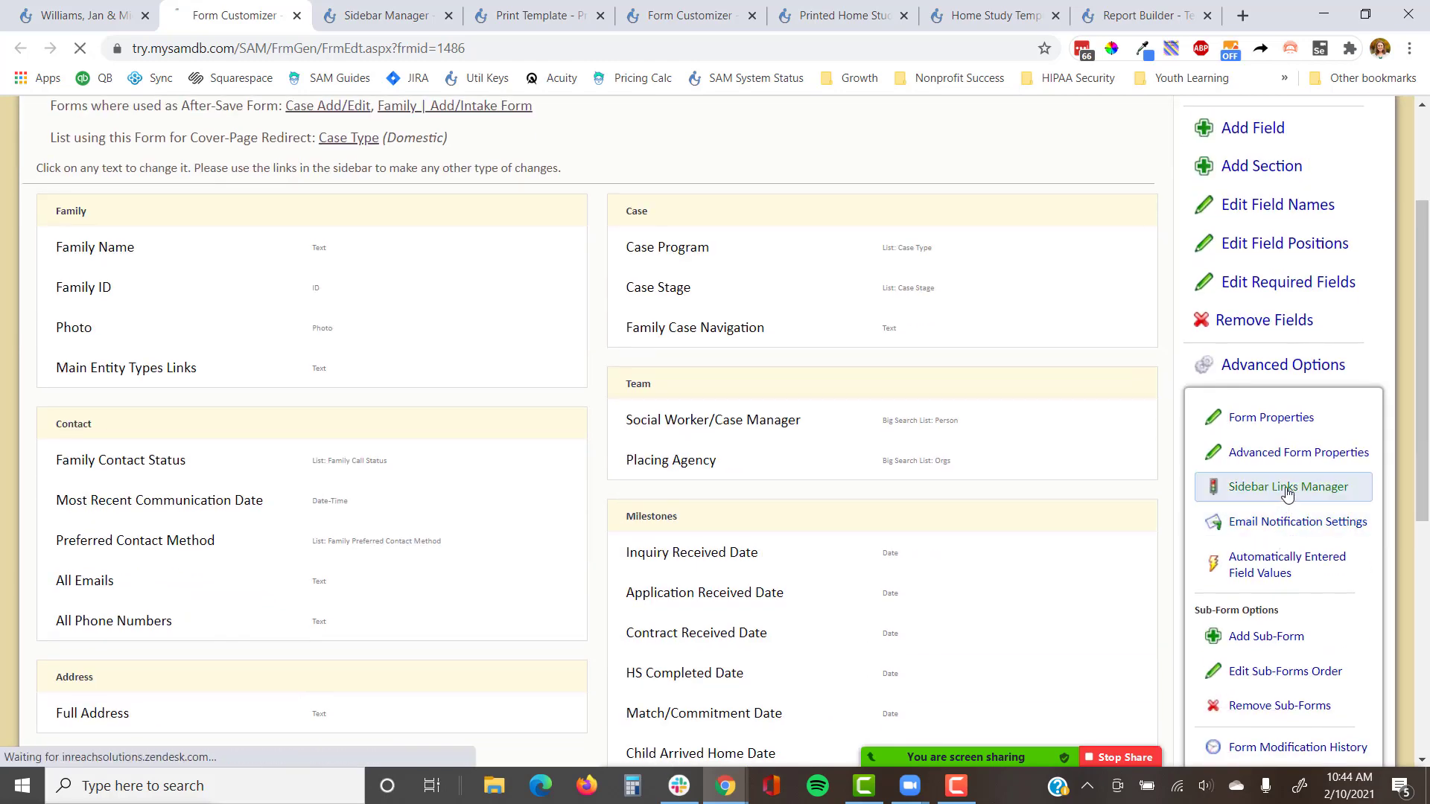
click(1288, 492)
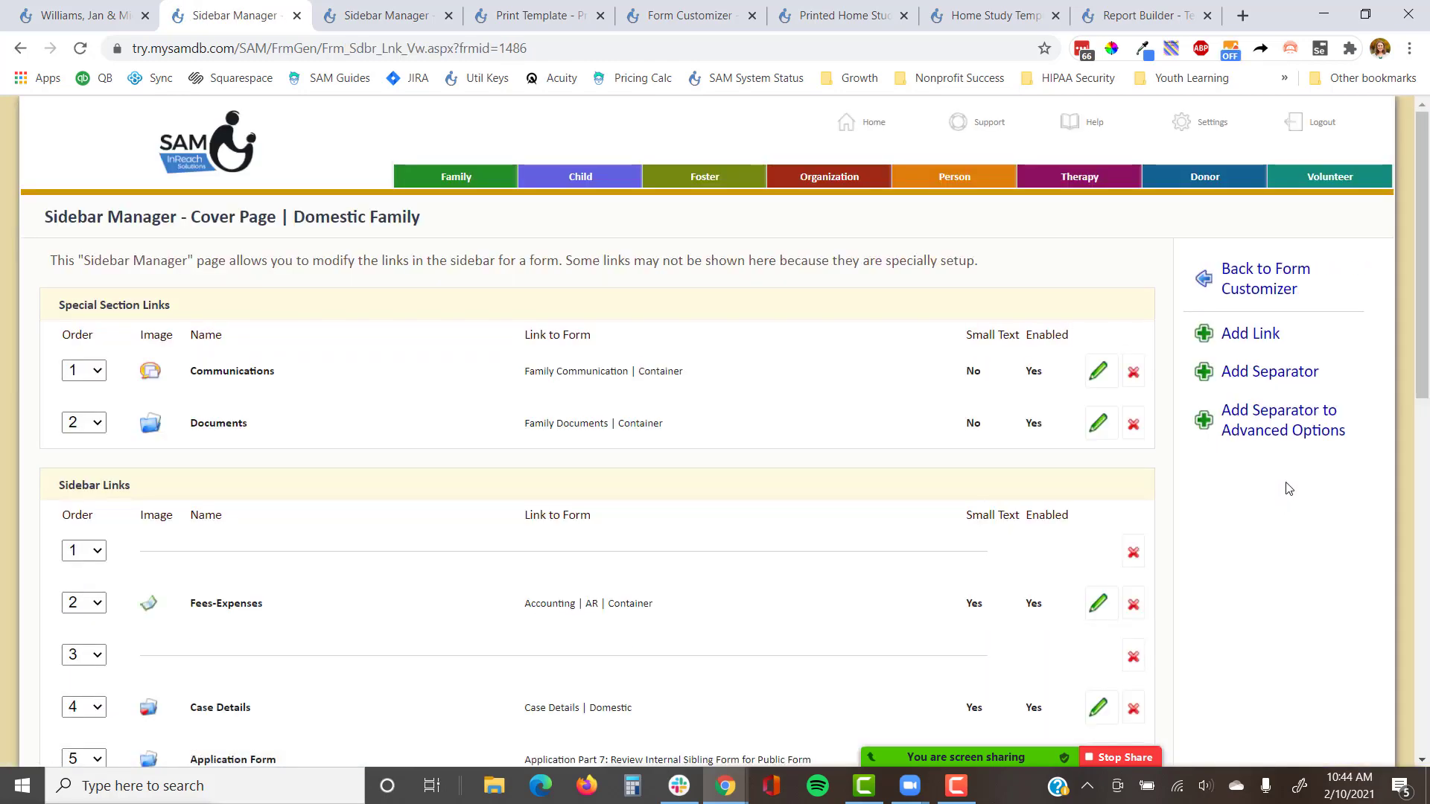
Step: Add a sidebar link named "Home Study Template" with the Print image
click(1288, 344)
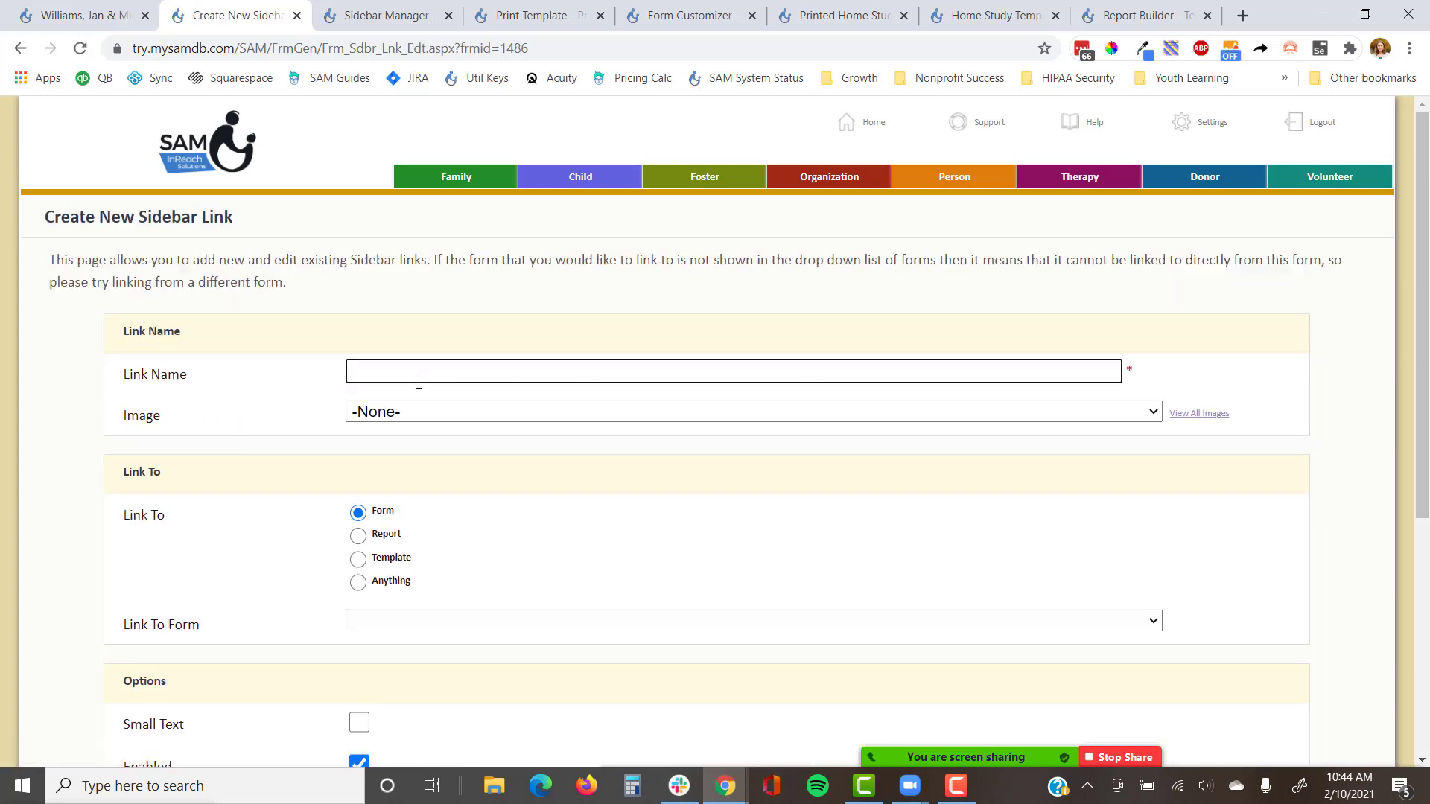
text(Home Study Template)
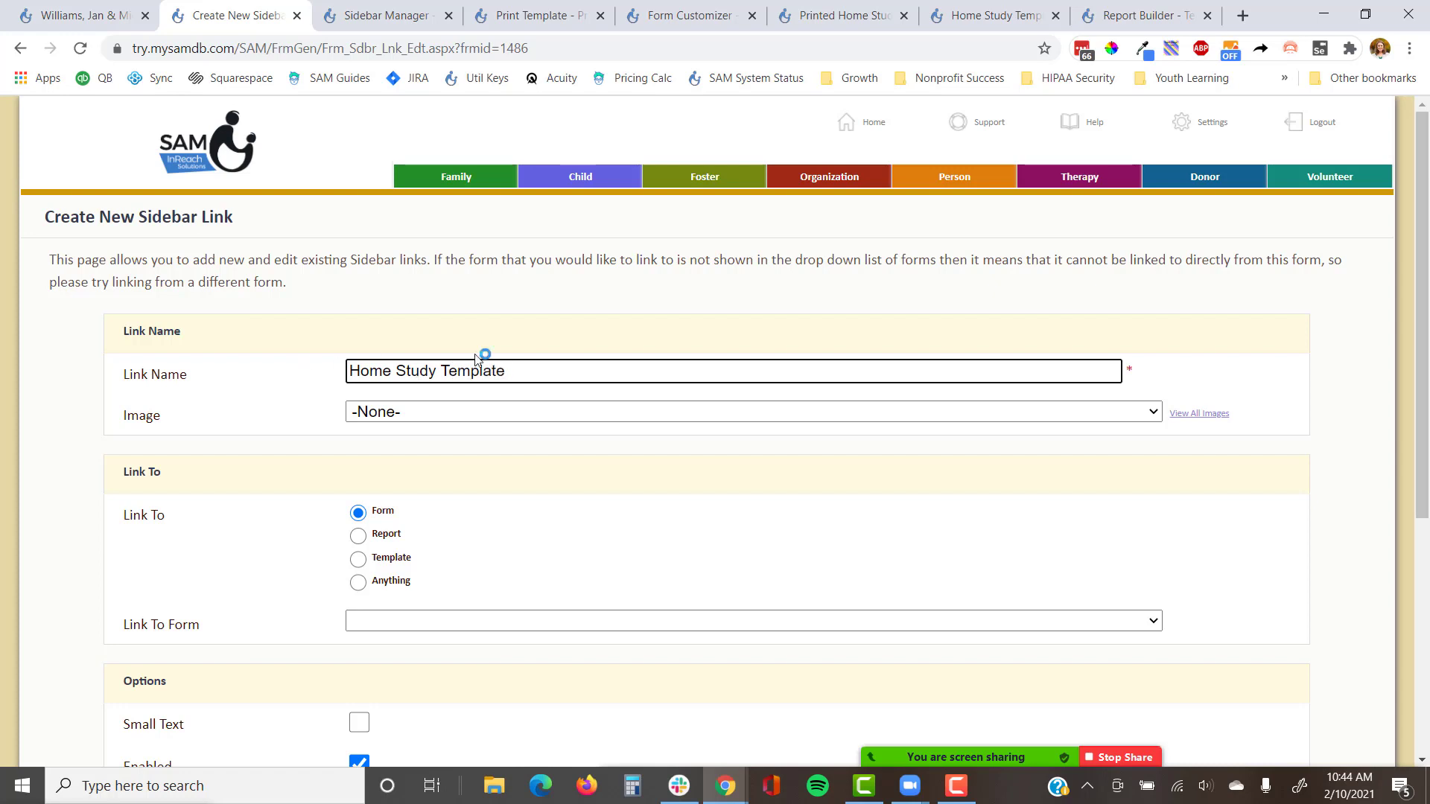
click(504, 417)
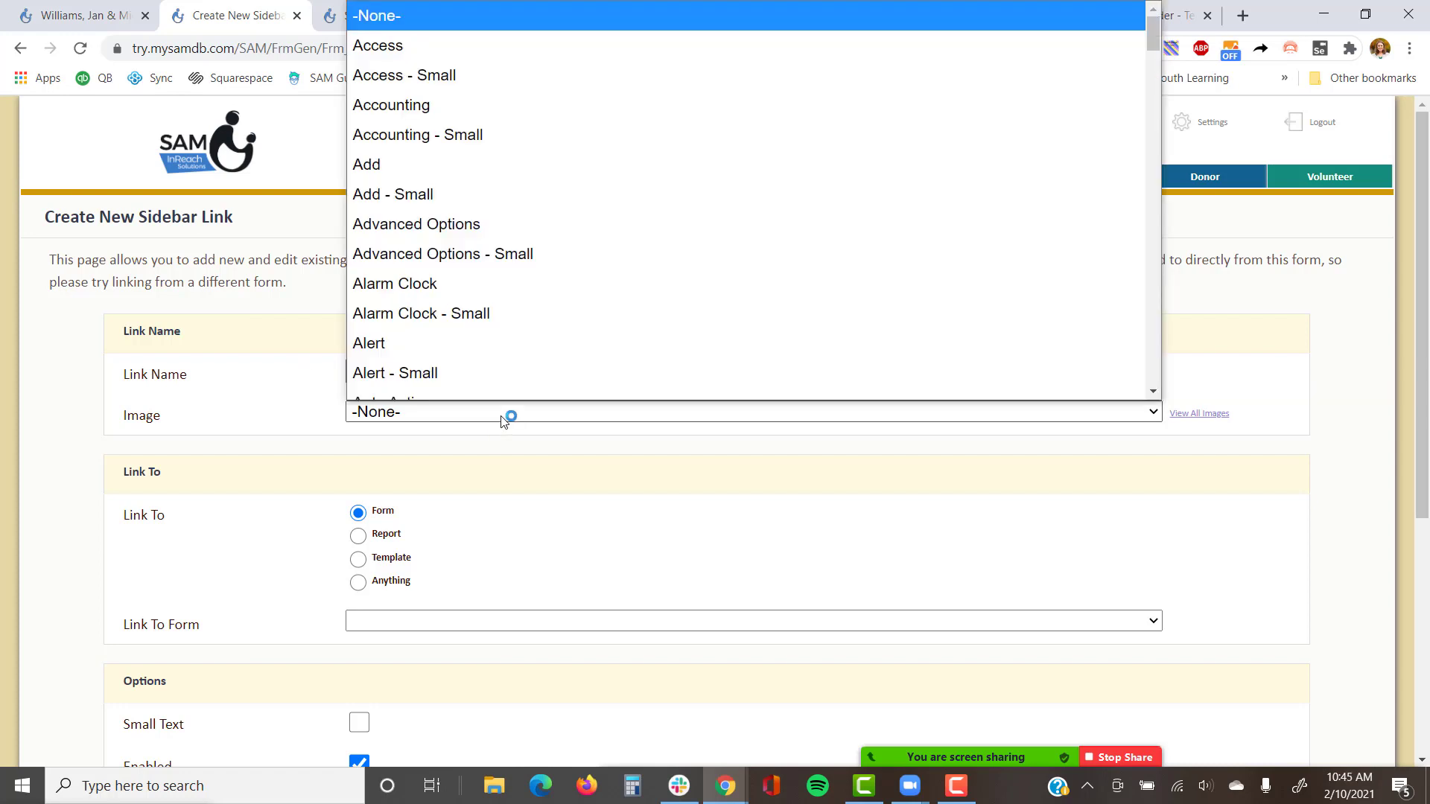
text(pr)
key(Return)
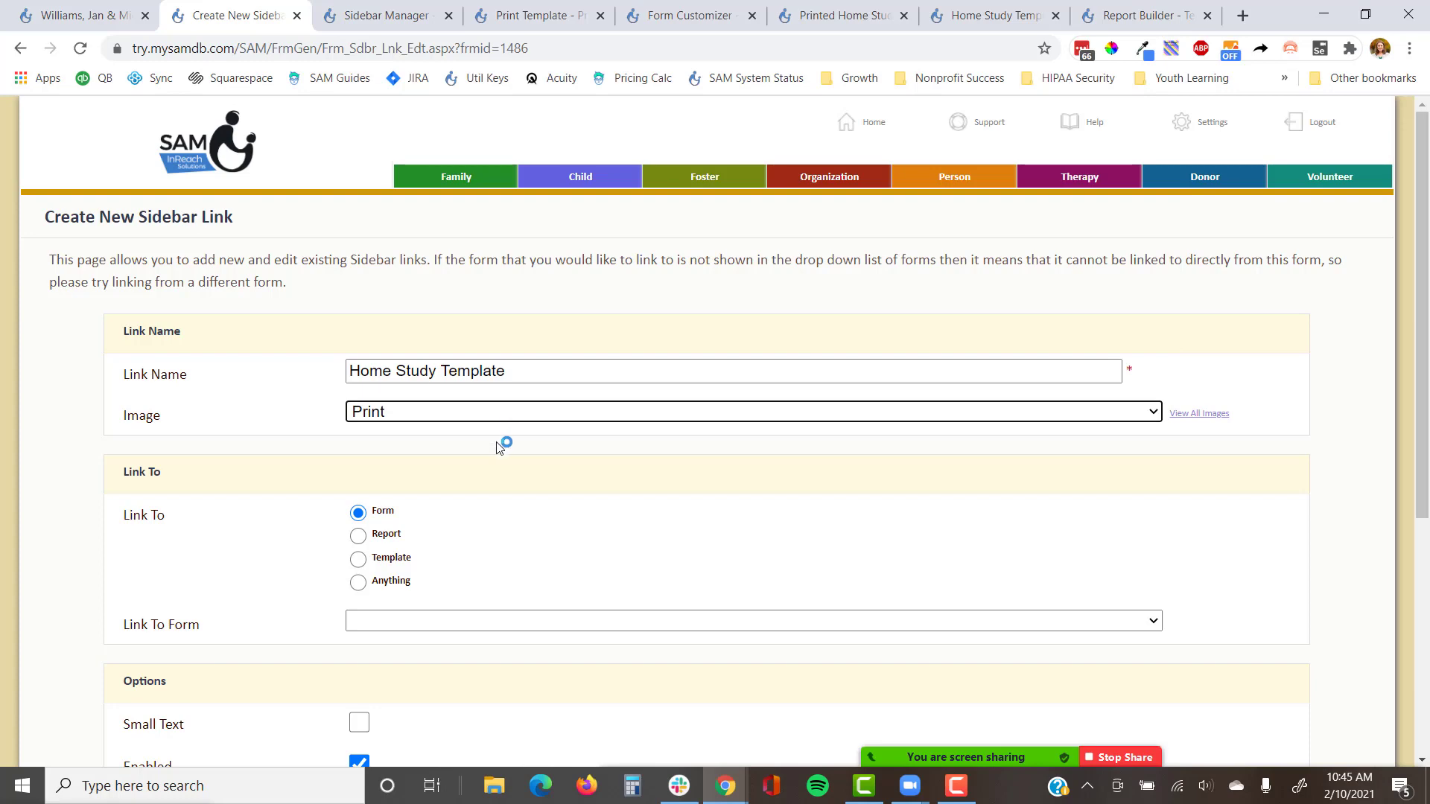
Step: Point the new link to the Home Study Template template, enable Small Text and save it
scroll(504, 445, down, 3)
click(391, 372)
click(441, 436)
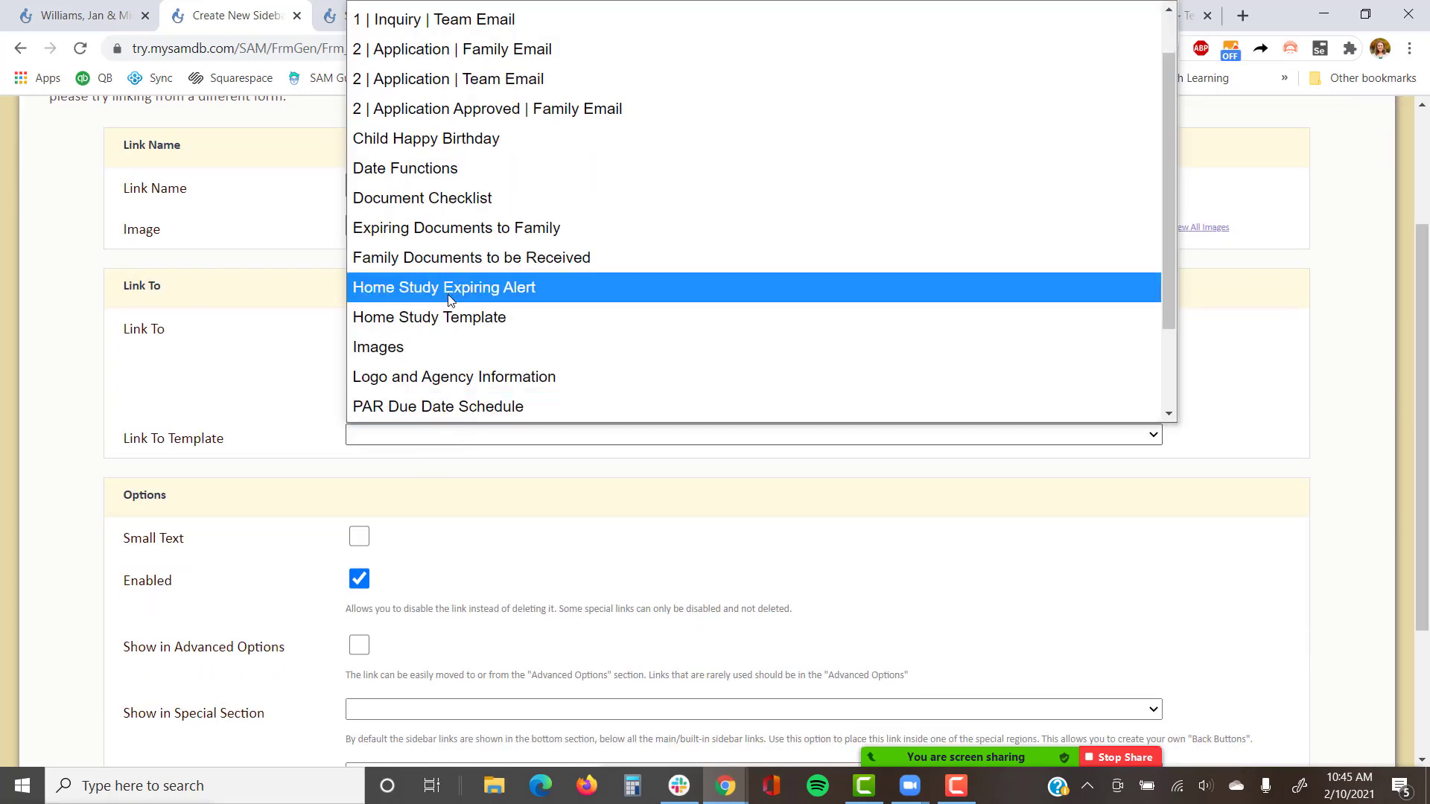
click(463, 311)
click(359, 536)
key(Return)
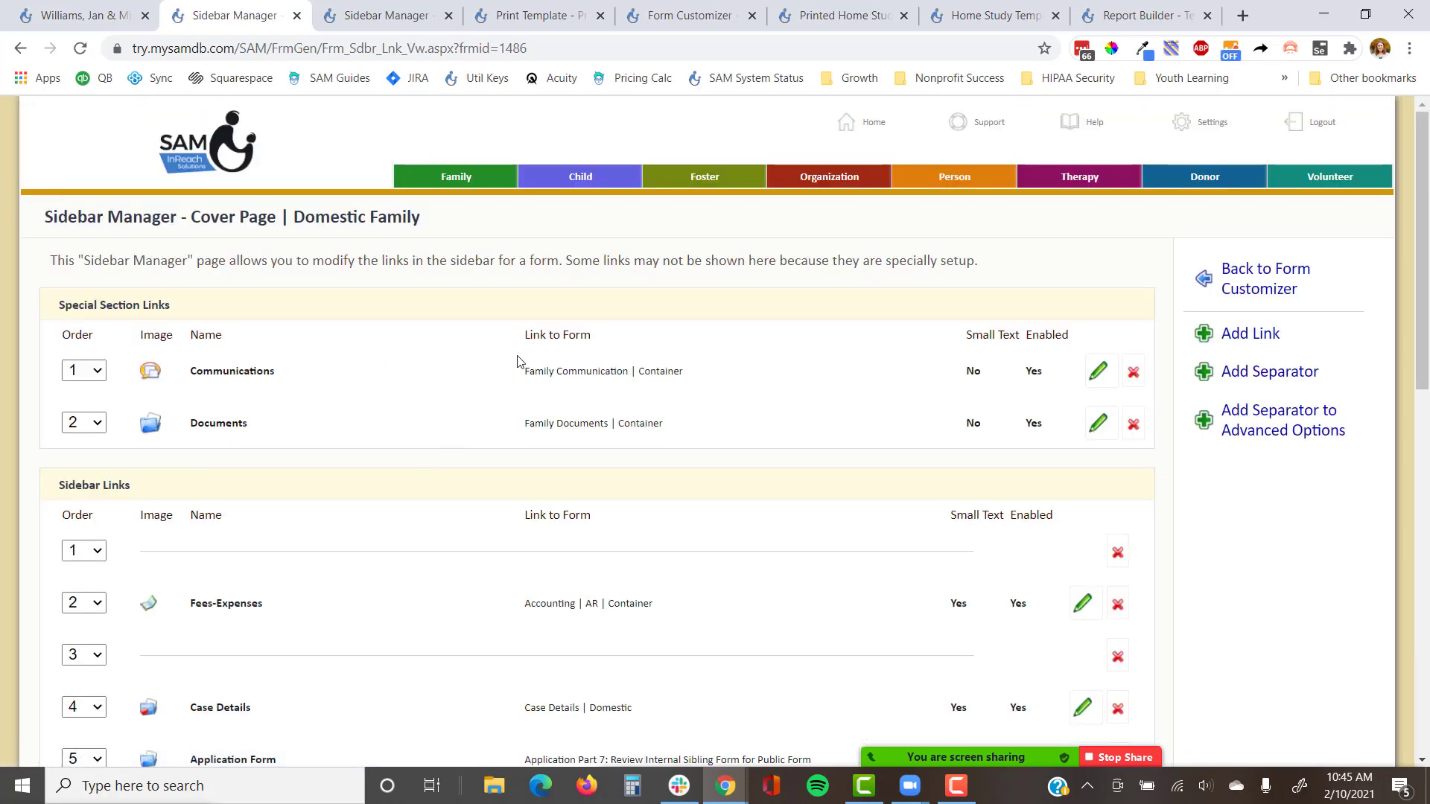
Step: Run the Home Study Template sidebar link from the family's cover page and examine the printed output
click(89, 15)
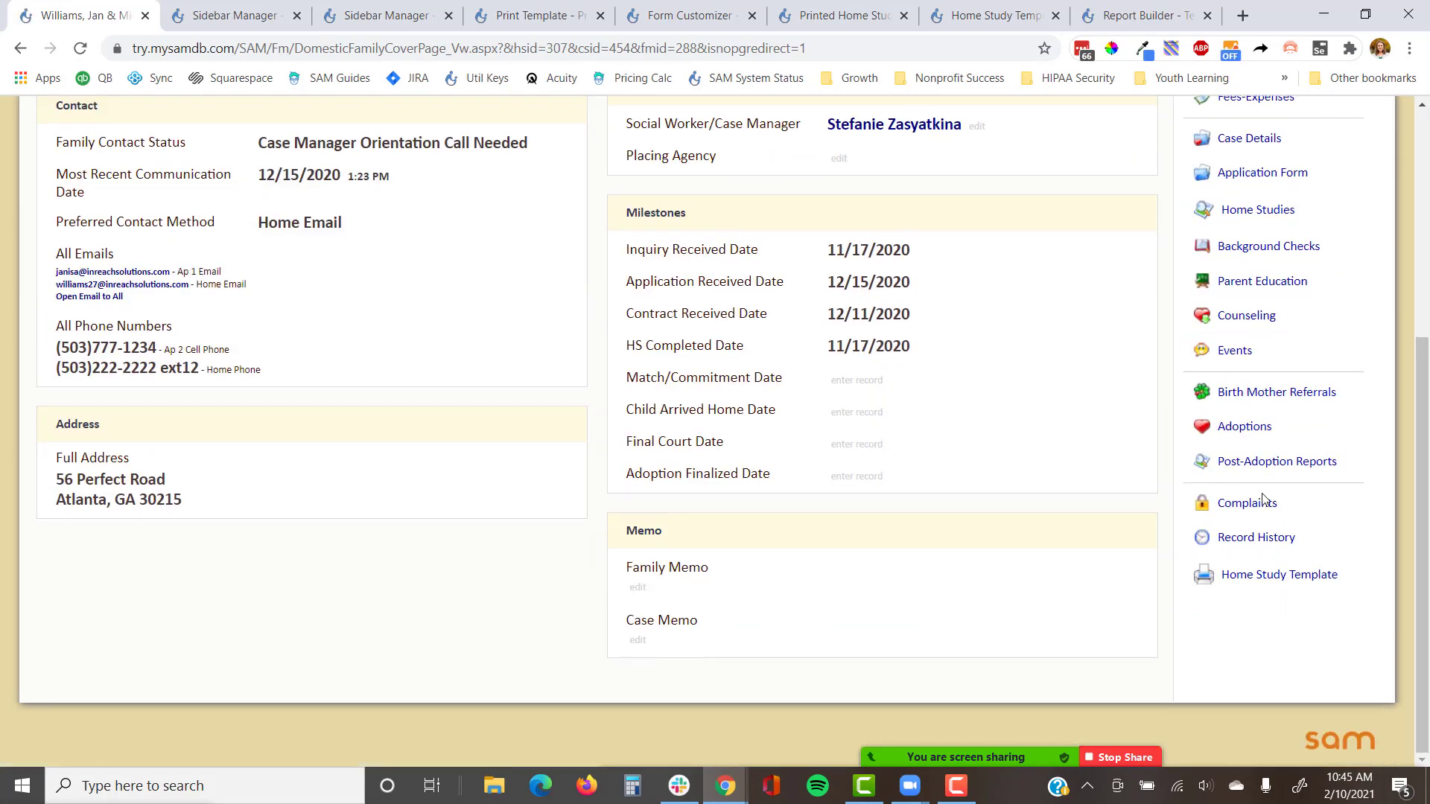
click(1273, 576)
scroll(1127, 471, down, 3)
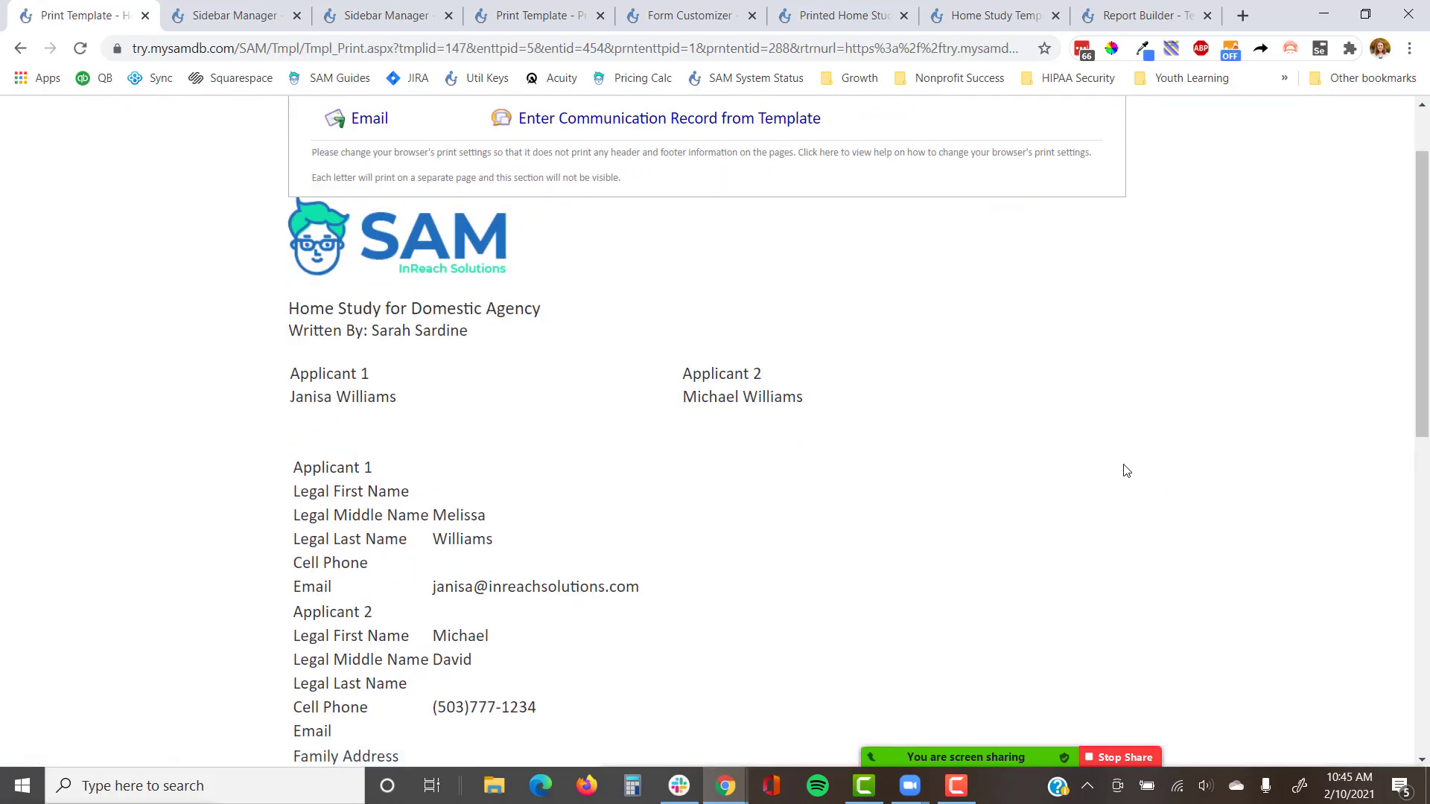
scroll(1127, 471, down, 9)
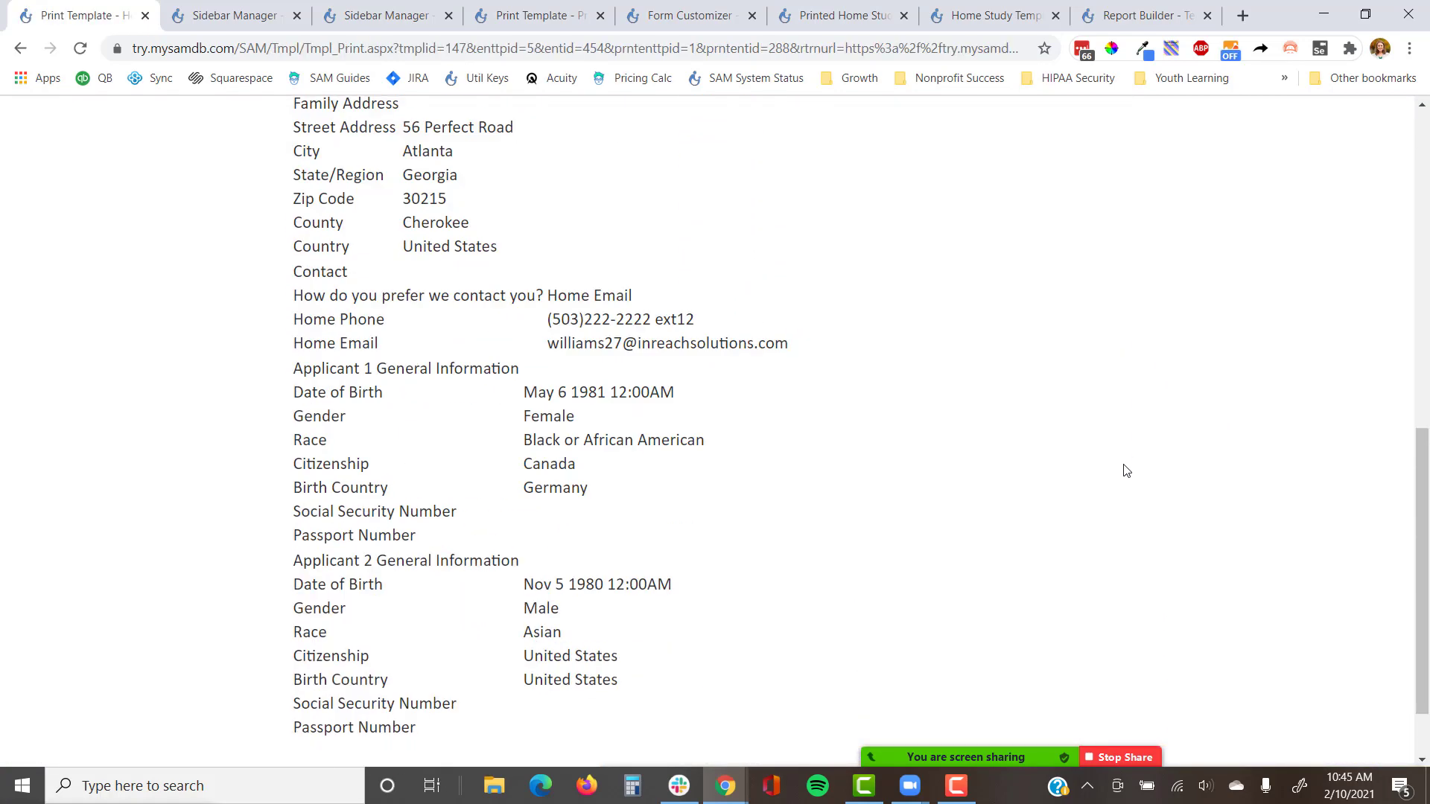
scroll(1126, 470, up, 10)
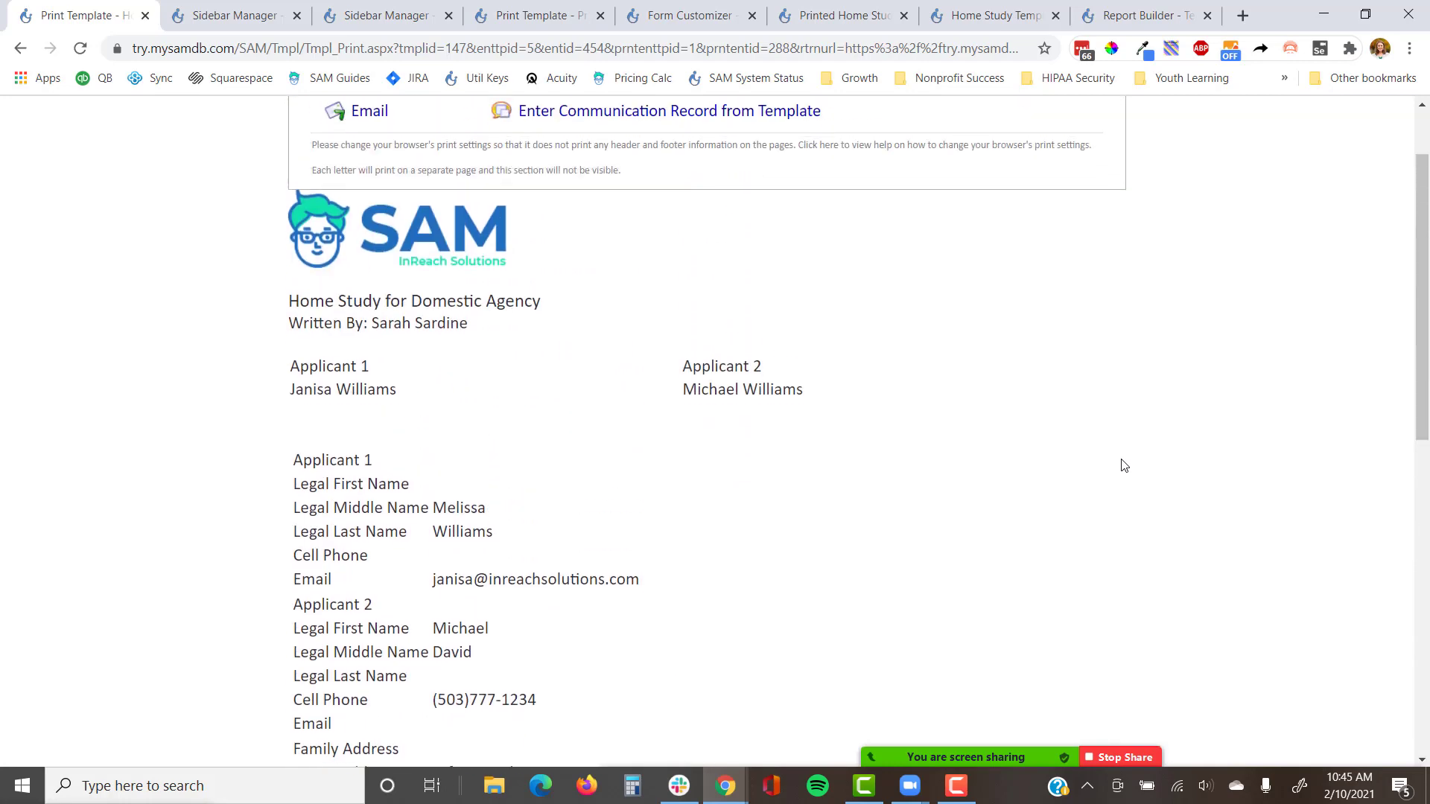
Step: Return to the cover page, open the family's Home Studies overview and compare the workers and dates of Home Study #2 and #1
click(20, 49)
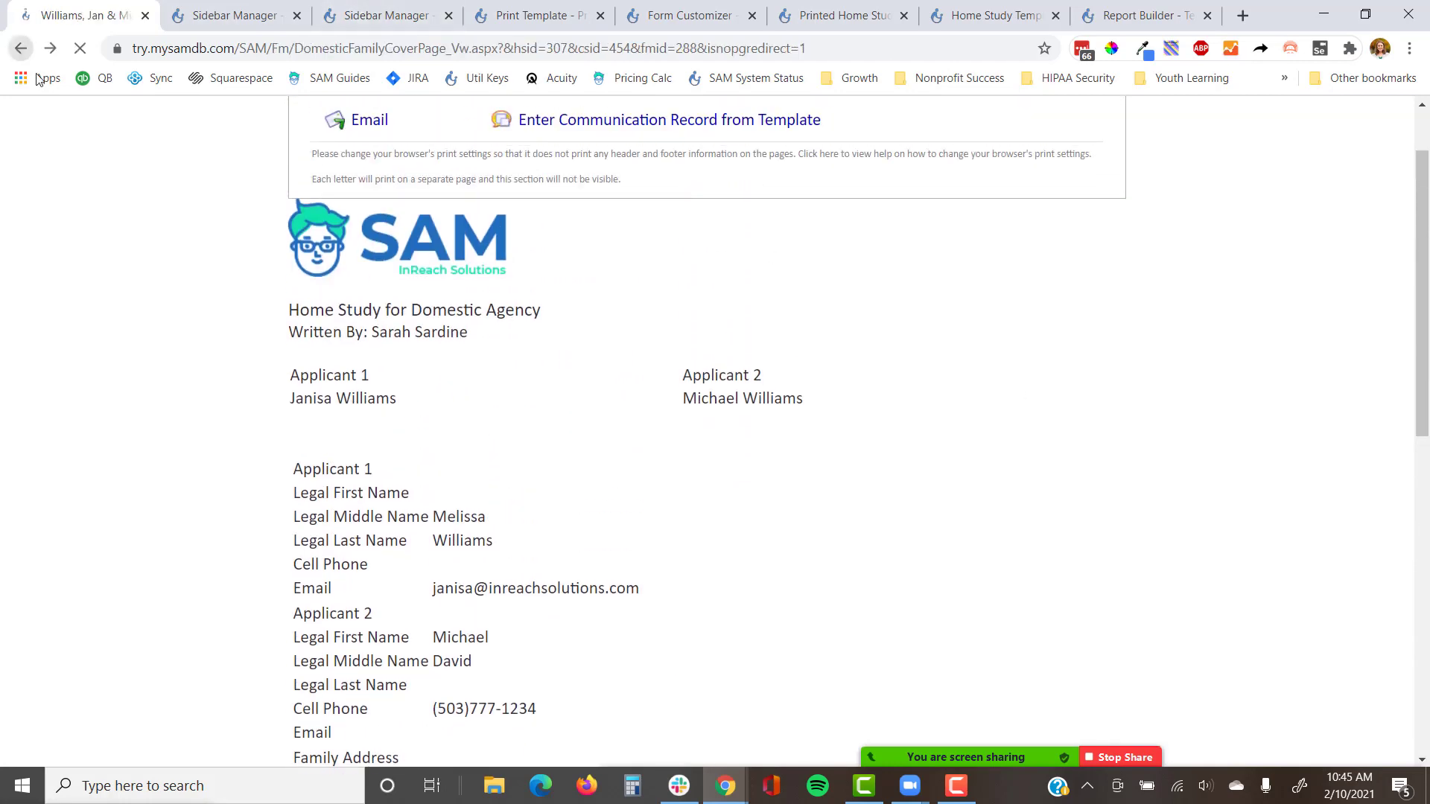
scroll(801, 393, up, 2)
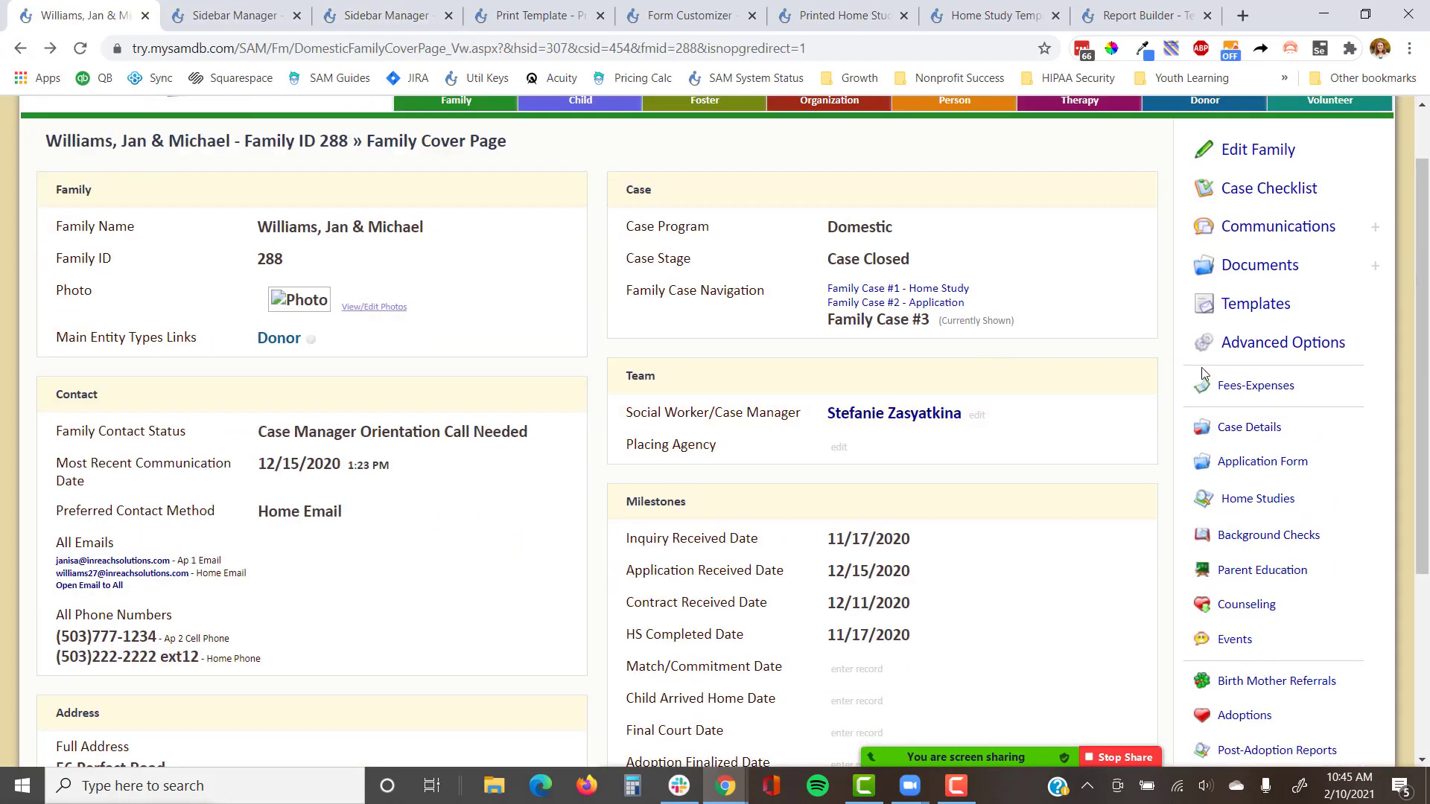
click(1251, 495)
scroll(879, 432, down, 3)
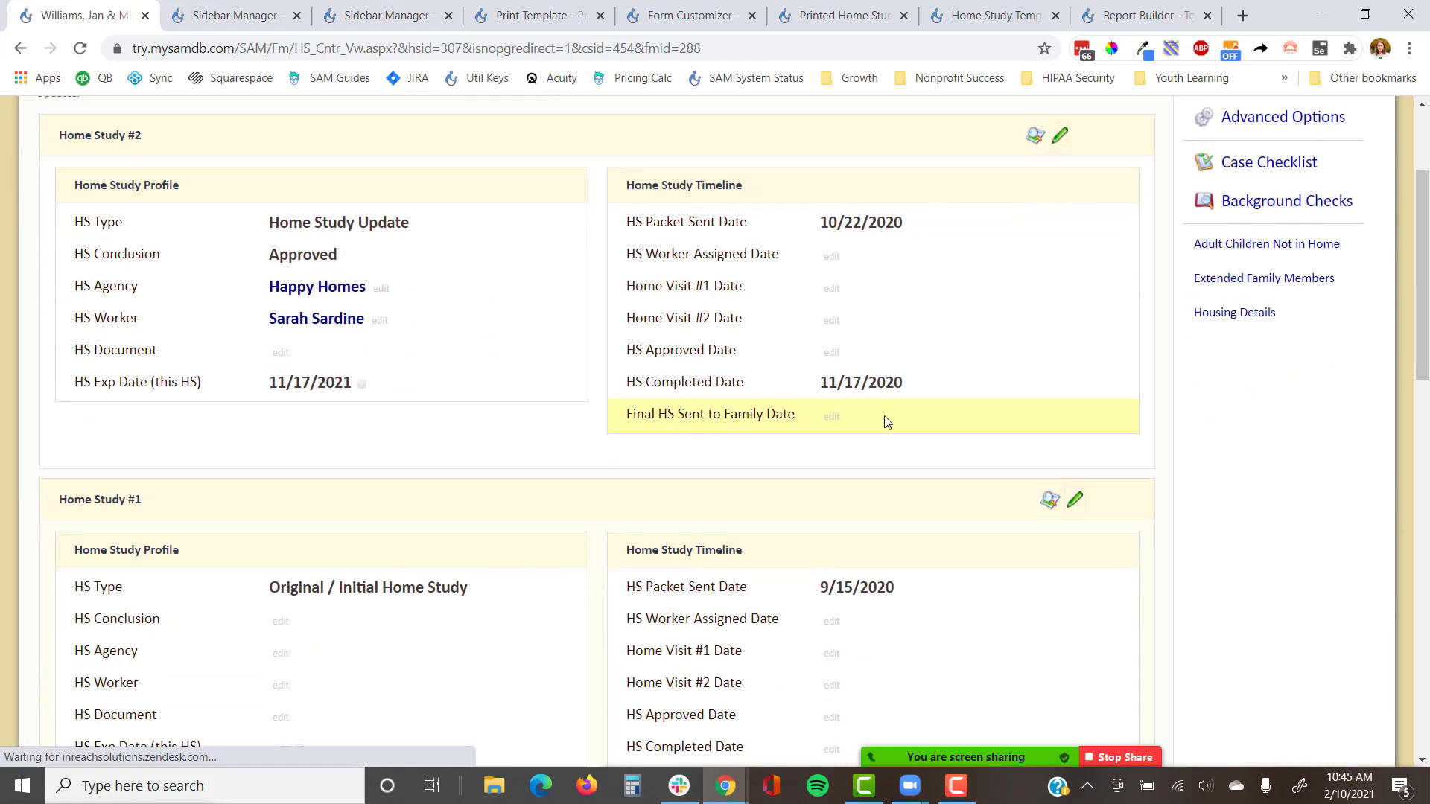
scroll(353, 322, down, 1)
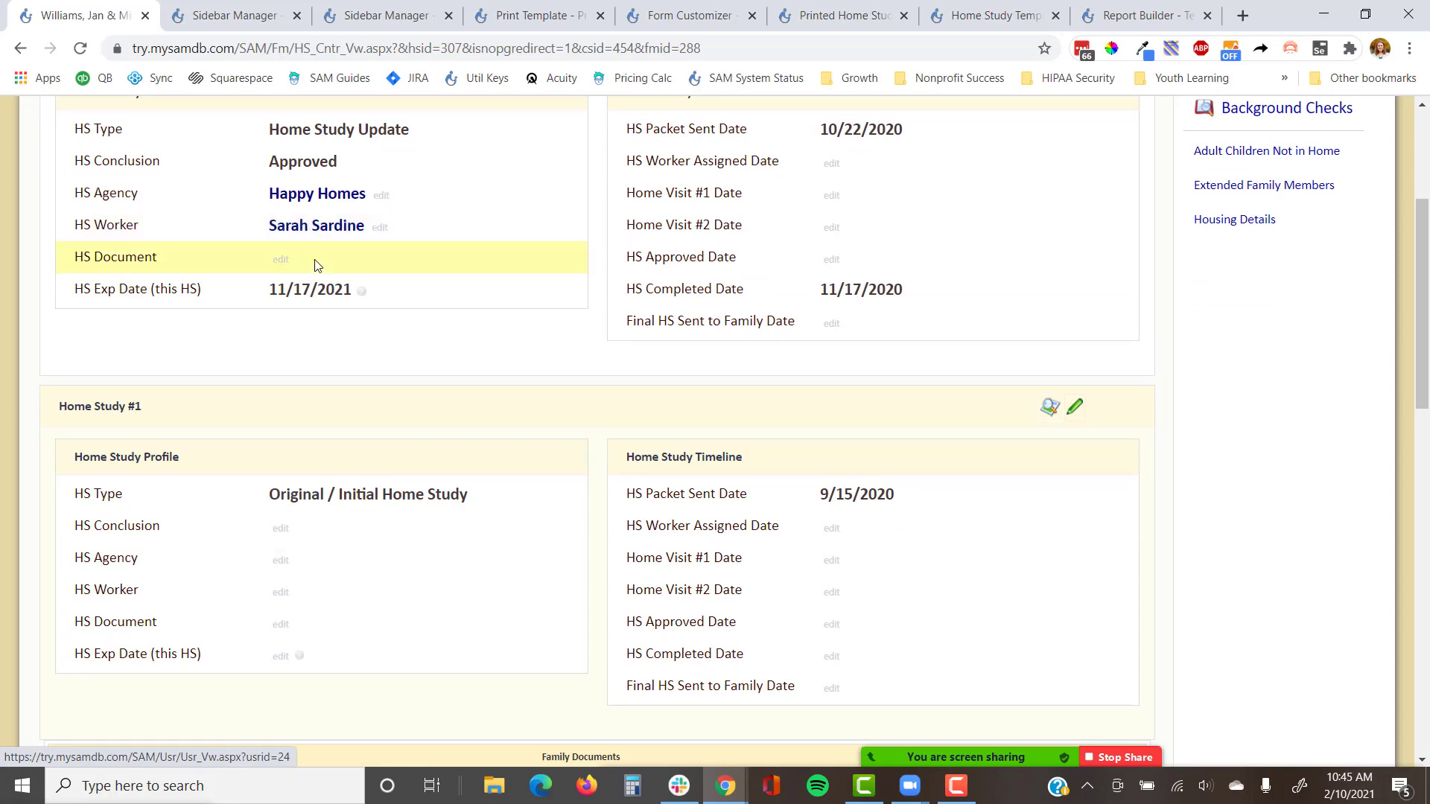
scroll(306, 257, up, 1)
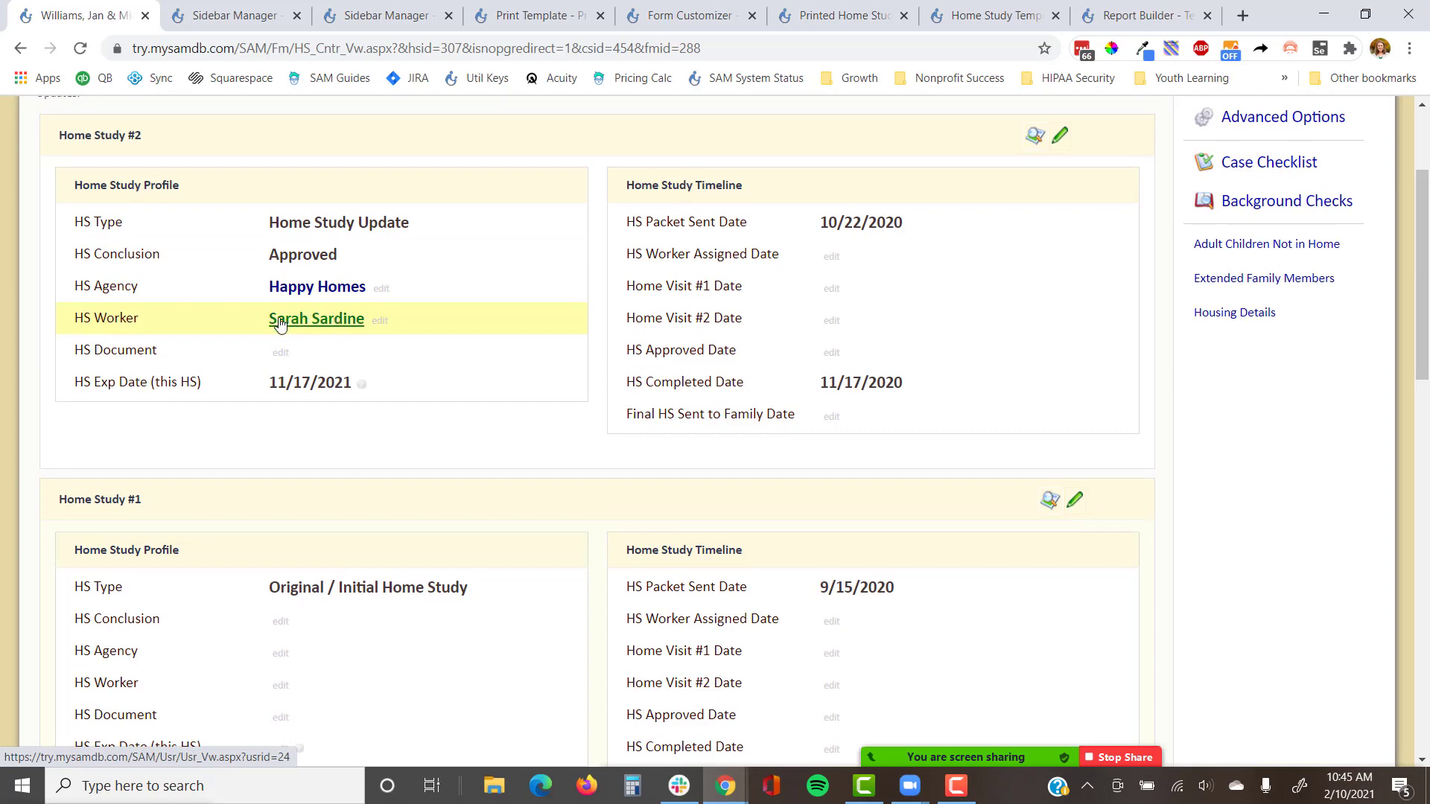
scroll(298, 329, down, 2)
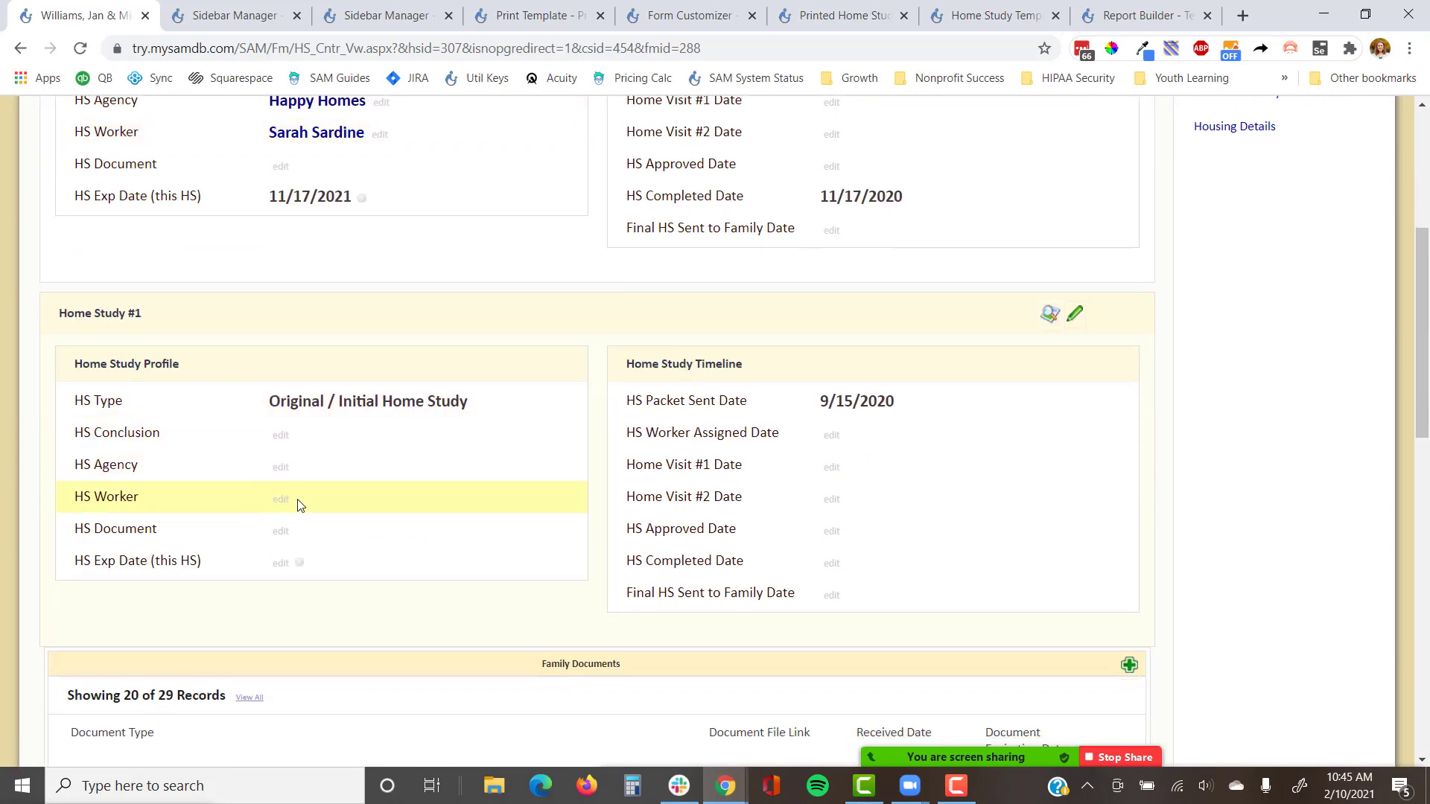
scroll(300, 505, up, 1)
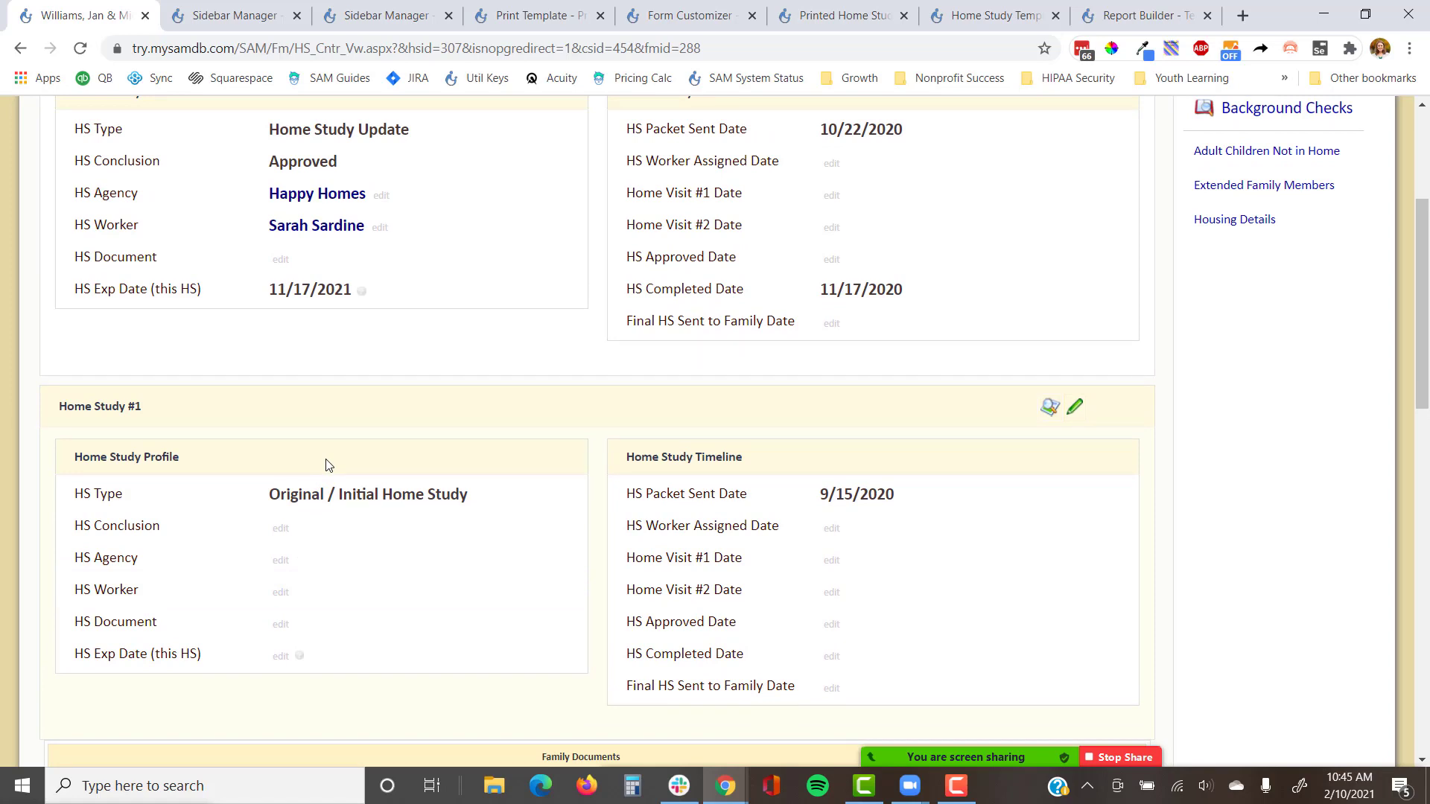
scroll(812, 363, up, 1)
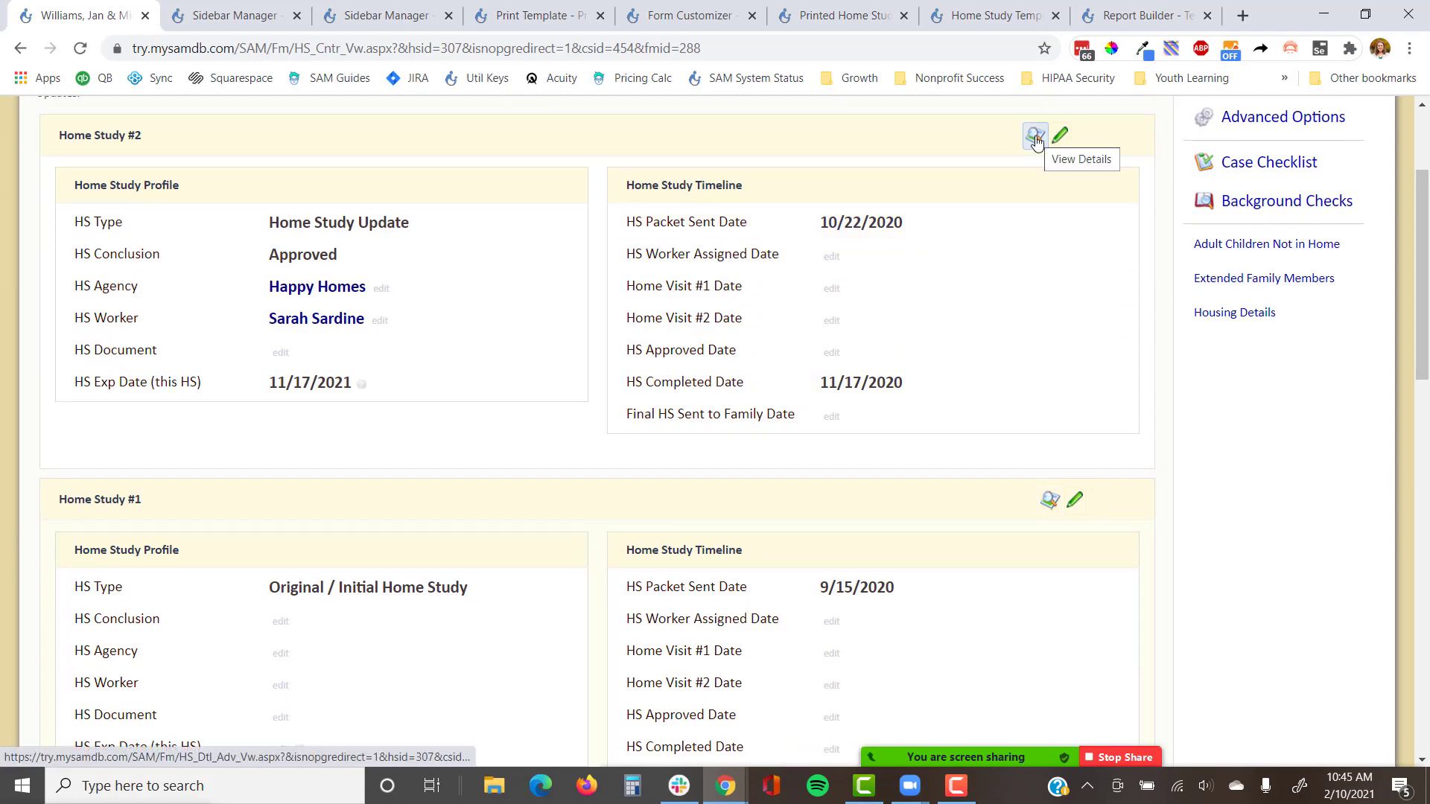
scroll(1015, 262, up, 2)
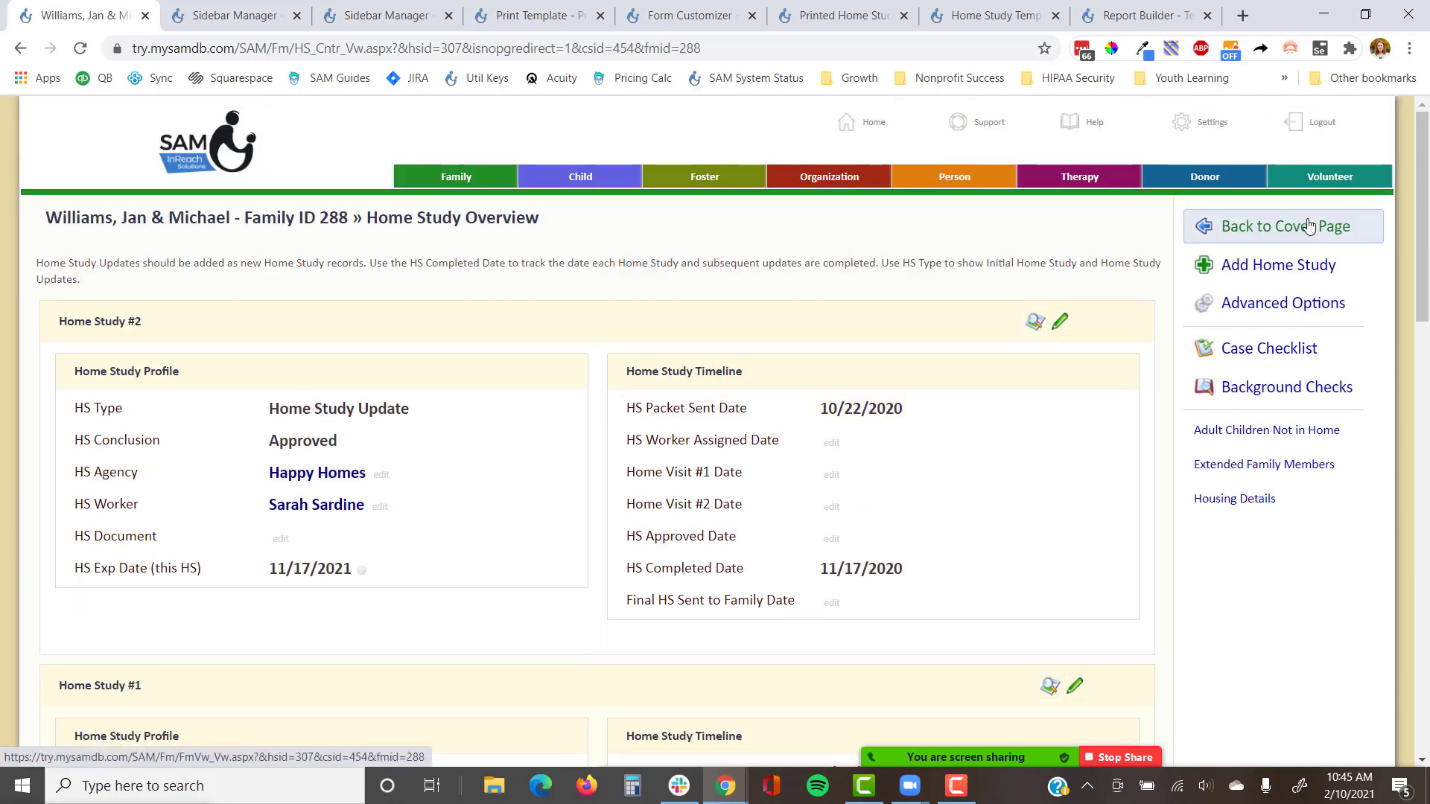
Step: Check the Home Study Template link on the family's cover page and return to the Home Study Overview
click(1309, 226)
scroll(1228, 509, down, 2)
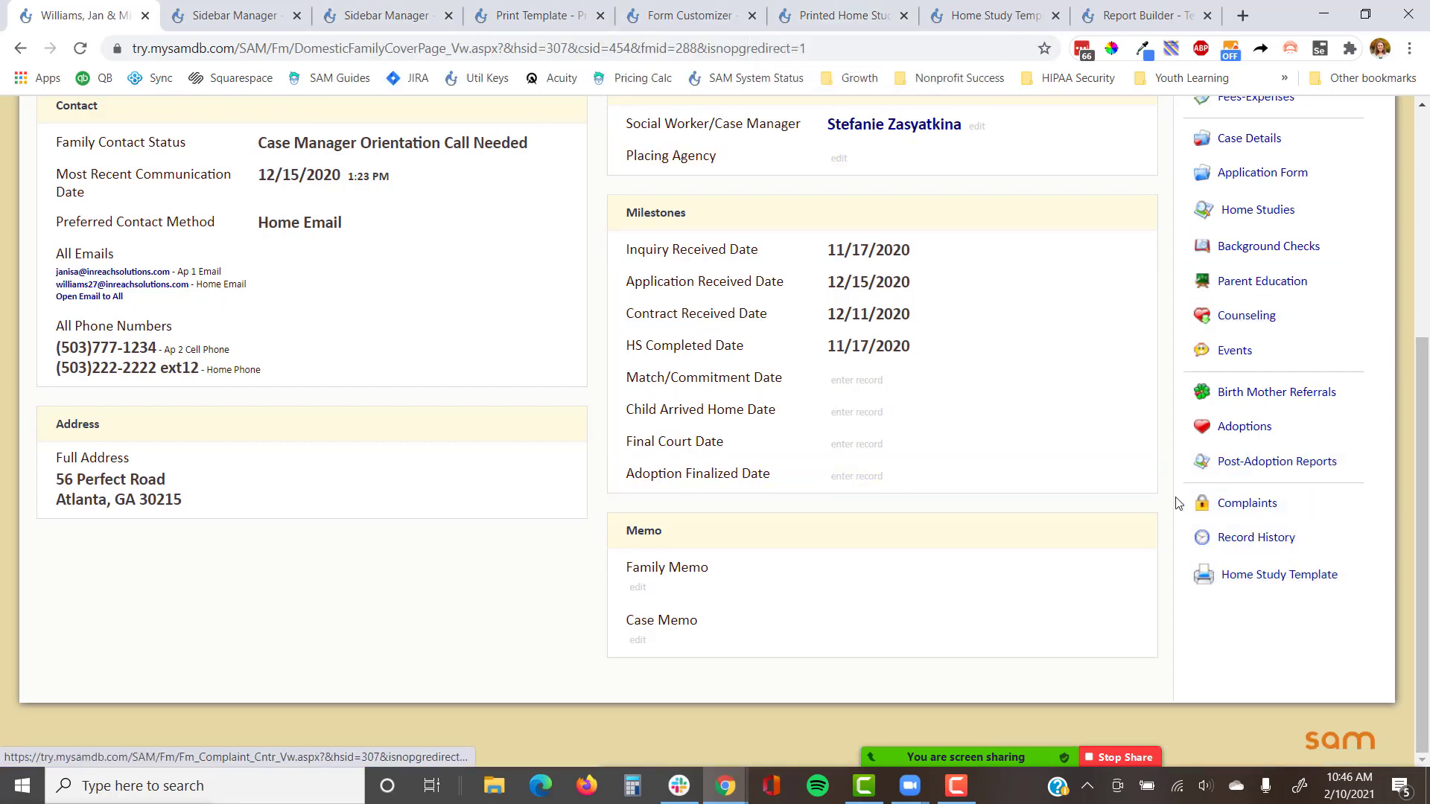
click(1280, 211)
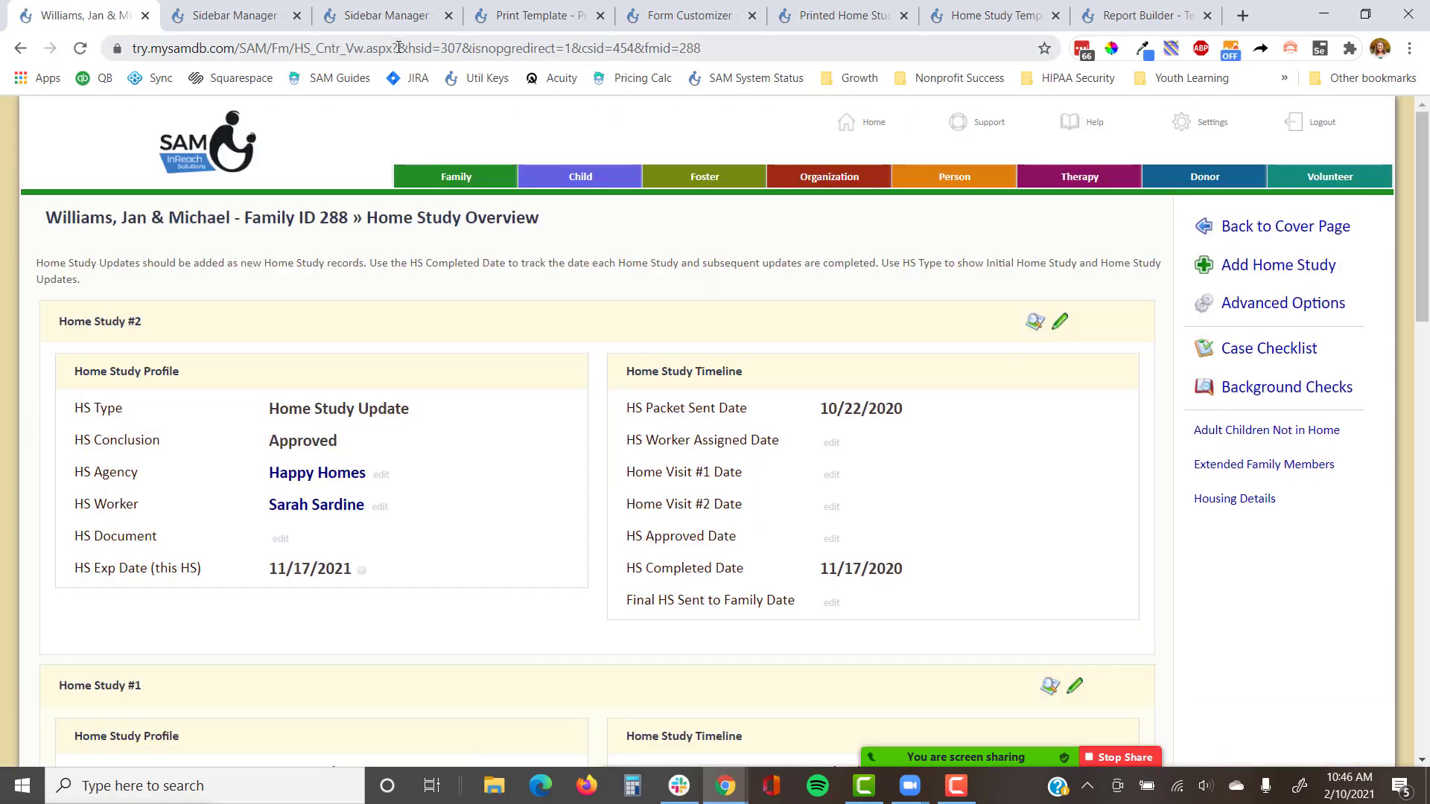
Step: Open the Home Study Overview in the Form Customizer, go into its Home Study sub-form and inspect the form's type description
click(1308, 303)
click(1276, 730)
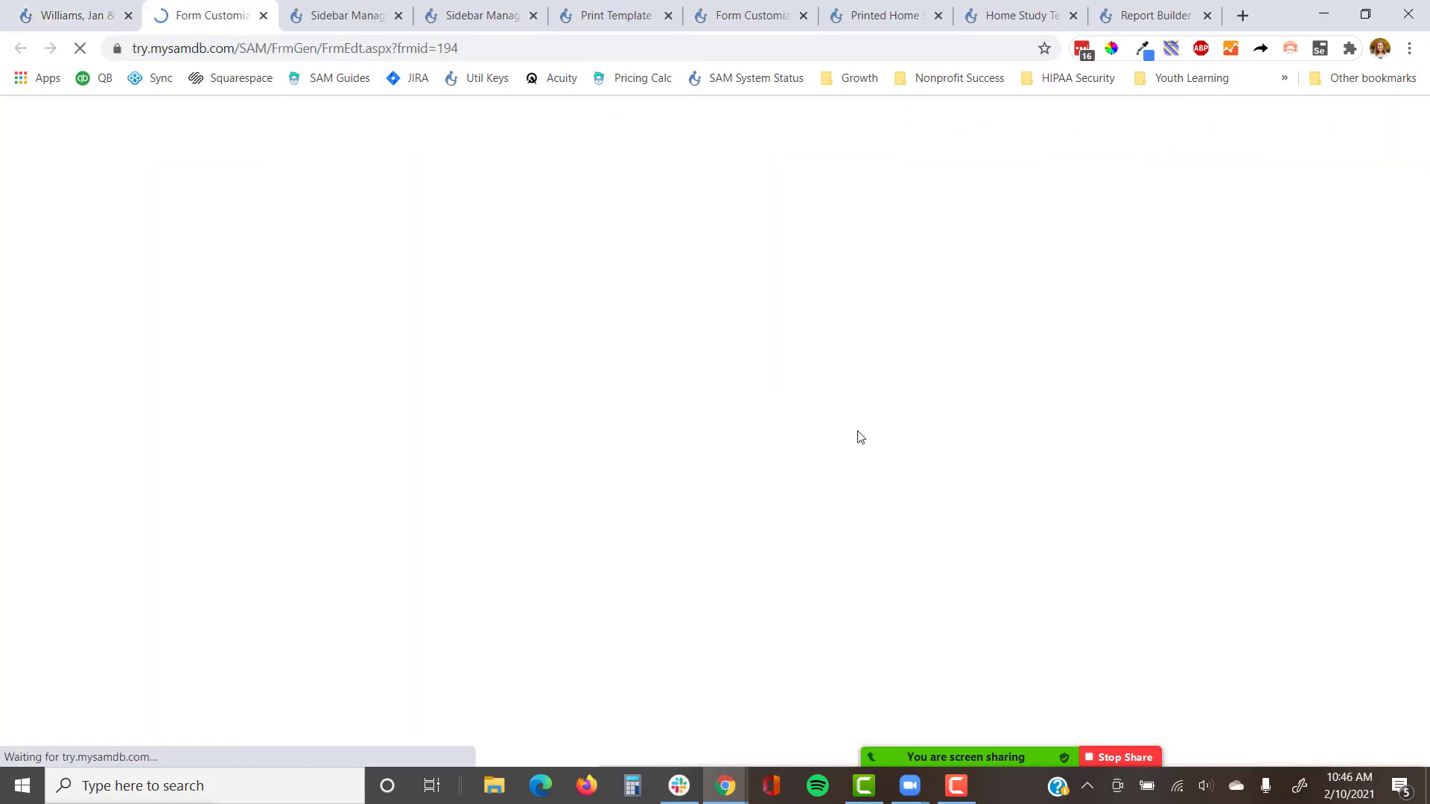
scroll(476, 279, down, 3)
scroll(469, 278, down, 1)
click(141, 679)
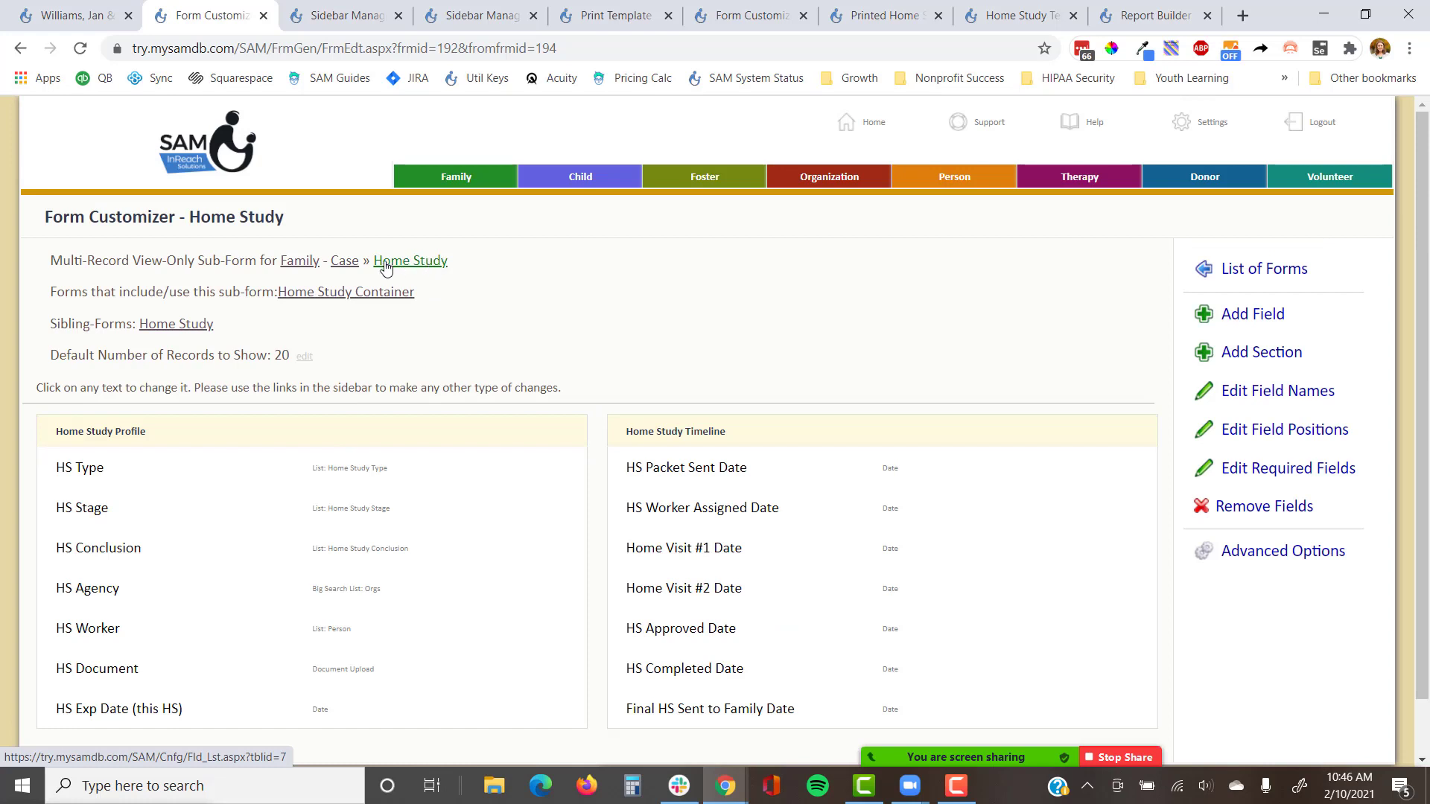
drag(474, 267, 43, 274)
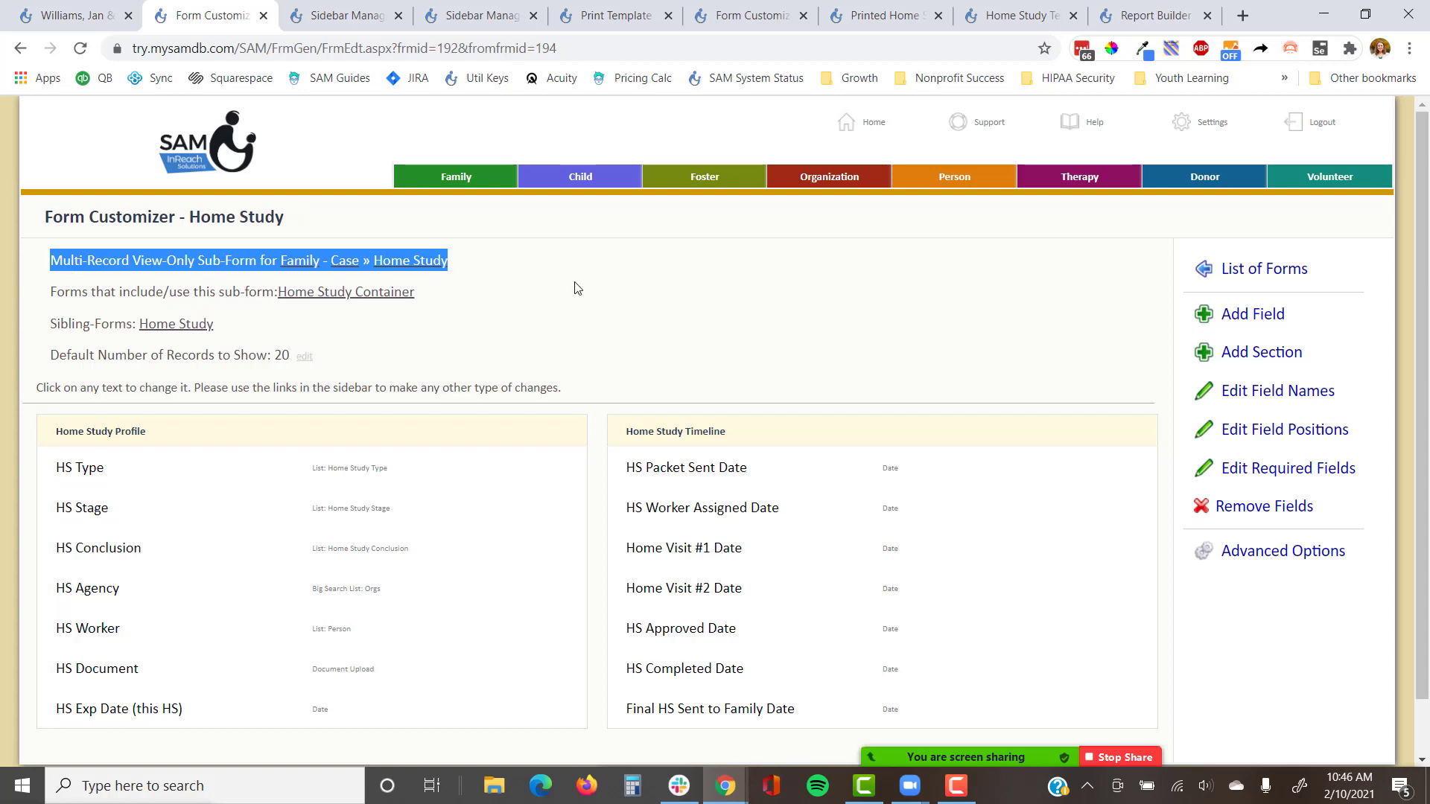
Step: Open the Home Study table's properties and find its Sibling-Tables section
click(426, 263)
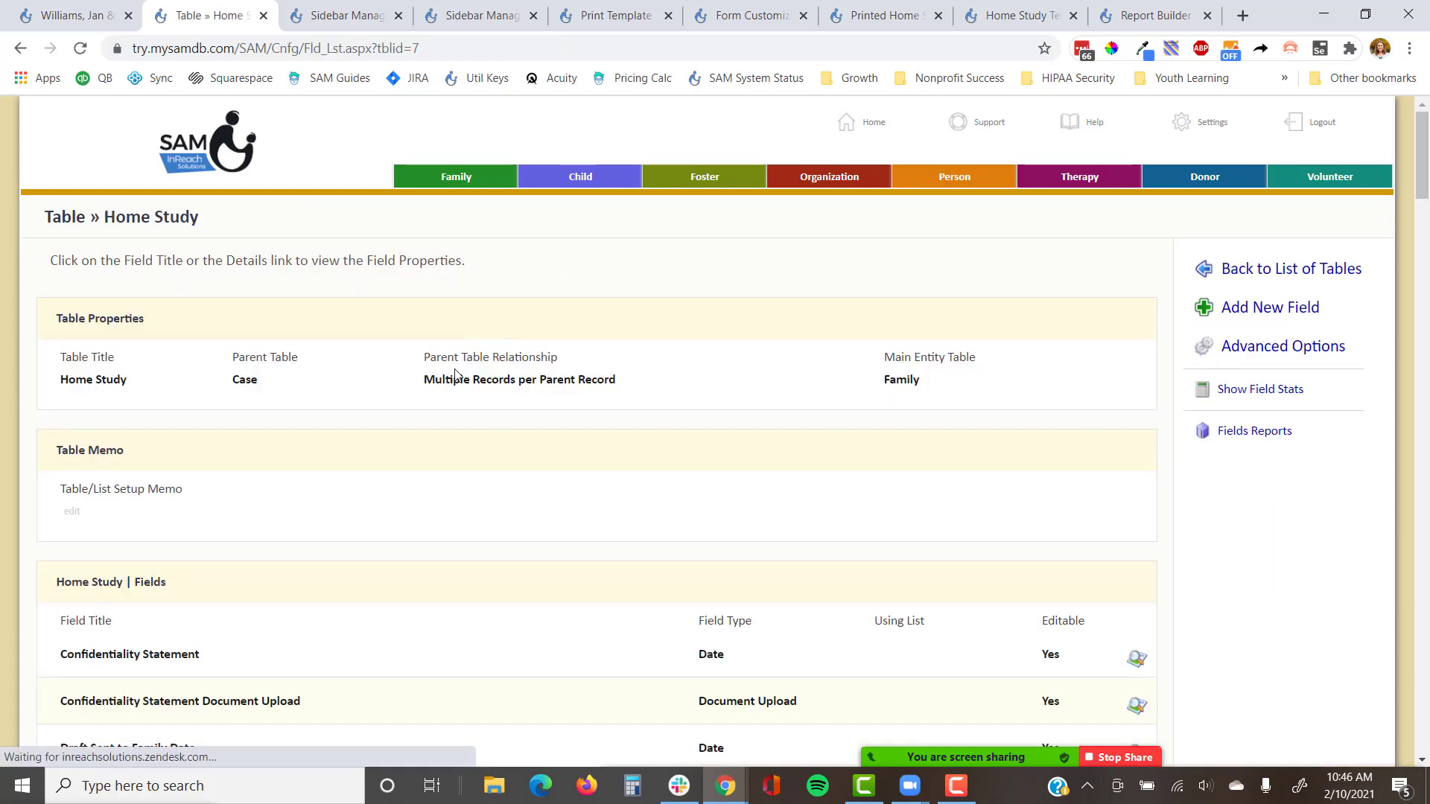
scroll(456, 374, down, 20)
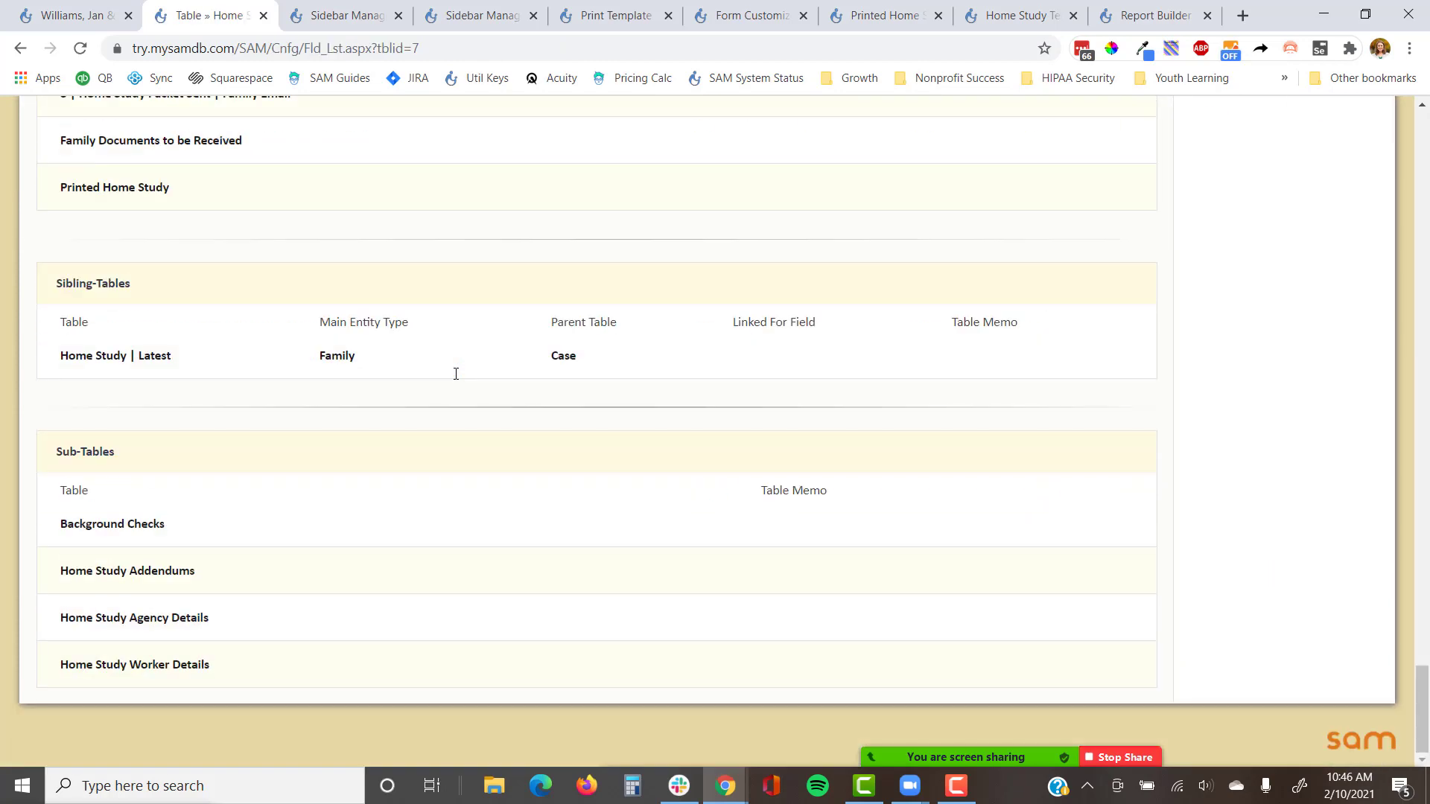
triple_click(119, 284)
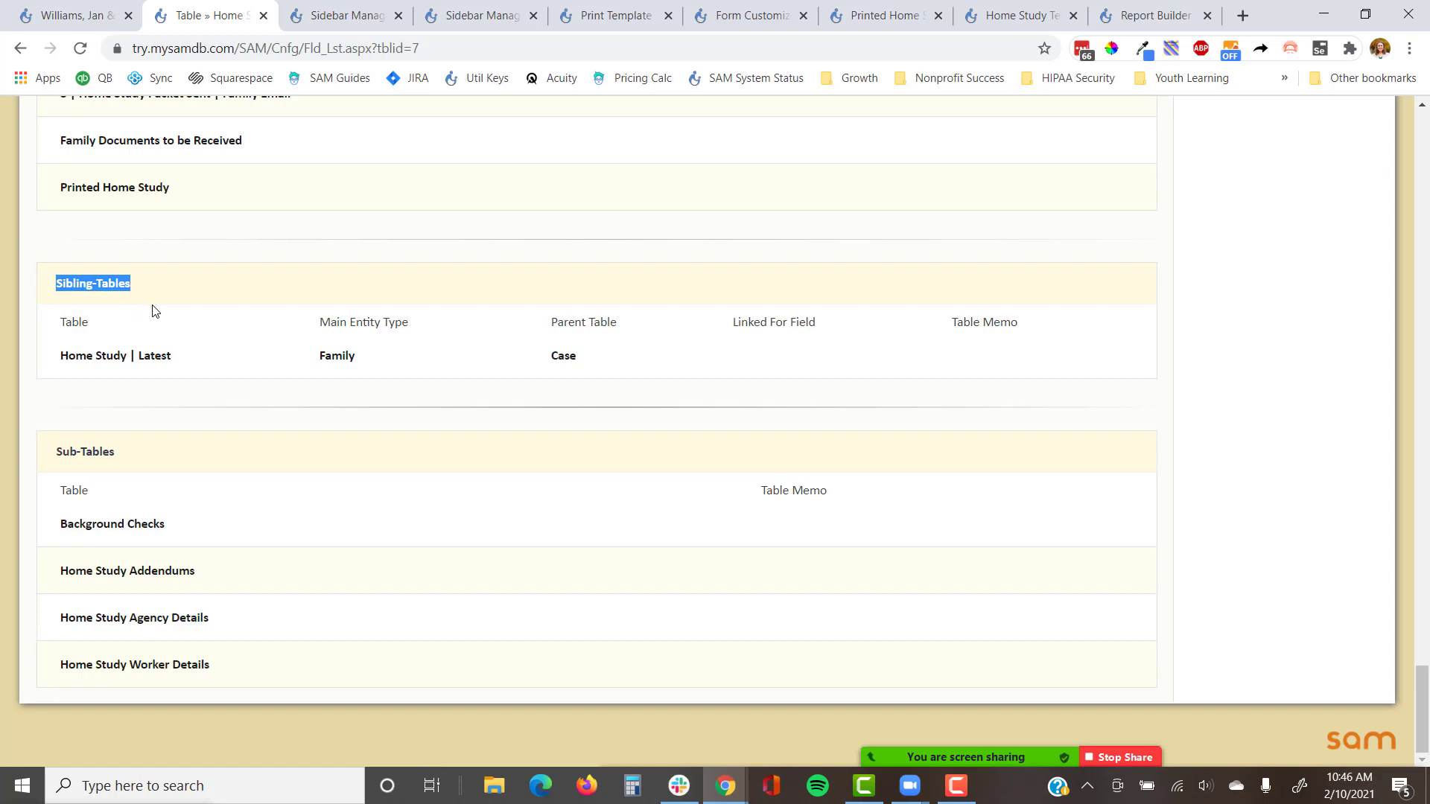
Step: Open the Home Study | Latest sibling table, review its current record sorting and settings, and return to the family's Home Study Overview
click(151, 357)
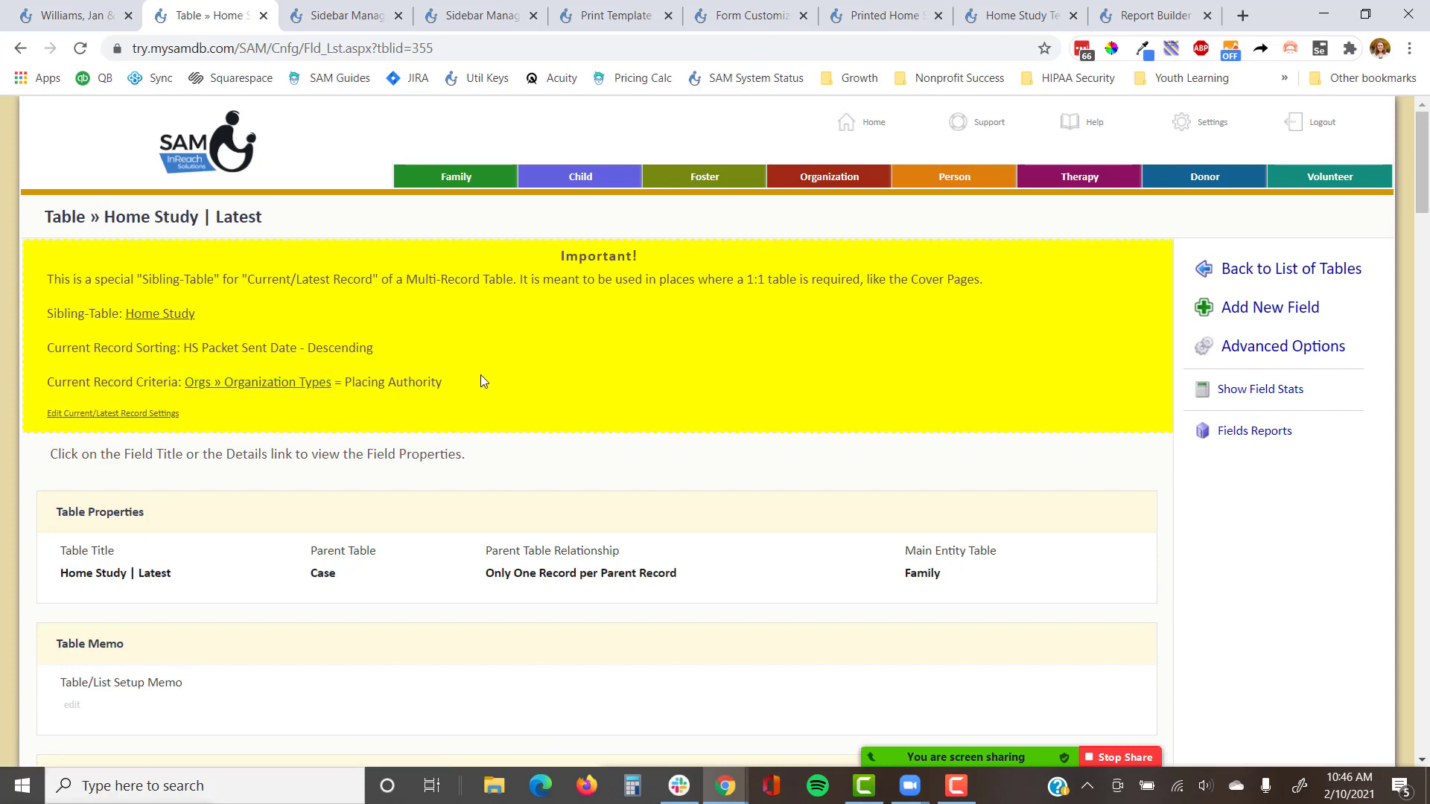
drag(382, 350, 47, 352)
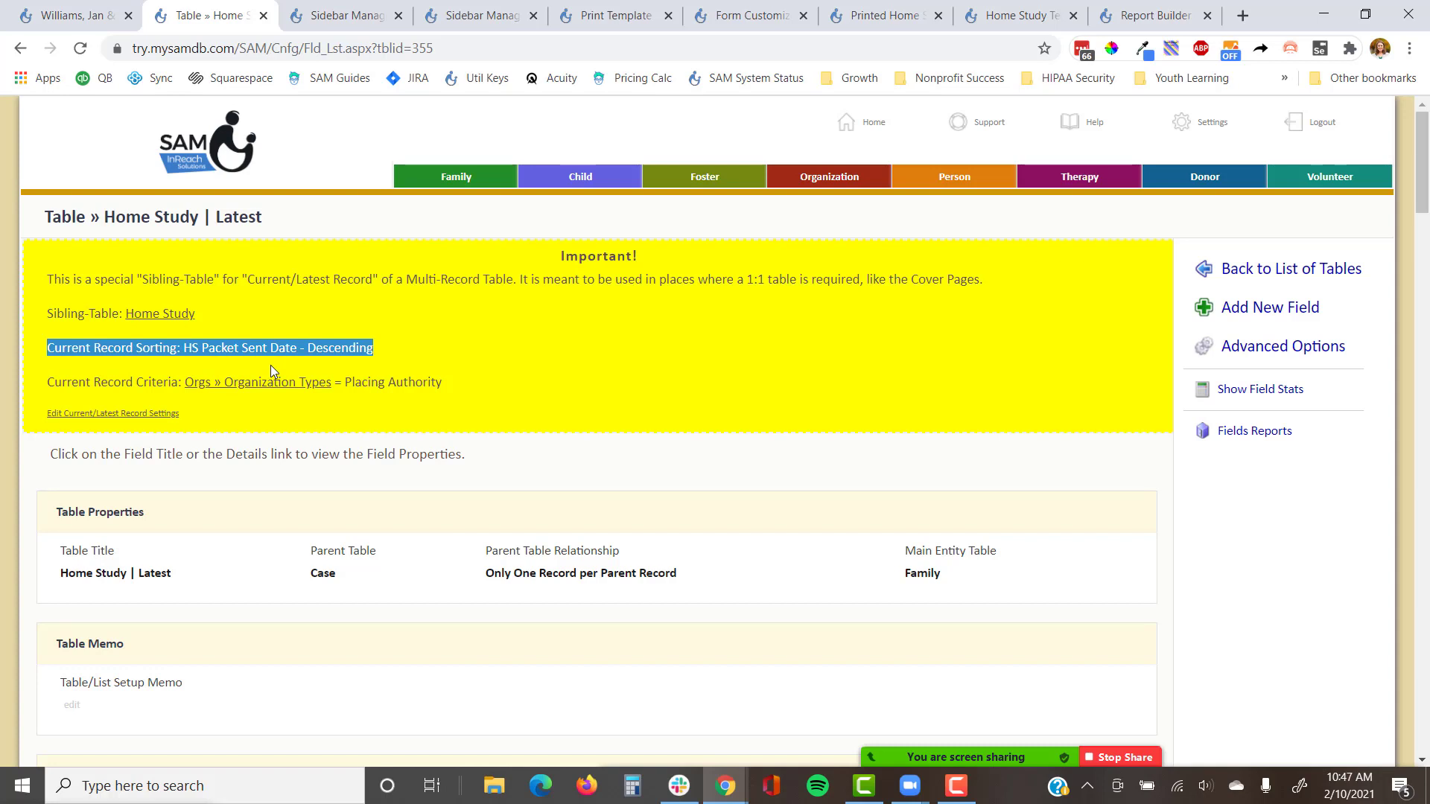
click(112, 421)
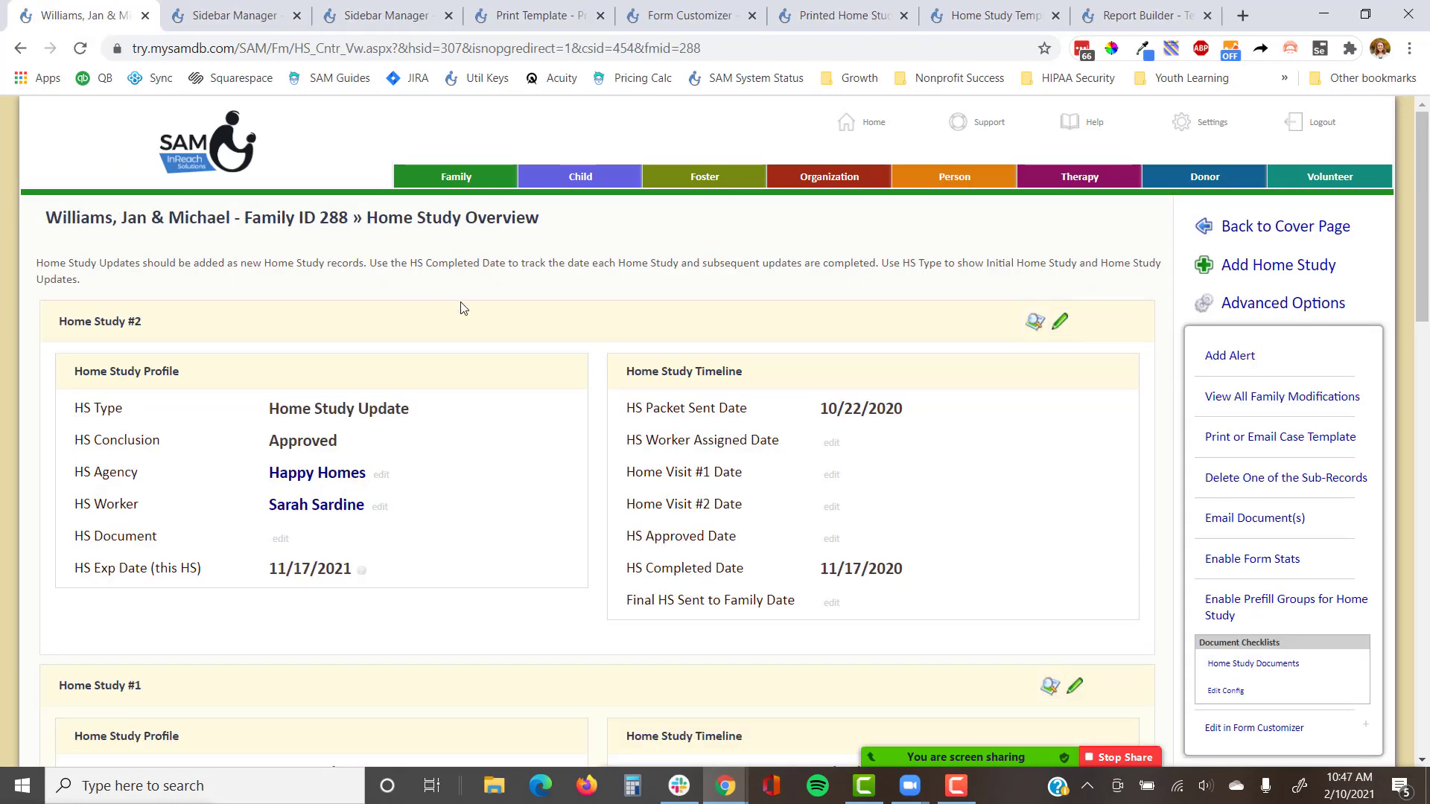
Step: Reopen the Home Study | Latest table's Current/Latest Record Settings and remove the Placing Authority criterion
key(ctrl+shift+t)
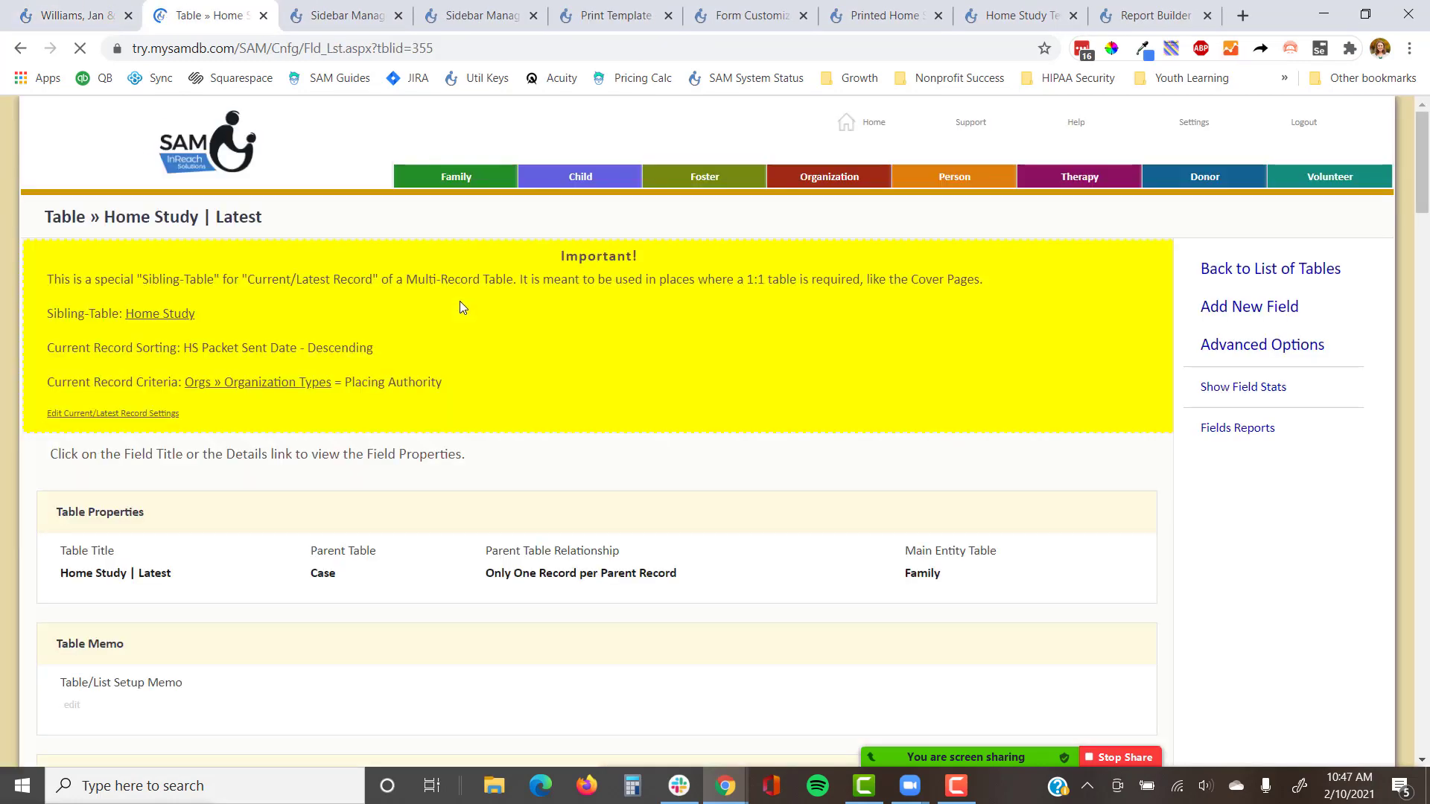
click(114, 414)
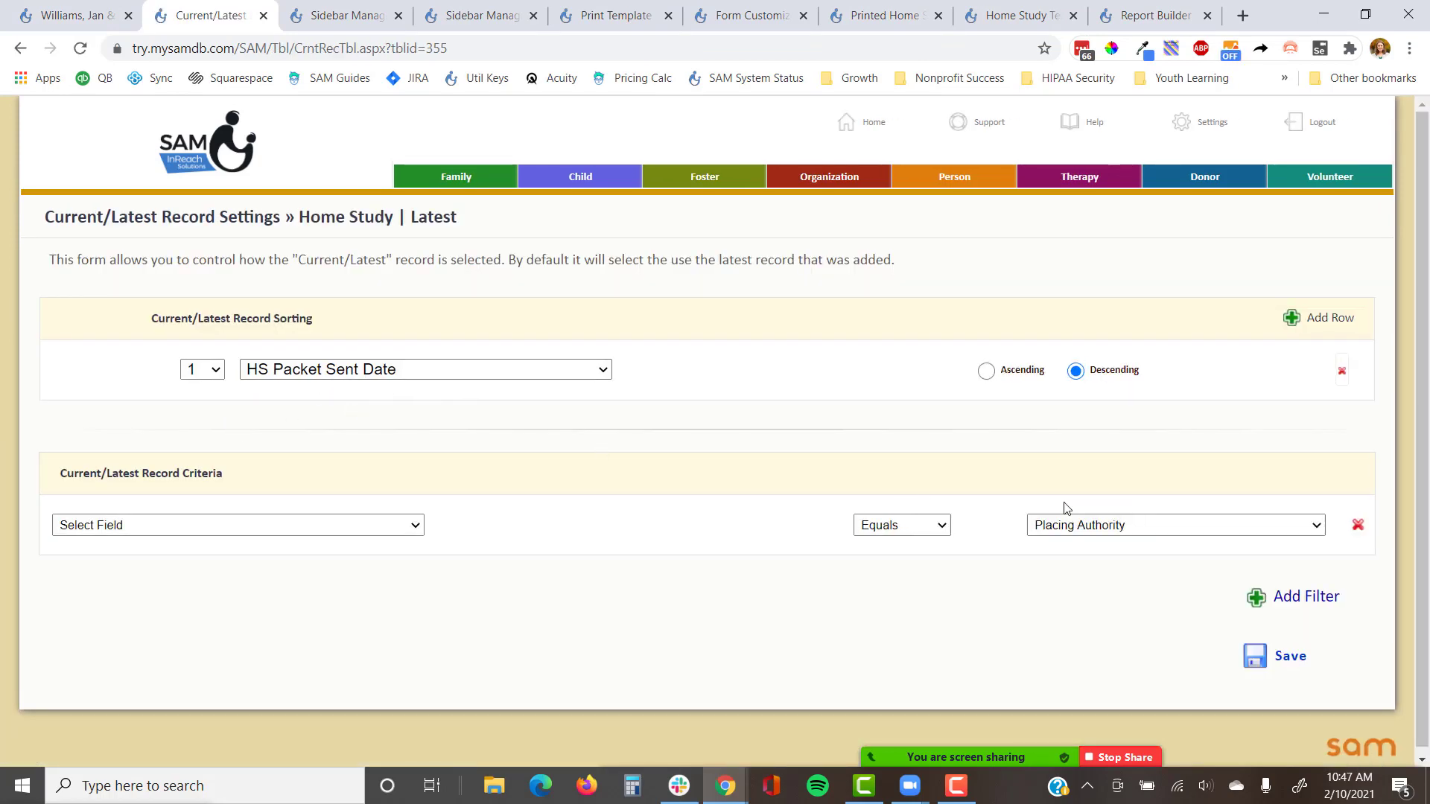
click(1359, 526)
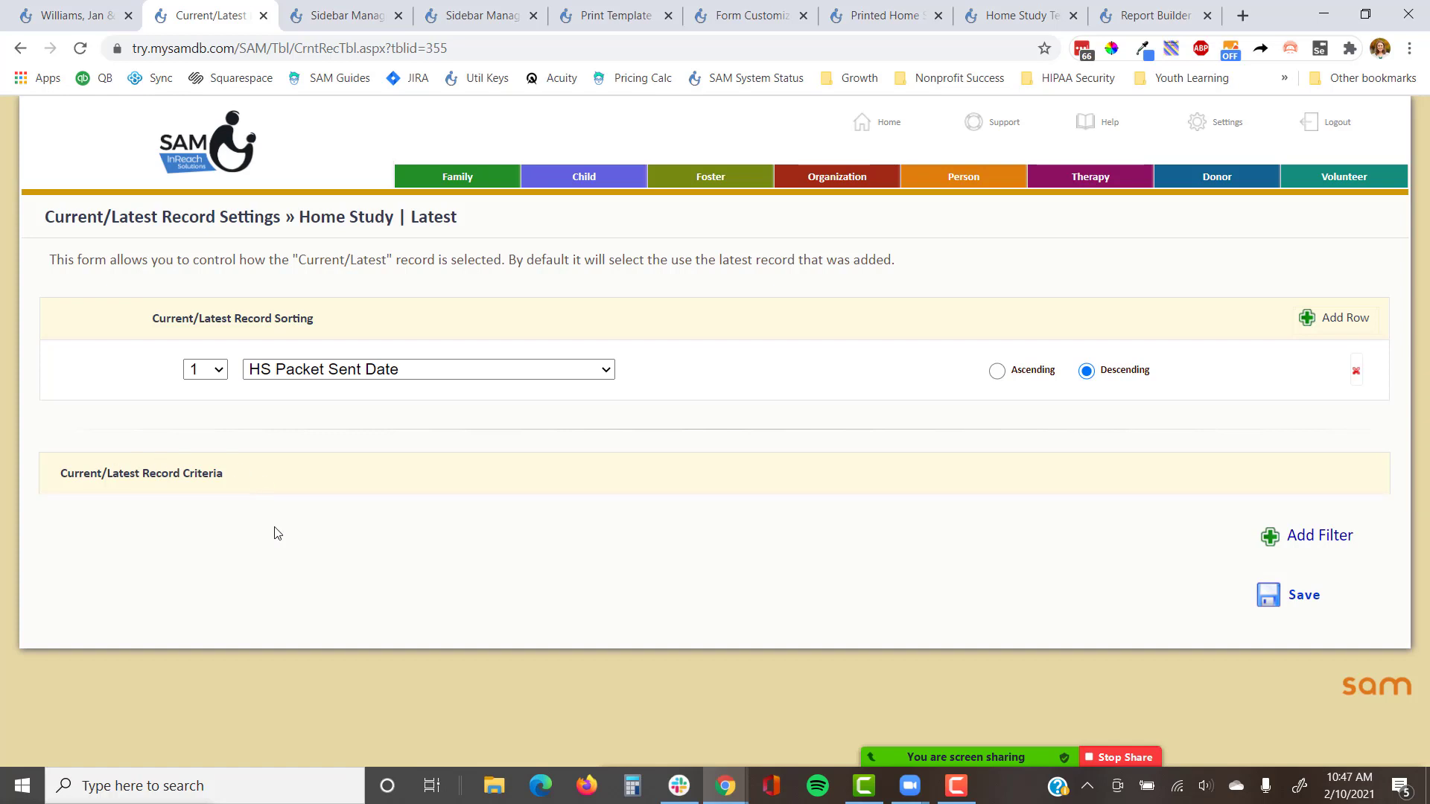
drag(240, 482, 76, 476)
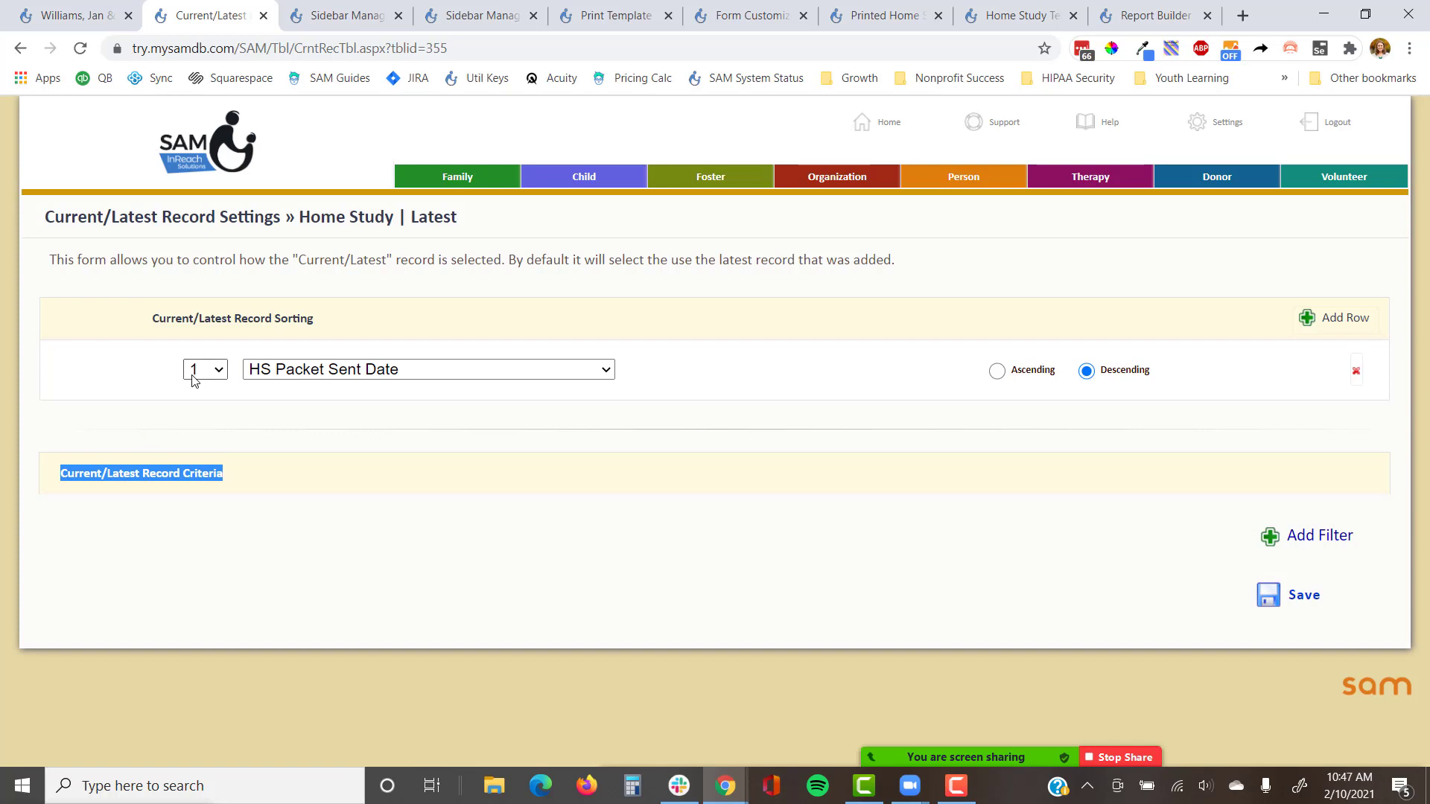
click(251, 467)
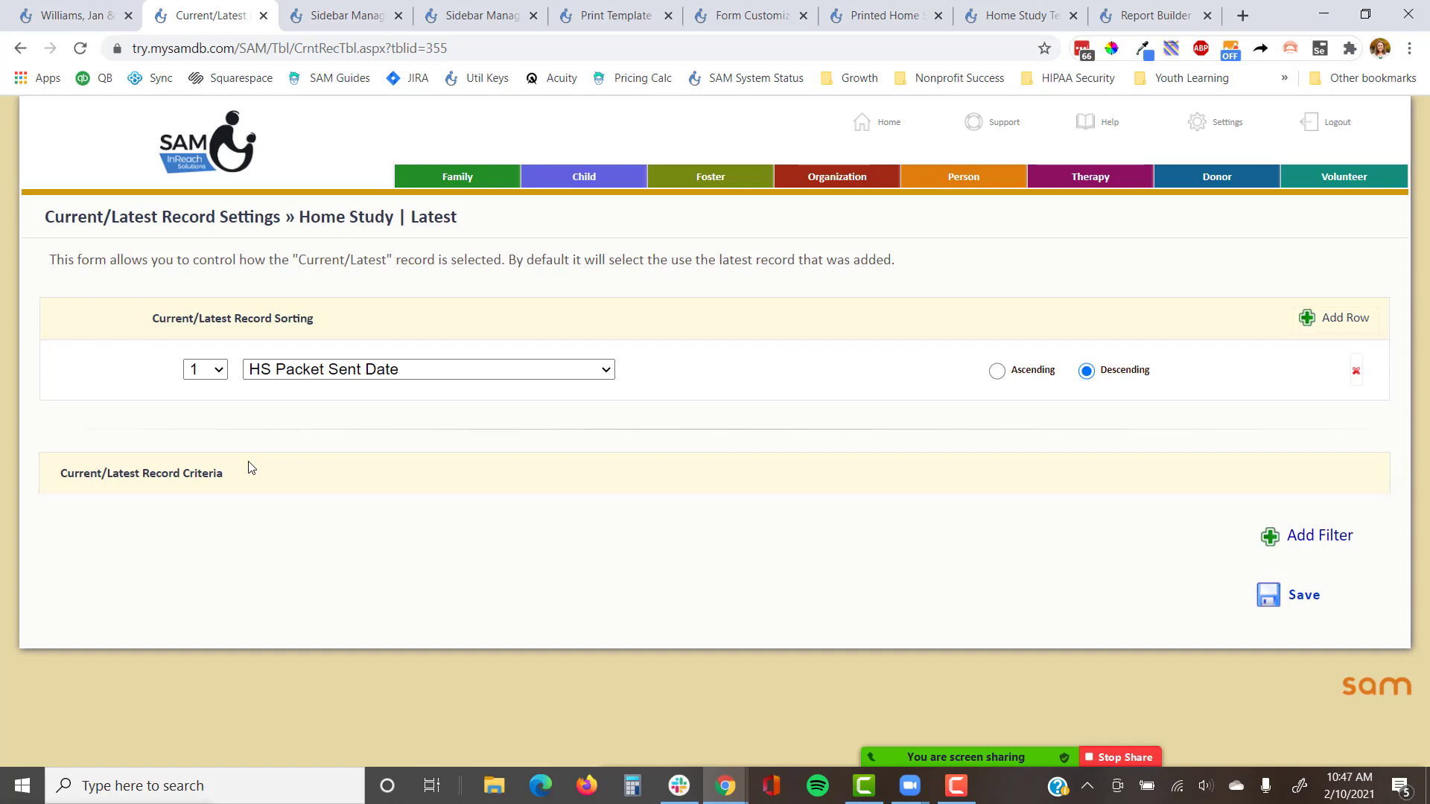
Step: Set the Current/Latest Record Sorting field to HS Entered Date and look through the other available sort fields
click(333, 372)
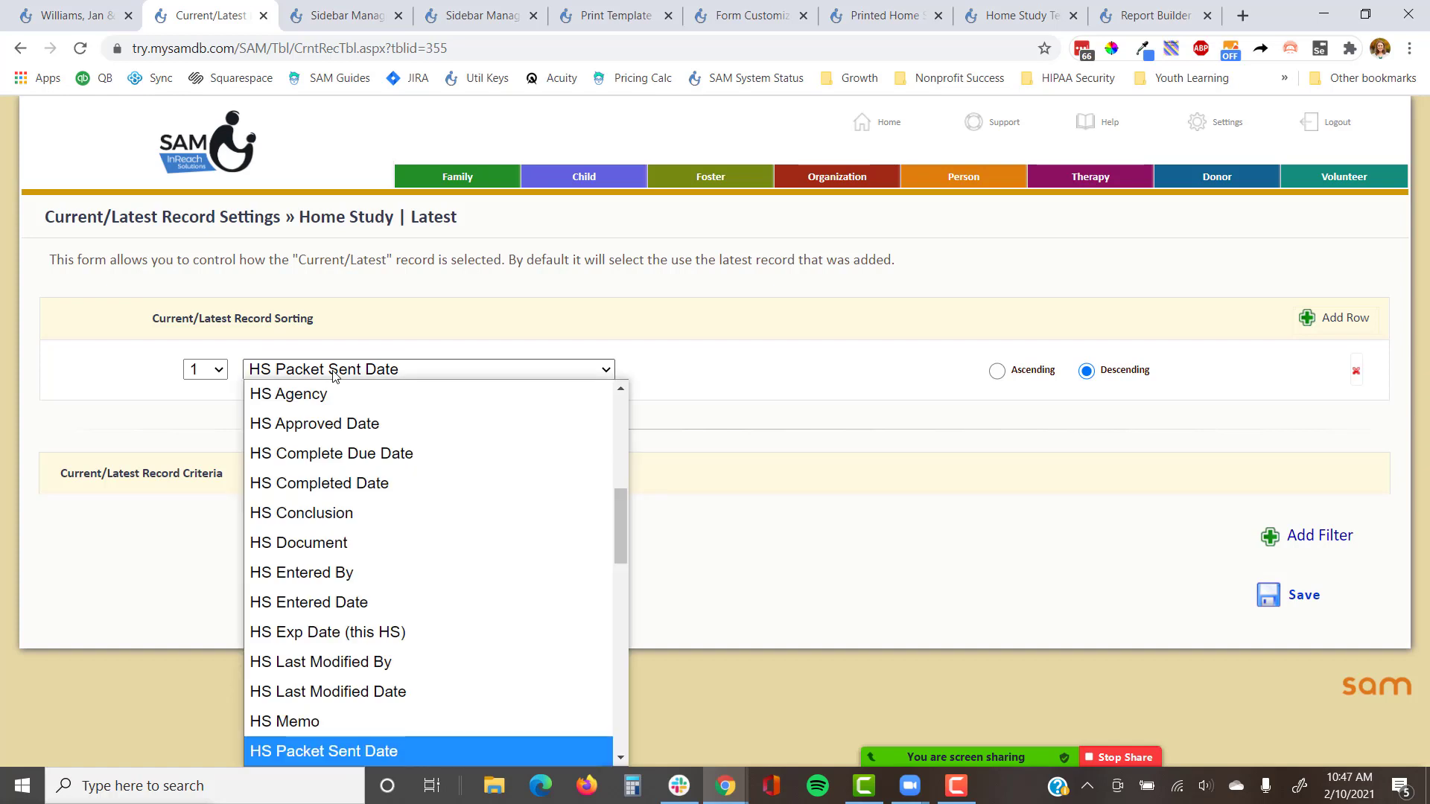
click(343, 602)
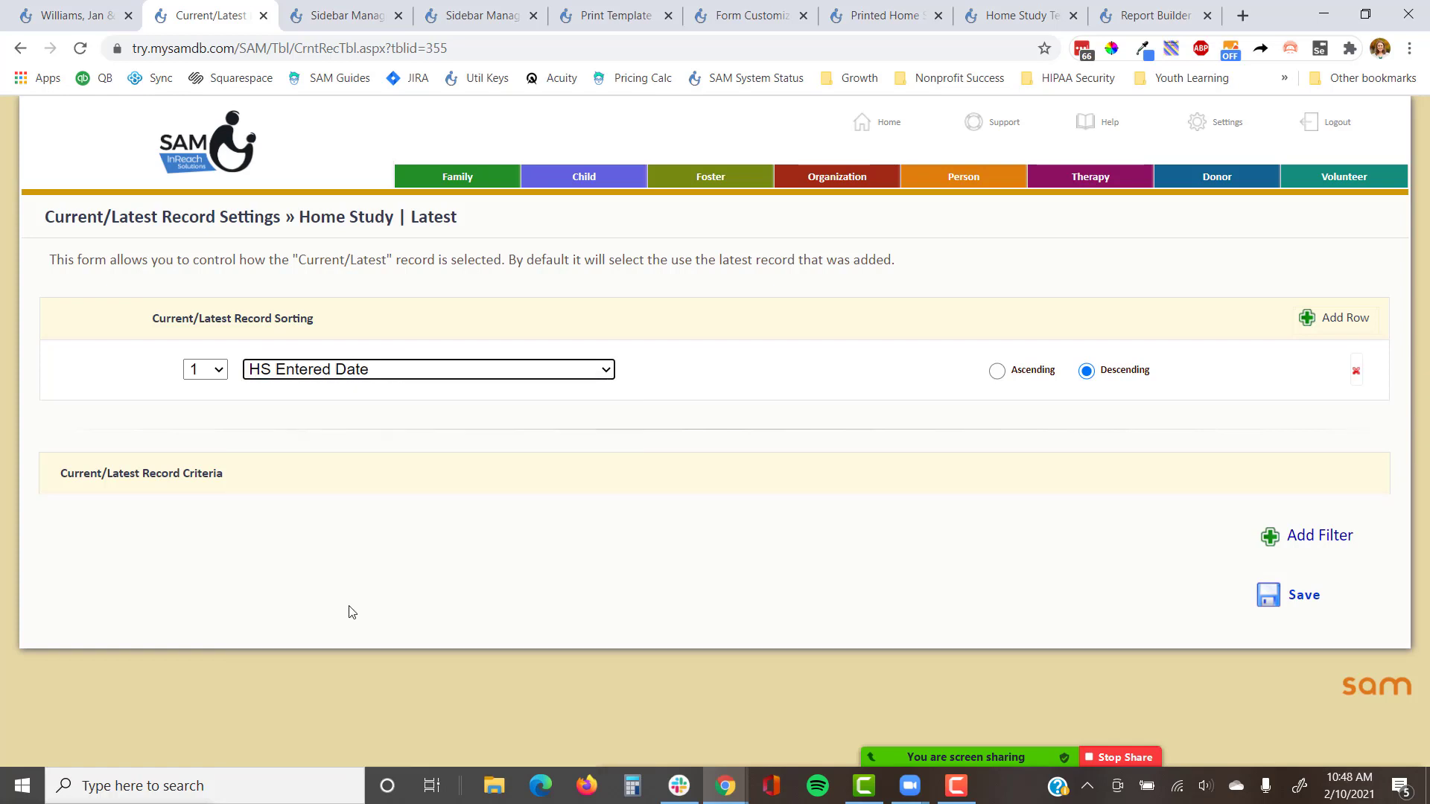
click(535, 373)
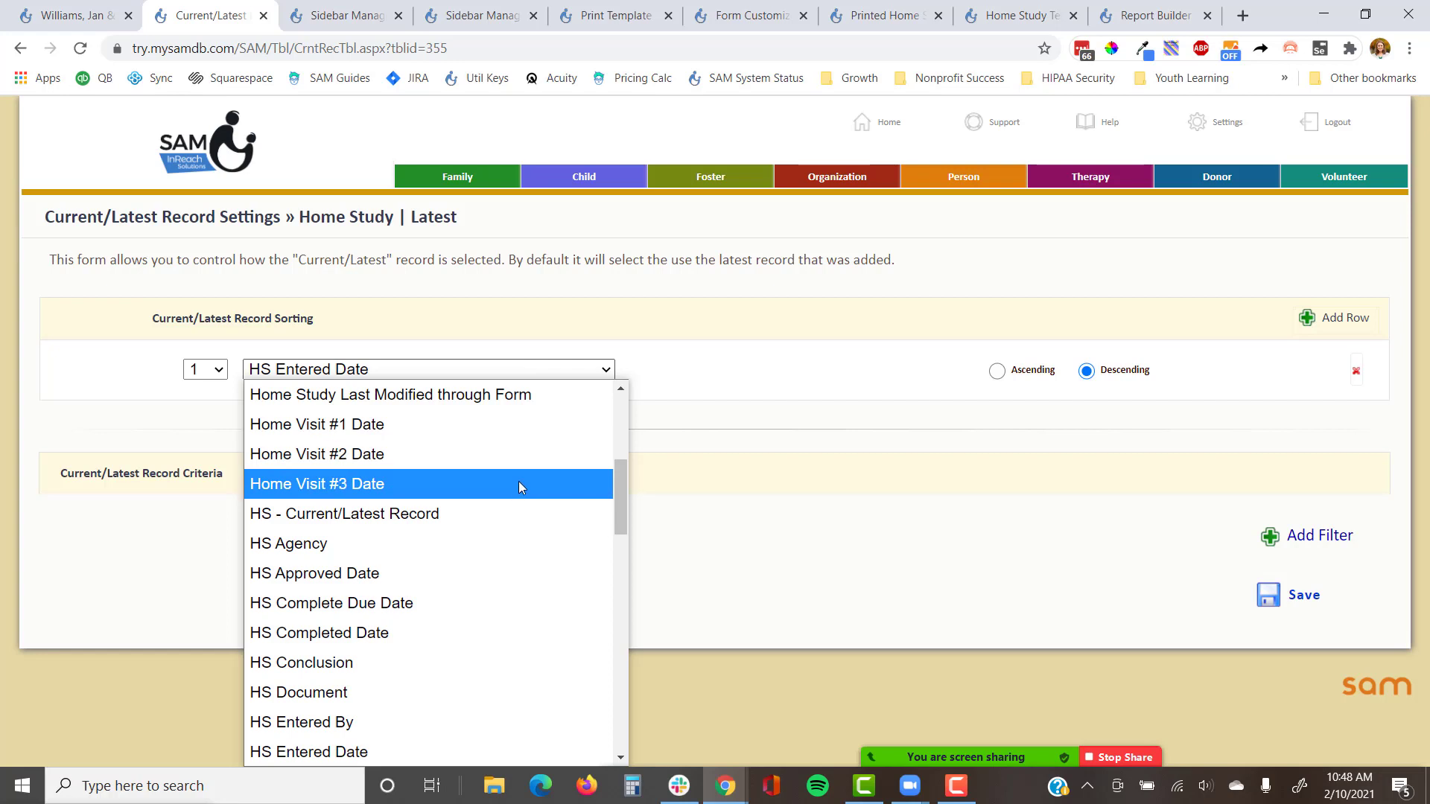
click(797, 438)
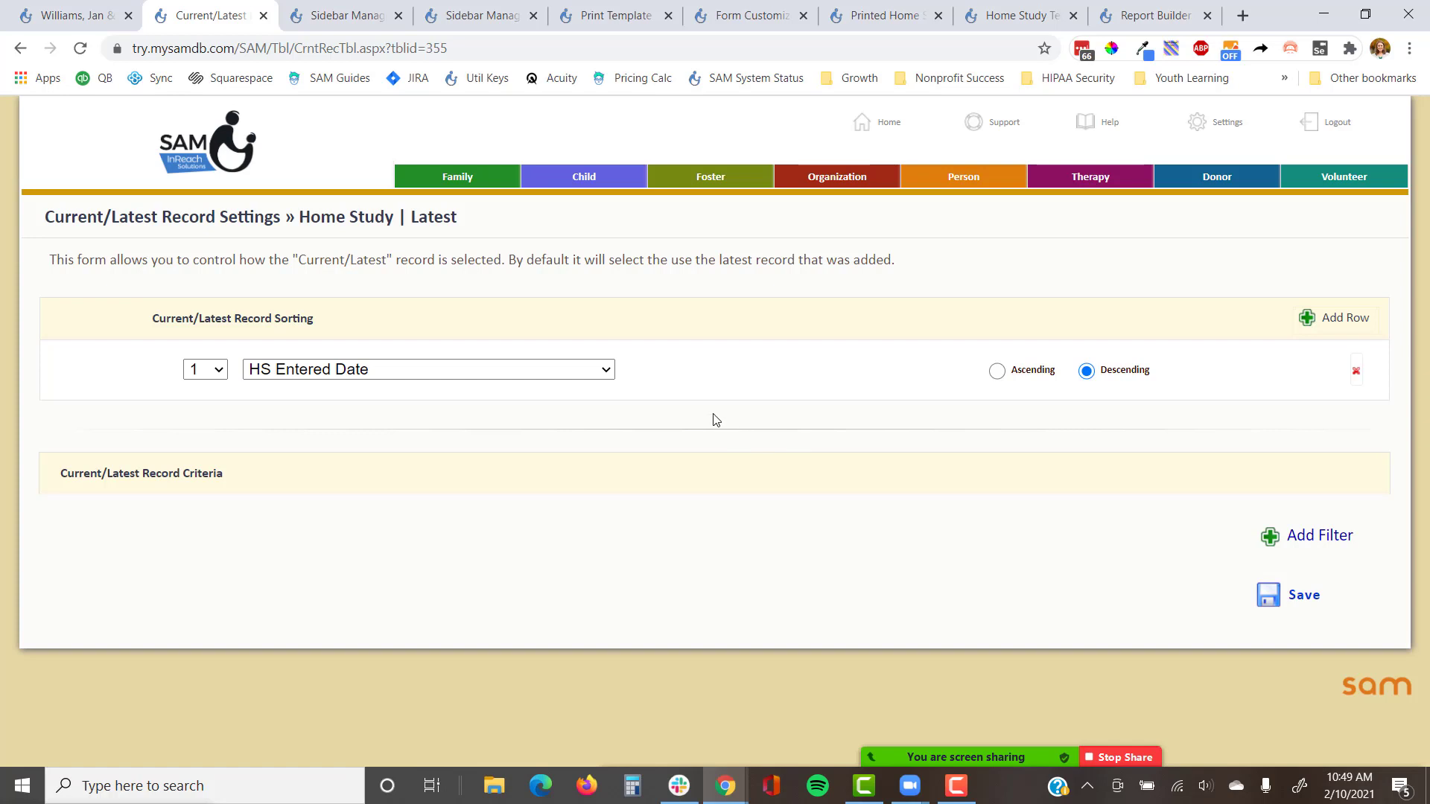
Step: Close the Current/Latest Record Settings without saving, along with both Sidebar Manager pages
click(263, 15)
click(805, 149)
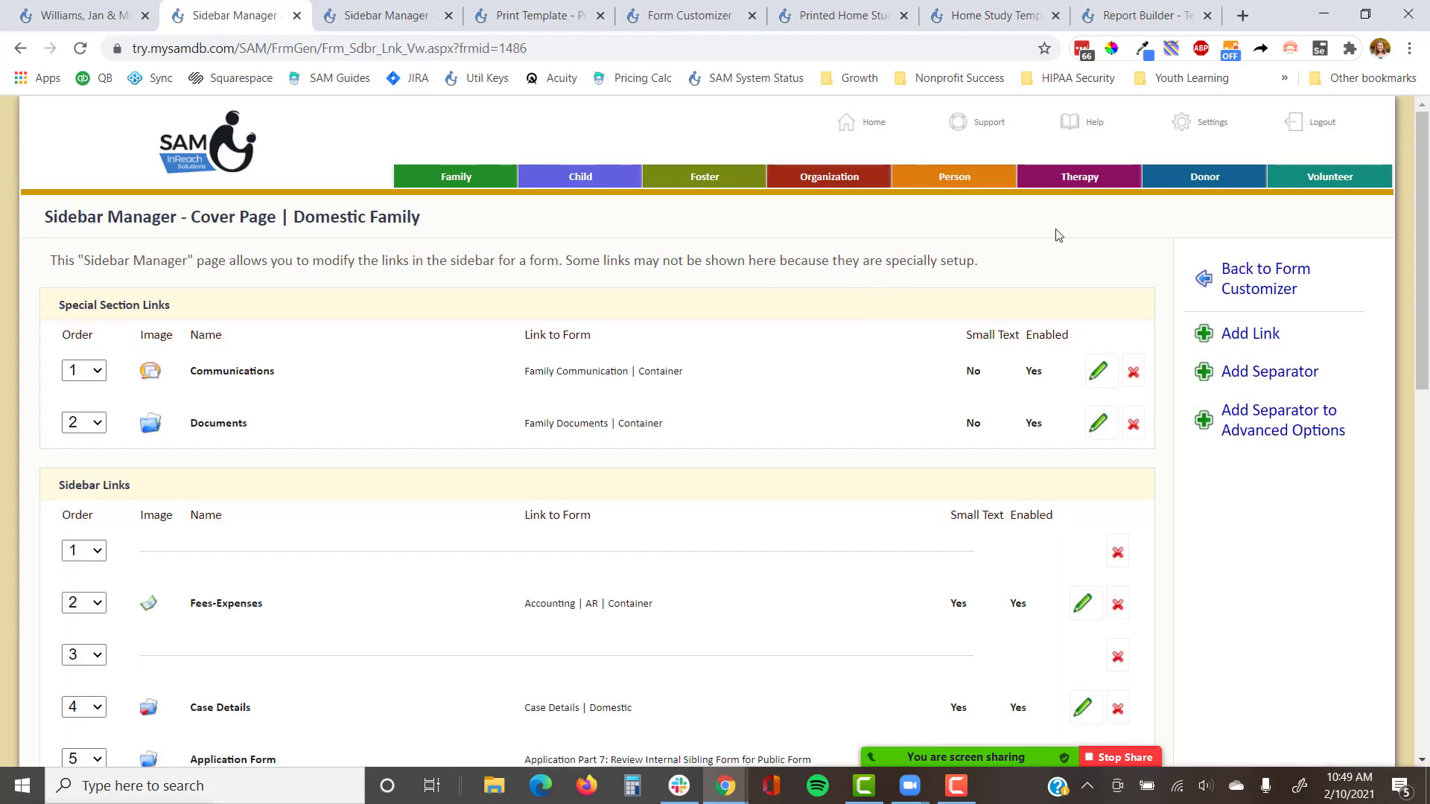
click(297, 16)
click(342, 16)
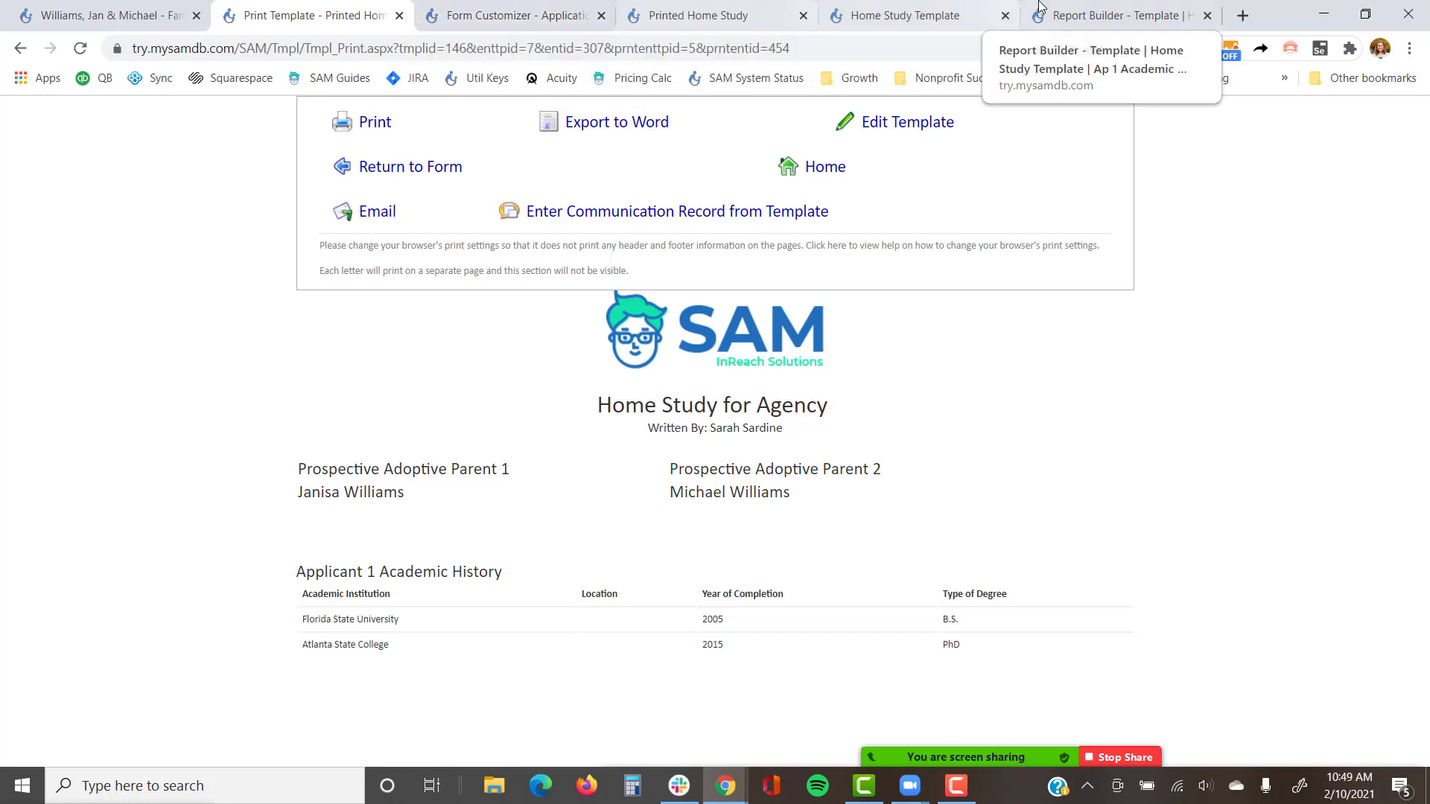
Step: In the Home Study Template, review the applicant names table's dimensions and advanced style in its Table Properties and close them
click(922, 13)
scroll(747, 322, down, 2)
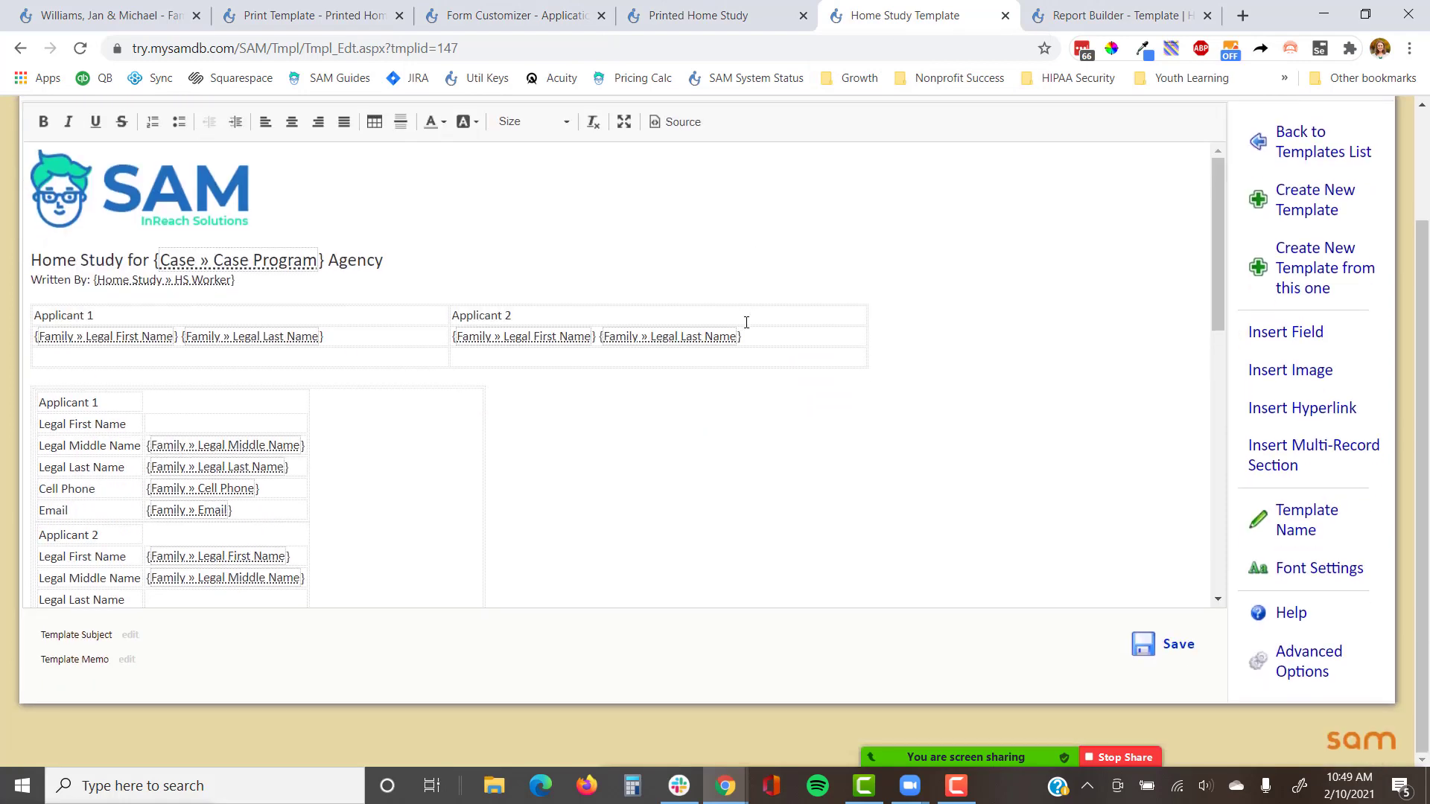
scroll(724, 415, down, 5)
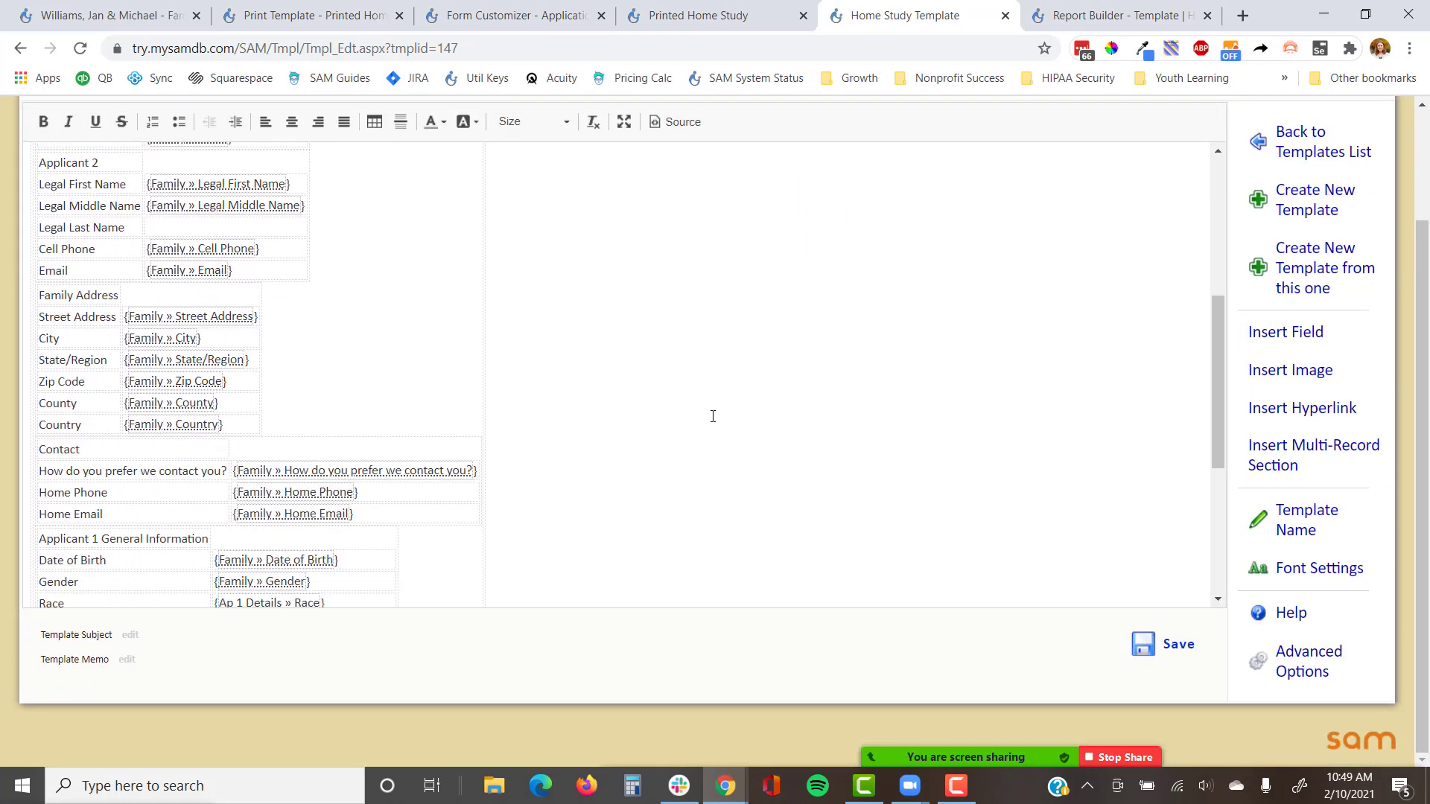
scroll(713, 416, up, 5)
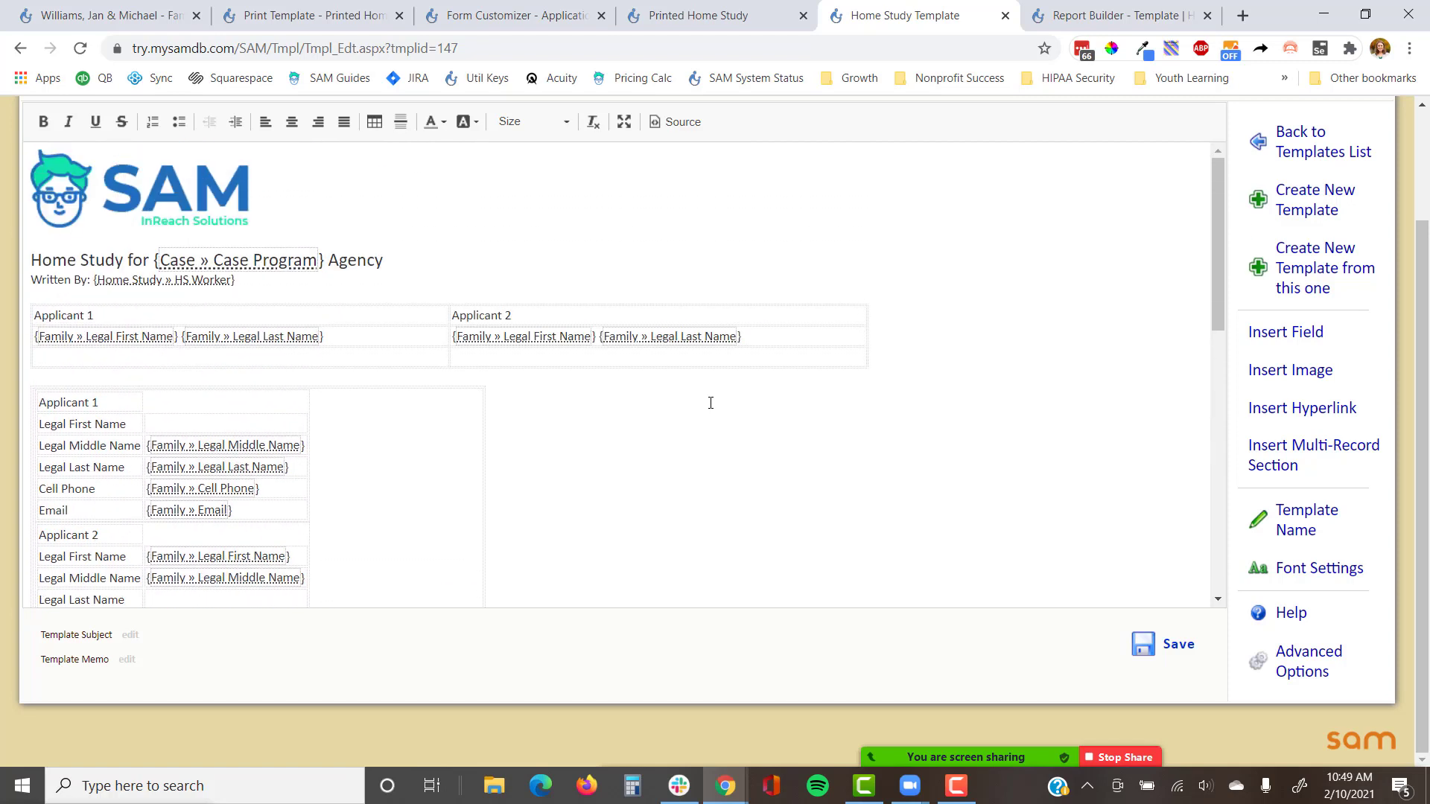
click(793, 320)
right_click(791, 319)
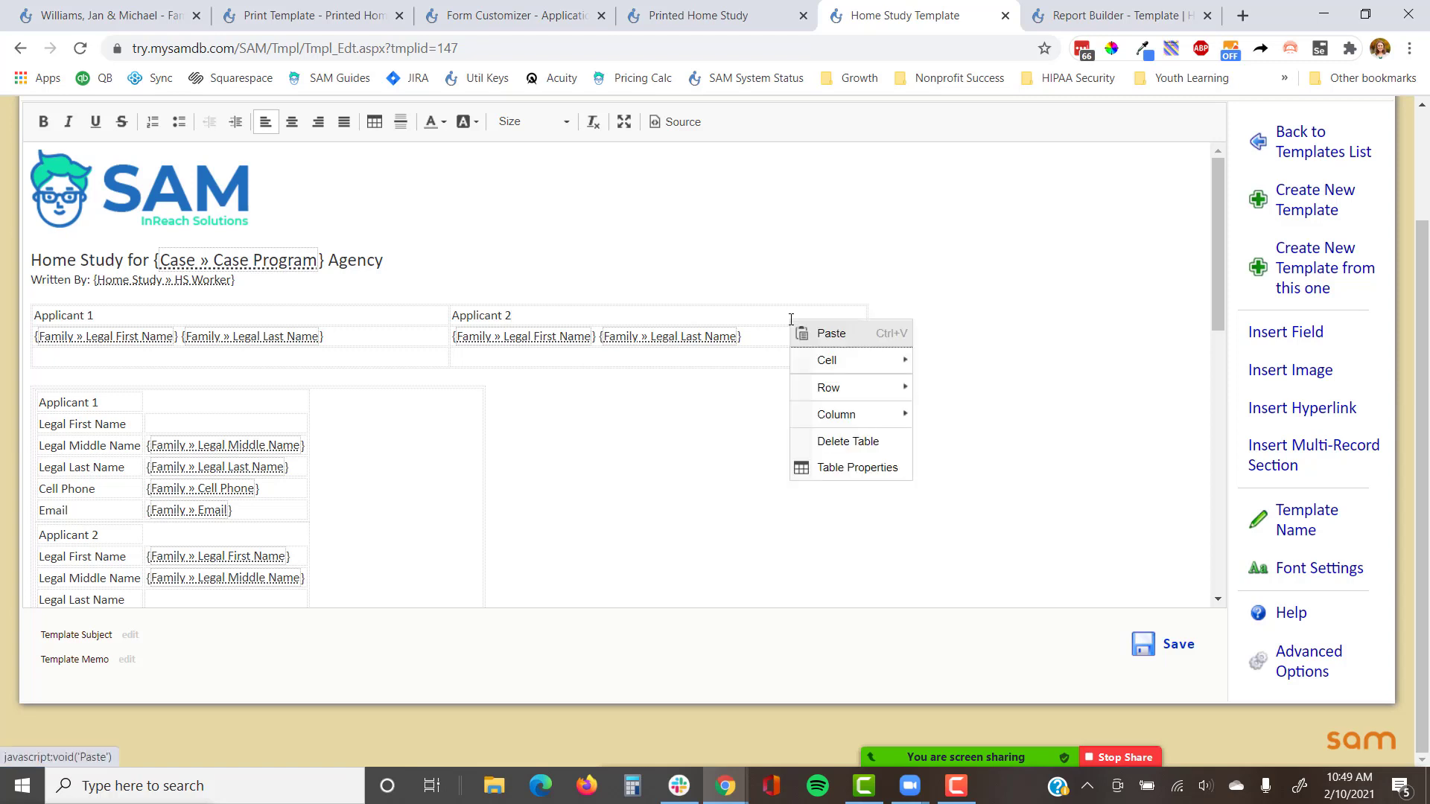
click(834, 468)
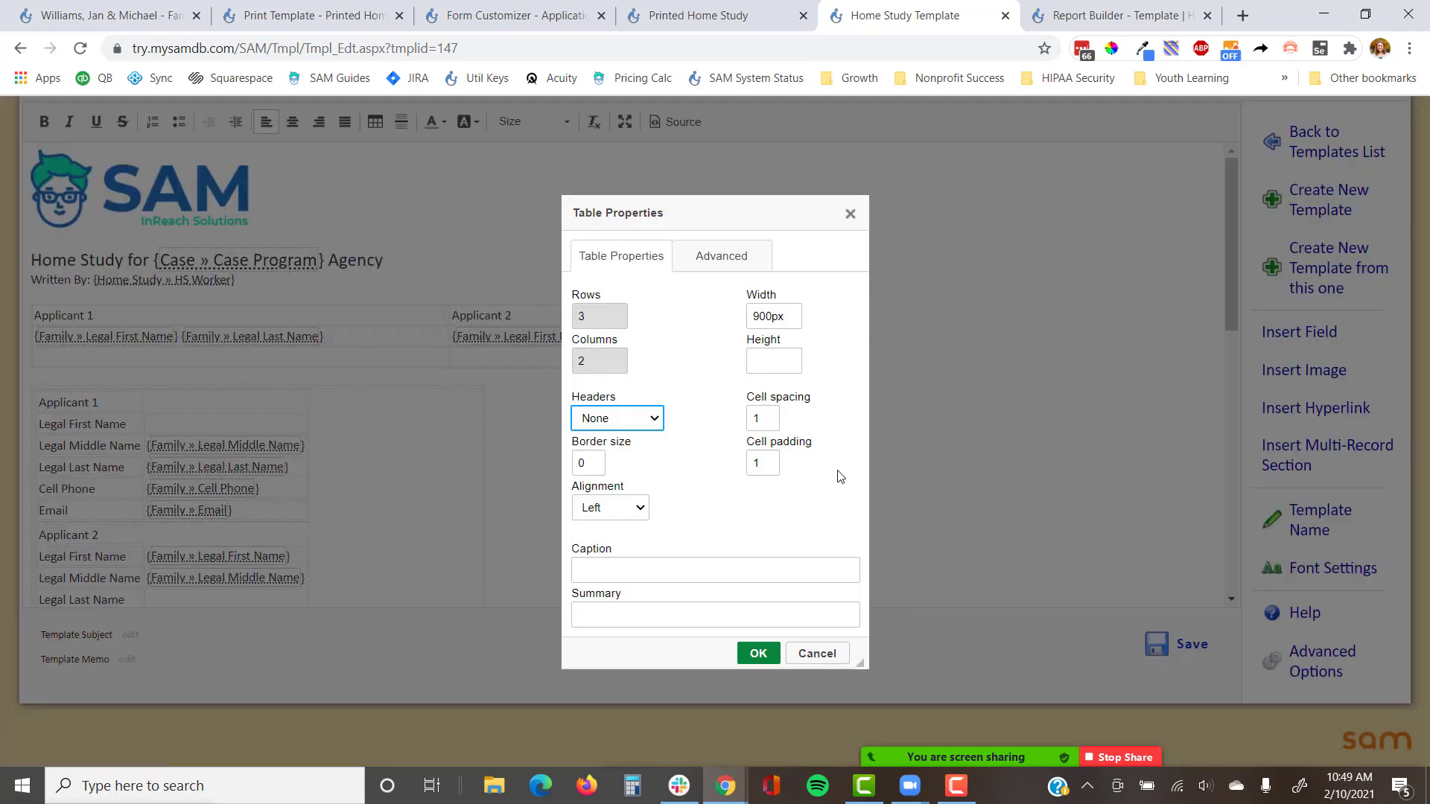
double_click(583, 362)
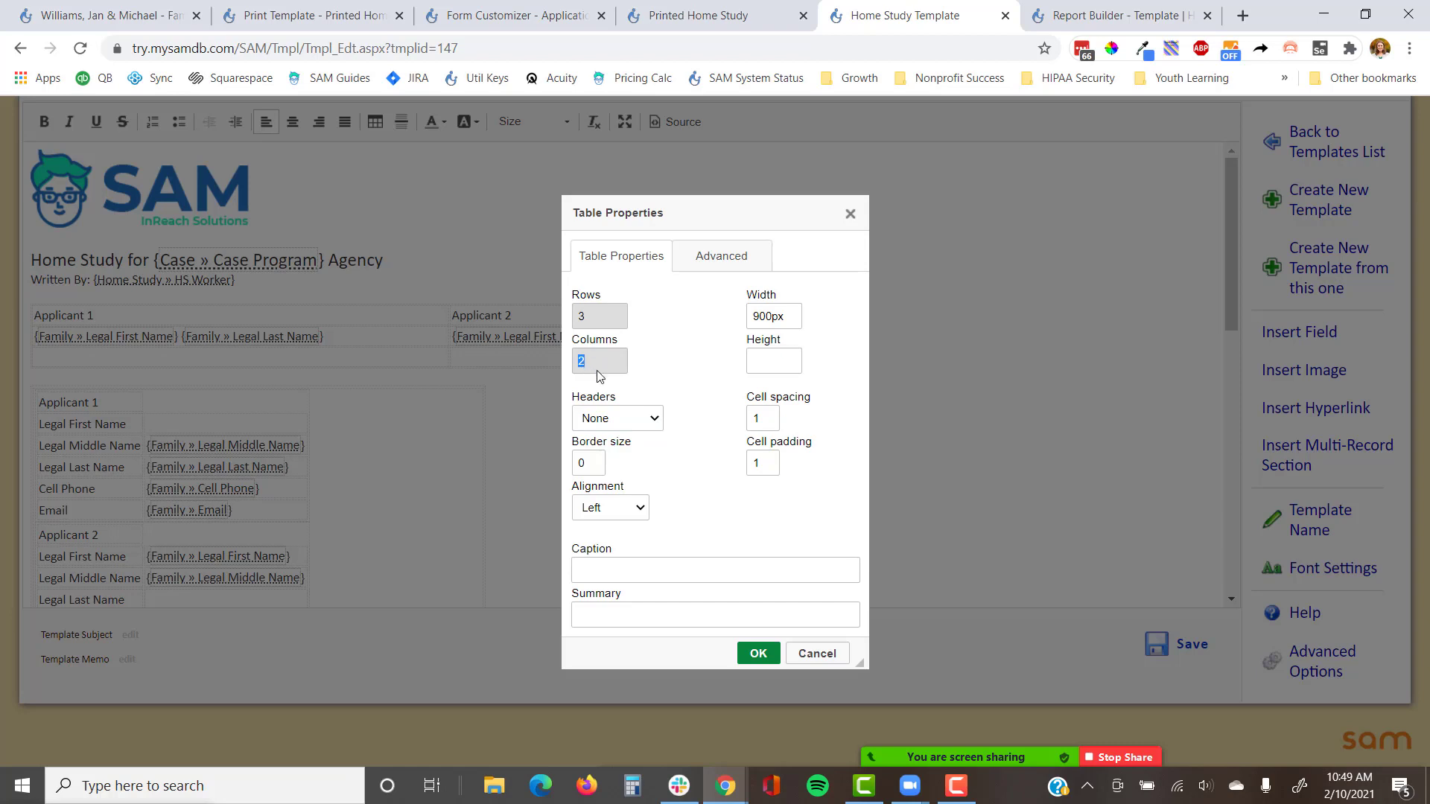
click(697, 357)
click(722, 258)
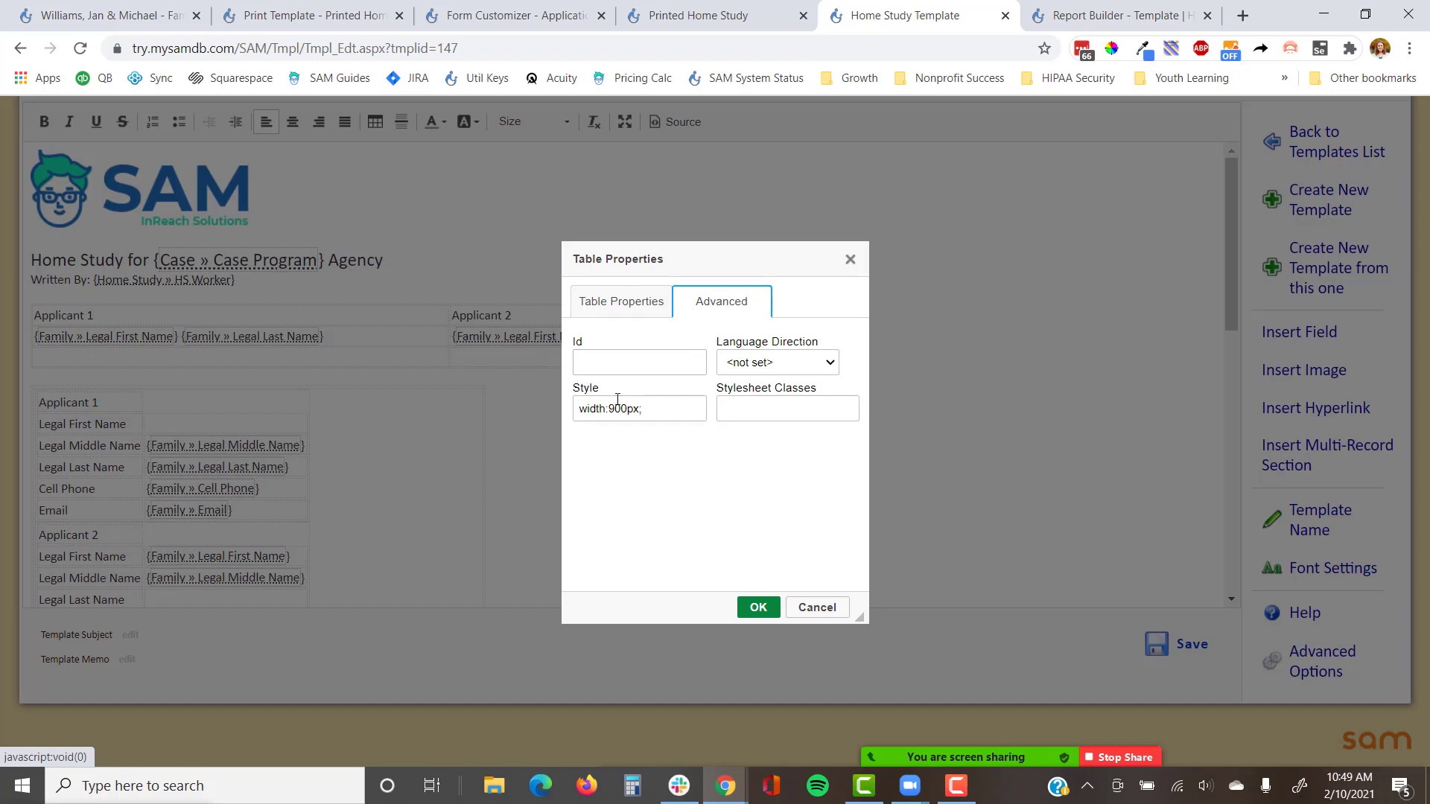
drag(610, 388, 577, 388)
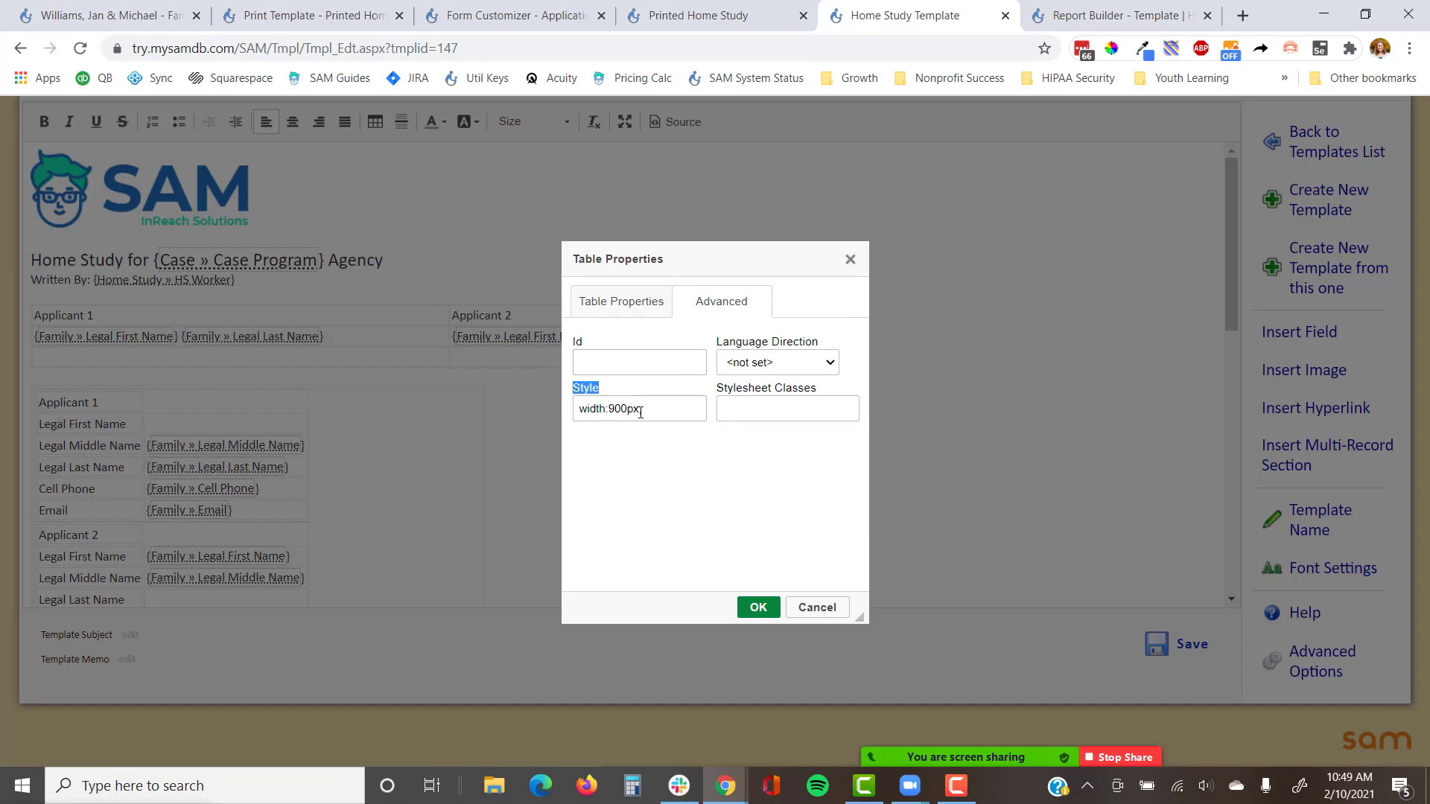
click(849, 262)
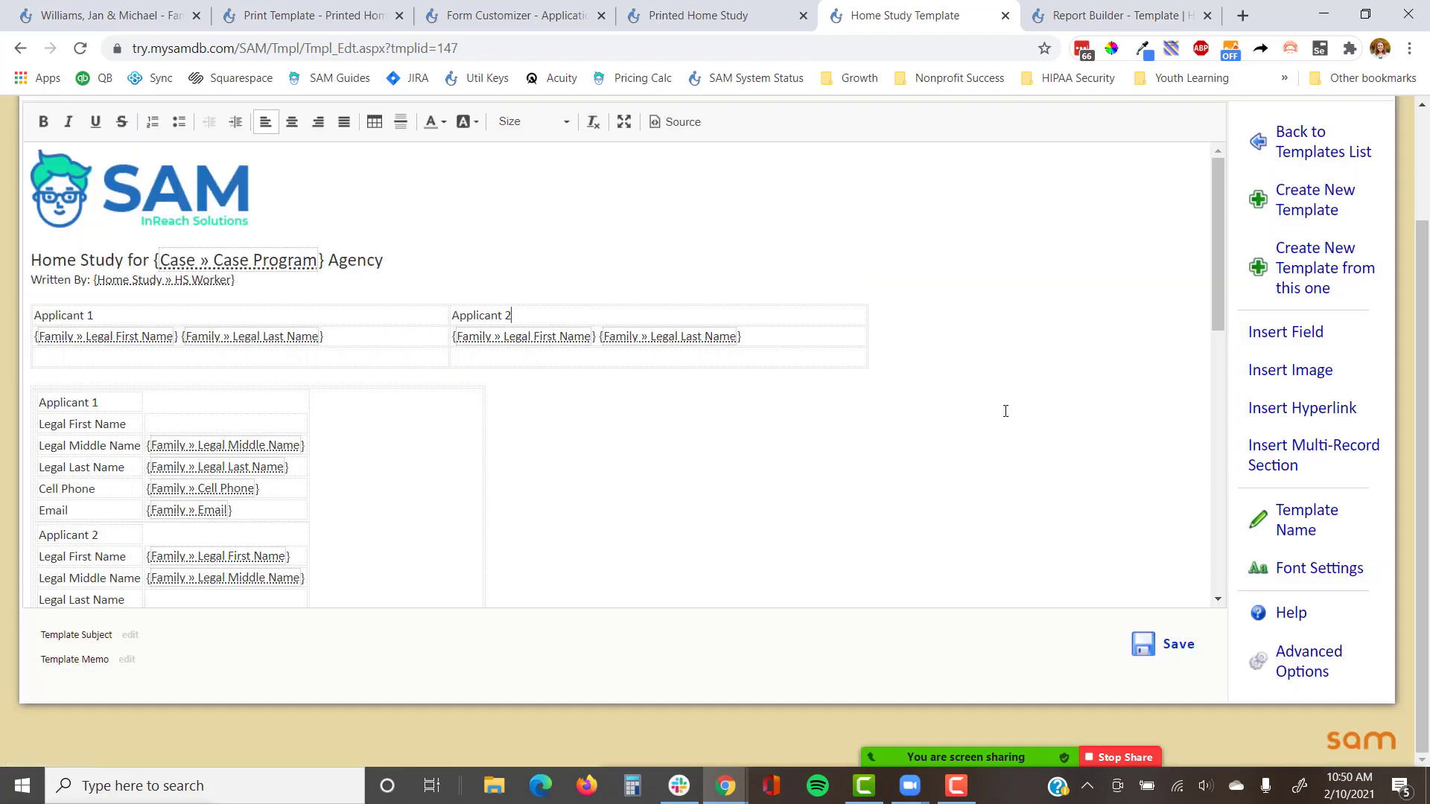
Step: Set the Home Study Template's font type to Sans Serif with a smaller font size and save the font properties
click(1316, 576)
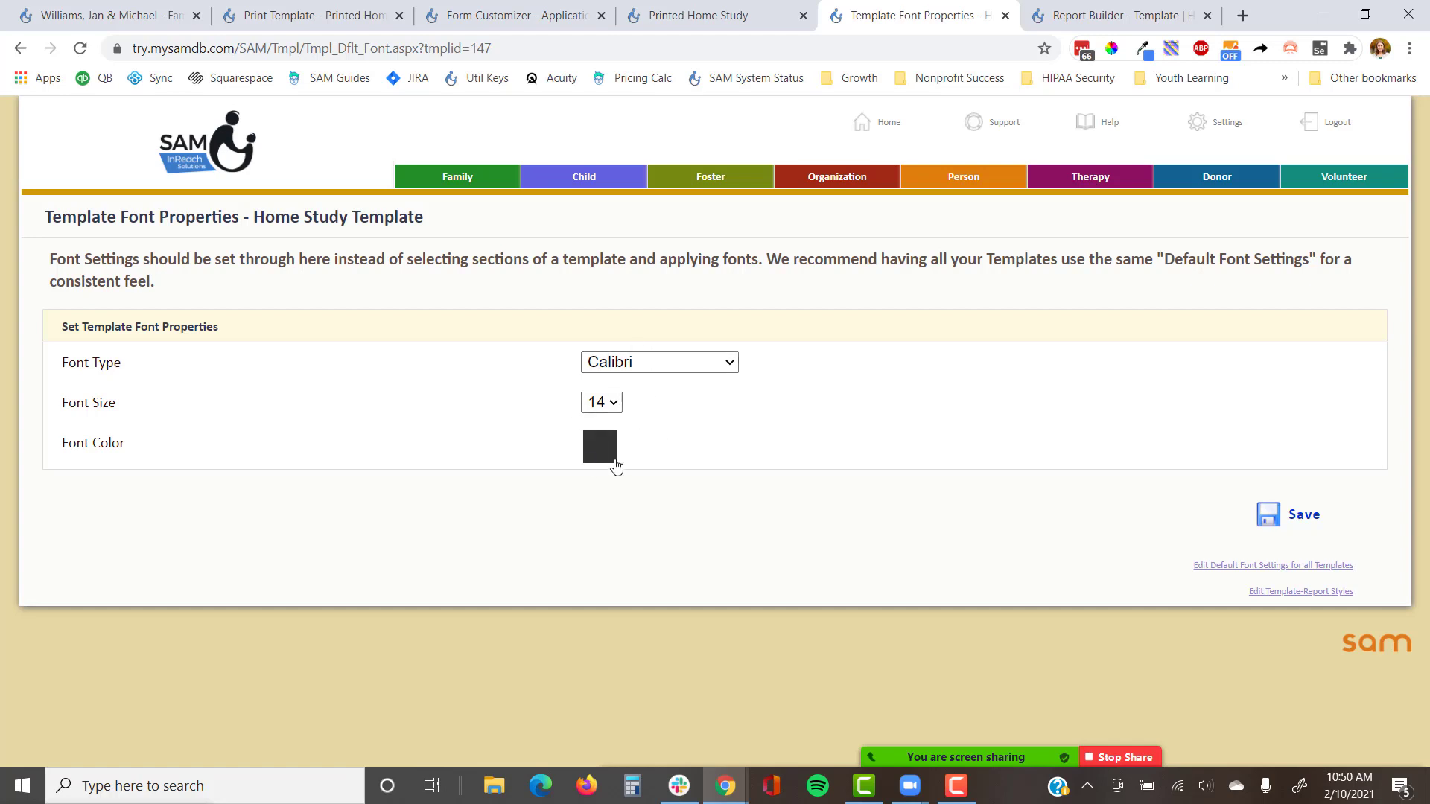
click(651, 363)
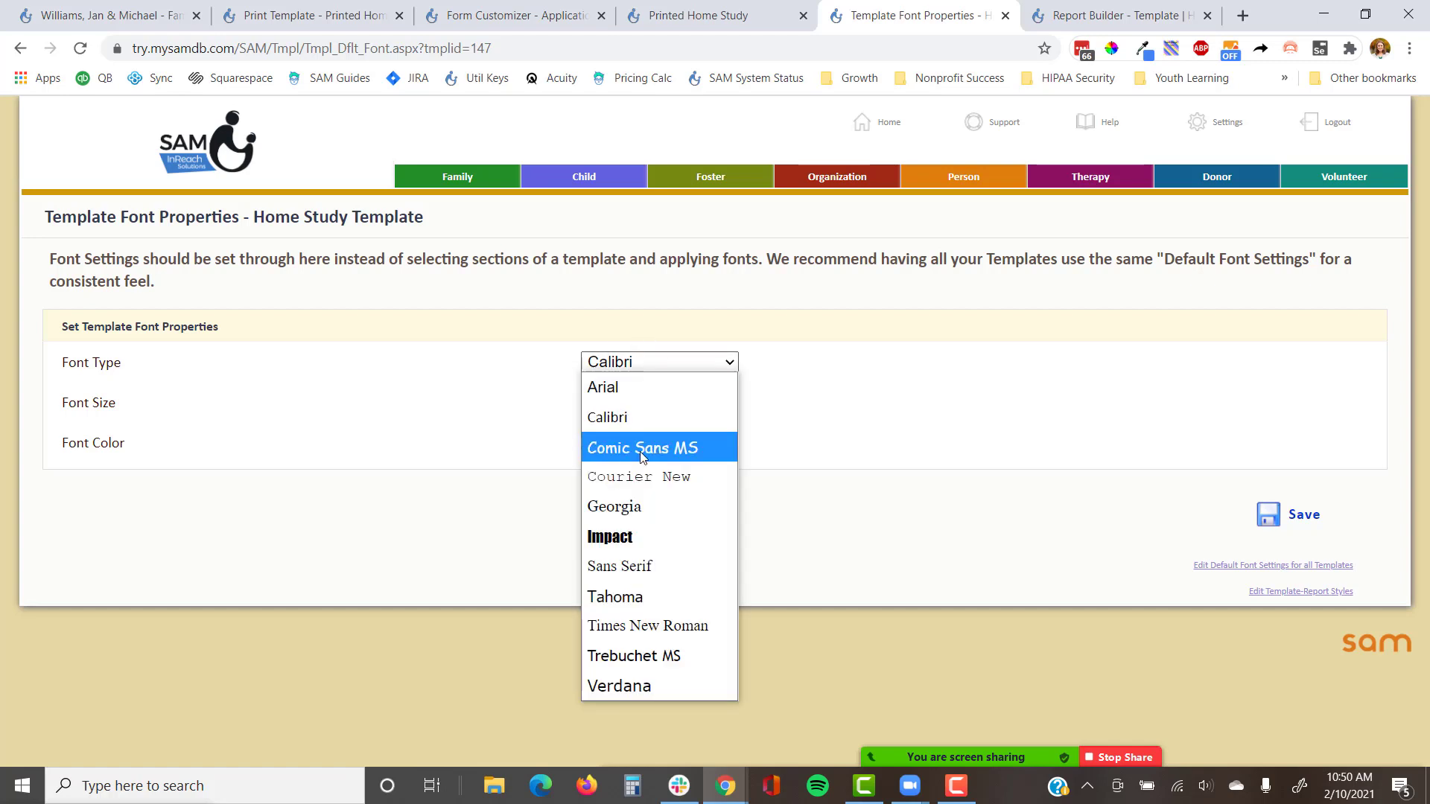
click(645, 568)
click(611, 406)
click(616, 495)
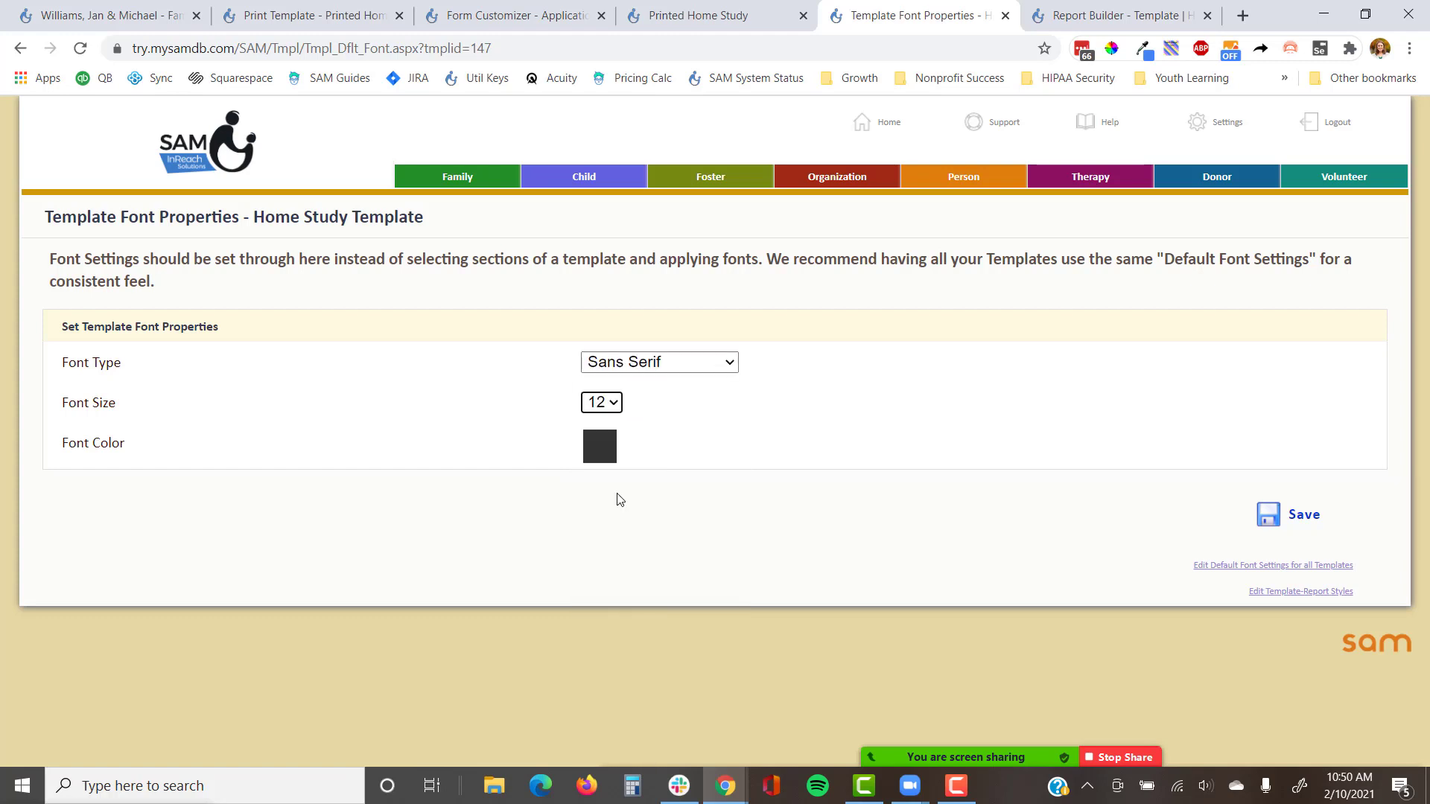
click(619, 406)
click(622, 455)
click(714, 511)
click(1270, 513)
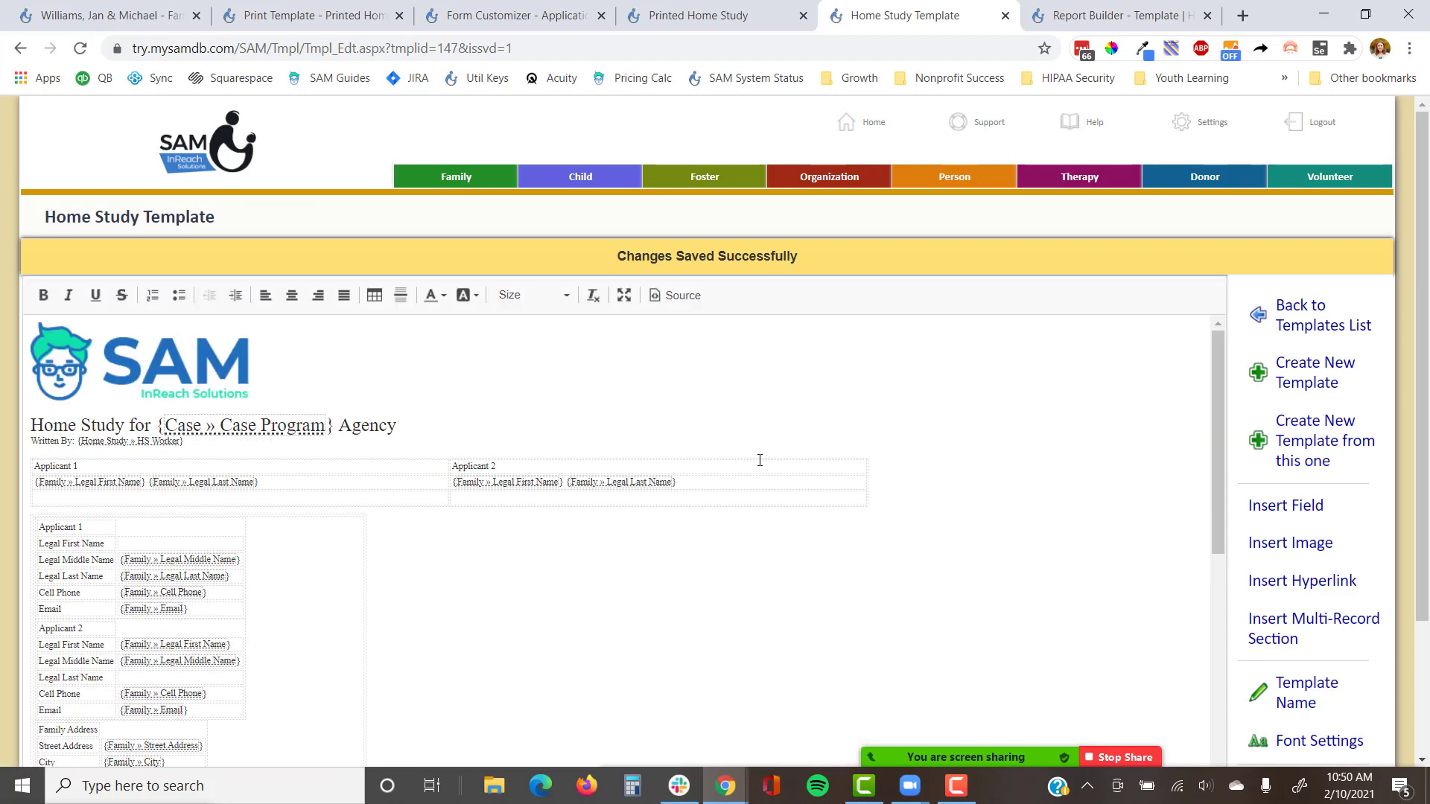
Step: Save the Home Study Template and reload the Printed Home Study preview to check the new font
scroll(760, 460, down, 6)
click(1162, 641)
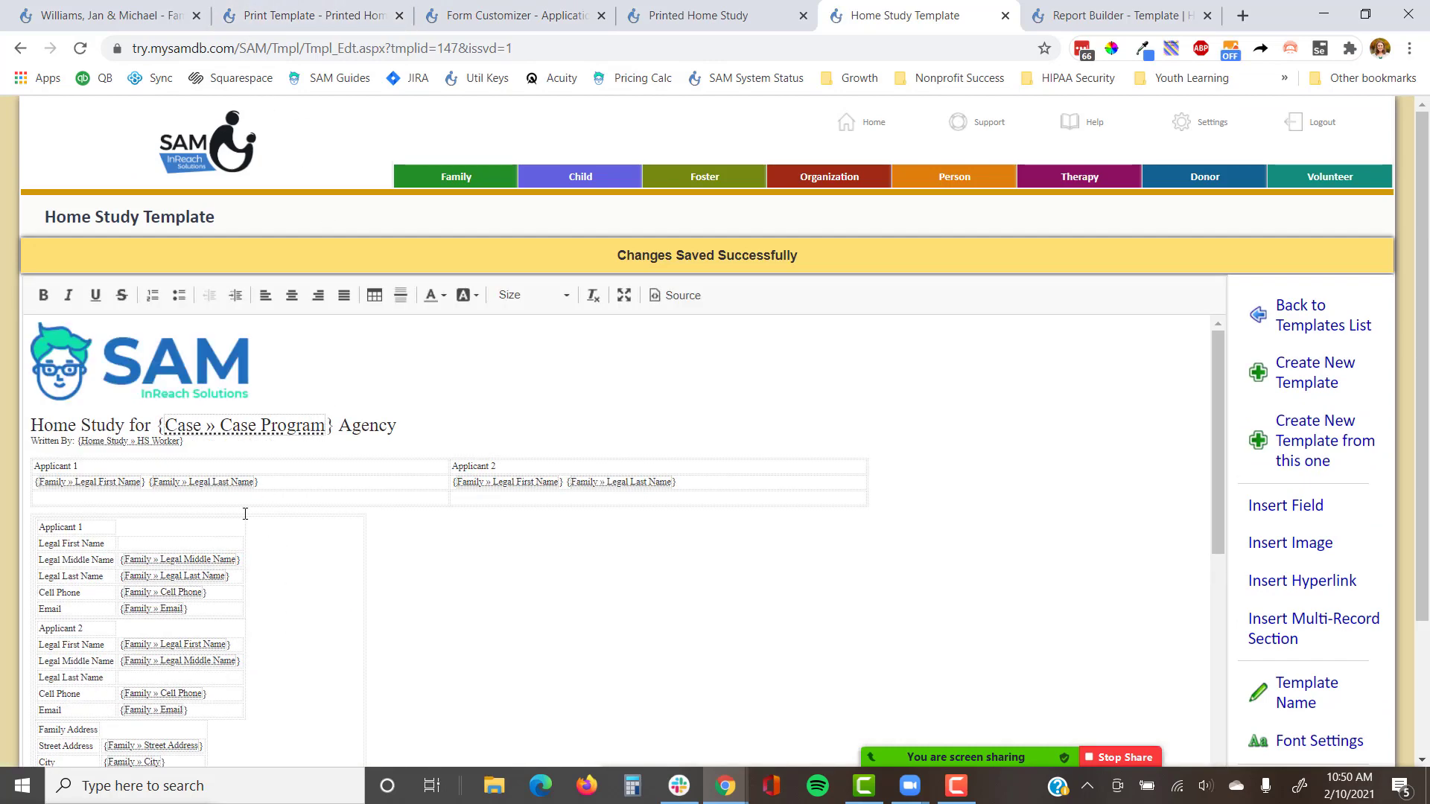
click(312, 22)
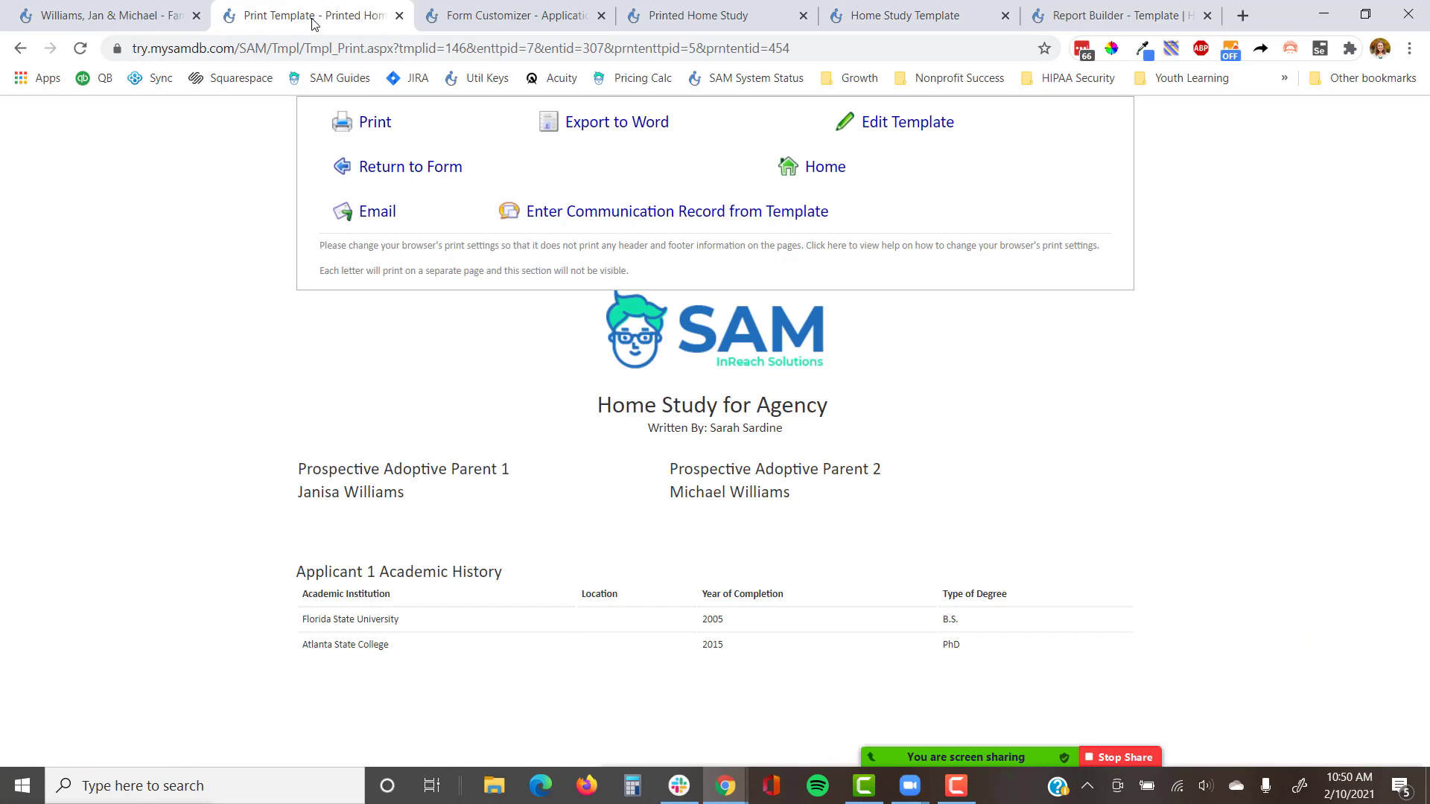
click(81, 48)
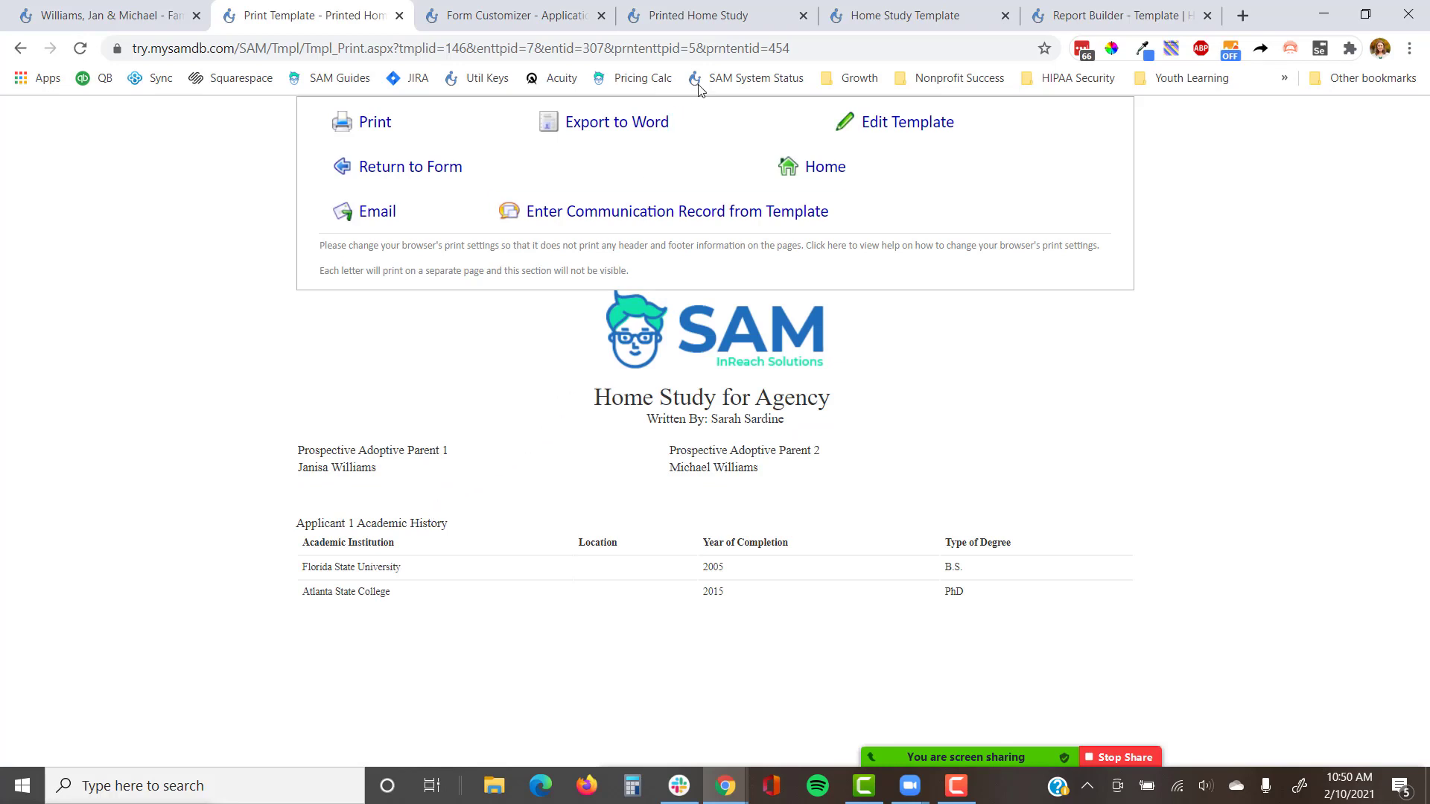
Step: Read the new messages in the Zoom meeting chat, close it and return to the Printed Home Study preview
click(1394, 741)
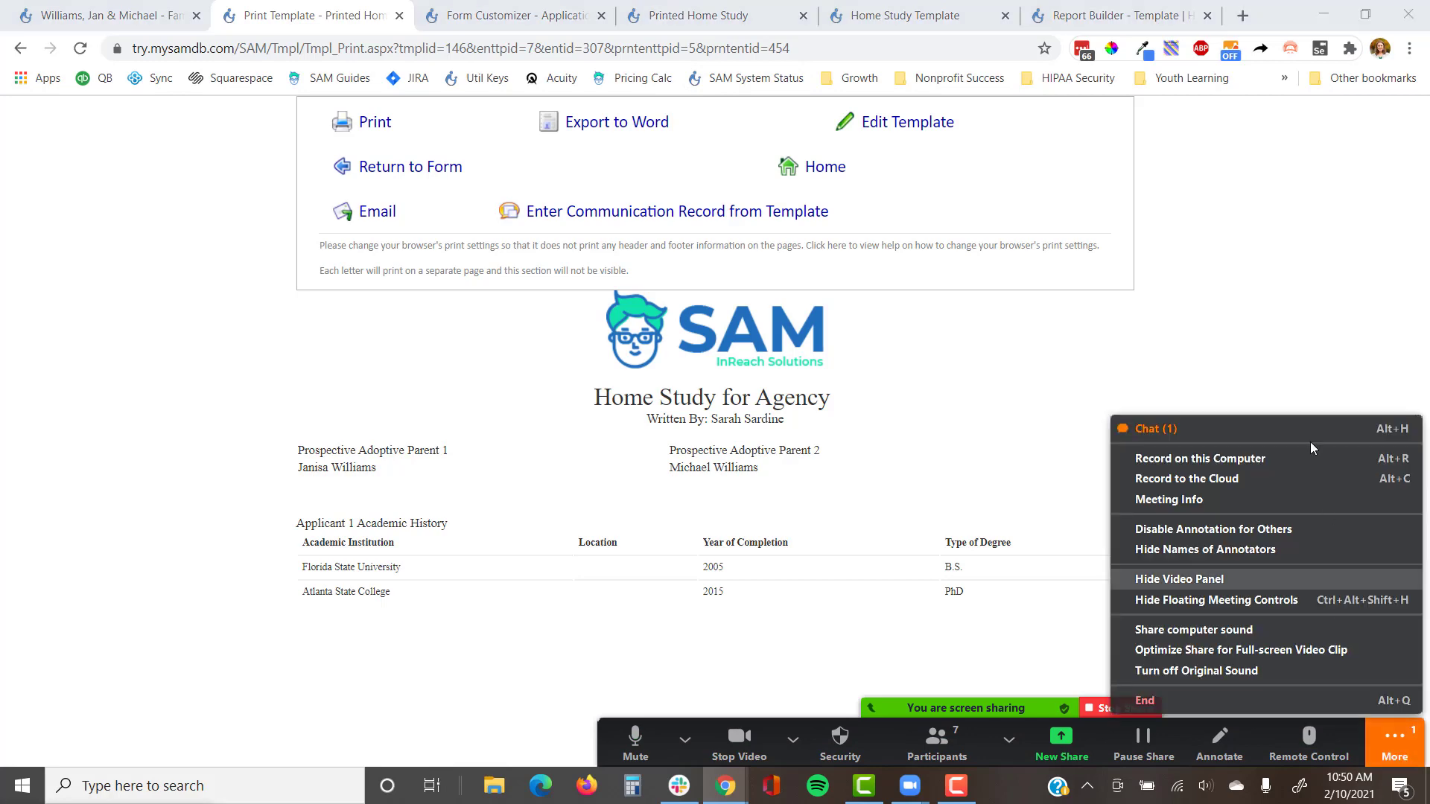
click(1281, 429)
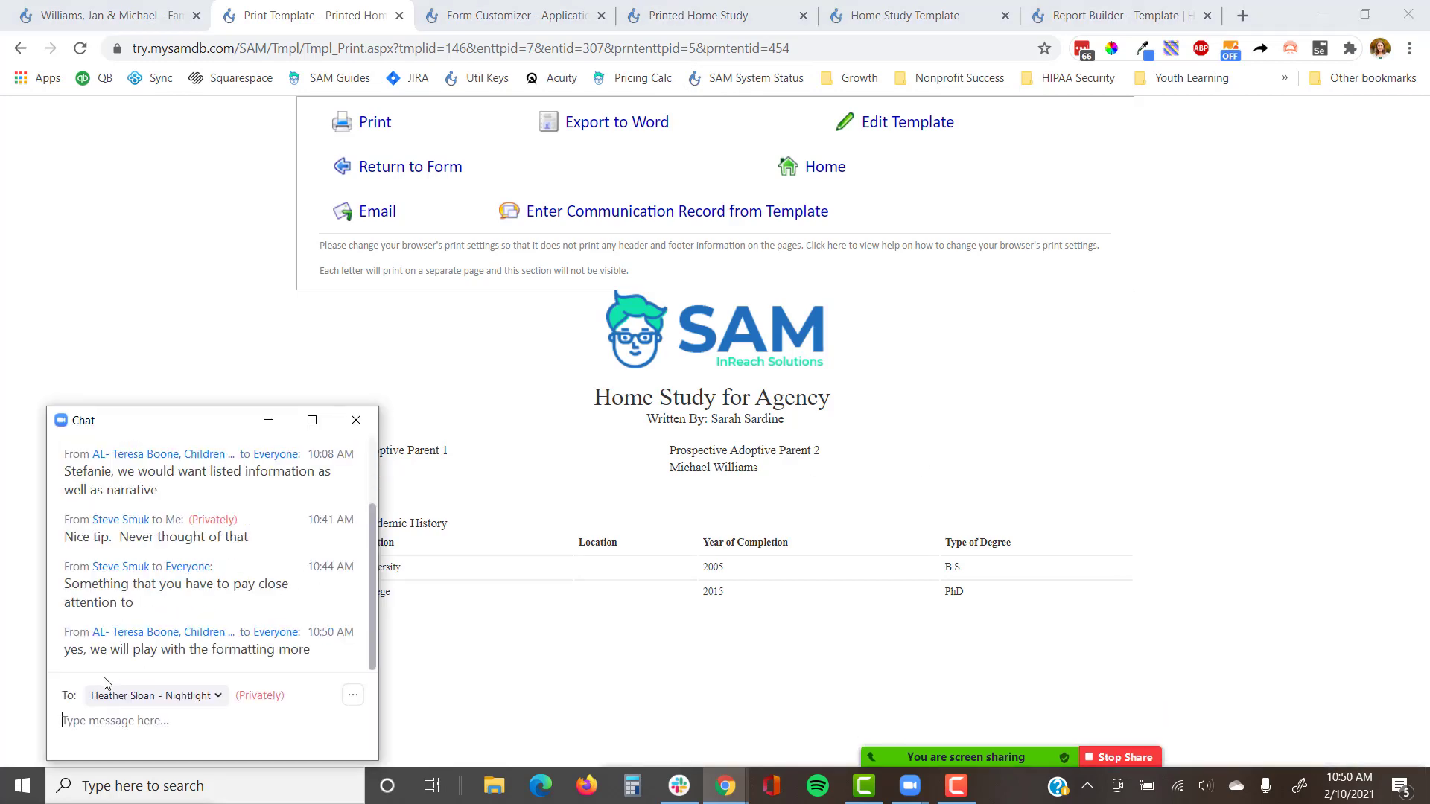
click(355, 421)
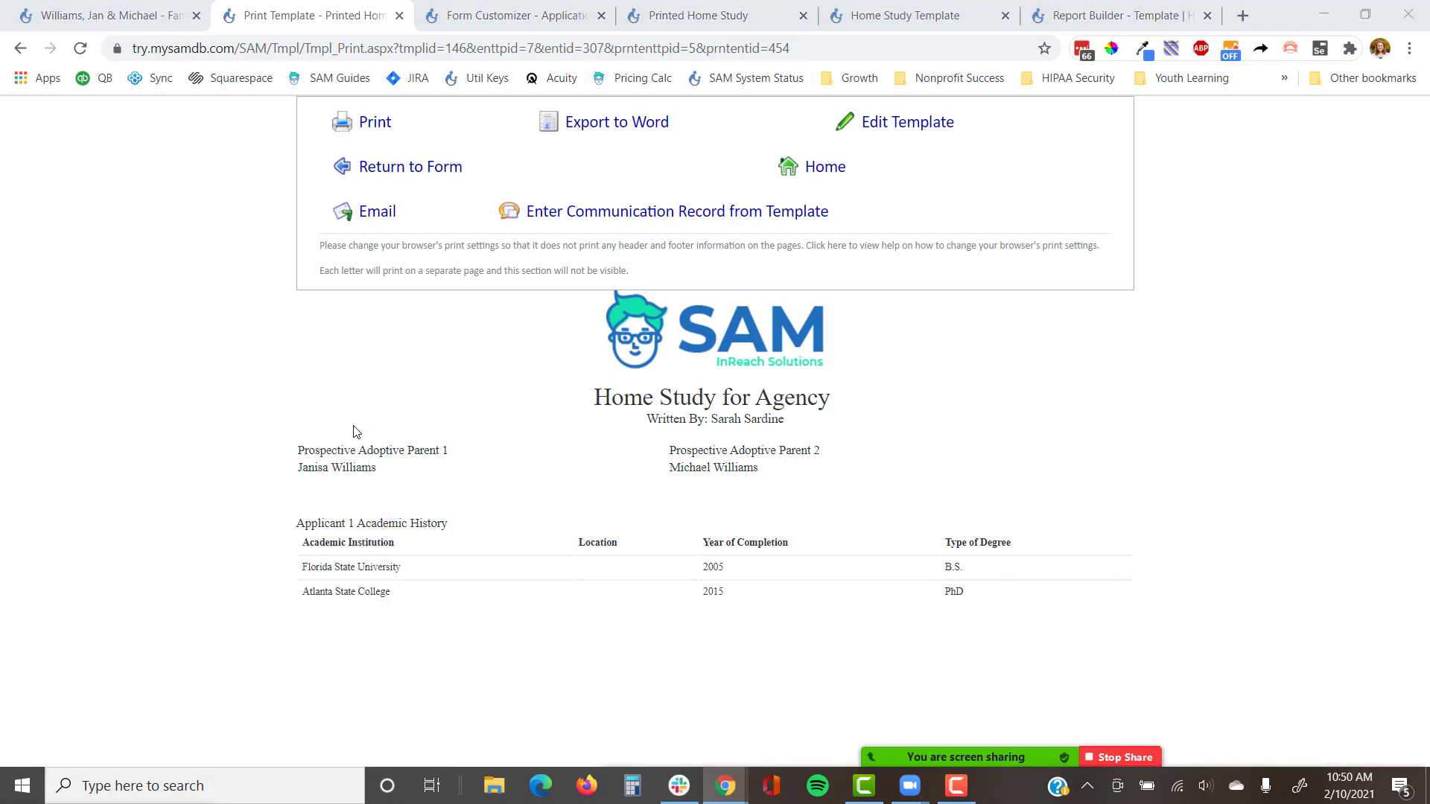
click(513, 17)
click(290, 12)
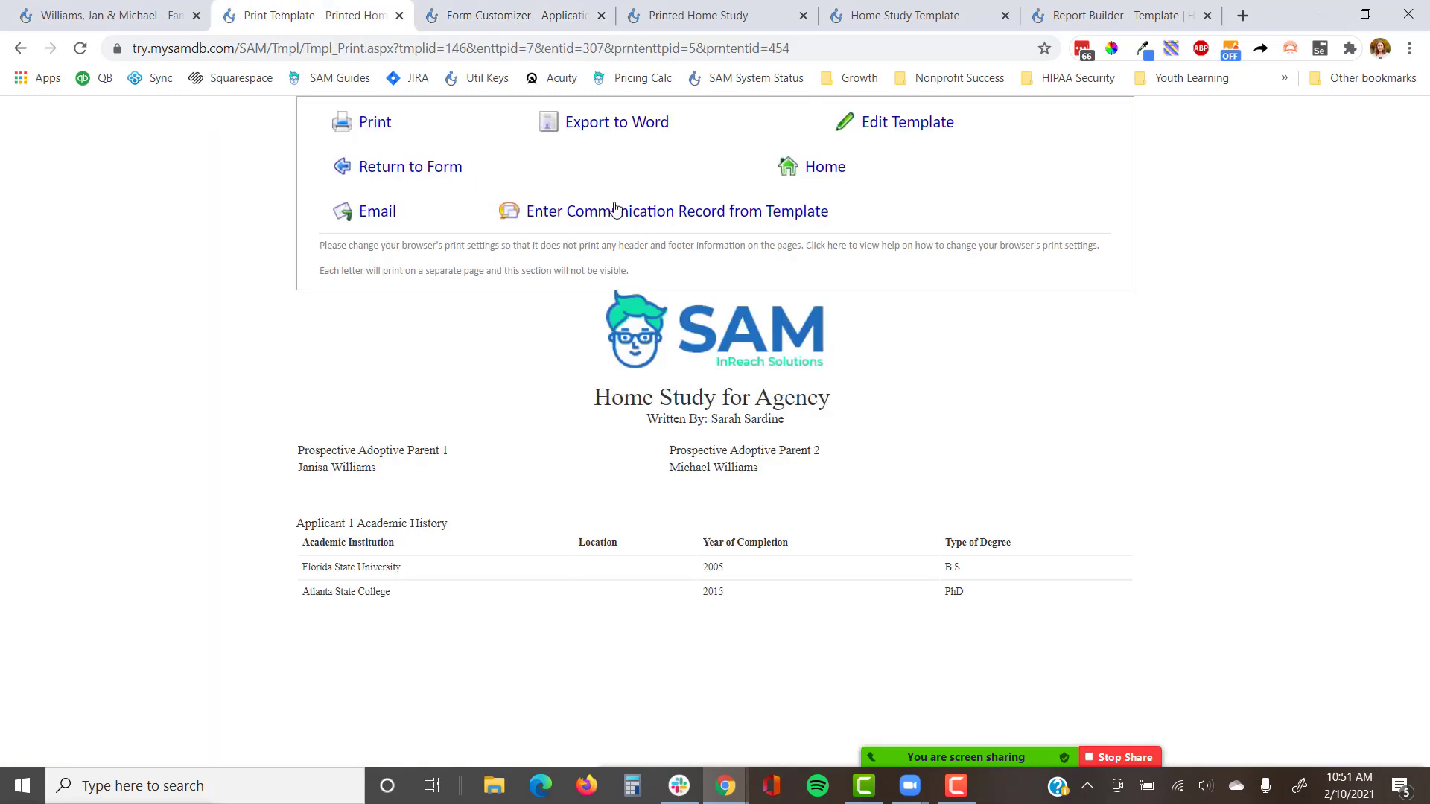
Step: Open the Printed Home Study template for editing and preview it with a random record from its advanced options
click(857, 126)
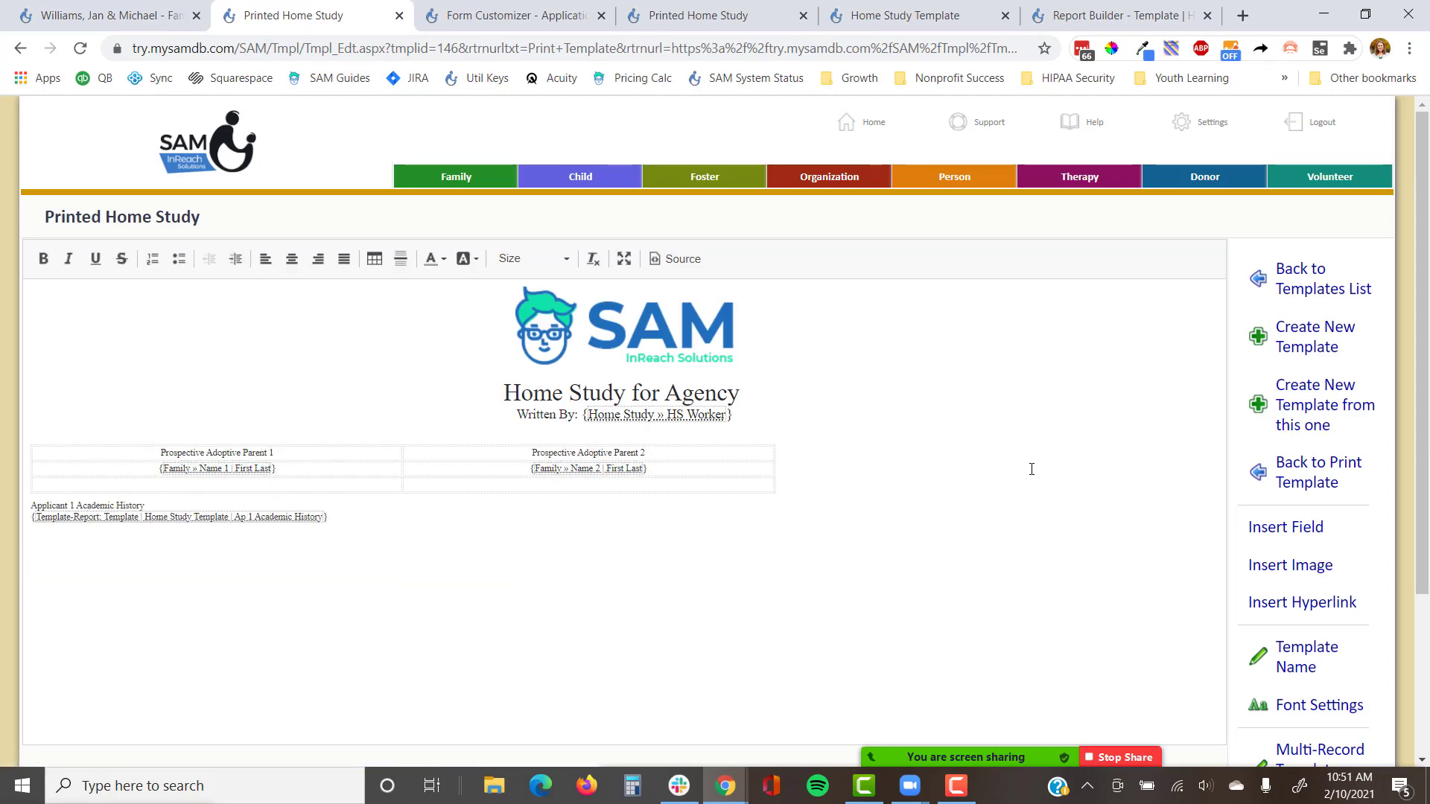
scroll(1192, 462, down, 3)
click(1317, 659)
scroll(1311, 640, down, 4)
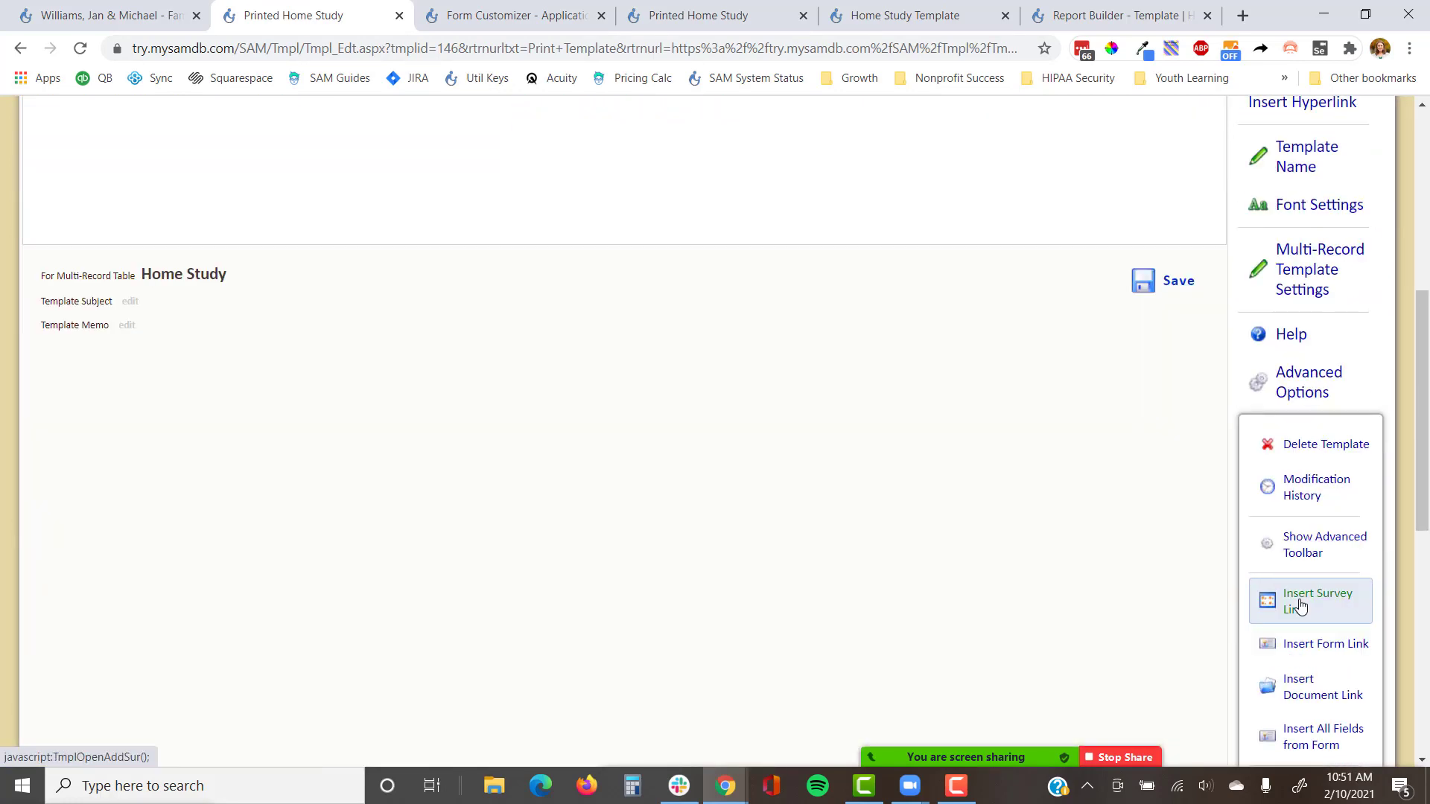
scroll(1299, 607, down, 4)
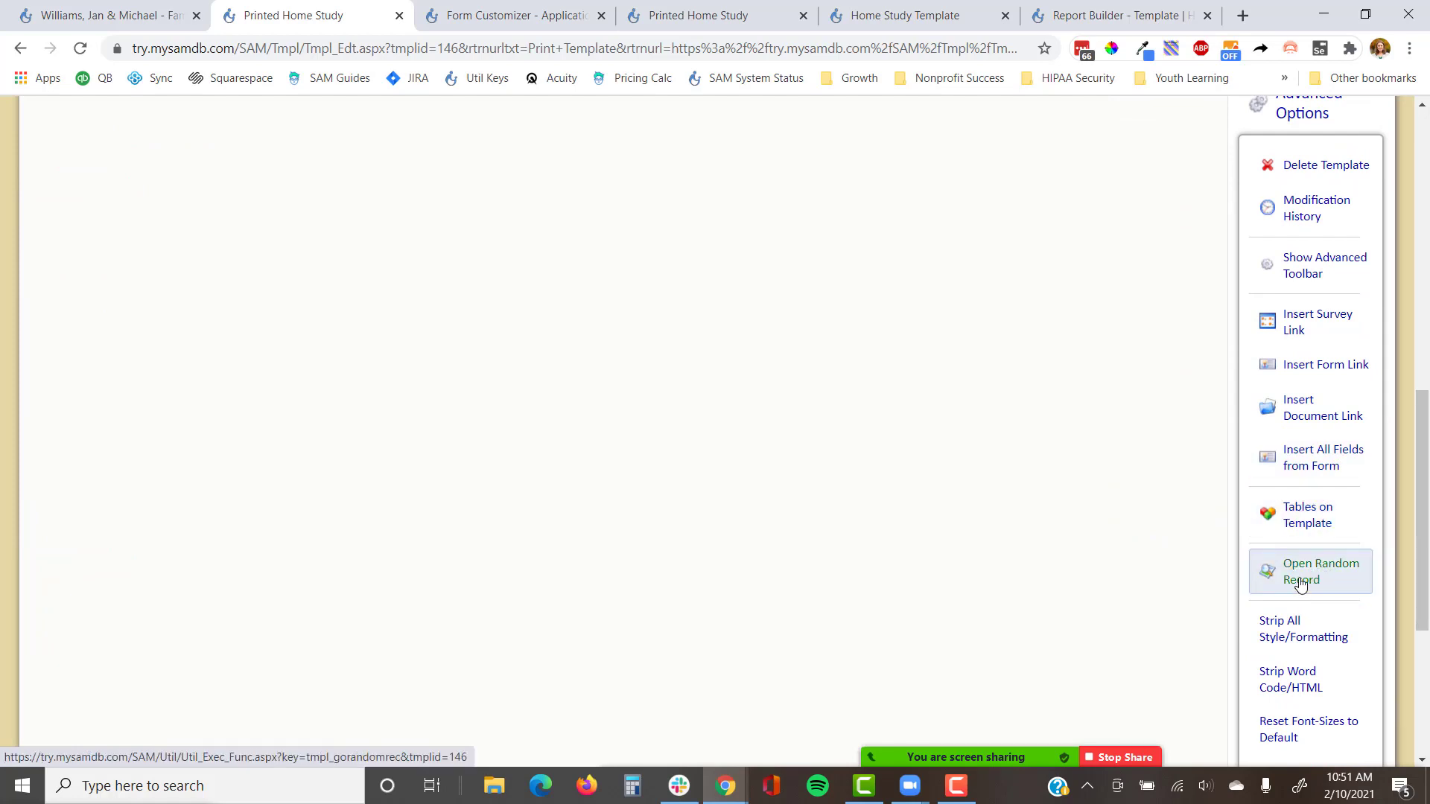
click(1301, 587)
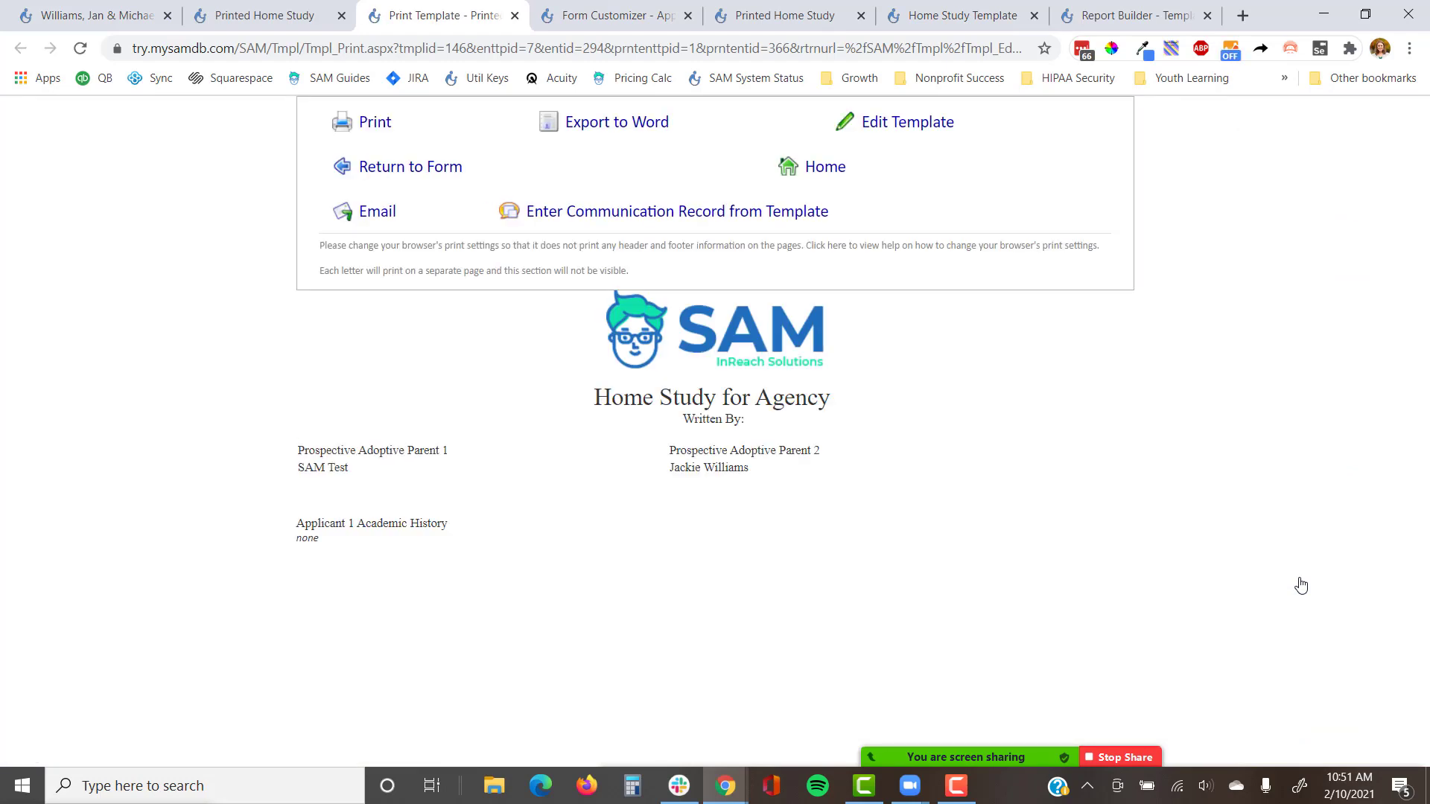
Step: Close the advanced options on the family's Home Study Overview and return to the Printed Home Study print preview
click(111, 9)
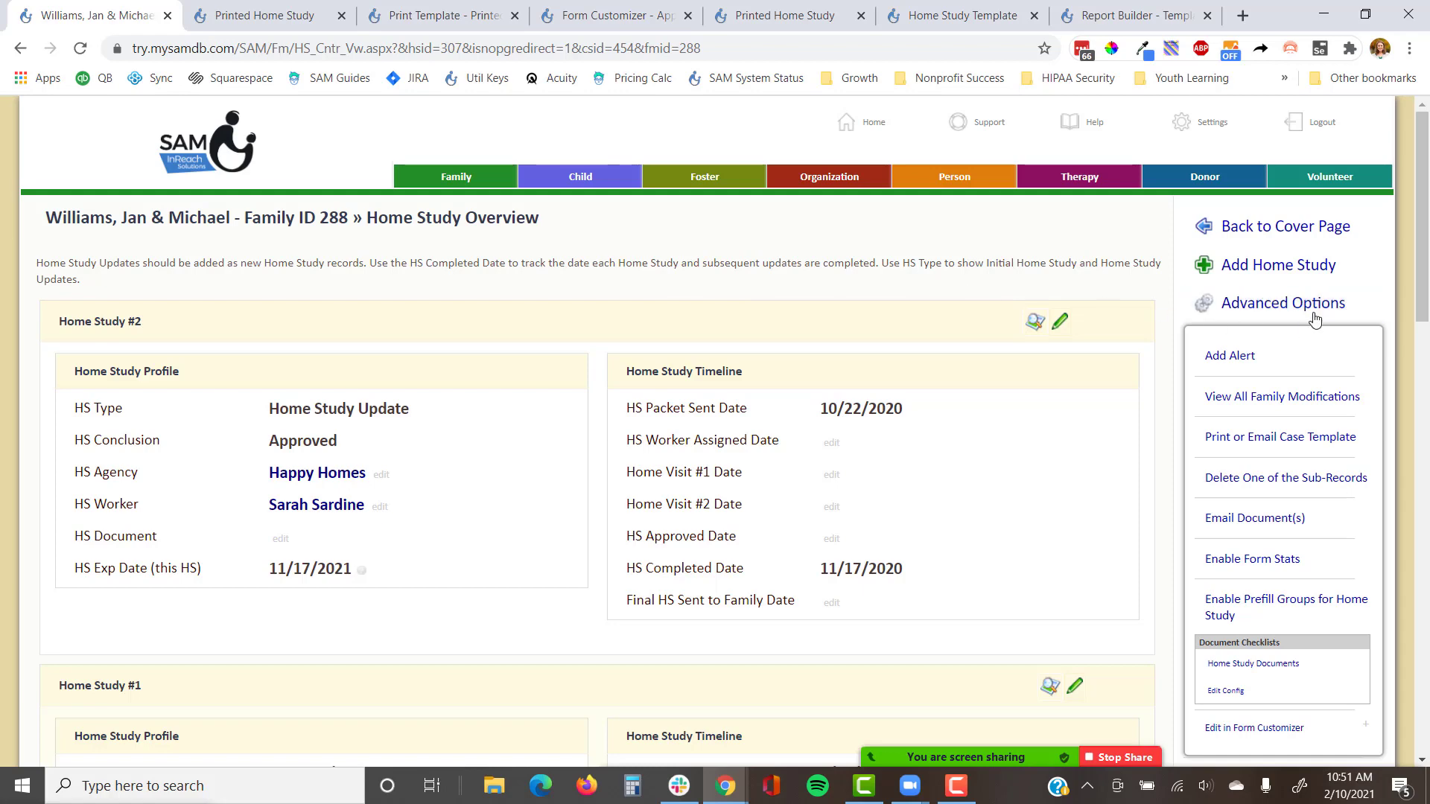
click(1288, 305)
click(395, 15)
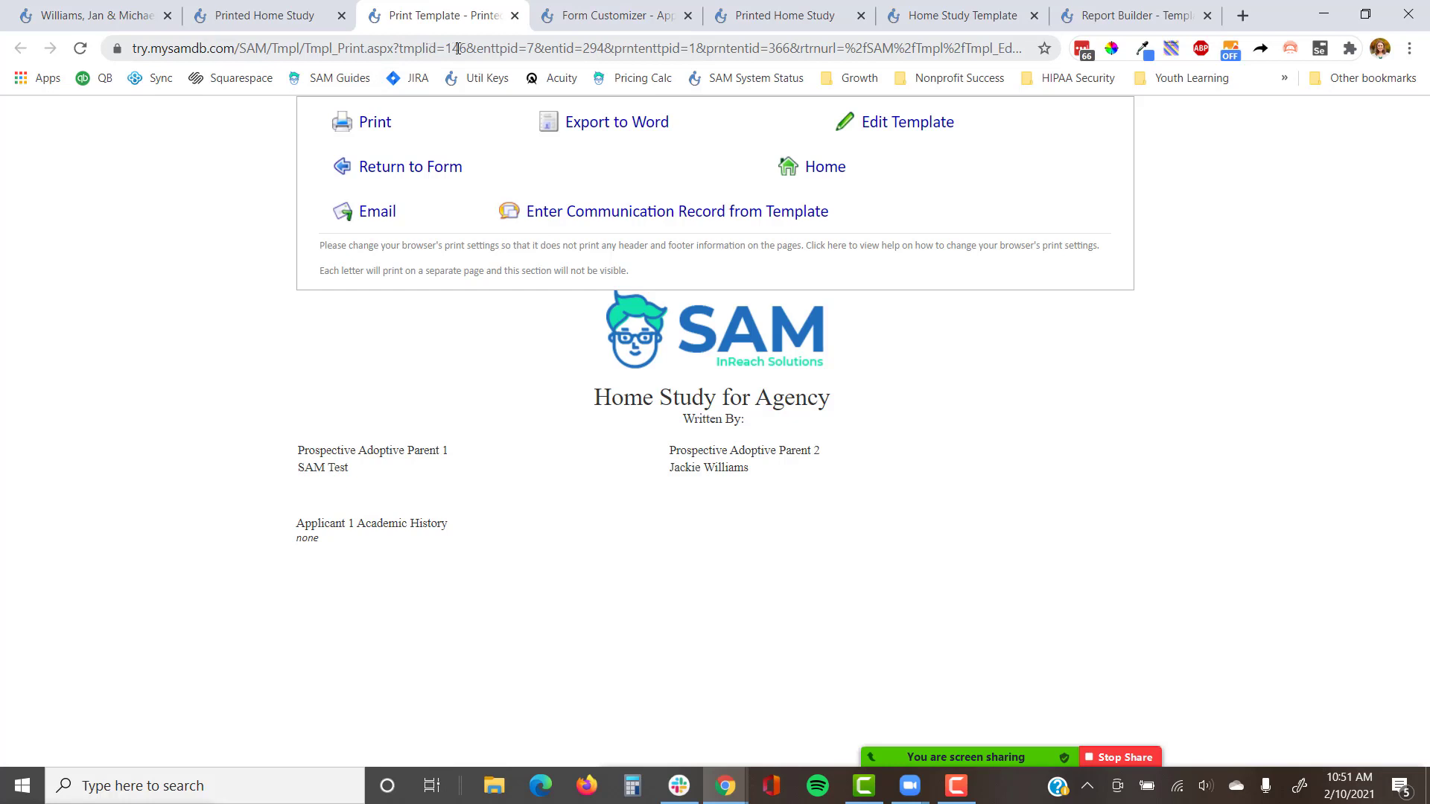
Step: Replace the entid value in the print preview's address with the family's ID from the Home Study Overview and reload the preview
double_click(549, 49)
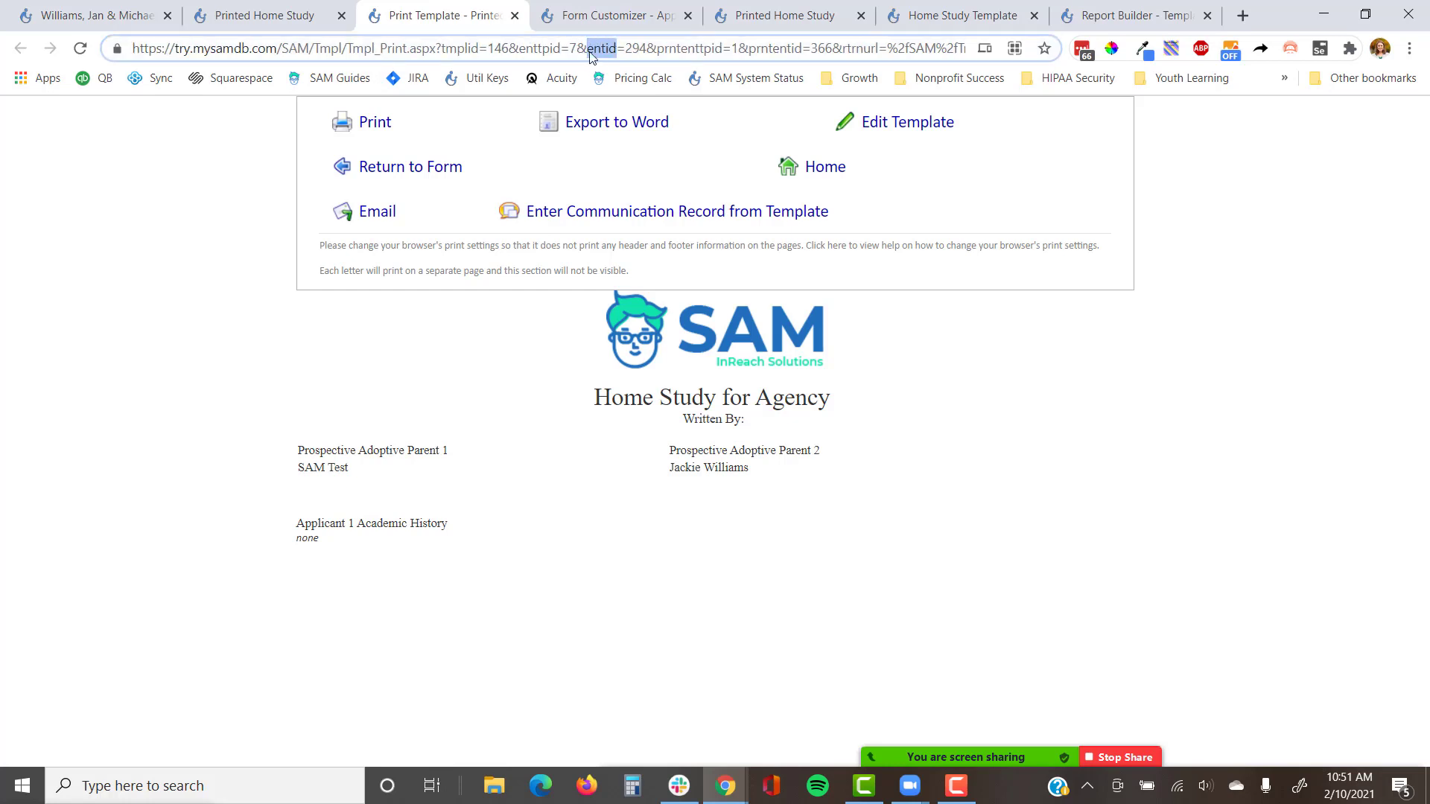
click(632, 48)
drag(627, 48, 649, 49)
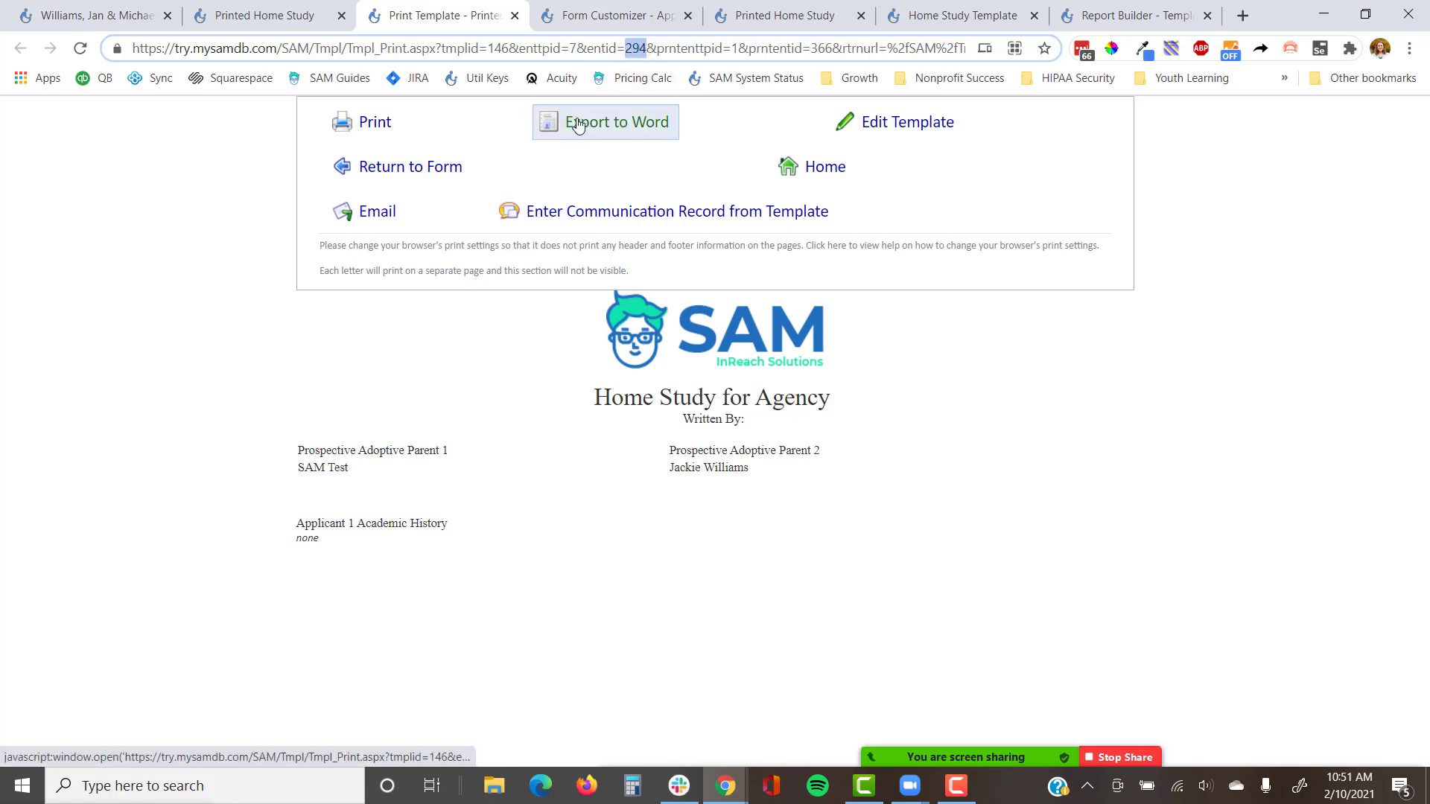
click(97, 15)
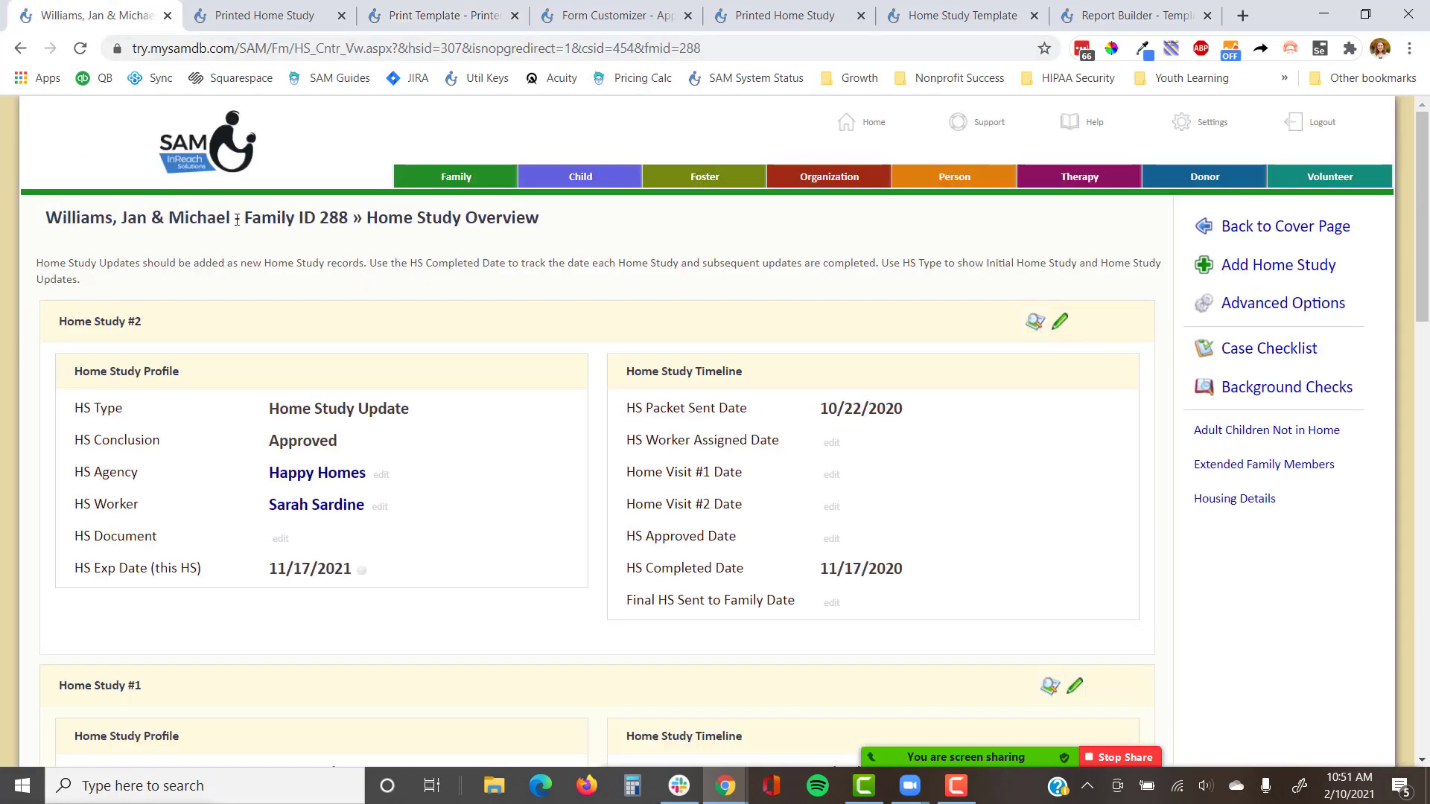
double_click(343, 216)
click(455, 6)
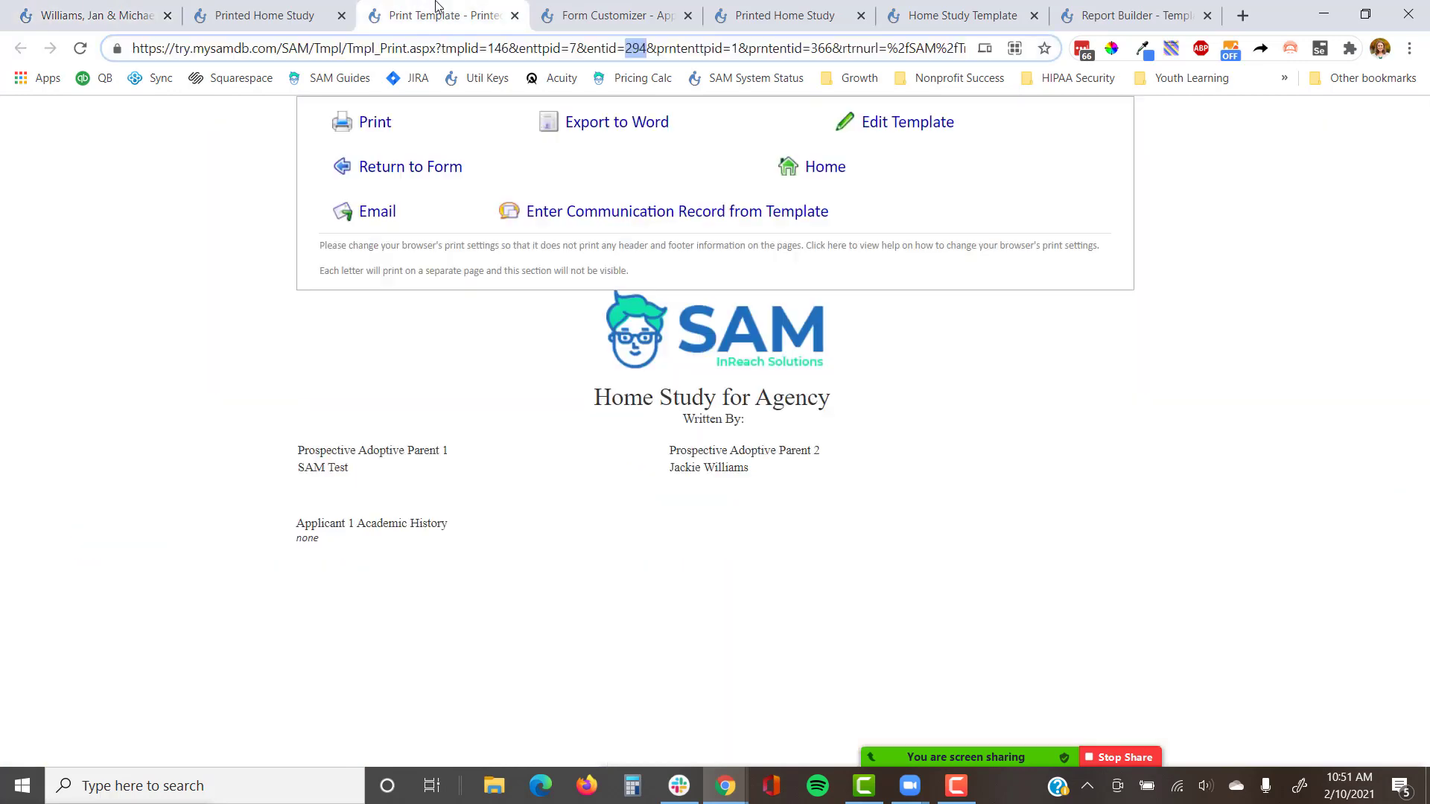
click(657, 63)
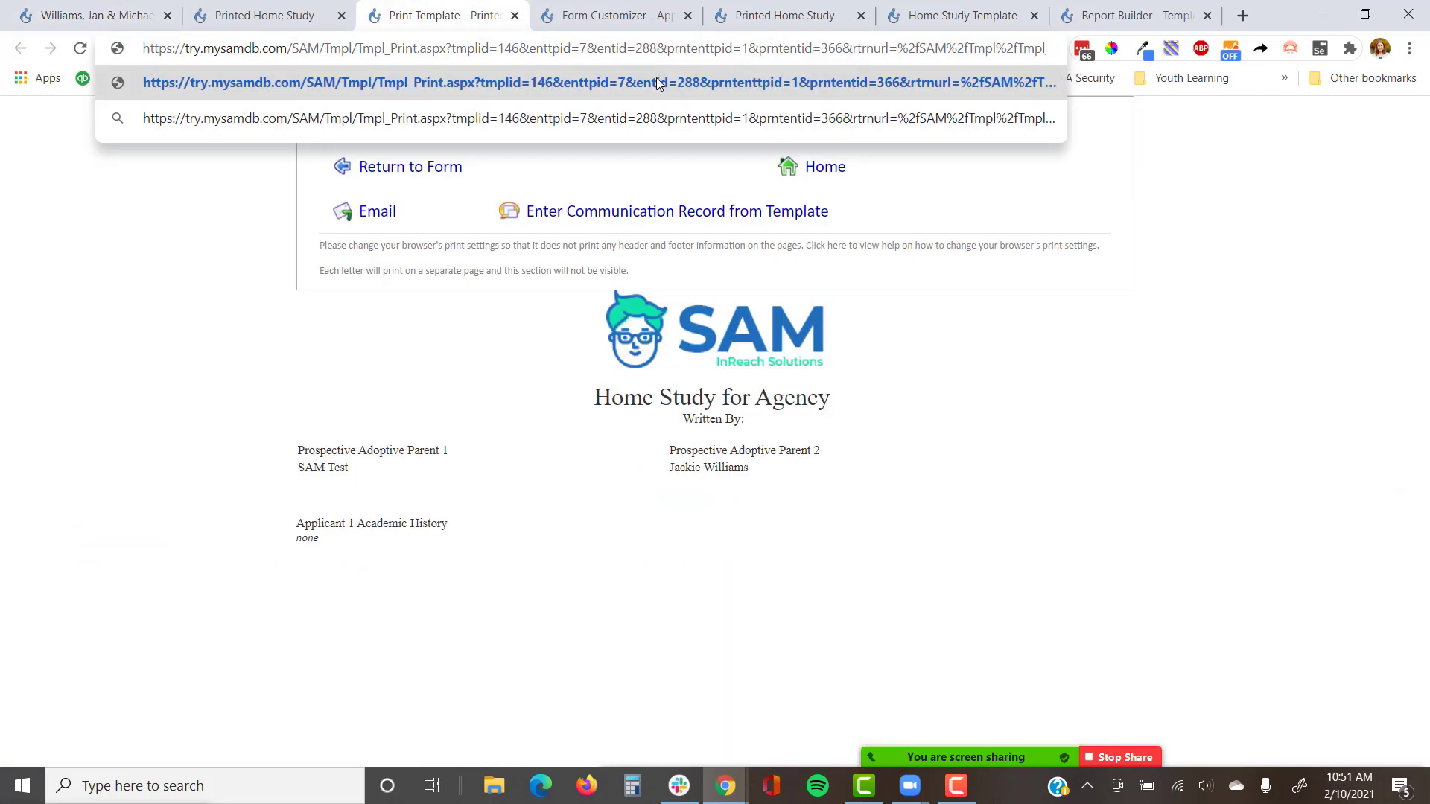
click(659, 83)
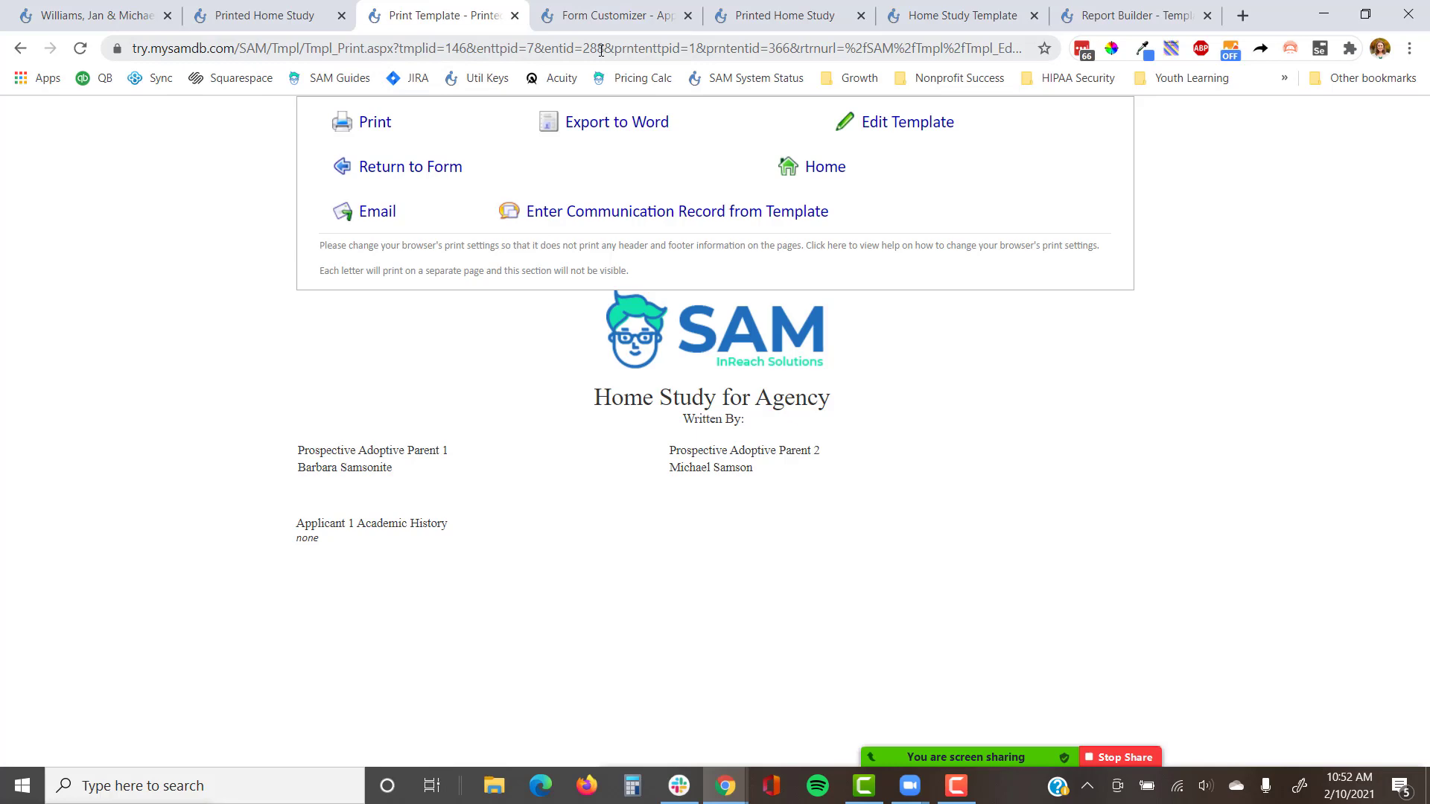
Step: Compare the entid in the print preview's address with the family ID on the Home Study Overview
click(177, 11)
click(608, 9)
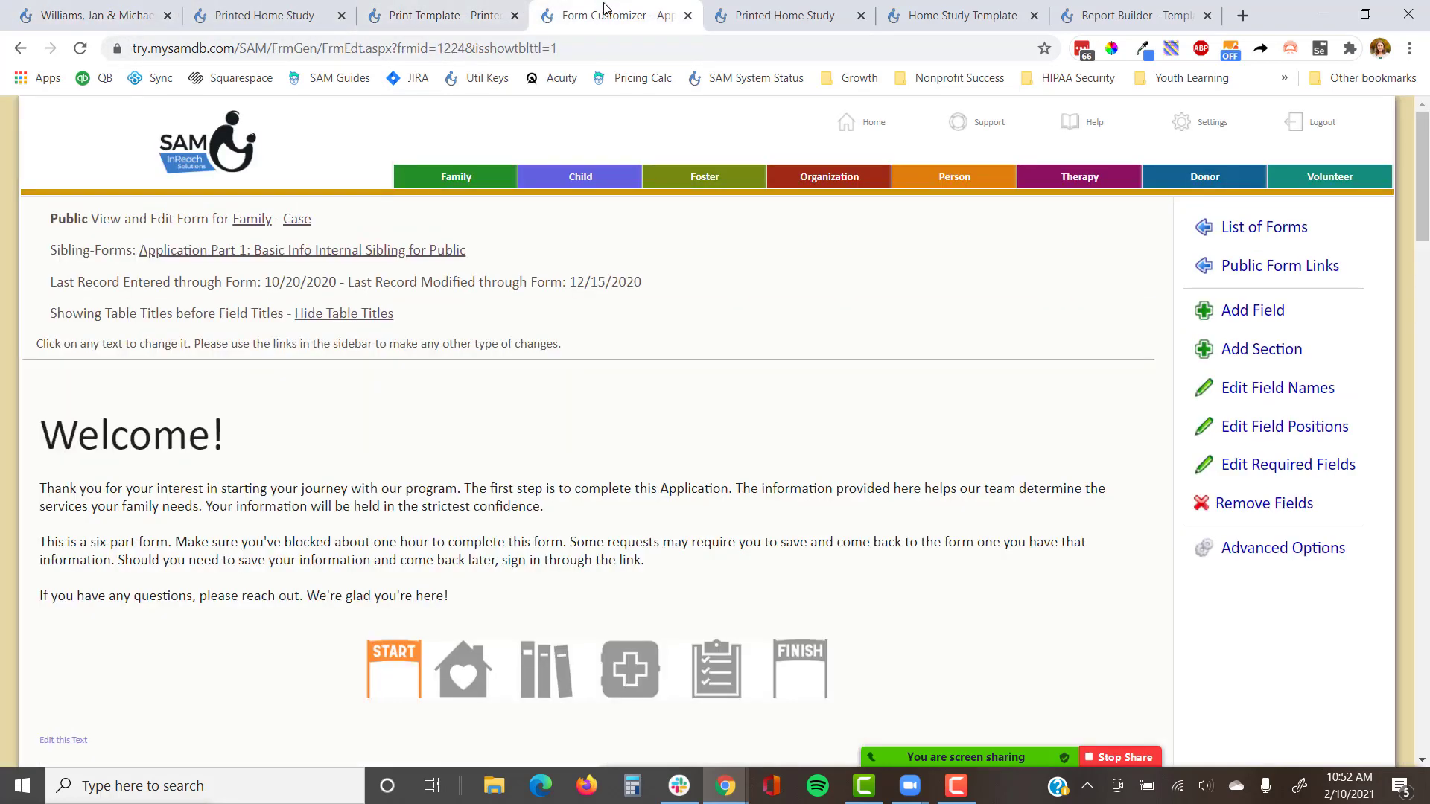
click(440, 5)
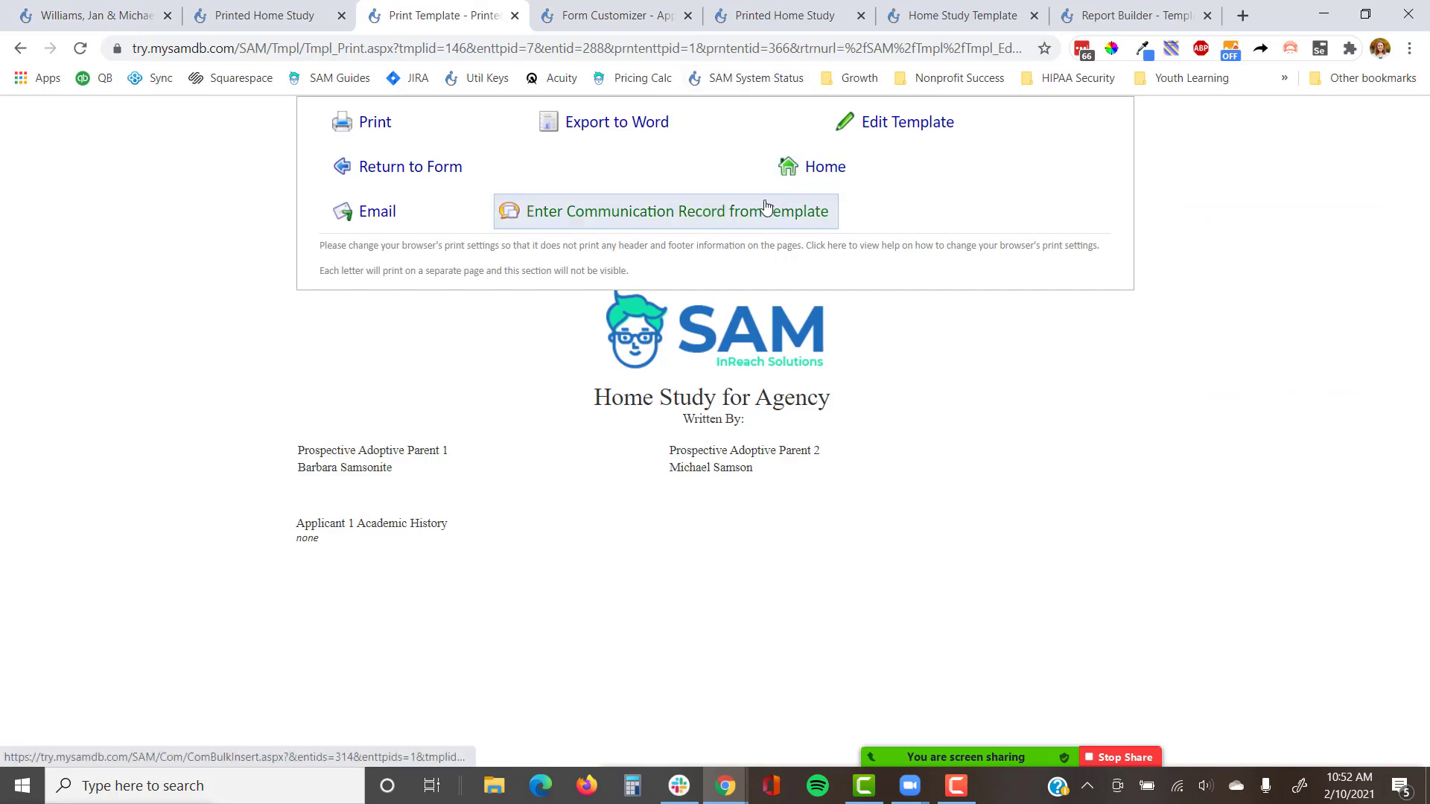
click(611, 51)
click(610, 48)
click(610, 49)
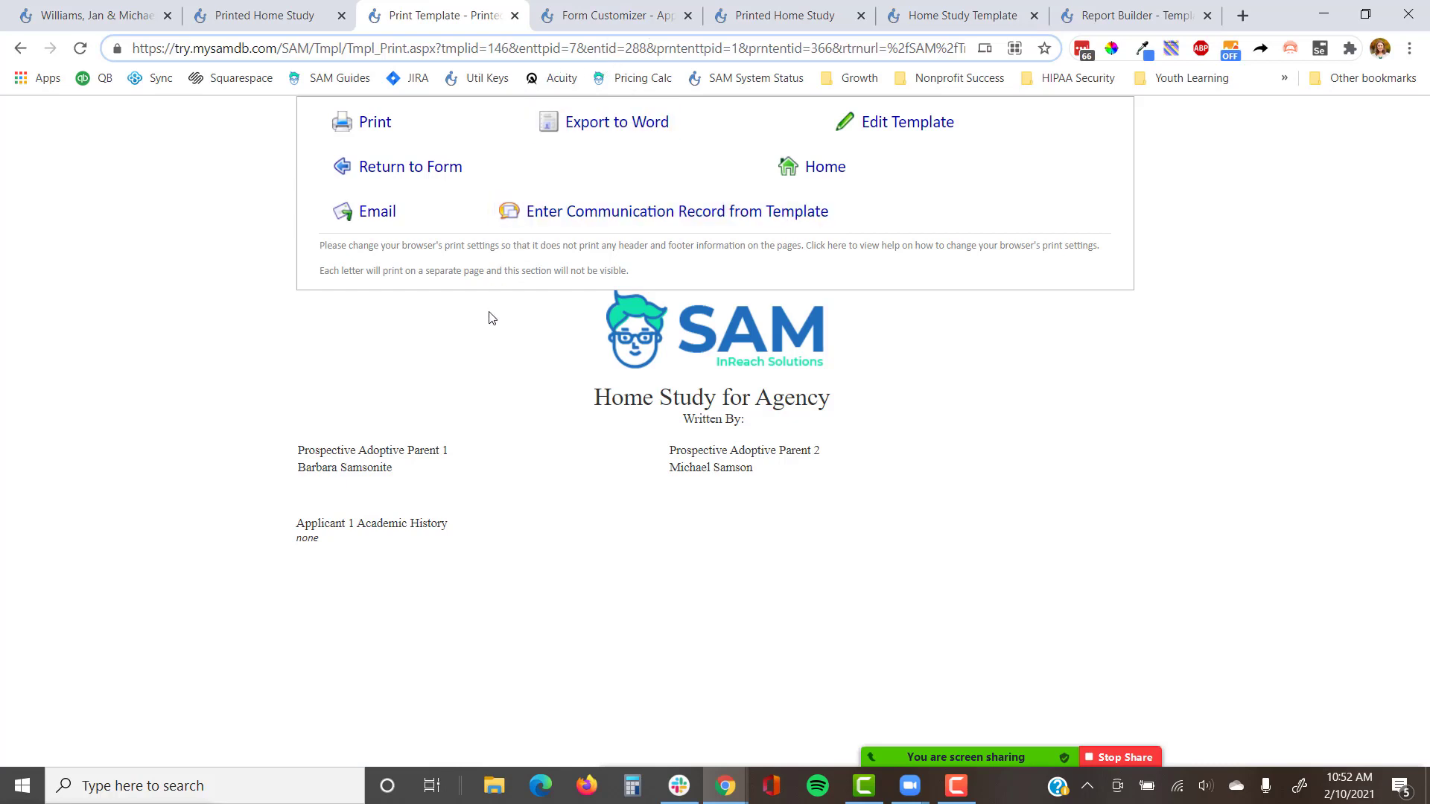
key(ctrl+1)
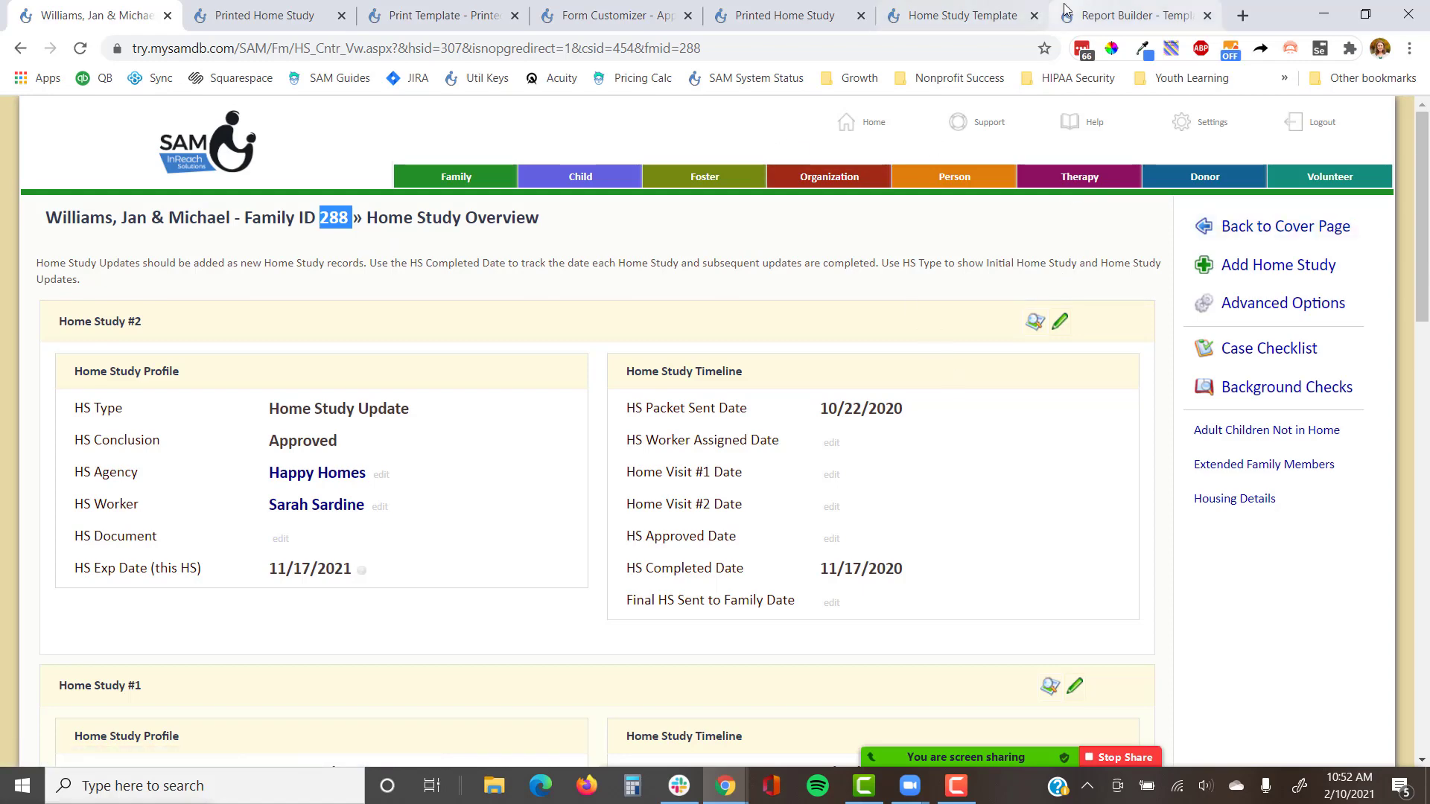
click(445, 15)
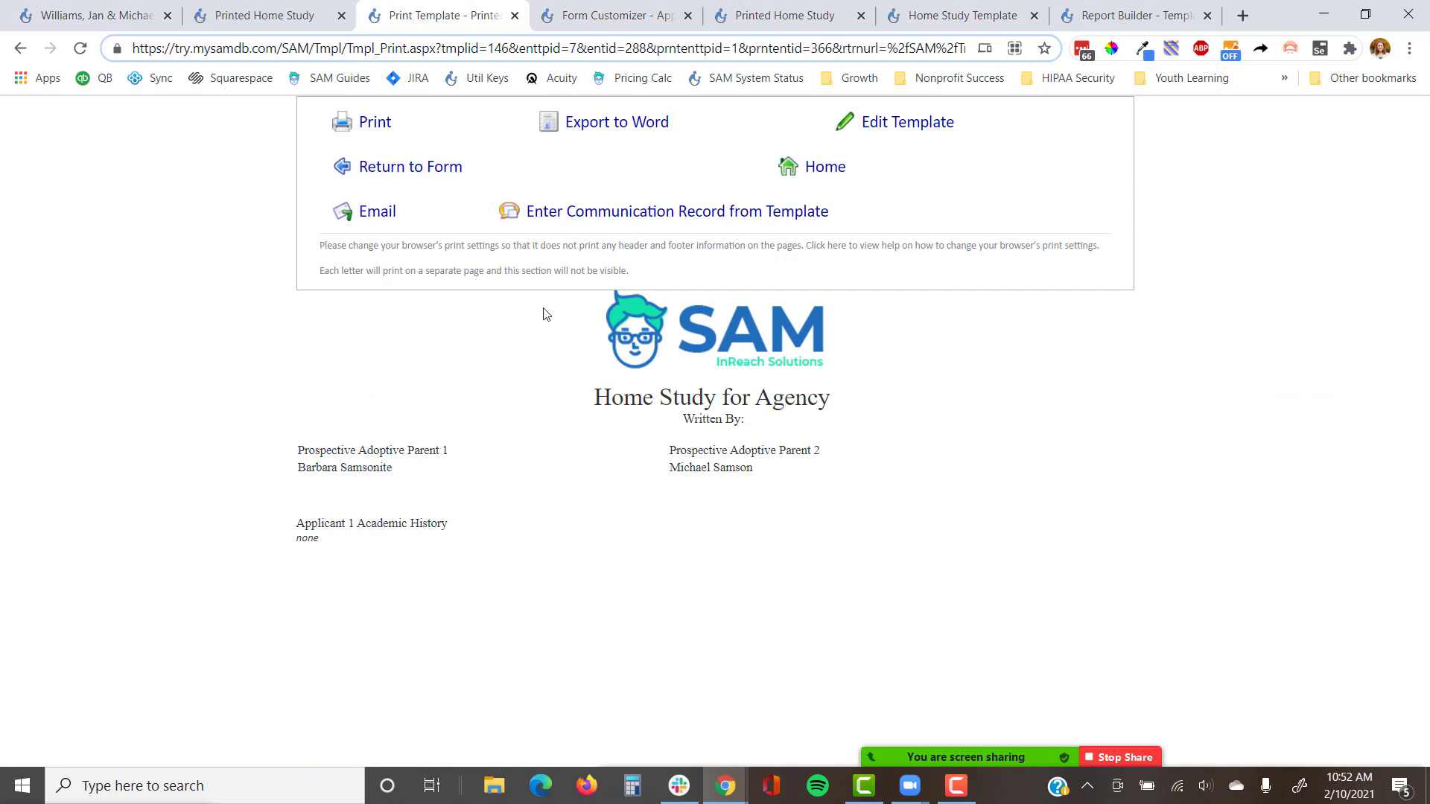
Step: Open the Printed Home Study template for editing and bring up its font settings, focusing on the default font and report style options
click(857, 125)
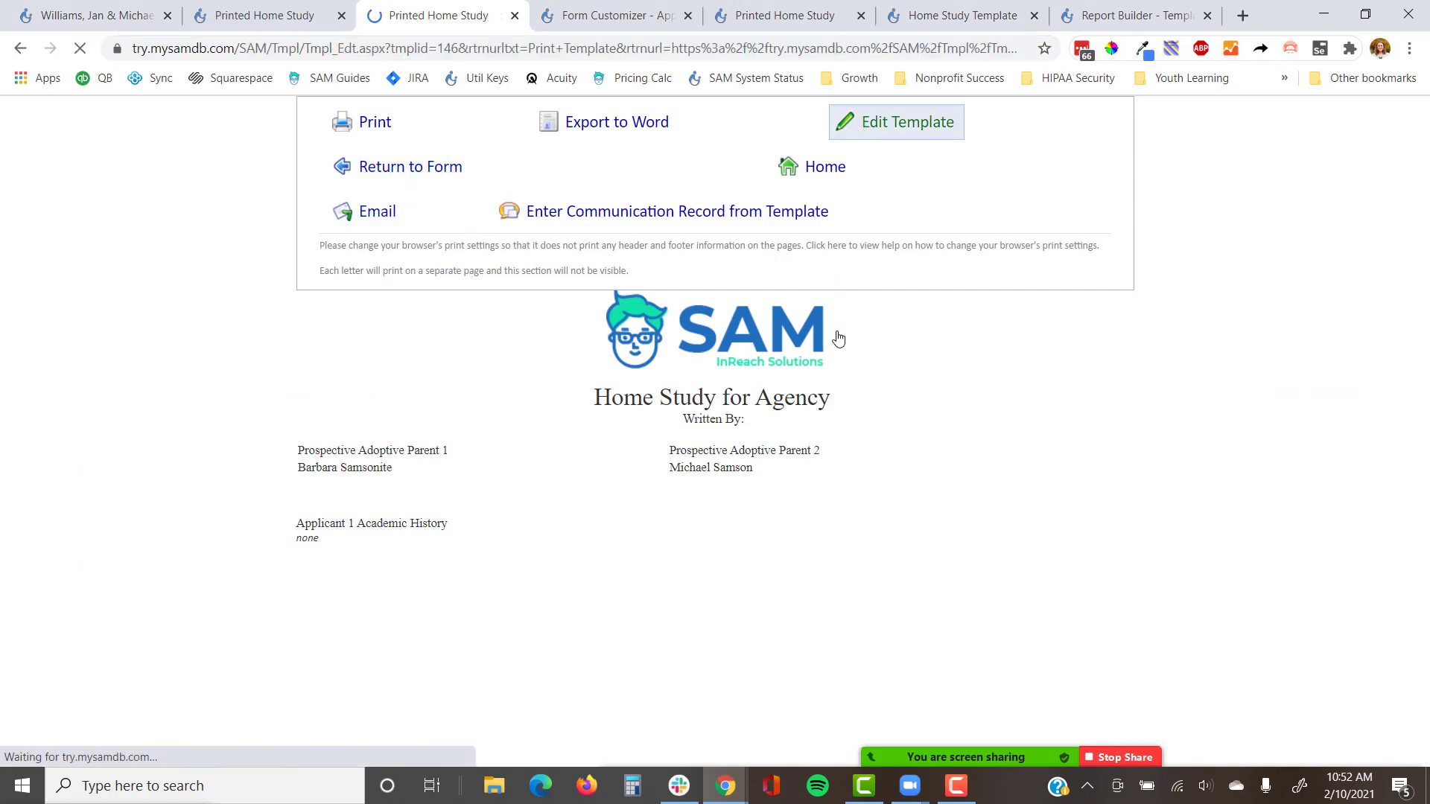
scroll(1242, 462, down, 3)
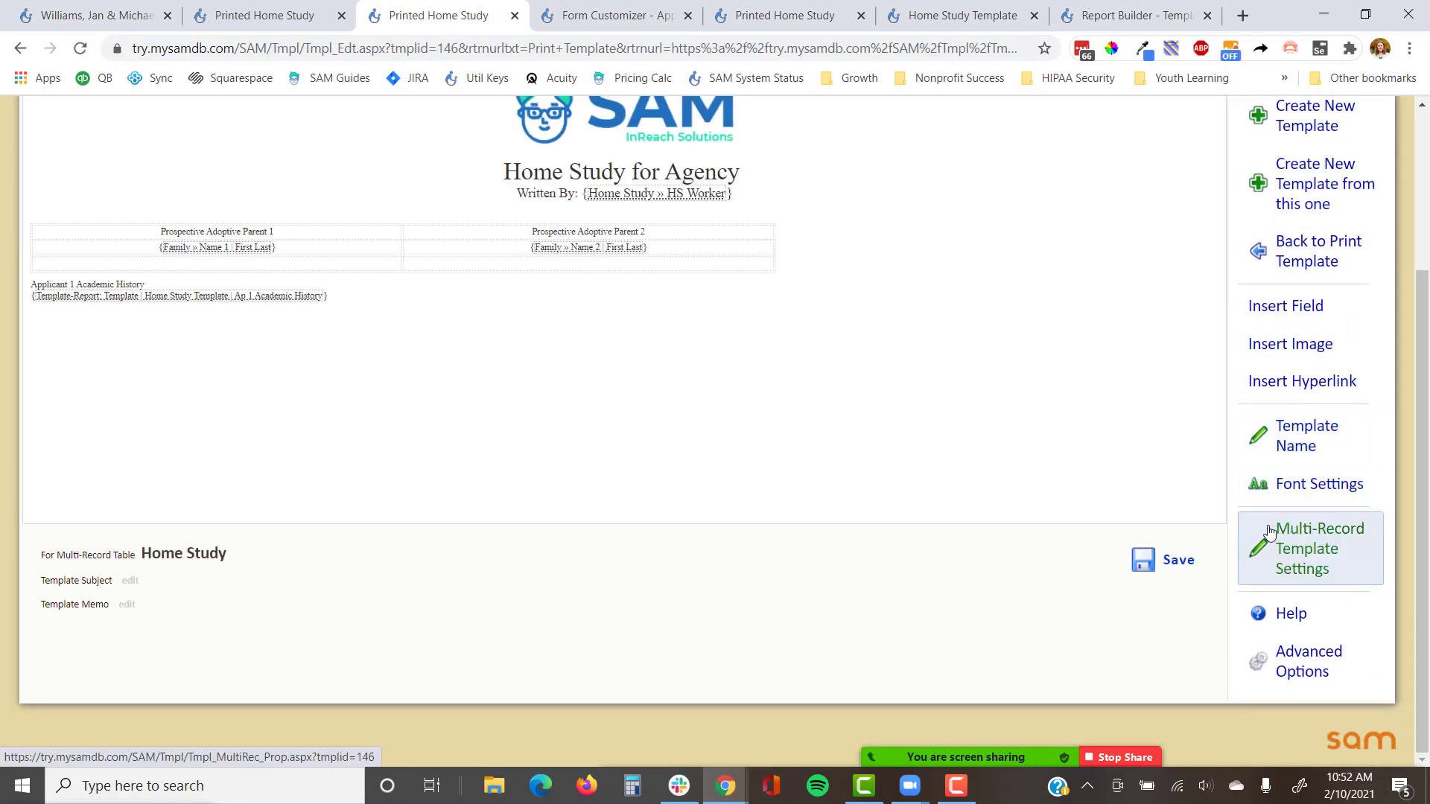
click(1311, 485)
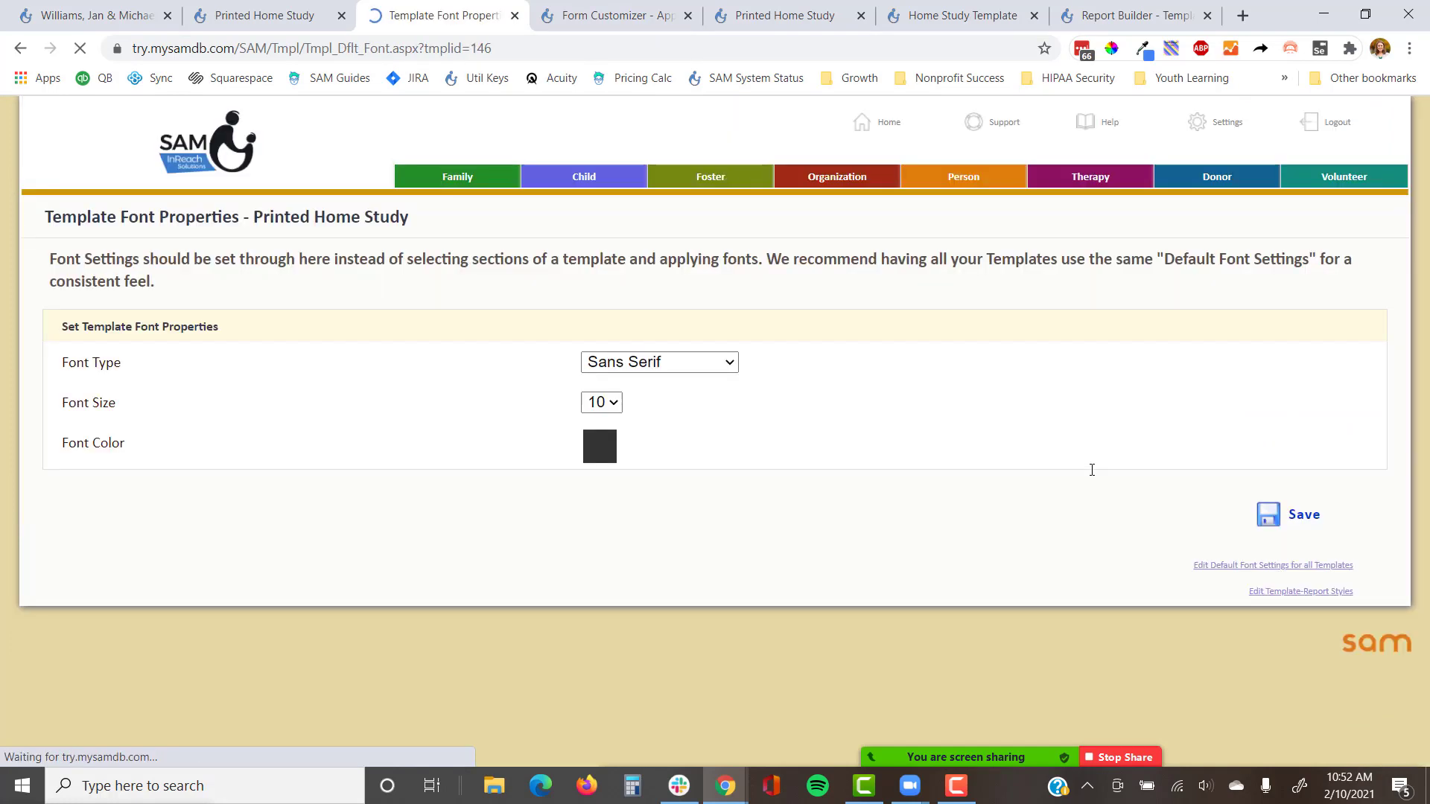
scroll(1264, 551, up, 2)
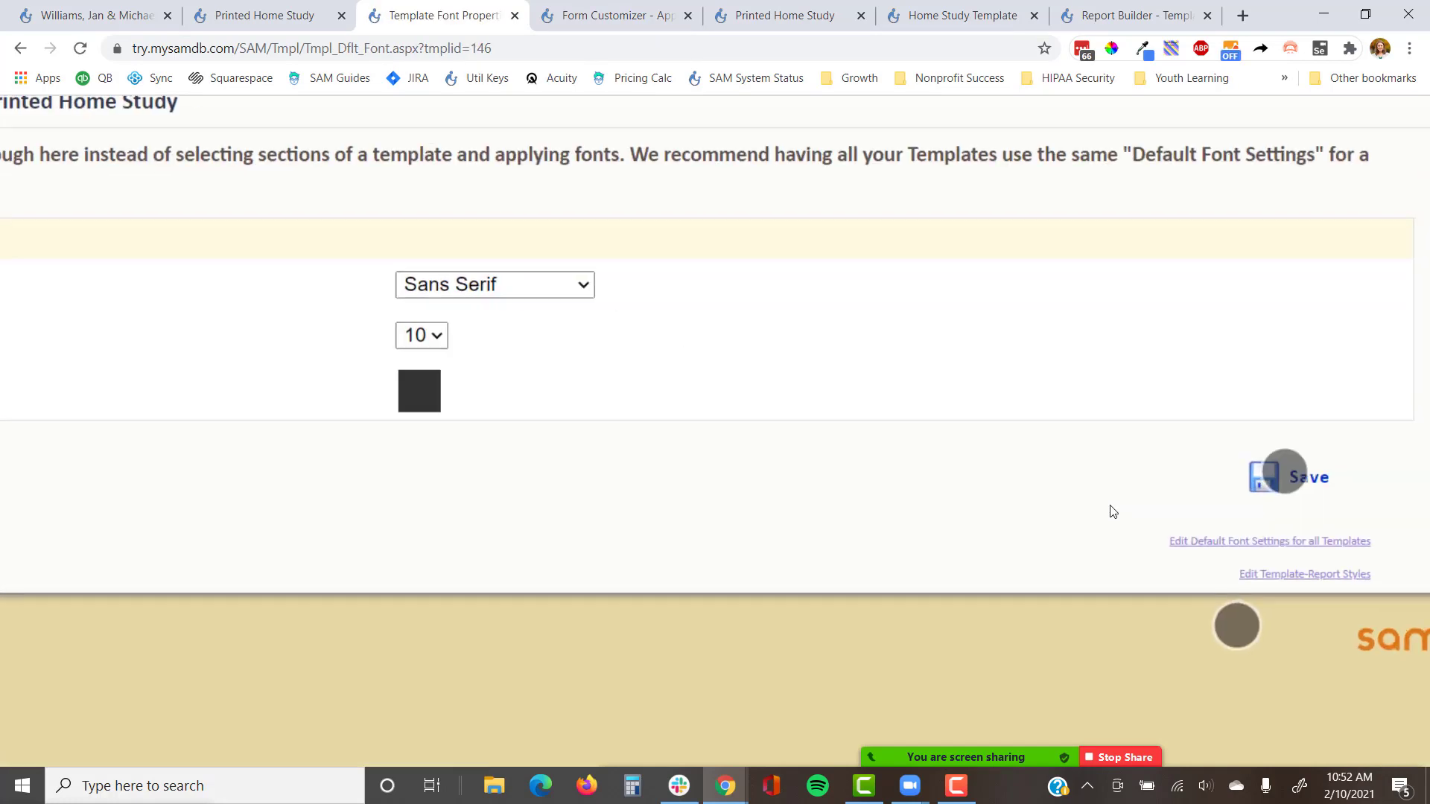
scroll(1264, 551, up, 2)
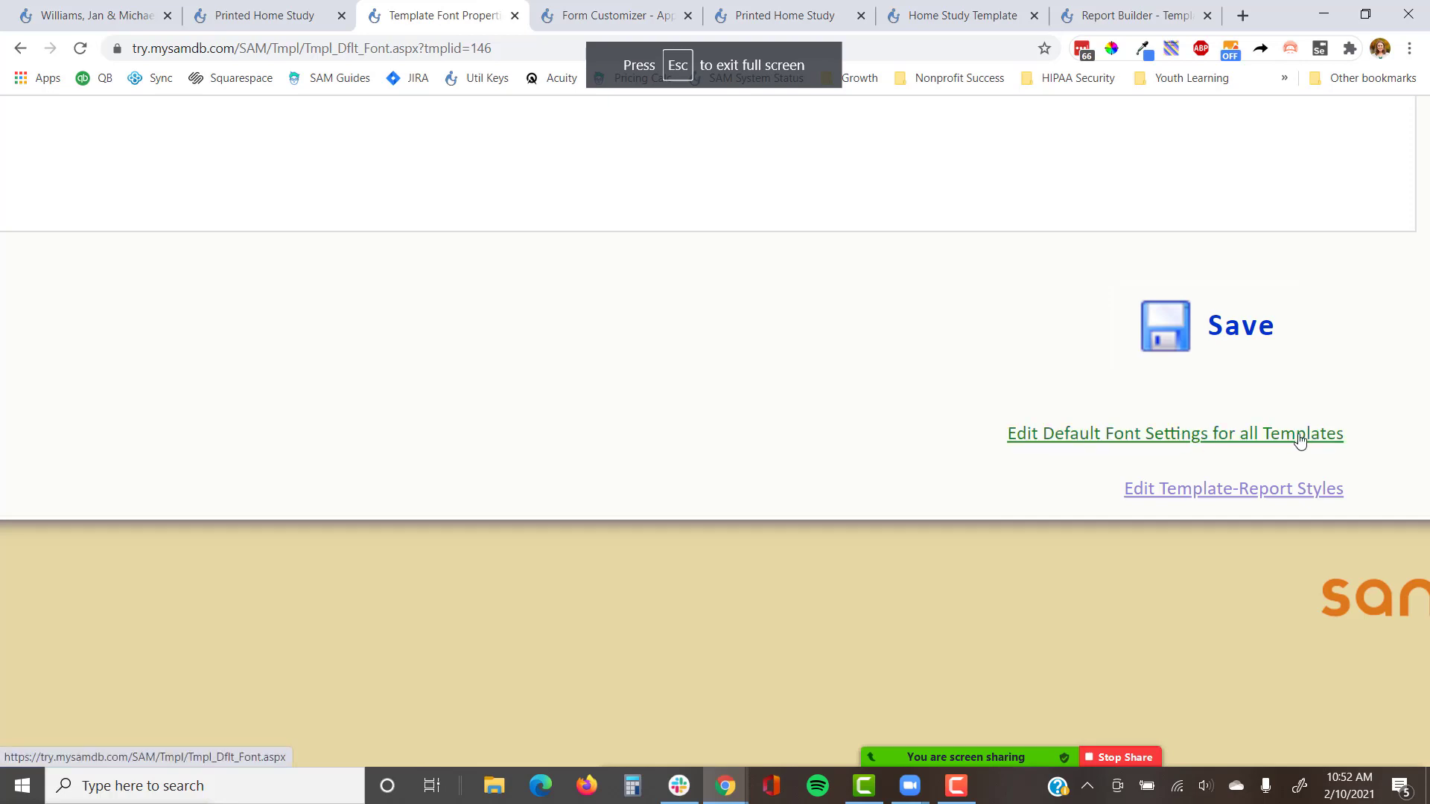
Step: Open the Default item of the Template-Report Styles list for editing and review its style fields
click(1236, 490)
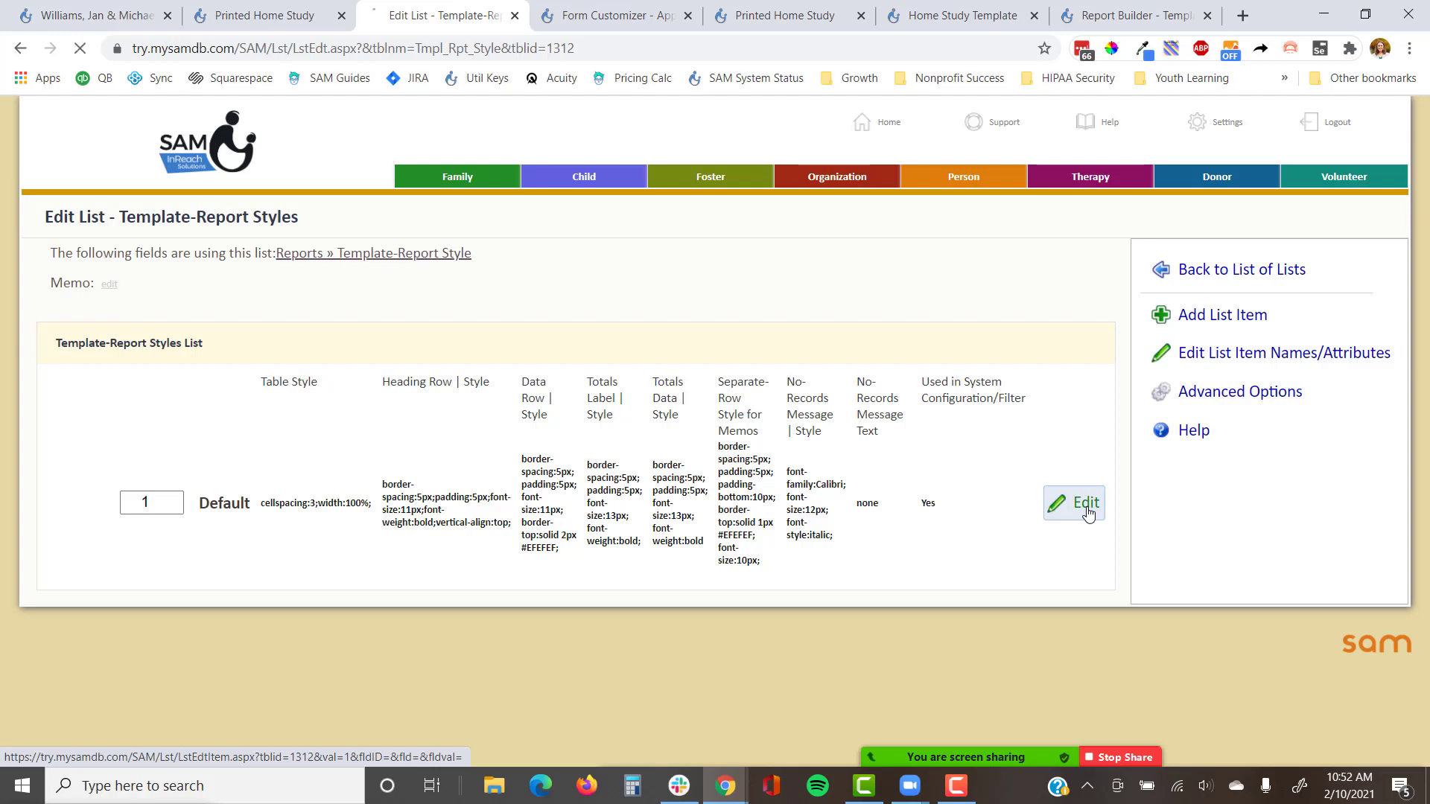
click(1087, 514)
scroll(1083, 477, down, 4)
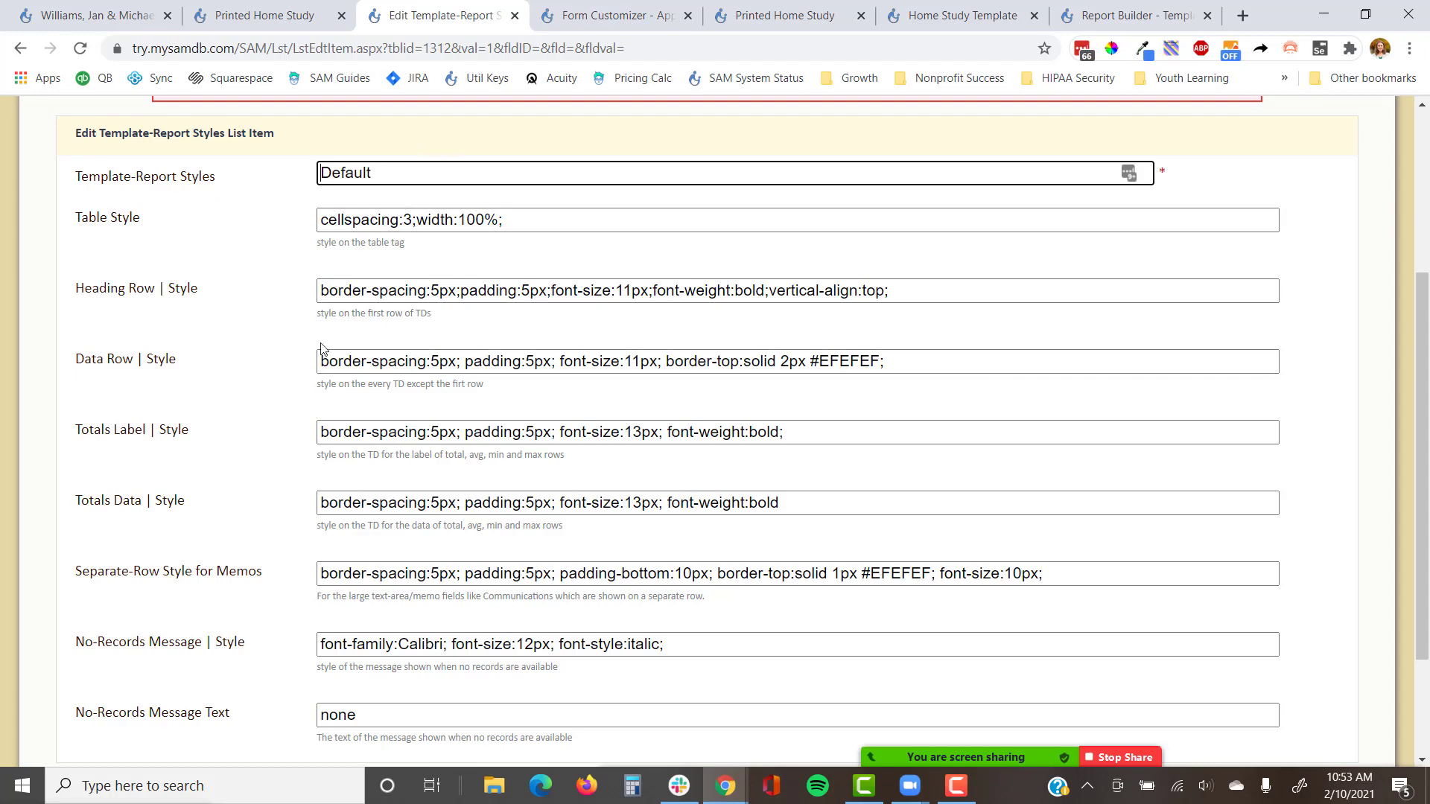
scroll(377, 410, down, 3)
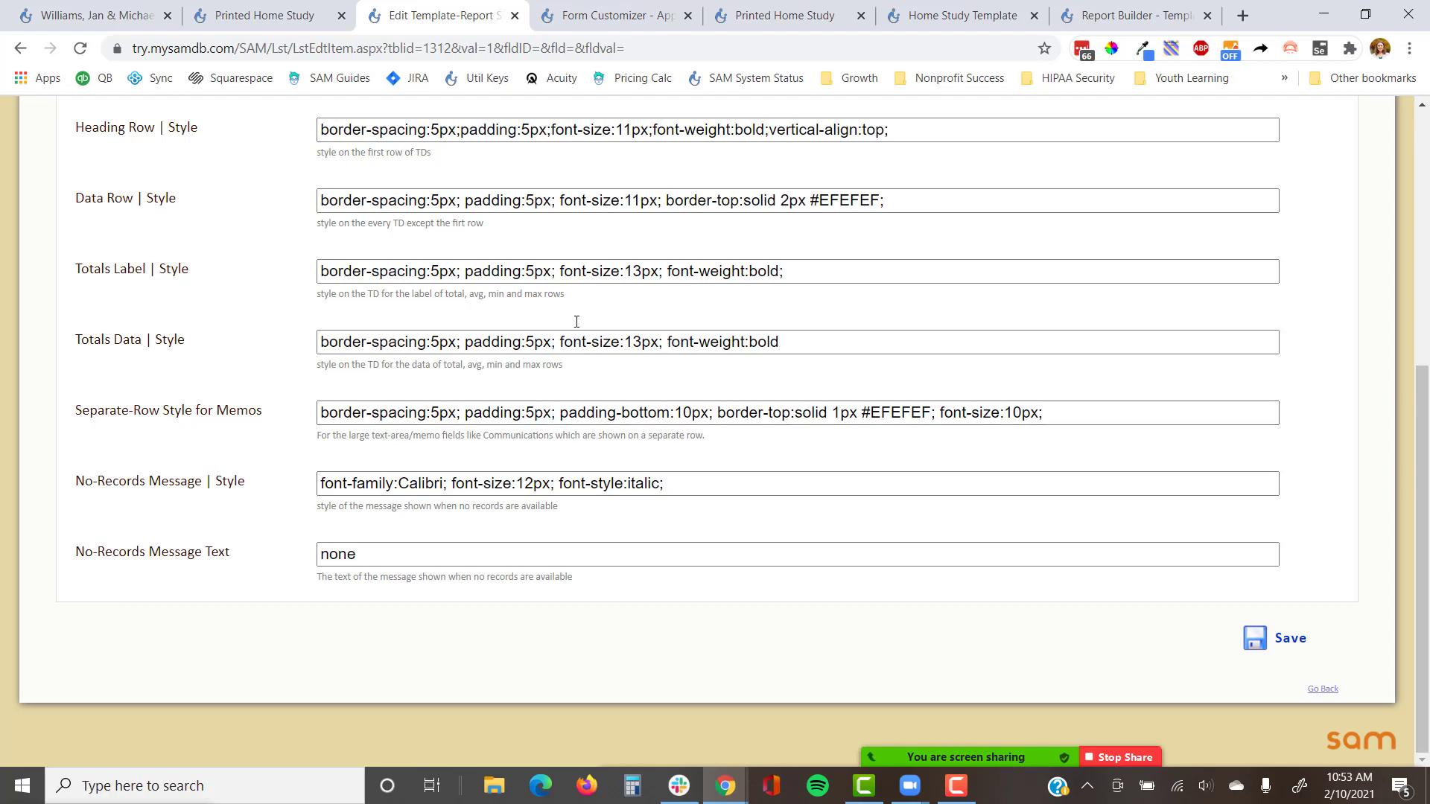
Step: Set the Default report style's Data Row font-size to 10px and its border-top to solid 1px, and save the list item
click(642, 200)
key(BackSpace)
text(0)
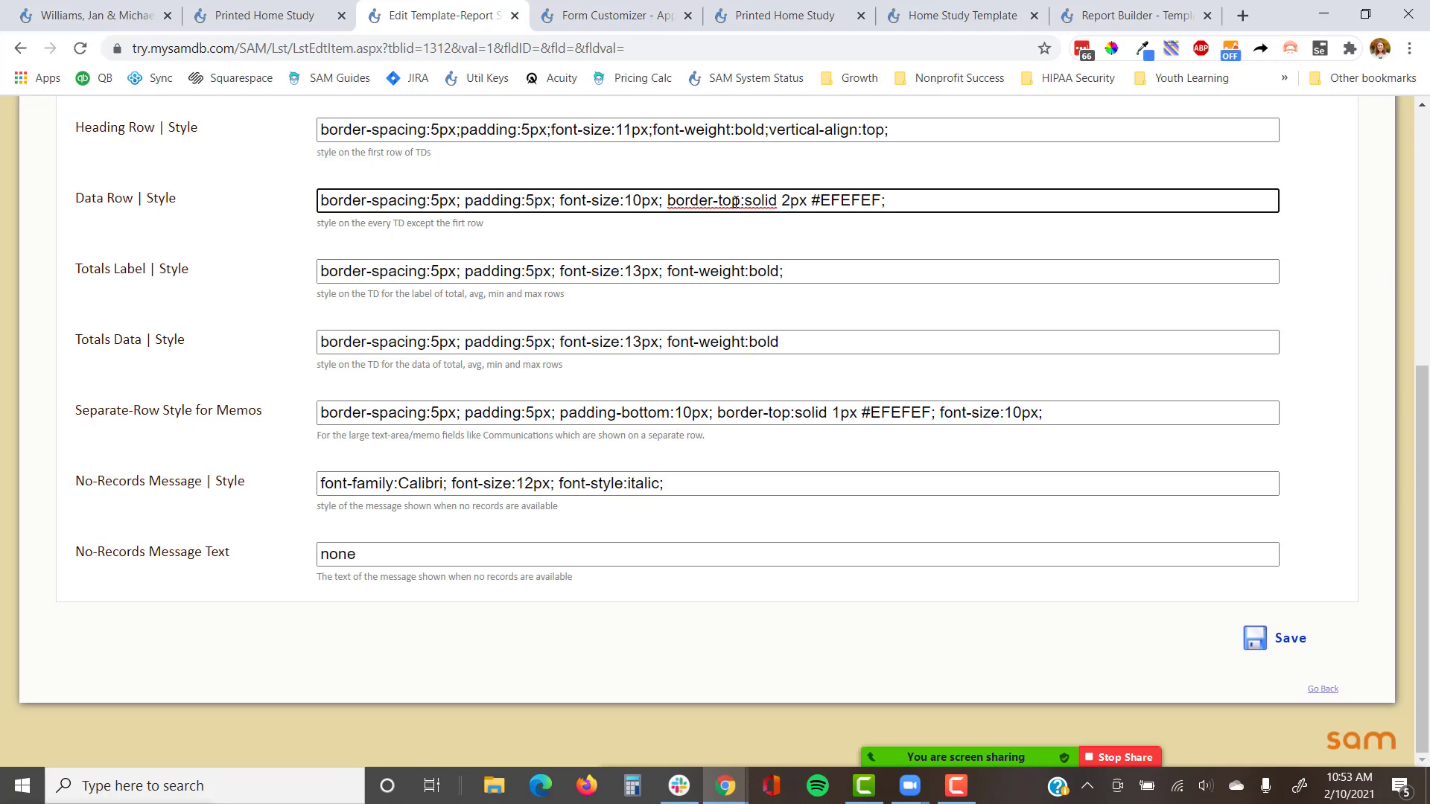
key(BackSpace)
text(0)
key(BackSpace)
text(1)
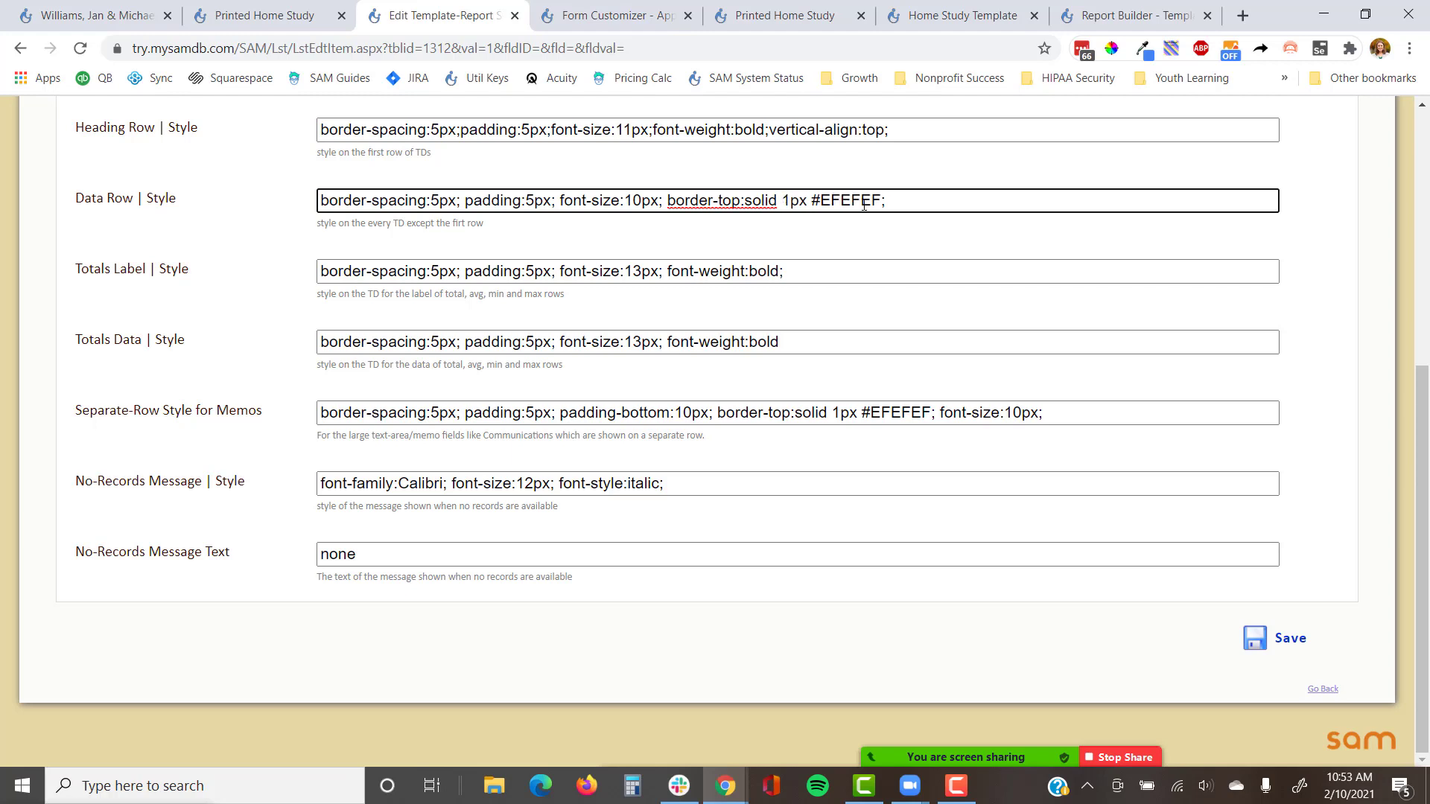
click(1287, 635)
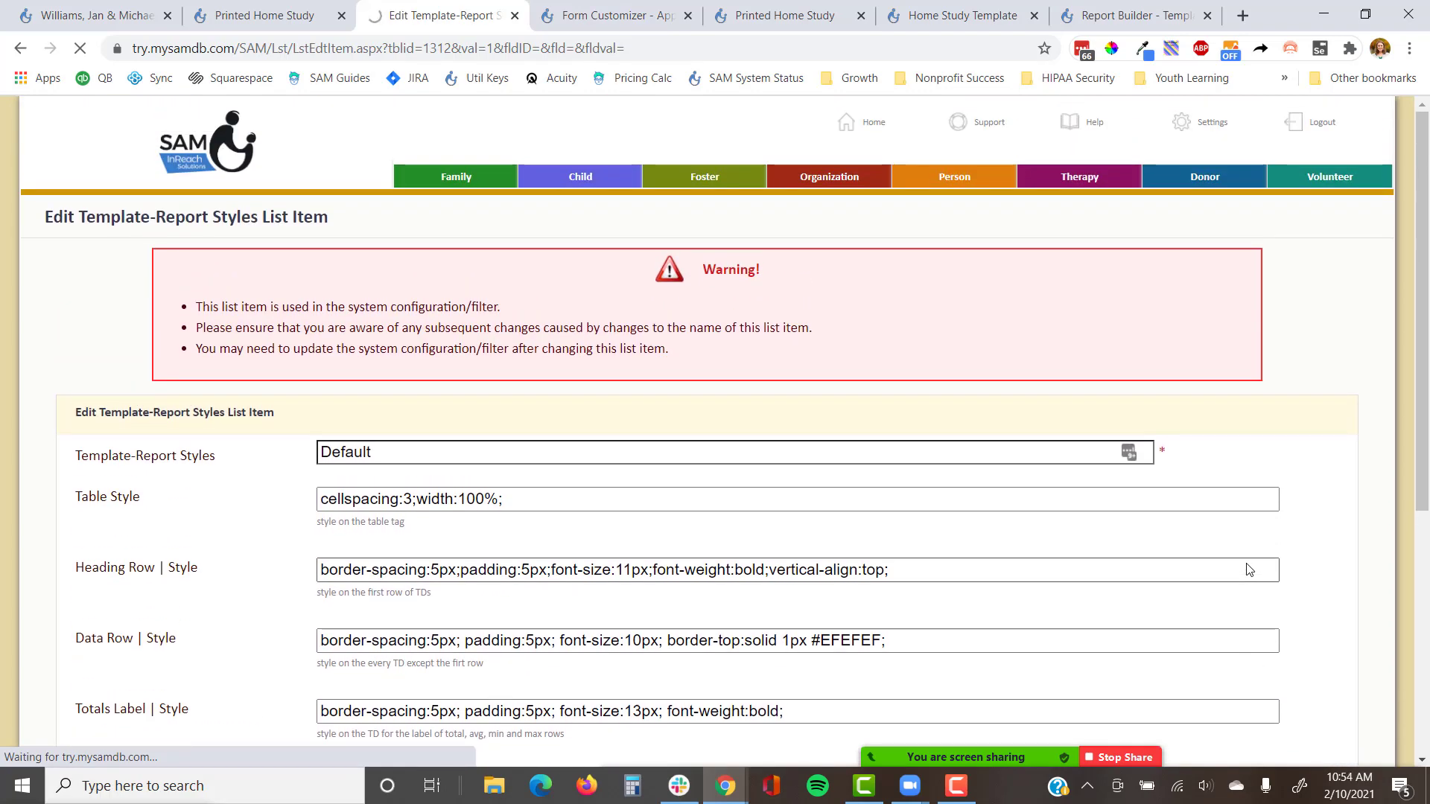
scroll(931, 410, down, 1)
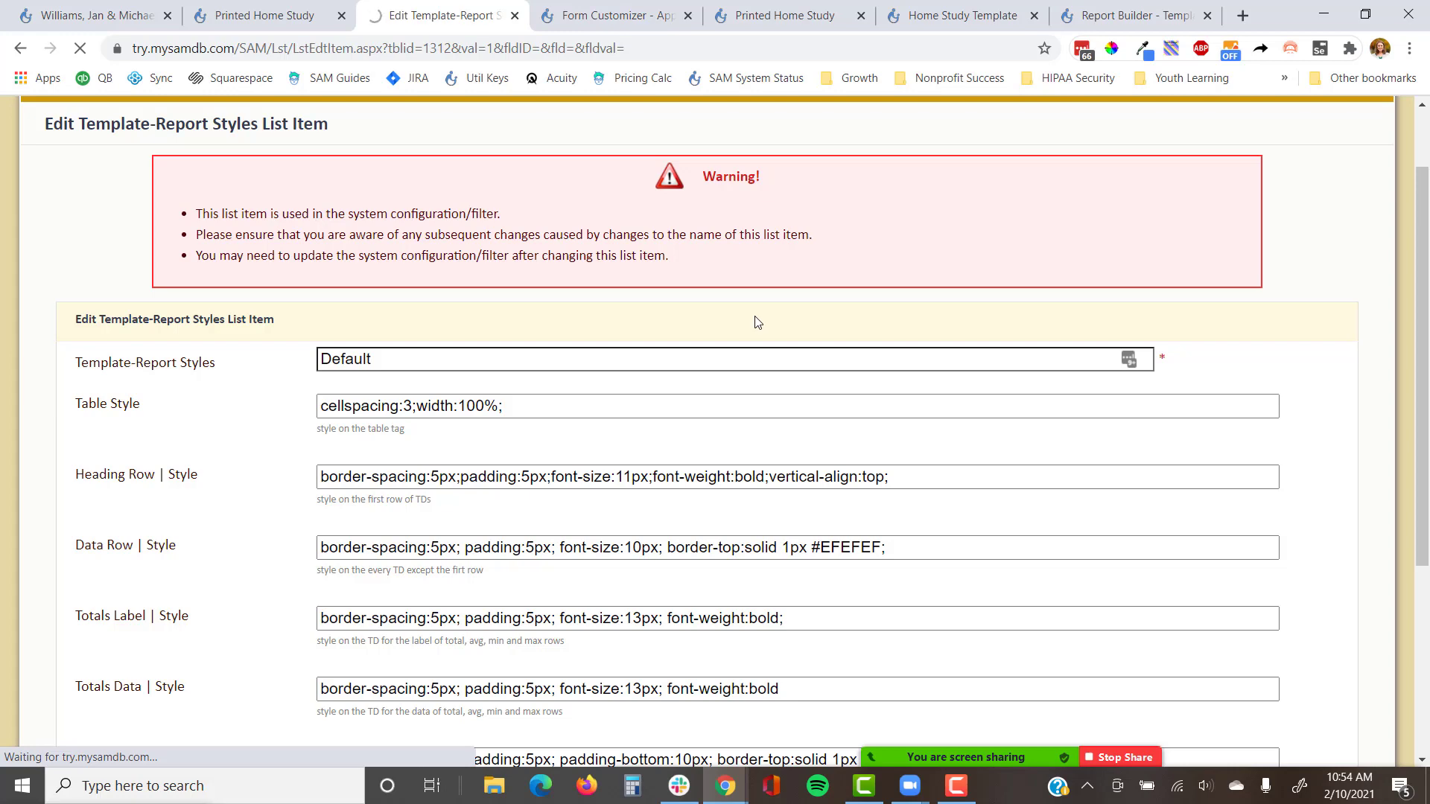
Step: Look over the open Printed Home Study template editors and switch to the Home Study Template
click(290, 13)
scroll(422, 284, up, 9)
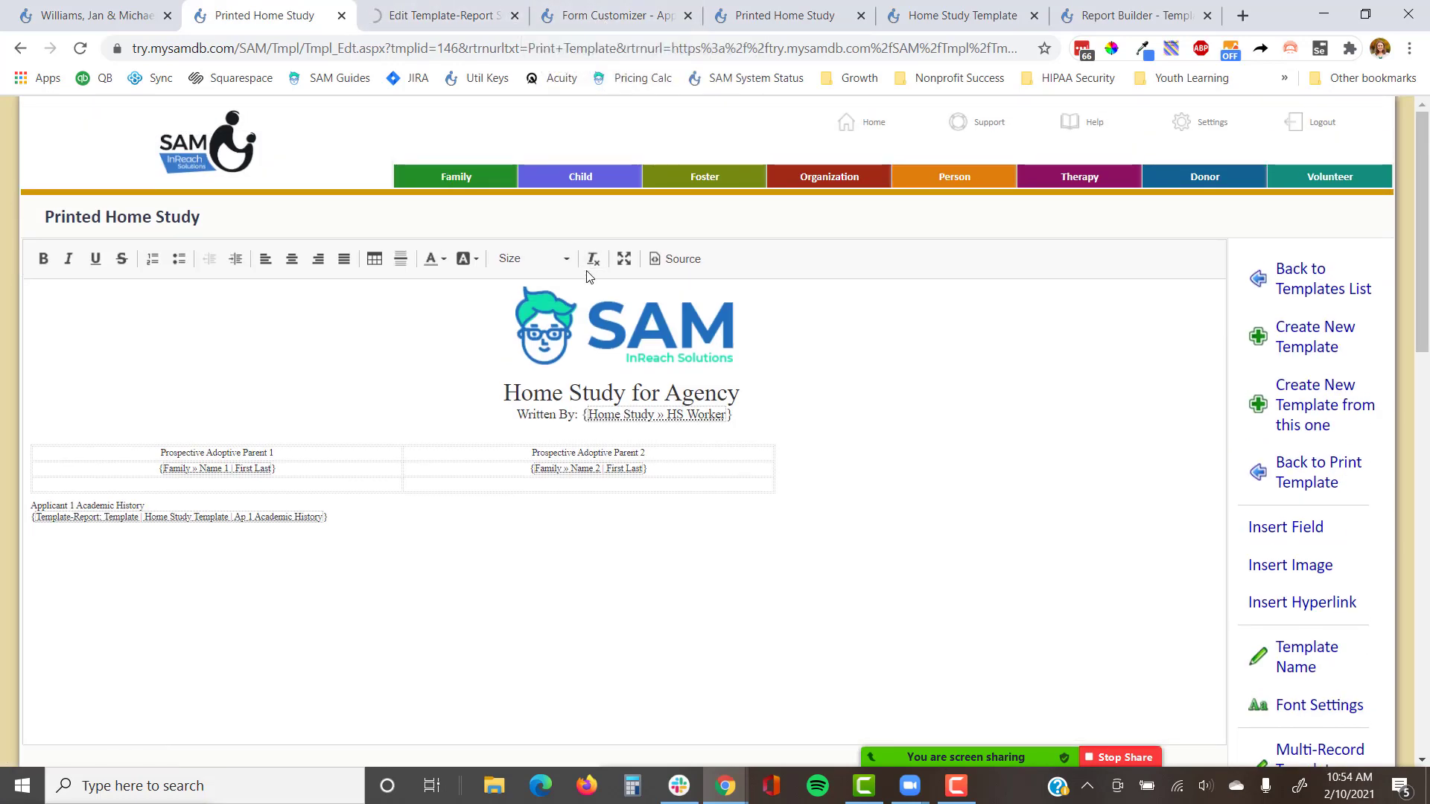
scroll(585, 277, down, 1)
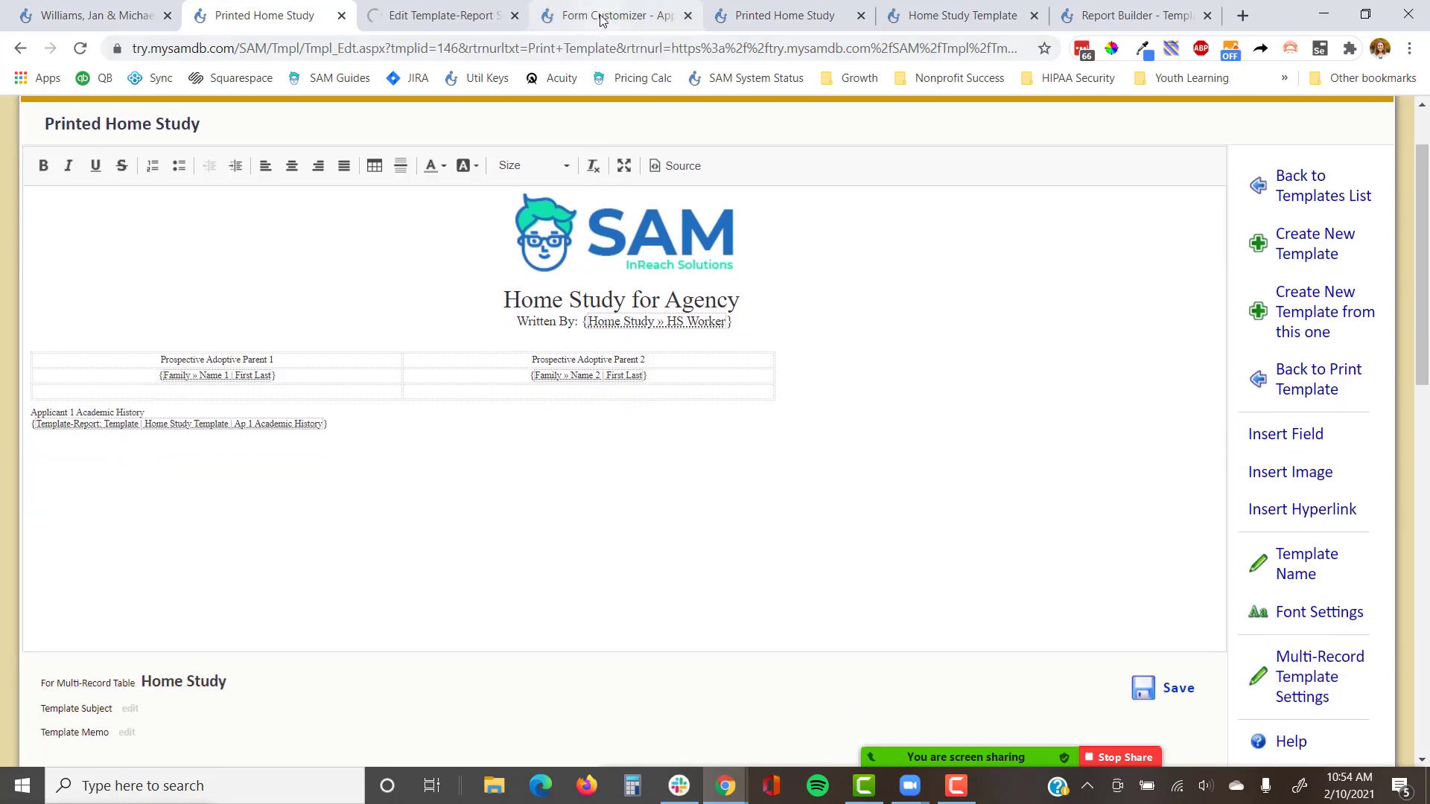
click(602, 21)
click(775, 15)
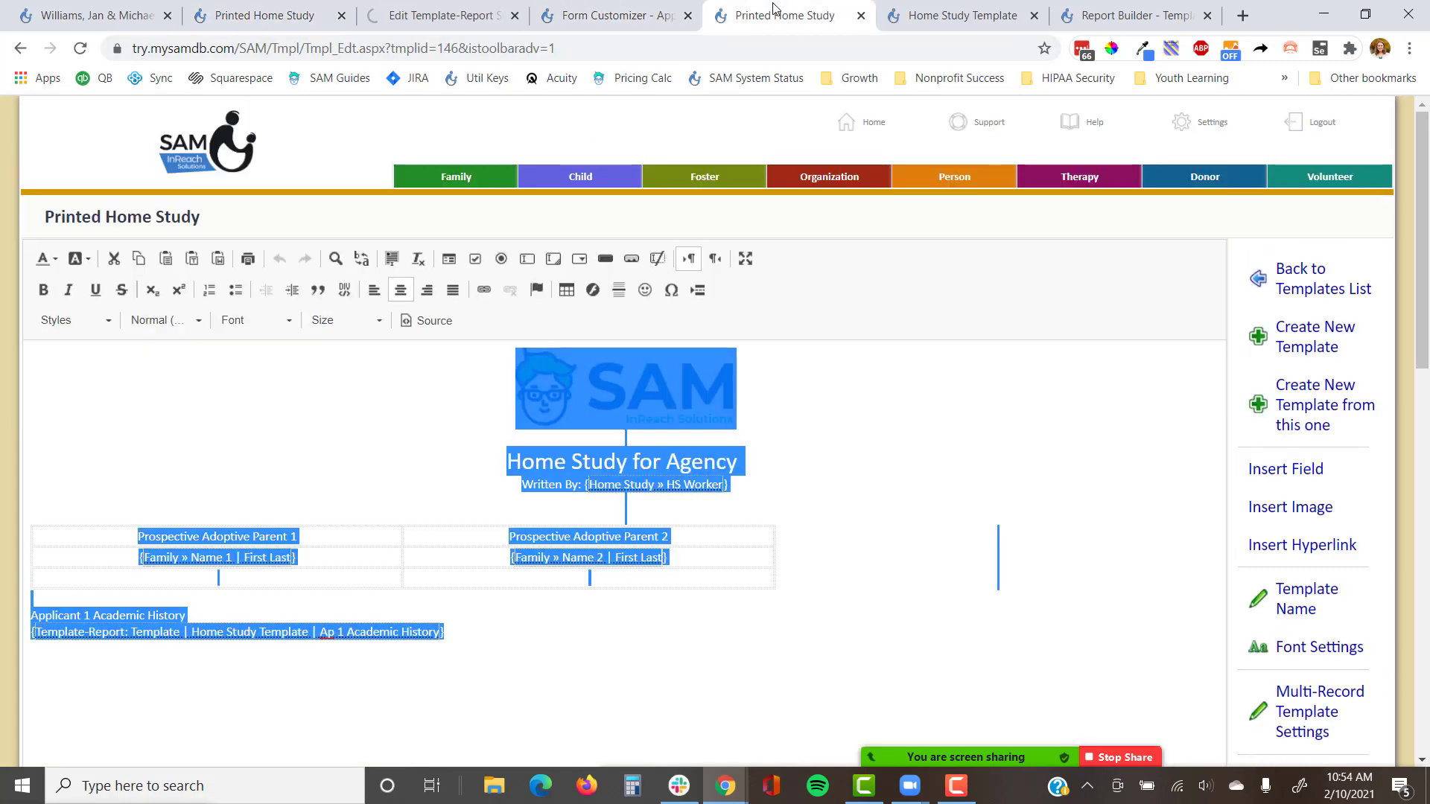
click(942, 9)
Step: Add an empty line below the Applicant 1 Academic History report field at the end of the Home Study Template
scroll(368, 425, down, 3)
scroll(348, 431, up, 3)
scroll(350, 521, down, 12)
drag(331, 596, 20, 602)
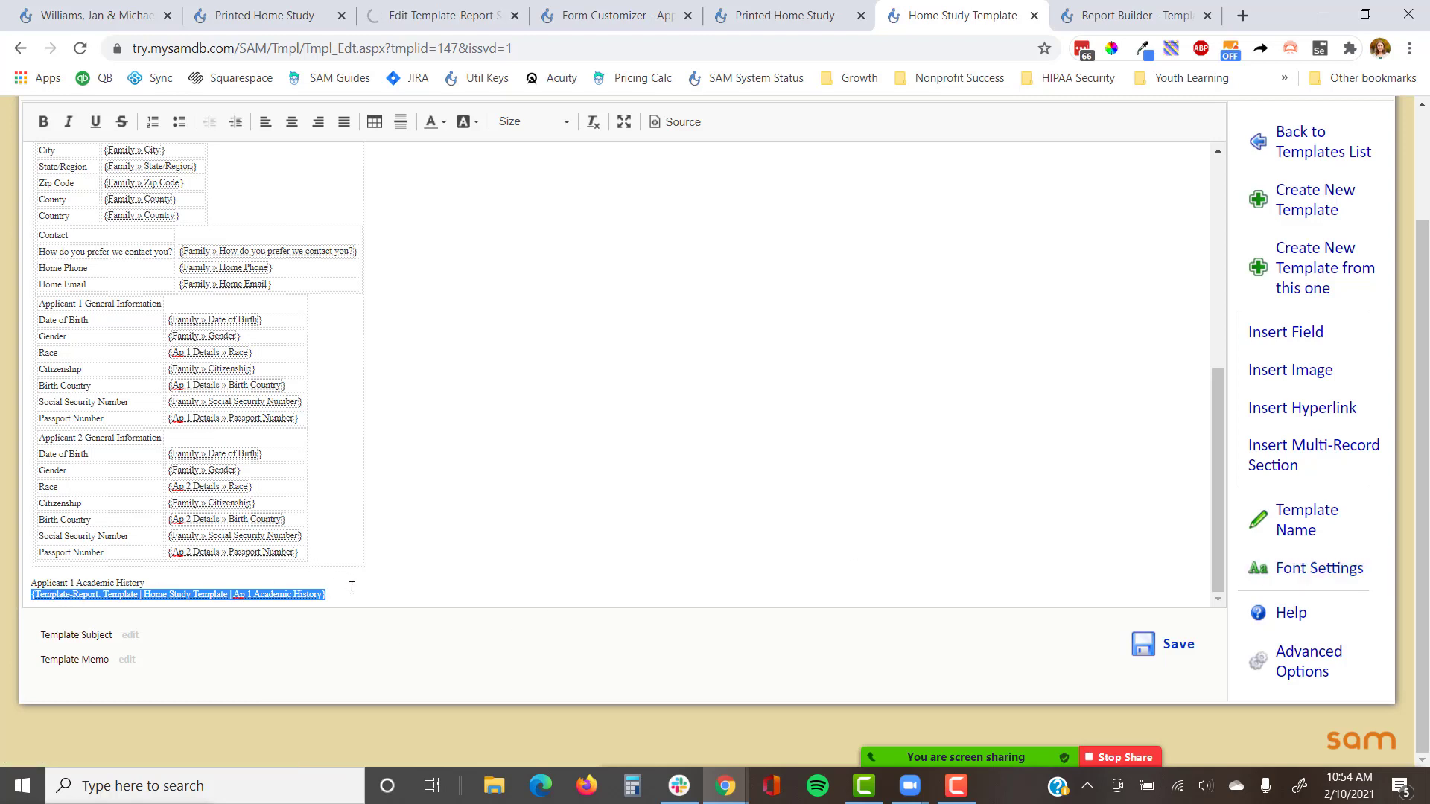
click(385, 592)
key(Return)
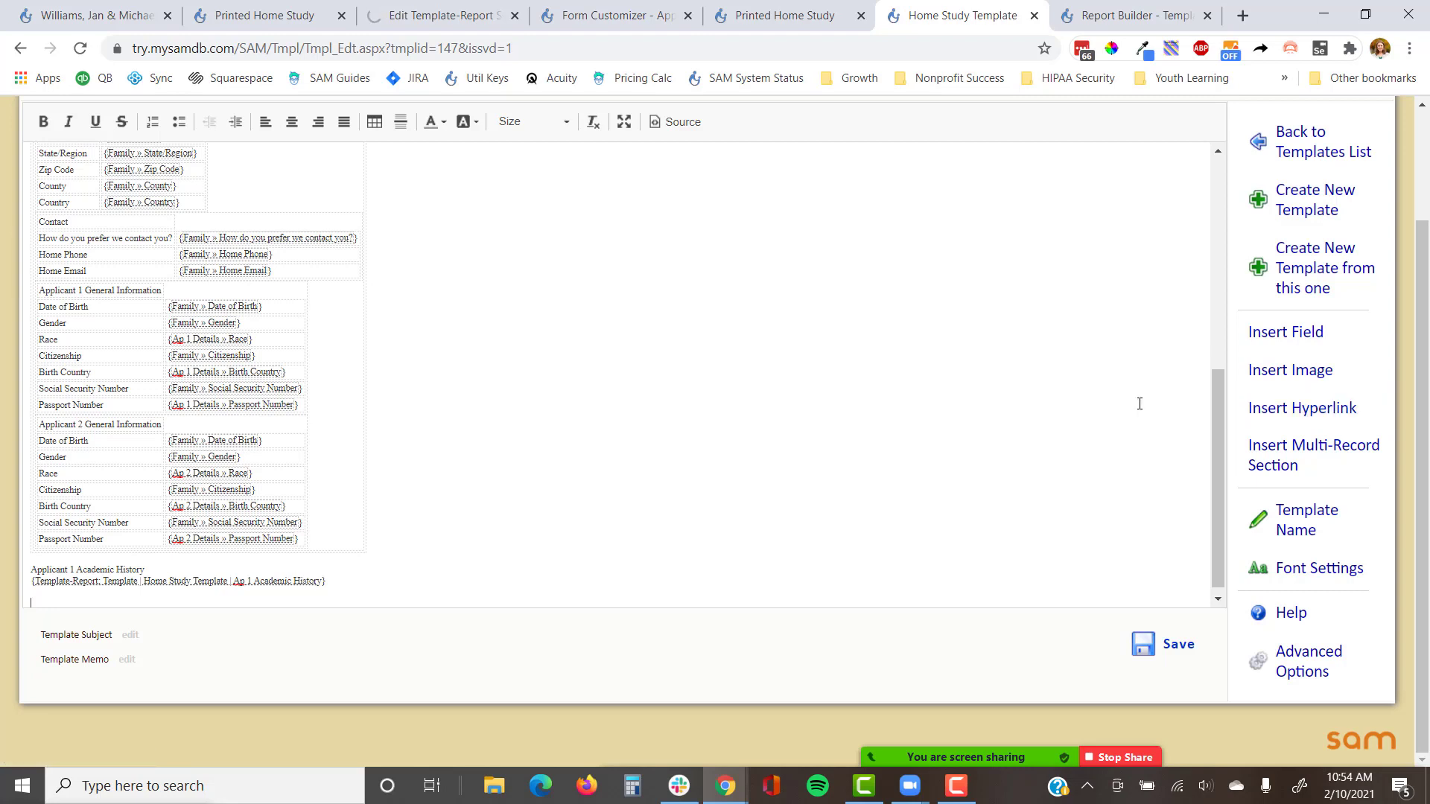
scroll(549, 290, up, 10)
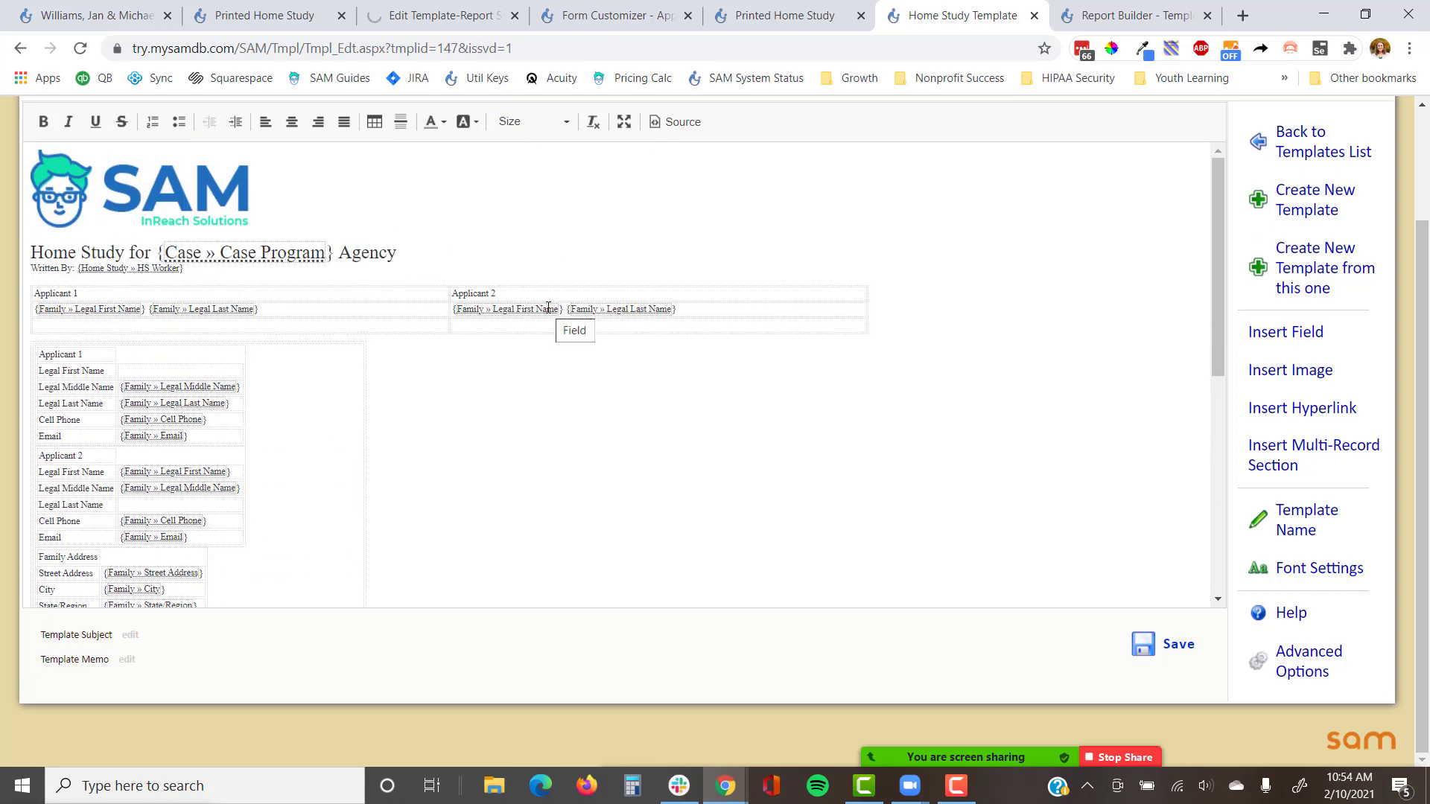
Step: Open the details of the family's Home Study #2, print its template and examine the Applicant 1 Academic History table
click(246, 16)
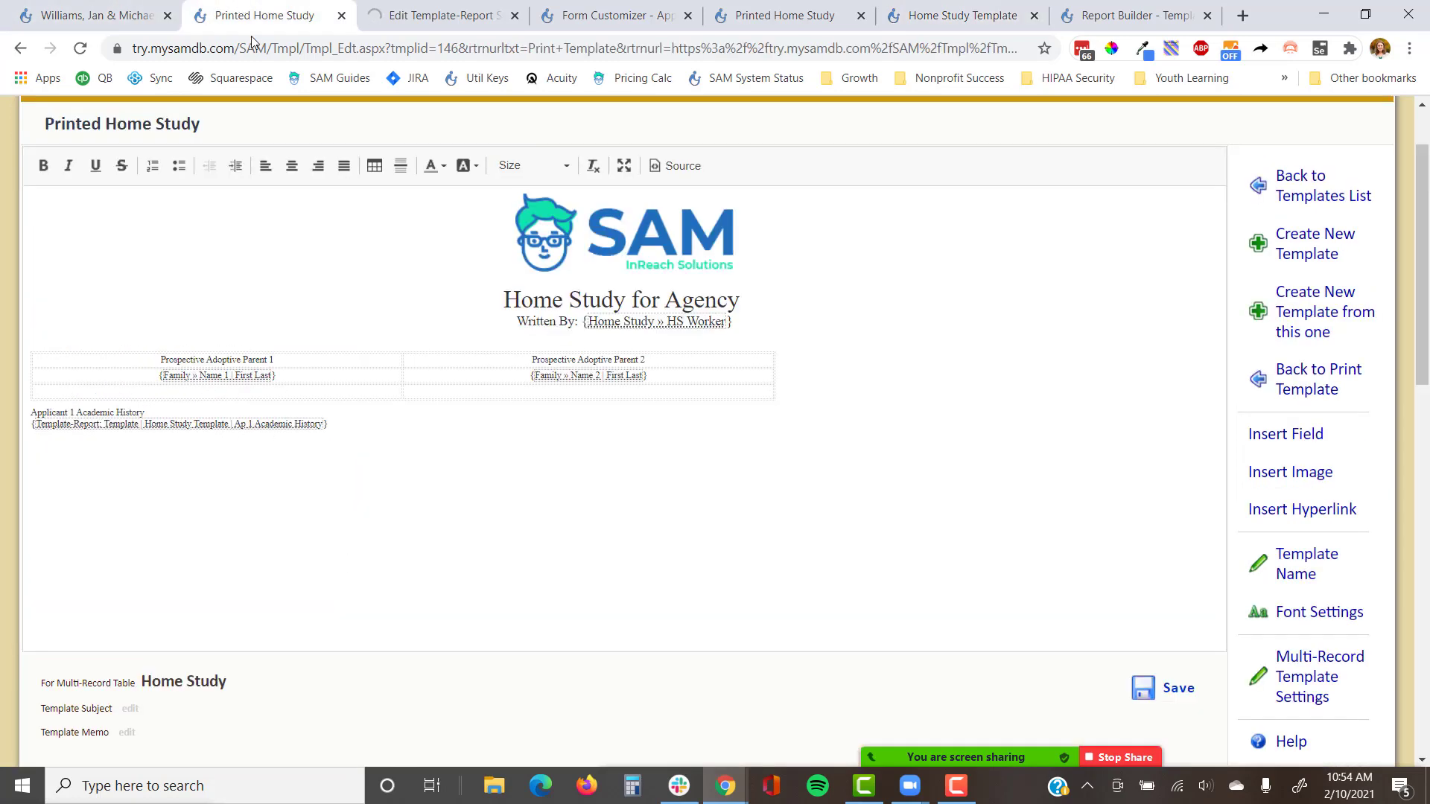
click(43, 9)
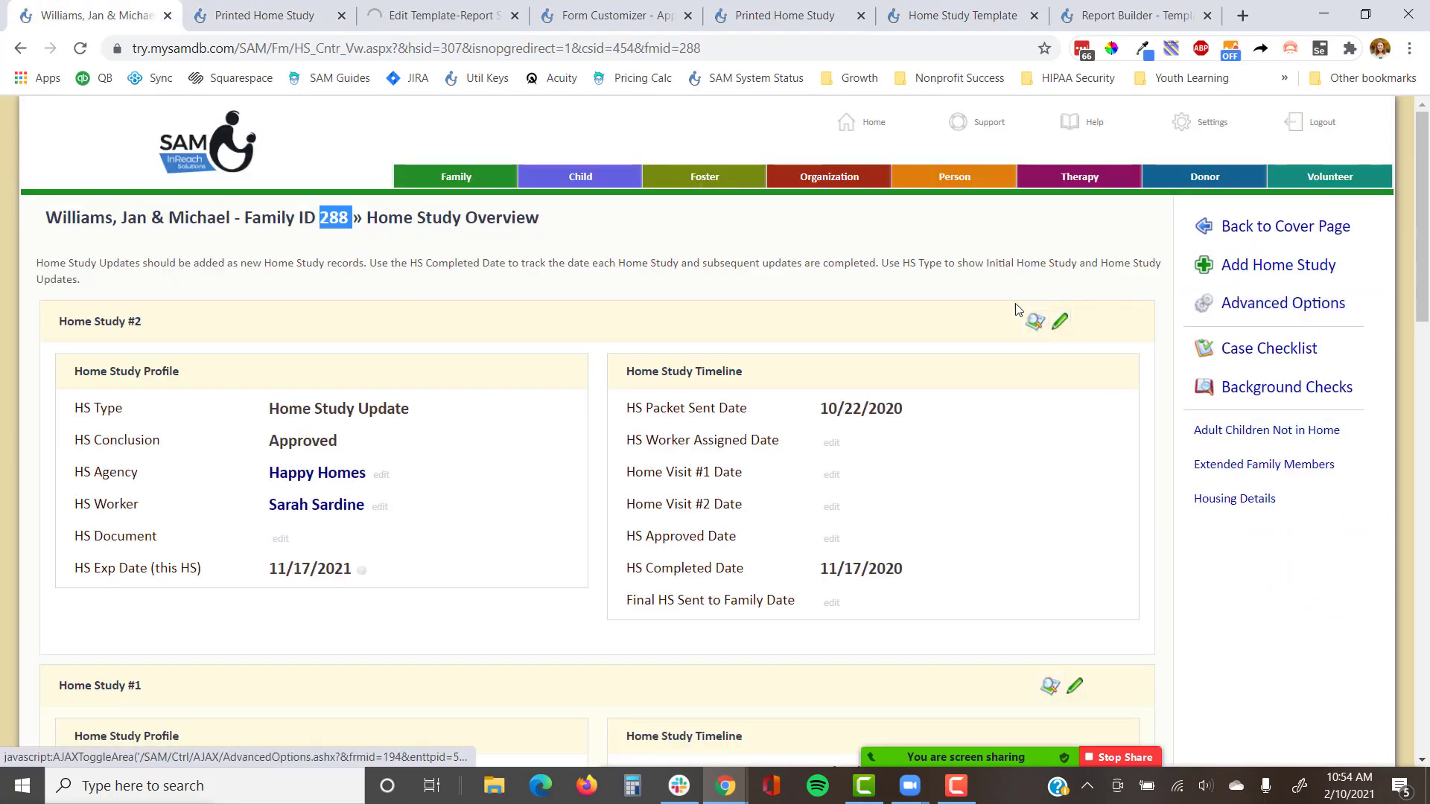
click(1033, 320)
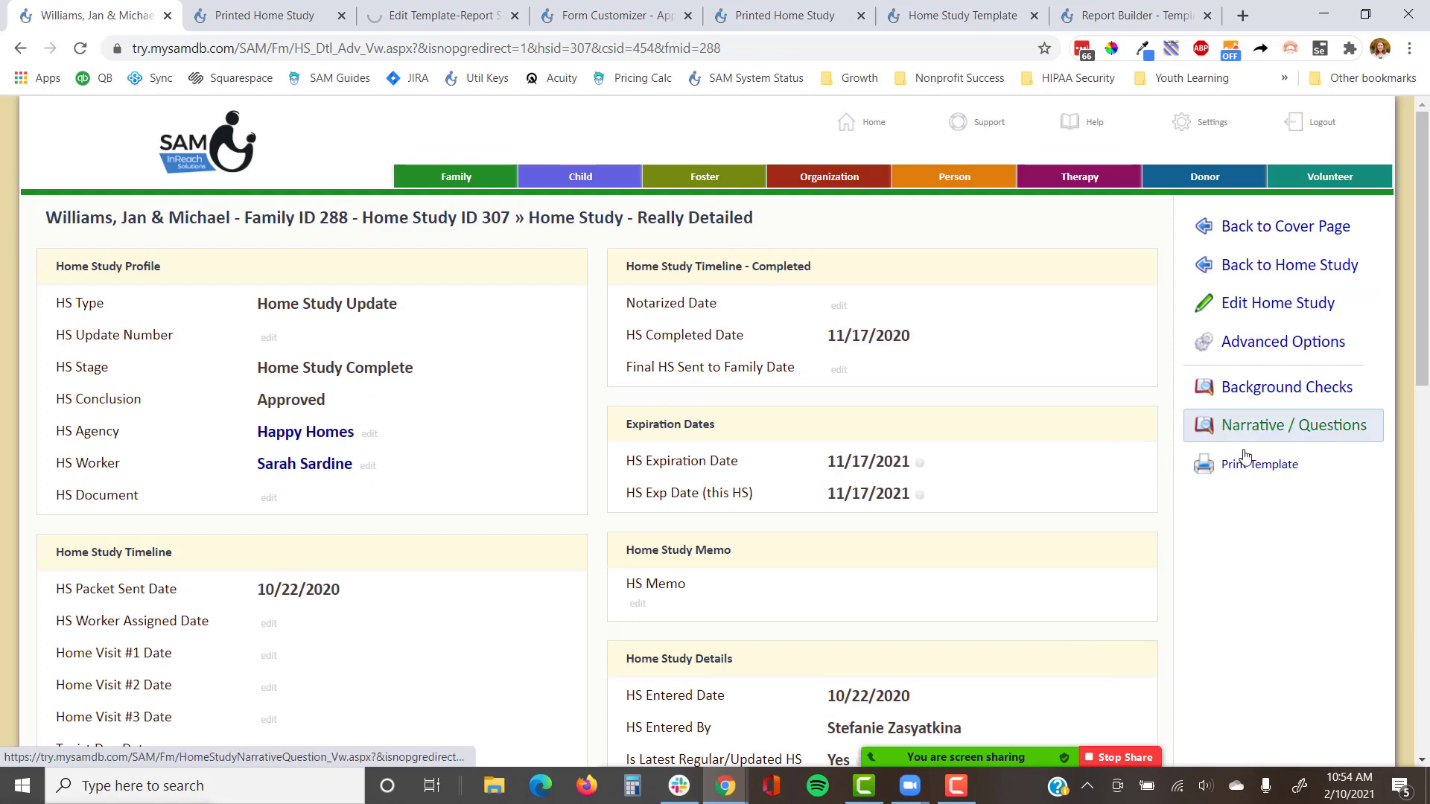
click(1203, 465)
scroll(721, 440, down, 6)
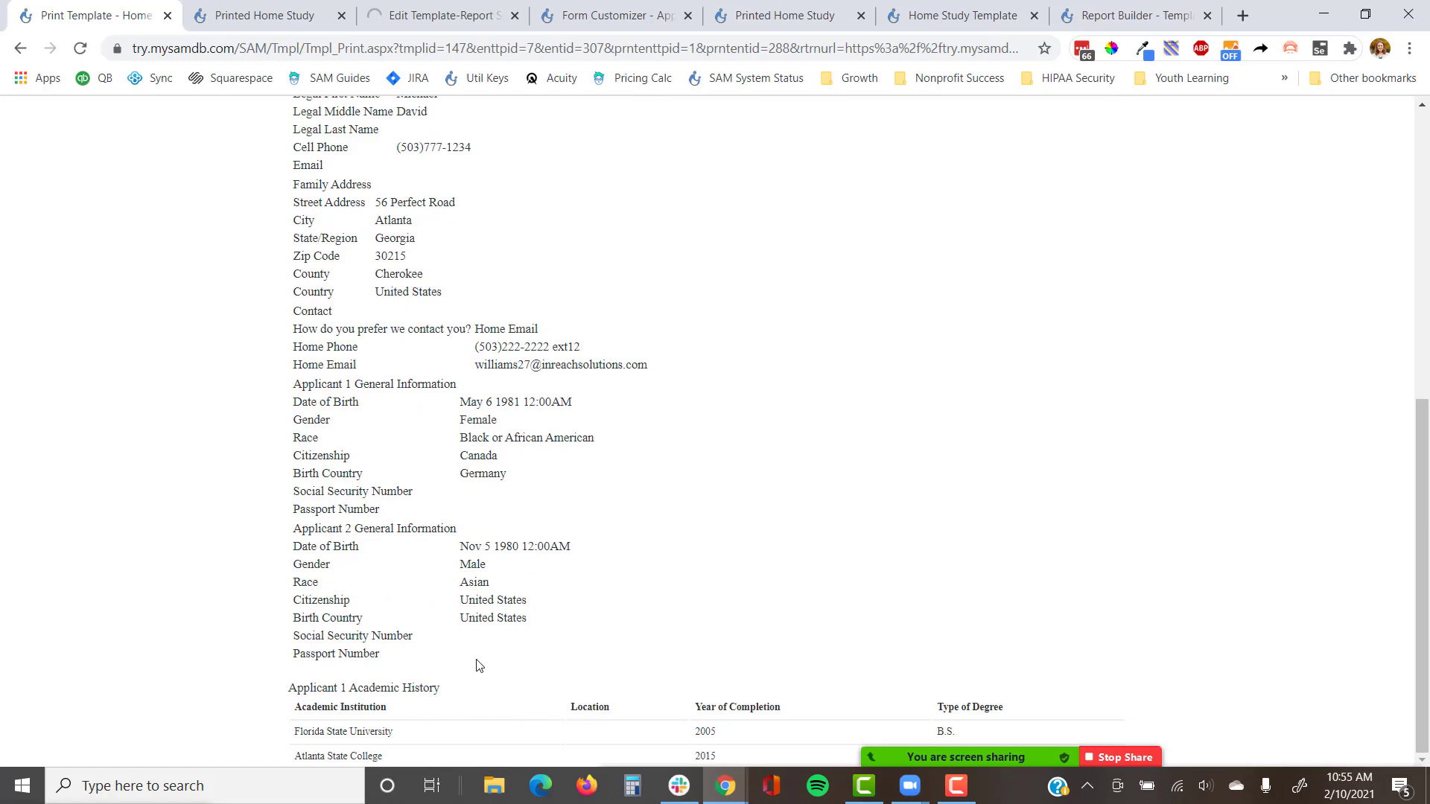
Step: Add two empty lines at the end of the Home Study Template, save it, and refresh the printed home study
click(940, 22)
scroll(450, 489, down, 6)
click(352, 587)
key(Return)
key(Return)
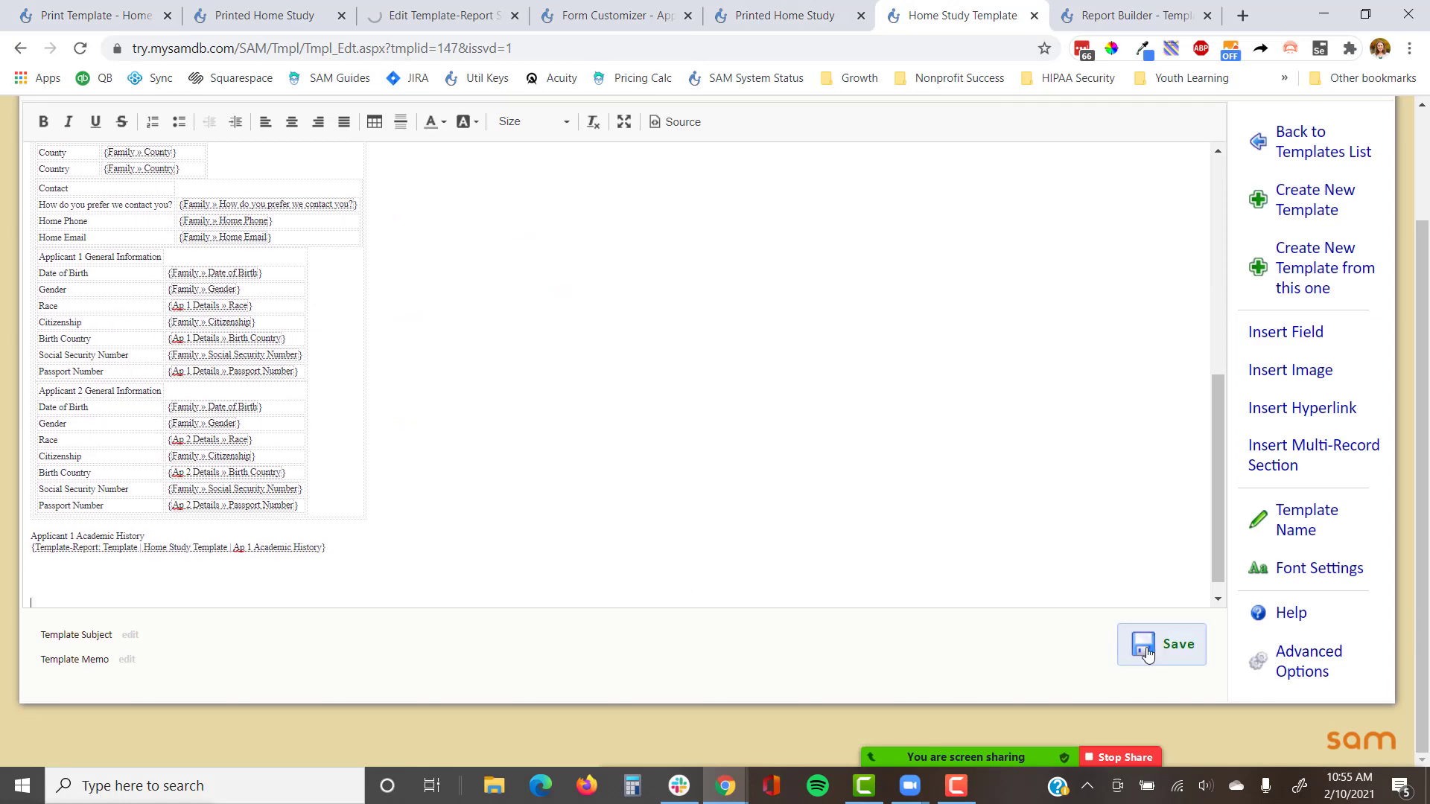
click(1173, 644)
click(99, 7)
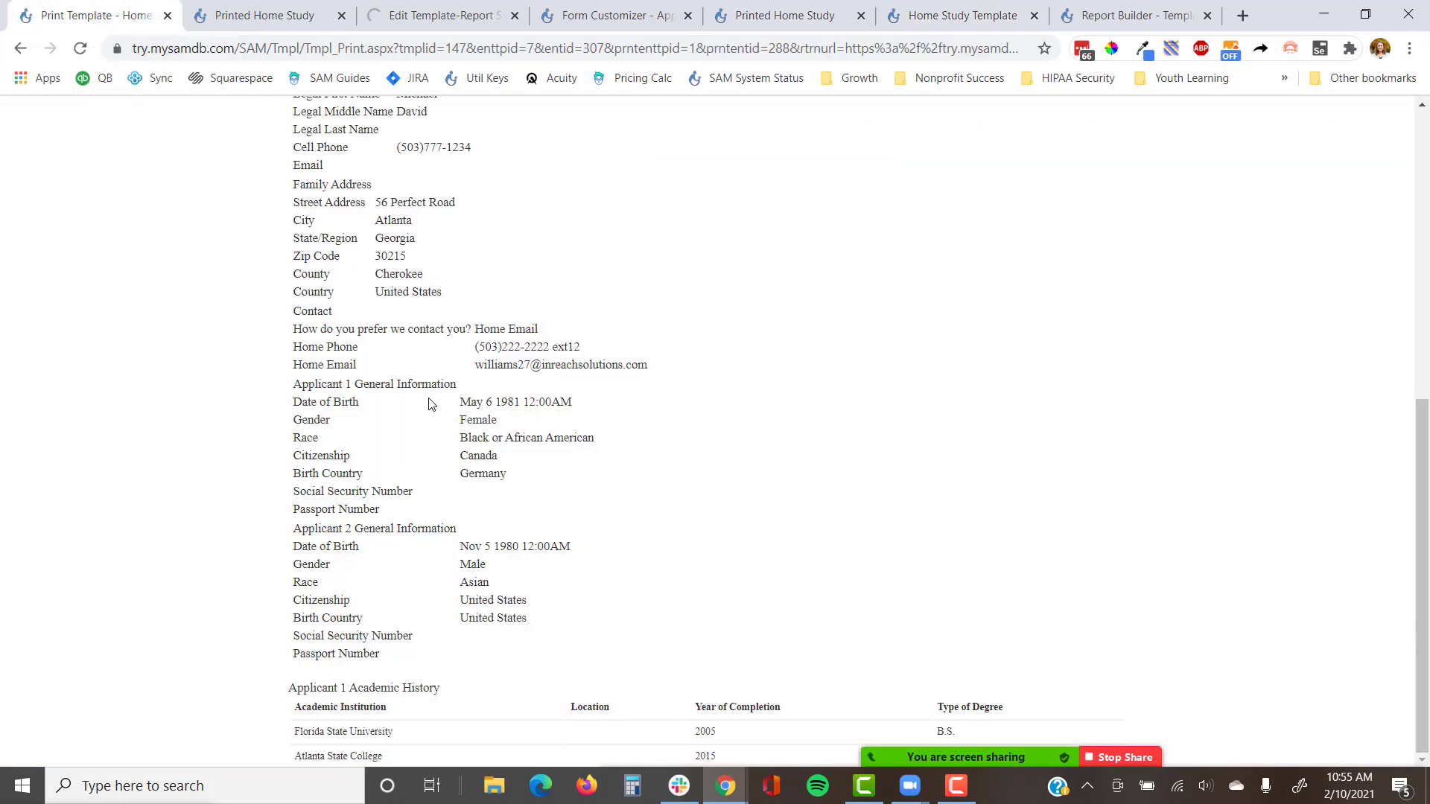
click(81, 49)
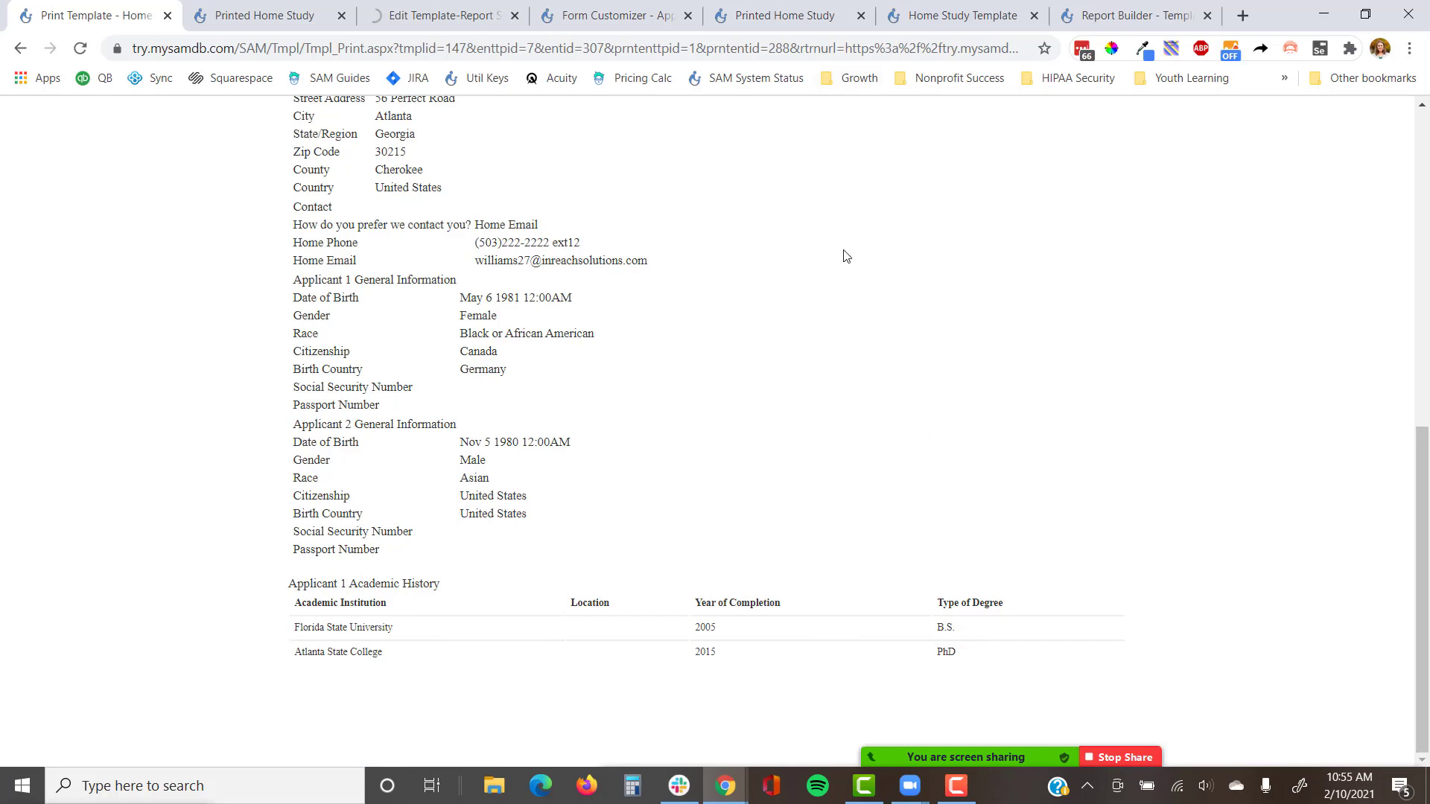
Step: Create a new template named "Template | Home Study | Academic History"
click(901, 8)
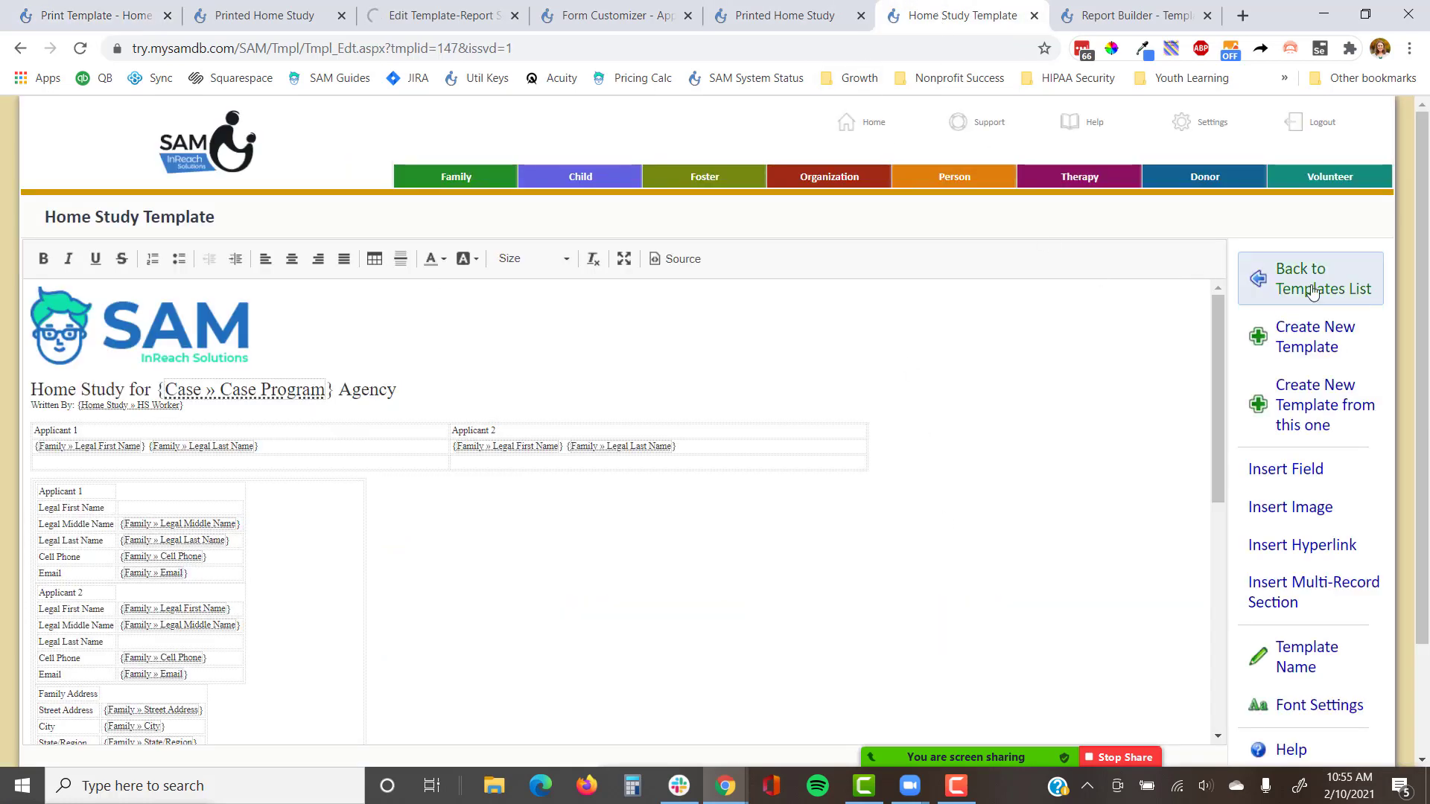
click(1312, 337)
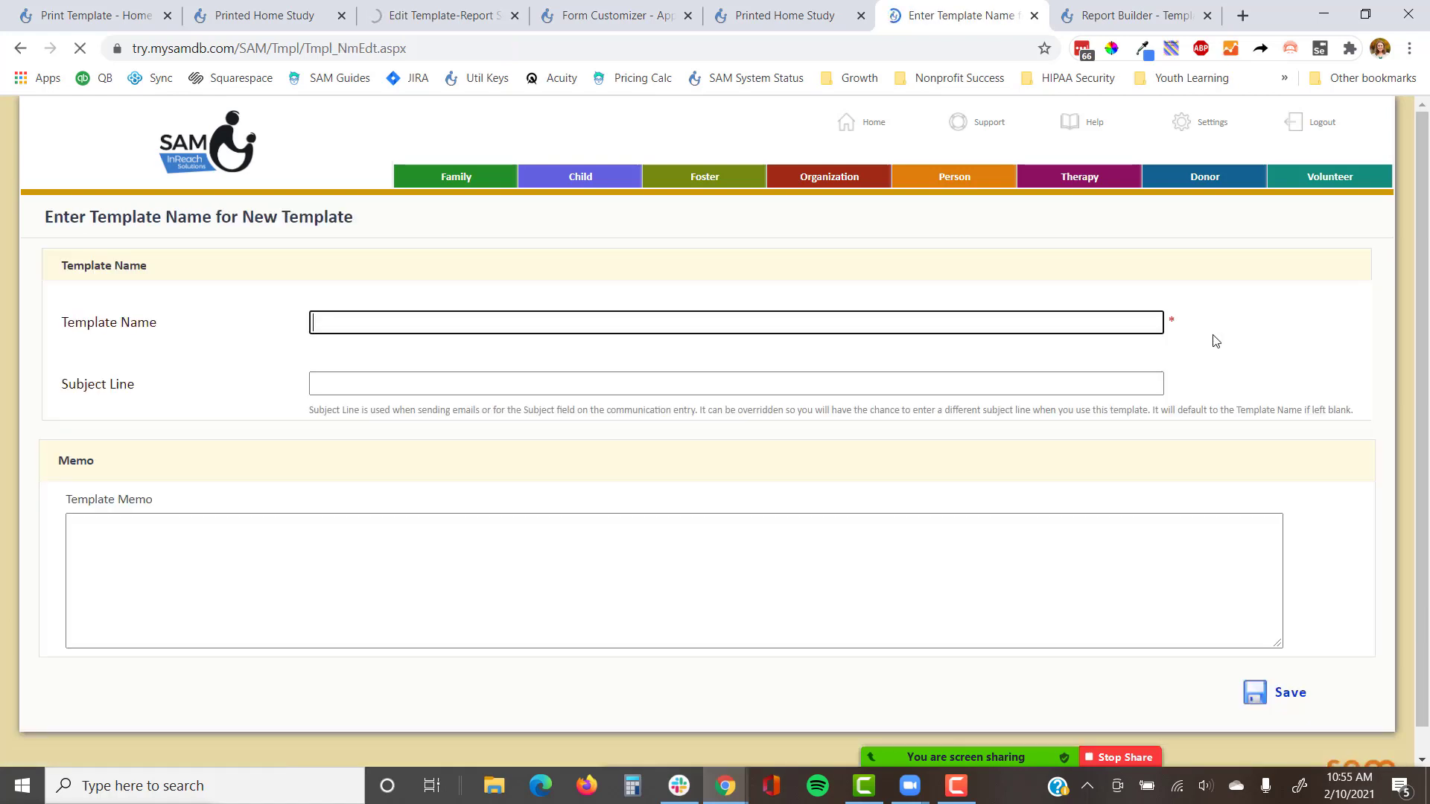
text(Temmplate)
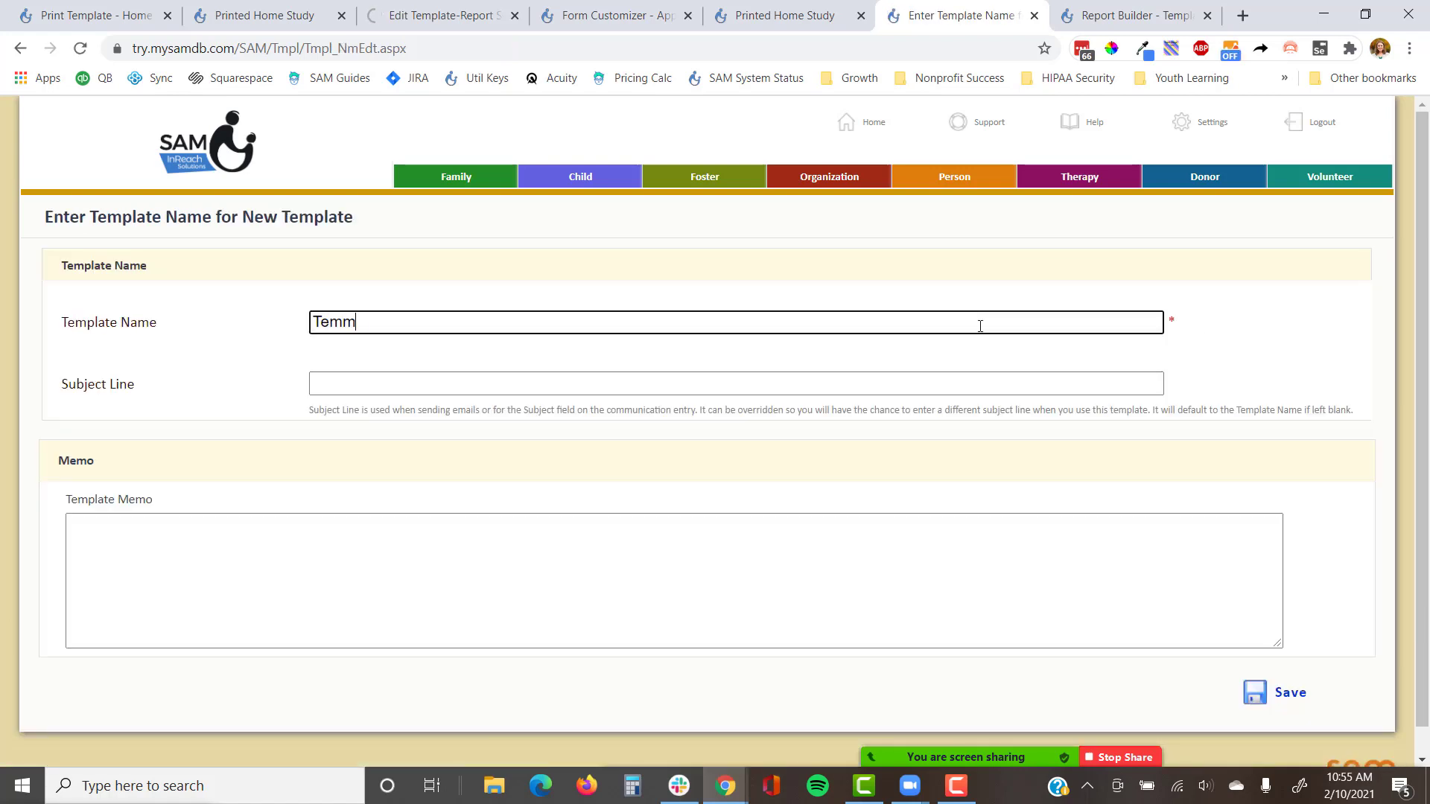
key(BackSpace)
key(BackSpace)
key(BackSpace)
text(opl)
key(BackSpace)
key(BackSpace)
key(BackSpace)
text(plate | Home Study | A)
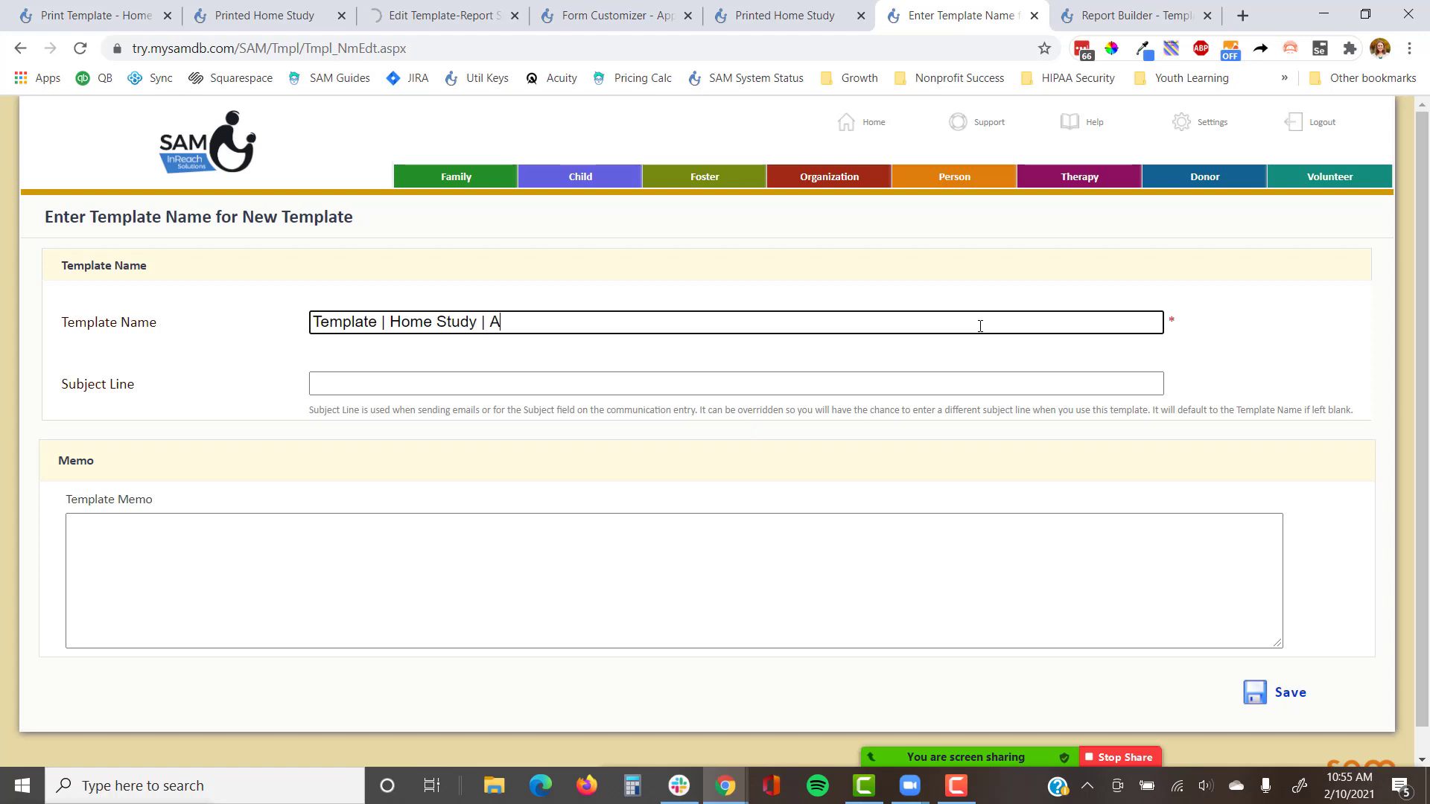
text(cademic History)
key(Tab)
key(Tab)
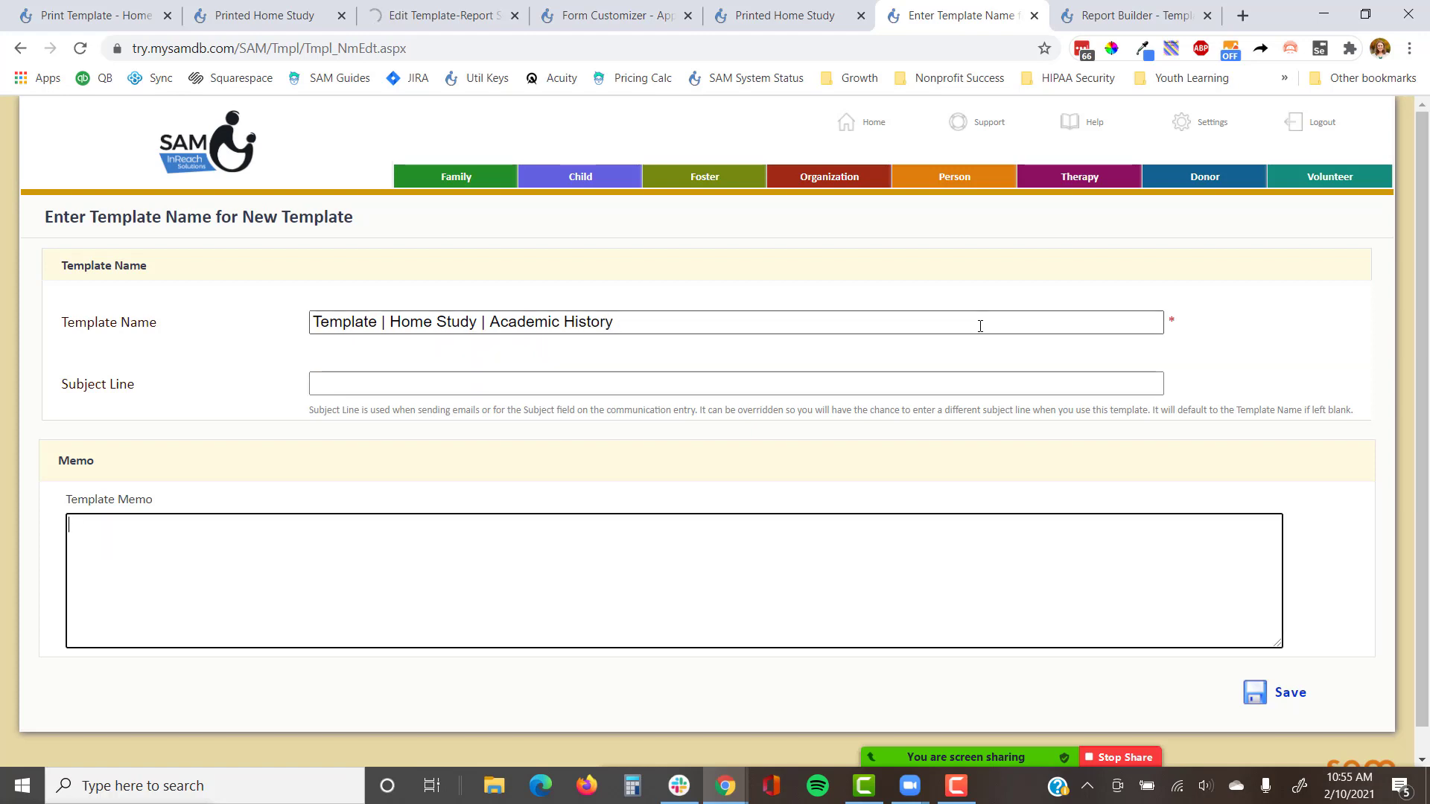
click(1273, 692)
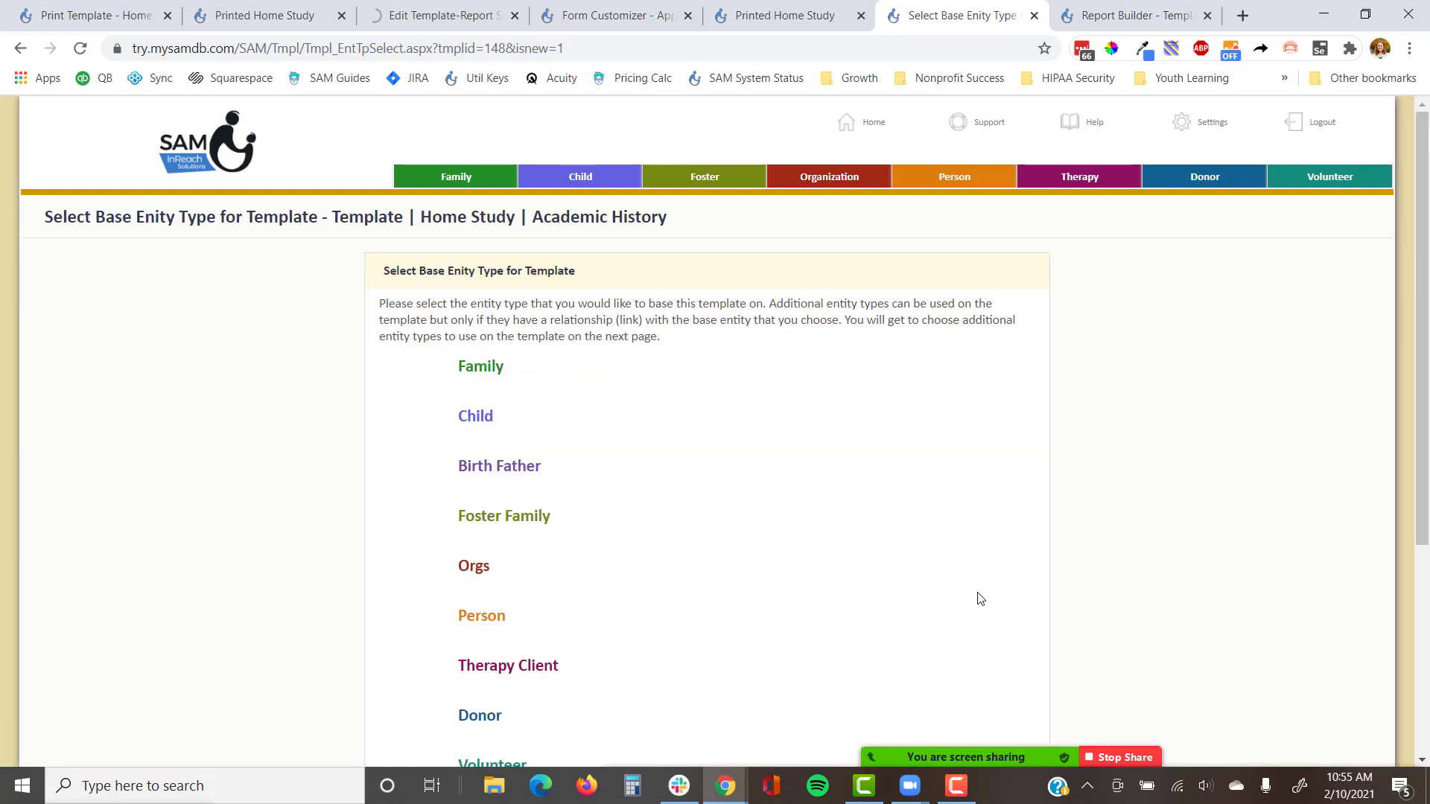
Step: Base the new template on Family, with Family Details | Academic History as its multi-record table, and save the table selection
click(498, 372)
click(313, 354)
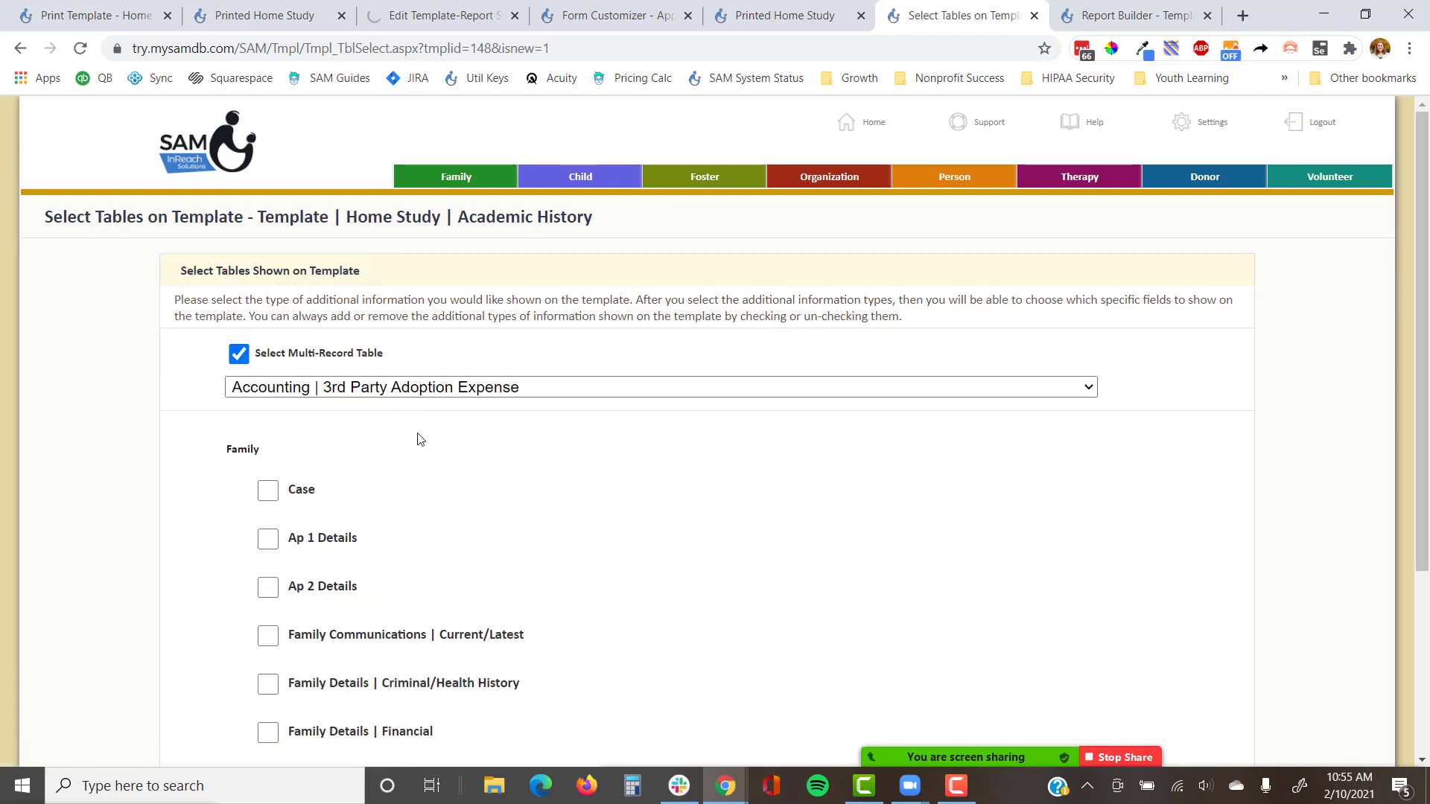
click(434, 389)
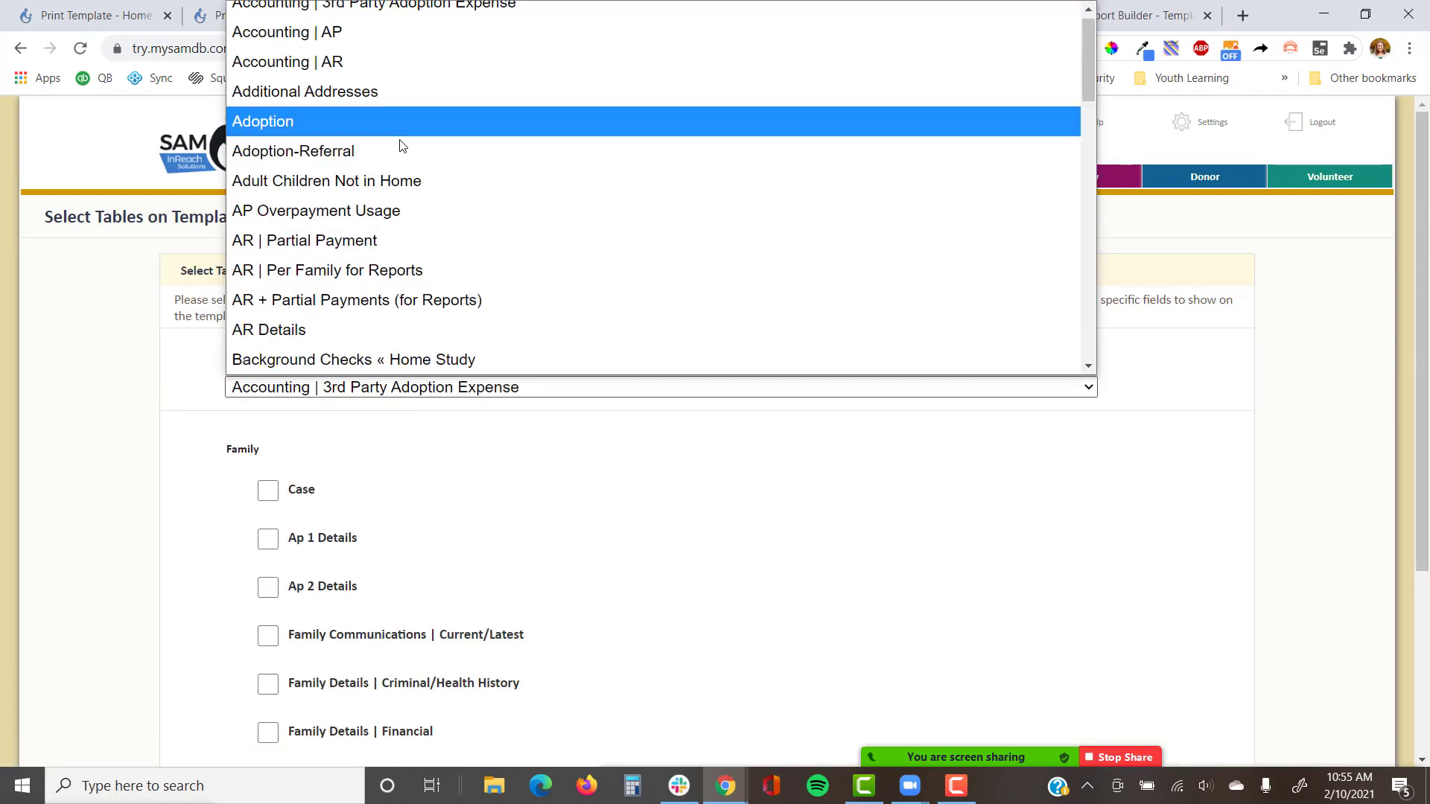
scroll(413, 160, down, 5)
scroll(414, 160, down, 5)
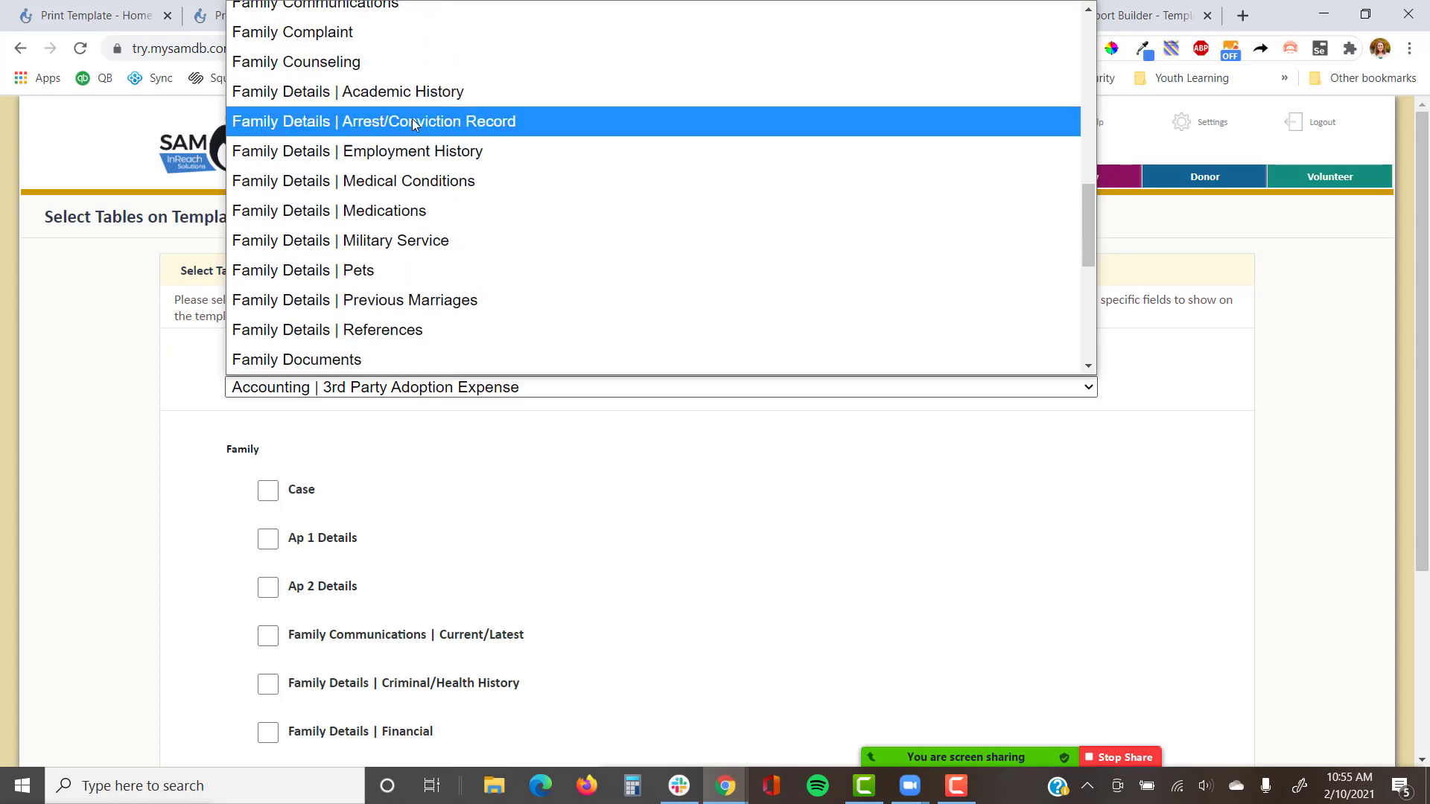
click(412, 94)
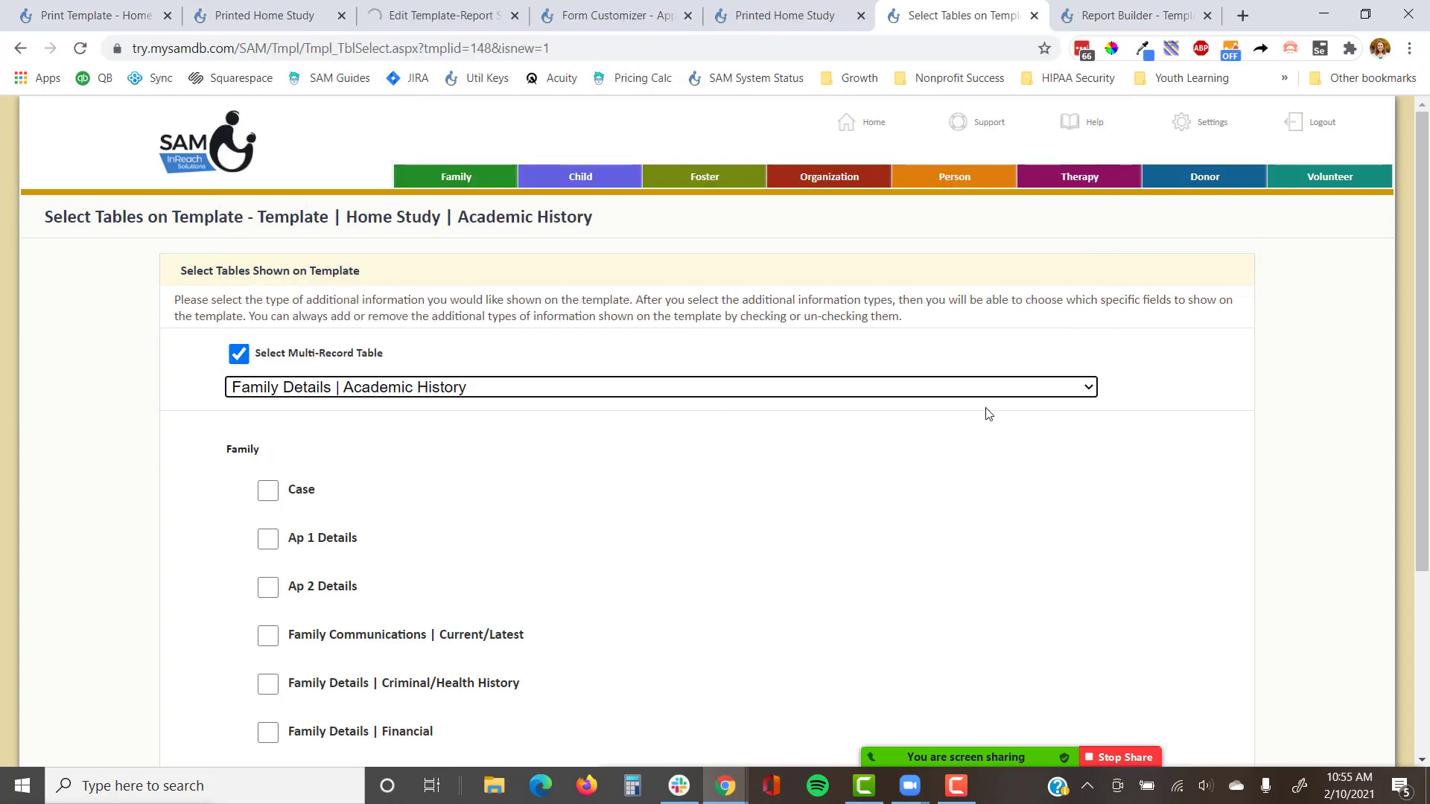
scroll(968, 415, down, 3)
click(1259, 663)
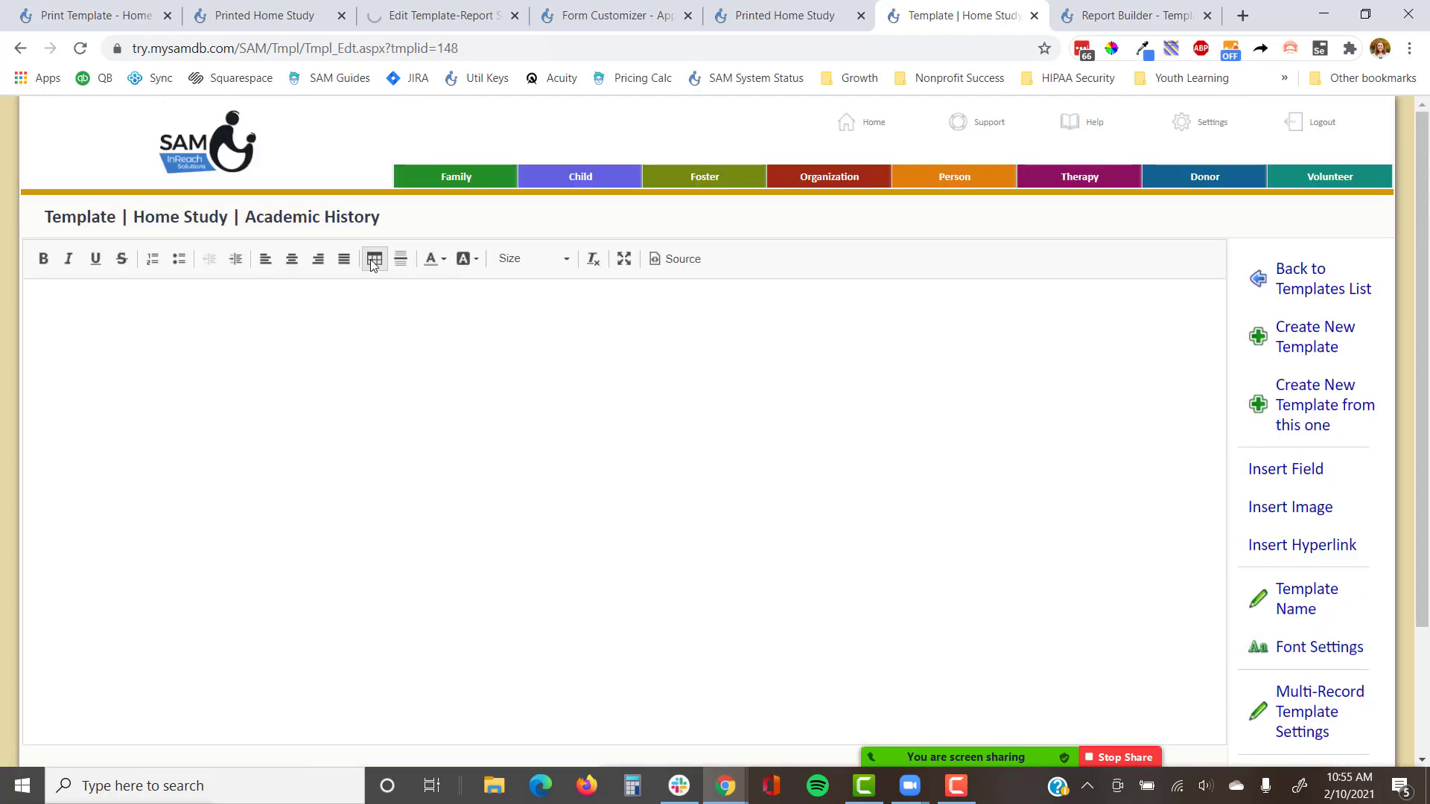
Step: Insert all fields from the Application | Academic History form into the blank template in table format
click(113, 301)
scroll(1378, 613, down, 2)
click(1309, 658)
scroll(1333, 521, down, 6)
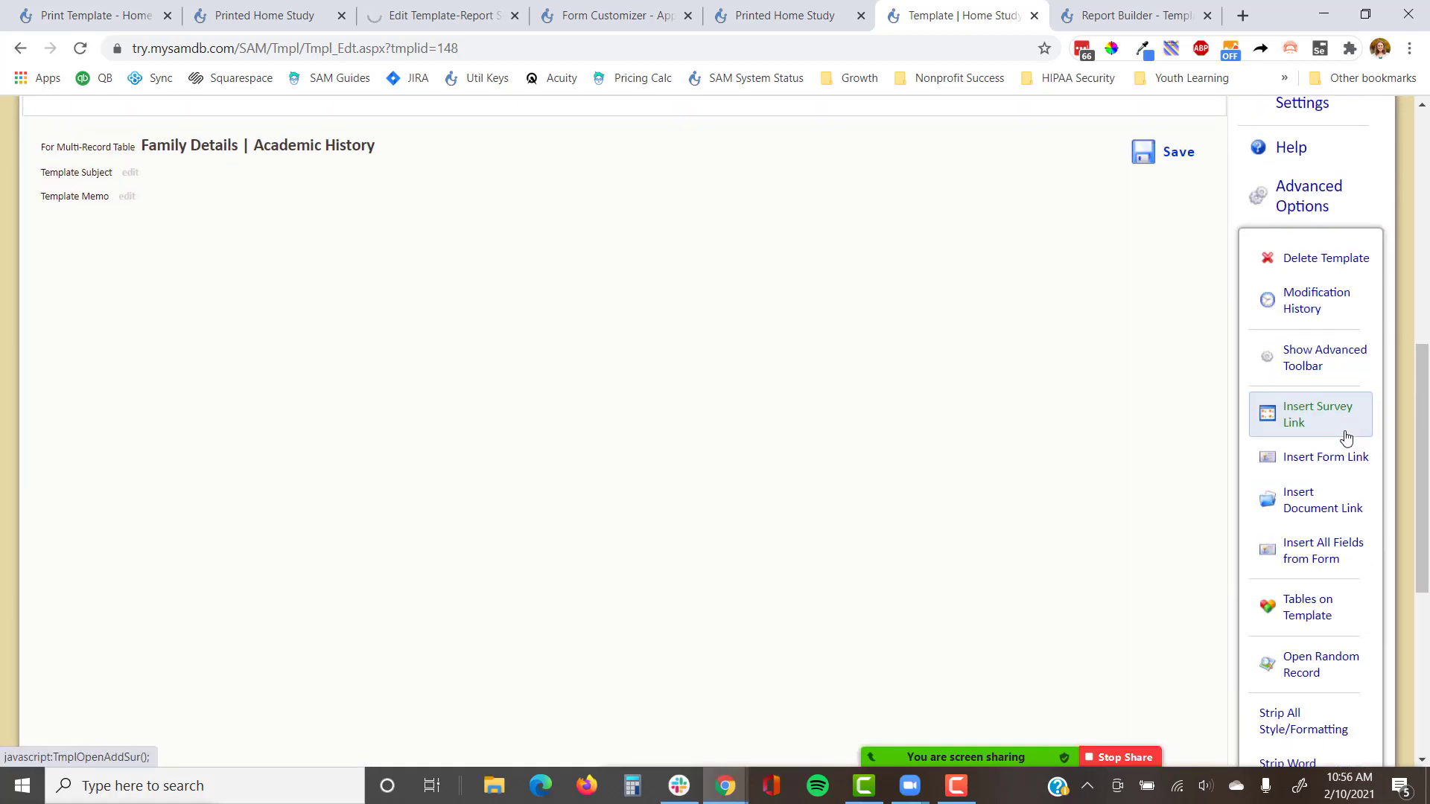
click(1324, 551)
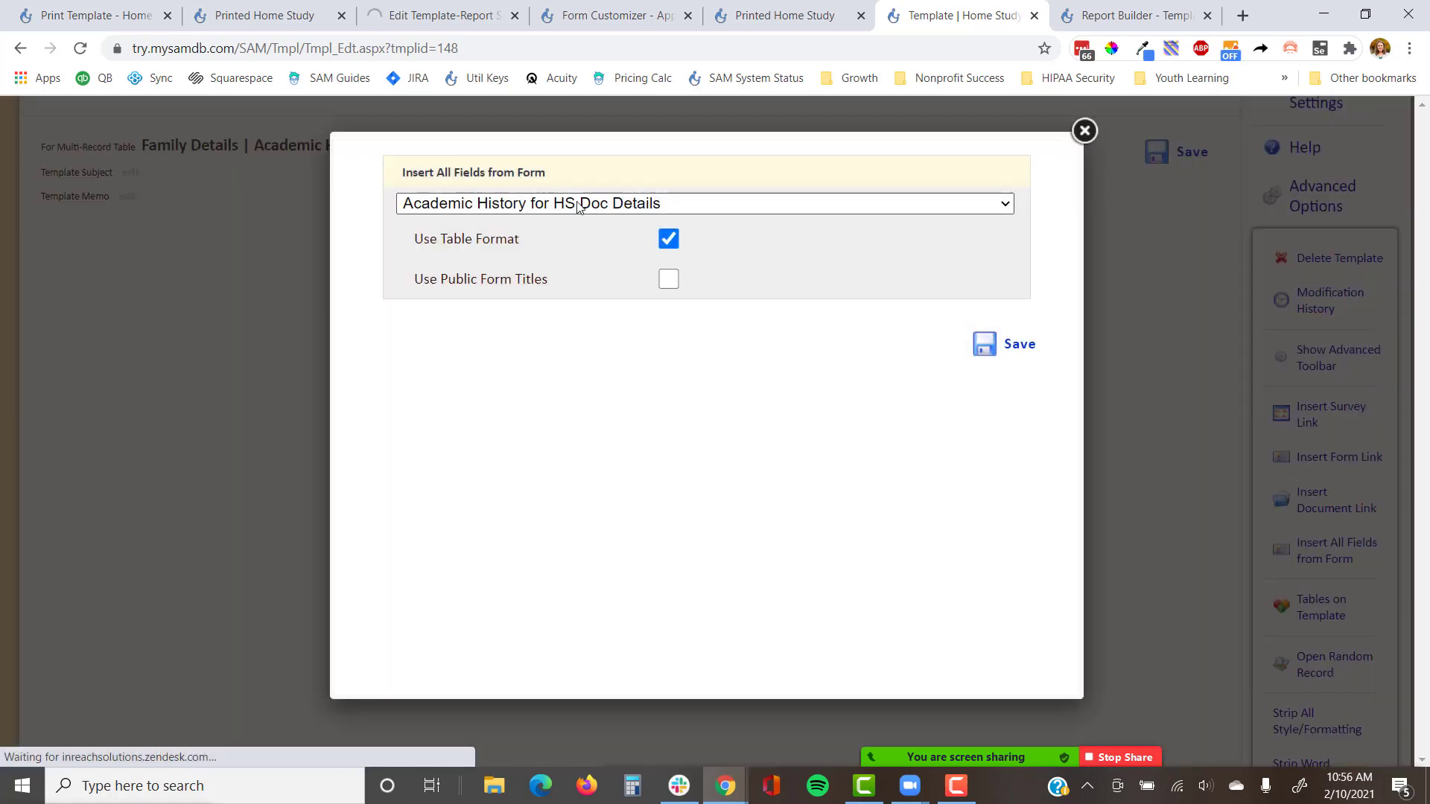
click(580, 209)
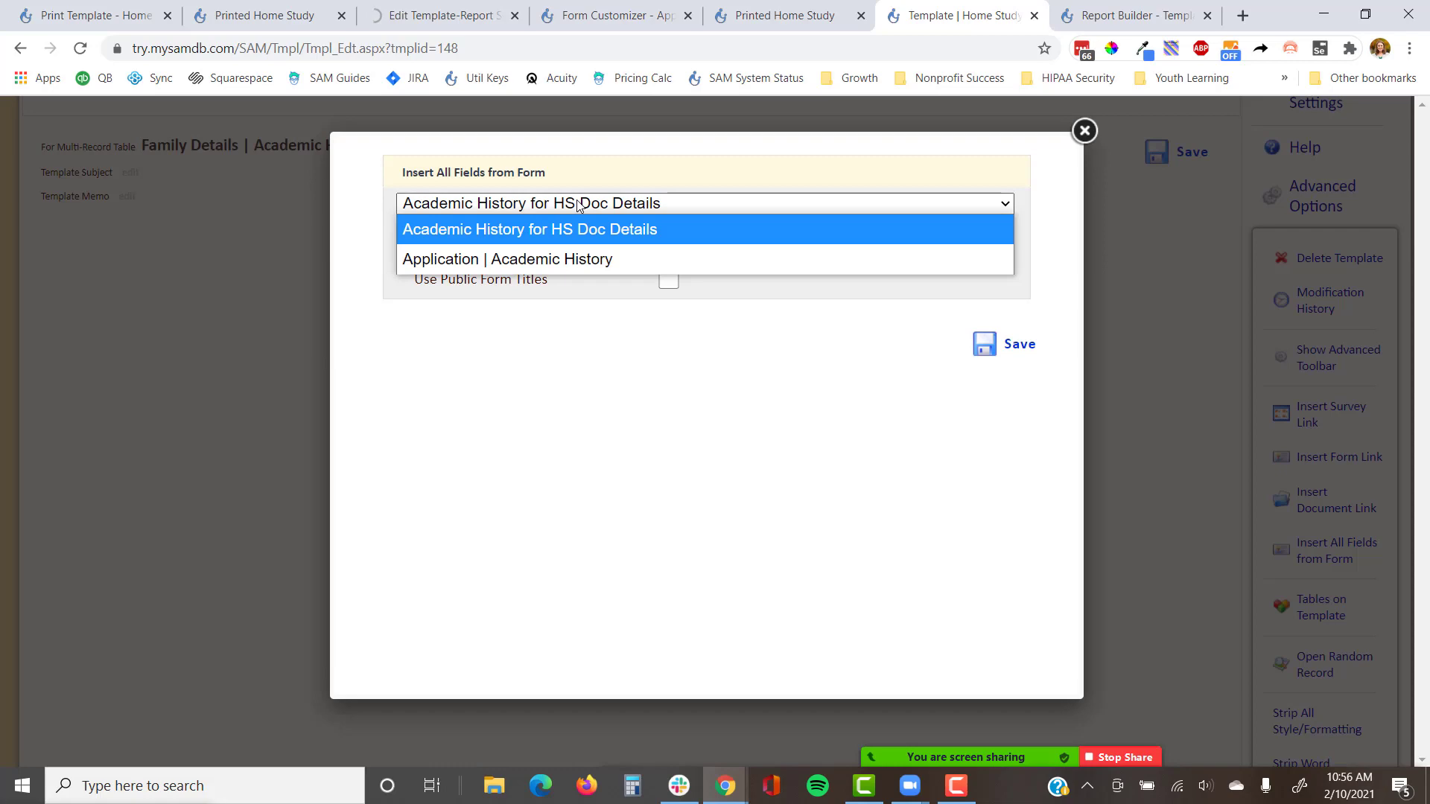
click(574, 259)
click(991, 343)
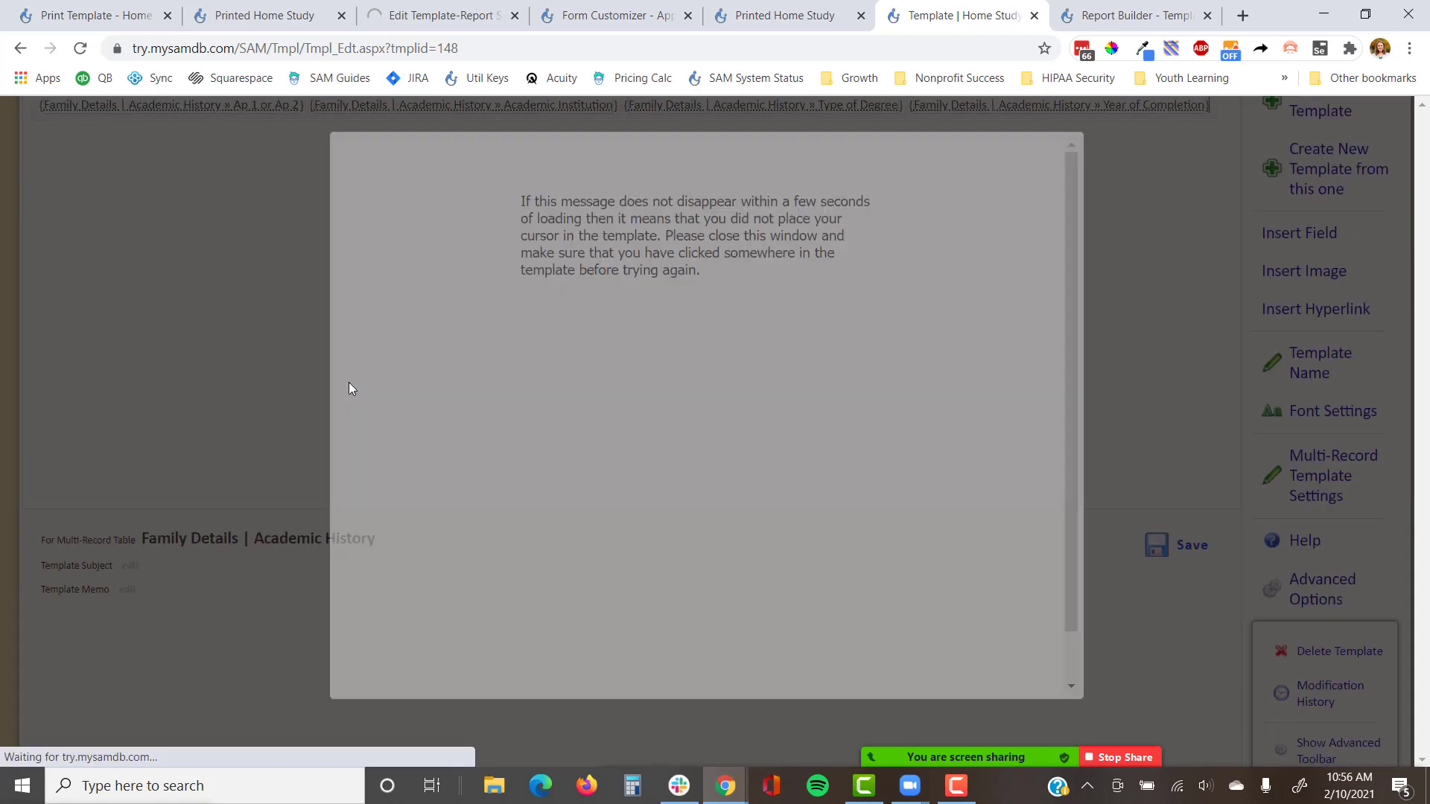
Step: Delete the Ap 1 or Ap 2 heading and field cells from the academic history table and save the template
scroll(335, 381, up, 6)
scroll(336, 385, up, 1)
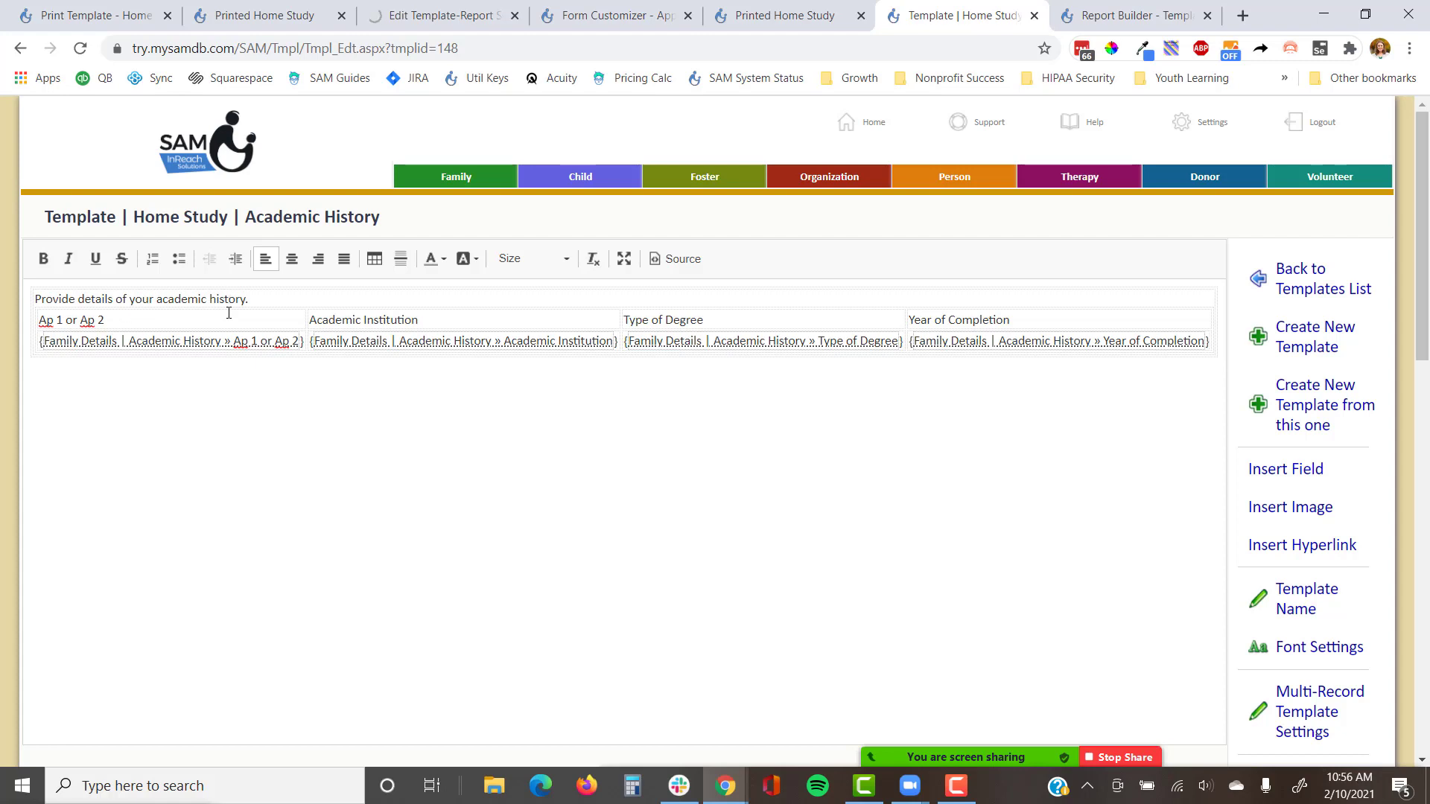
drag(229, 316, 227, 333)
right_click(231, 343)
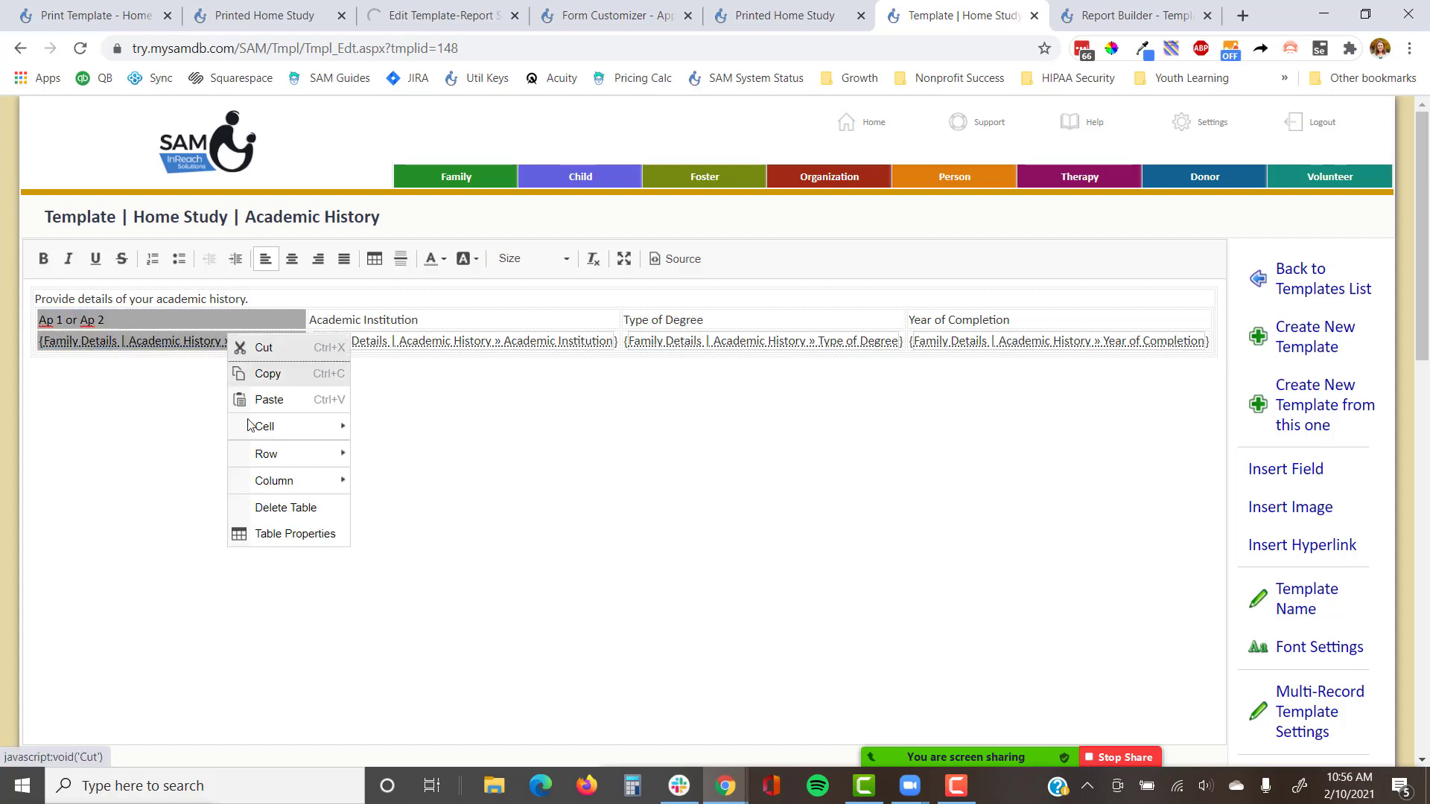
mouse_move(266, 426)
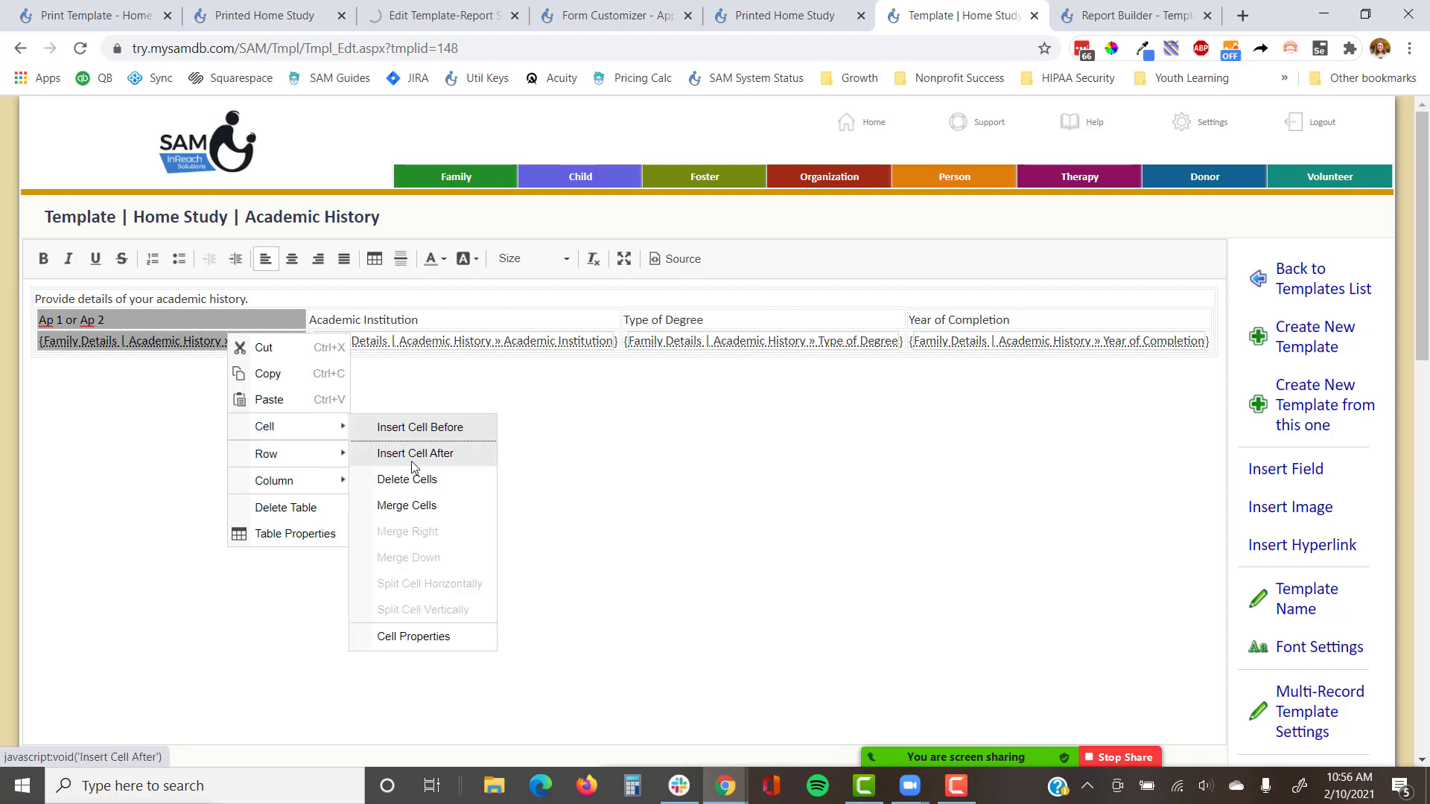
click(417, 481)
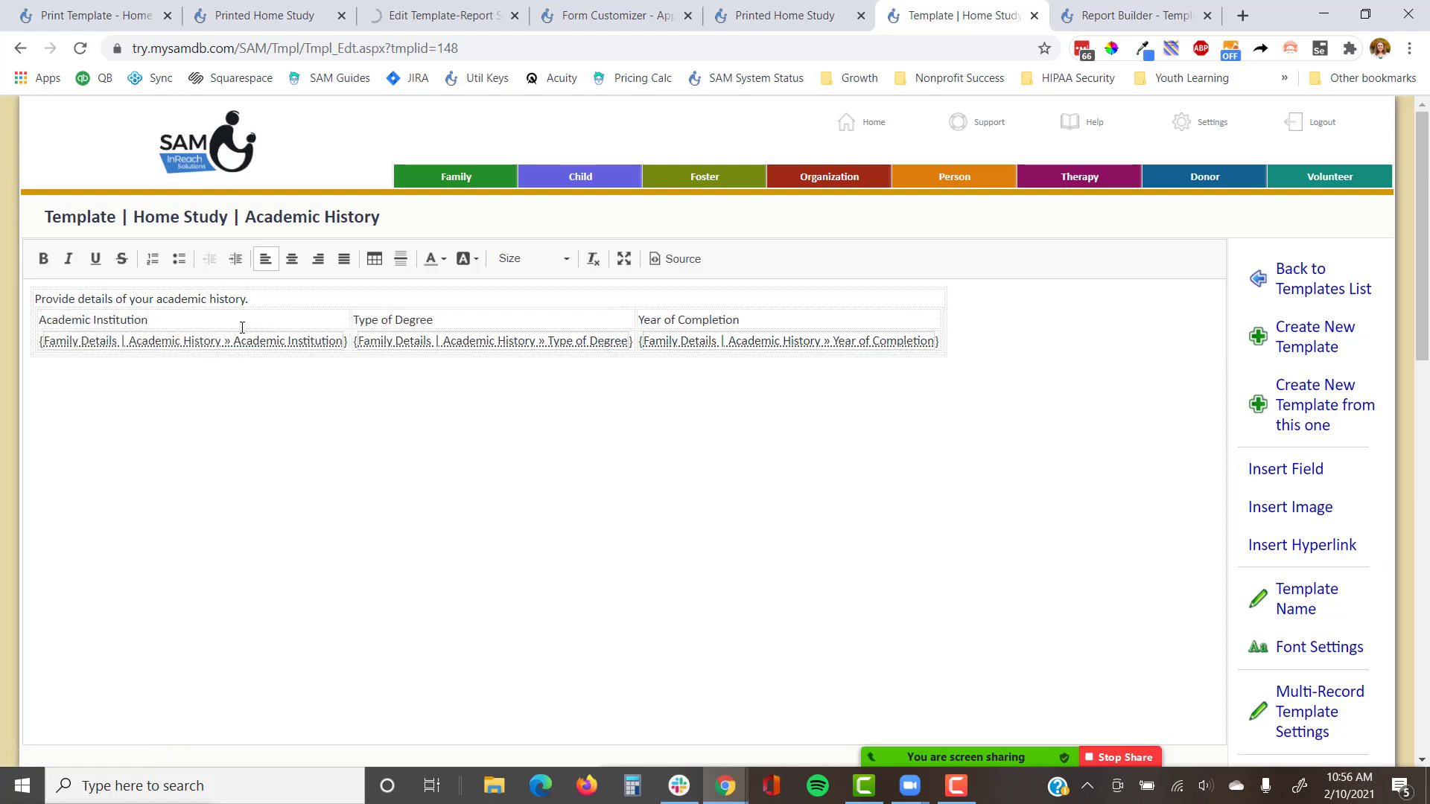
drag(253, 299, 34, 299)
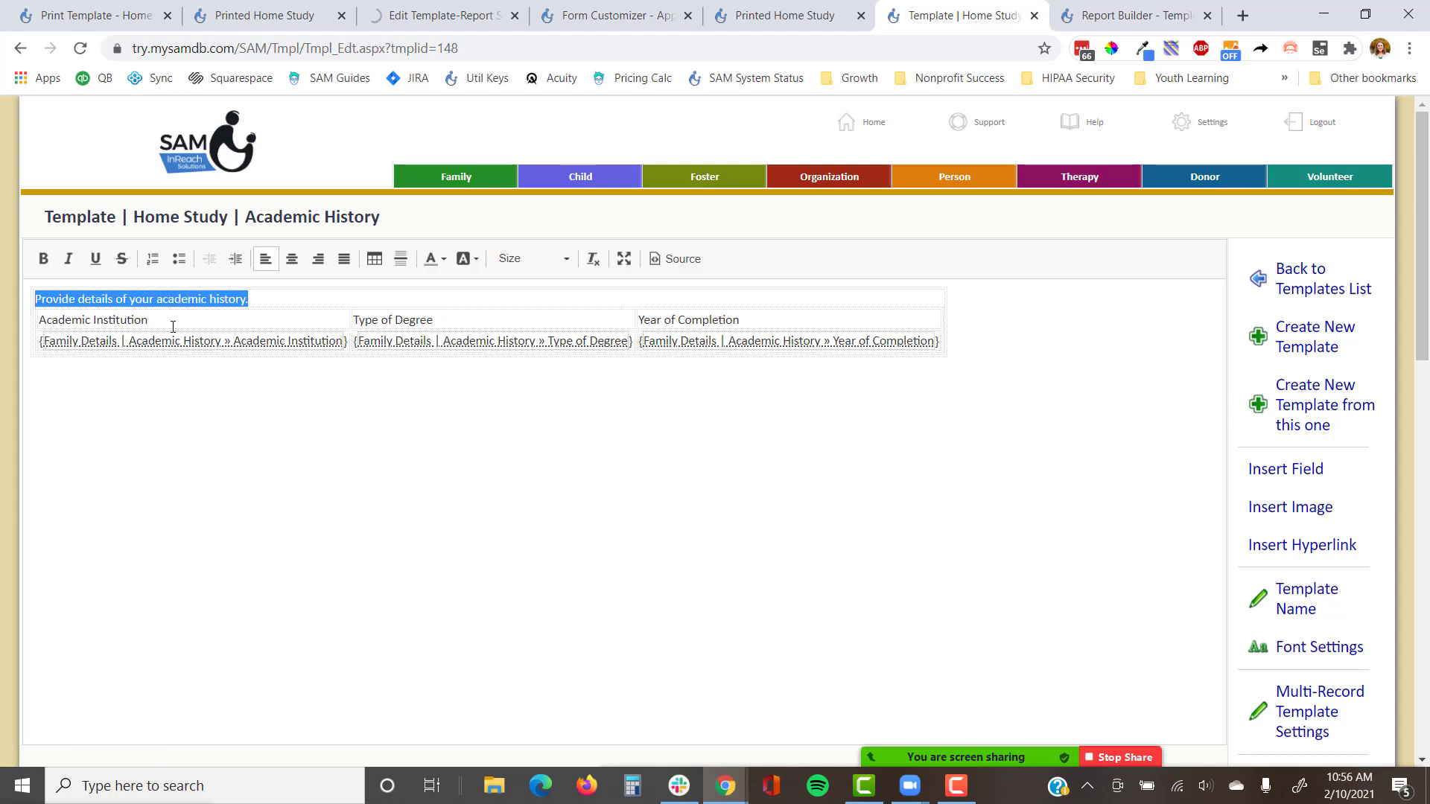
scroll(1000, 401, down, 3)
click(1167, 596)
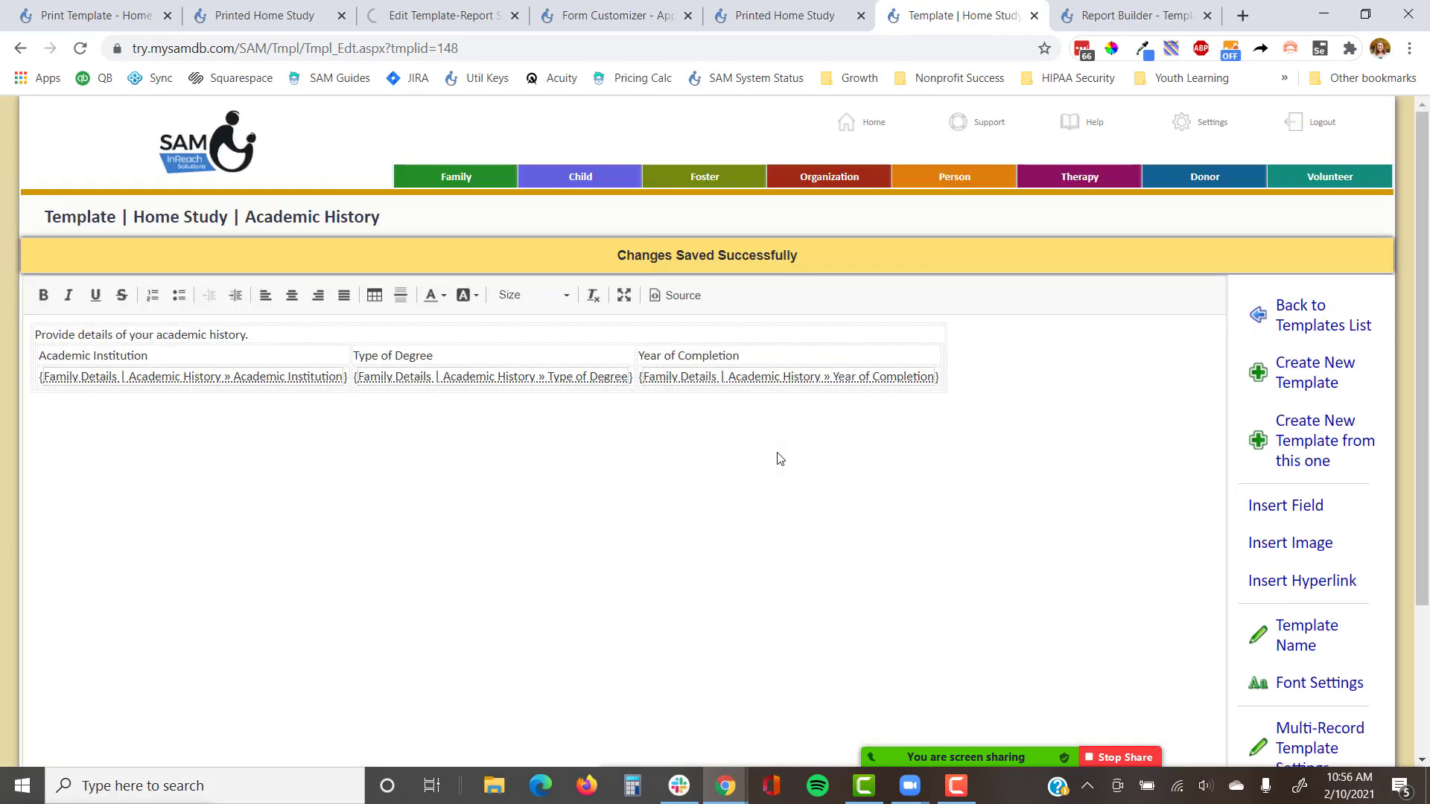
Step: Look through the open template pages, return from the report styles to the Printed Home Study font properties, and reset the zoom
click(71, 8)
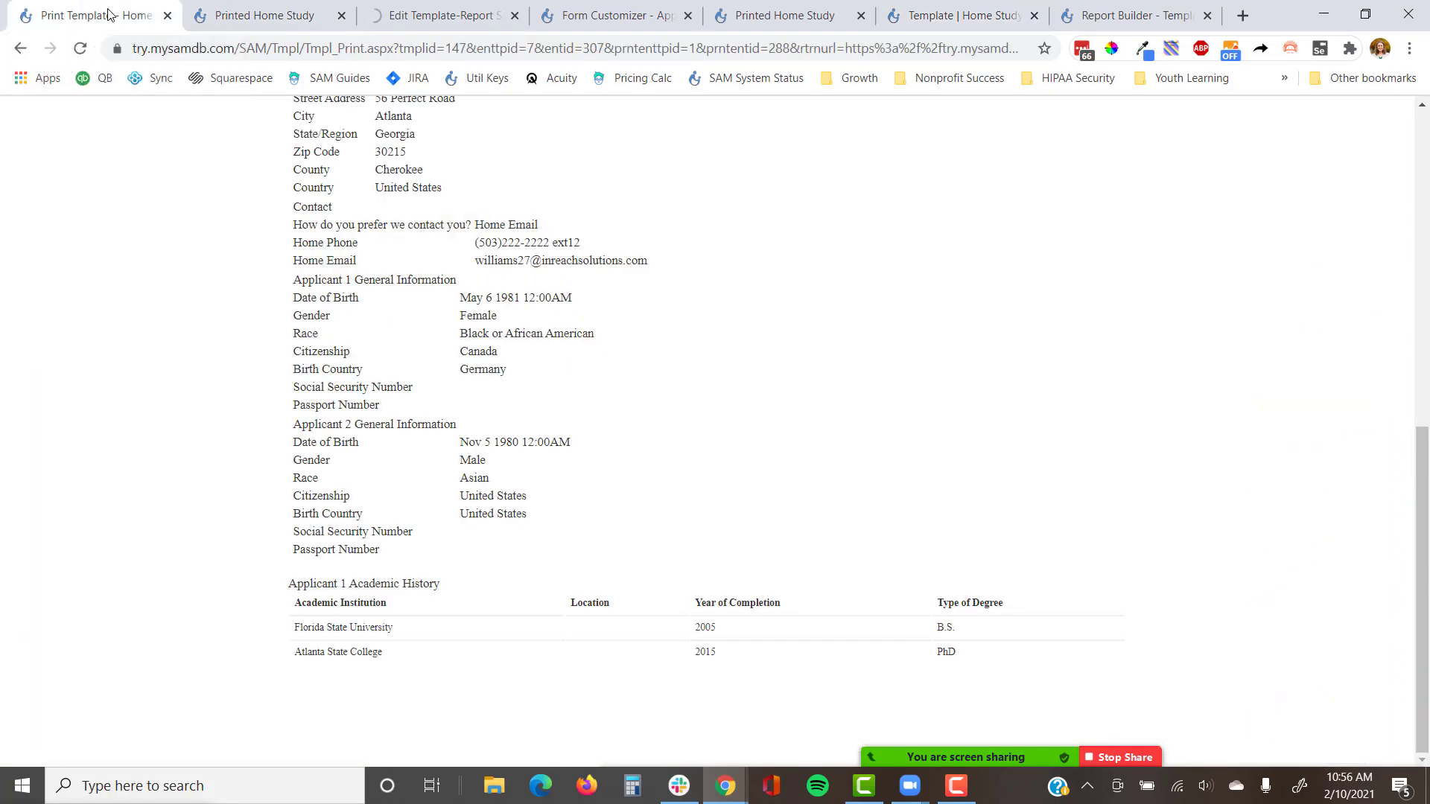
click(264, 15)
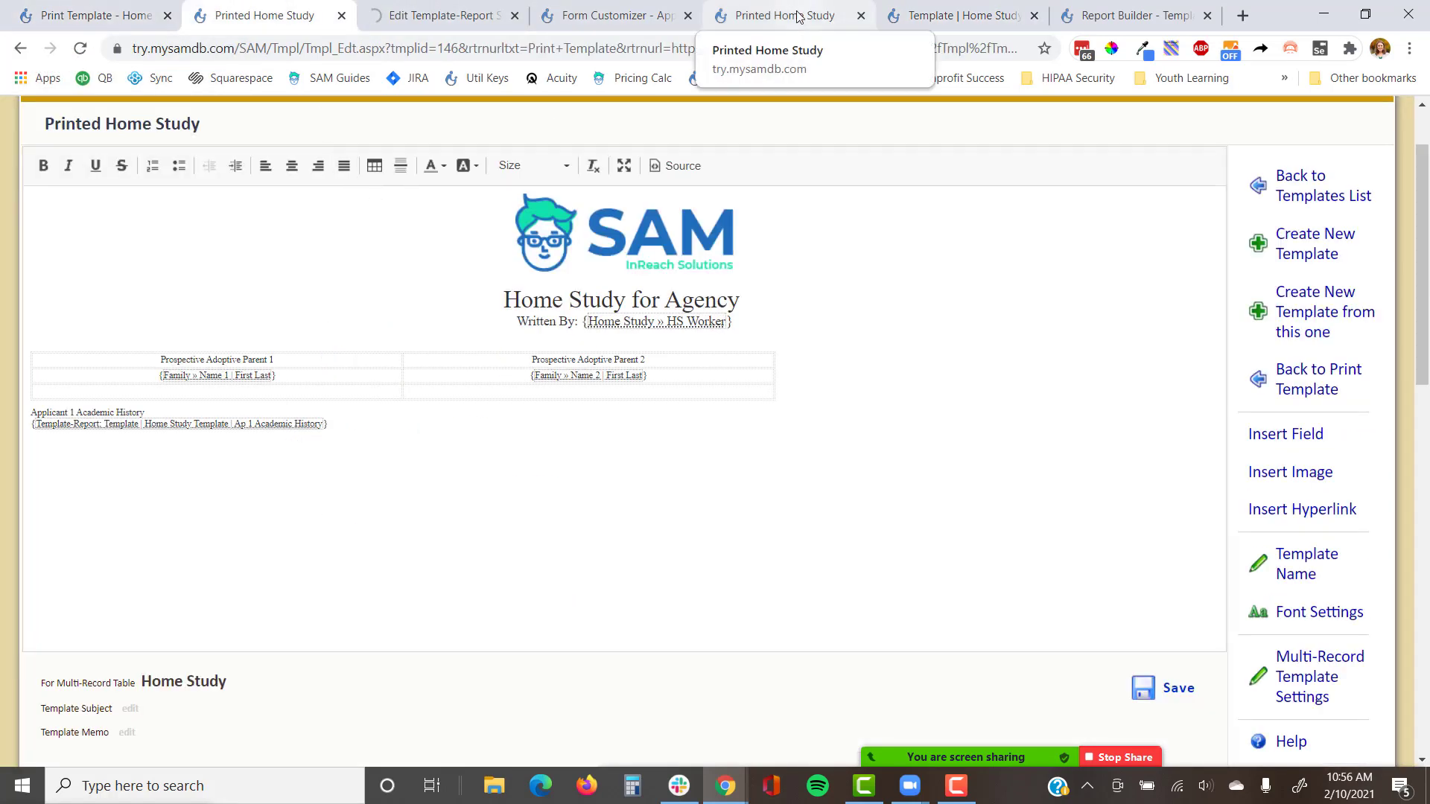
click(968, 15)
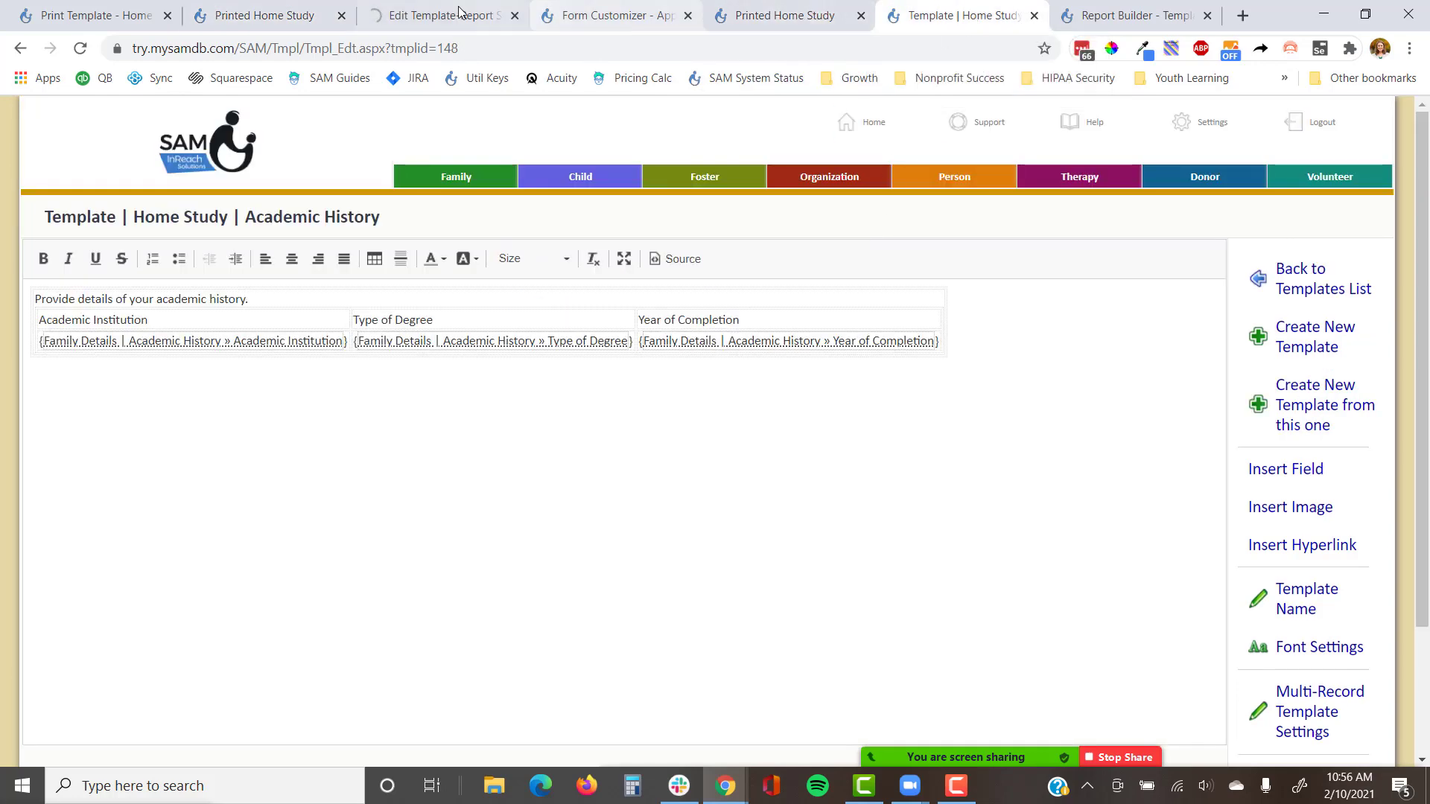
click(436, 14)
click(19, 50)
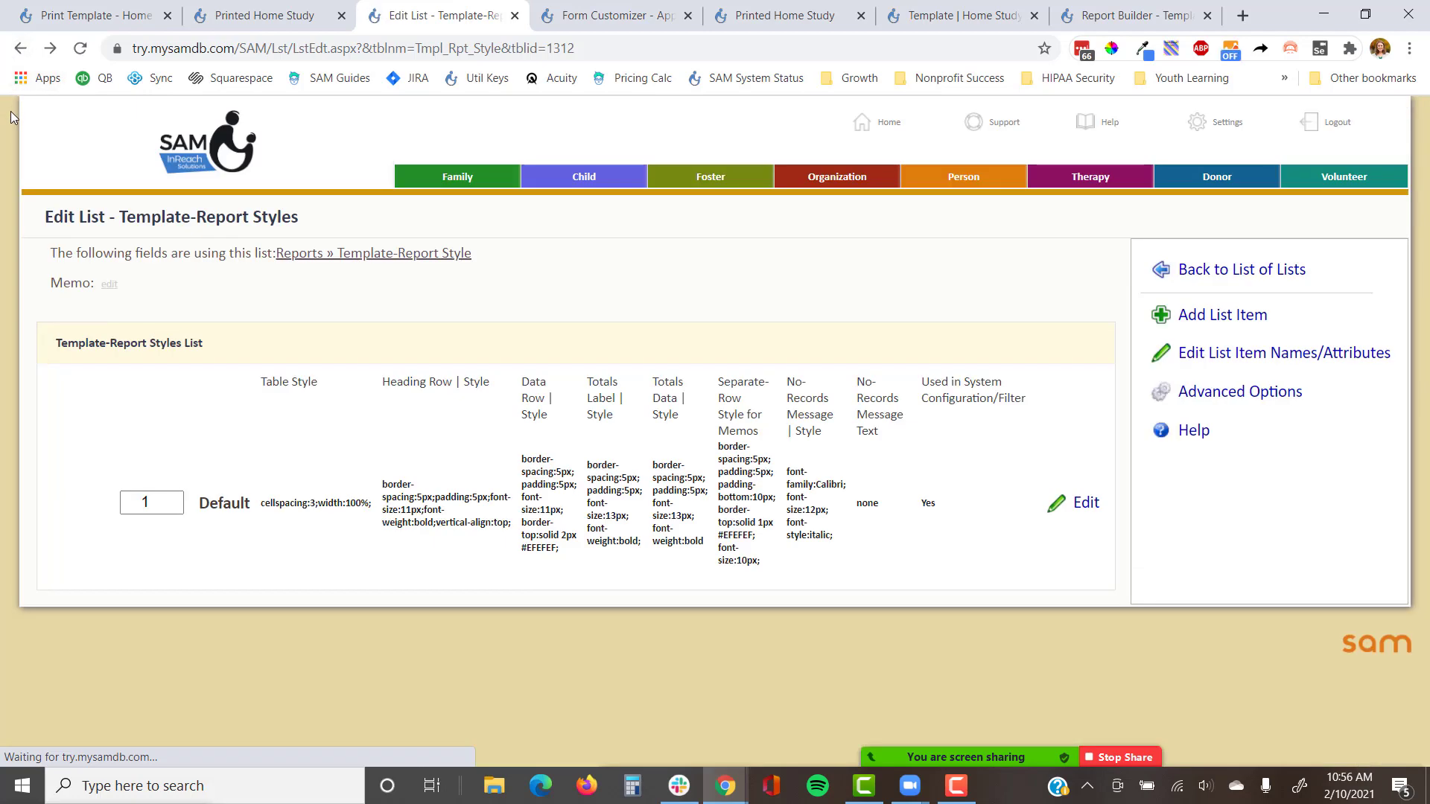
click(15, 50)
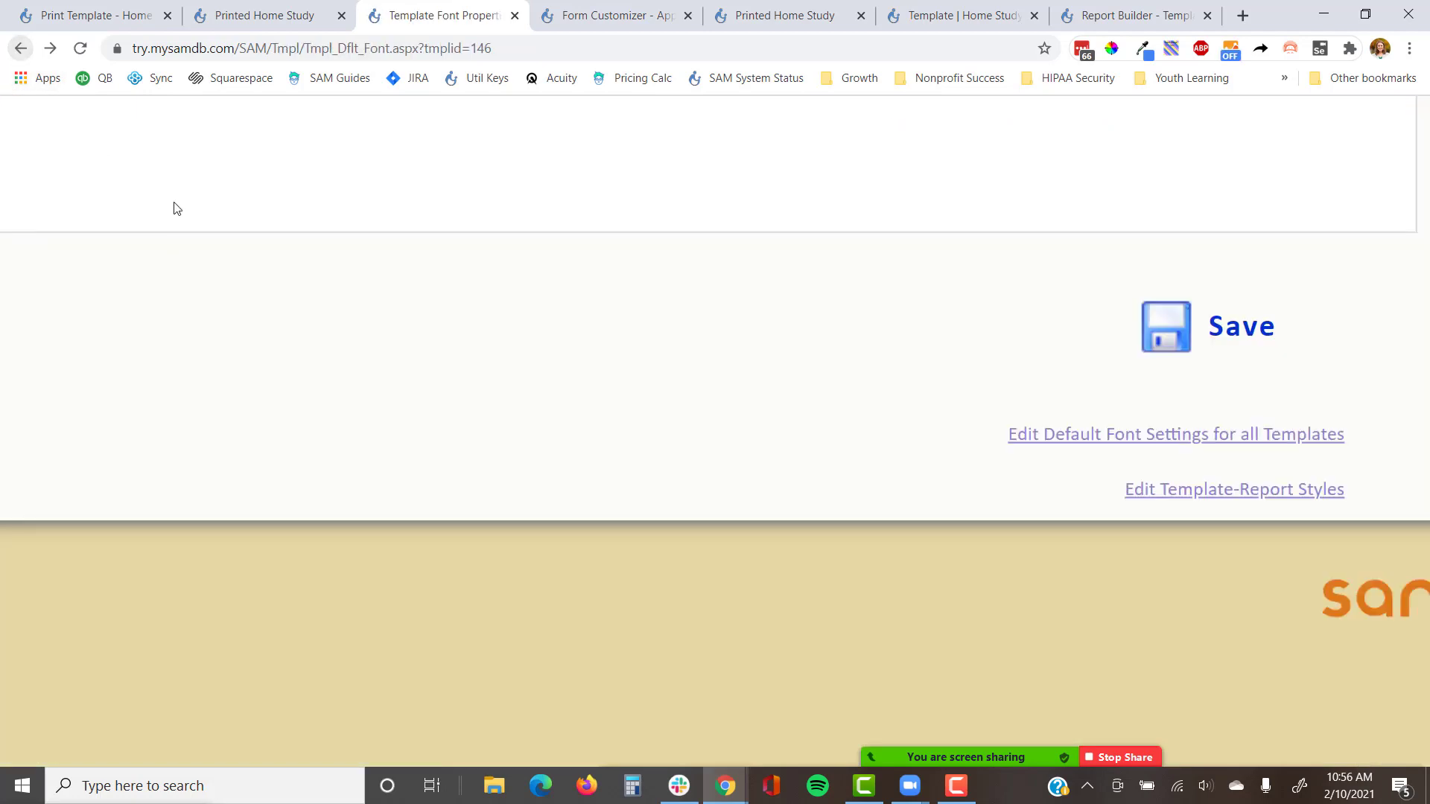
scroll(303, 322, up, 8)
key(ctrl+o)
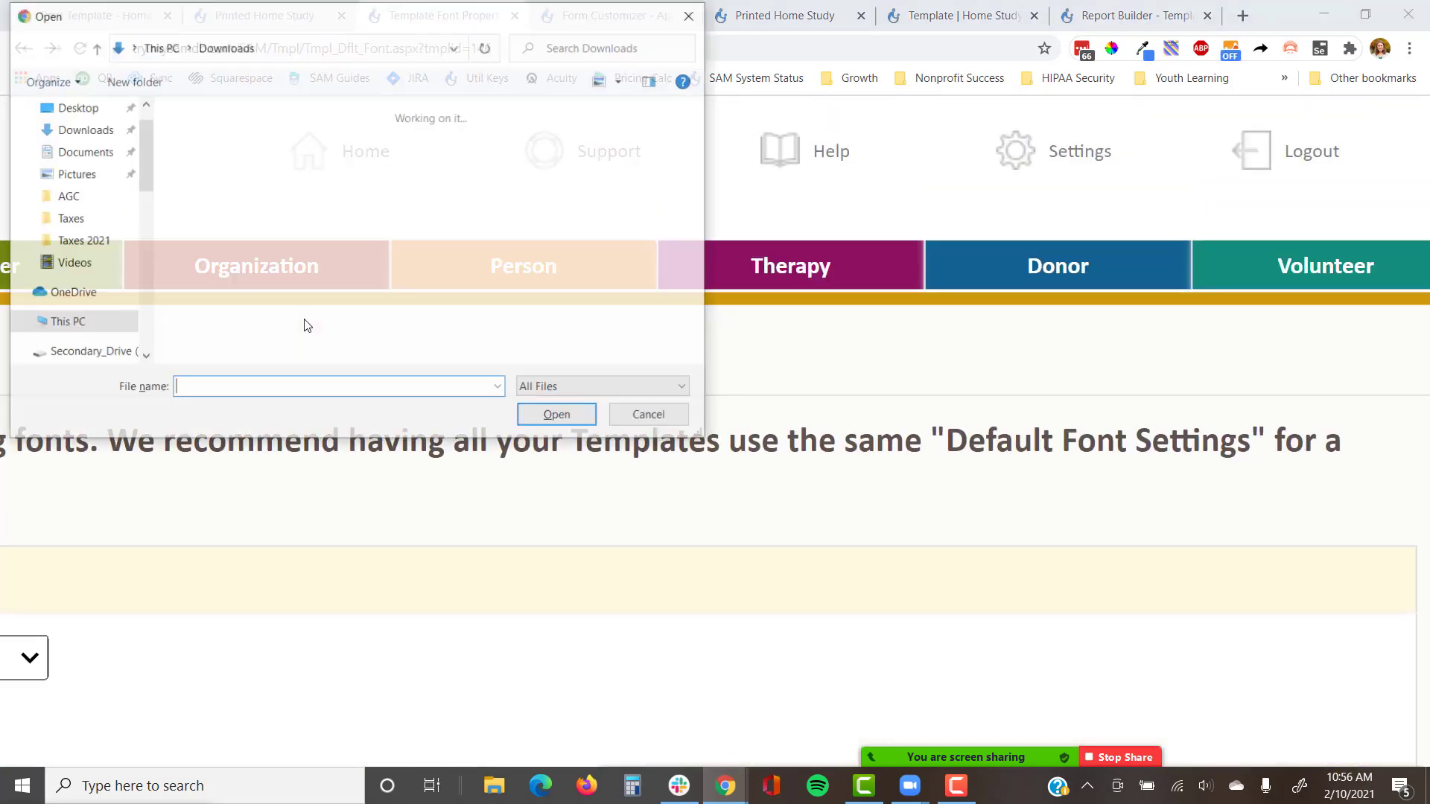
key(Escape)
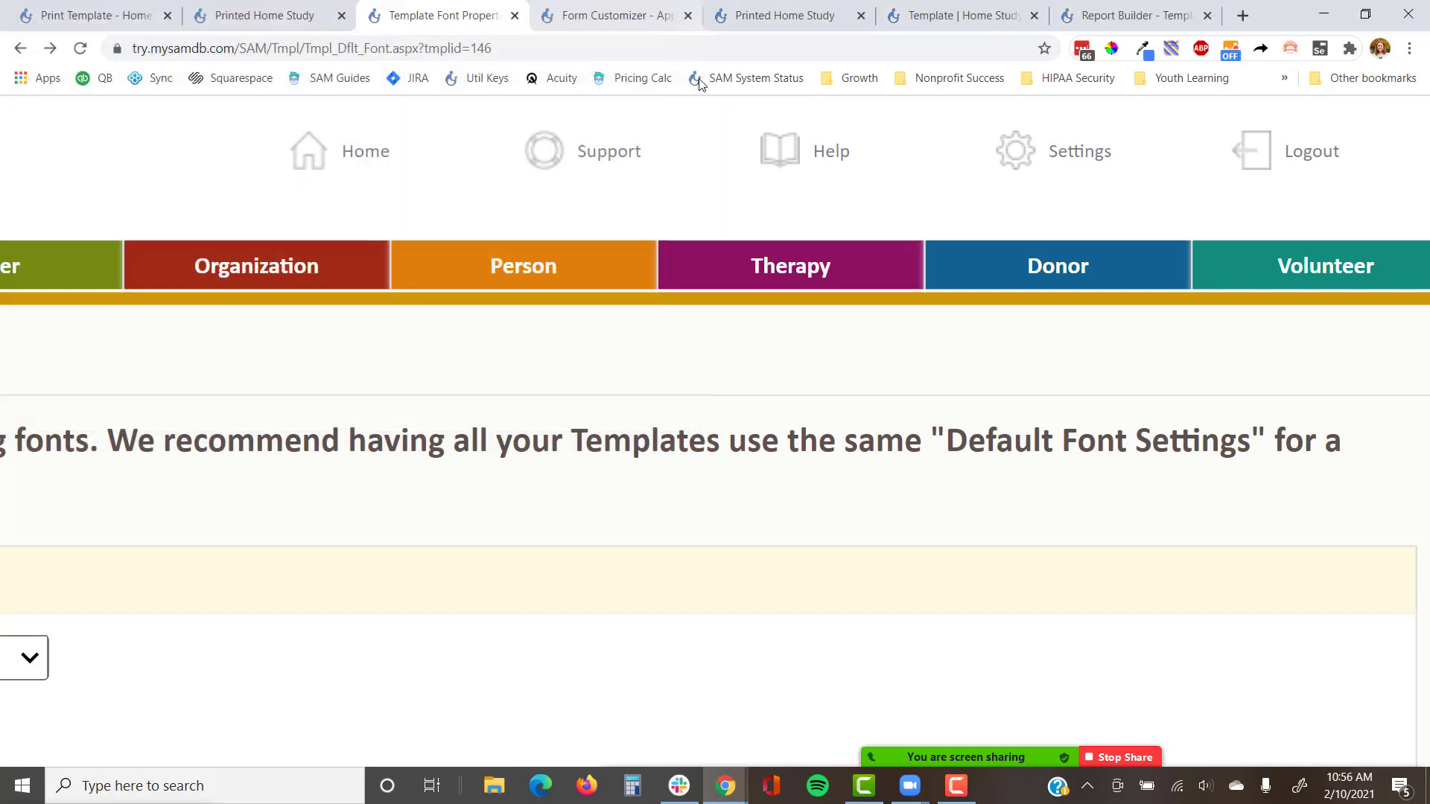
key(ctrl+0)
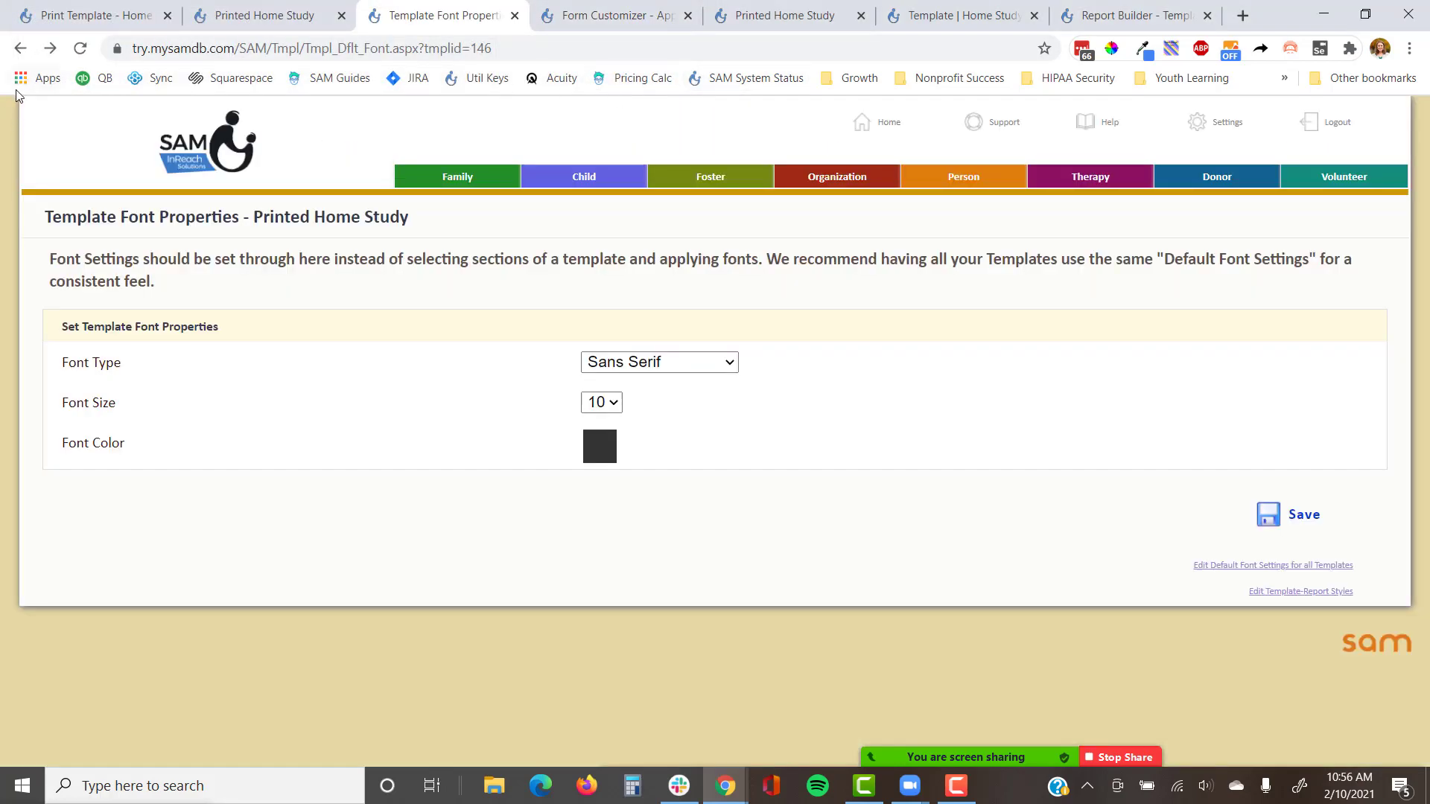
Step: Edit the Home Study Template and insert the multi-record template Template | Home Study | Academic History below the Applicant 1 academic history report
click(285, 18)
click(90, 16)
scroll(469, 354, up, 15)
click(899, 126)
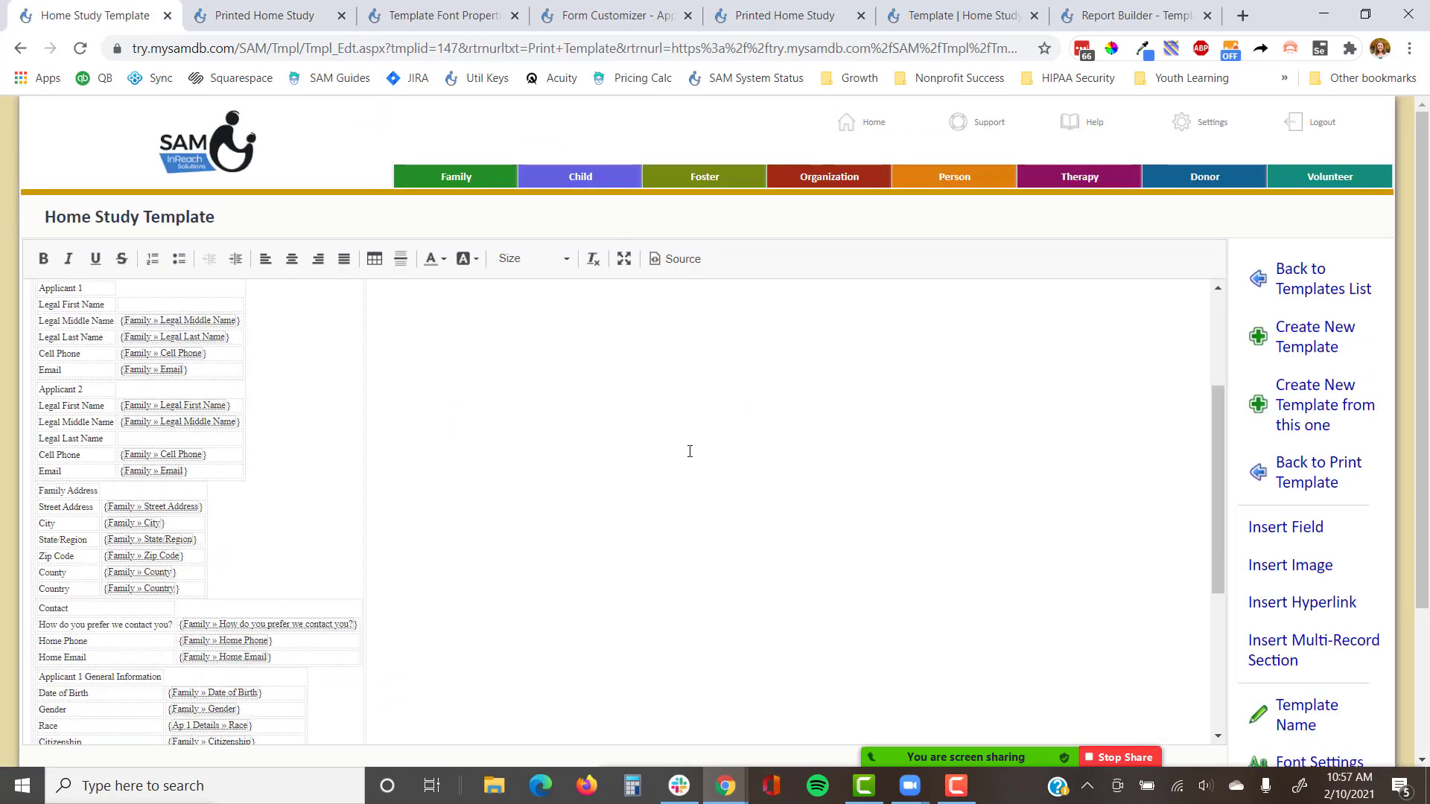
scroll(693, 446, down, 10)
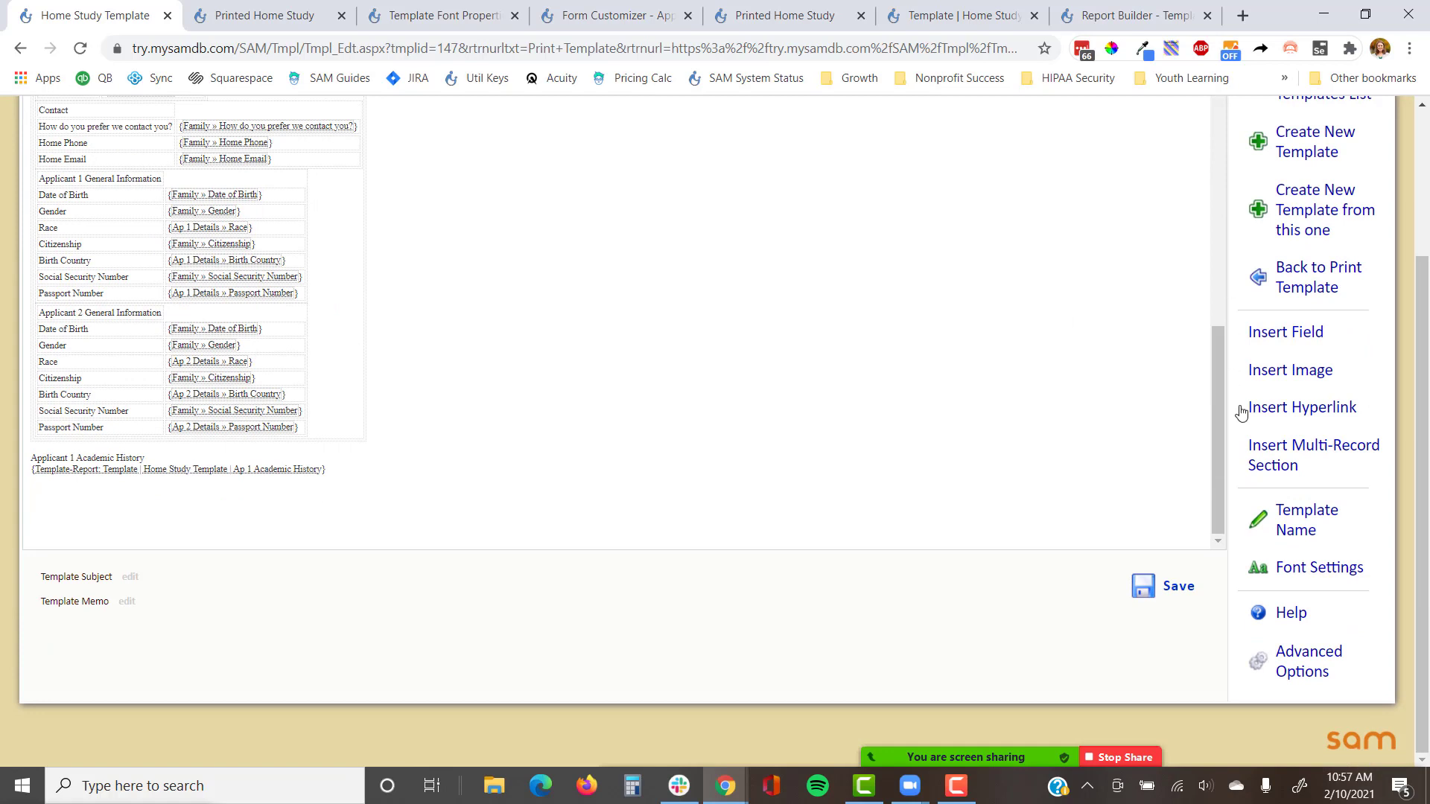
click(1281, 458)
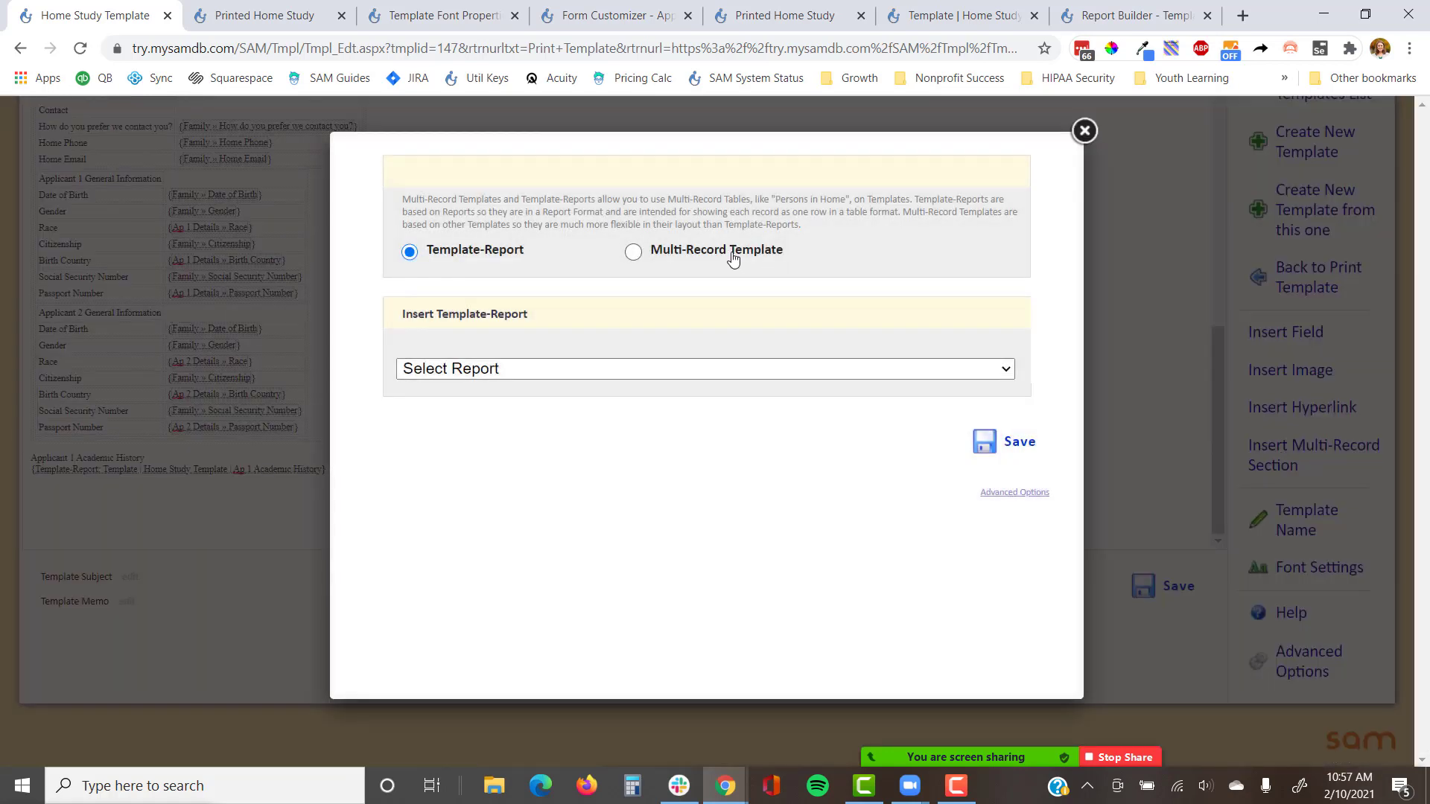
click(690, 254)
click(670, 350)
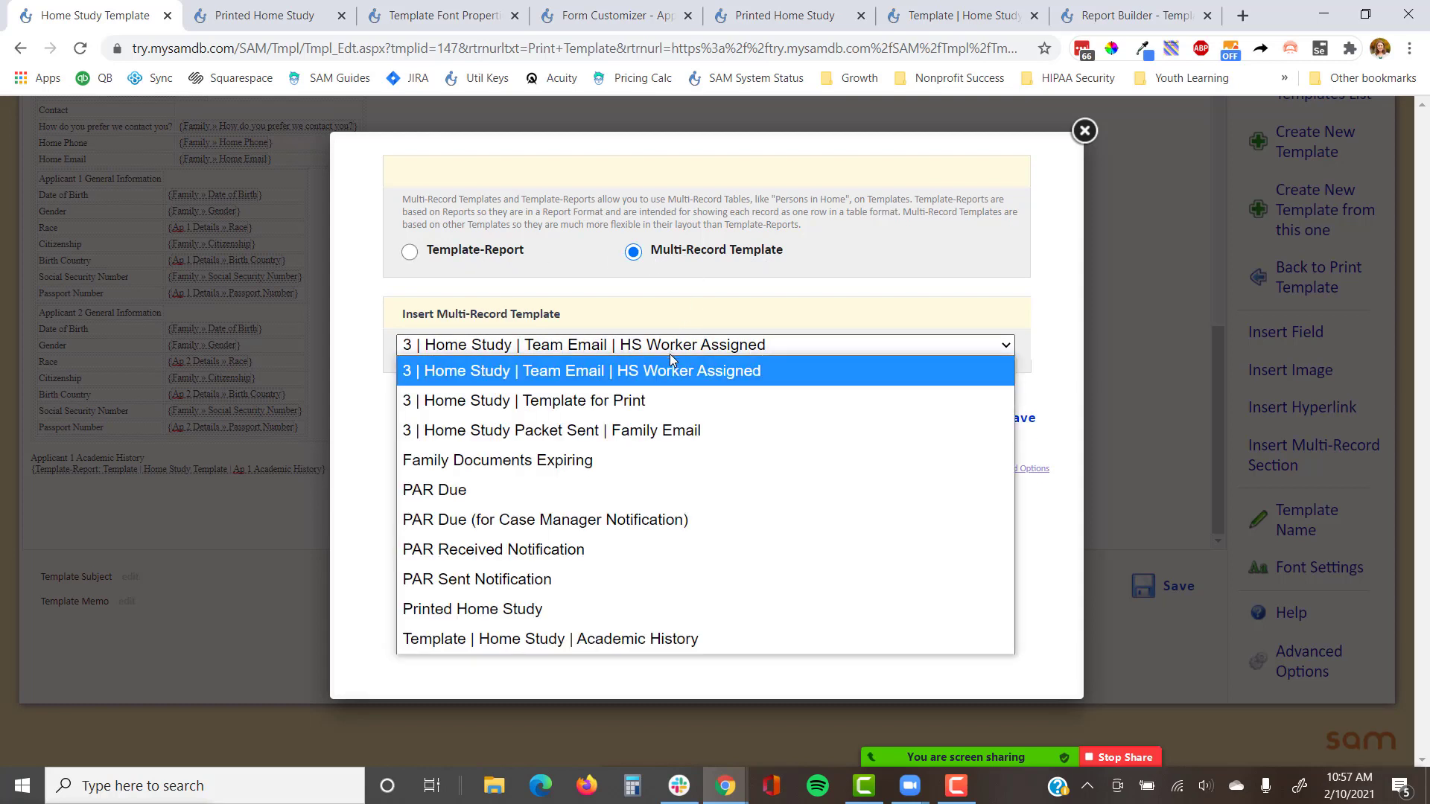
click(663, 645)
click(1005, 423)
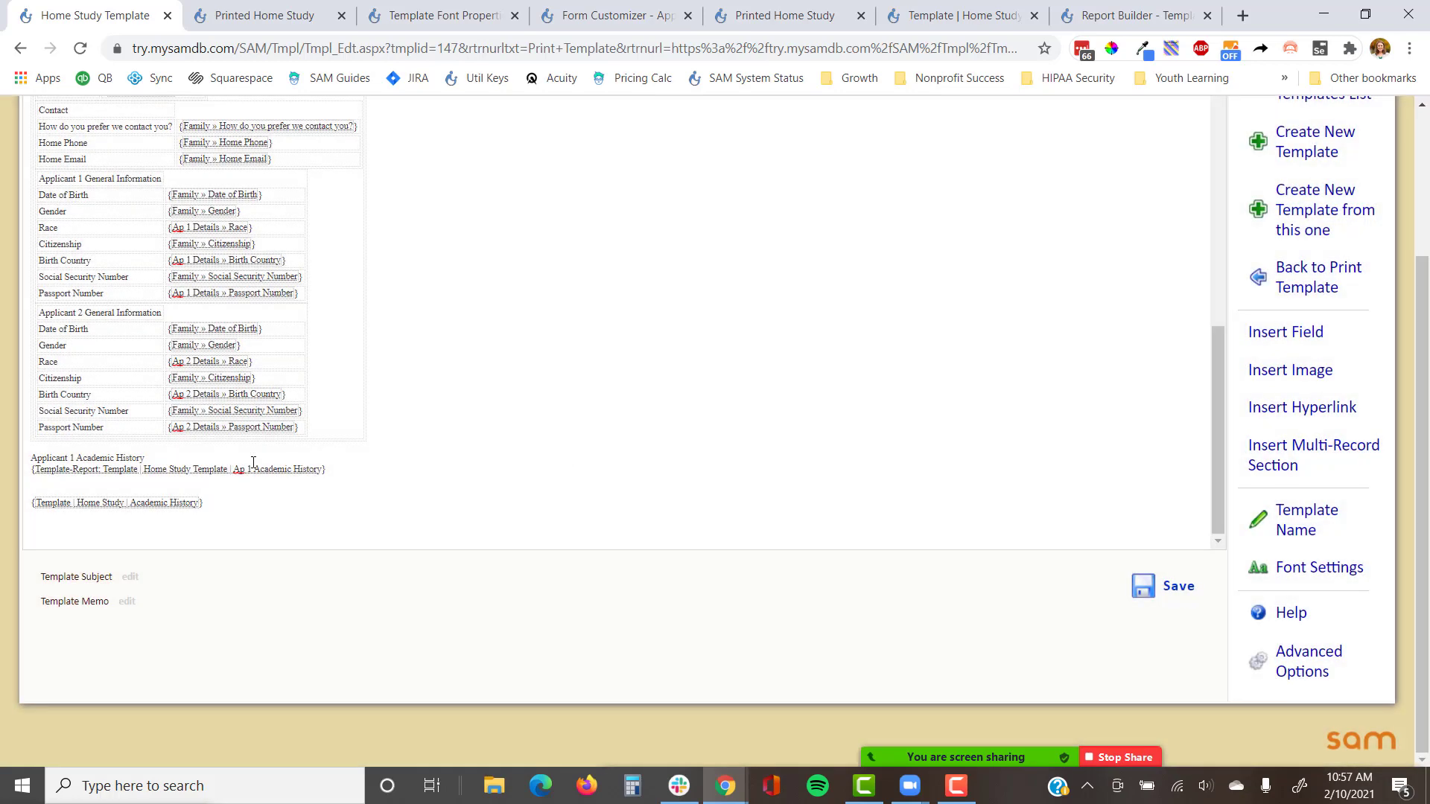
Step: Add blank lines around the inserted academic history section and save the Home Study Template
key(Return)
key(Return)
key(Return)
key(Return)
click(1160, 587)
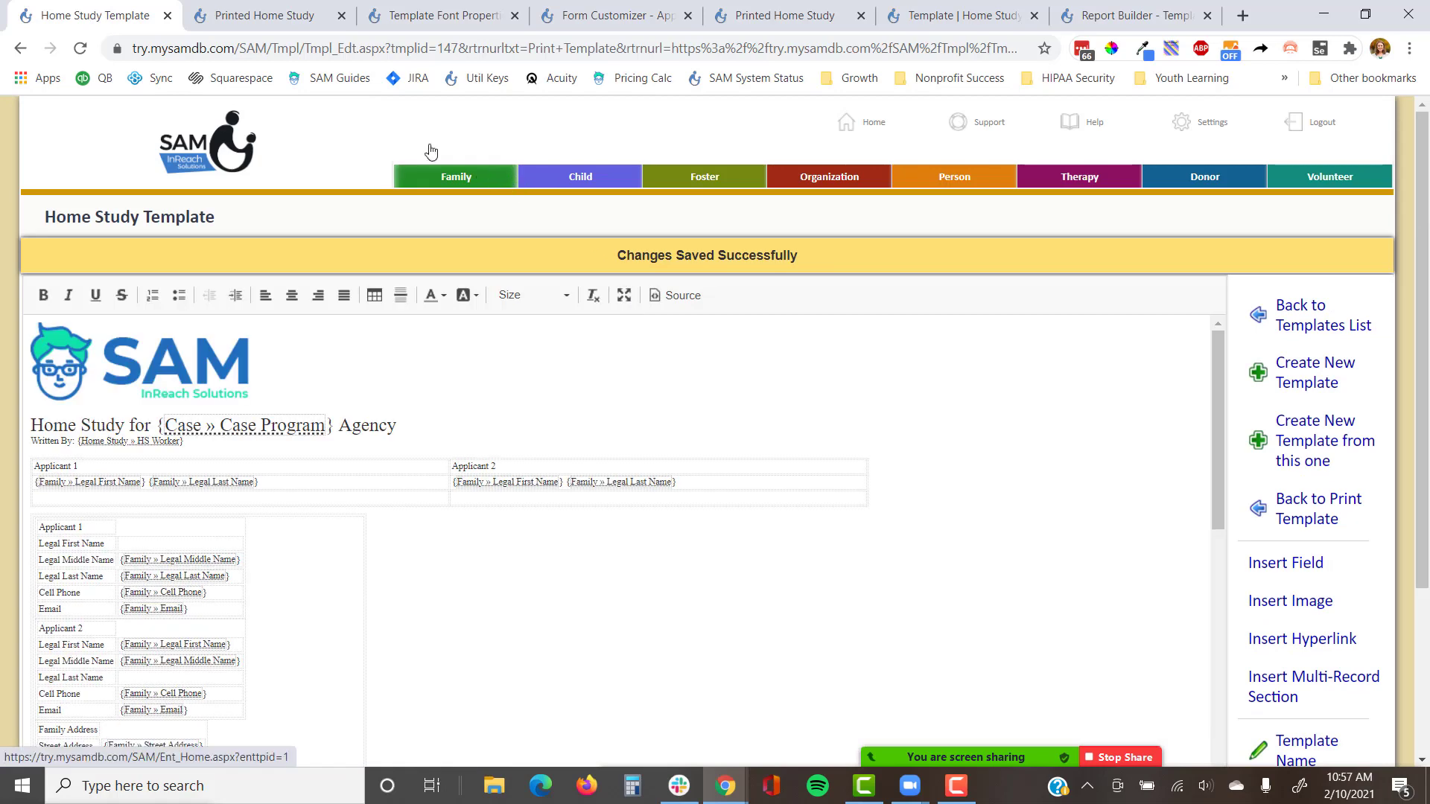
Step: Search families by last name, open the second matching family, and preview its Home Study Template down to the academic history section
click(304, 9)
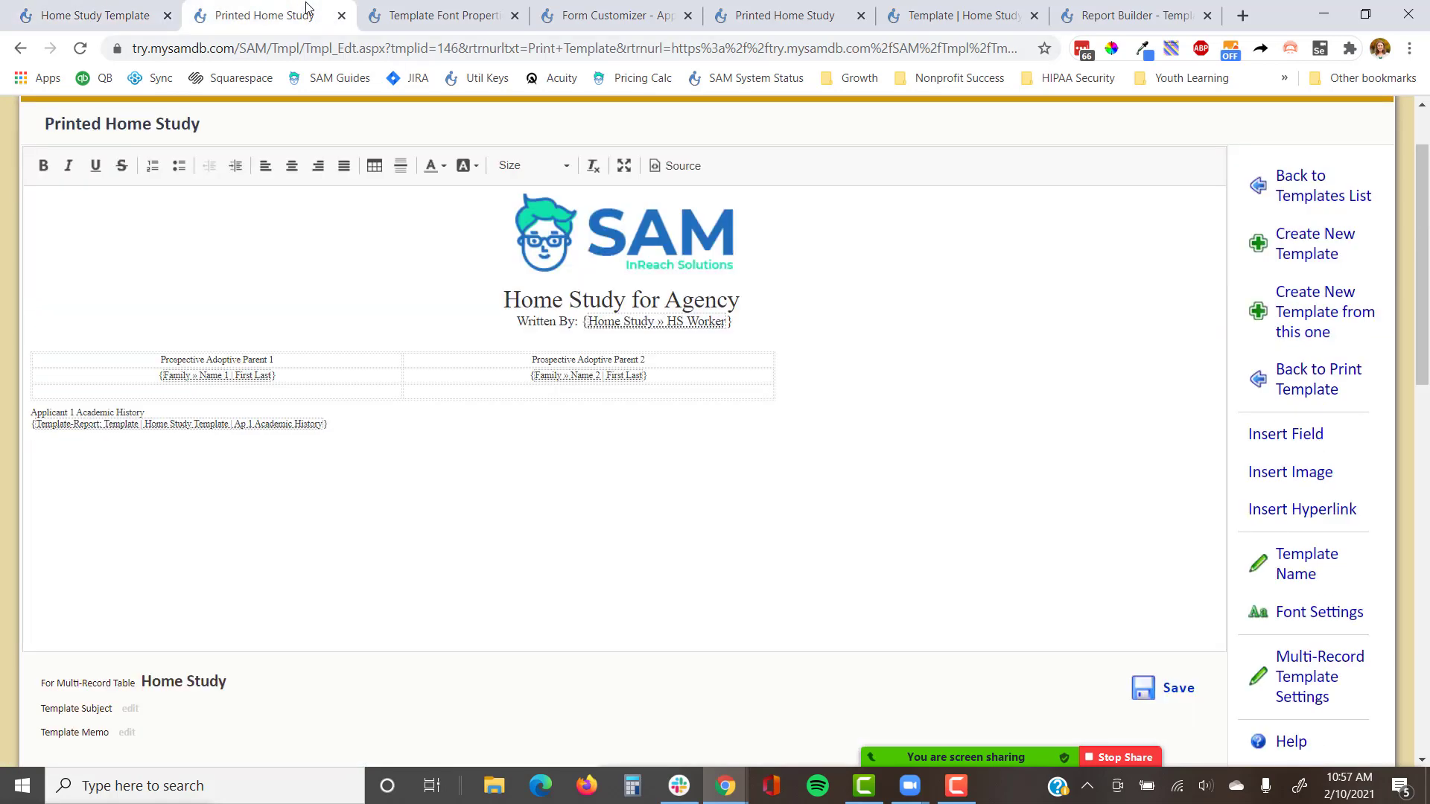
click(104, 13)
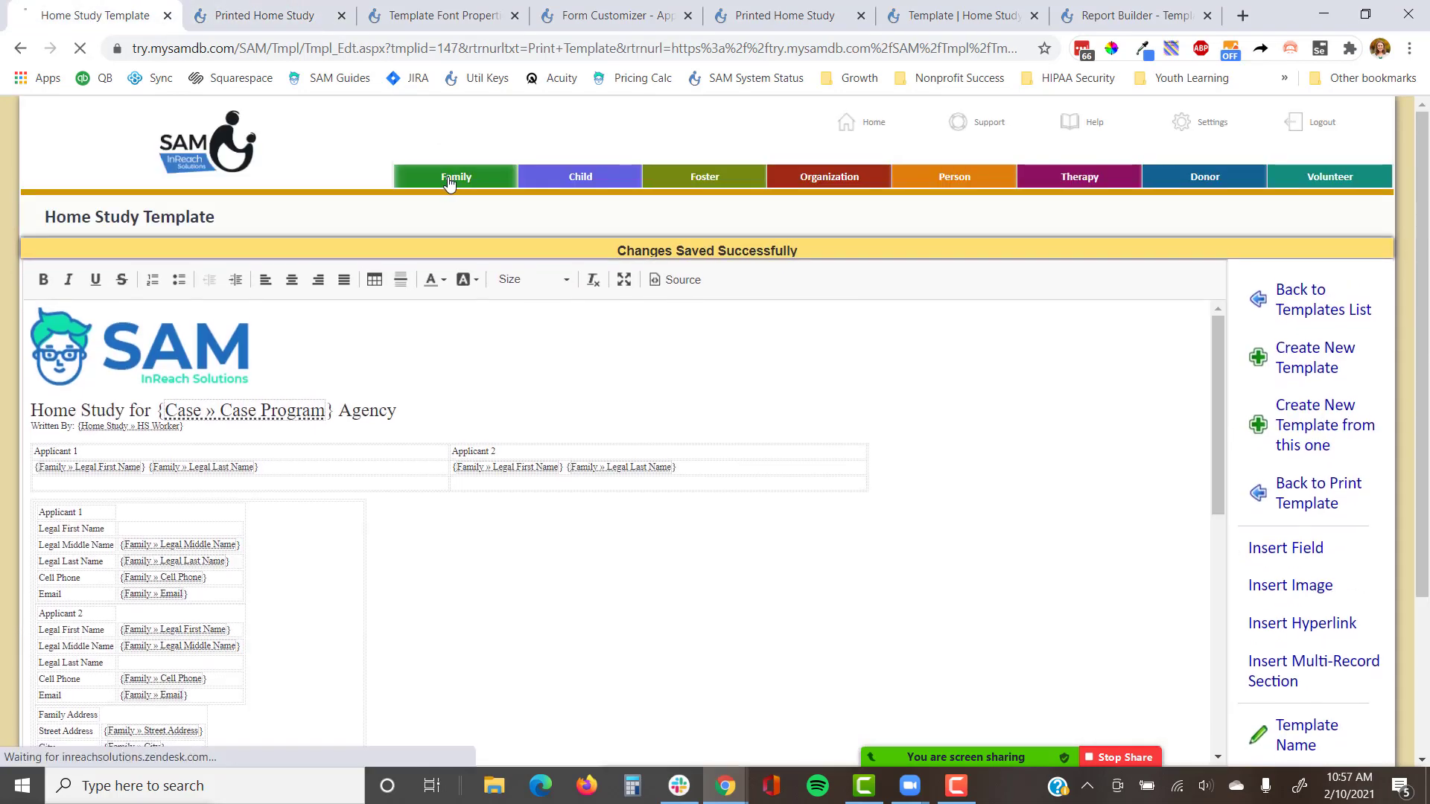
click(449, 181)
text(williams)
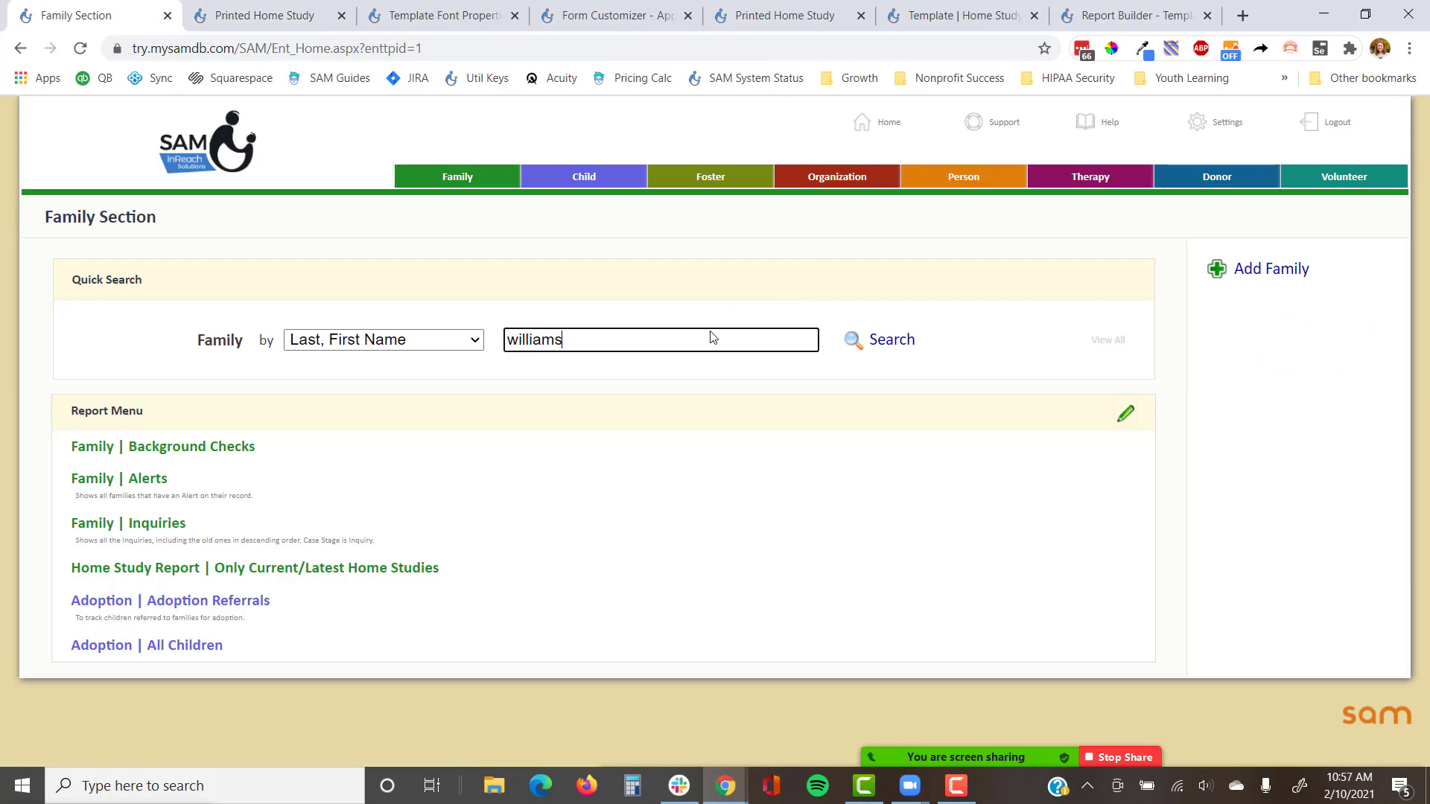
key(Return)
click(284, 520)
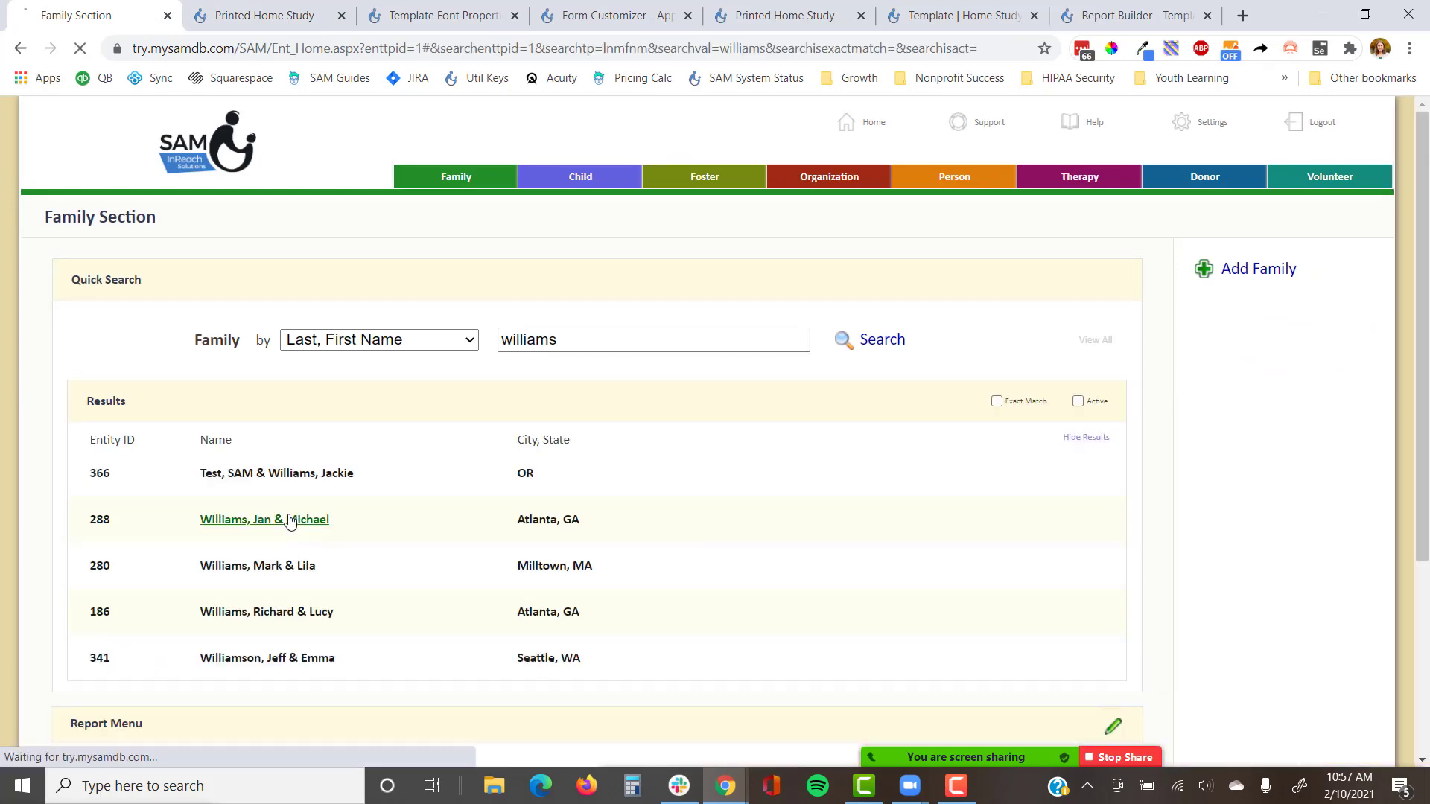
scroll(1069, 408, down, 4)
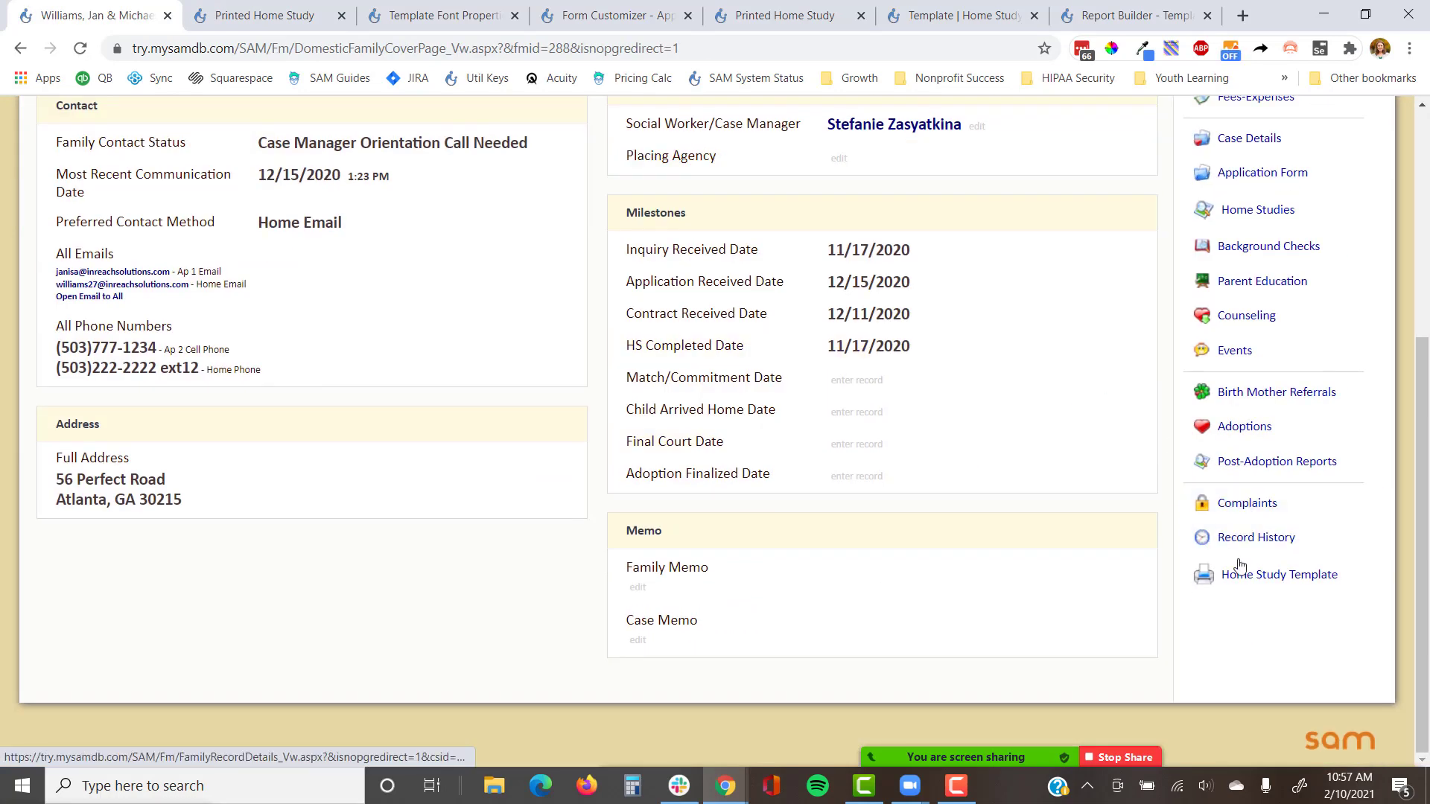
scroll(778, 492, down, 12)
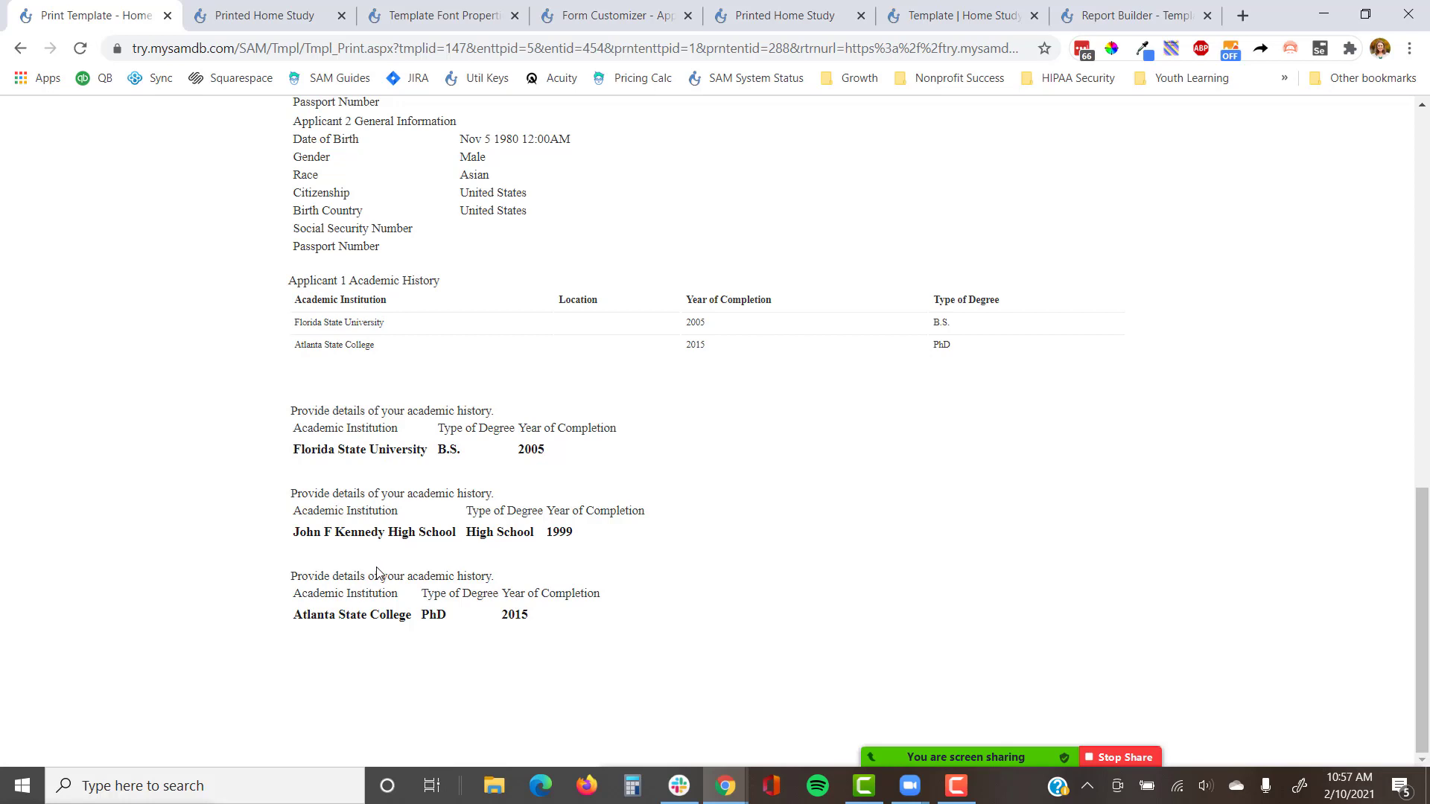
drag(298, 408, 531, 421)
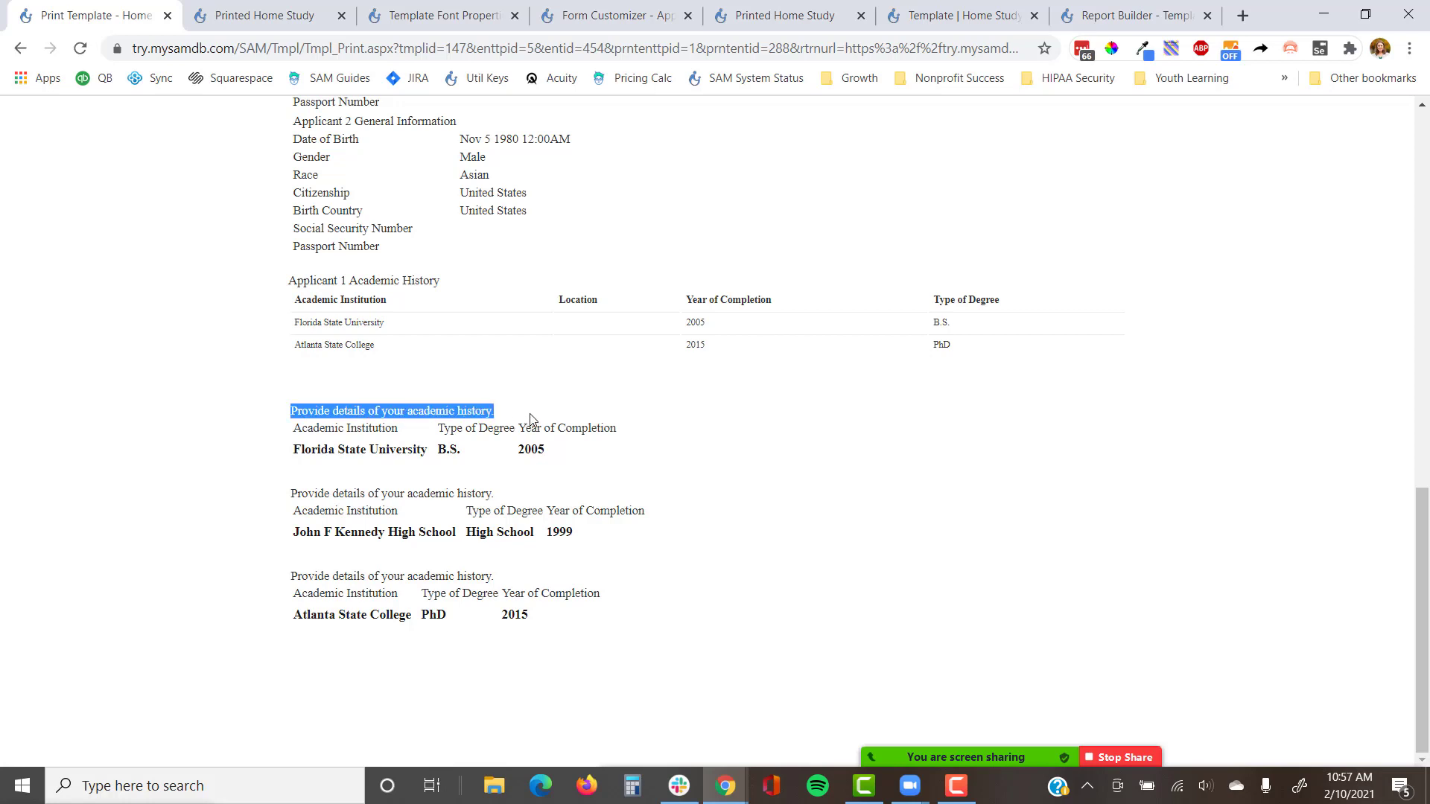
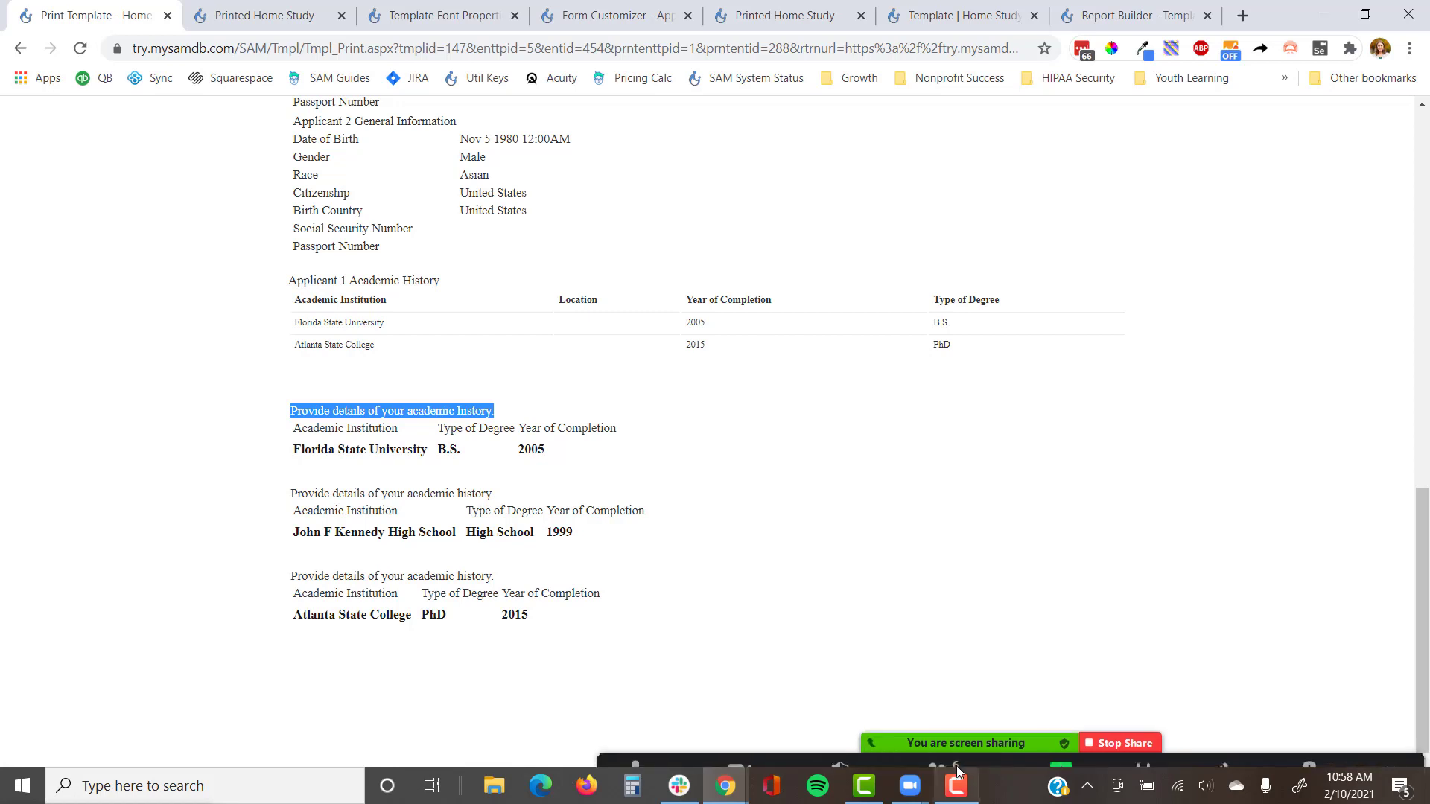
Step: Check the Zoom meeting's participant list, minimize it, and return to the template preview
mouse_move(963, 751)
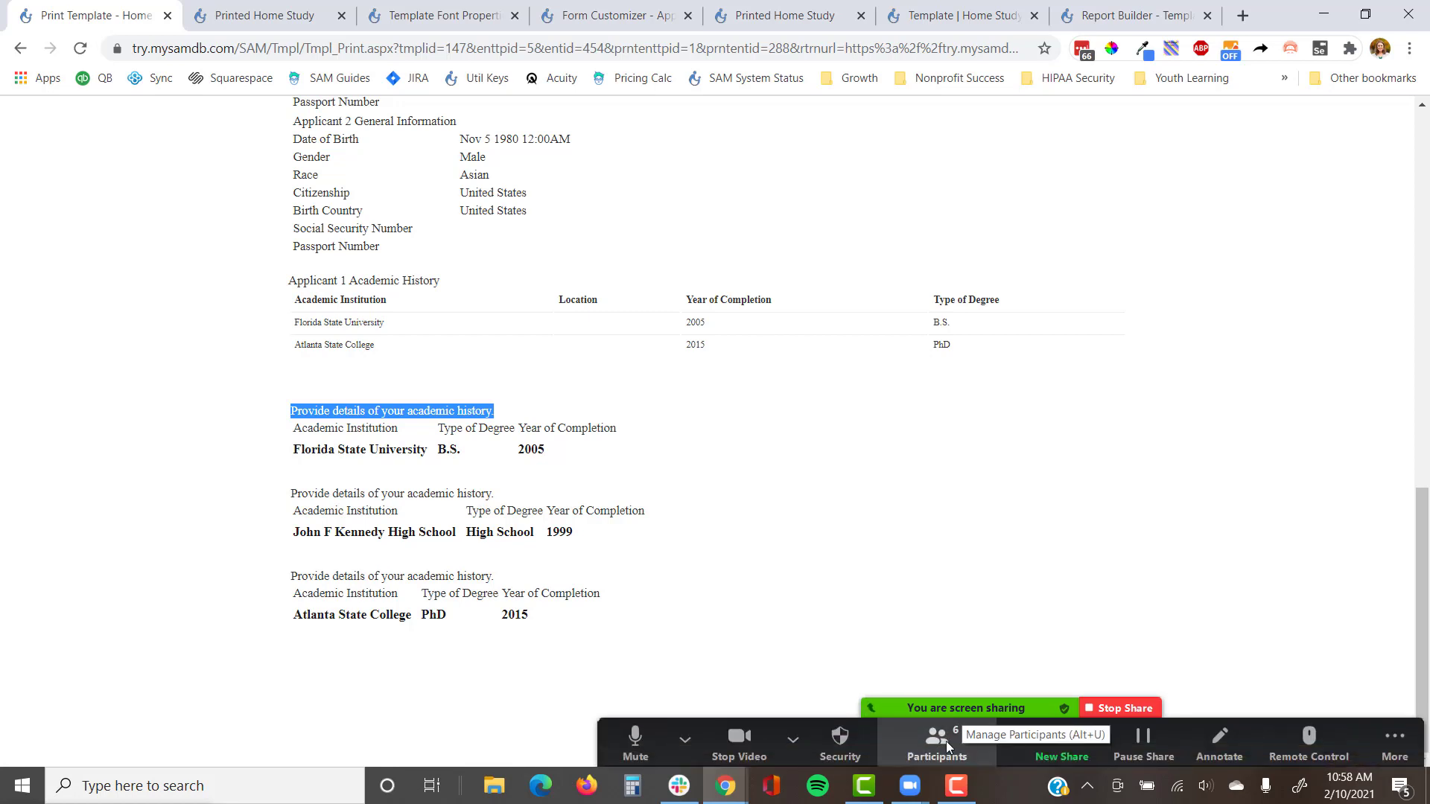
click(945, 740)
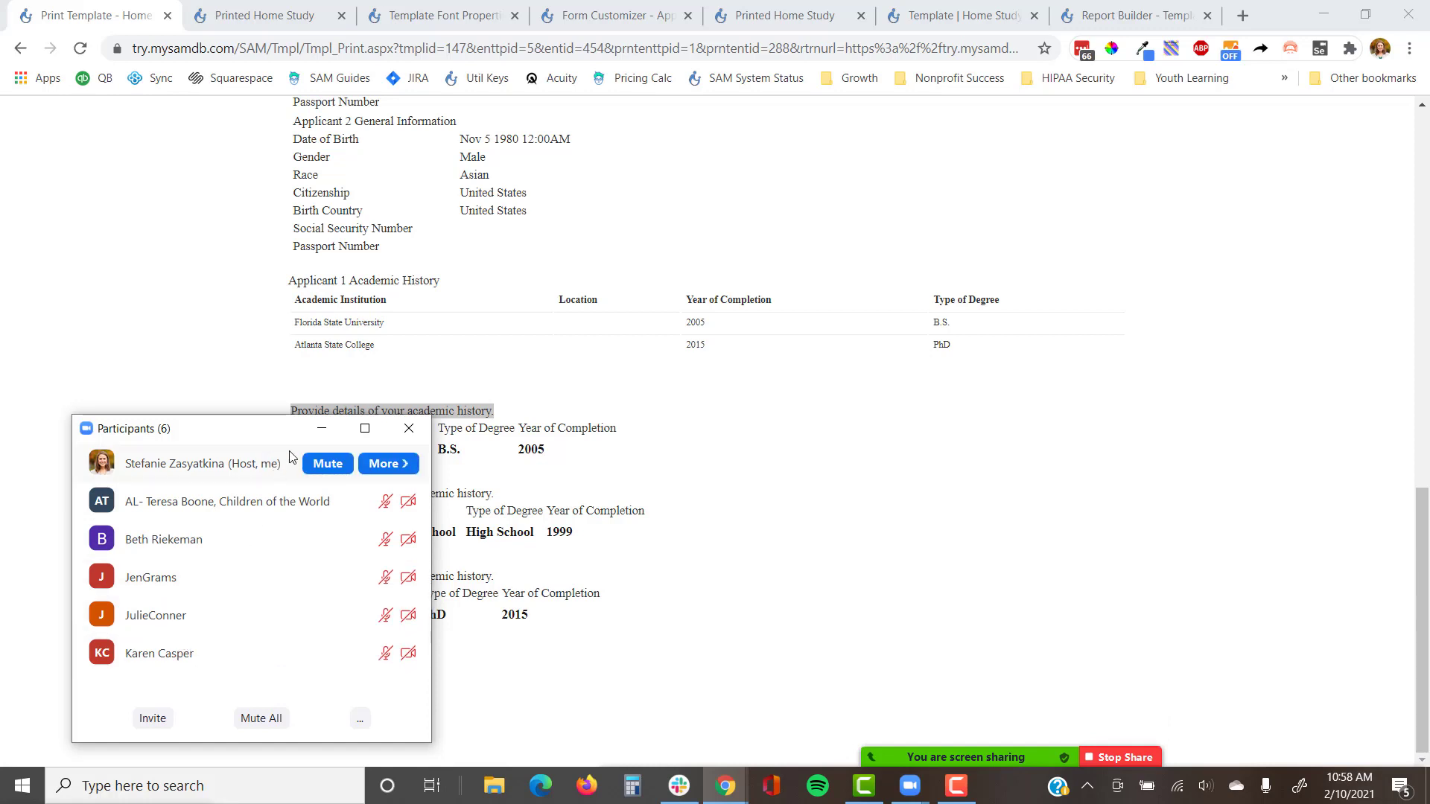
click(324, 433)
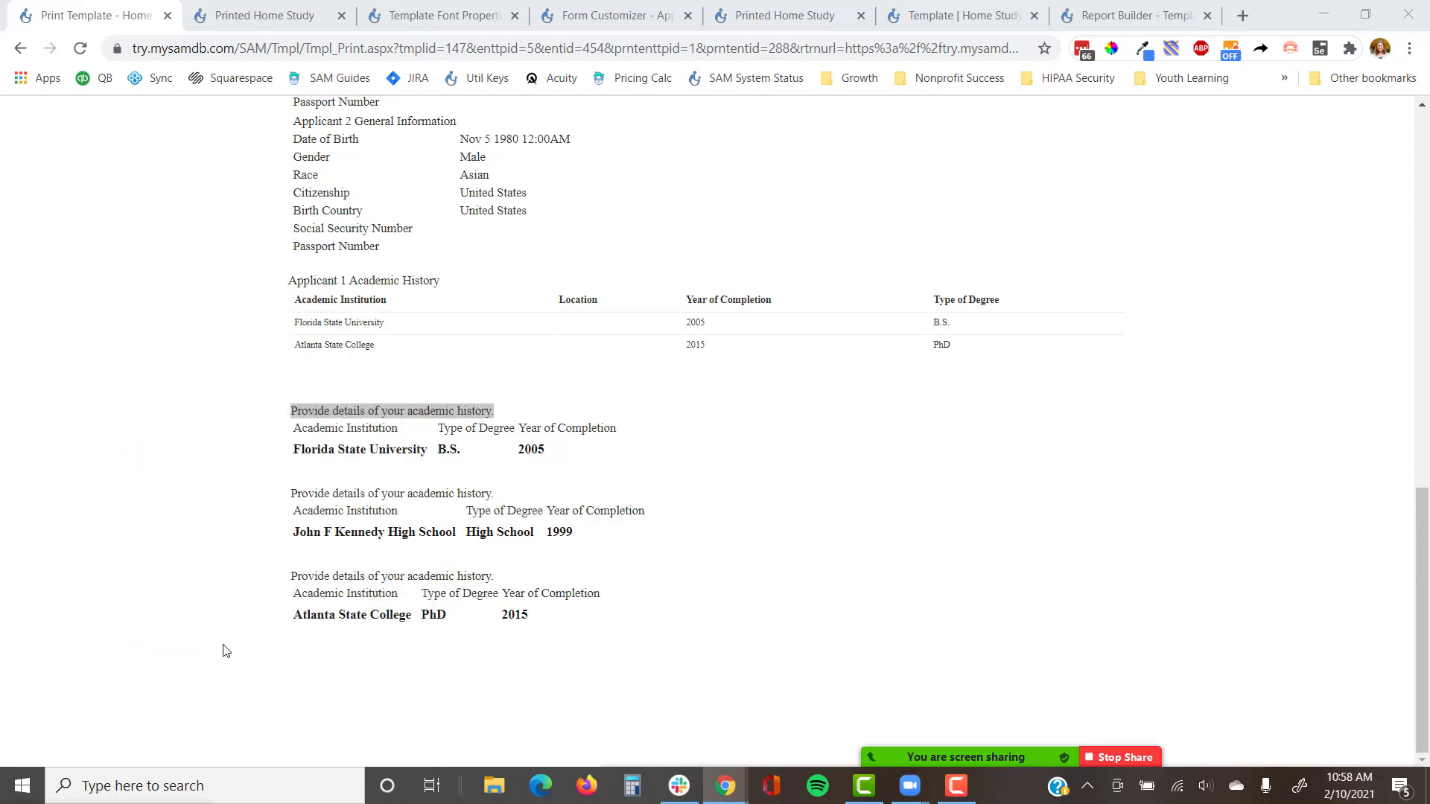
click(215, 578)
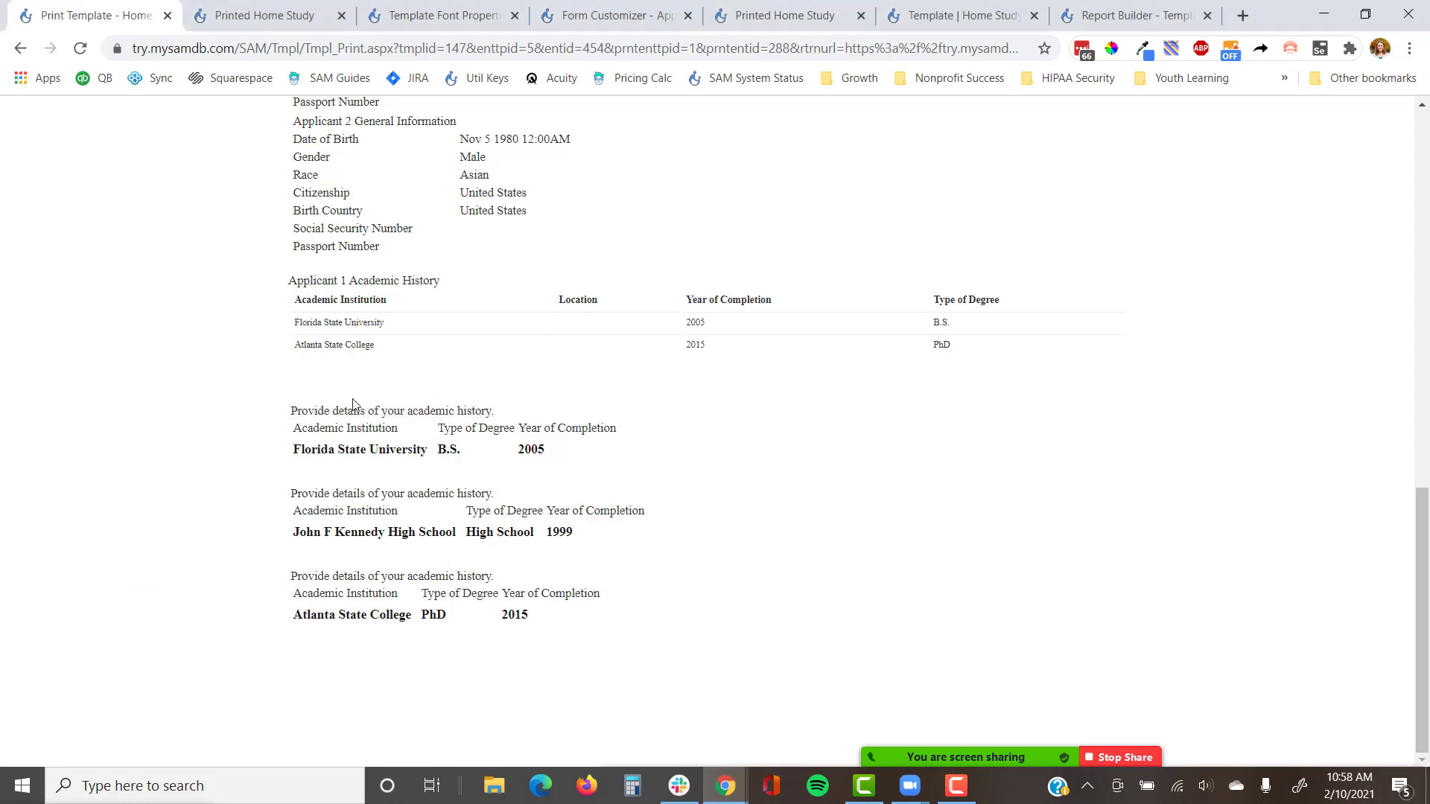
Step: Review the Home Study Template preview and compare it with the Printed Home Study preview
scroll(349, 566, up, 6)
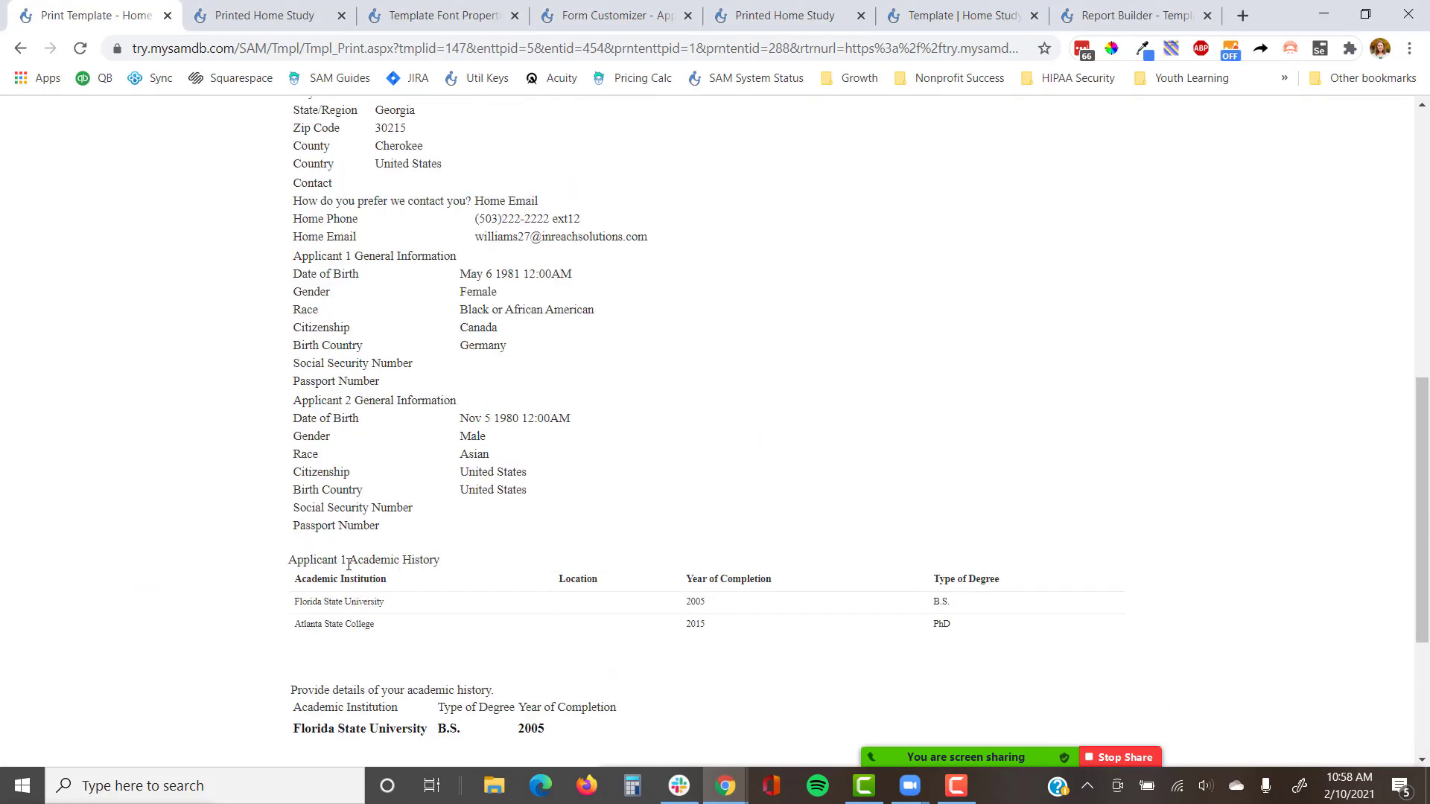
scroll(349, 566, up, 4)
scroll(365, 566, down, 12)
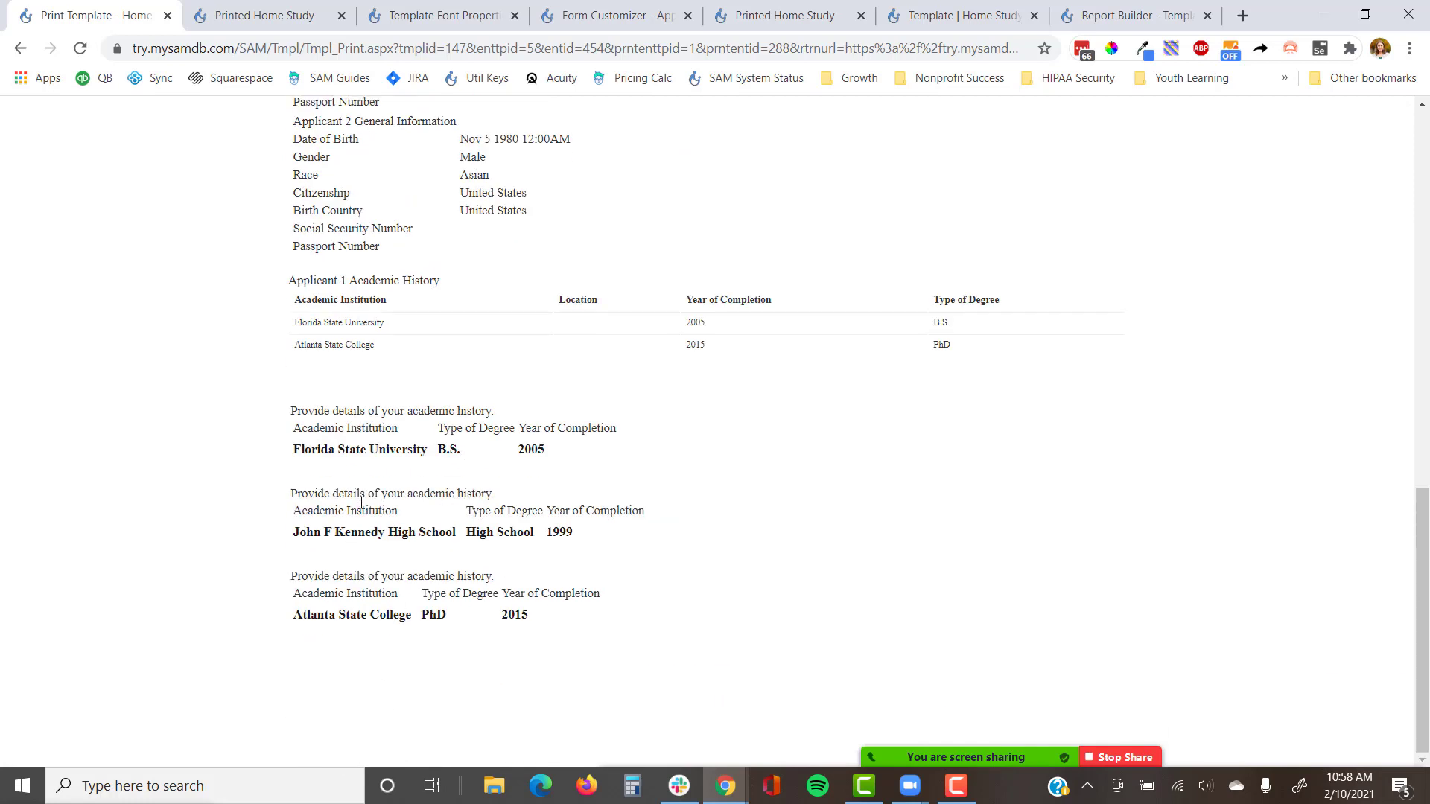
click(260, 14)
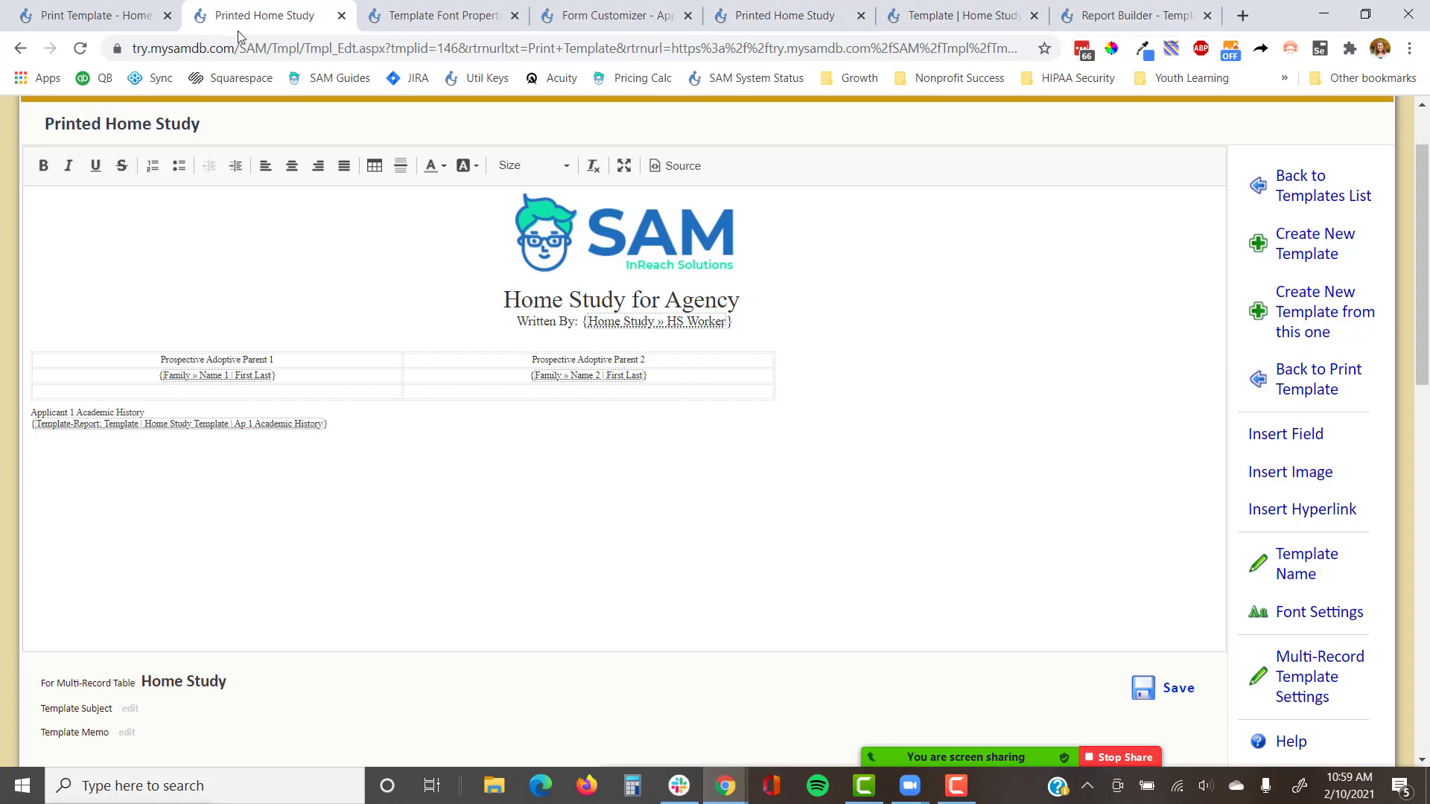
click(19, 50)
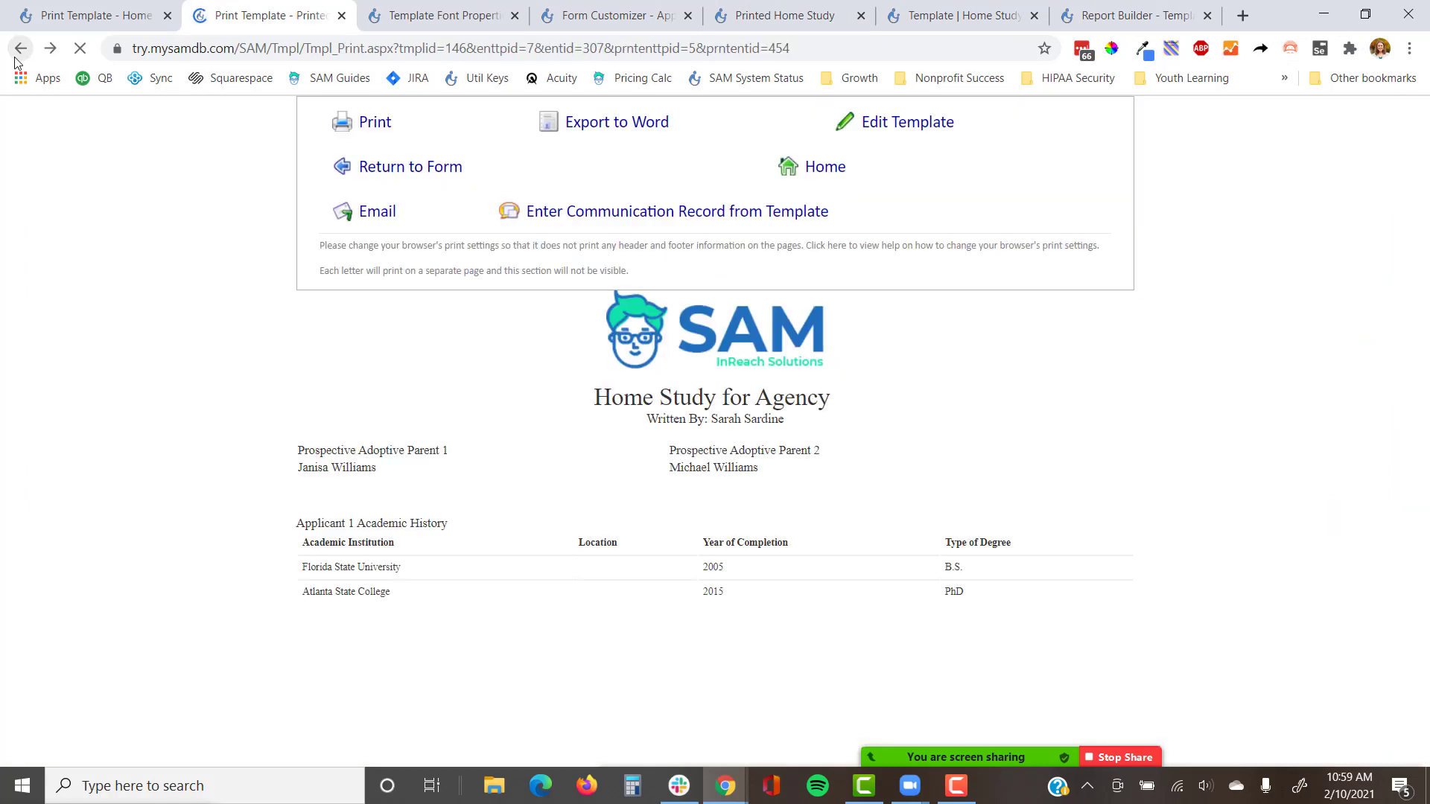
click(111, 4)
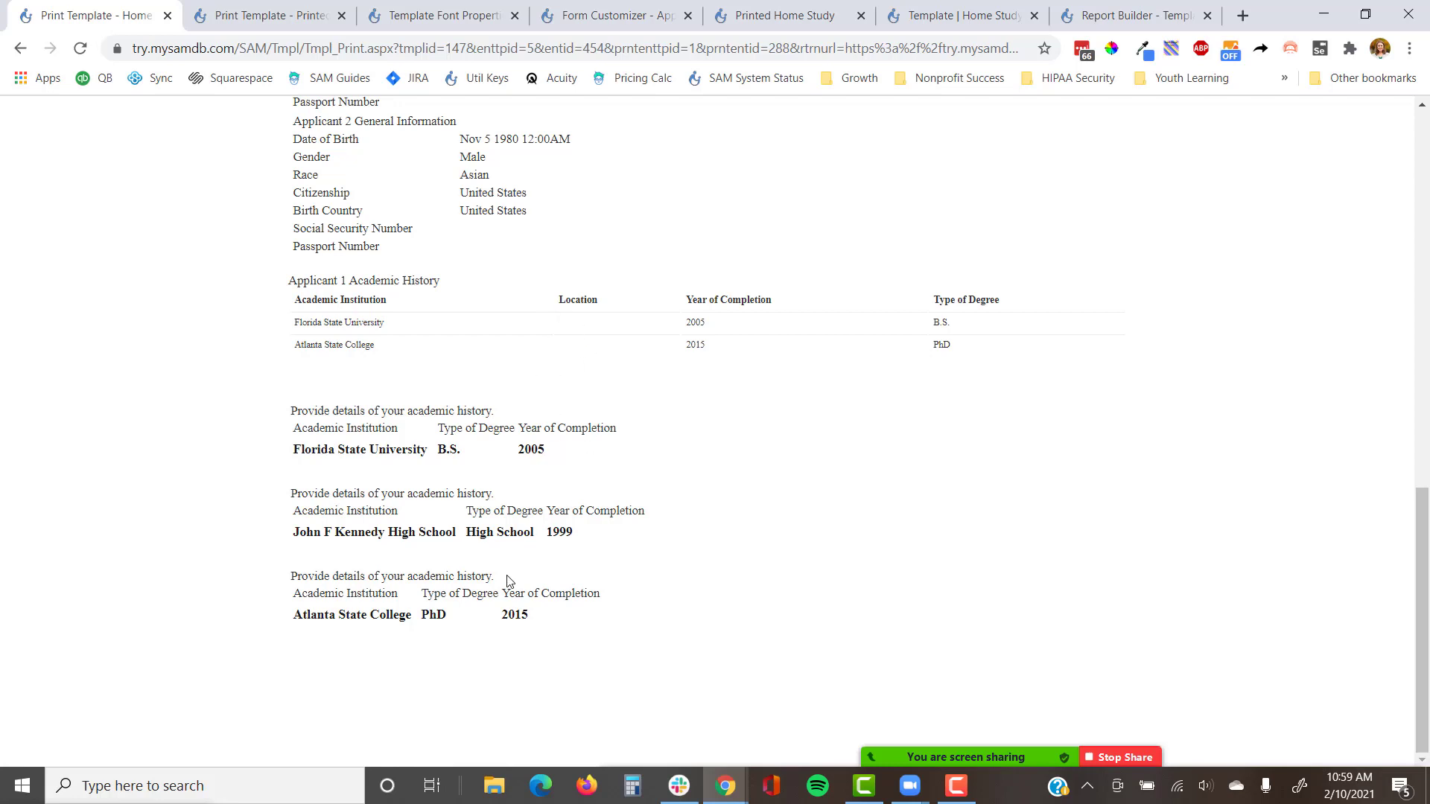
Step: In the multi-record settings of Template | Home Study | Academic History, sort the records by Year of Completion, descending
click(962, 16)
scroll(1281, 511, down, 1)
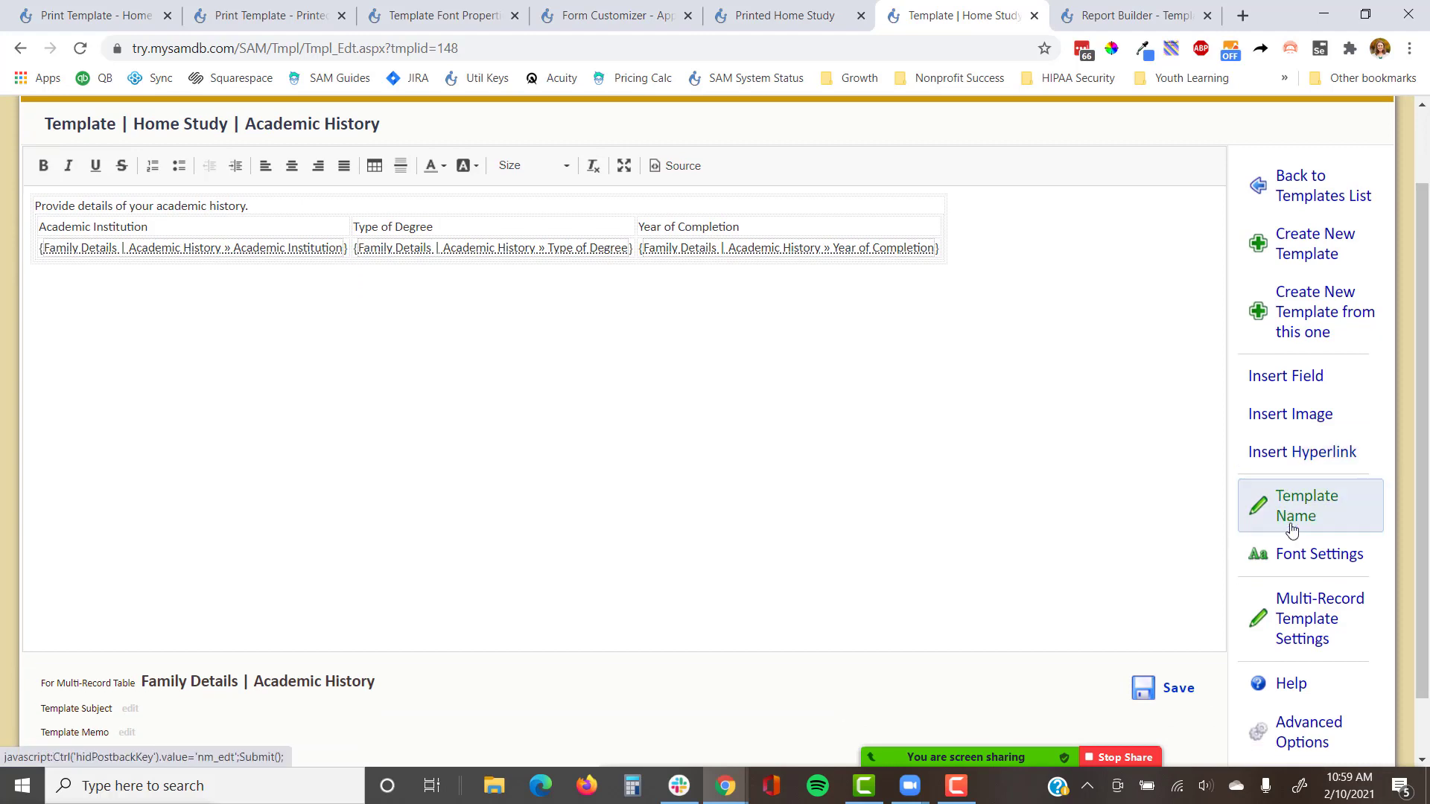
click(1287, 633)
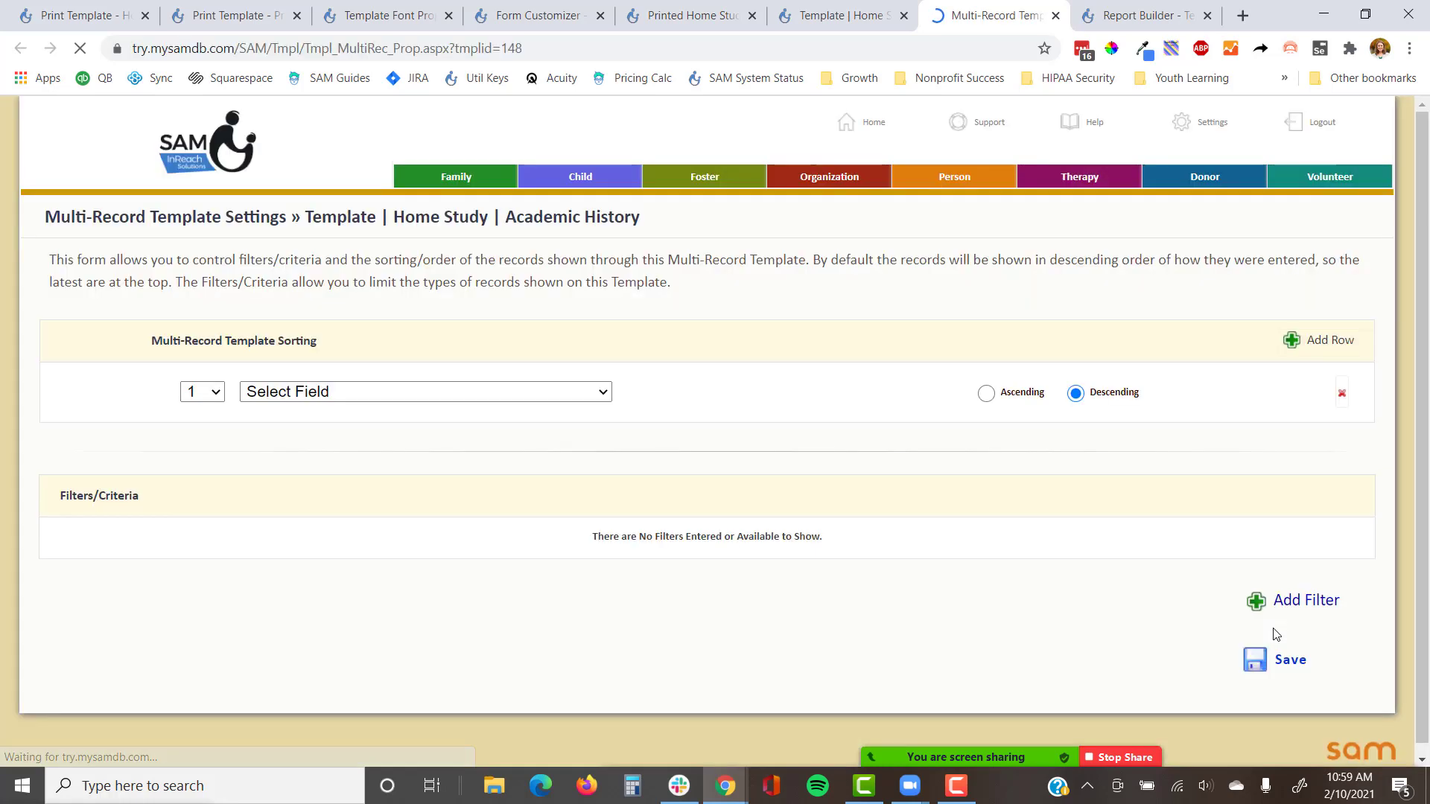
click(312, 393)
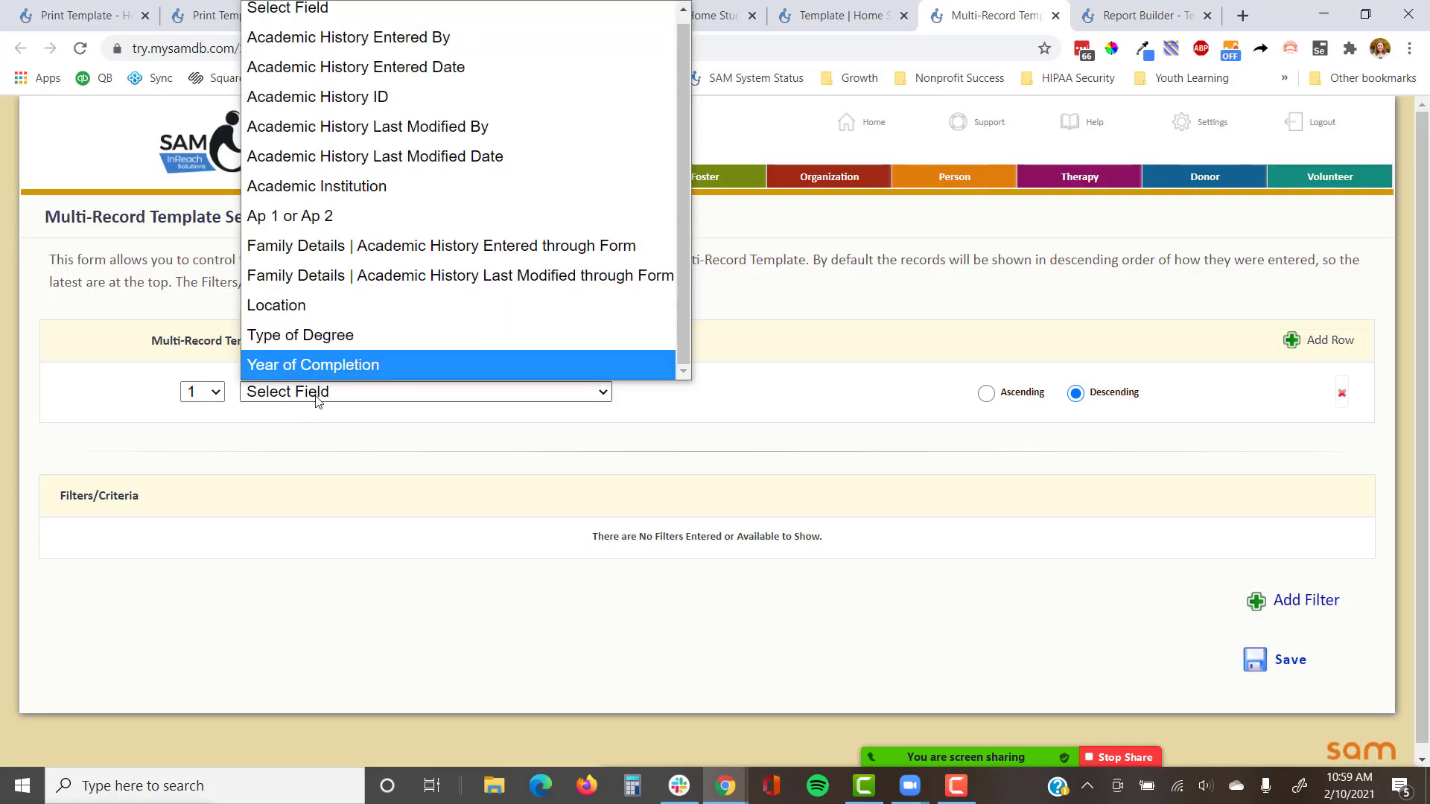
click(316, 215)
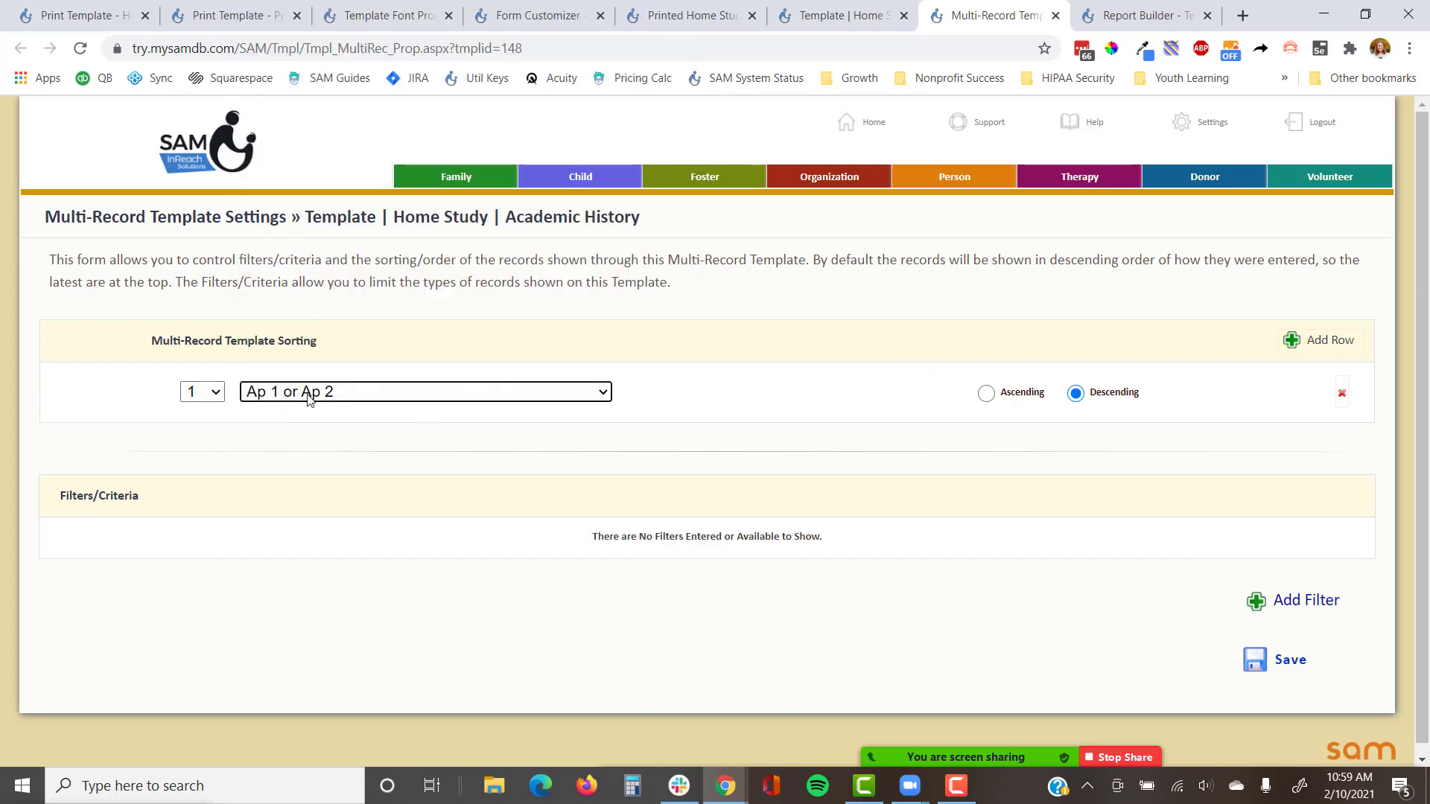
click(402, 396)
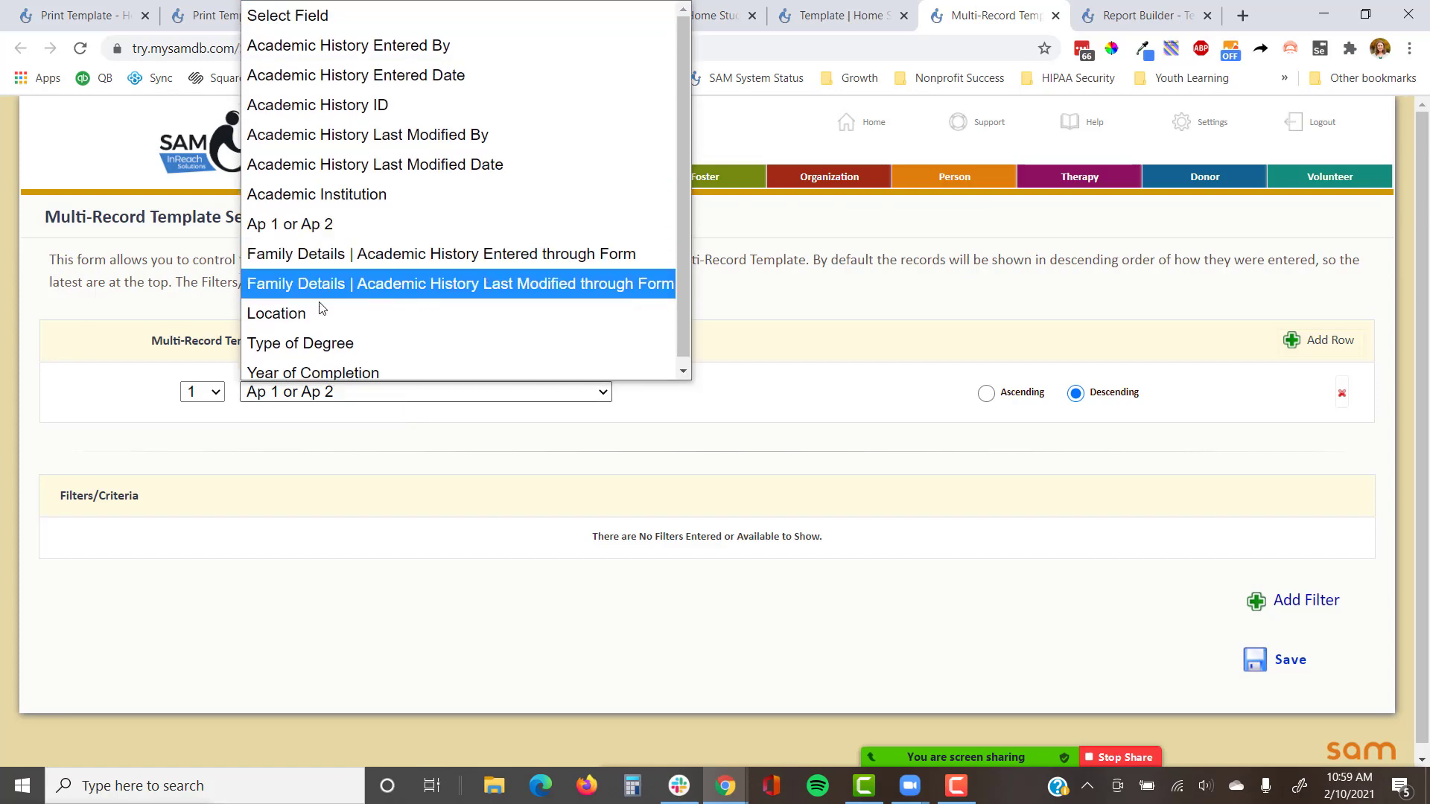
click(313, 365)
Step: Add a filter where Ap 1 or Ap 2 equals Applicant 1, and save the multi-record template settings
click(1291, 600)
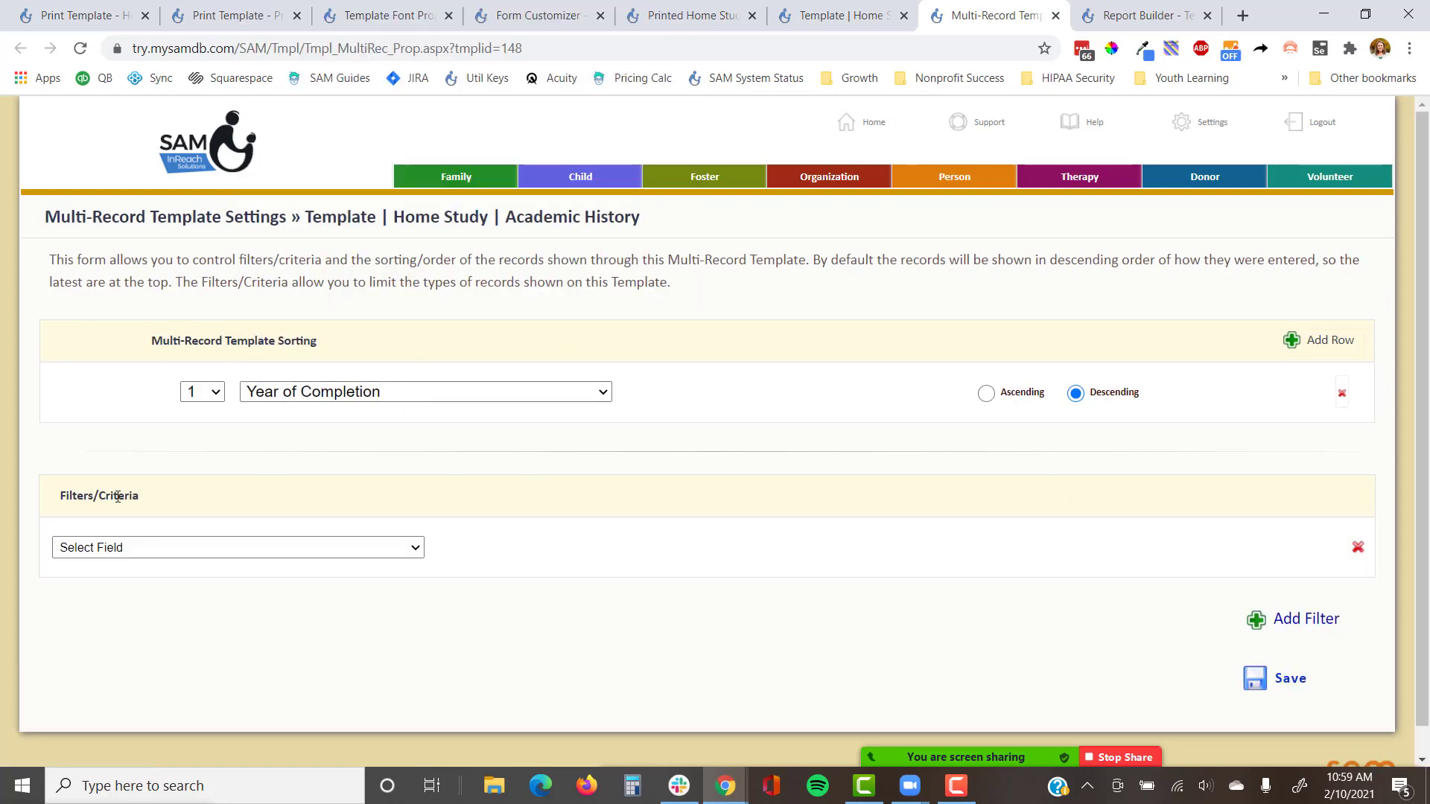
click(176, 548)
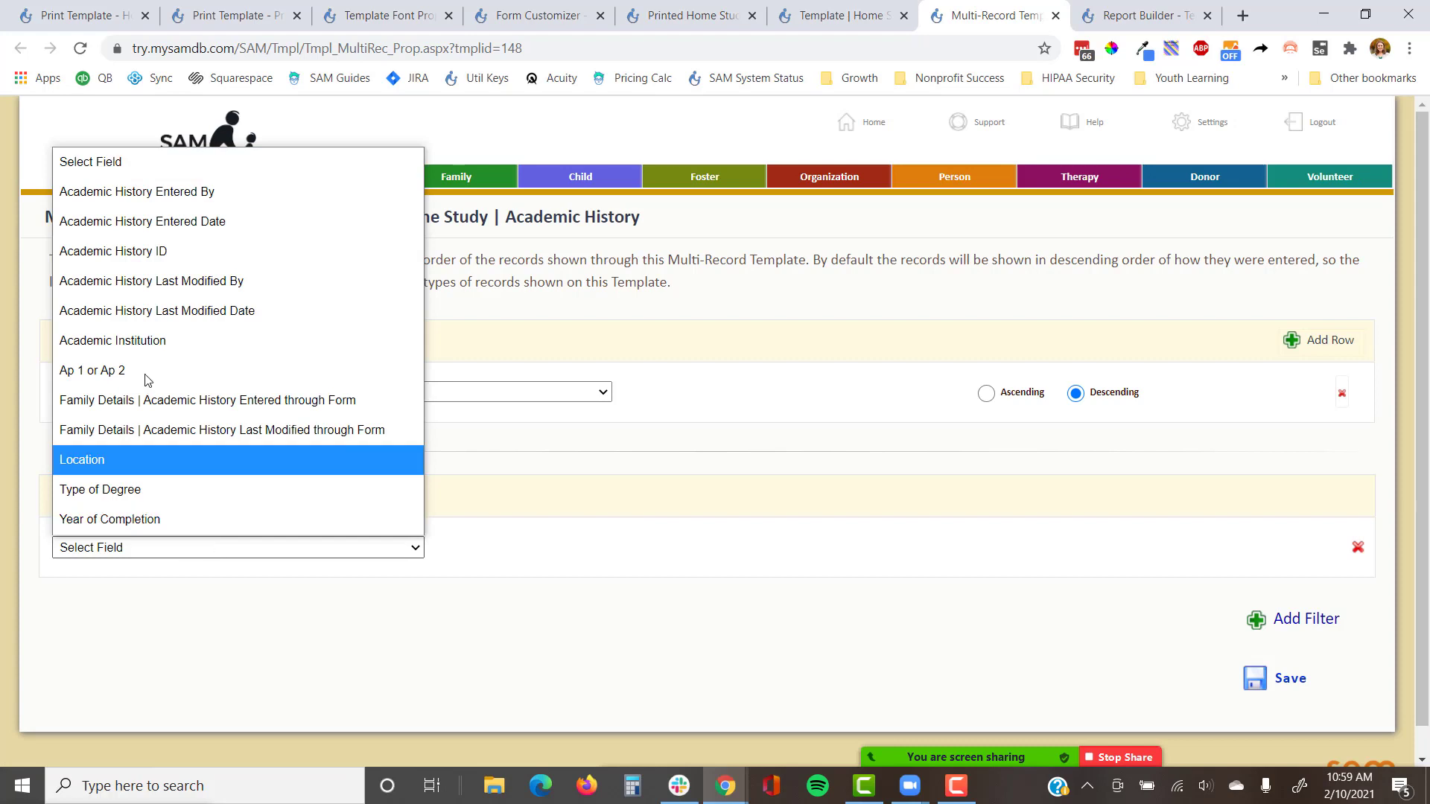
click(105, 370)
click(1080, 547)
click(1092, 605)
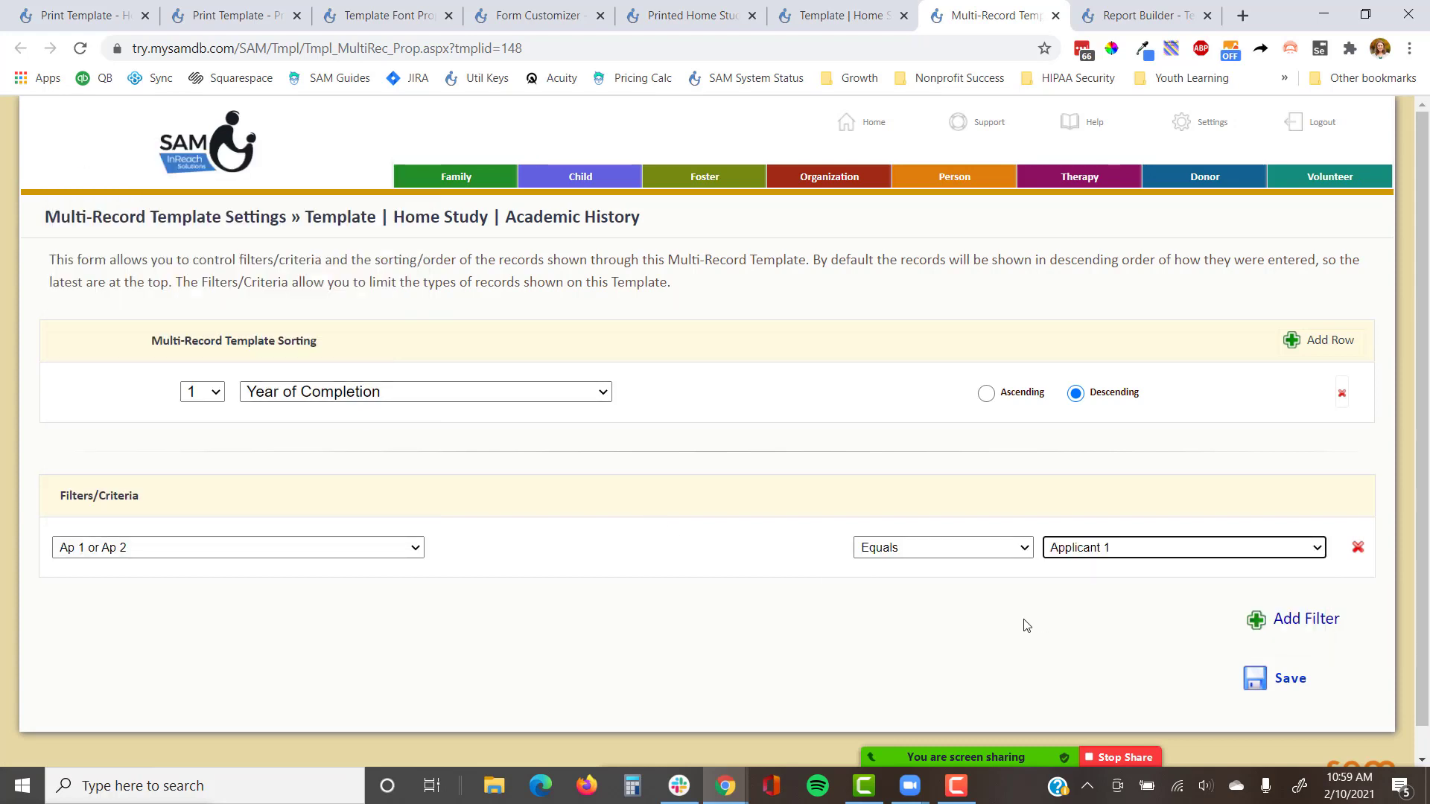
click(1278, 678)
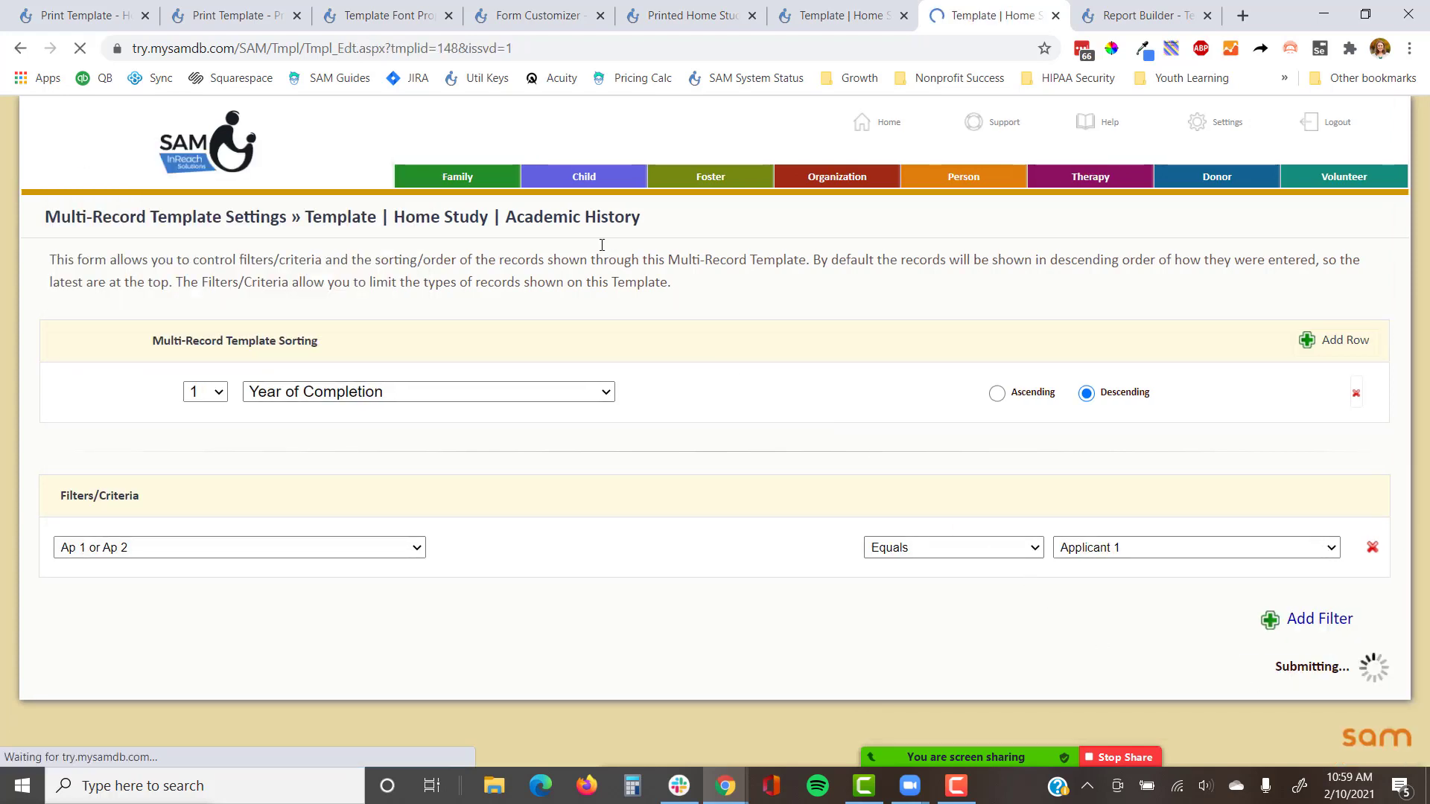
Step: Reload the Home Study Template preview and examine the filtered, sorted academic history and the rest of the document
click(59, 9)
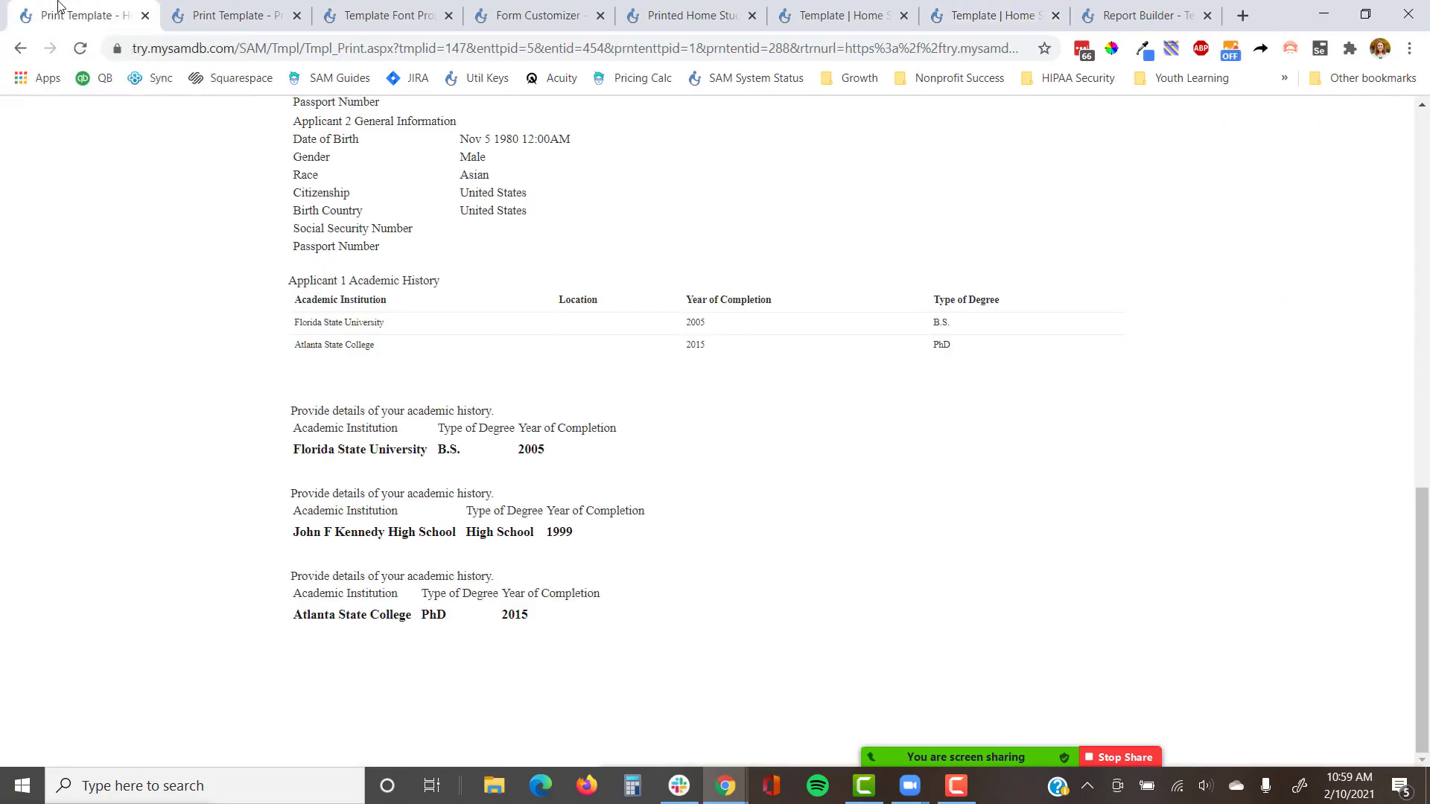
click(80, 48)
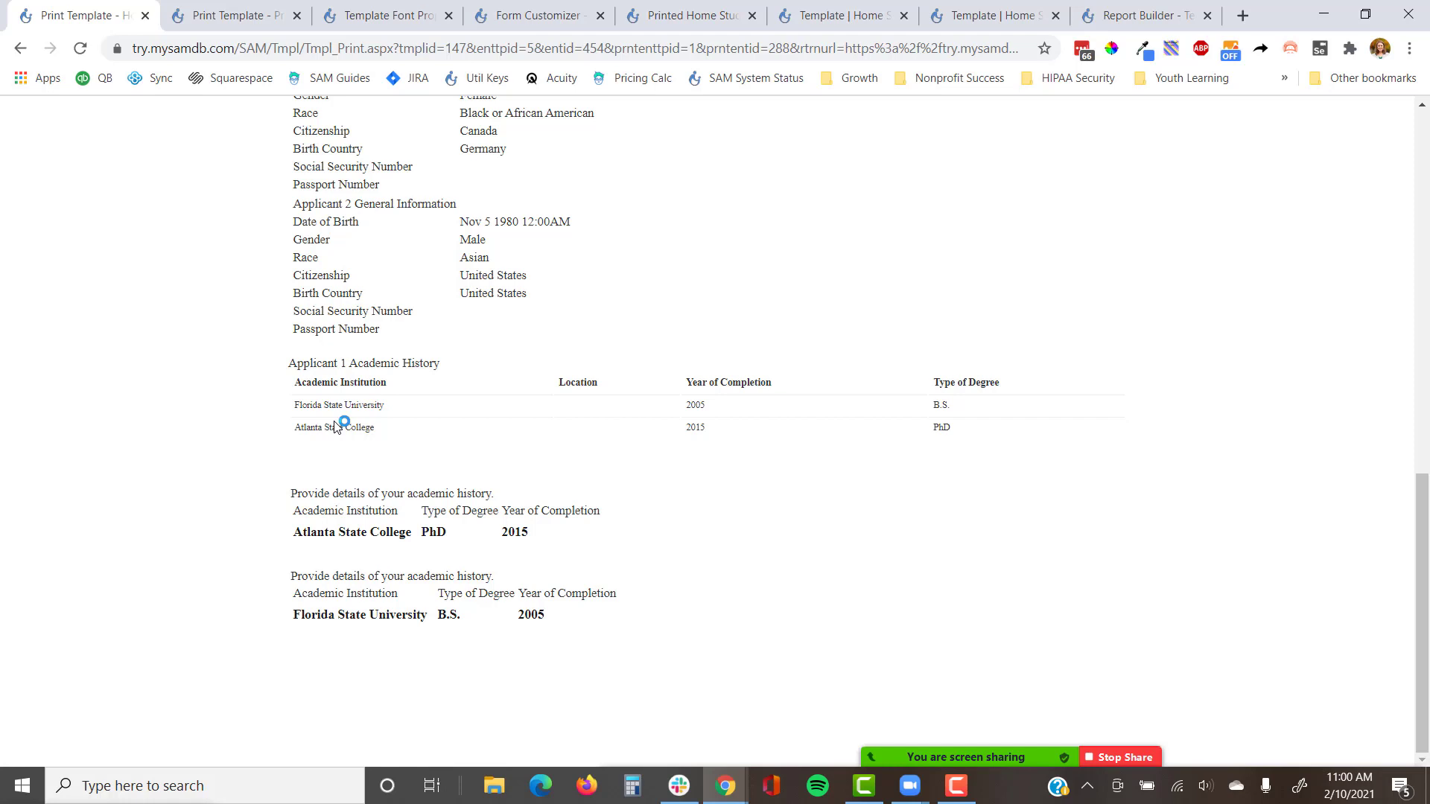
scroll(616, 443, up, 4)
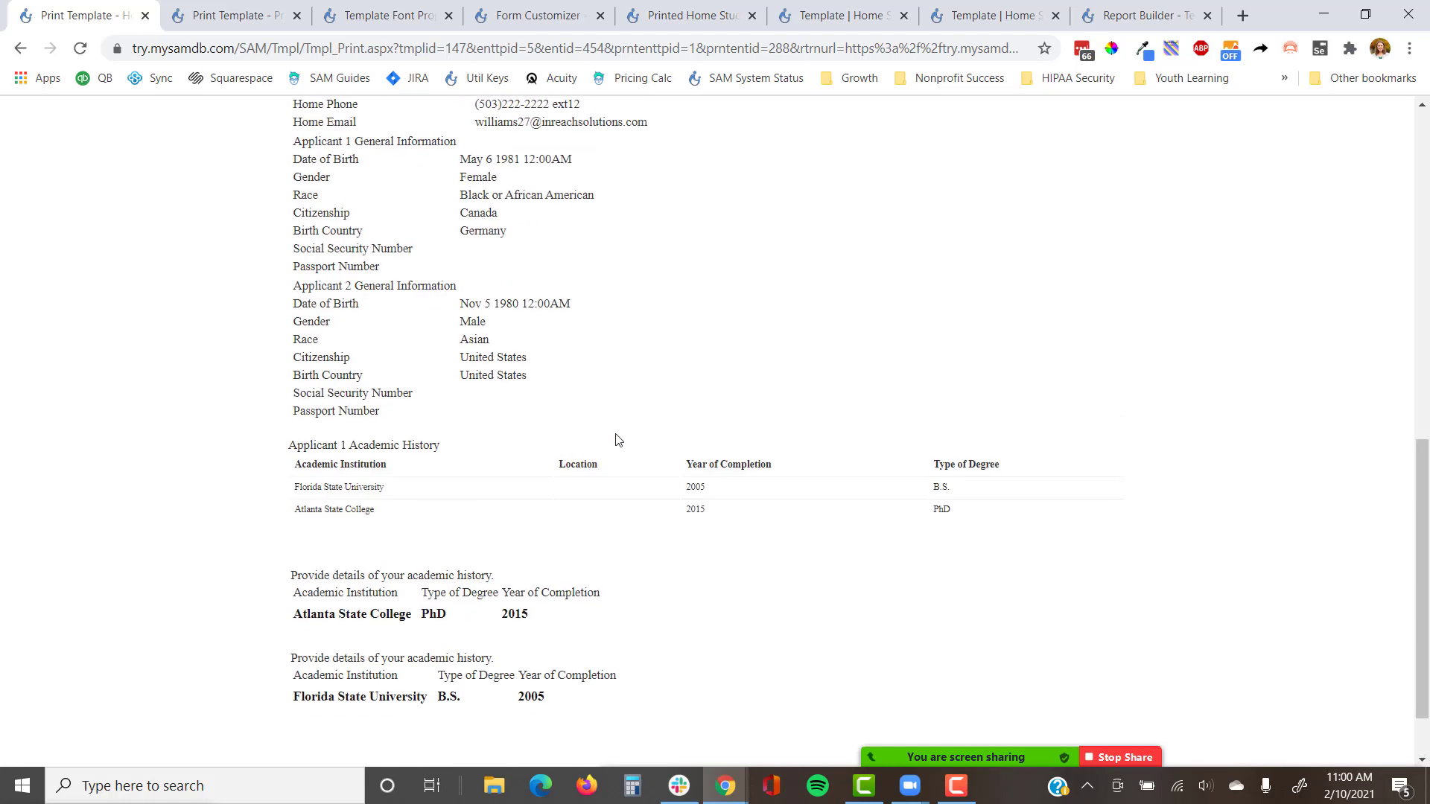
scroll(616, 440, up, 7)
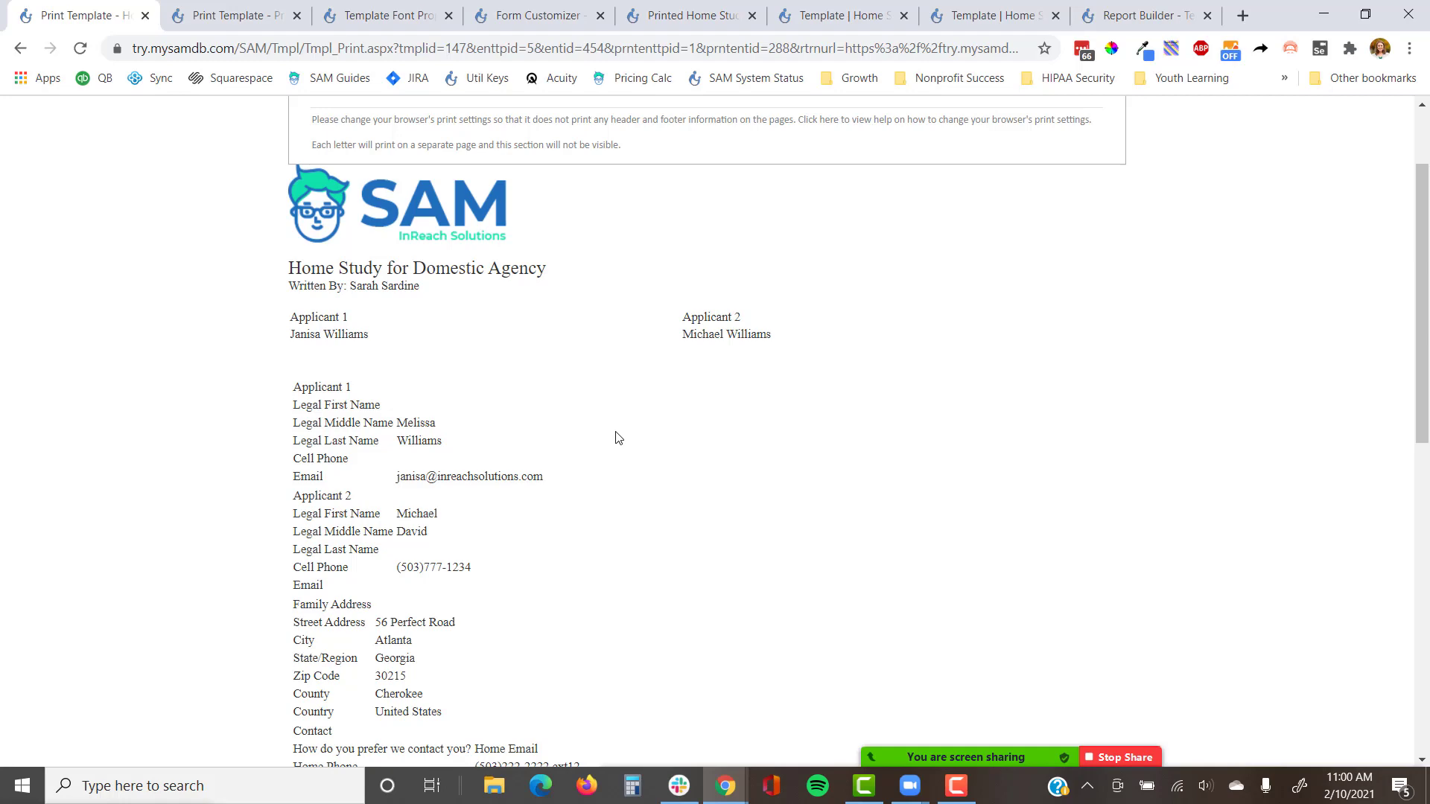
Step: Switch to the Love Templates in SAM presentation in Google Slides and go to its closing slide
key(alt+Tab)
key(alt+Tab)
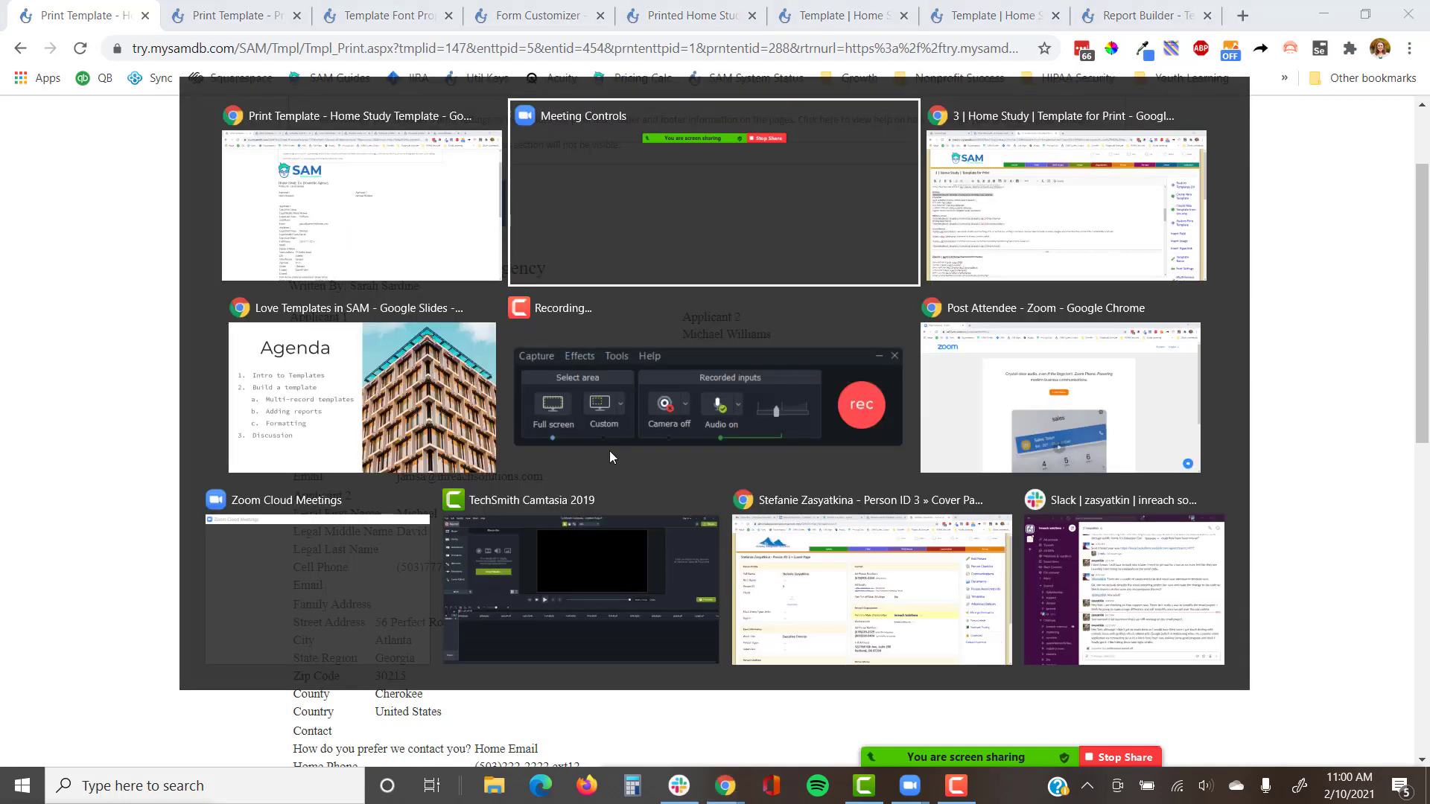
key(alt+Tab)
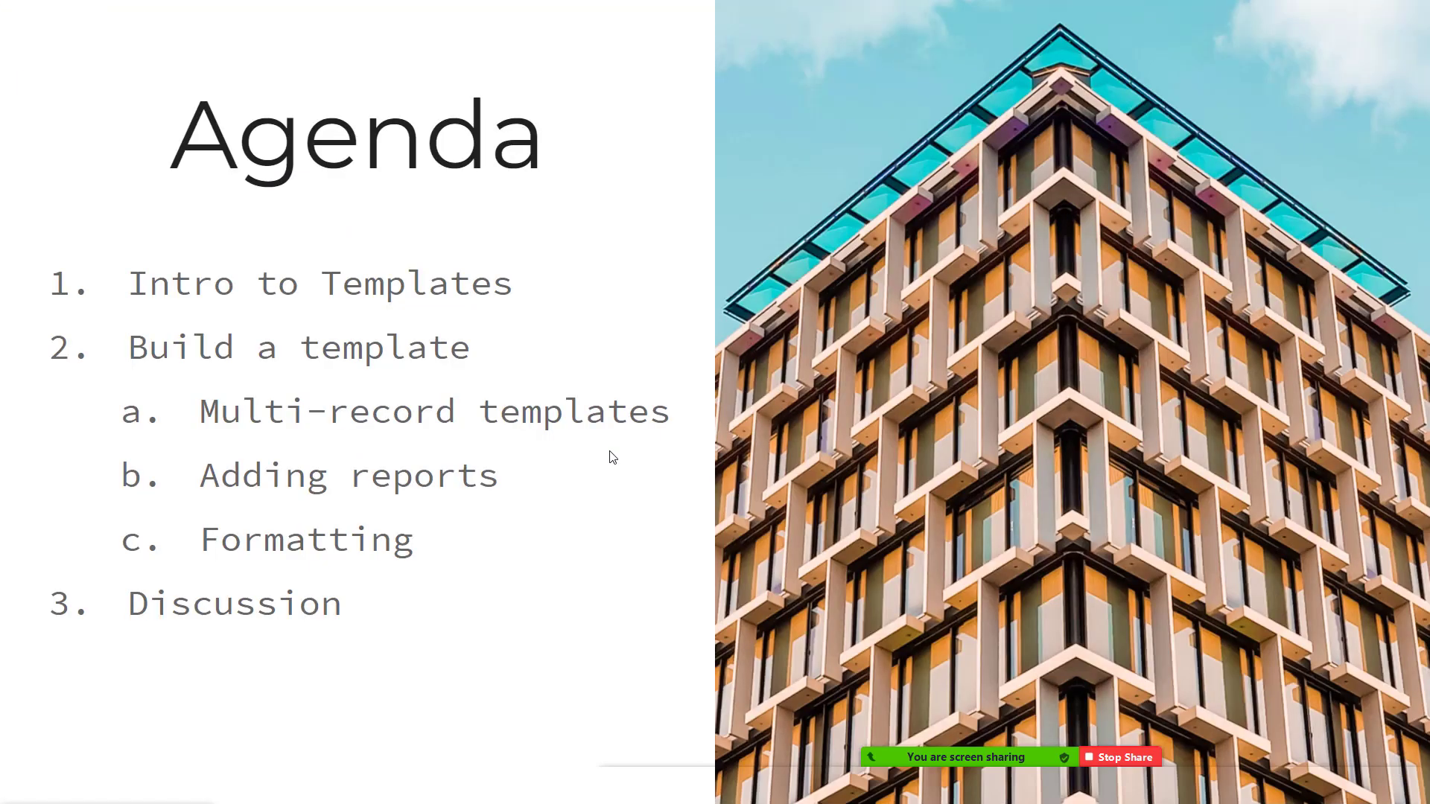
key(End)
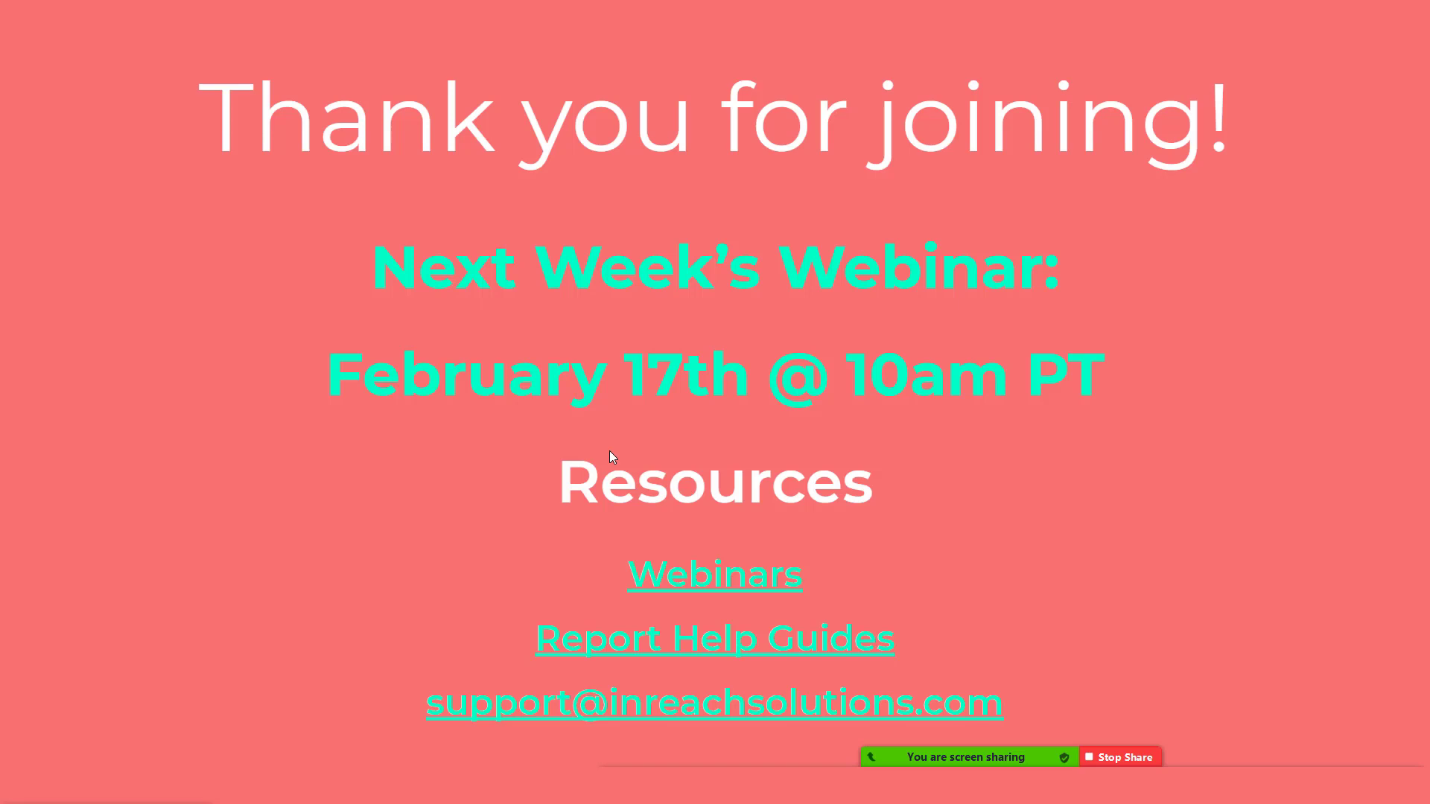